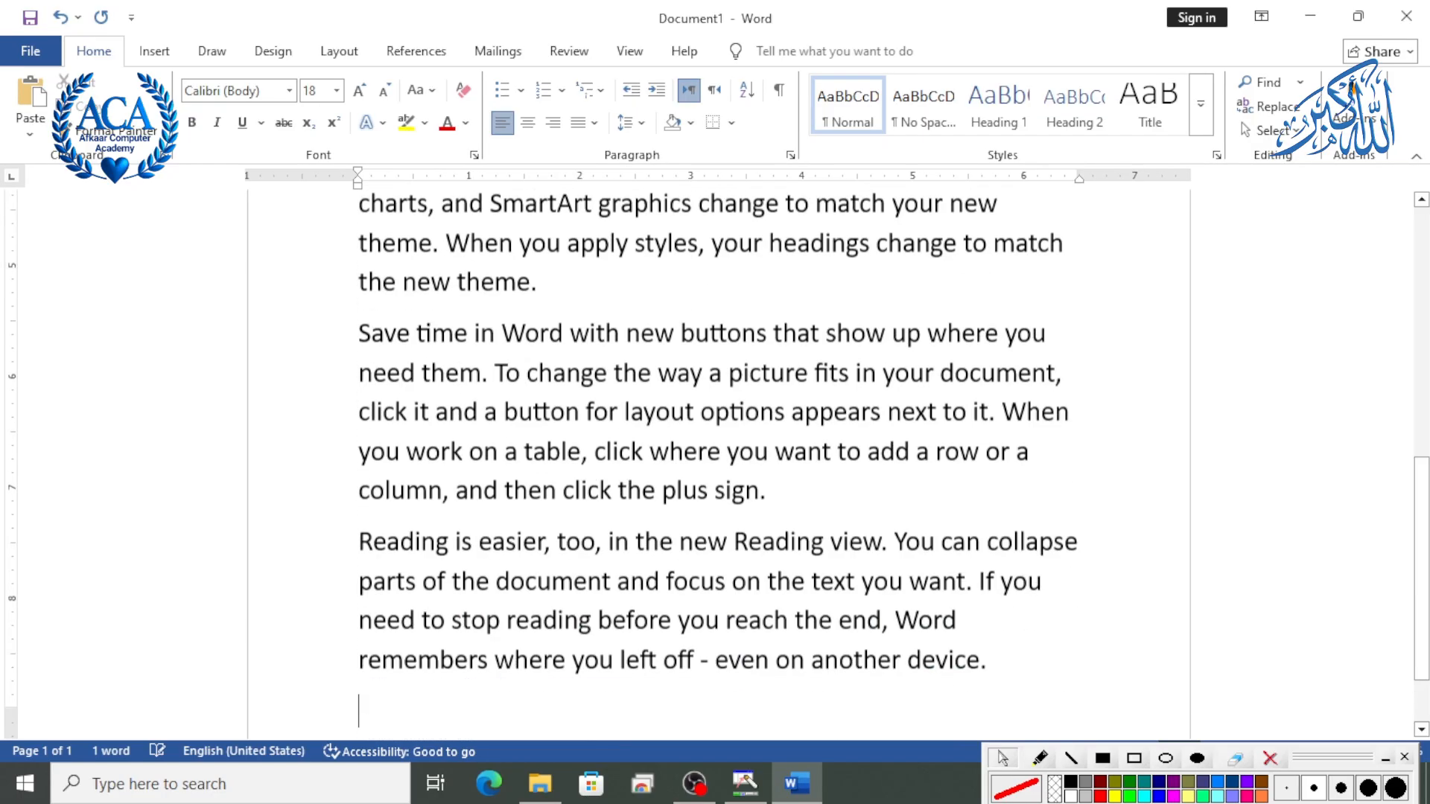
Apply arrowhead bullets from the bullet library to all paragraphs in the document.
{"action": "scroll", "coordinate": [517, 402], "scroll_direction": "up", "scroll_amount": 6}
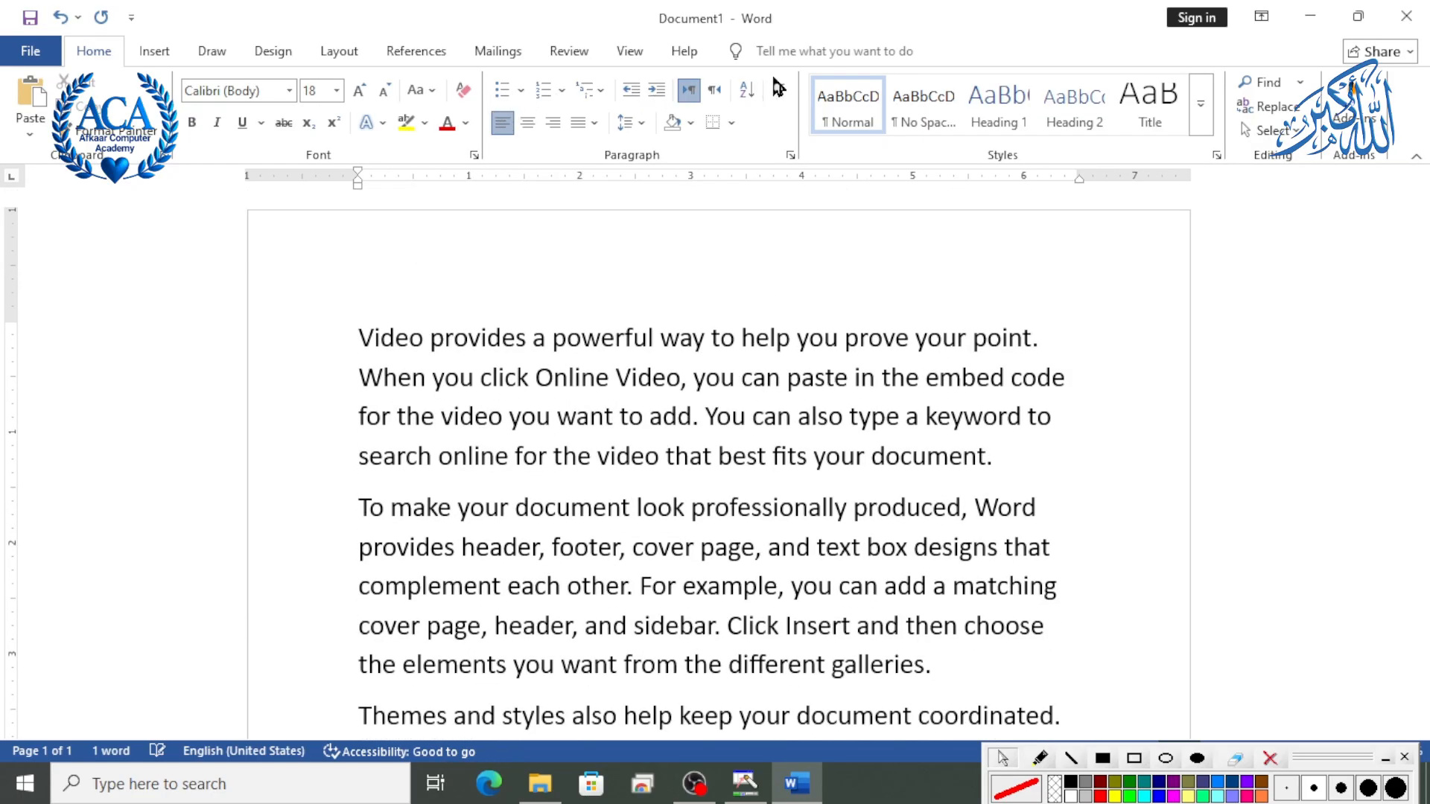
{"action": "left_click", "coordinate": [523, 95]}
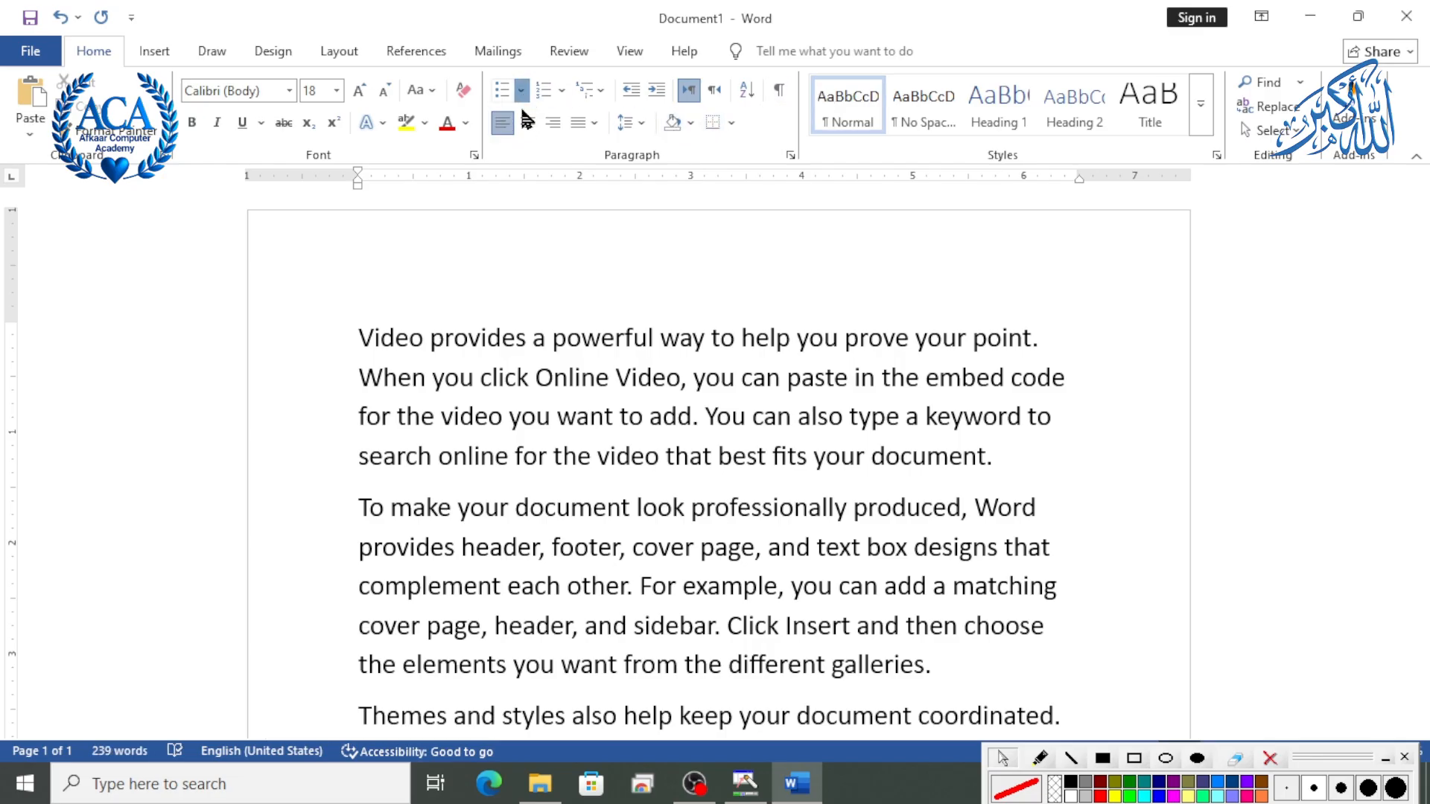
{"action": "left_click", "coordinate": [354, 338]}
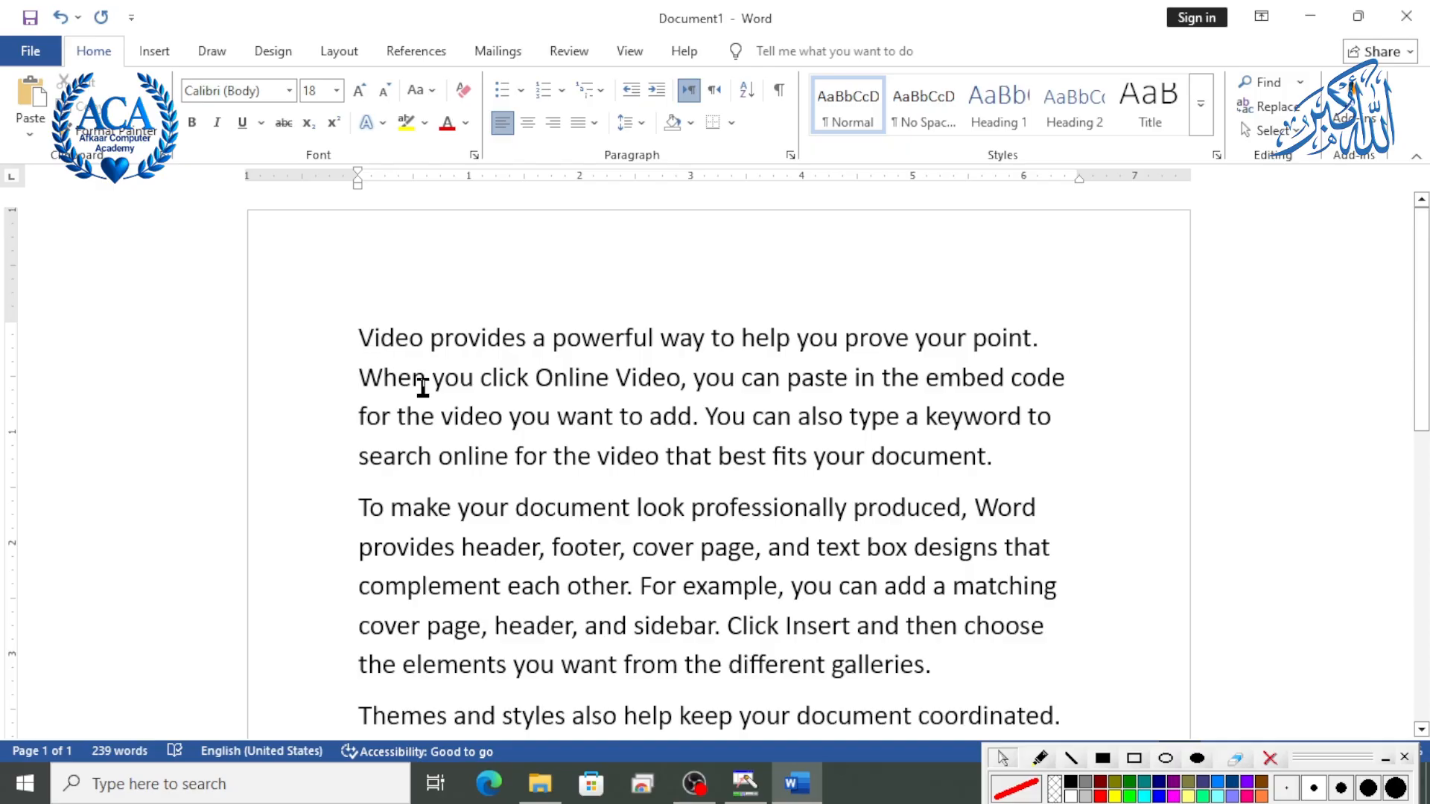
{"action": "left_click", "coordinate": [496, 453], "text": "shift"}
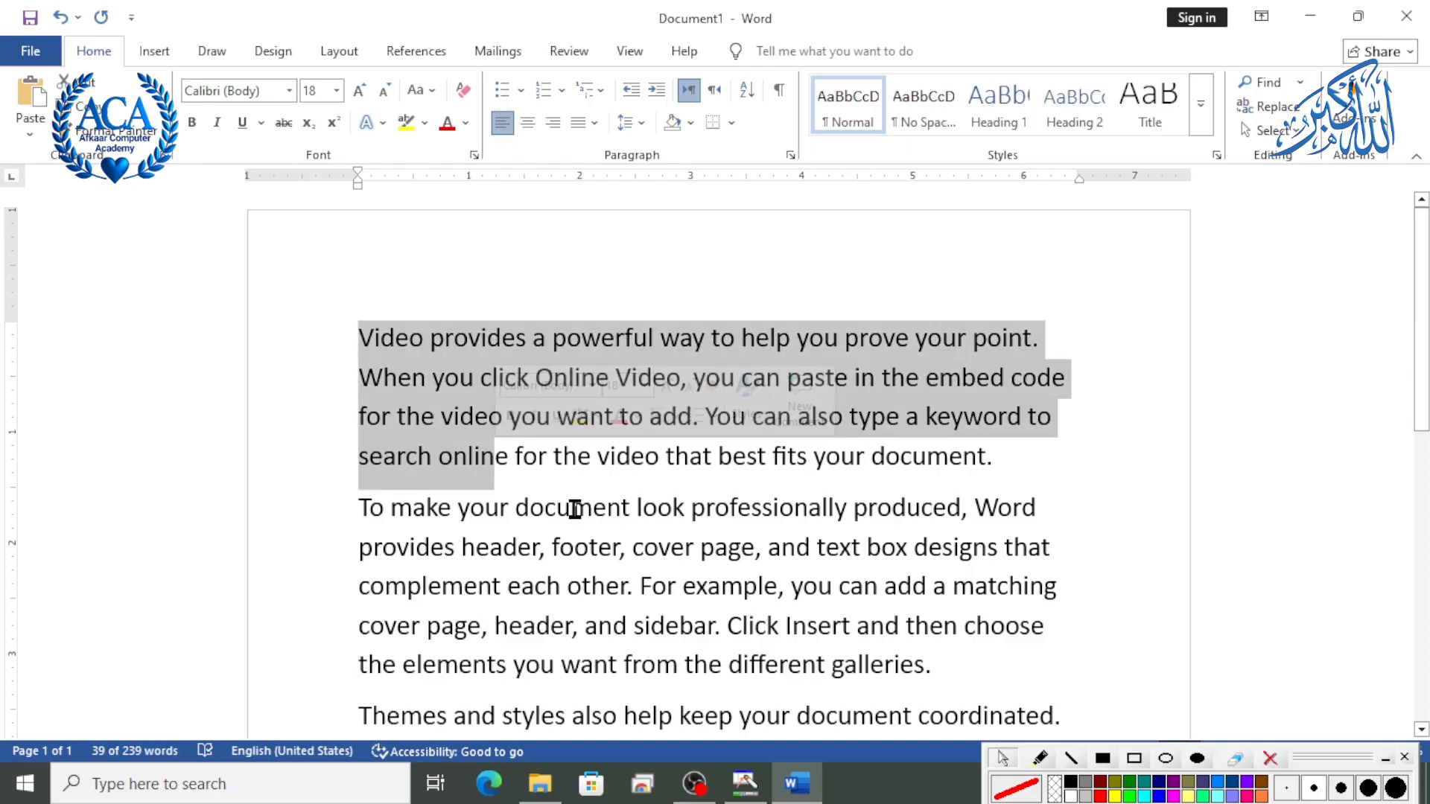
{"action": "key", "text": "ctrl+a"}
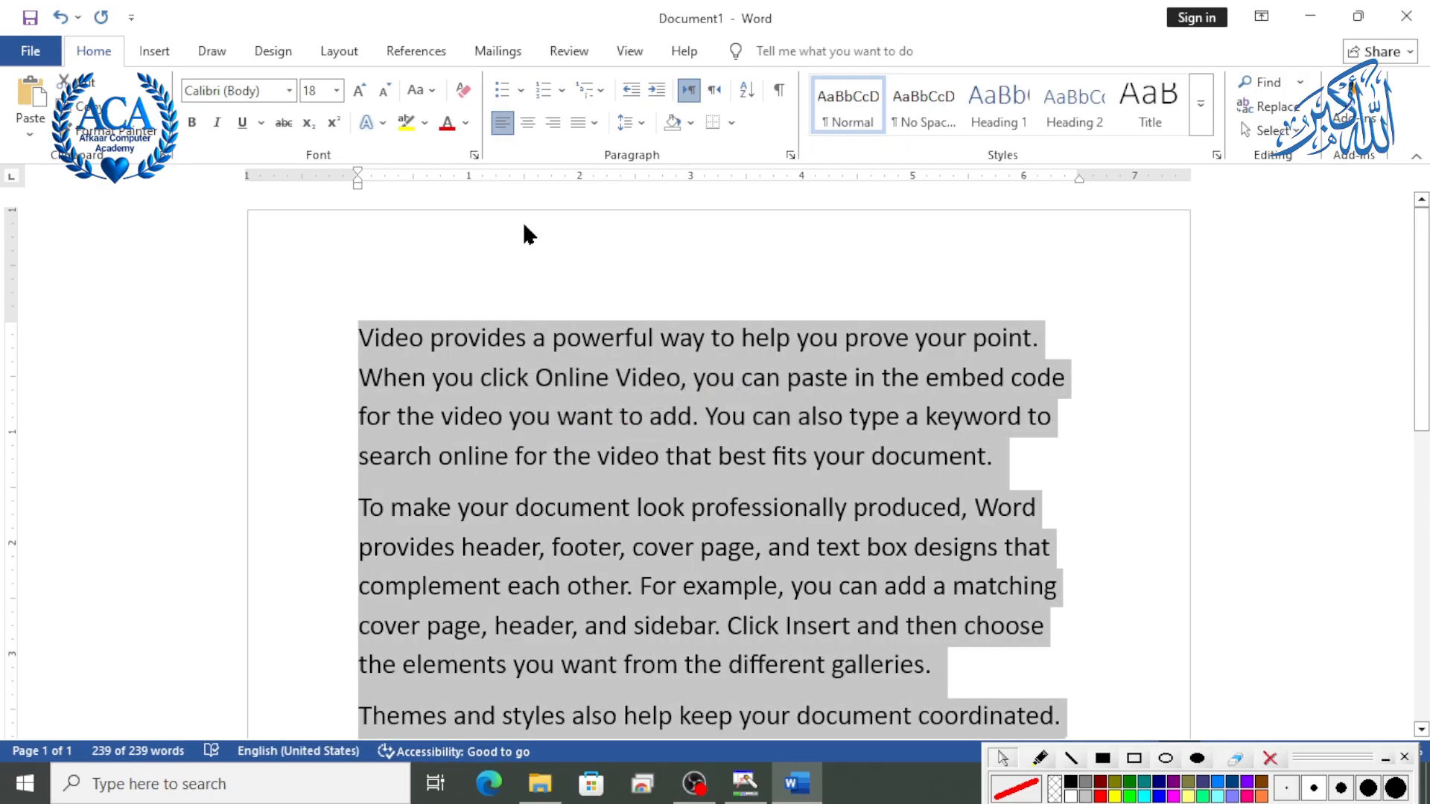
{"action": "left_click", "coordinate": [523, 93]}
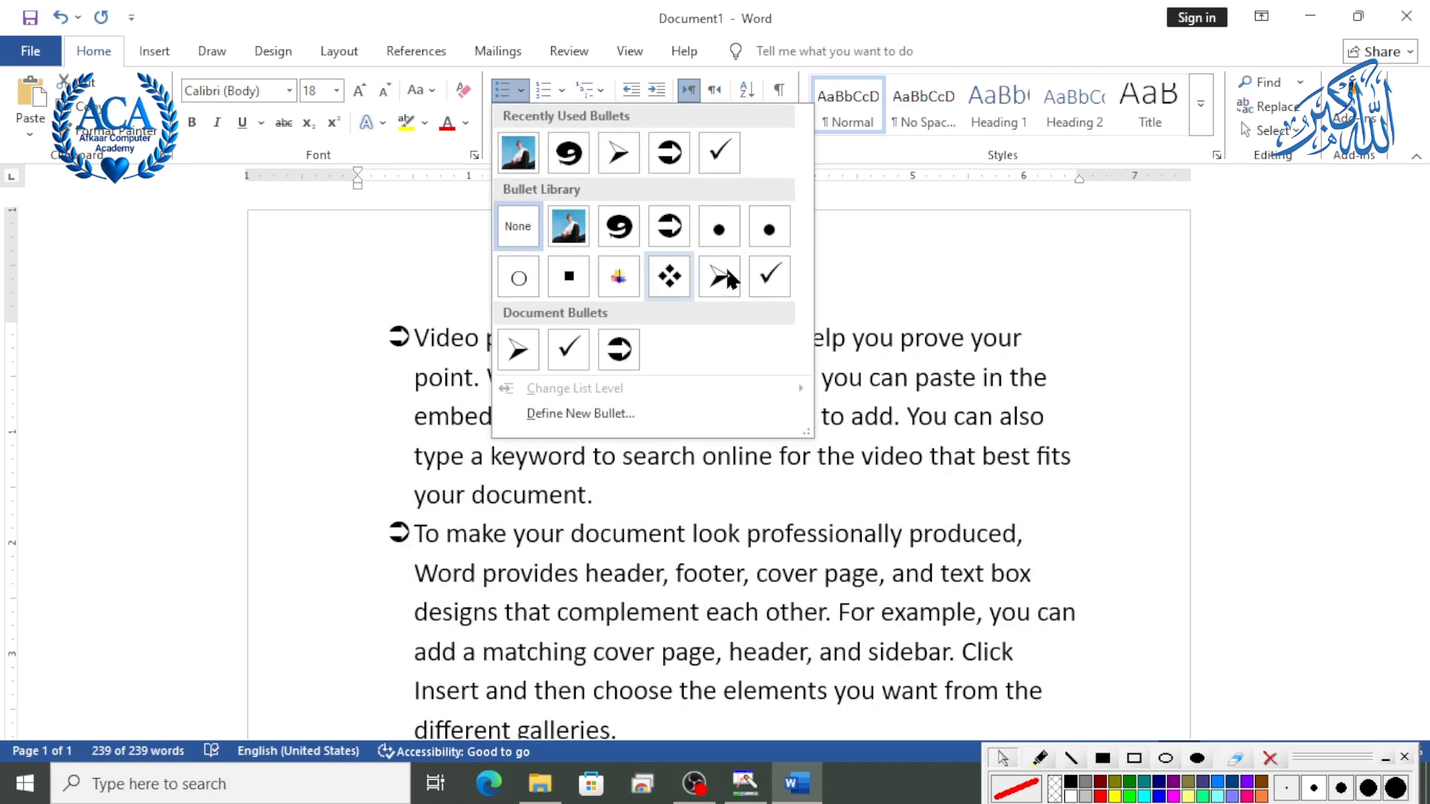
{"action": "left_click", "coordinate": [721, 276]}
Change the bullets of the whole document to check marks.
{"action": "key", "text": "ctrl+a"}
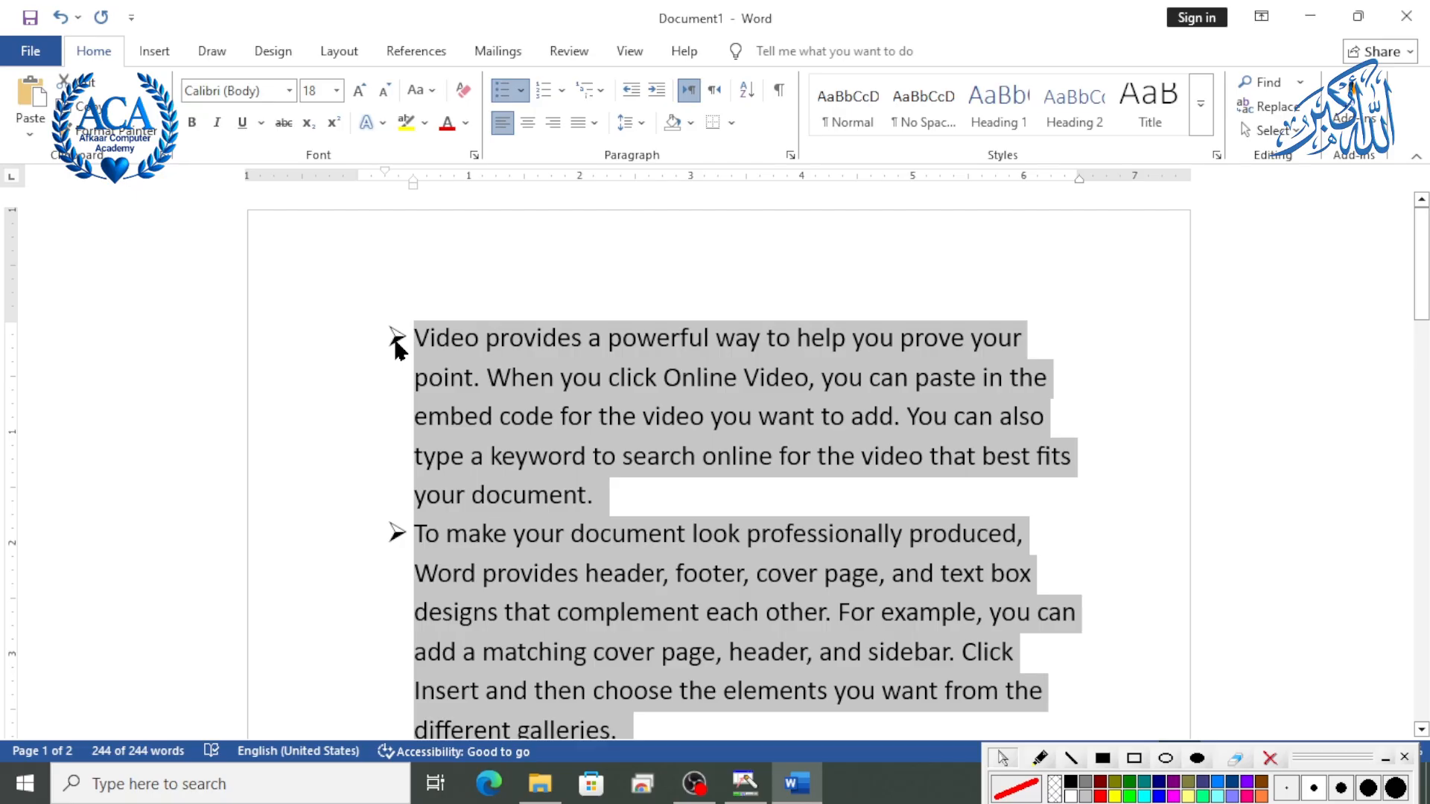
{"action": "left_click", "coordinate": [521, 90]}
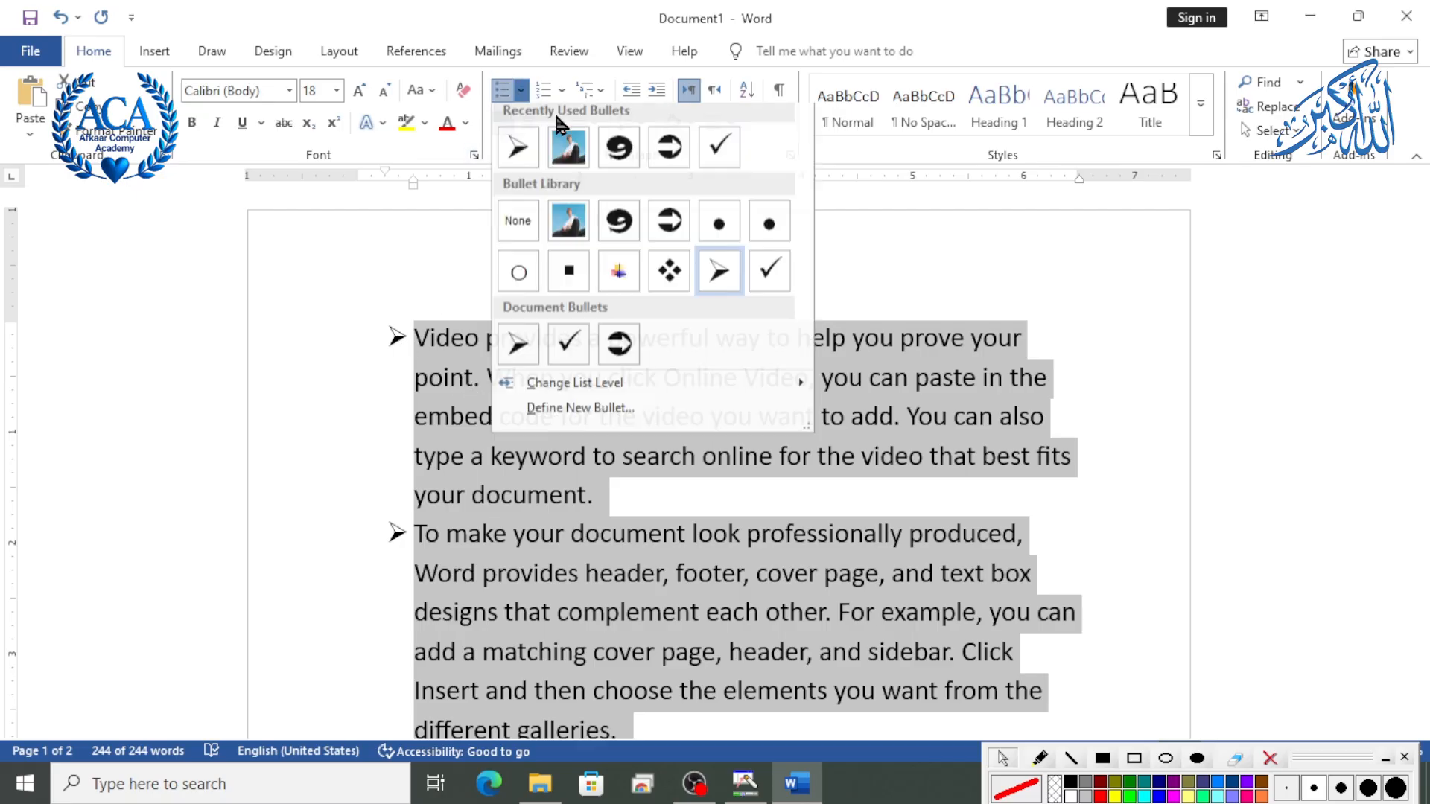
{"action": "left_click", "coordinate": [782, 277]}
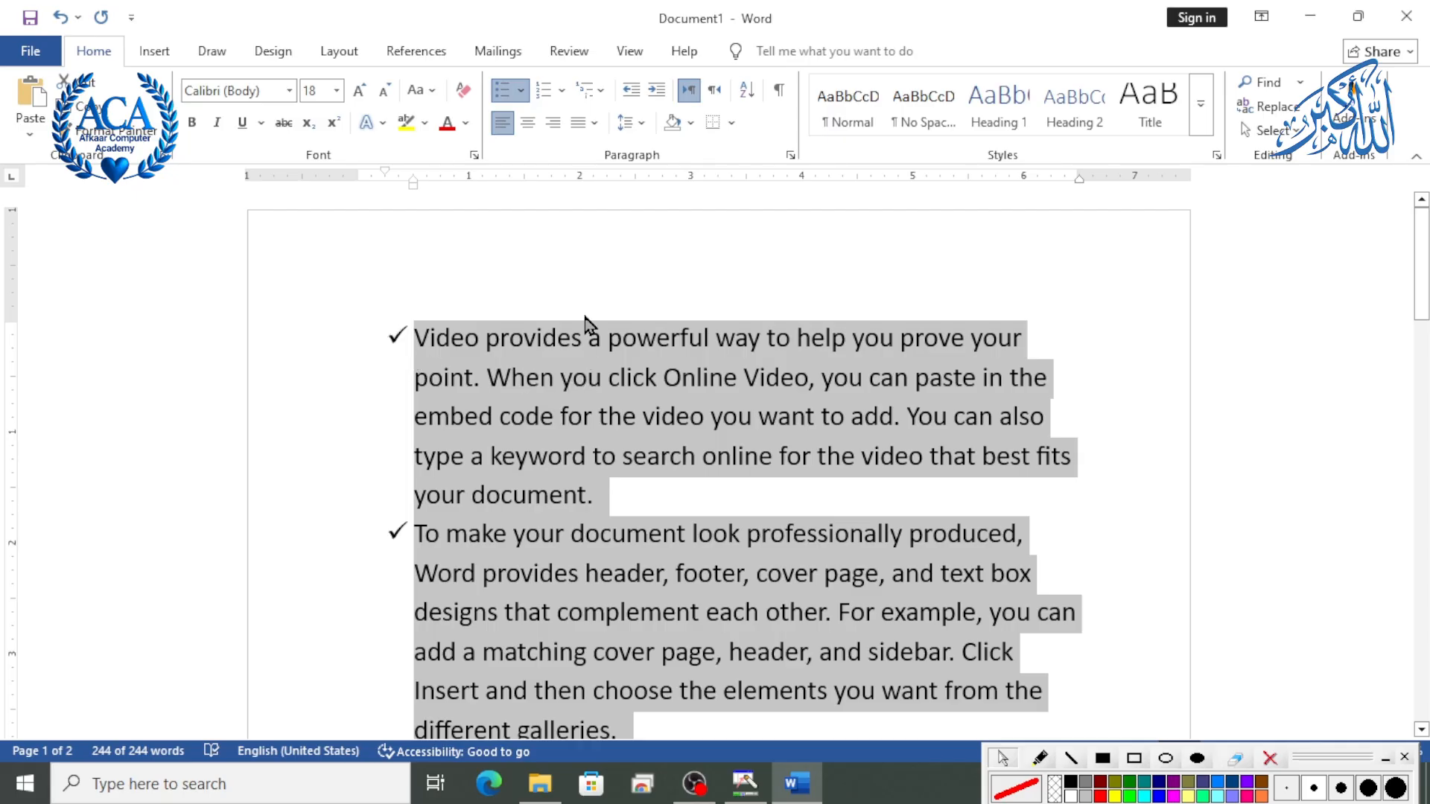
{"action": "left_click", "coordinate": [525, 95]}
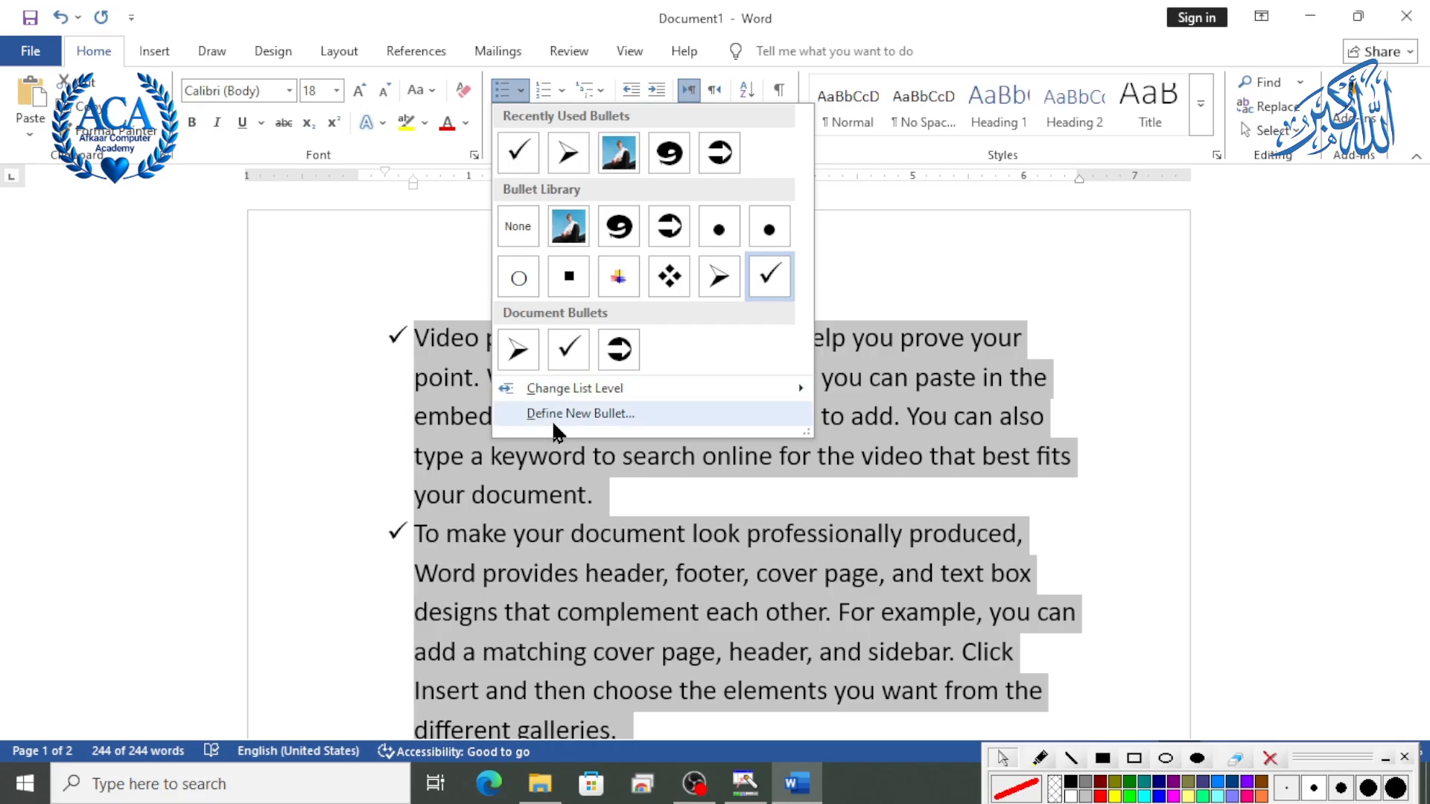
{"action": "left_click", "coordinate": [399, 240]}
Split the first bulleted paragraph into separate bullet items after "prove your" and after "paste in the".
{"action": "scroll", "coordinate": [417, 333], "scroll_direction": "down", "scroll_amount": 3}
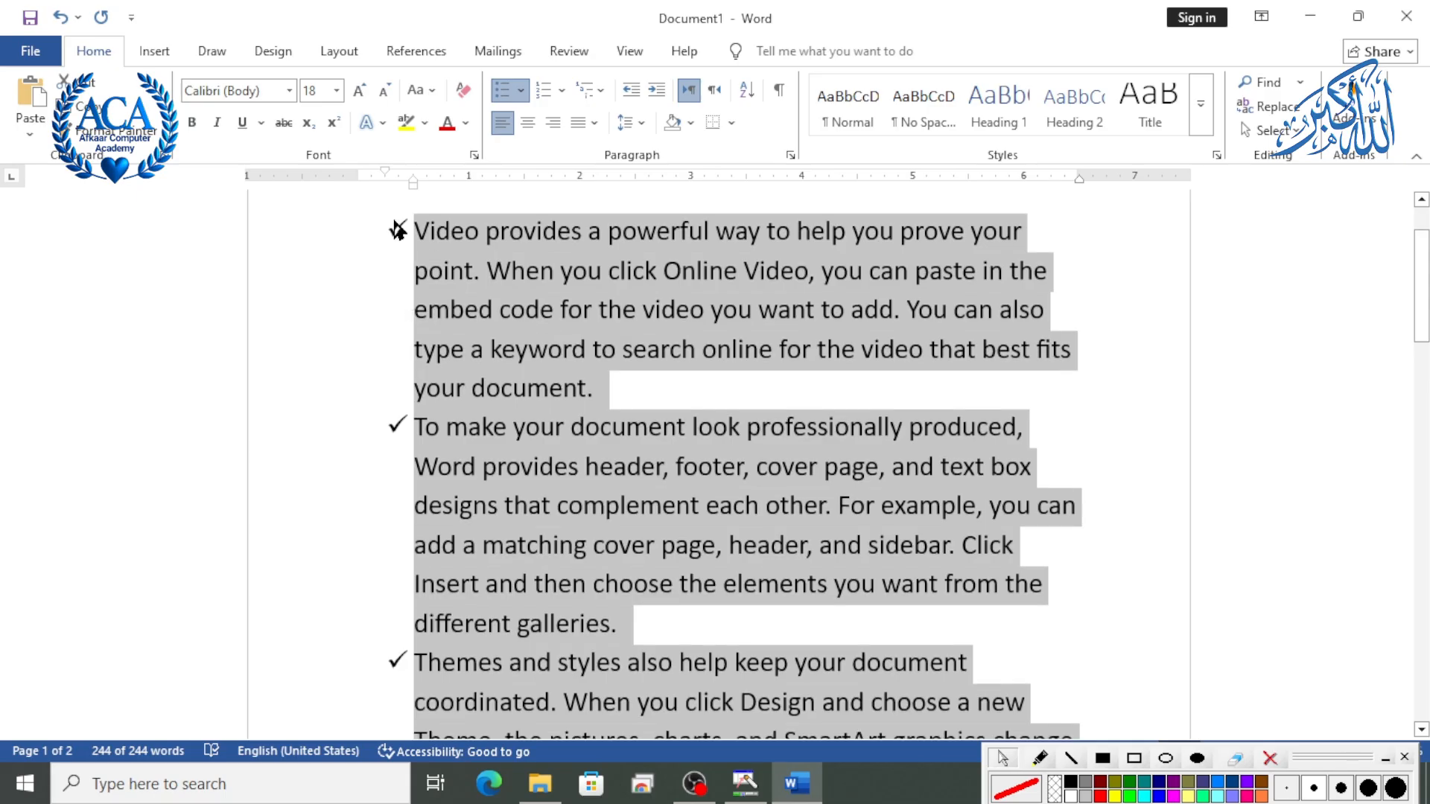
{"action": "left_click", "coordinate": [417, 289]}
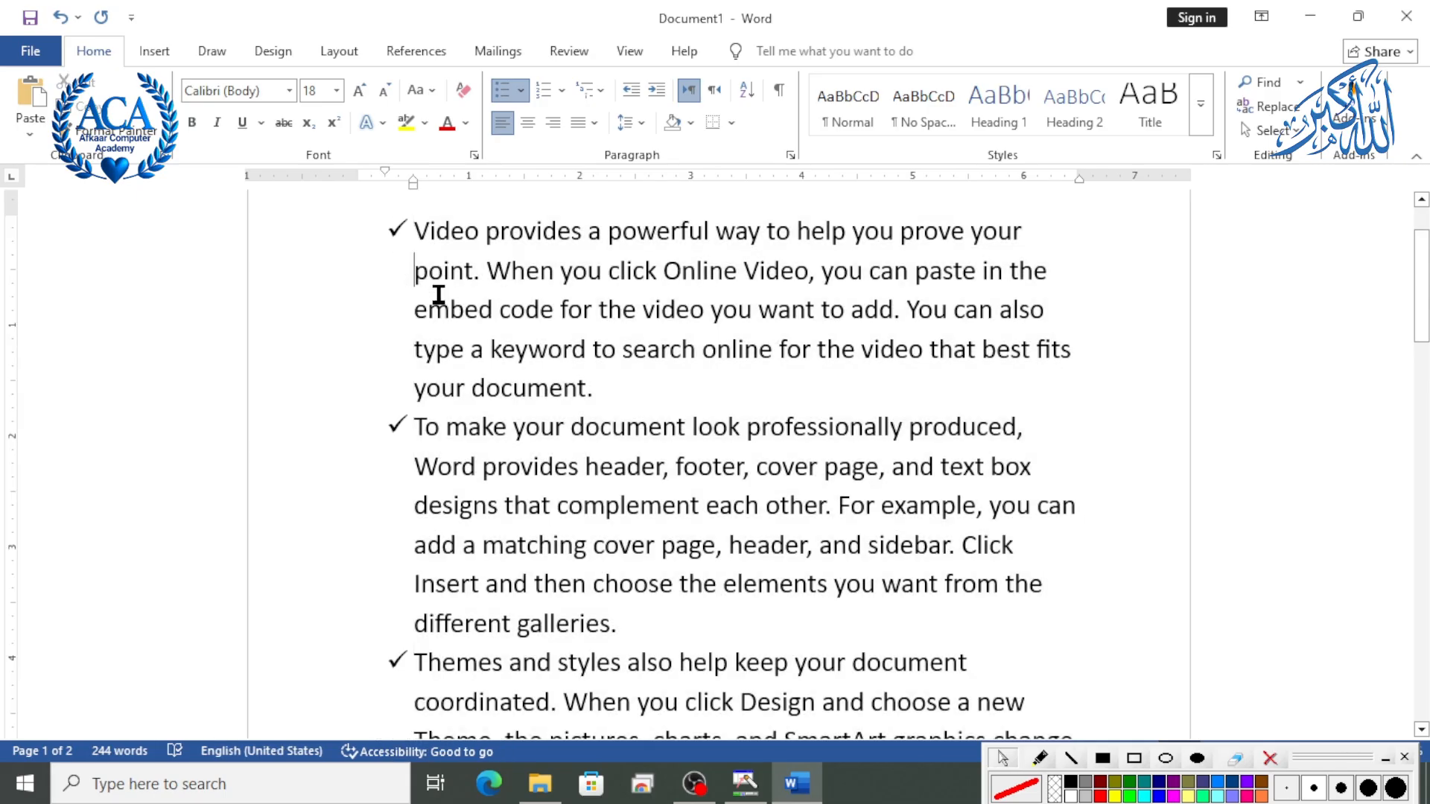
{"action": "left_click_drag", "start_coordinate": [585, 389], "coordinate": [412, 236]}
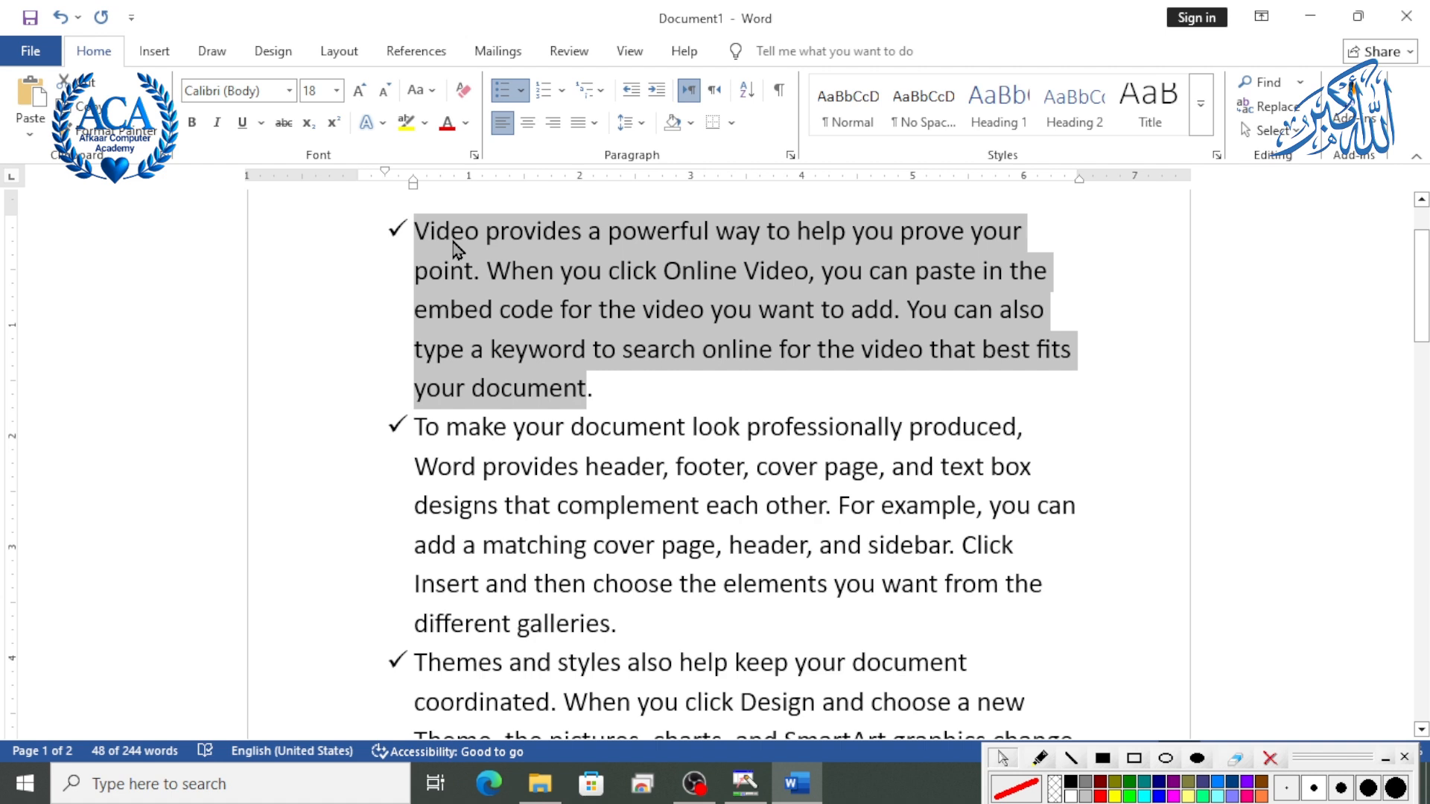
{"action": "left_click", "coordinate": [562, 274]}
{"action": "left_click", "coordinate": [1033, 229]}
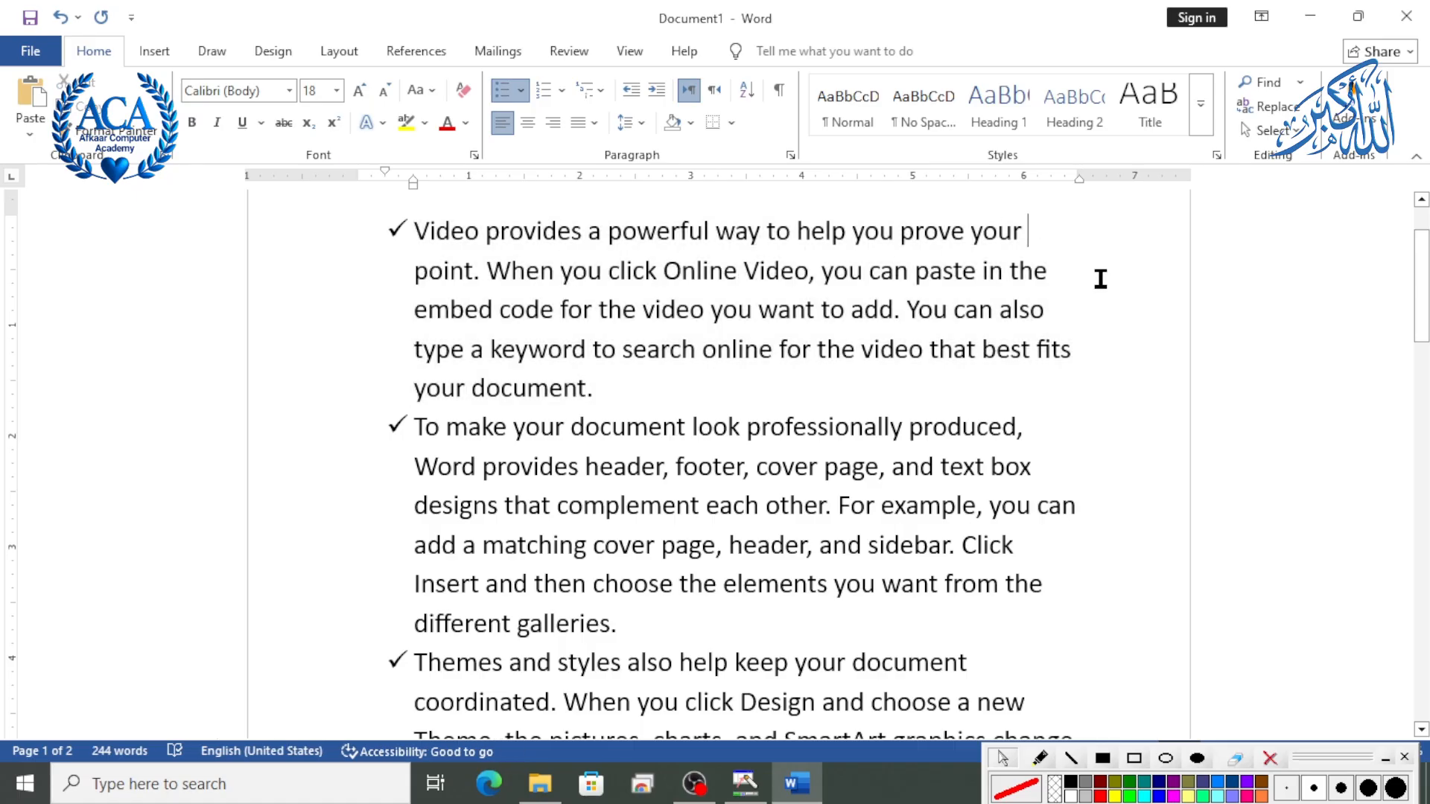
{"action": "key", "text": "Return"}
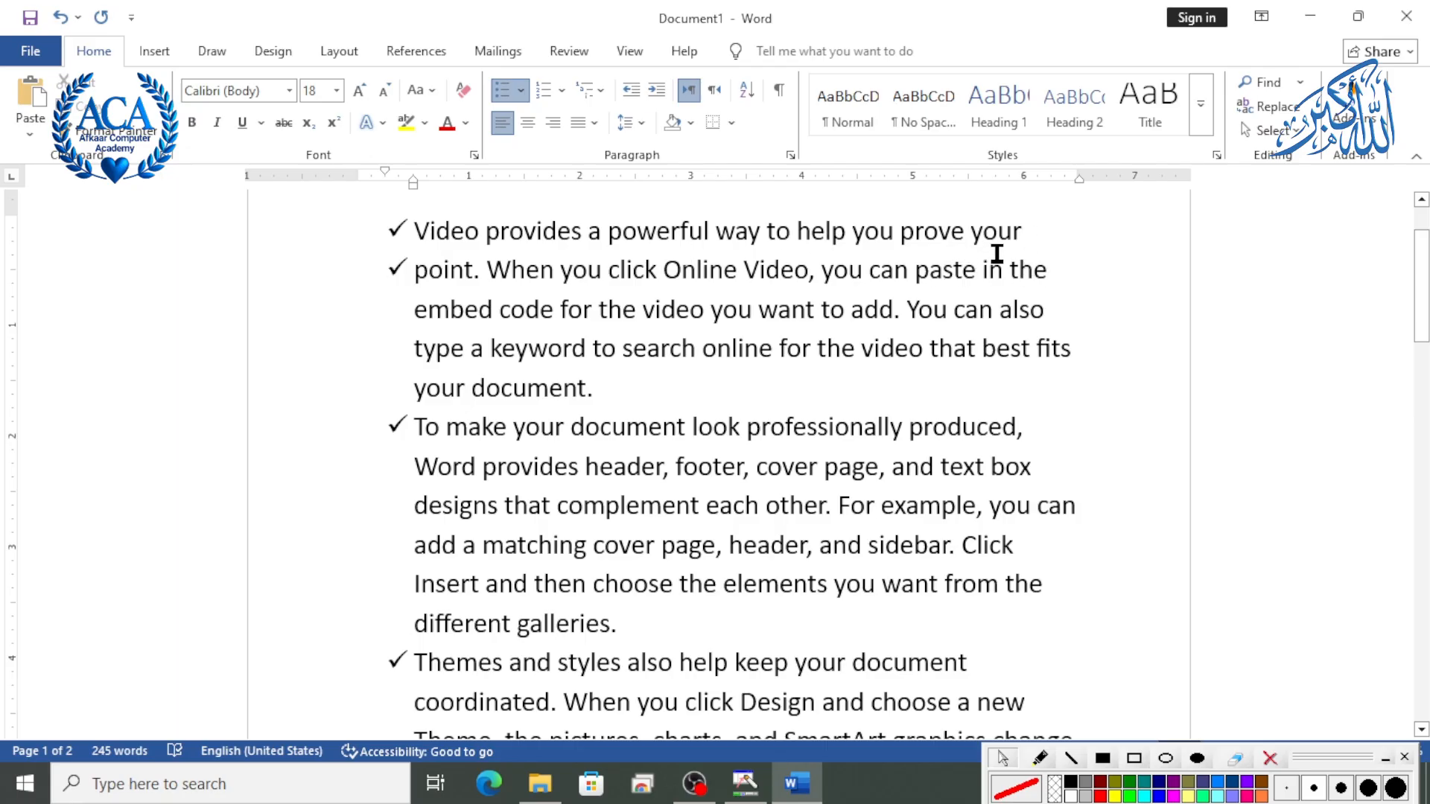
{"action": "left_click", "coordinate": [1052, 268]}
{"action": "key", "text": "Return"}
Split the rest of that paragraph into separate bullet items starting at "your document." and at "type a keyword".
{"action": "left_click", "coordinate": [1088, 353]}
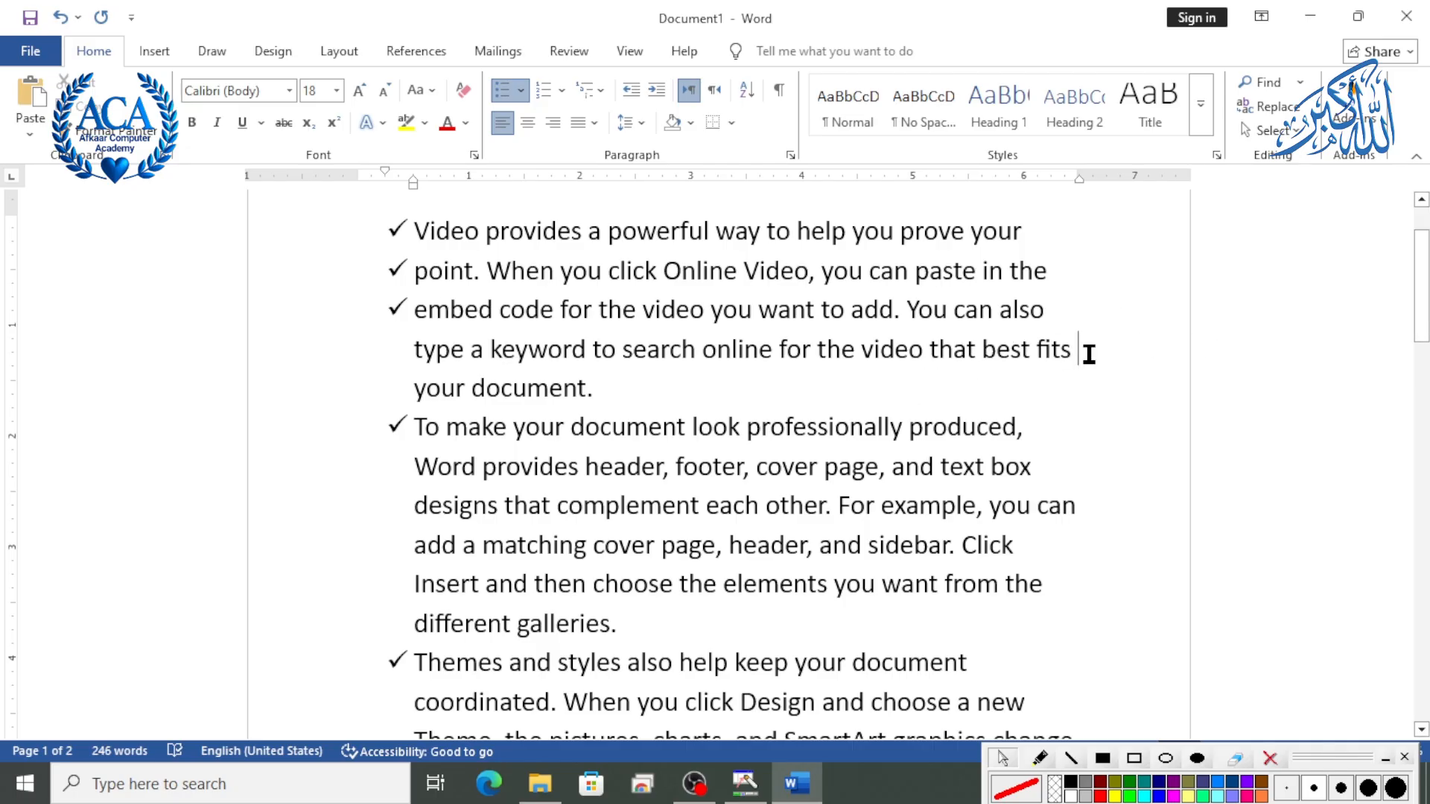
{"action": "key", "text": "Return"}
{"action": "scroll", "coordinate": [973, 387], "scroll_direction": "down", "scroll_amount": 1}
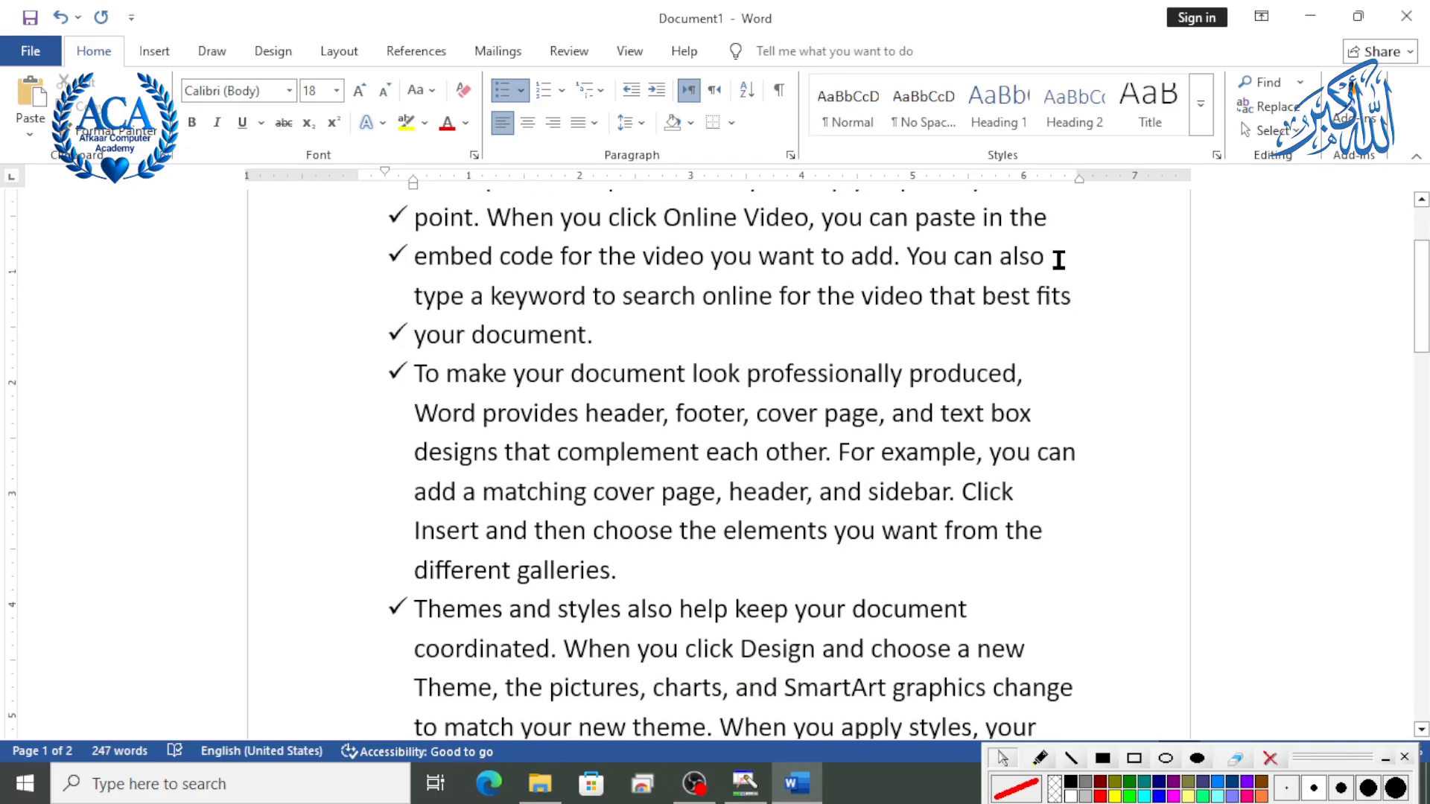
{"action": "left_click", "coordinate": [416, 287]}
{"action": "key", "text": "Return"}
Add an empty bullet item after "your document." and end the bulleted list below the document's last paragraph.
{"action": "left_click", "coordinate": [638, 333]}
{"action": "key", "text": "Return"}
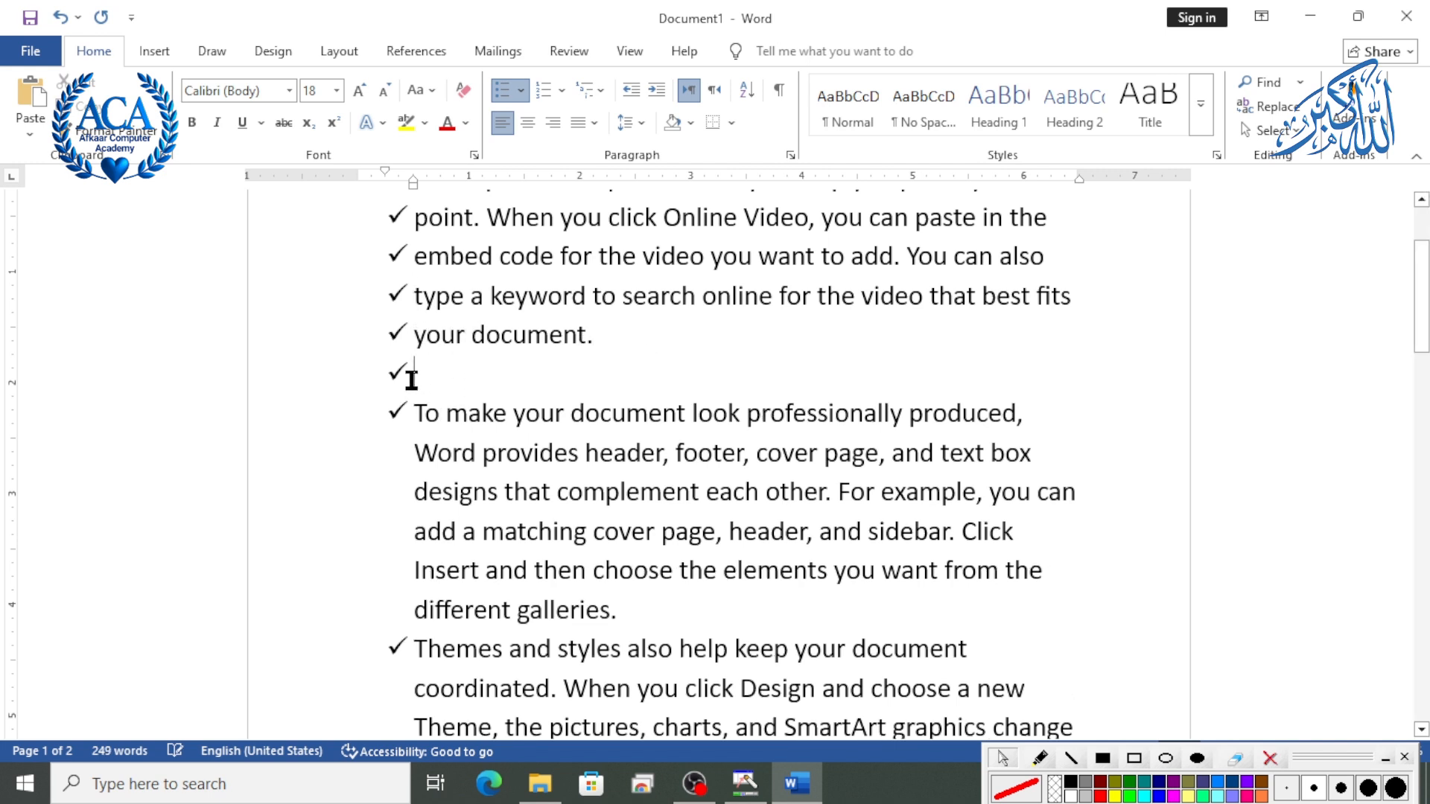
{"action": "scroll", "coordinate": [477, 387], "scroll_direction": "down", "scroll_amount": 4}
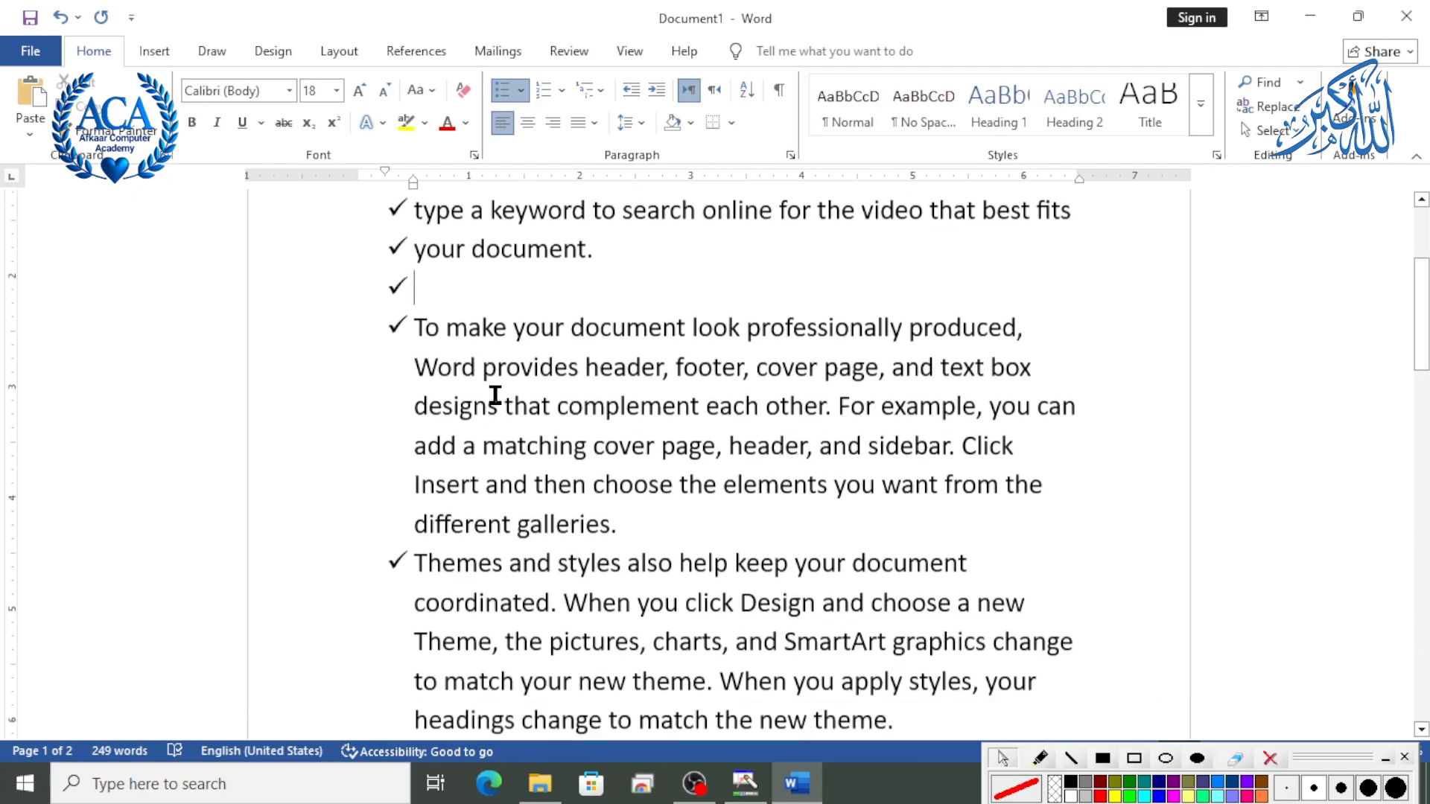
{"action": "scroll", "coordinate": [490, 391], "scroll_direction": "down", "scroll_amount": 5}
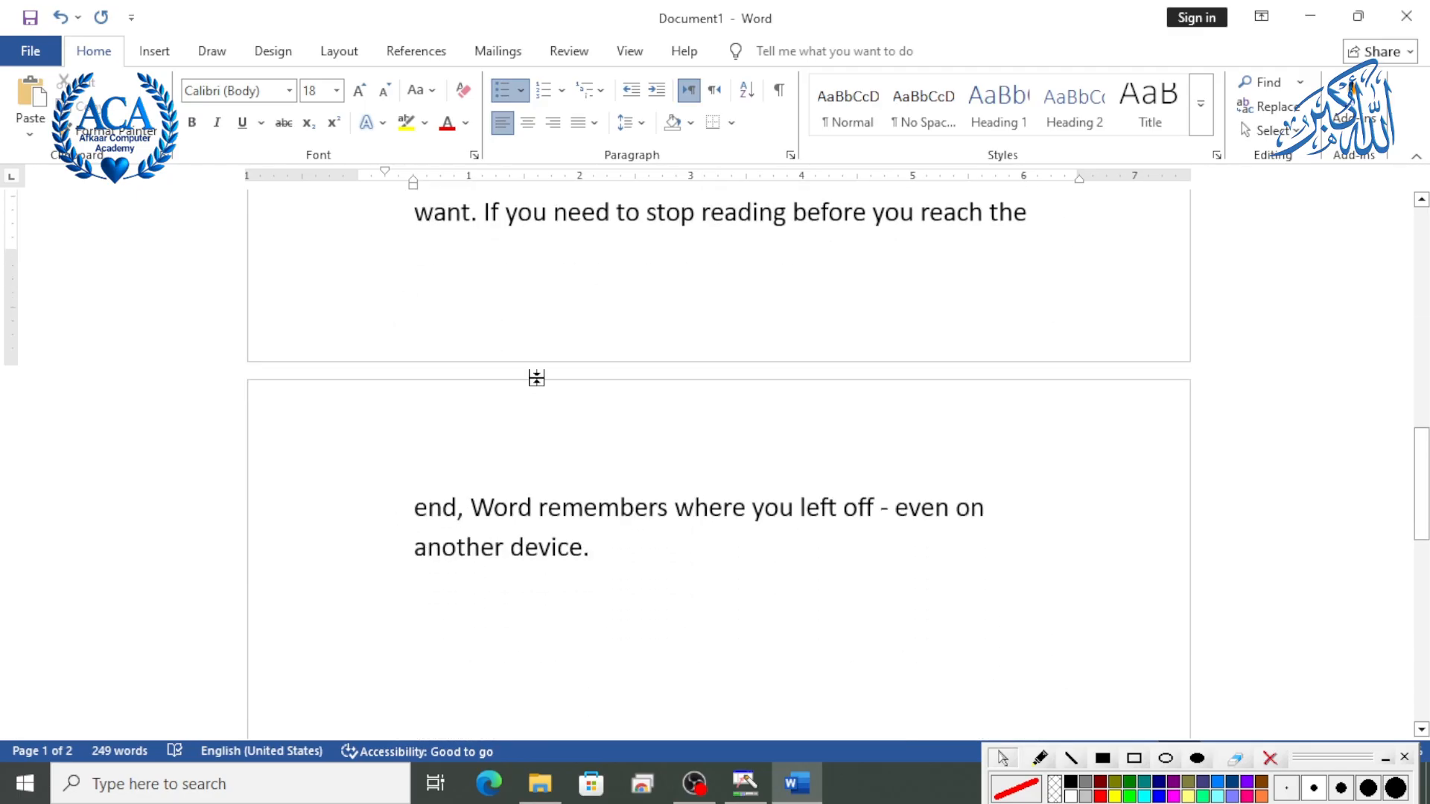
{"action": "left_click", "coordinate": [619, 312]}
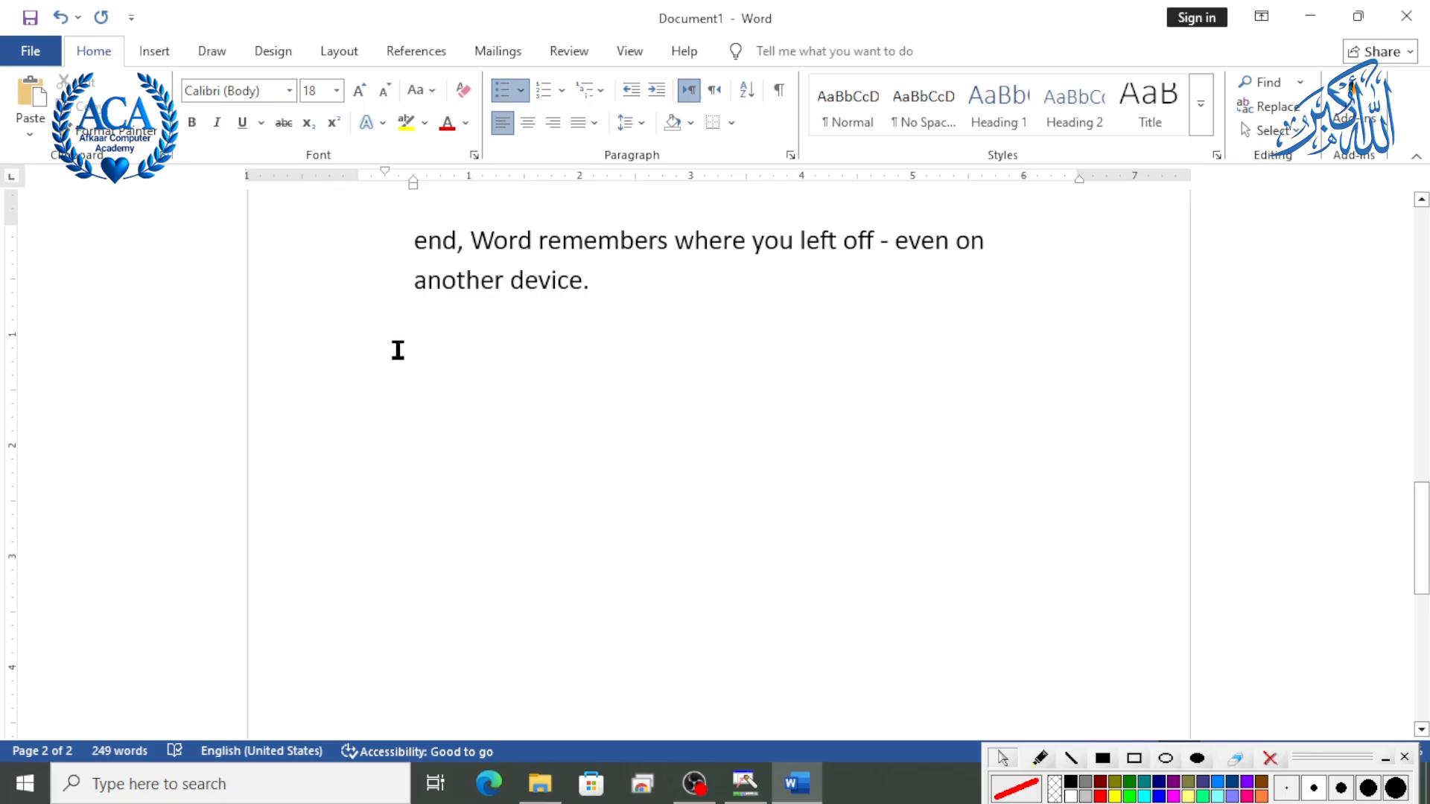
{"action": "key", "text": "Return"}
{"action": "key", "text": "Return"}
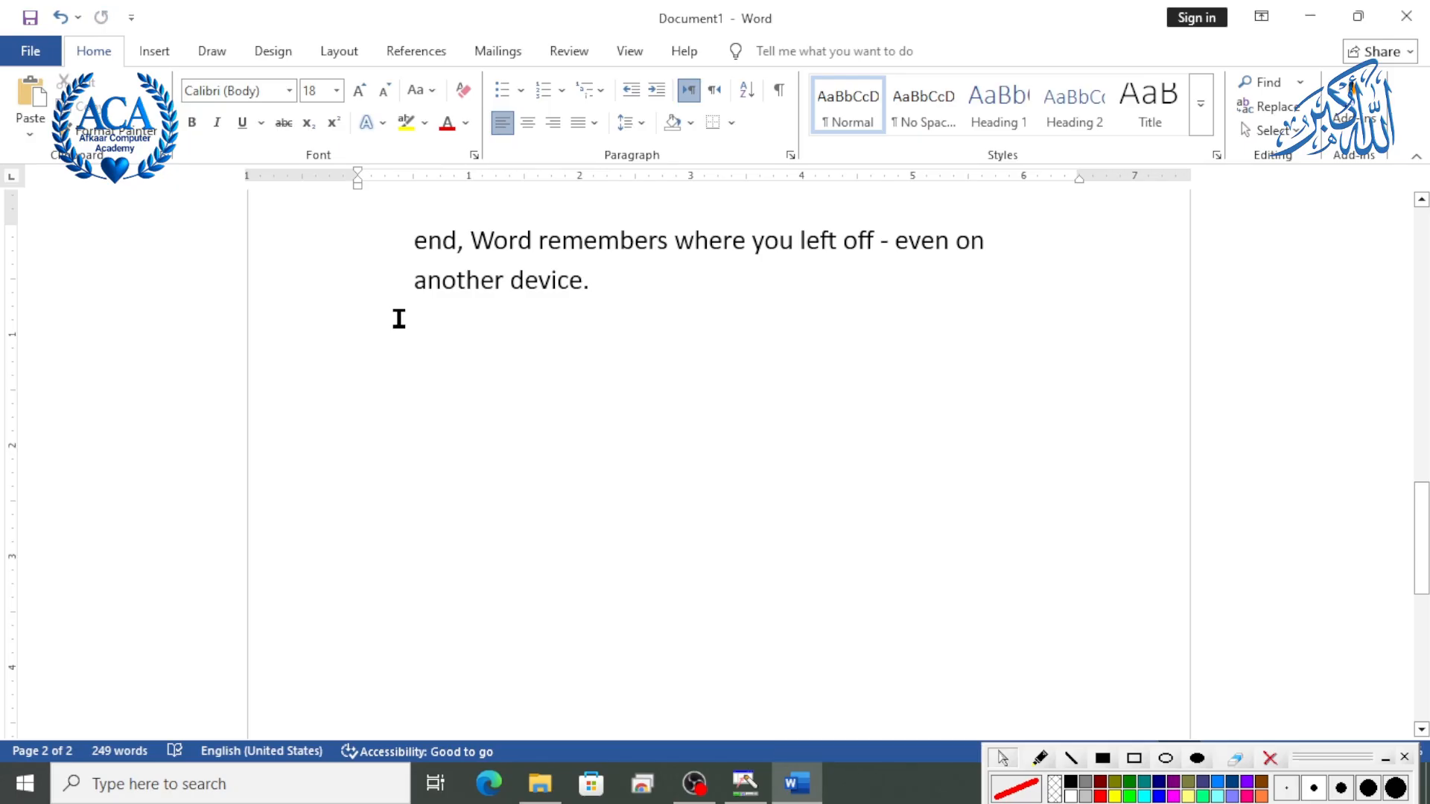
Undo ending the list, delete back through the full stop after "another device", and start a new bullet item there.
{"action": "key", "text": "ctrl+z"}
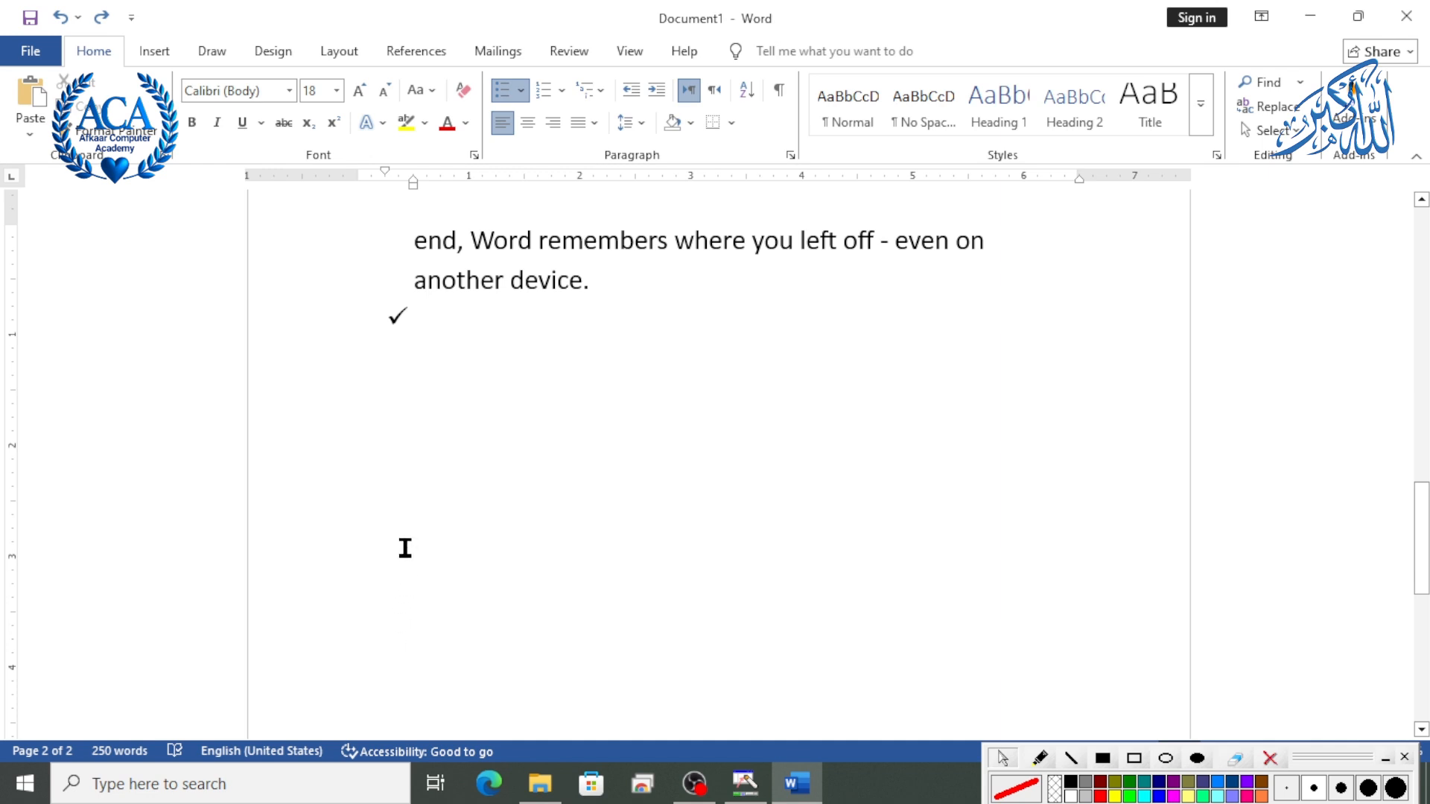
{"action": "key", "text": "BackSpace"}
{"action": "key", "text": "BackSpace"}
{"action": "key", "text": "BackSpace"}
{"action": "key", "text": "BackSpace"}
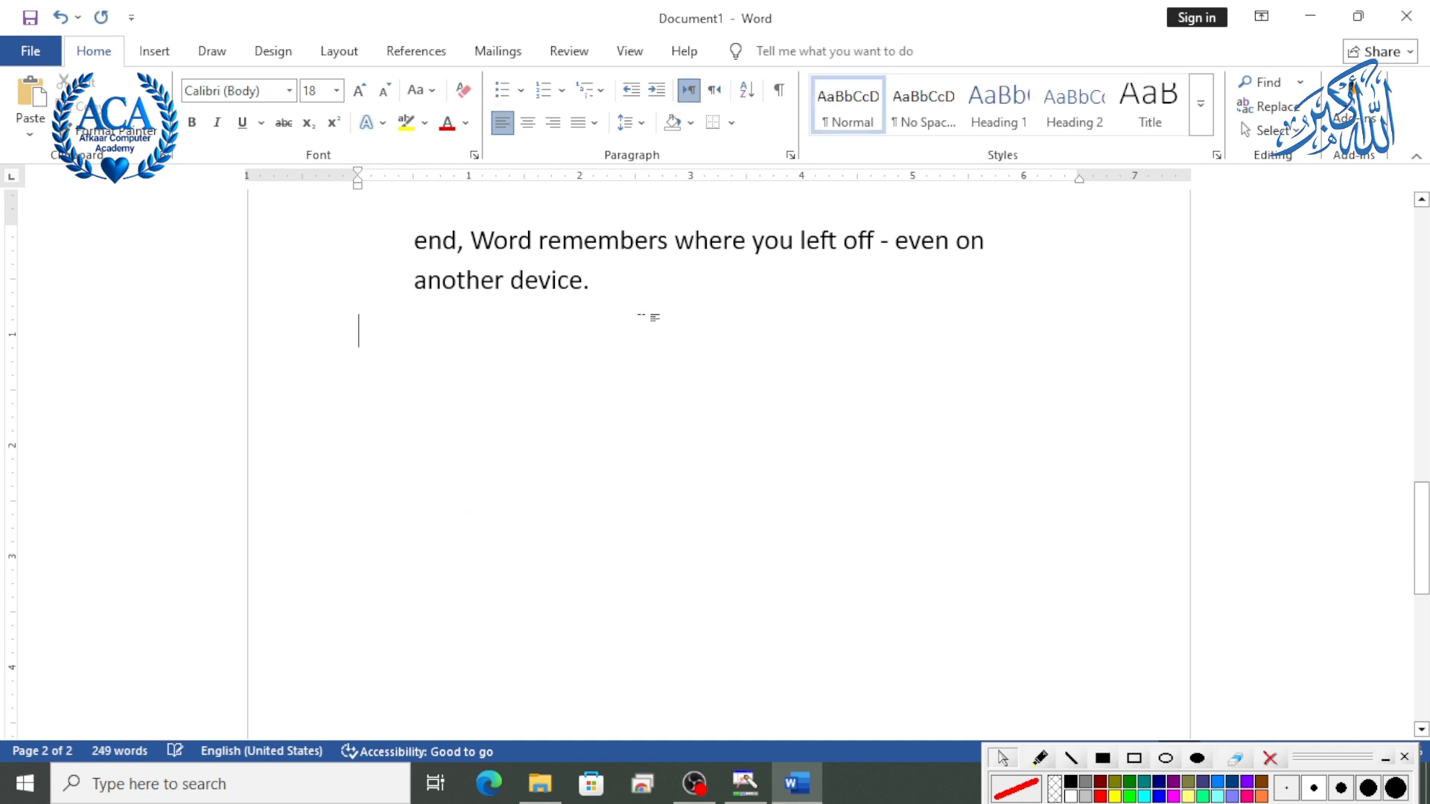
{"action": "key", "text": "BackSpace"}
{"action": "key", "text": "Return"}
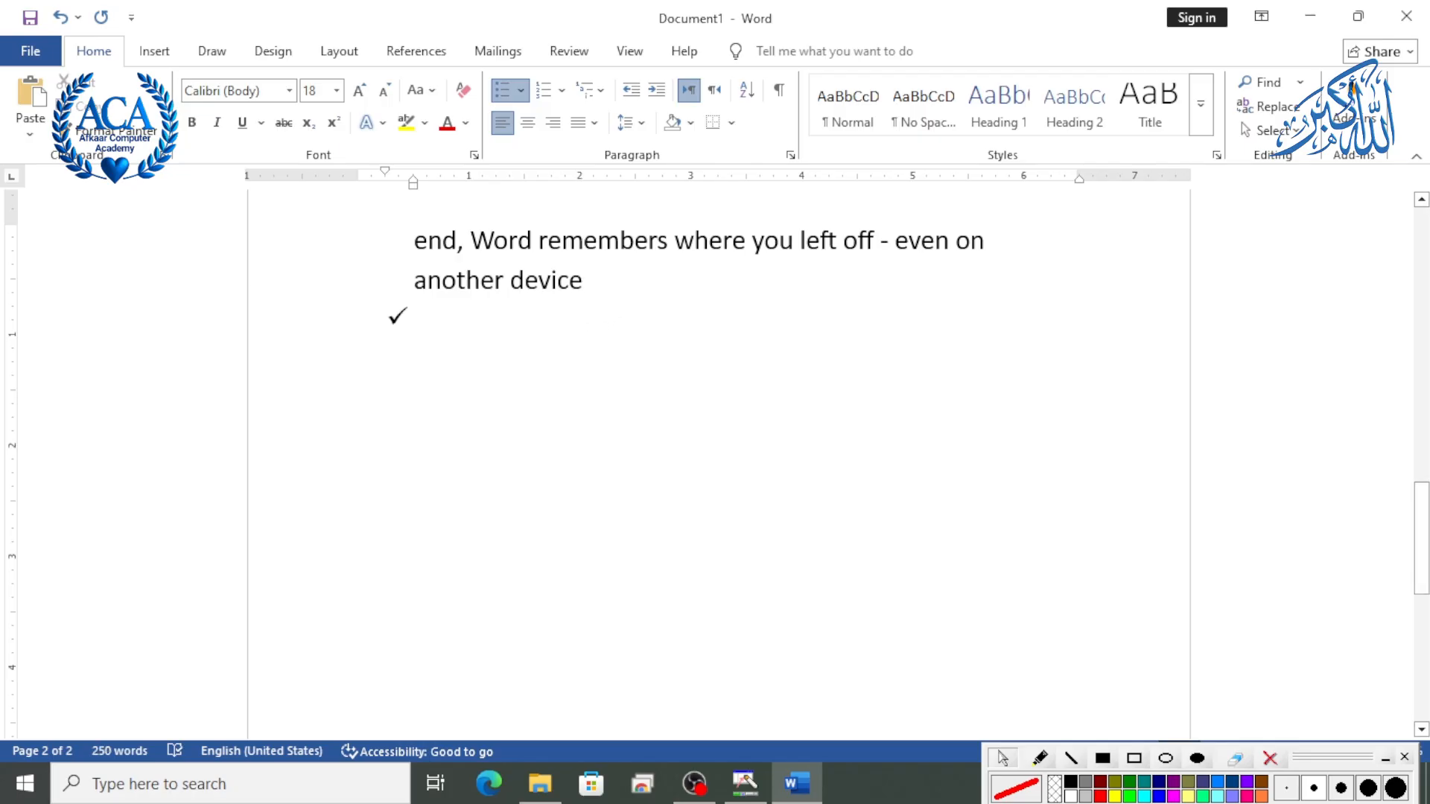
Add more blank bullet items at the end of the document, and undo the changes made since splitting the first paragraph.
{"action": "key", "text": "Return"}
{"action": "left_click_drag", "start_coordinate": [454, 320], "coordinate": [656, 309]}
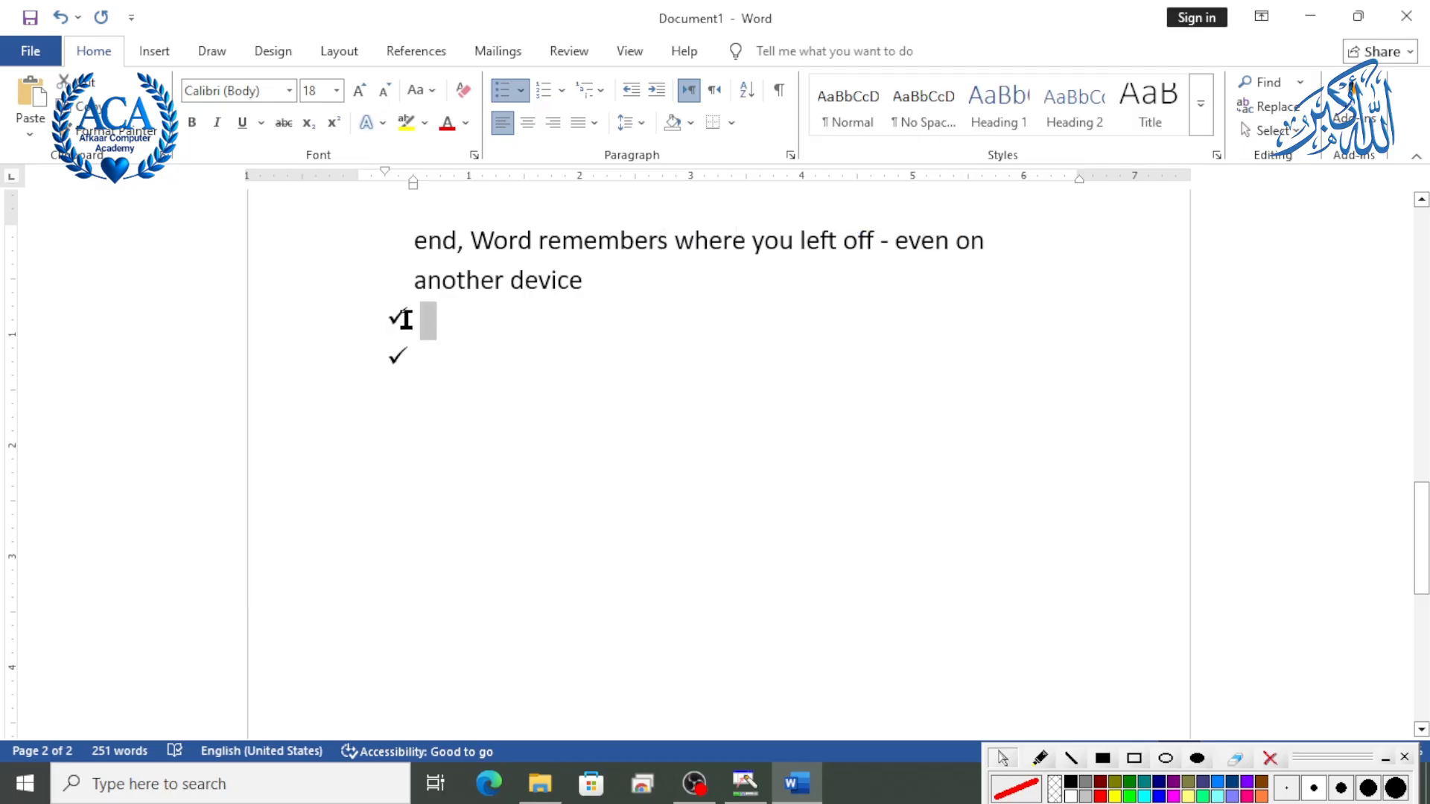
{"action": "left_click", "coordinate": [429, 351]}
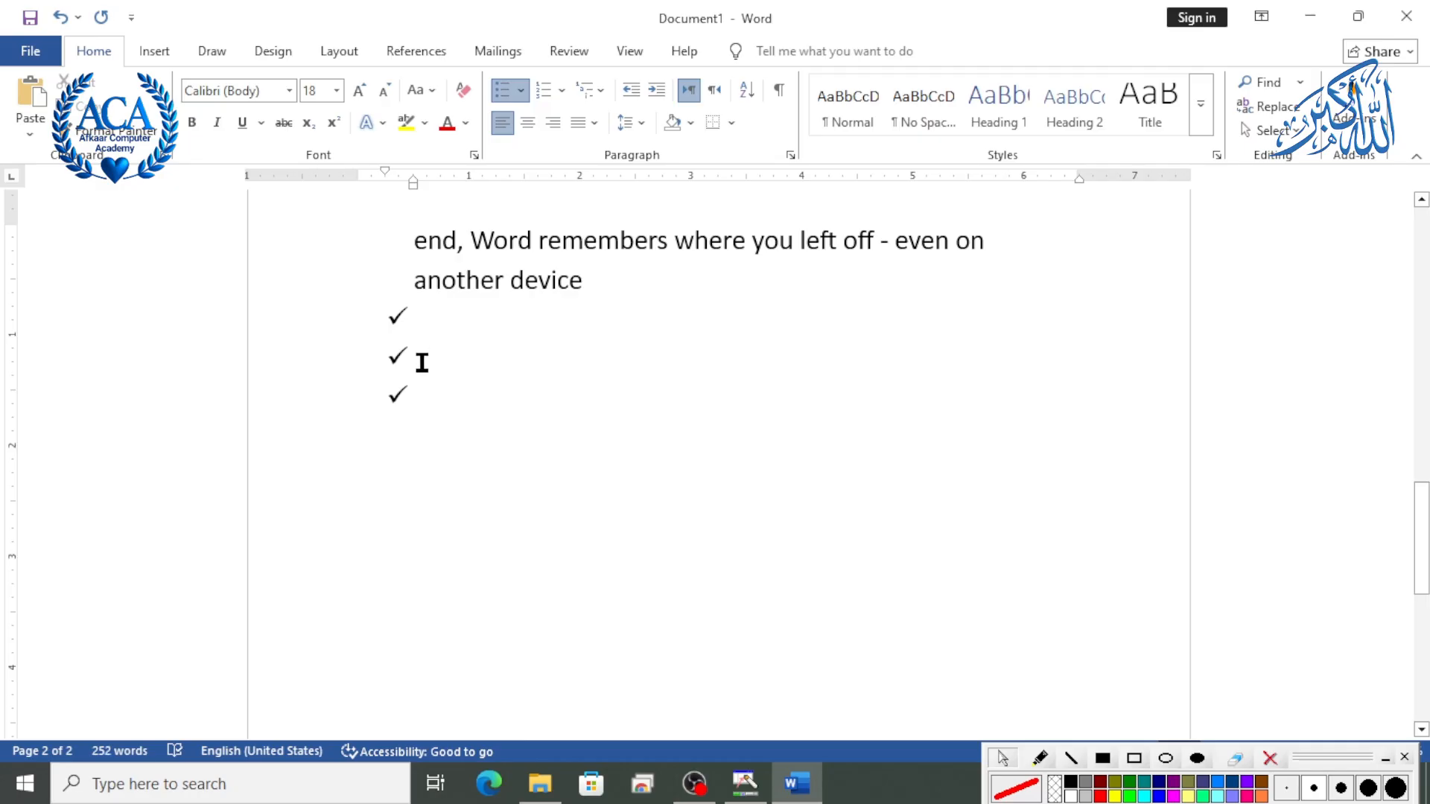
{"action": "left_click_drag", "start_coordinate": [422, 360], "coordinate": [536, 347]}
{"action": "key", "text": "ctrl+z"}
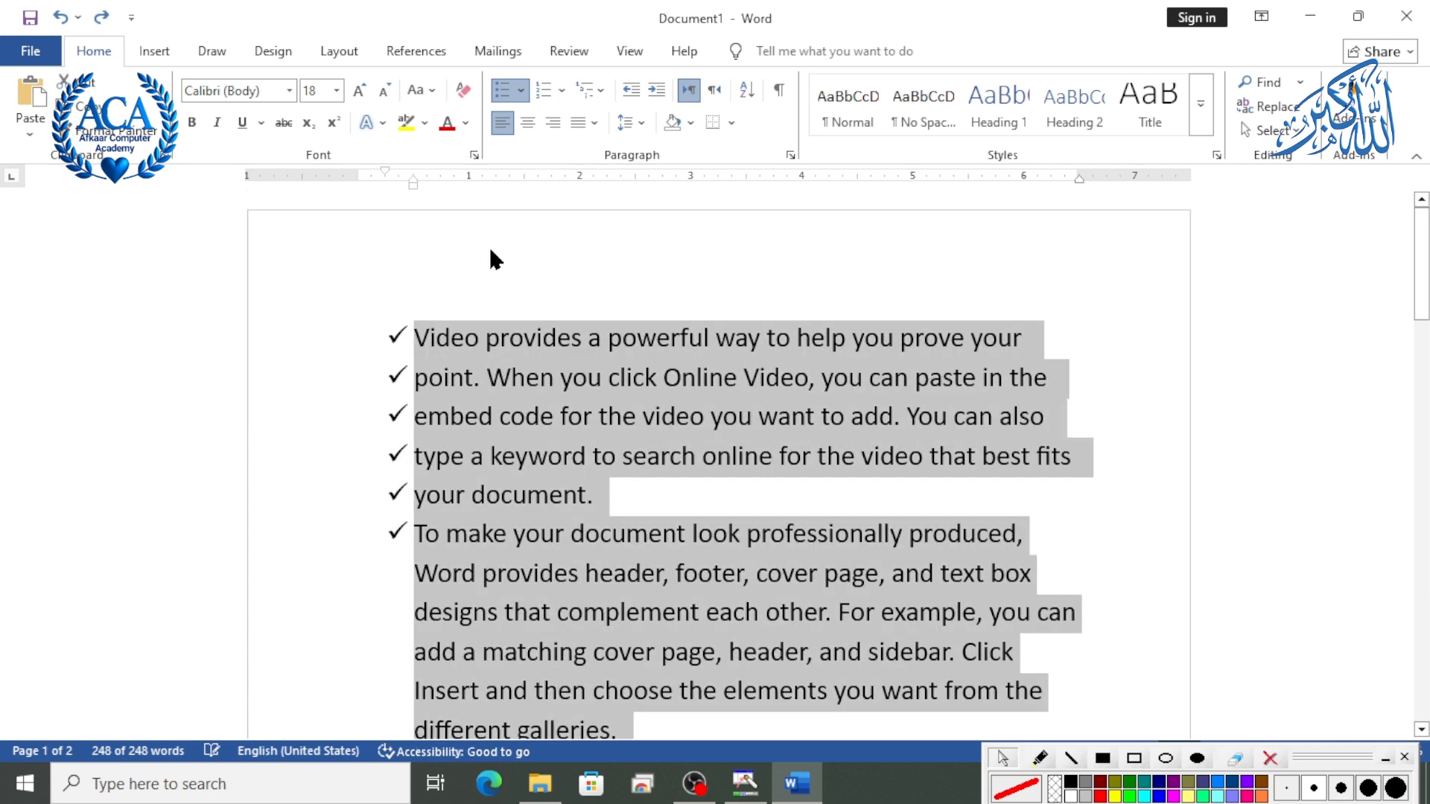
{"action": "left_click", "coordinate": [522, 93]}
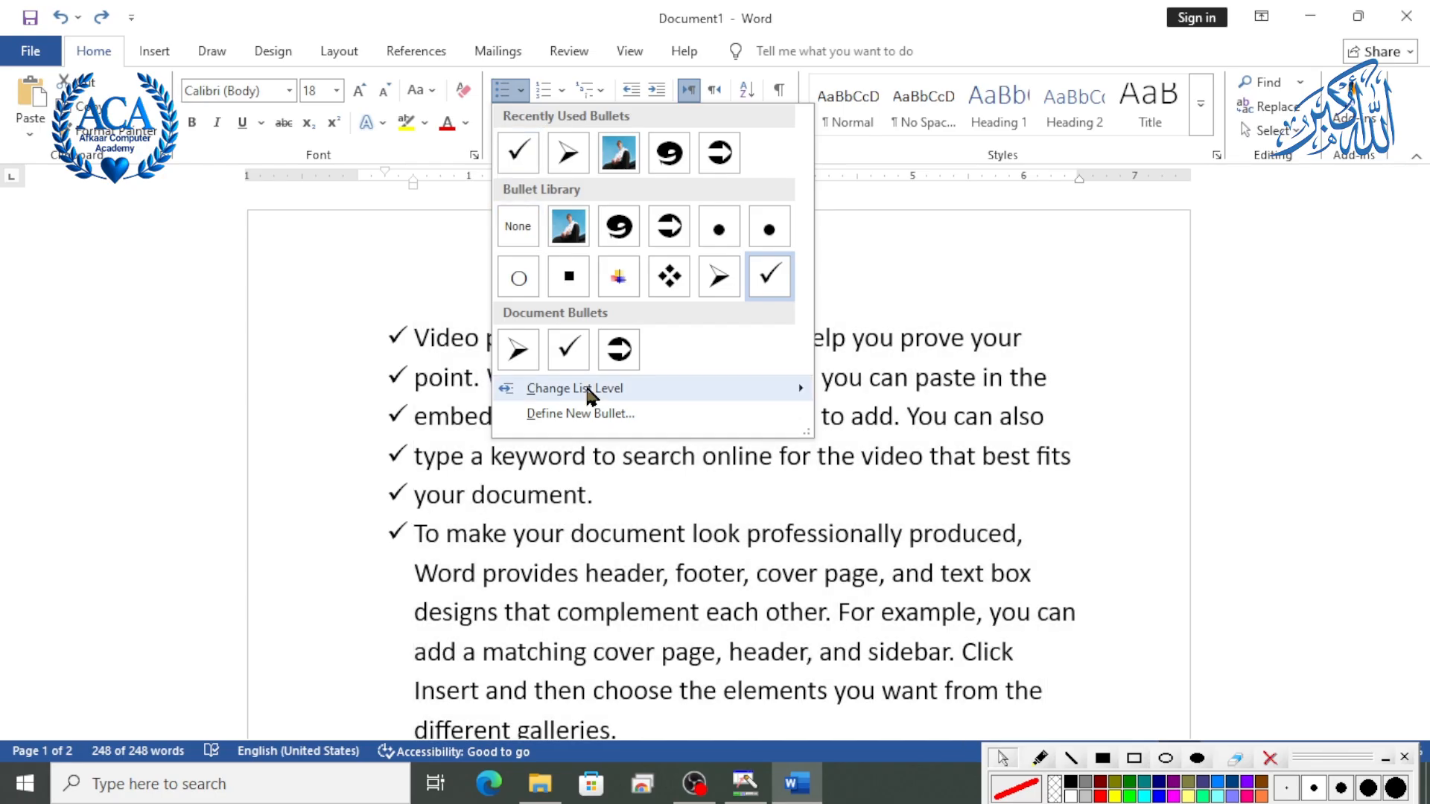
{"action": "mouse_move", "coordinate": [554, 399]}
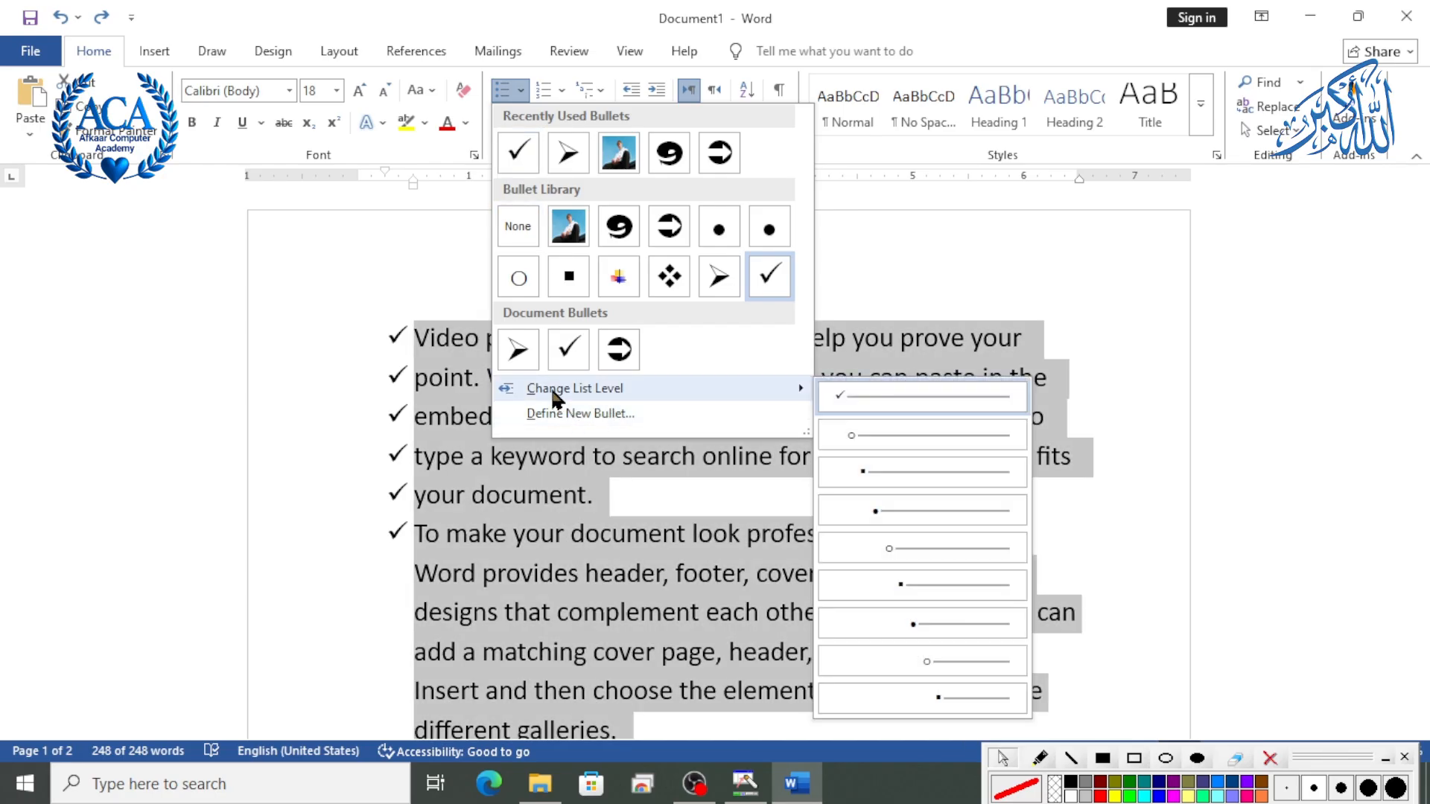
{"action": "left_click", "coordinate": [489, 367]}
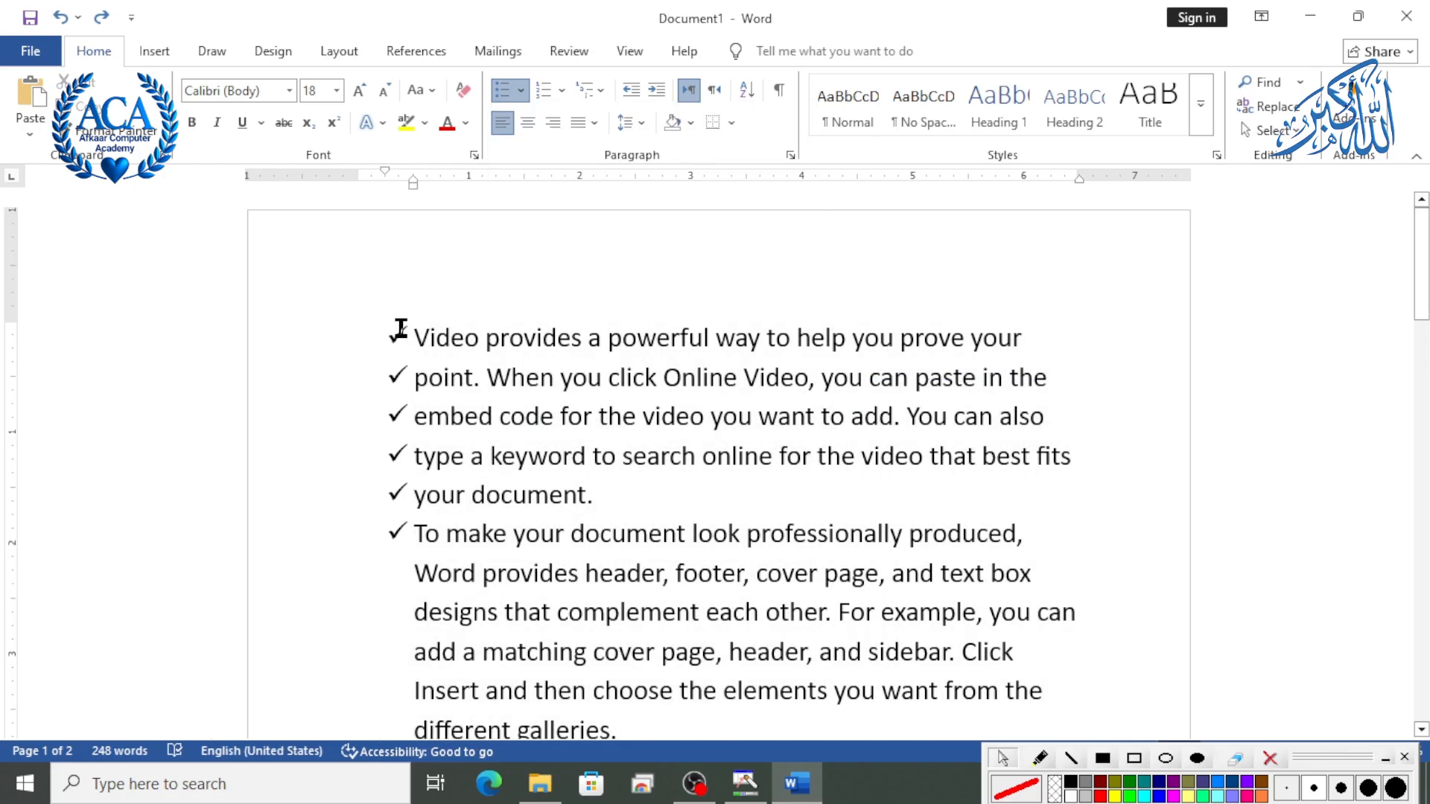
Change the list level of the first five bullet items, "Video provides" through "your document", to the ninth, deepest level.
{"action": "left_click_drag", "start_coordinate": [405, 326], "coordinate": [542, 488]}
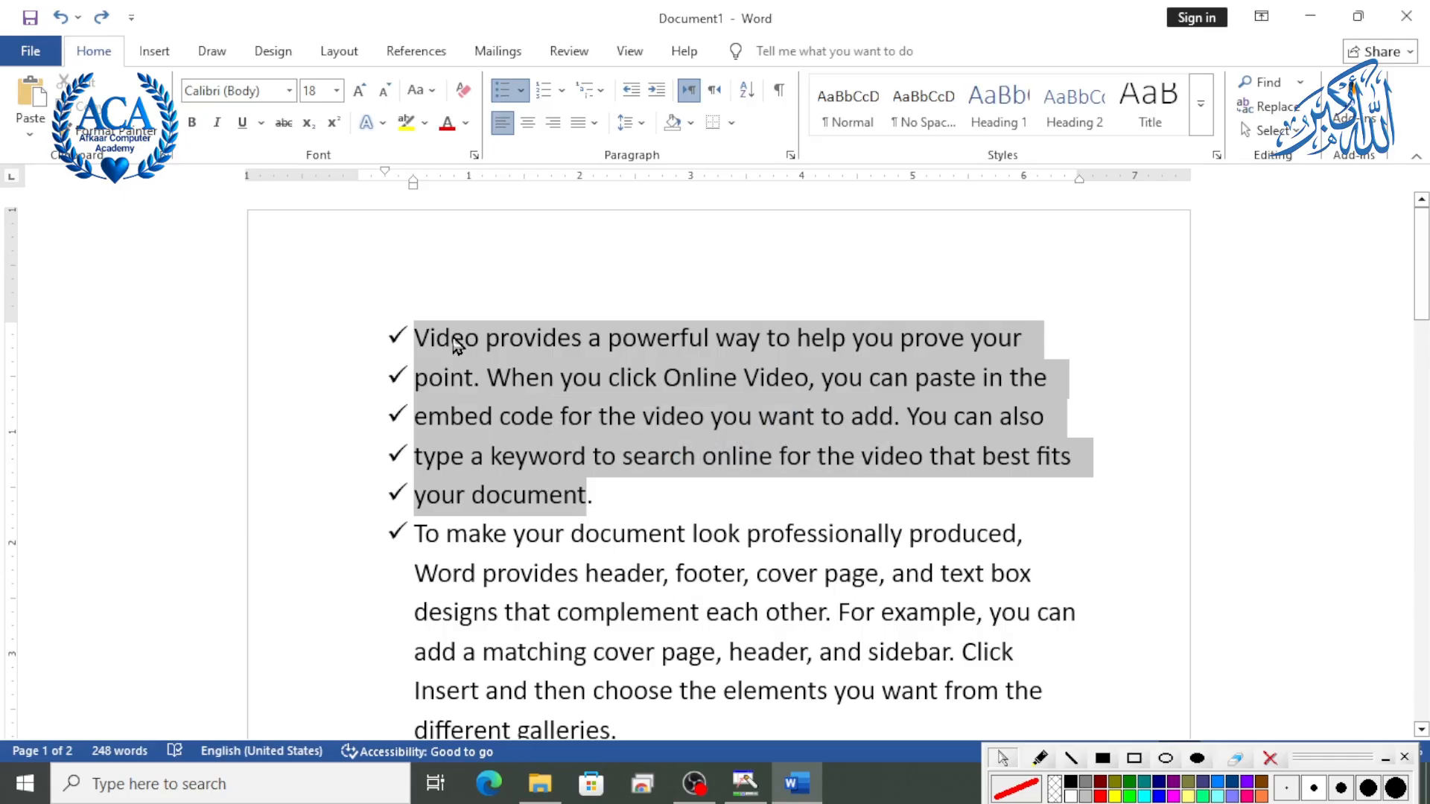
{"action": "left_click", "coordinate": [521, 90]}
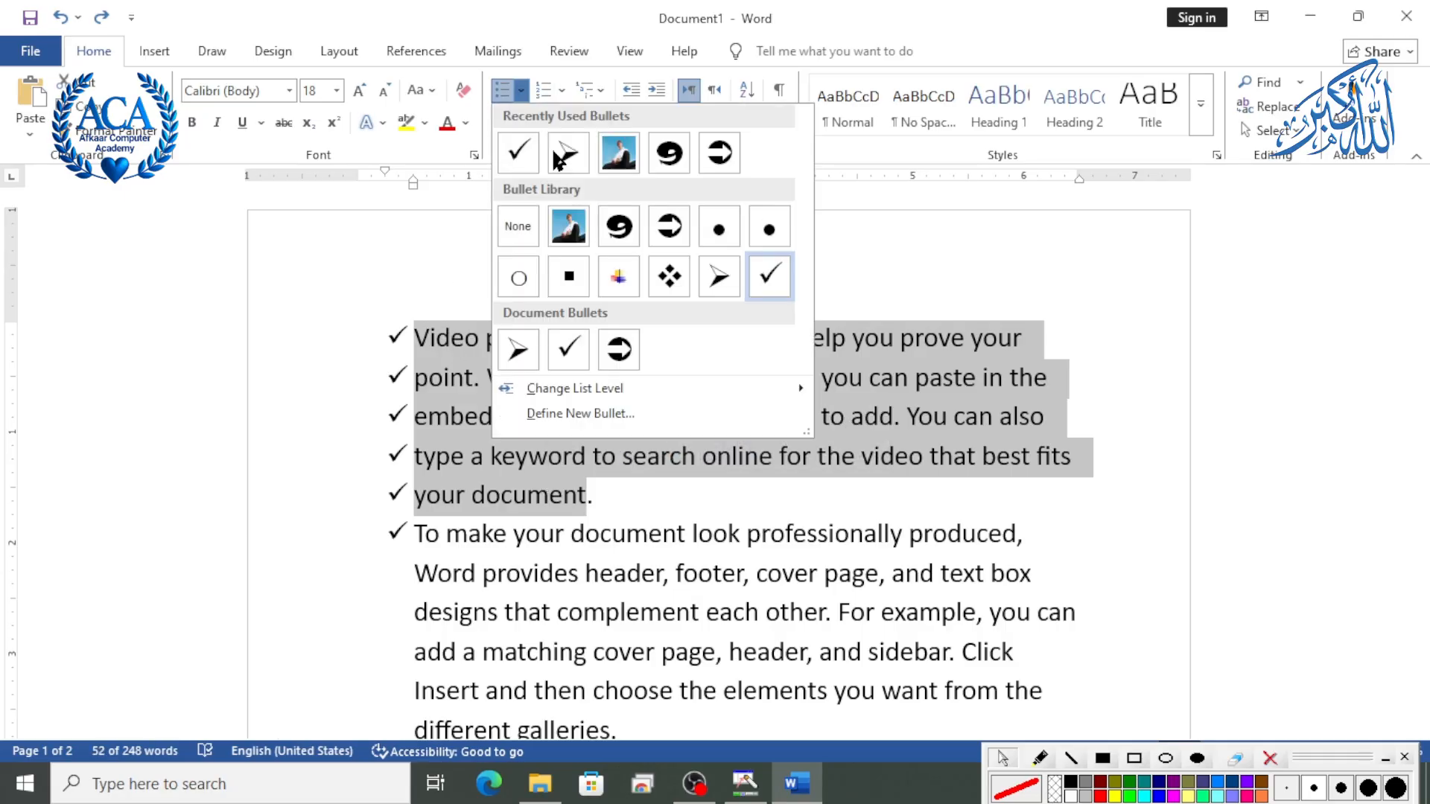
{"action": "mouse_move", "coordinate": [553, 399]}
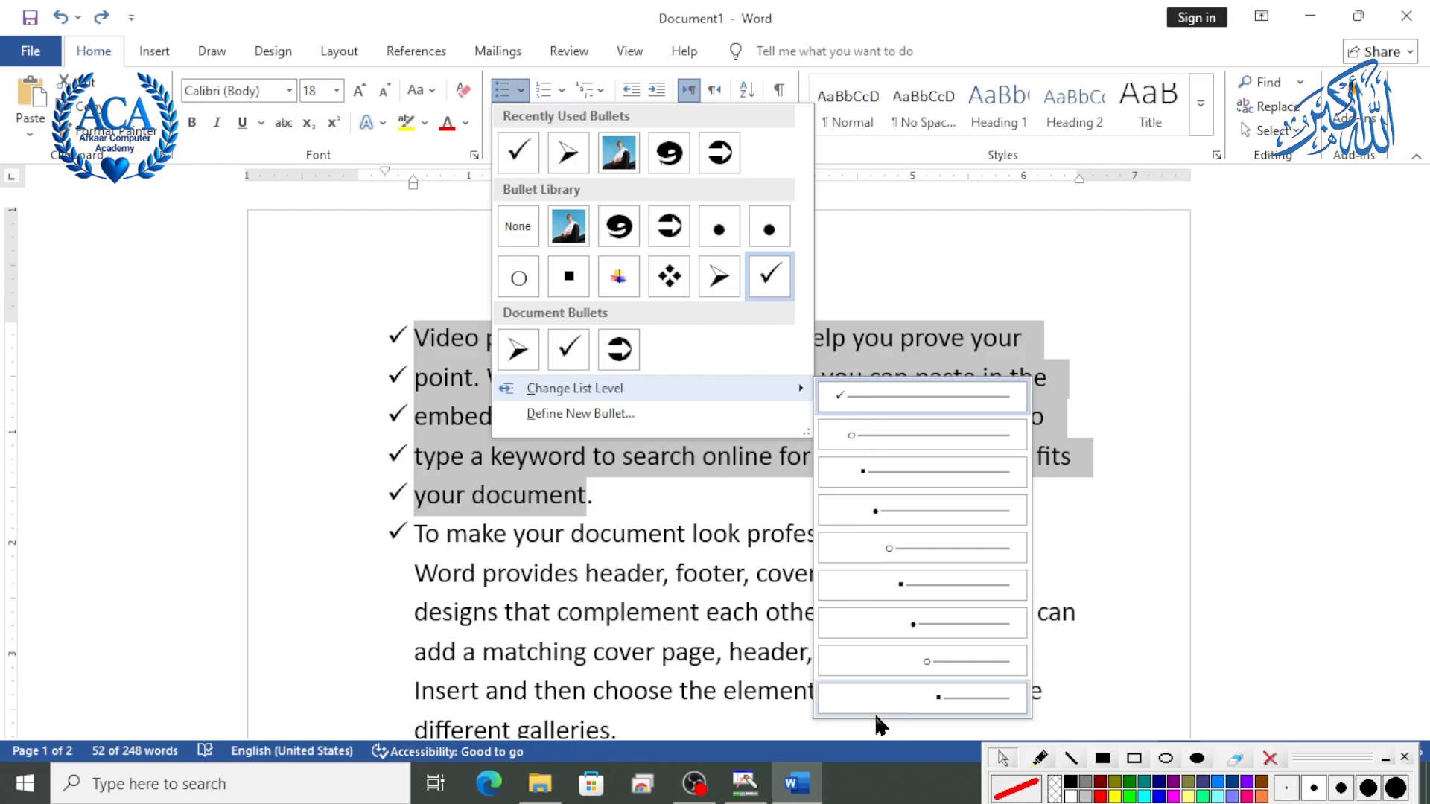
{"action": "left_click", "coordinate": [941, 700]}
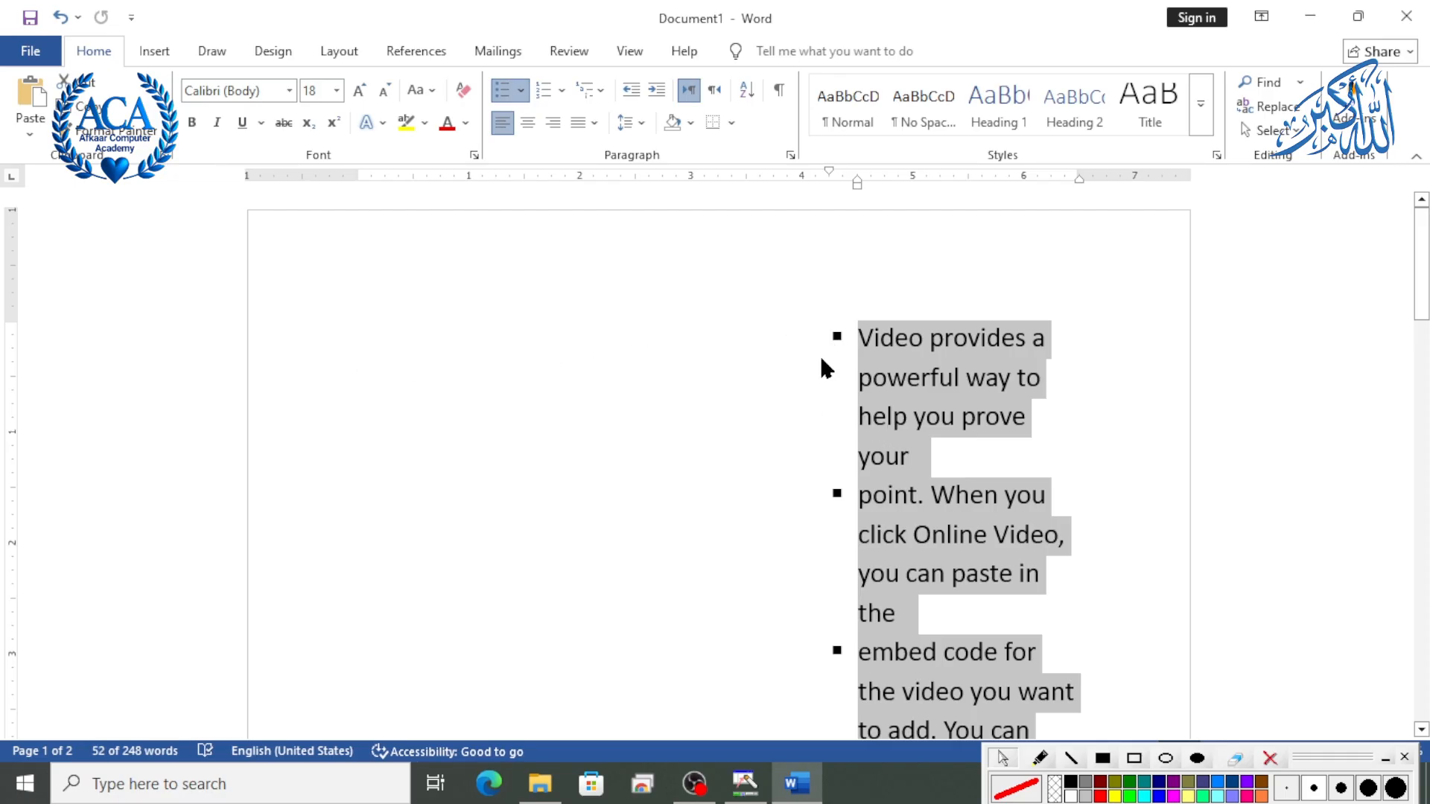
Define the checked-box symbol, Wingdings character 254, as a new bullet for the first five bullet items.
{"action": "scroll", "coordinate": [815, 392], "scroll_direction": "down", "scroll_amount": 5}
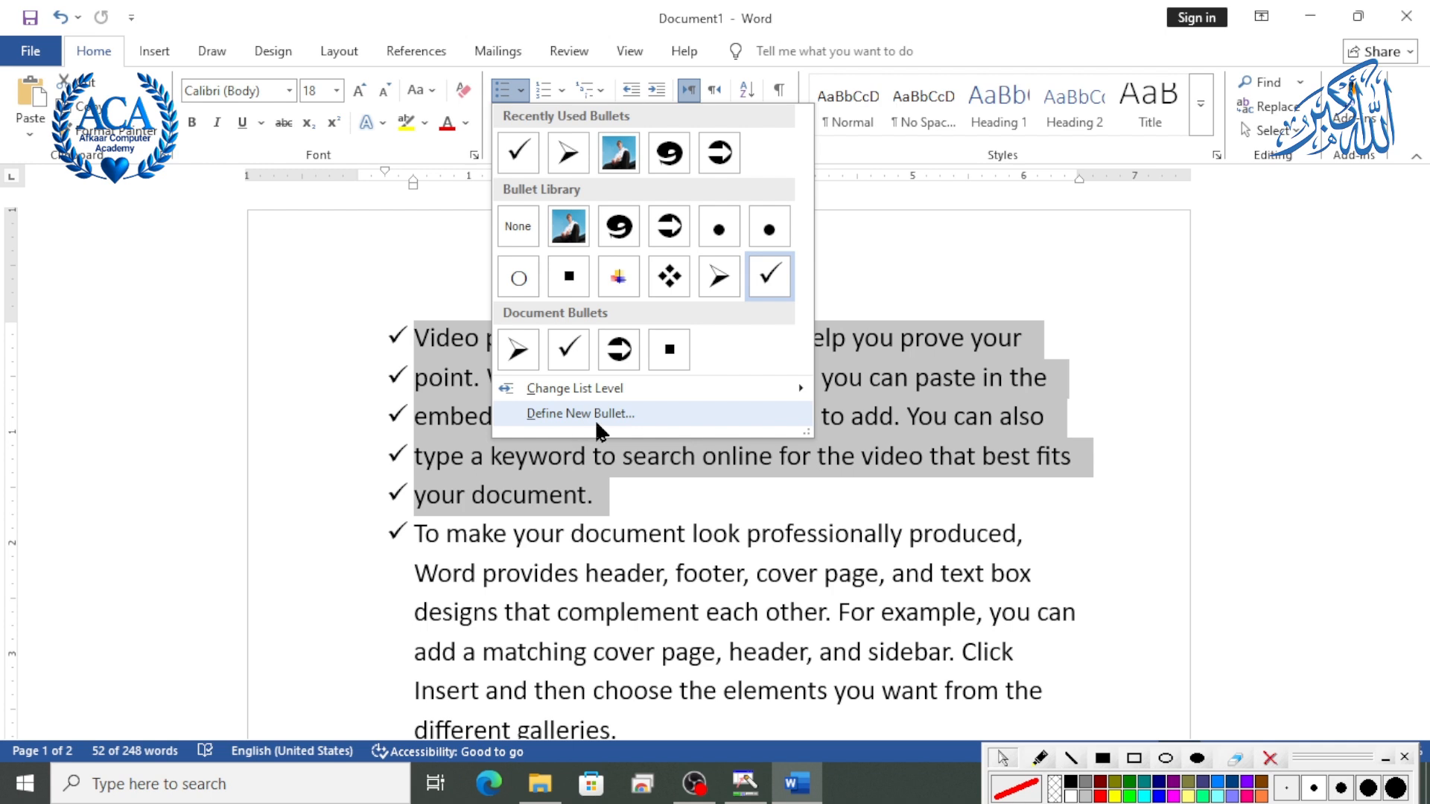
{"action": "left_click", "coordinate": [581, 414]}
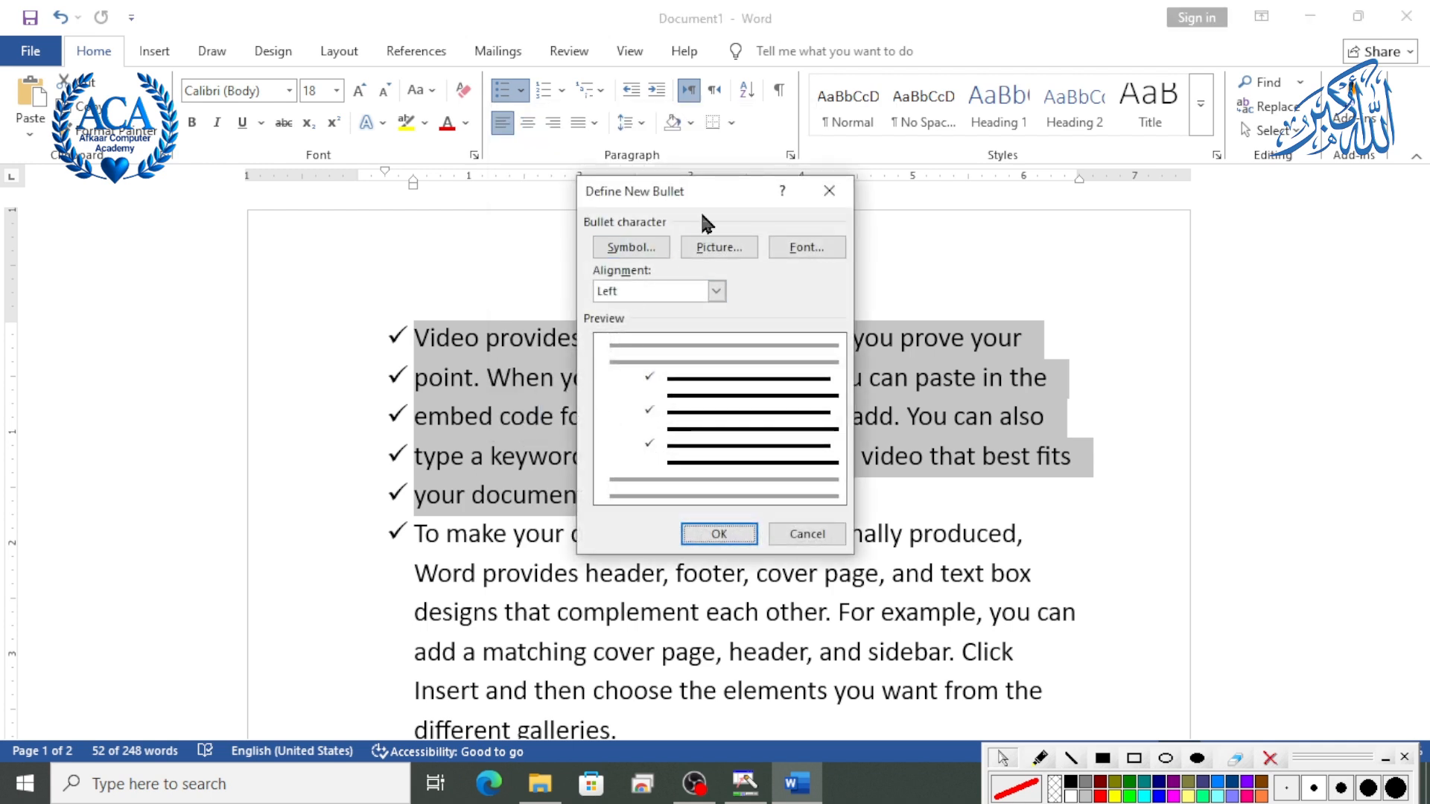
{"action": "left_click_drag", "start_coordinate": [707, 190], "coordinate": [990, 146]}
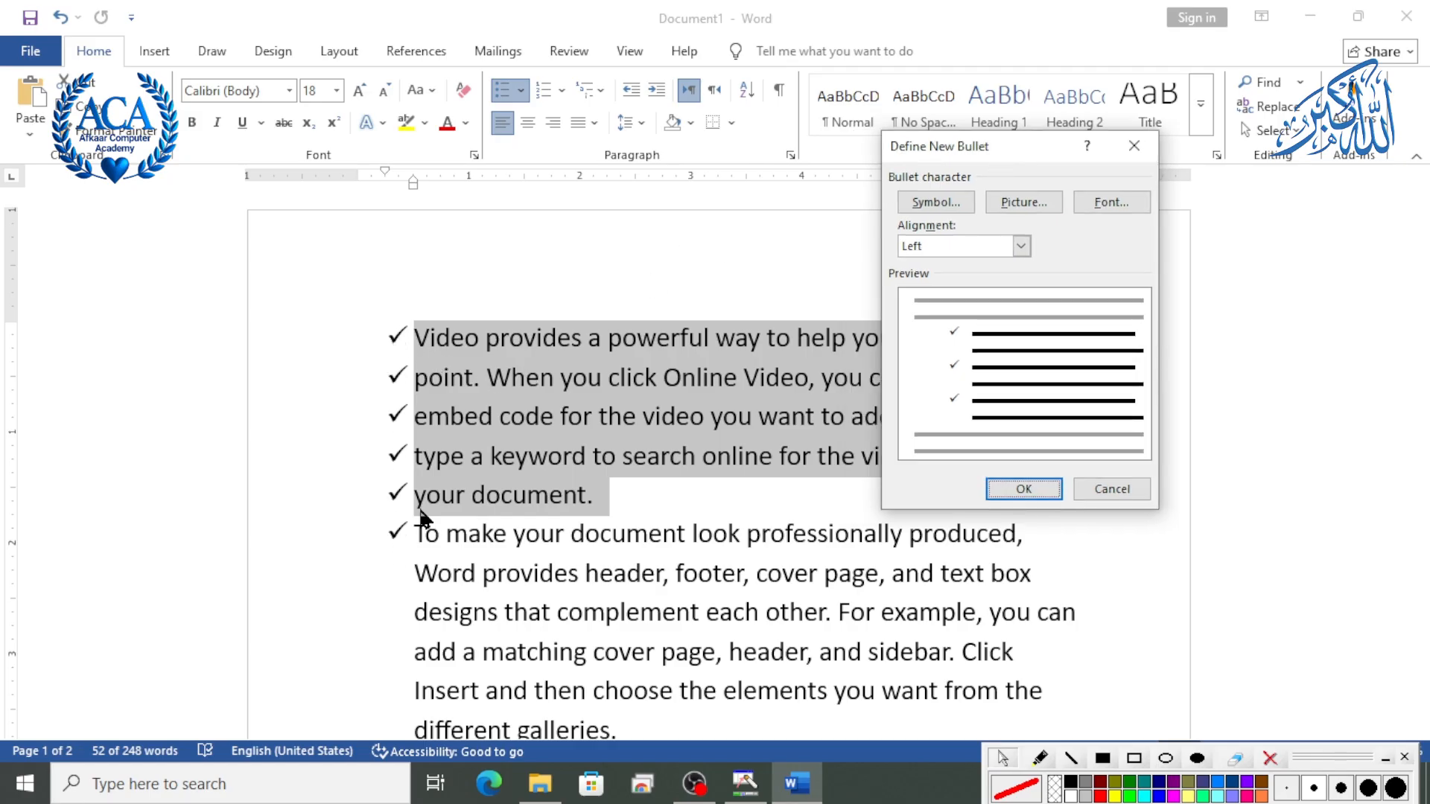
{"action": "left_click", "coordinate": [952, 204]}
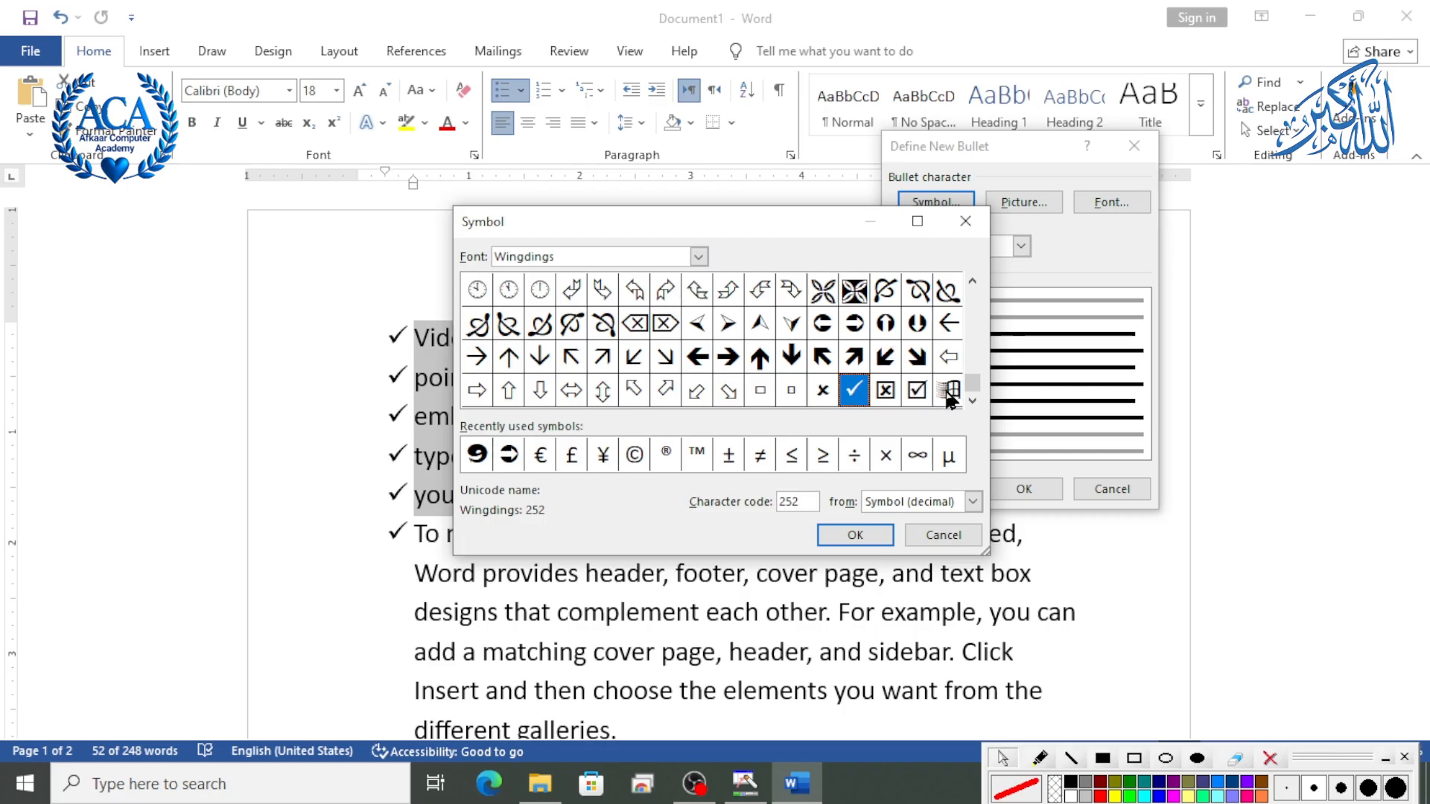
{"action": "left_click", "coordinate": [886, 402]}
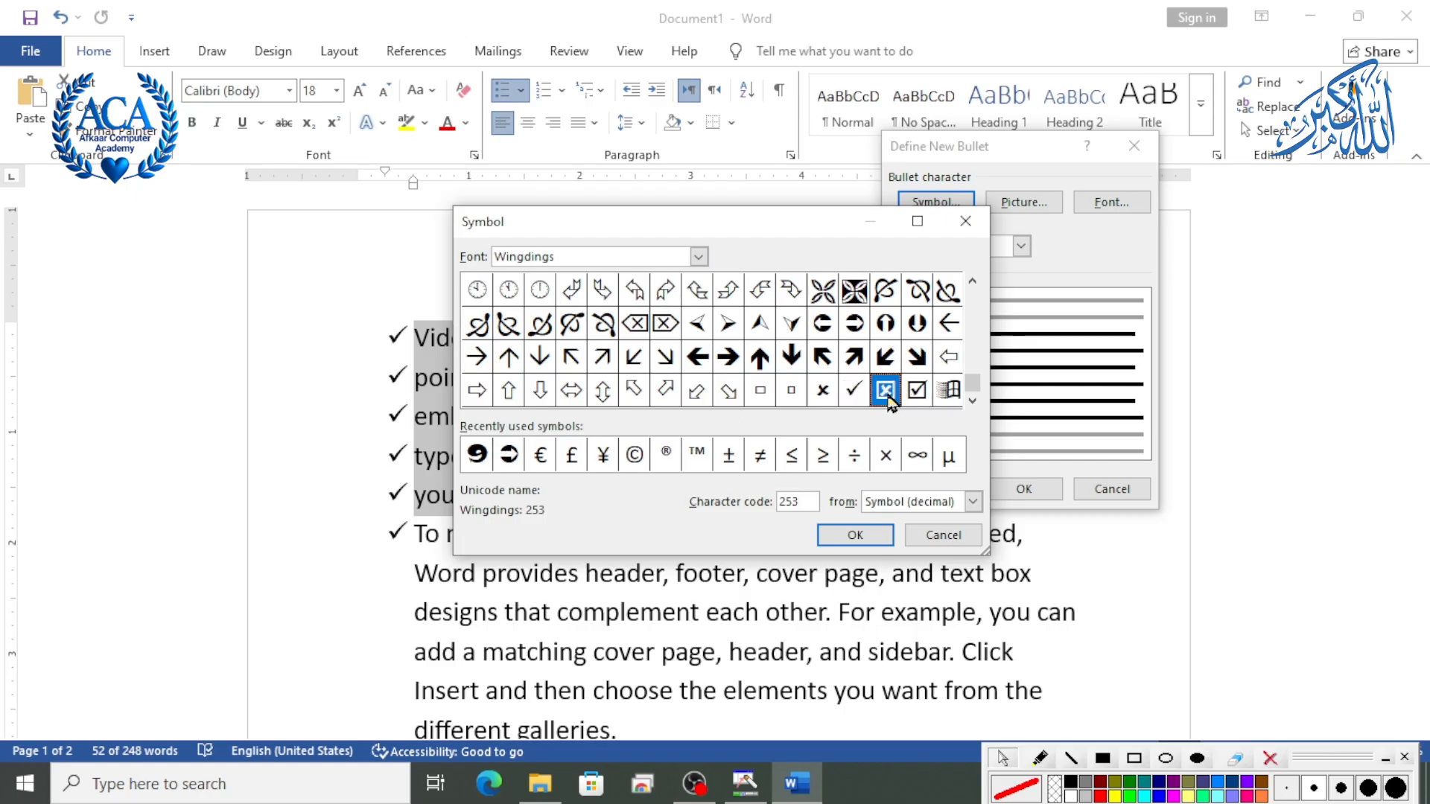
{"action": "left_click", "coordinate": [912, 392]}
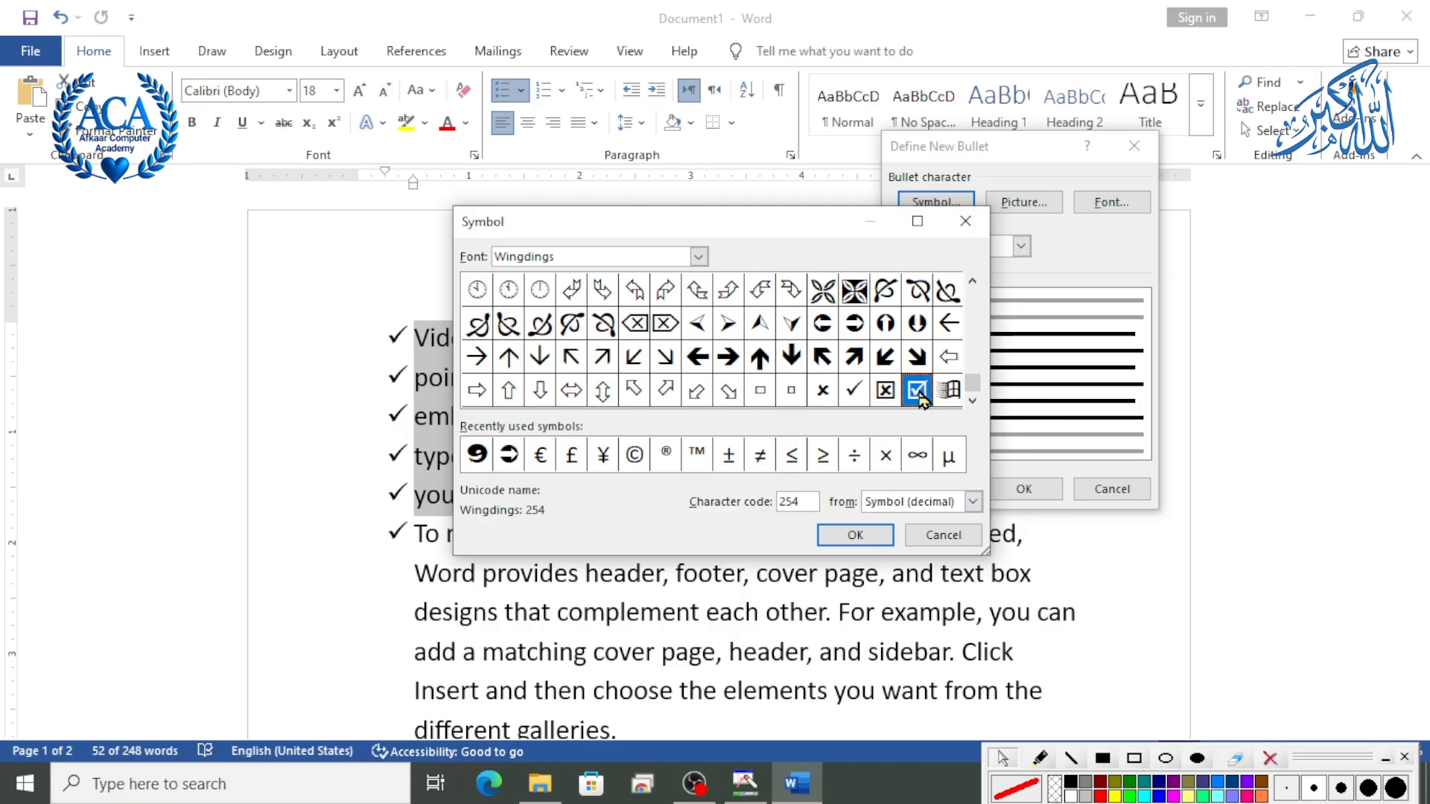
{"action": "left_click", "coordinate": [851, 536]}
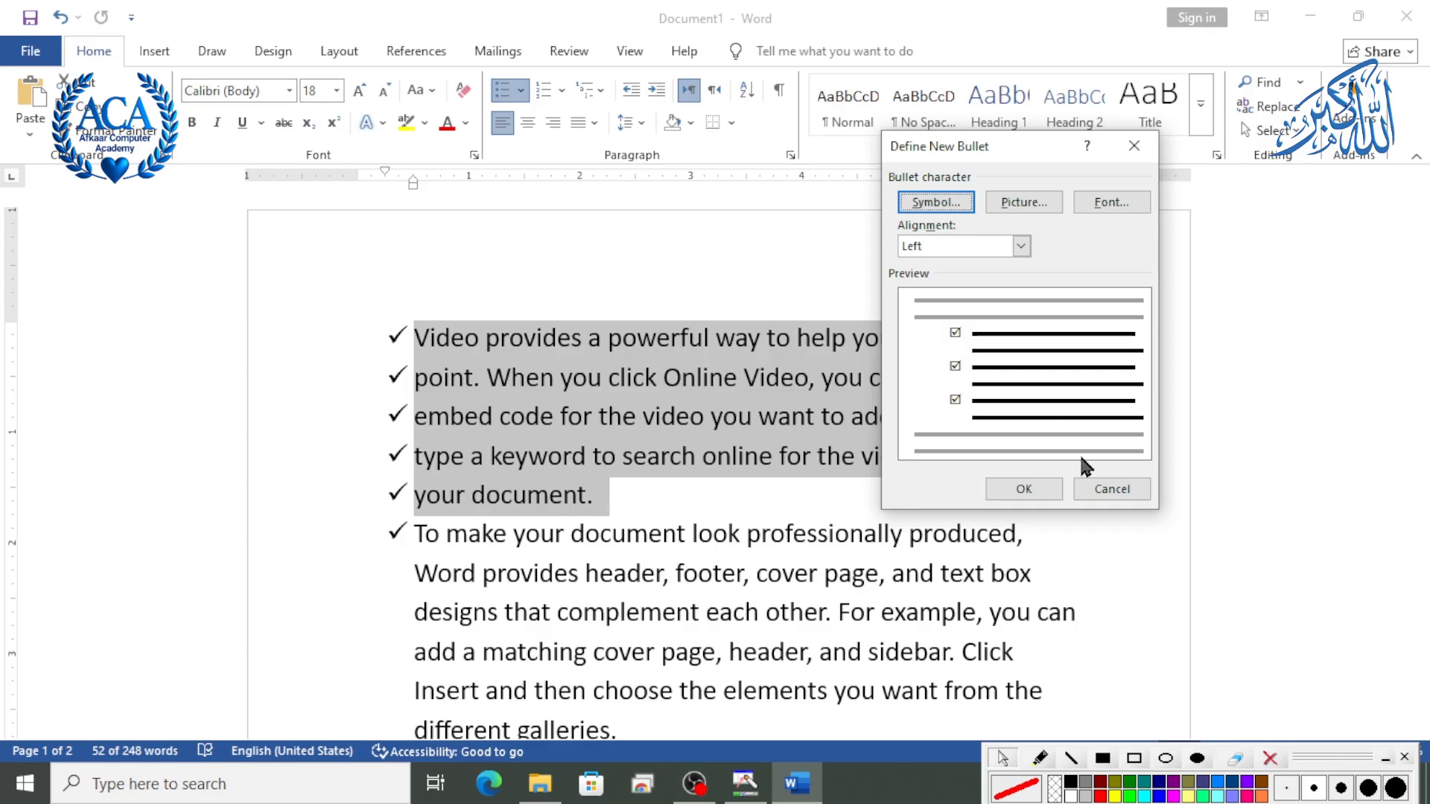
{"action": "left_click", "coordinate": [1043, 490]}
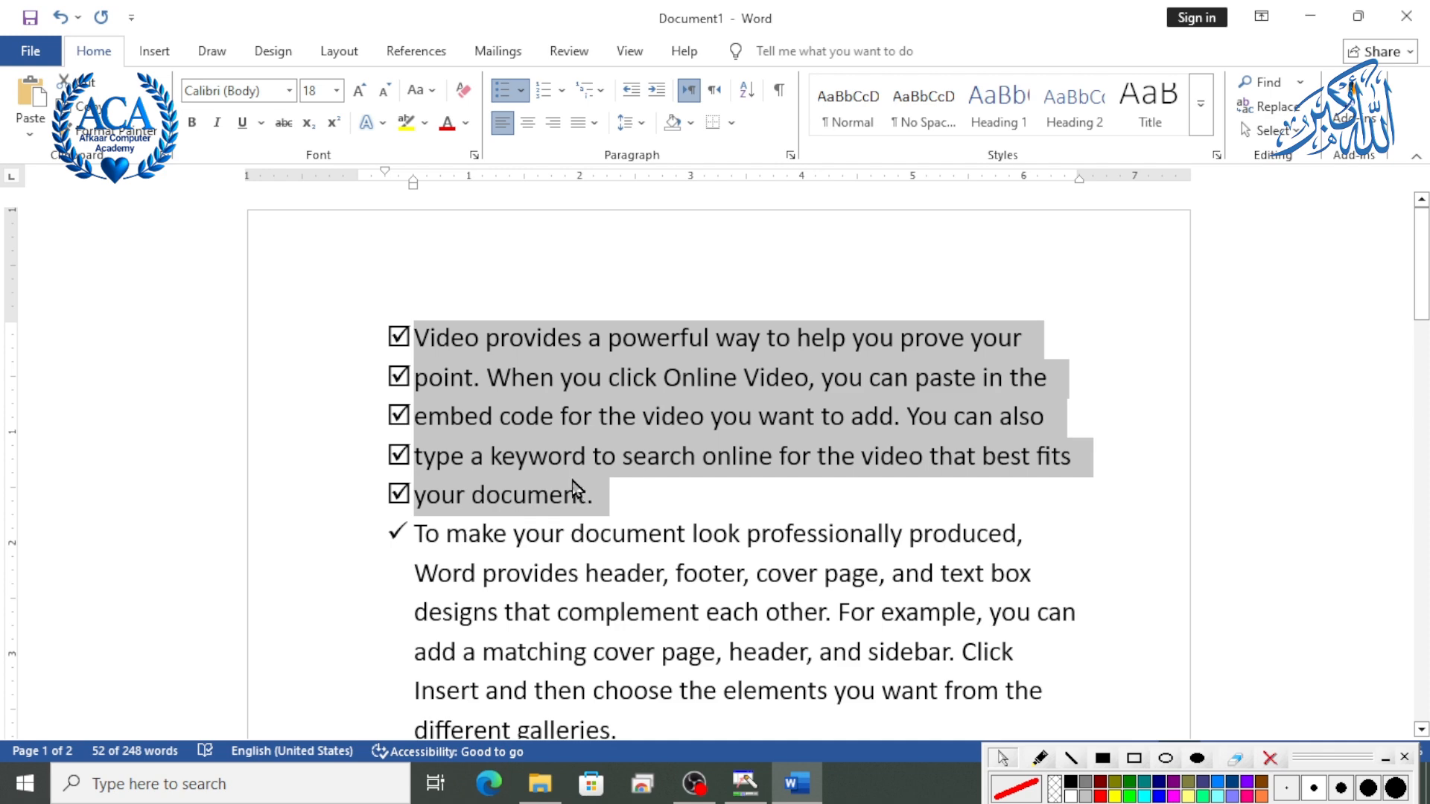
Start defining another symbol bullet for the first five items and set the symbol font to Tahoma.
{"action": "left_click", "coordinate": [519, 90]}
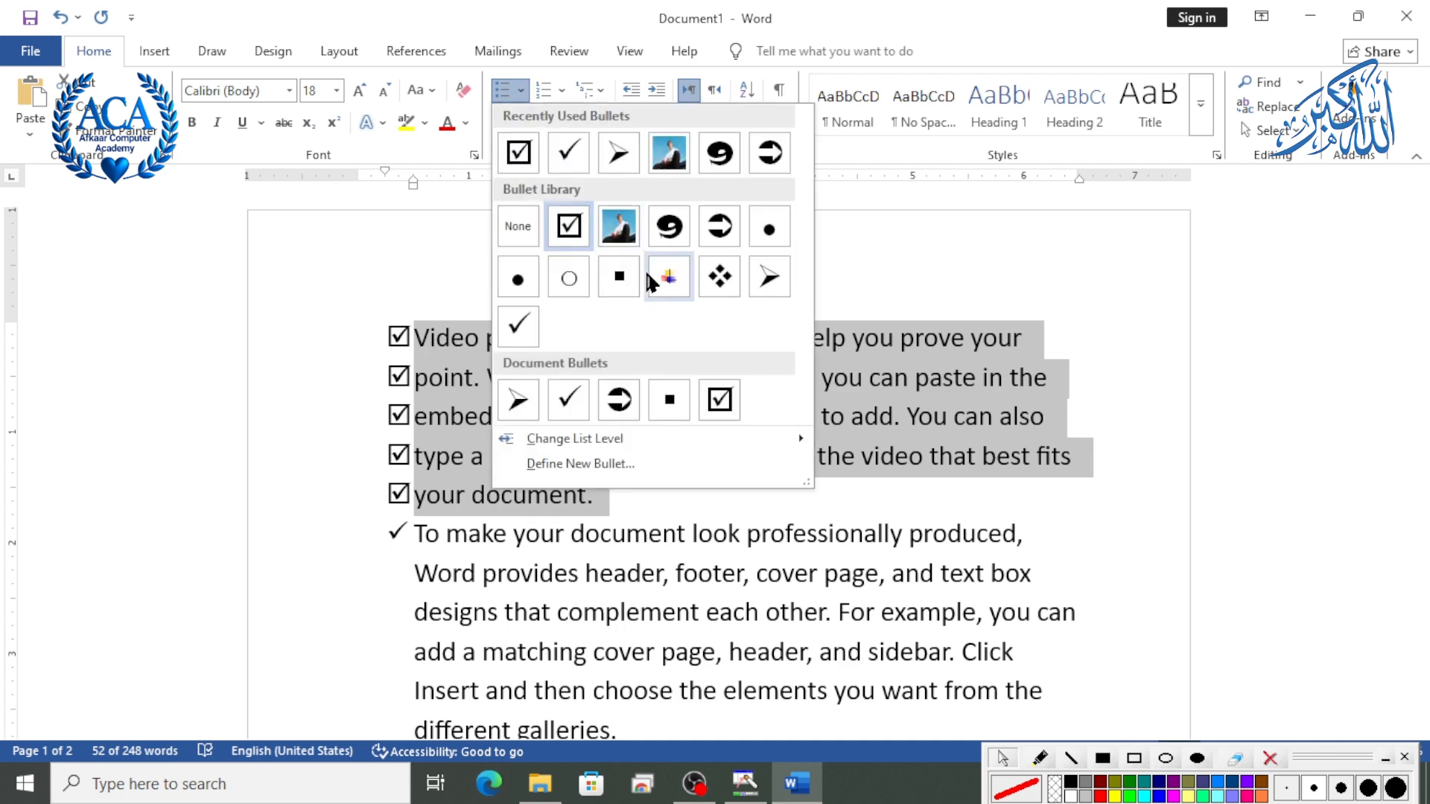
{"action": "left_click", "coordinate": [577, 463]}
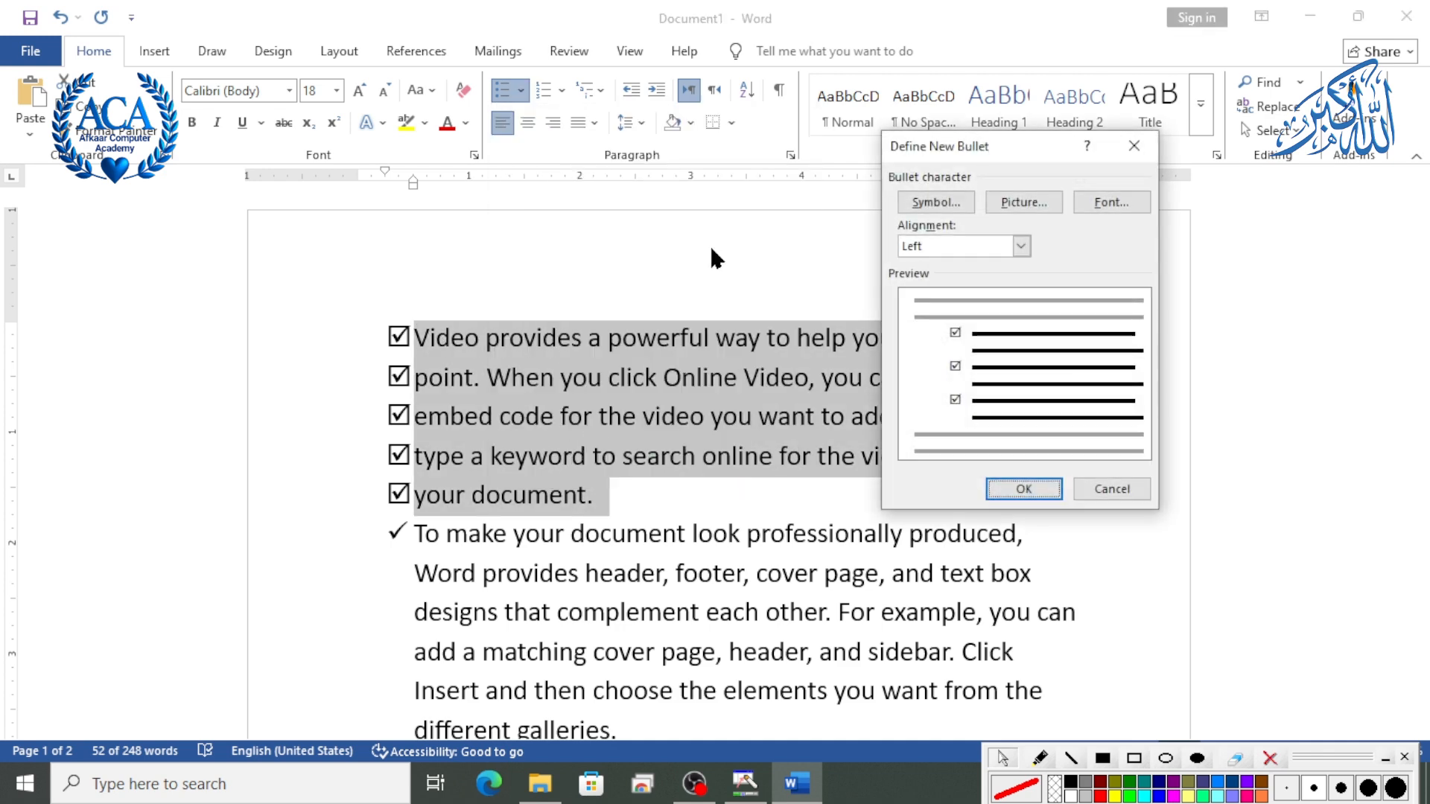
{"action": "left_click", "coordinate": [952, 203]}
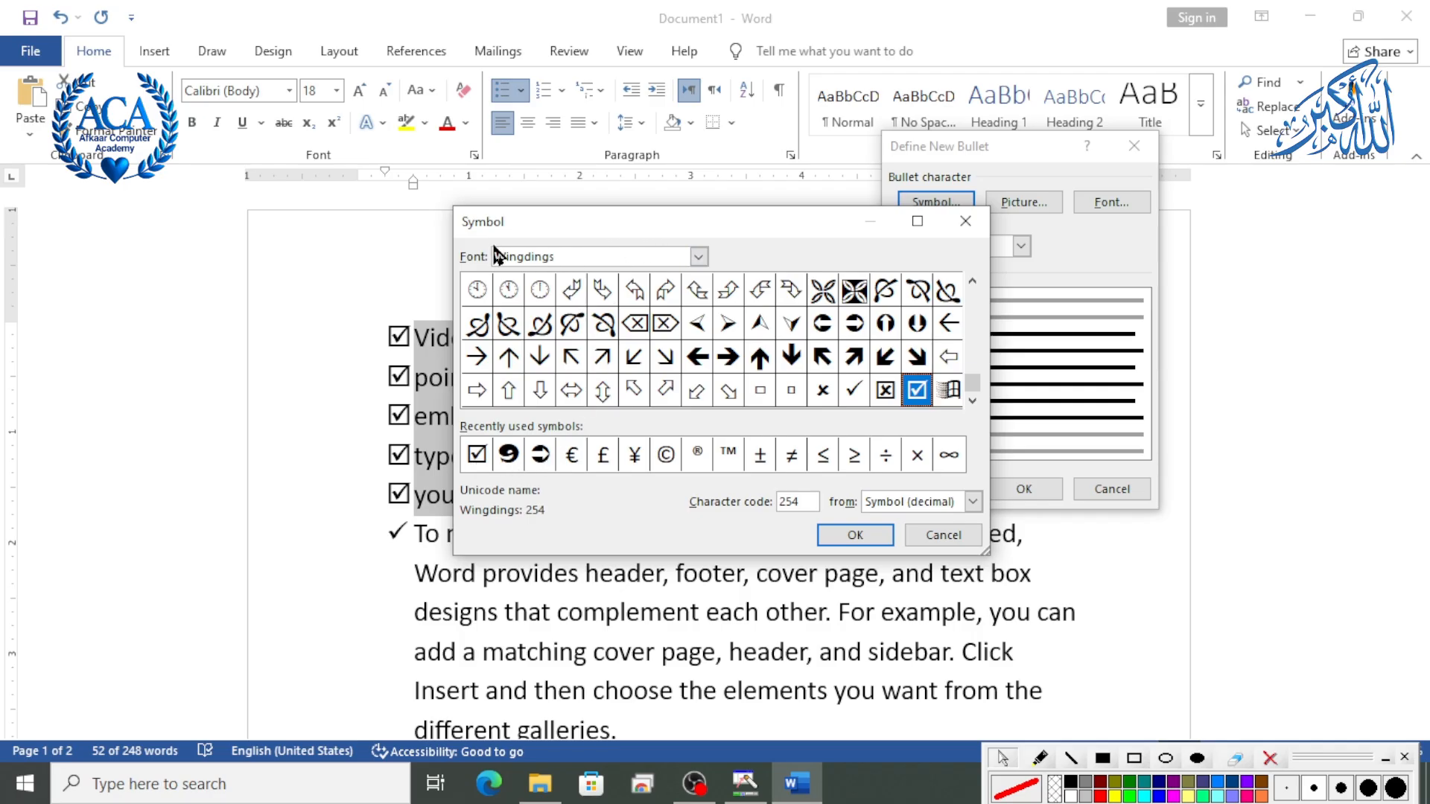
{"action": "left_click", "coordinate": [698, 257]}
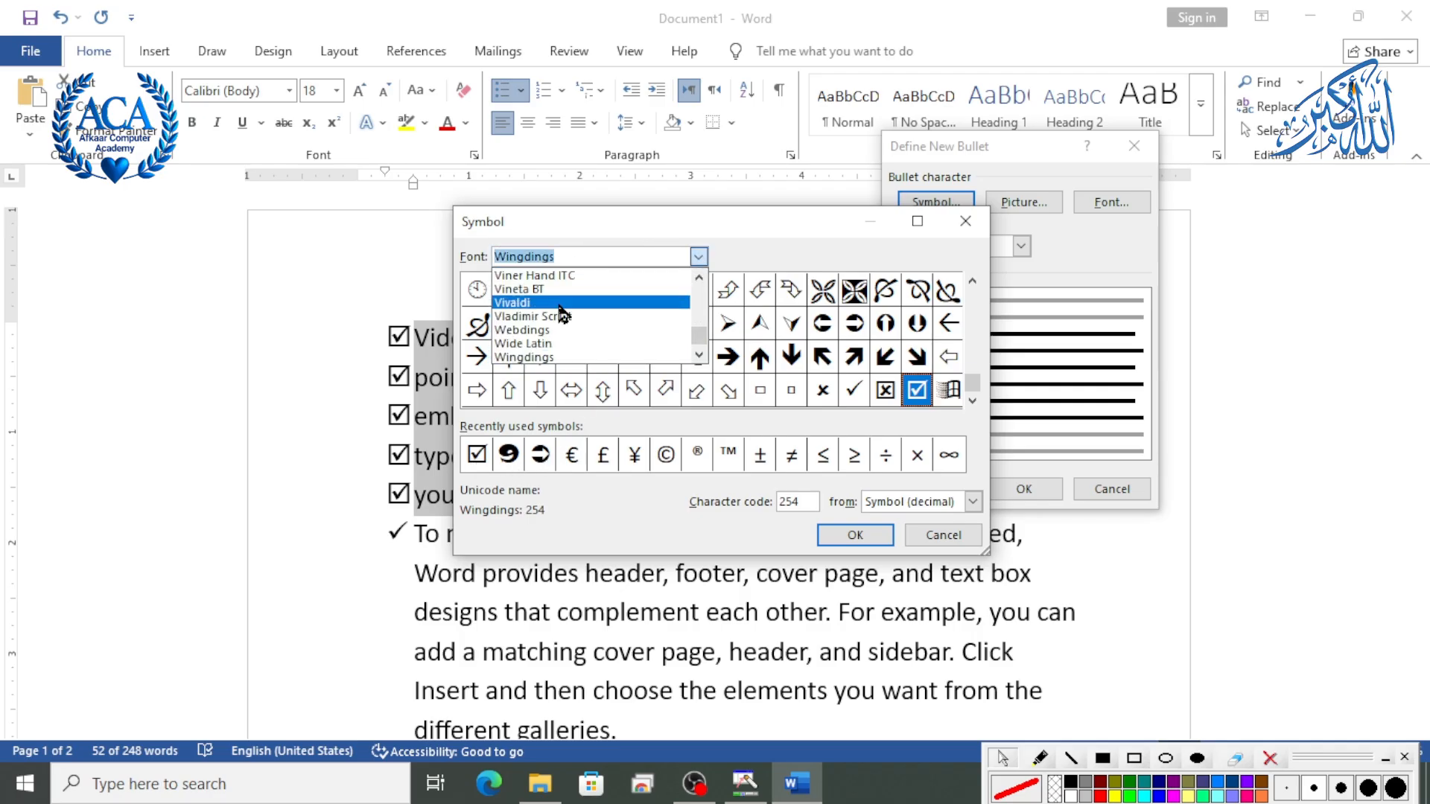
{"action": "scroll", "coordinate": [560, 309], "scroll_direction": "down", "scroll_amount": 3}
{"action": "scroll", "coordinate": [551, 296], "scroll_direction": "up", "scroll_amount": 8}
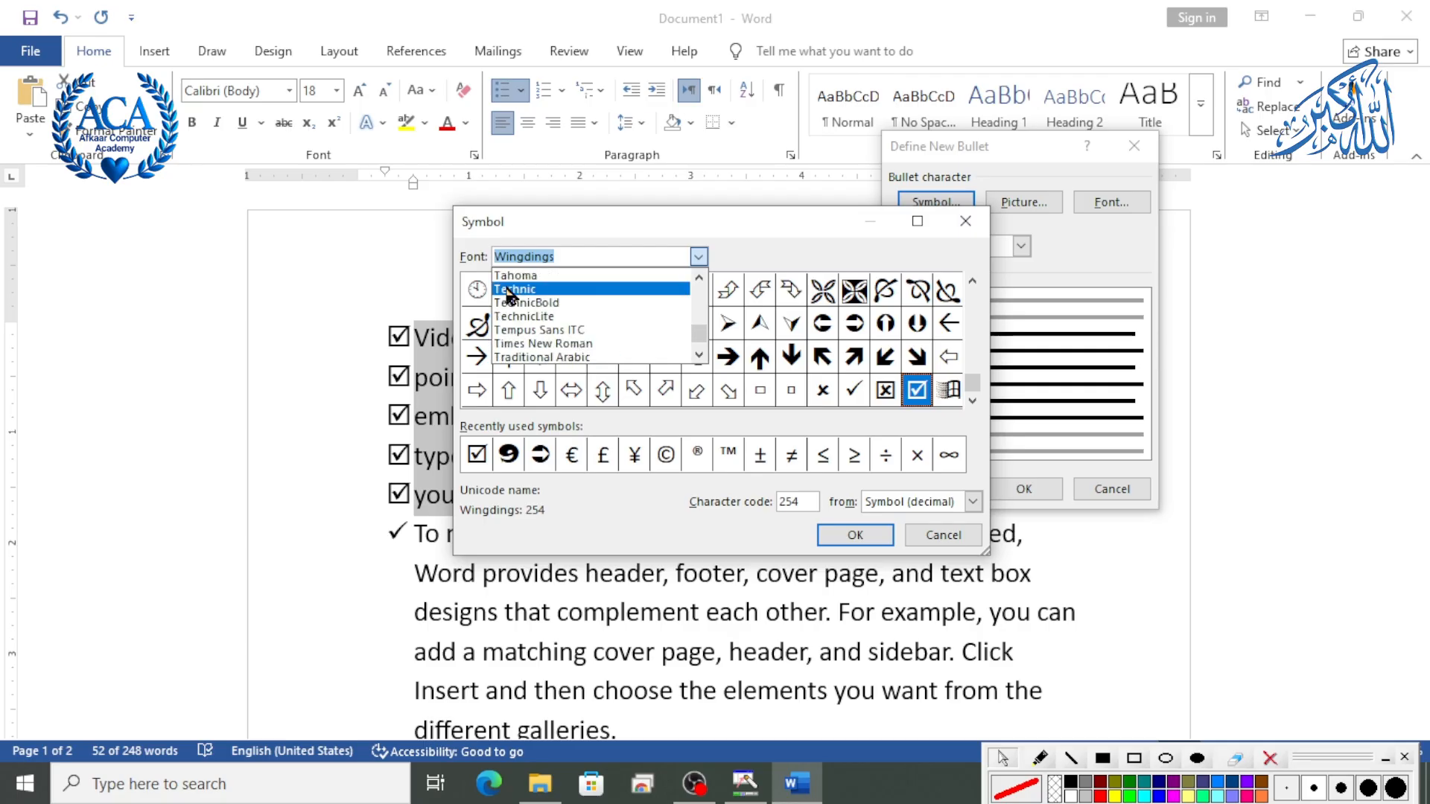
{"action": "left_click", "coordinate": [511, 276]}
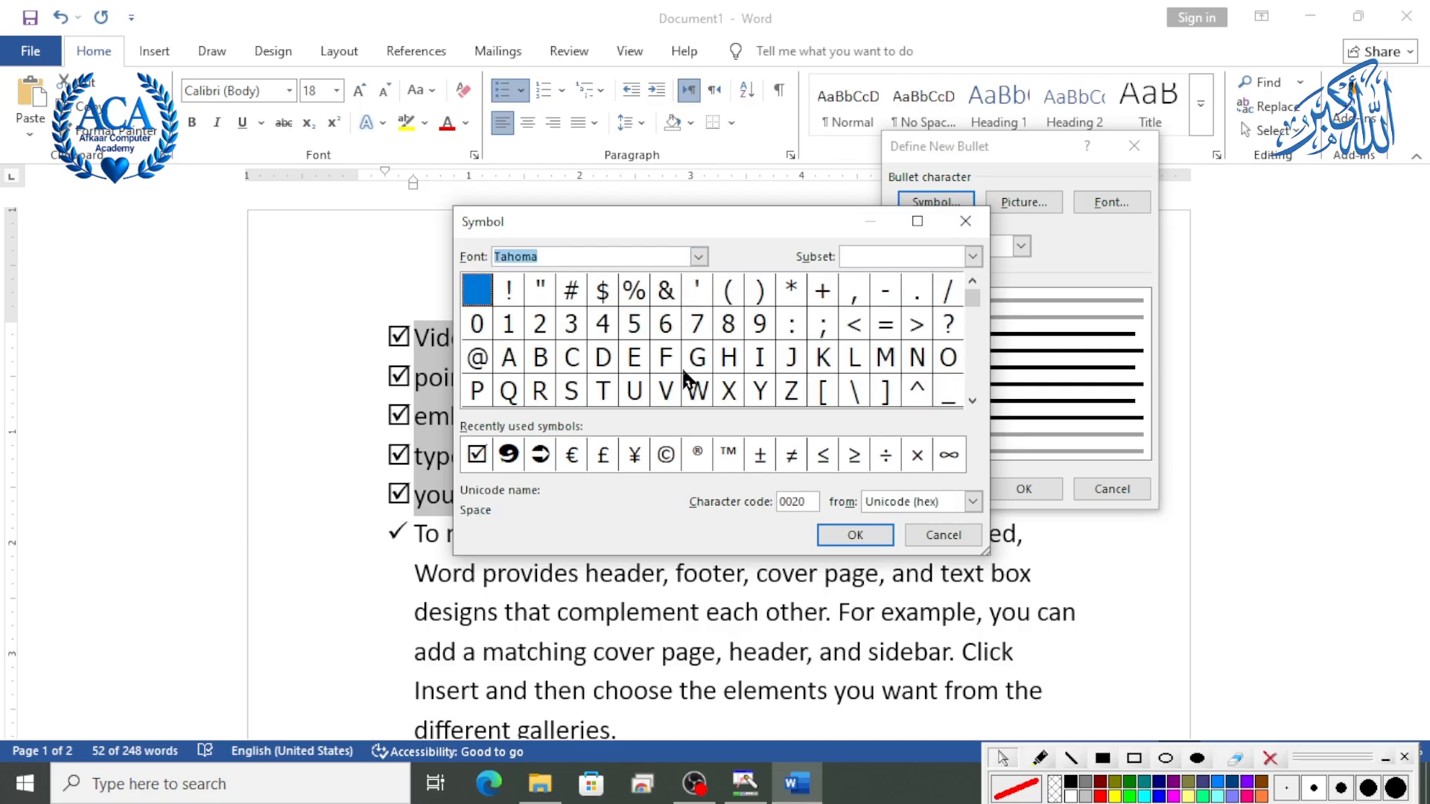
Set the symbol font to Vineta BT, choose character code 0067, and change the font to Verdana.
{"action": "left_click", "coordinate": [698, 256]}
{"action": "key", "text": "Down"}
{"action": "key", "text": "Down"}
{"action": "key", "text": "Return"}
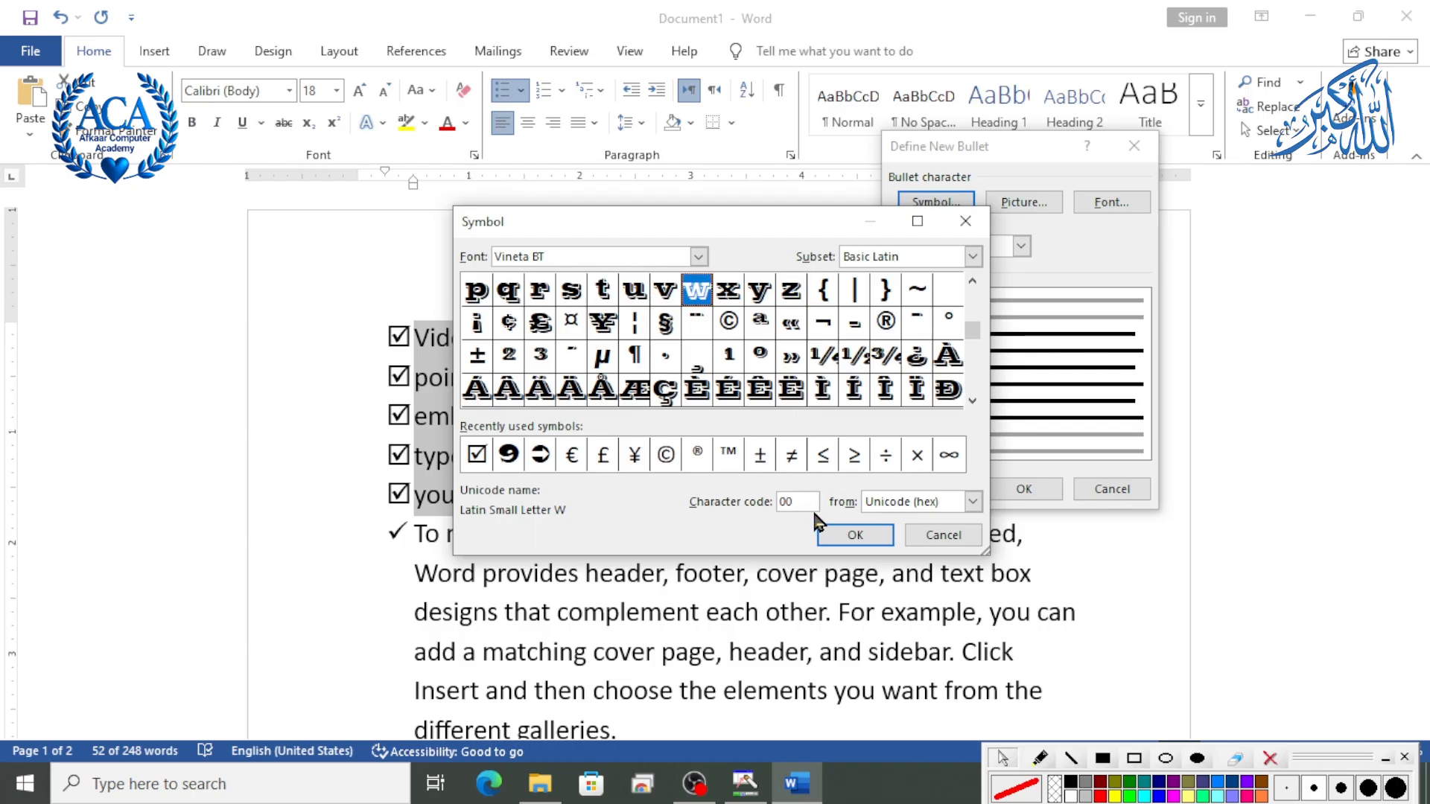
{"action": "type", "text": "7"}
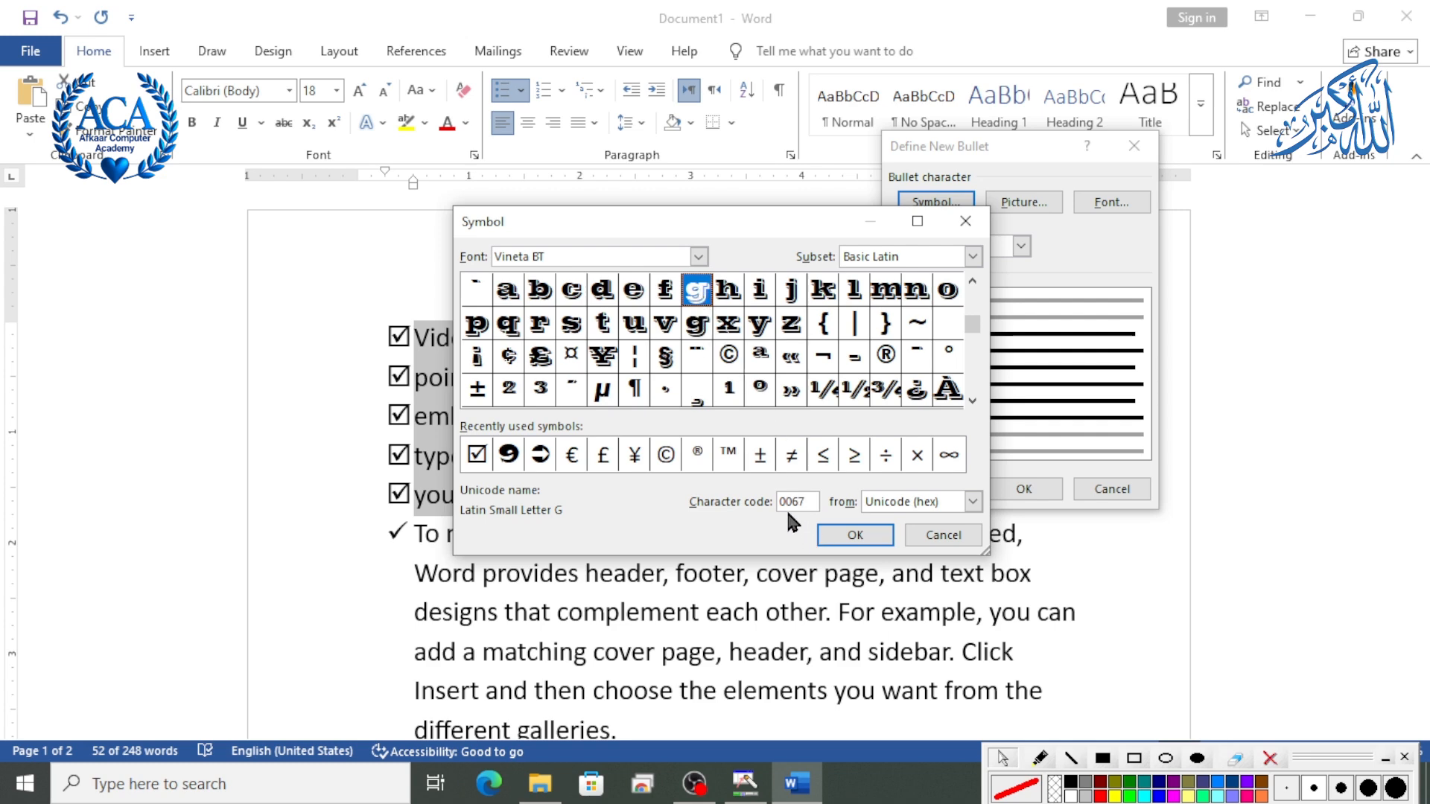
{"action": "mouse_move", "coordinate": [807, 504]}
{"action": "left_mouse_down"}
{"action": "mouse_move", "coordinate": [782, 506]}
{"action": "mouse_move", "coordinate": [794, 504]}
{"action": "left_mouse_up"}
{"action": "left_click", "coordinate": [698, 257]}
{"action": "left_click", "coordinate": [592, 302]}
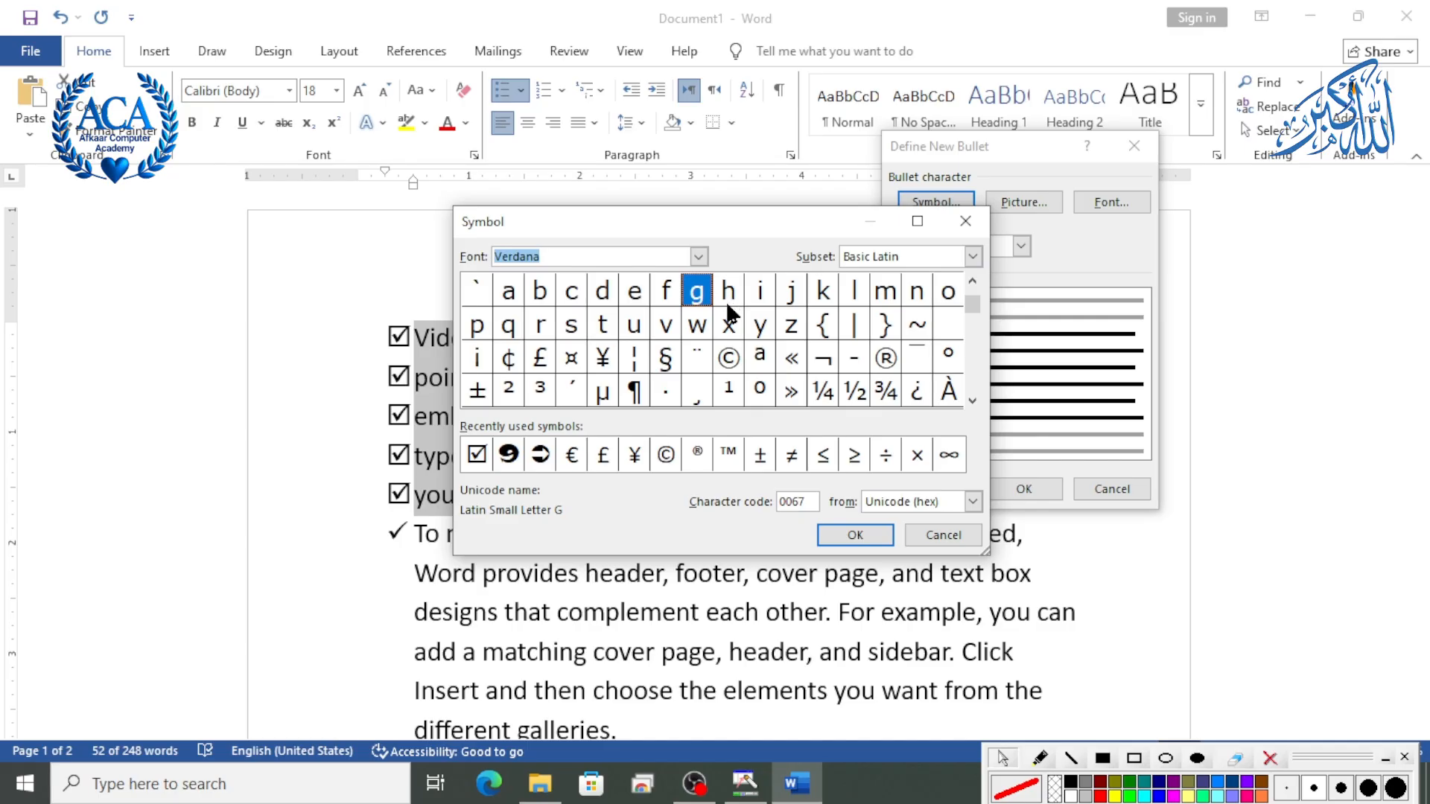
Try the ASCII (decimal) and ASCII (hex) encodings, return to Unicode (hex), and accept the Verdana letter g as the bullet character.
{"action": "left_click", "coordinate": [915, 502]}
{"action": "left_click", "coordinate": [921, 542]}
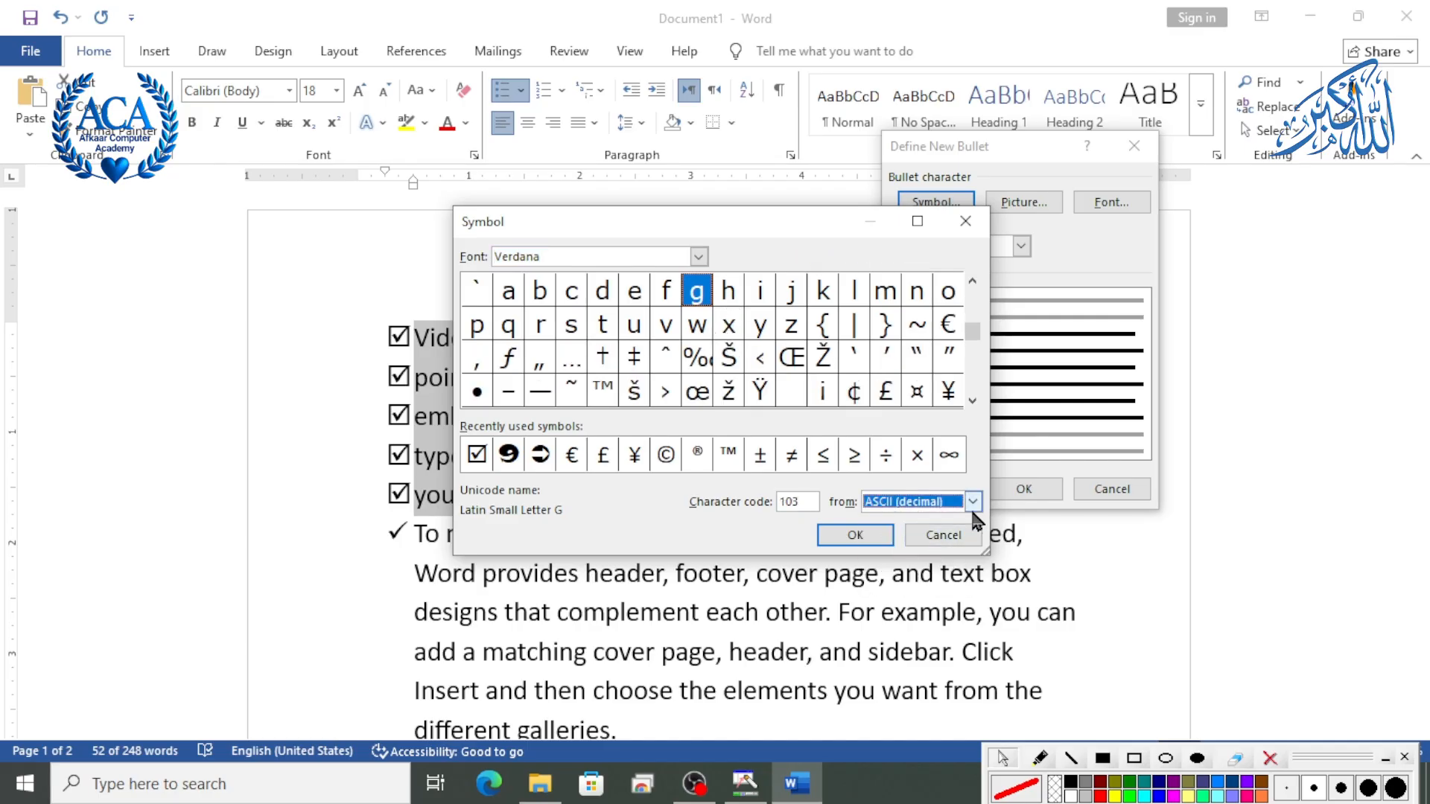
{"action": "left_click", "coordinate": [973, 502]}
{"action": "left_click", "coordinate": [924, 523]}
{"action": "left_click", "coordinate": [972, 505]}
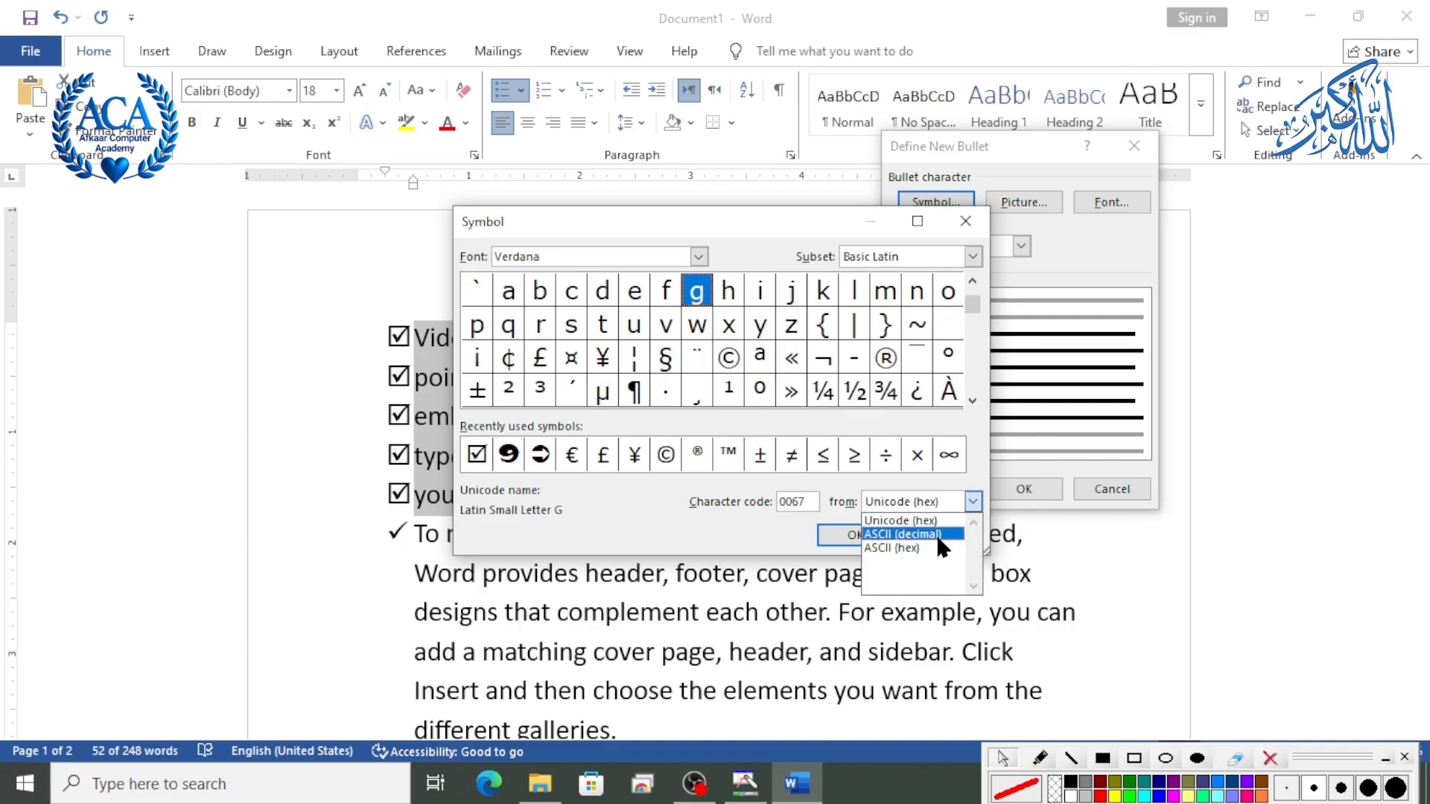
{"action": "left_click", "coordinate": [919, 550]}
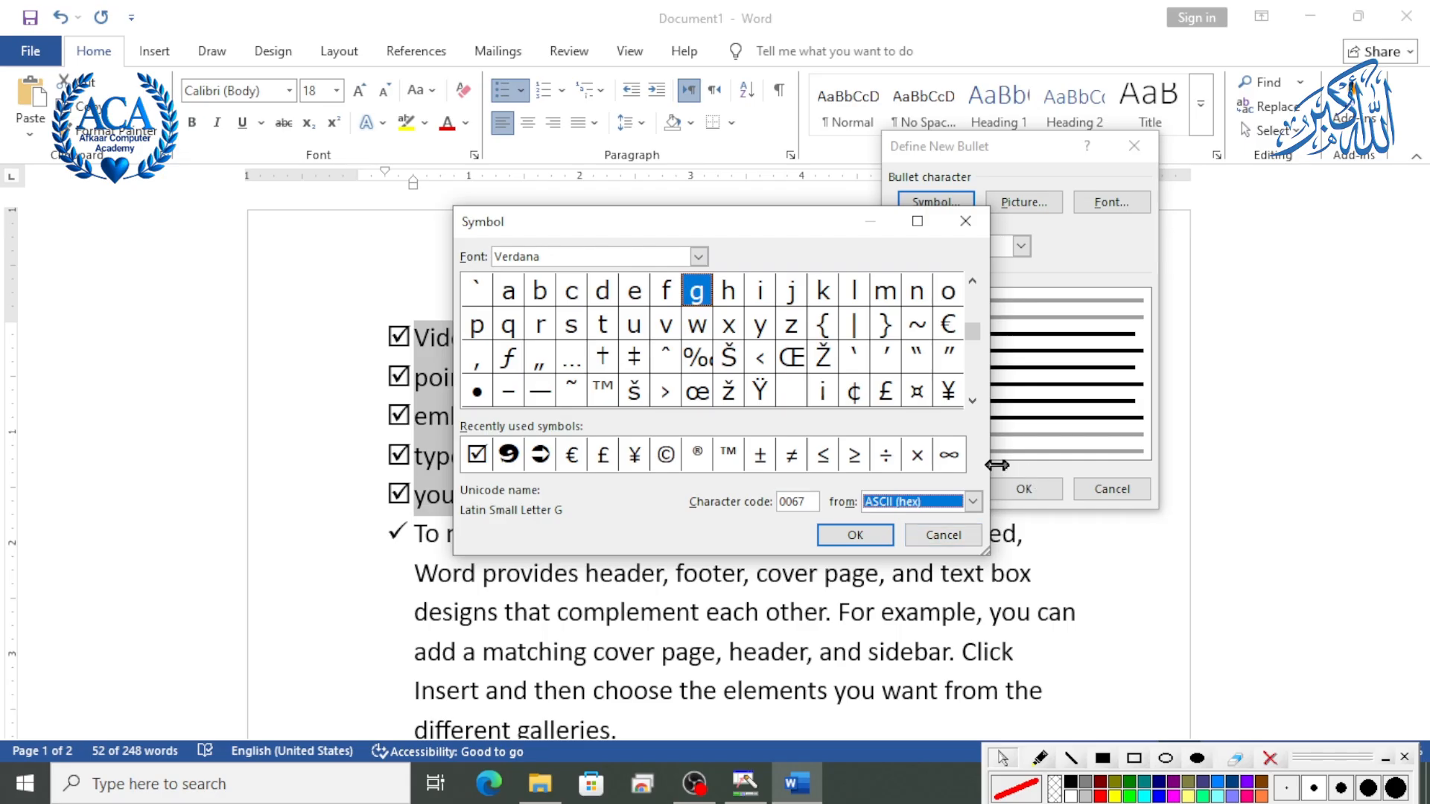
{"action": "left_click", "coordinate": [974, 502]}
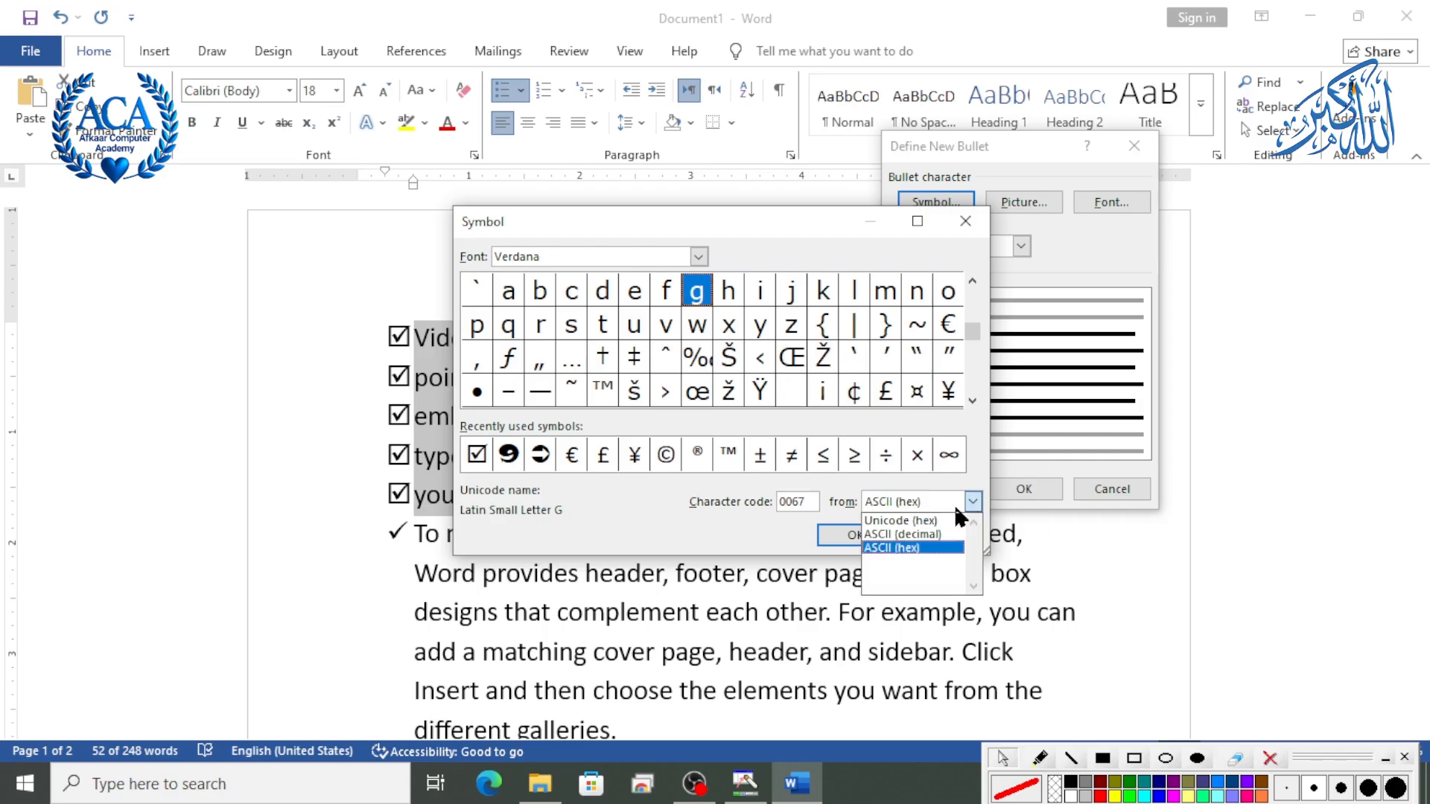
{"action": "left_click", "coordinate": [935, 519]}
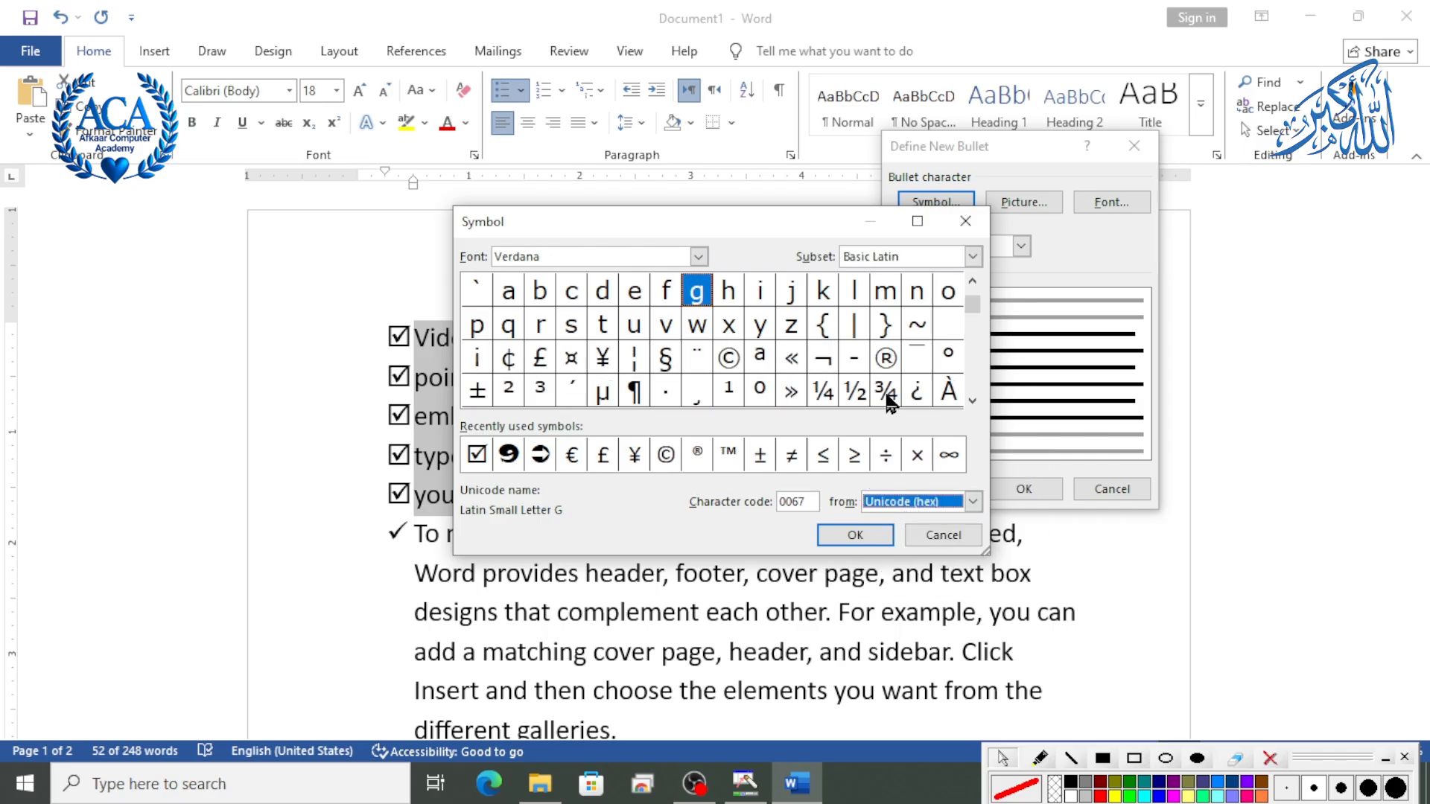
{"action": "left_click", "coordinate": [855, 535]}
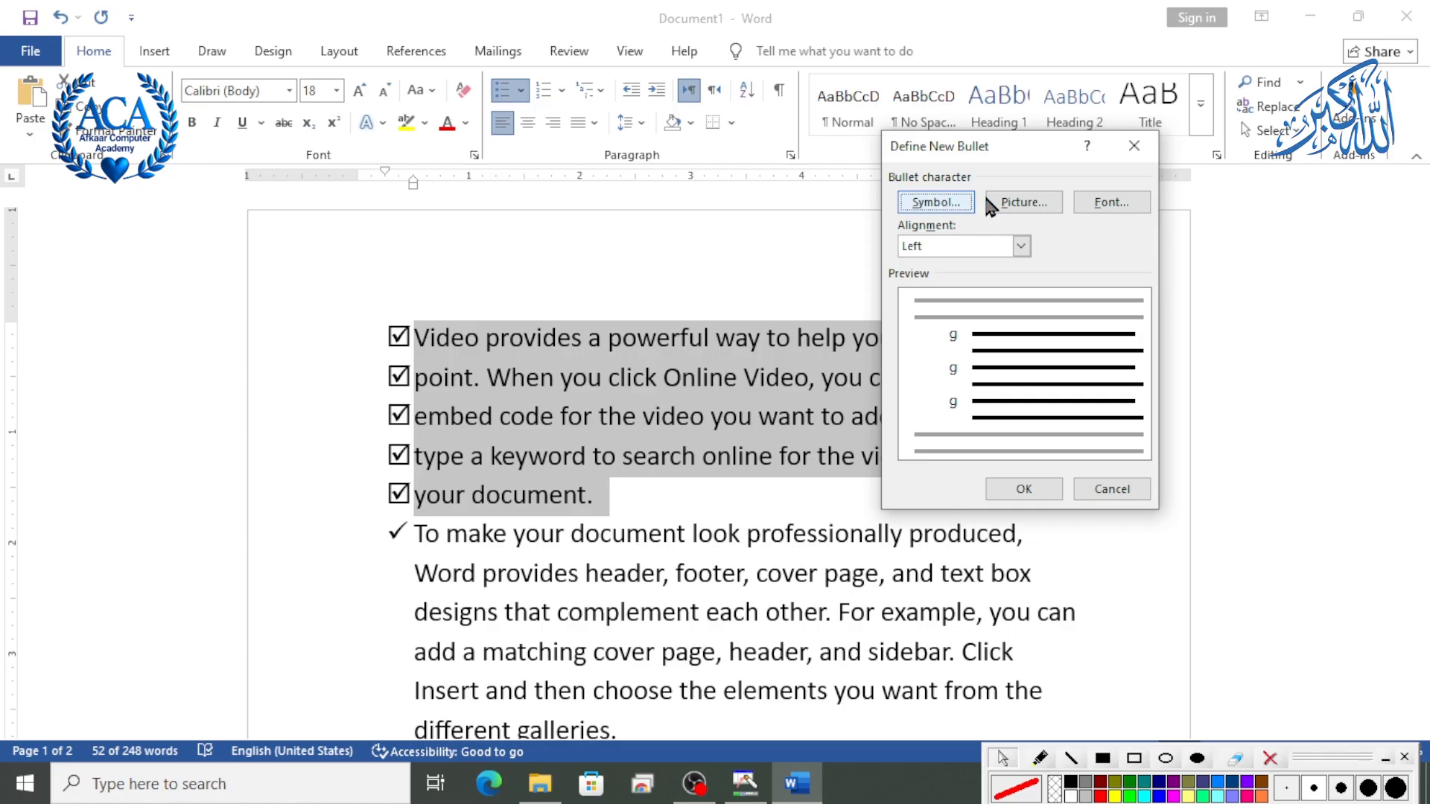
Apply the black jewellery picture from the Desktop as the bullet of the first five items, and undo the last bullet change.
{"action": "left_click", "coordinate": [1013, 202]}
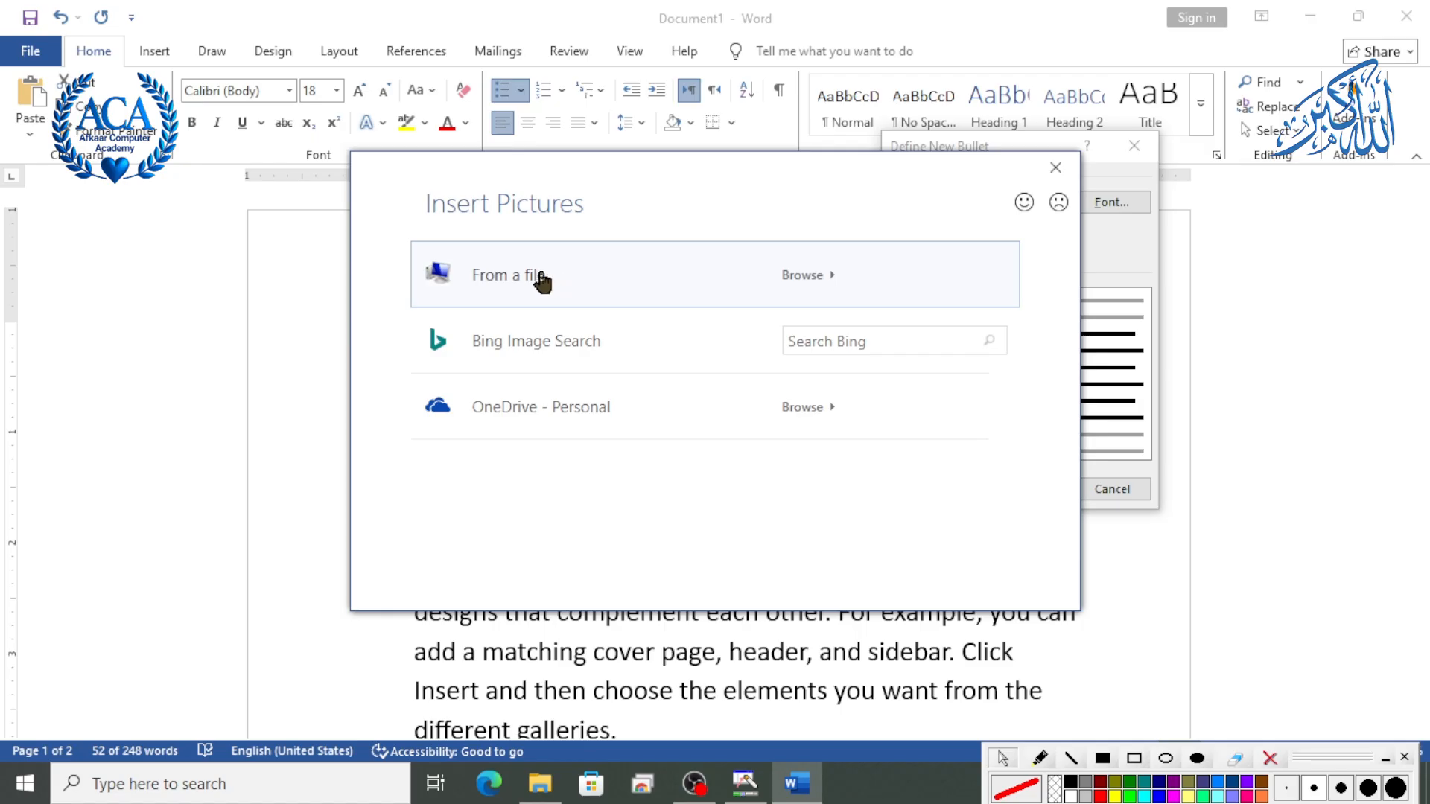
{"action": "left_click", "coordinate": [537, 275]}
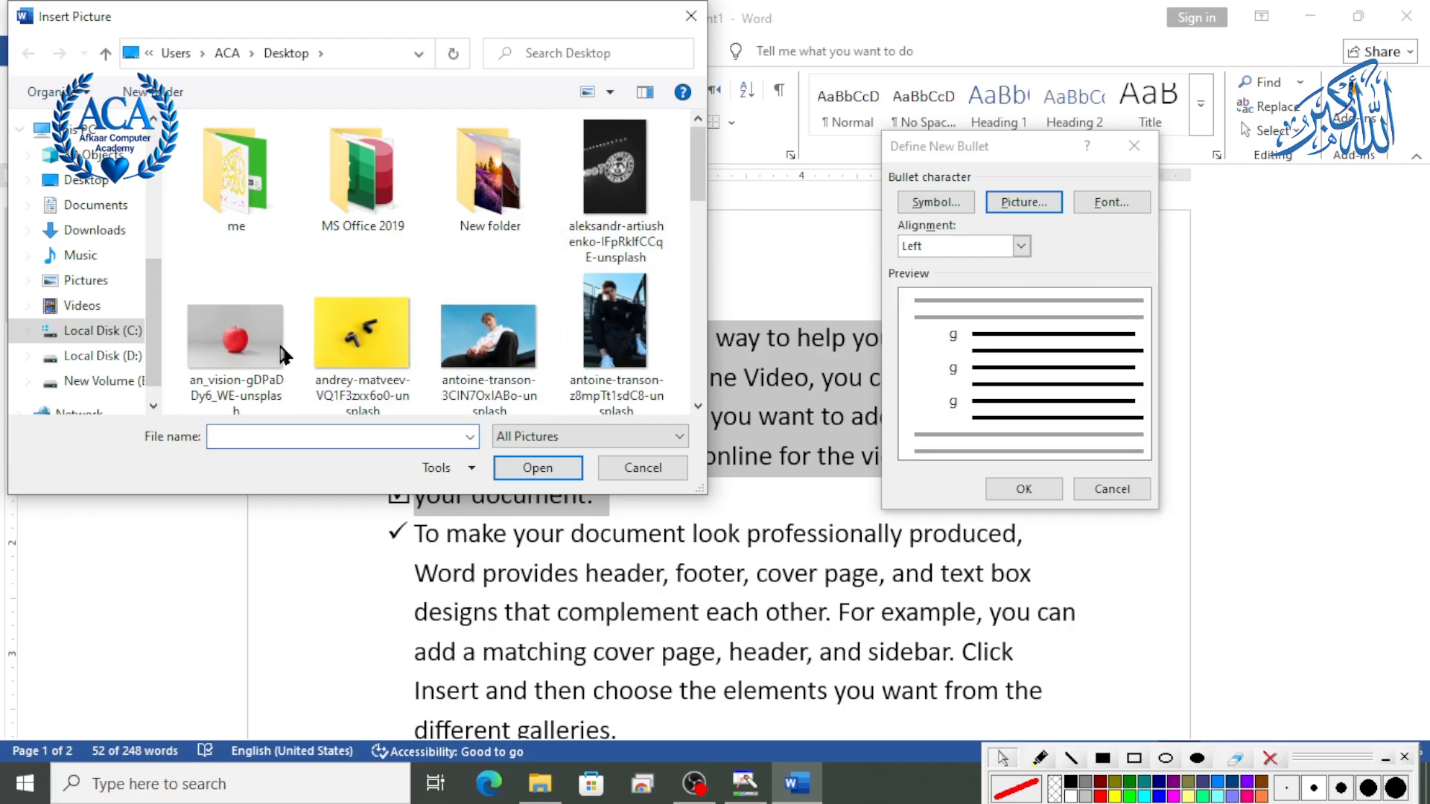
{"action": "left_click", "coordinate": [605, 186]}
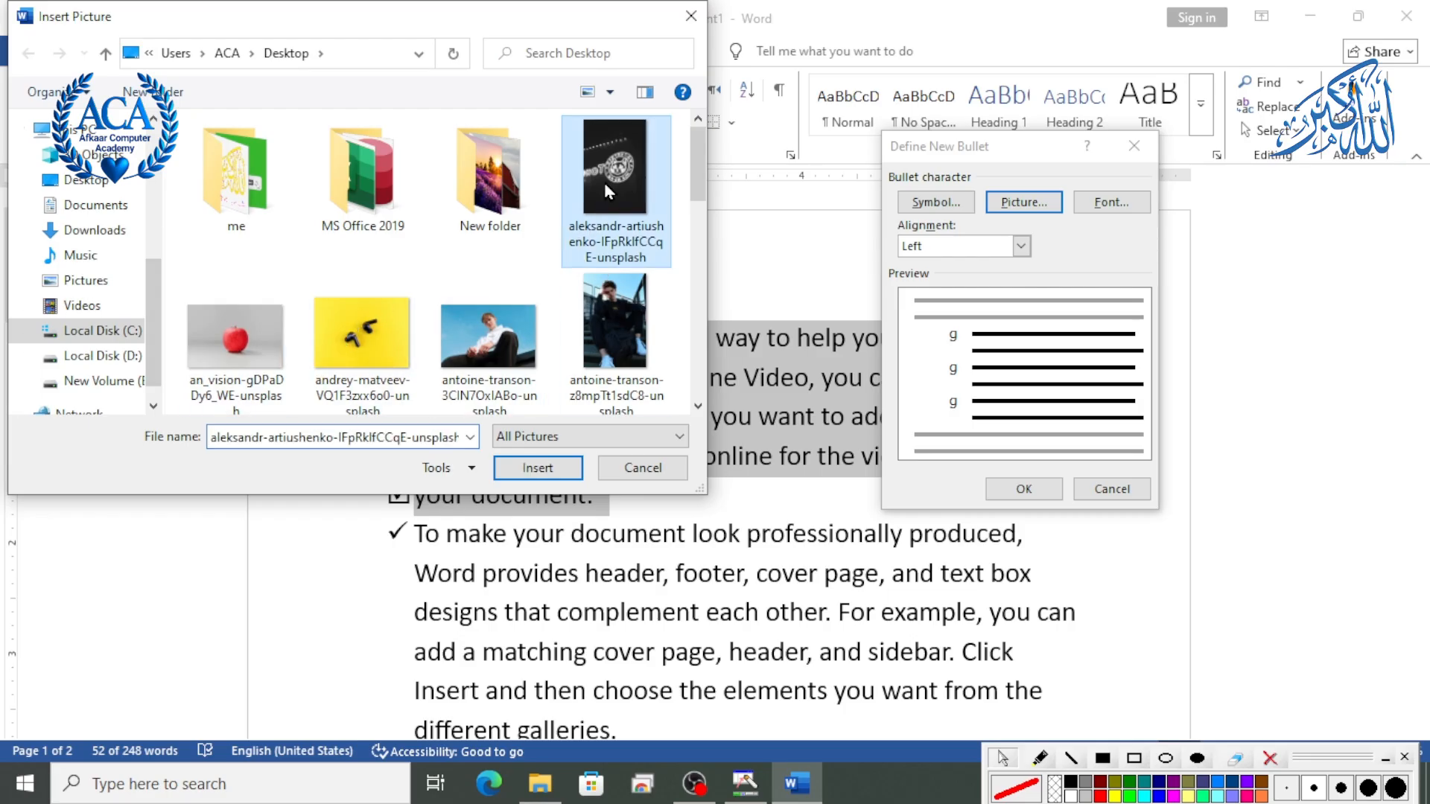
{"action": "left_click", "coordinate": [528, 469]}
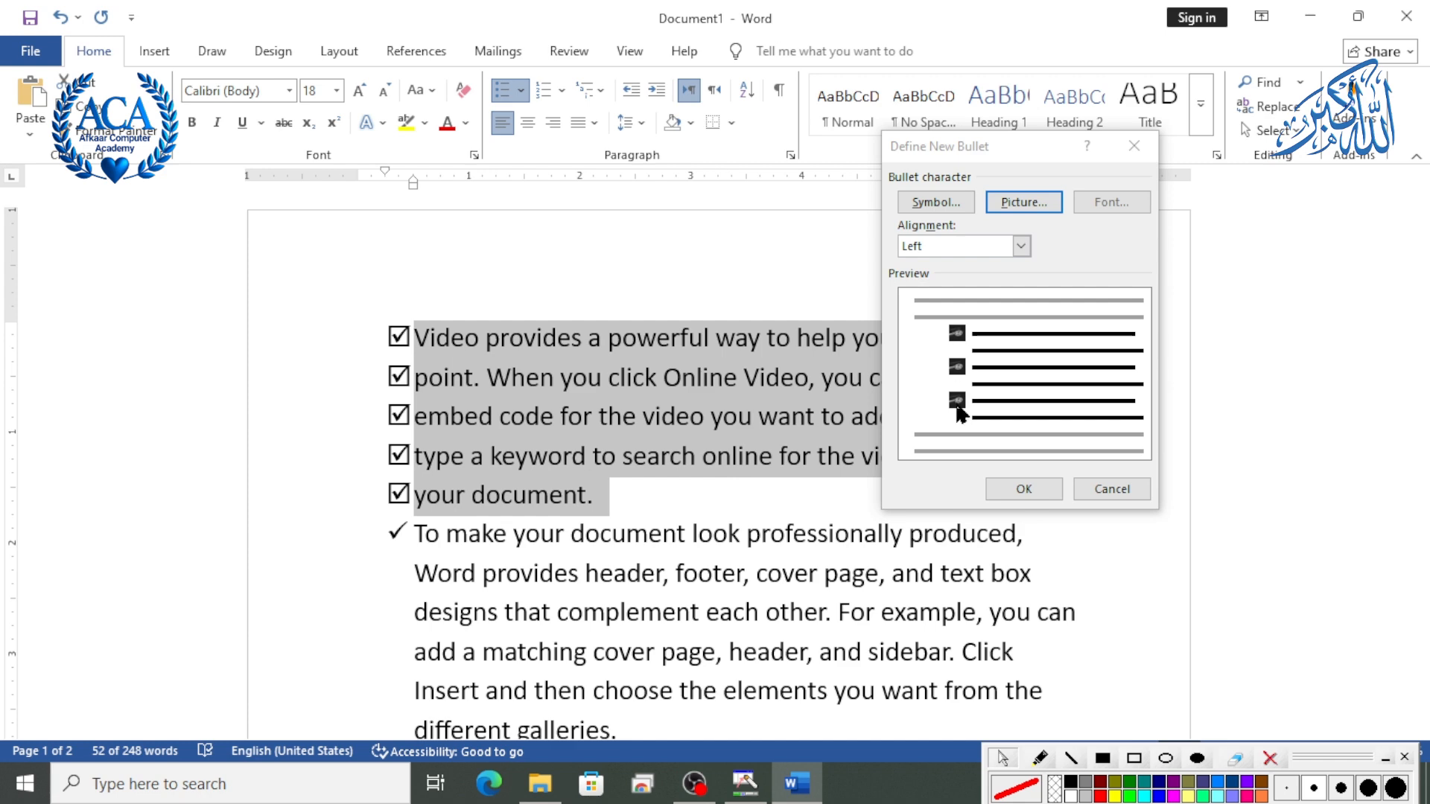
{"action": "left_click", "coordinate": [1027, 489]}
{"action": "left_click", "coordinate": [449, 402]}
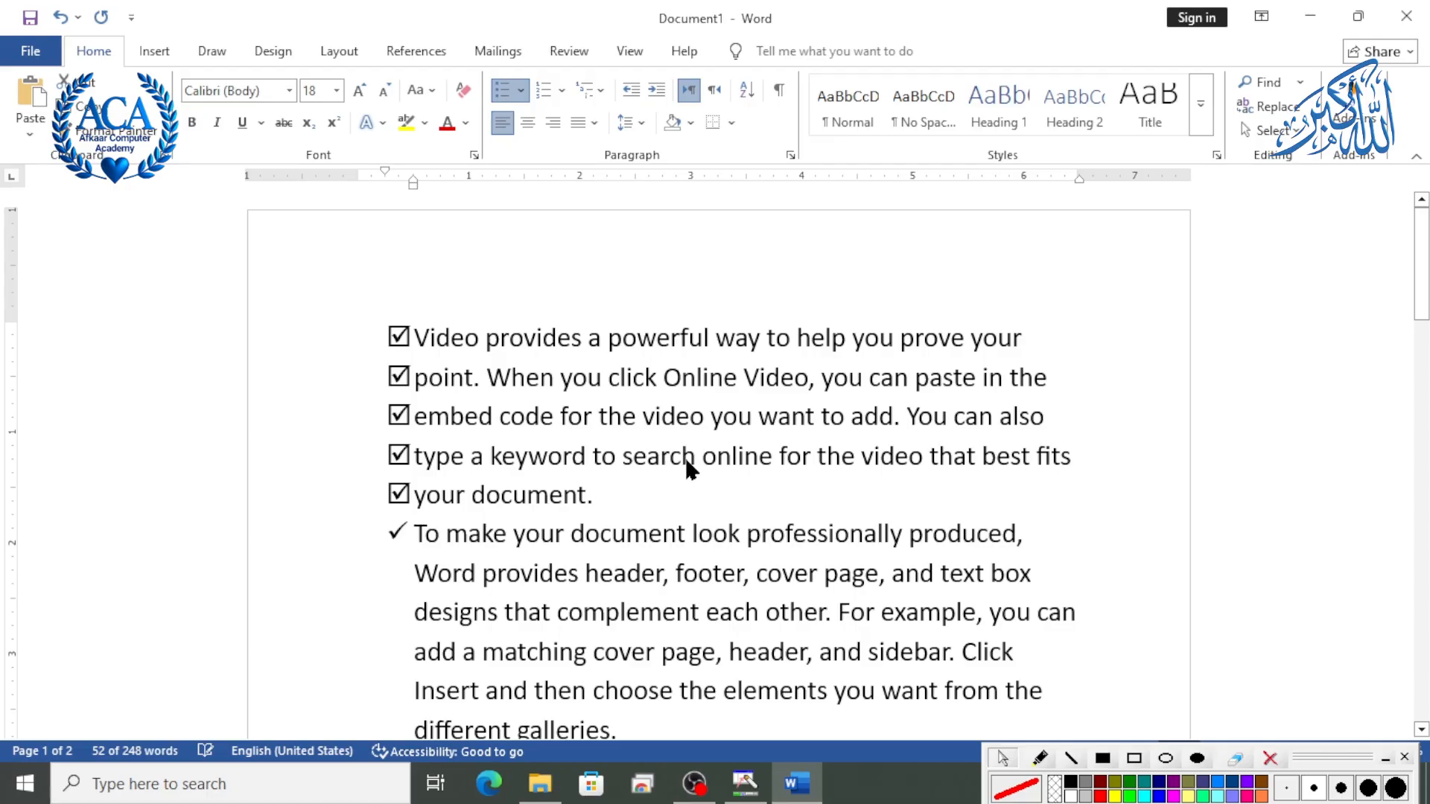
{"action": "key", "text": "ctrl+z"}
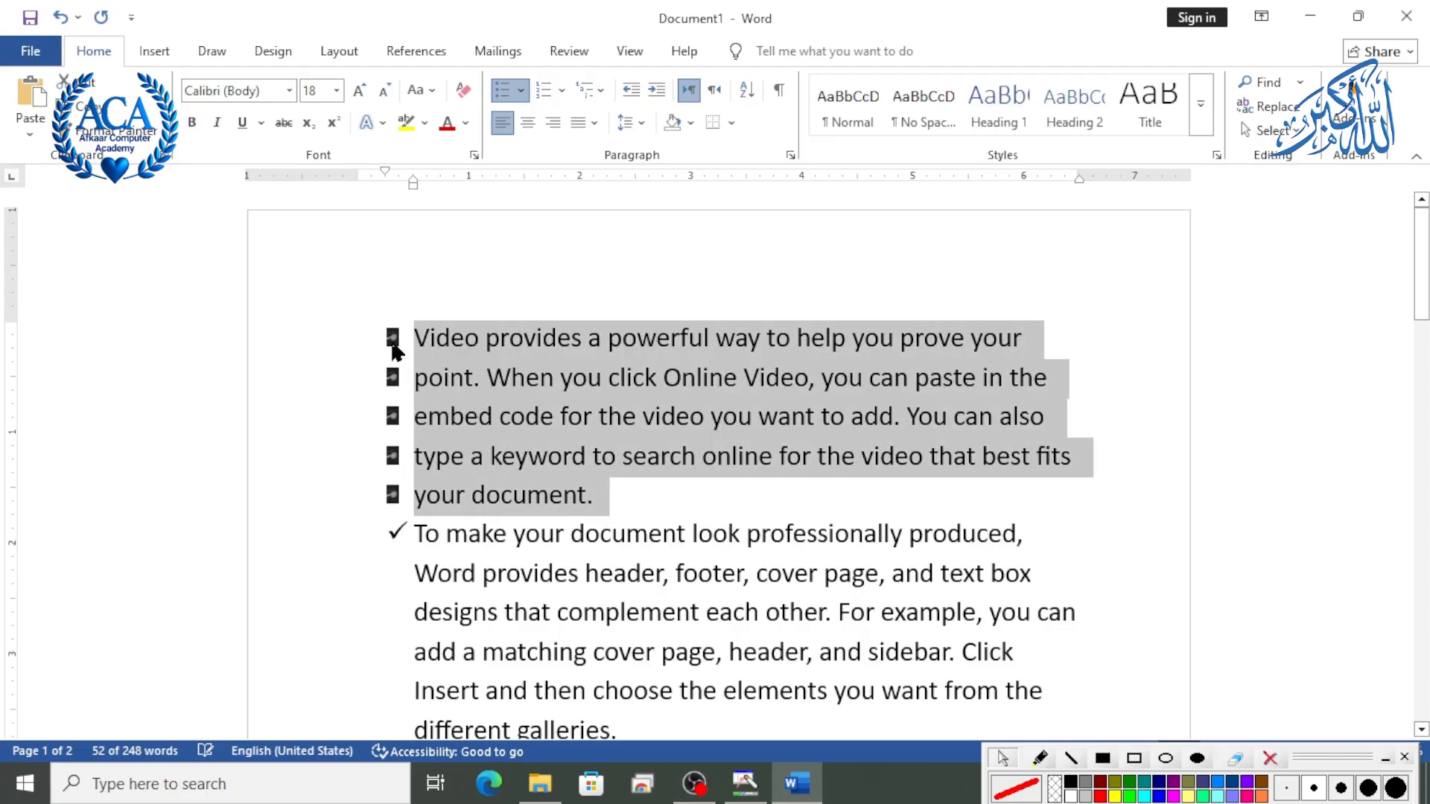
Define a new bullet for the first five items by setting the bullet character's Latin font to Webdings.
{"action": "left_click", "coordinate": [520, 90]}
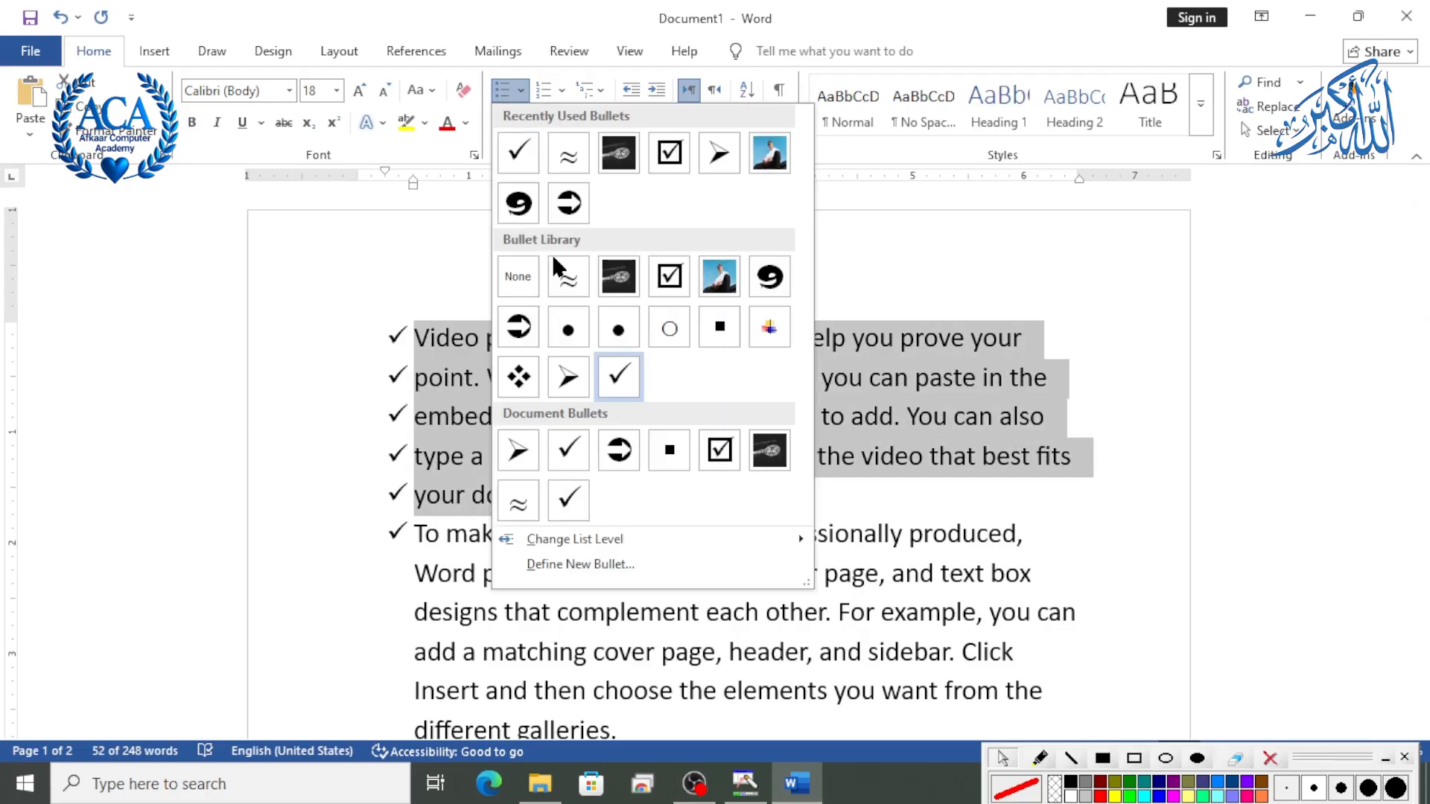
{"action": "left_click", "coordinate": [575, 568]}
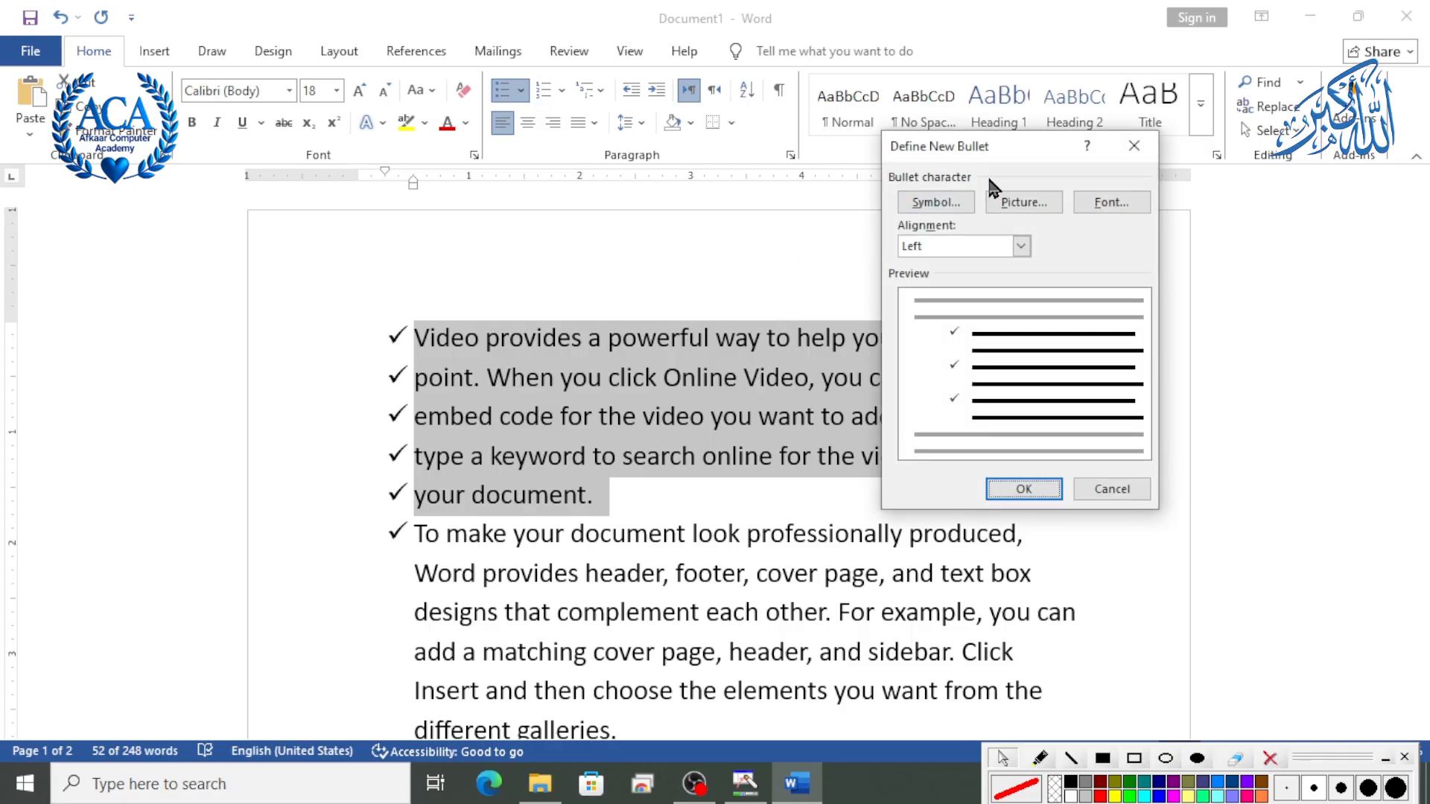
{"action": "left_click", "coordinate": [1104, 201]}
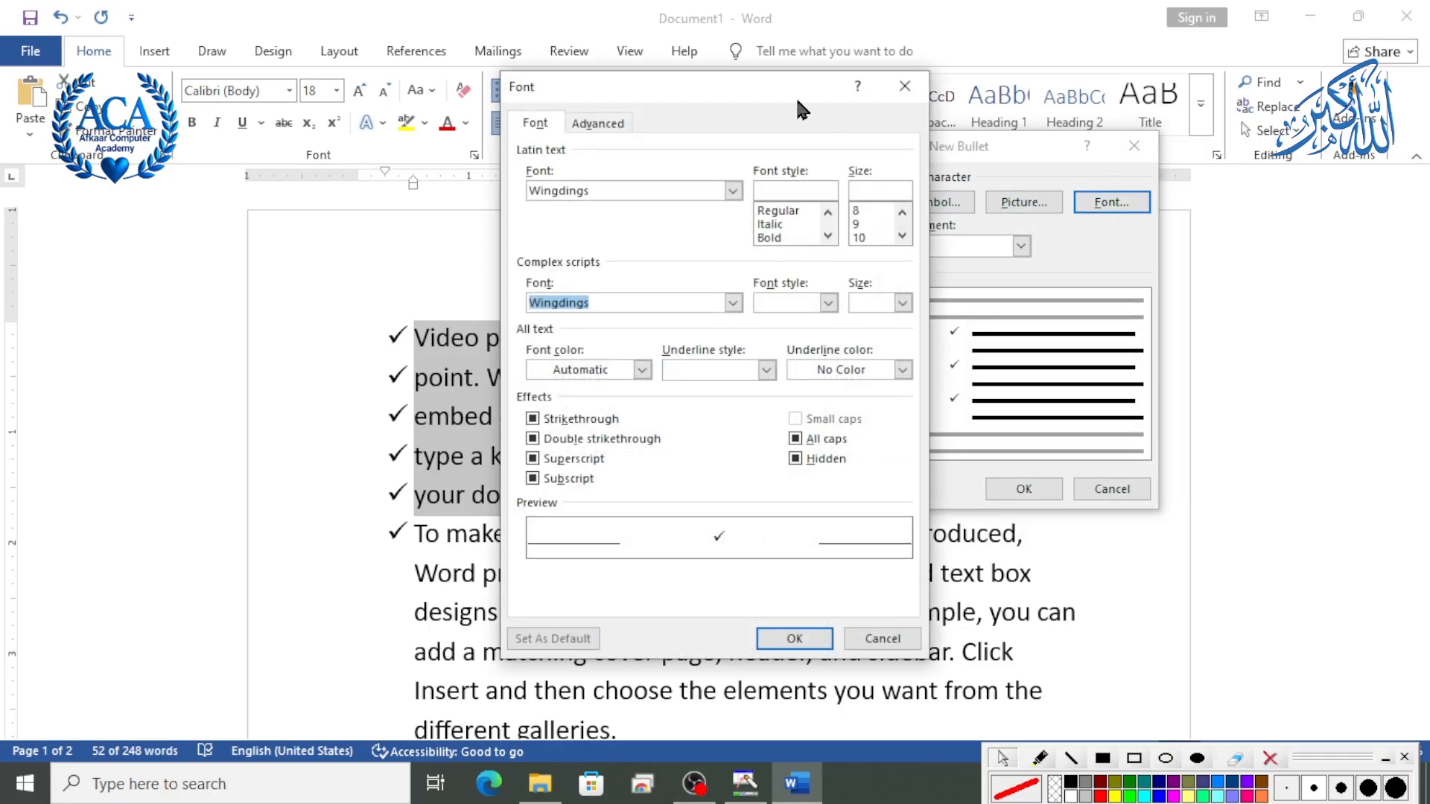
{"action": "left_click_drag", "start_coordinate": [753, 89], "coordinate": [963, 105]}
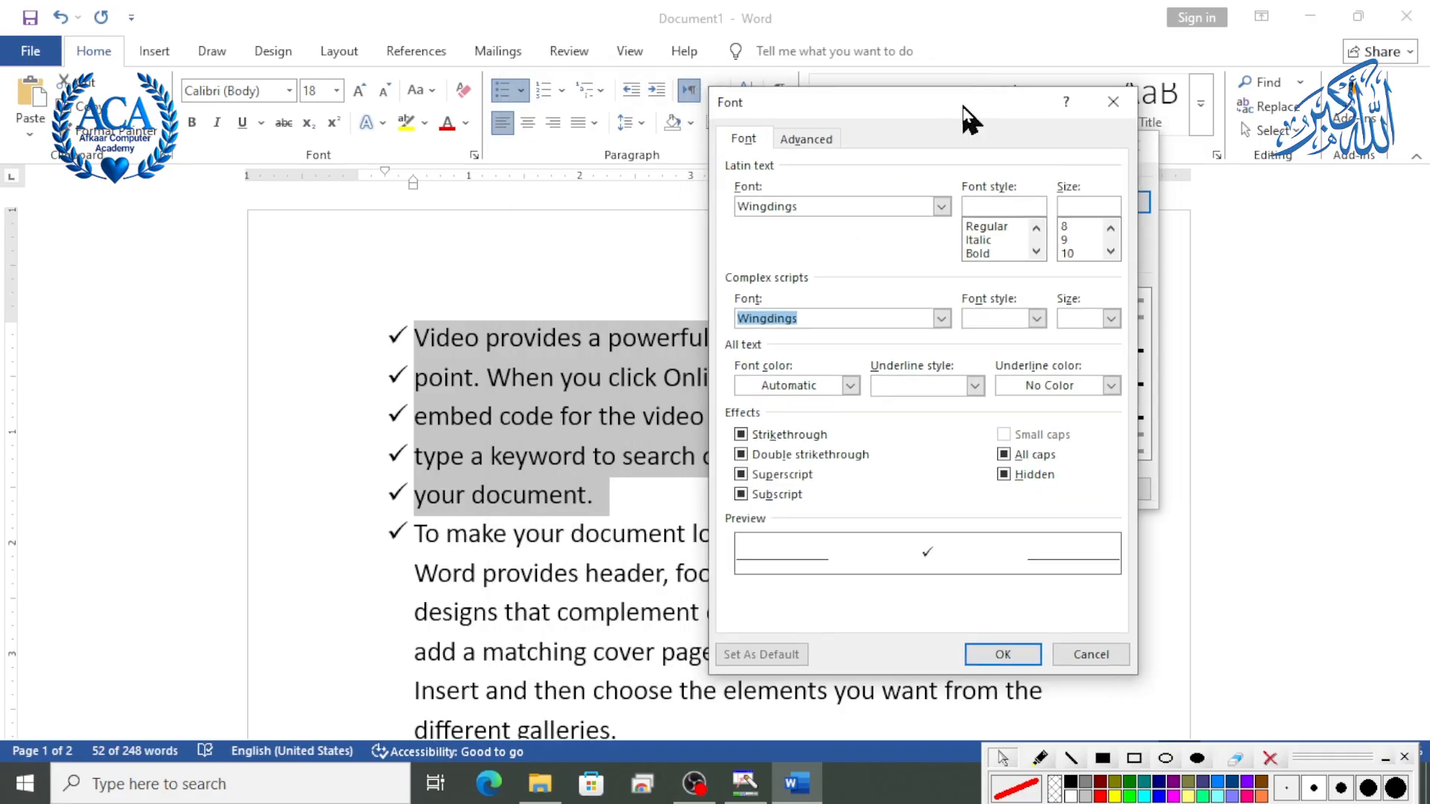
{"action": "left_click", "coordinate": [942, 207]}
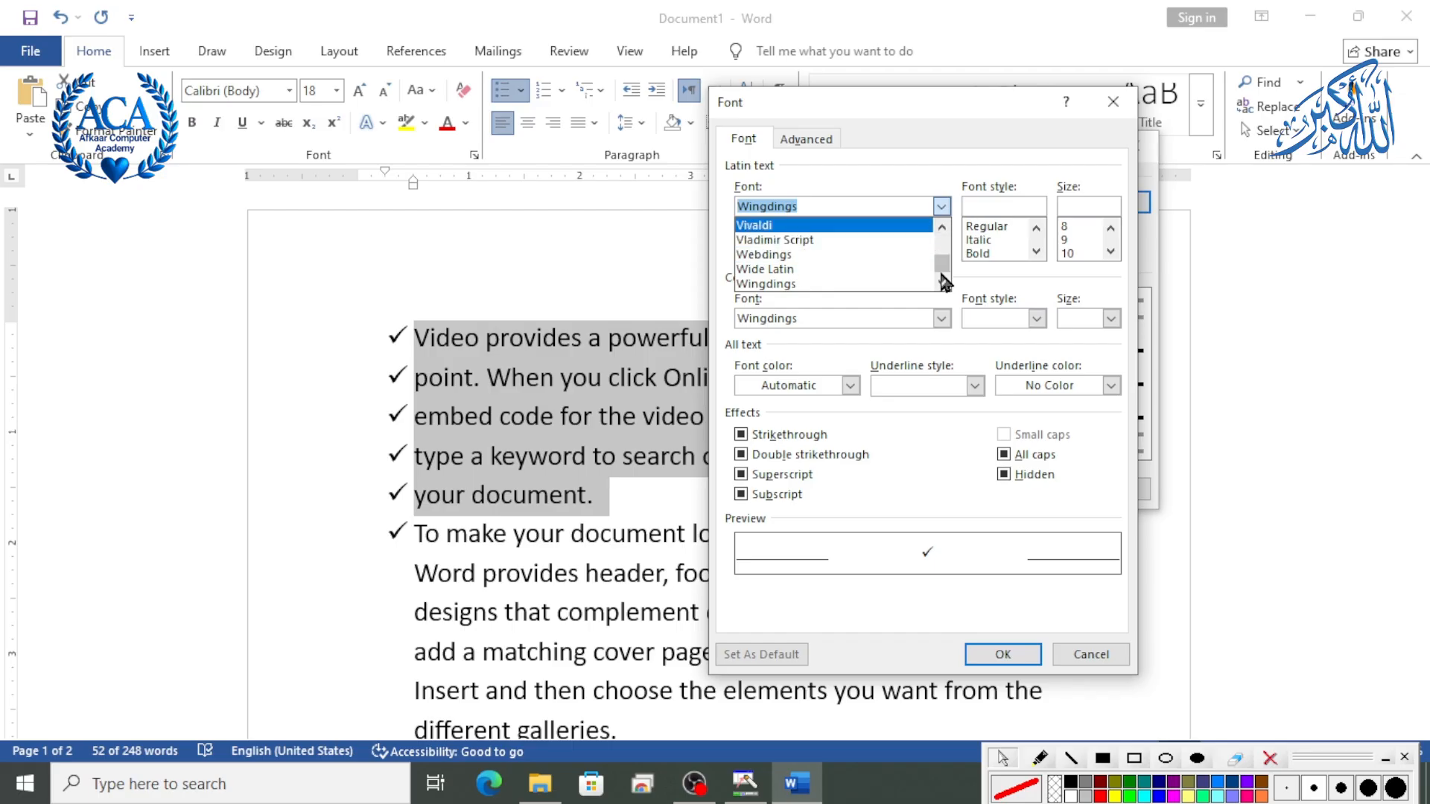
{"action": "left_click", "coordinate": [959, 118]}
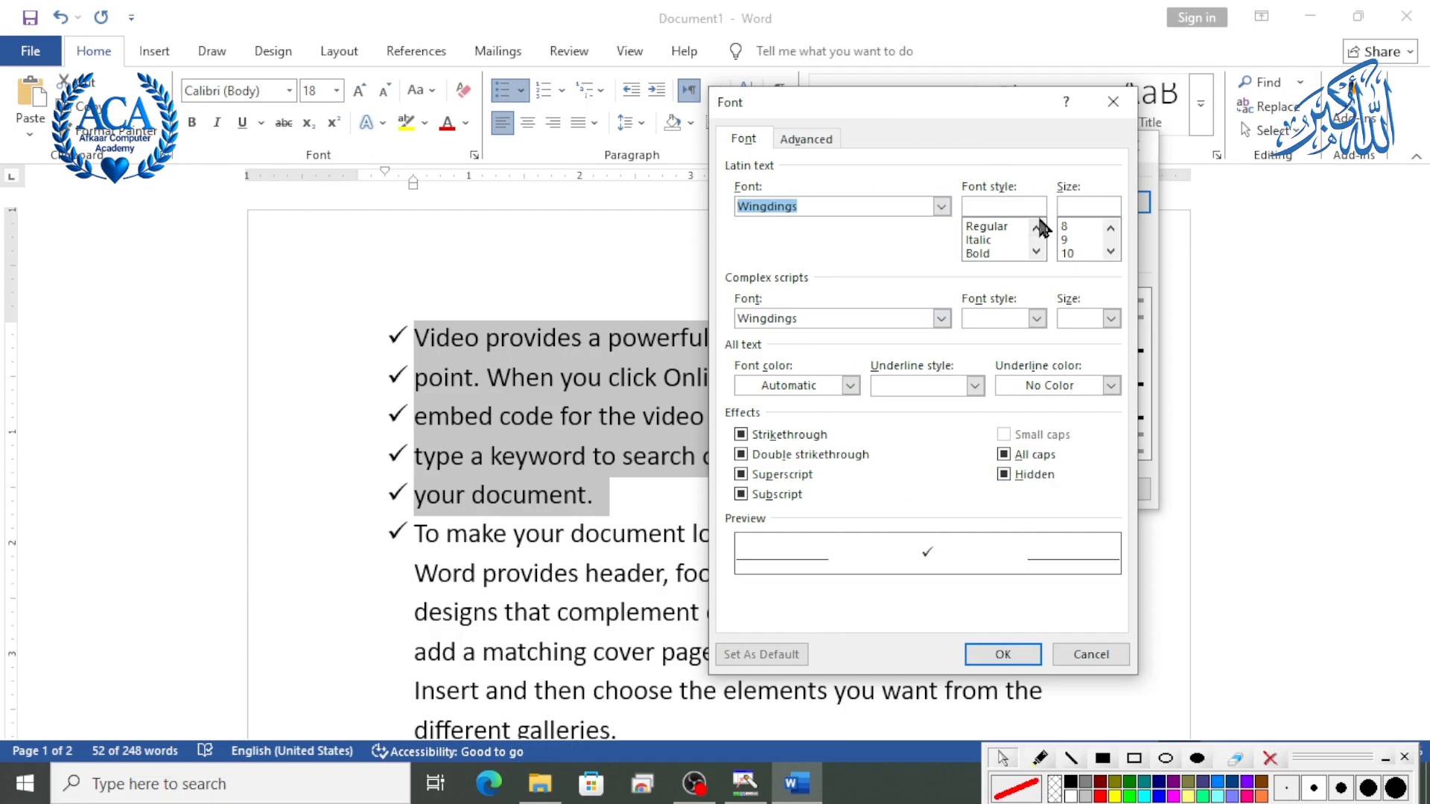
{"action": "left_click_drag", "start_coordinate": [980, 101], "coordinate": [1181, 116]}
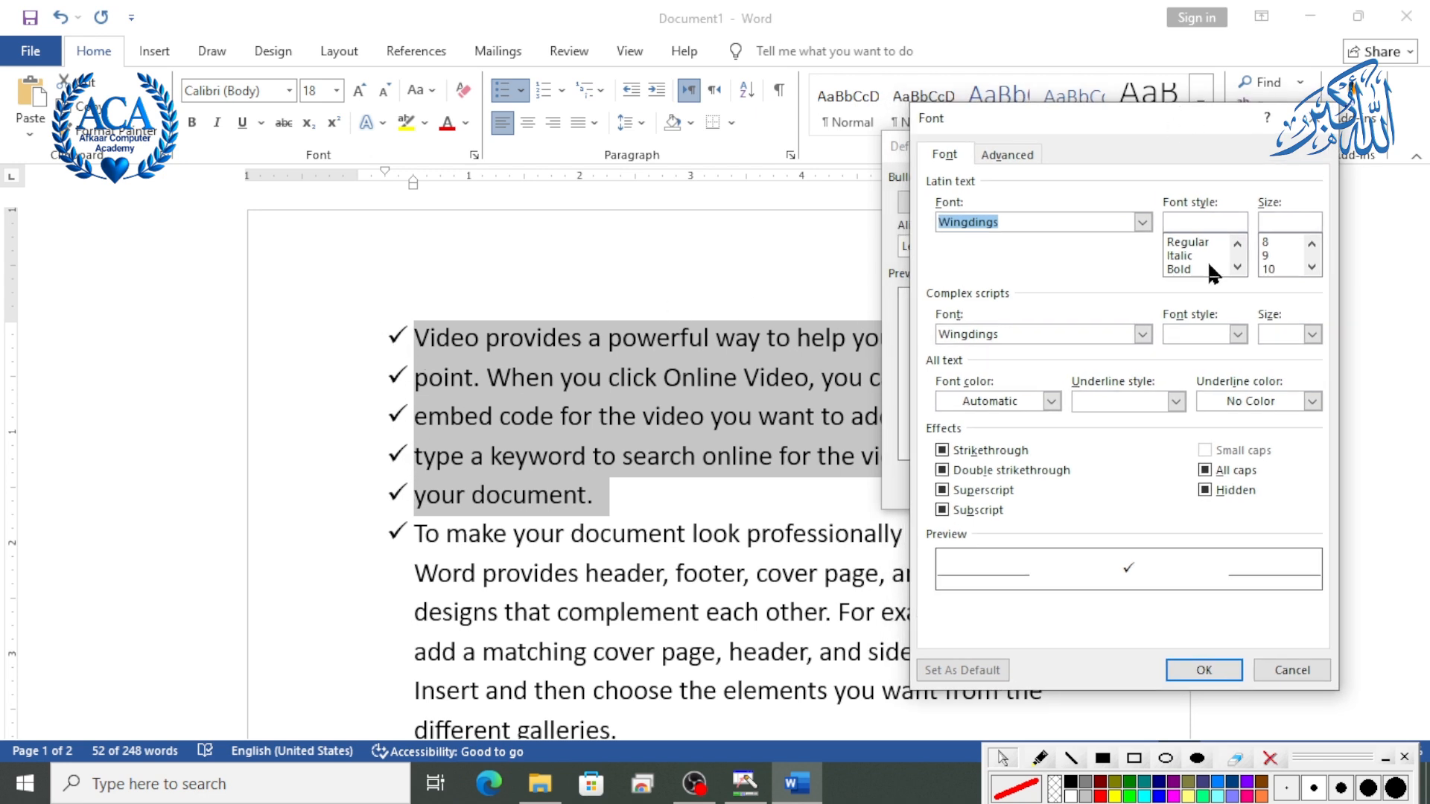
{"action": "left_click", "coordinate": [1143, 223]}
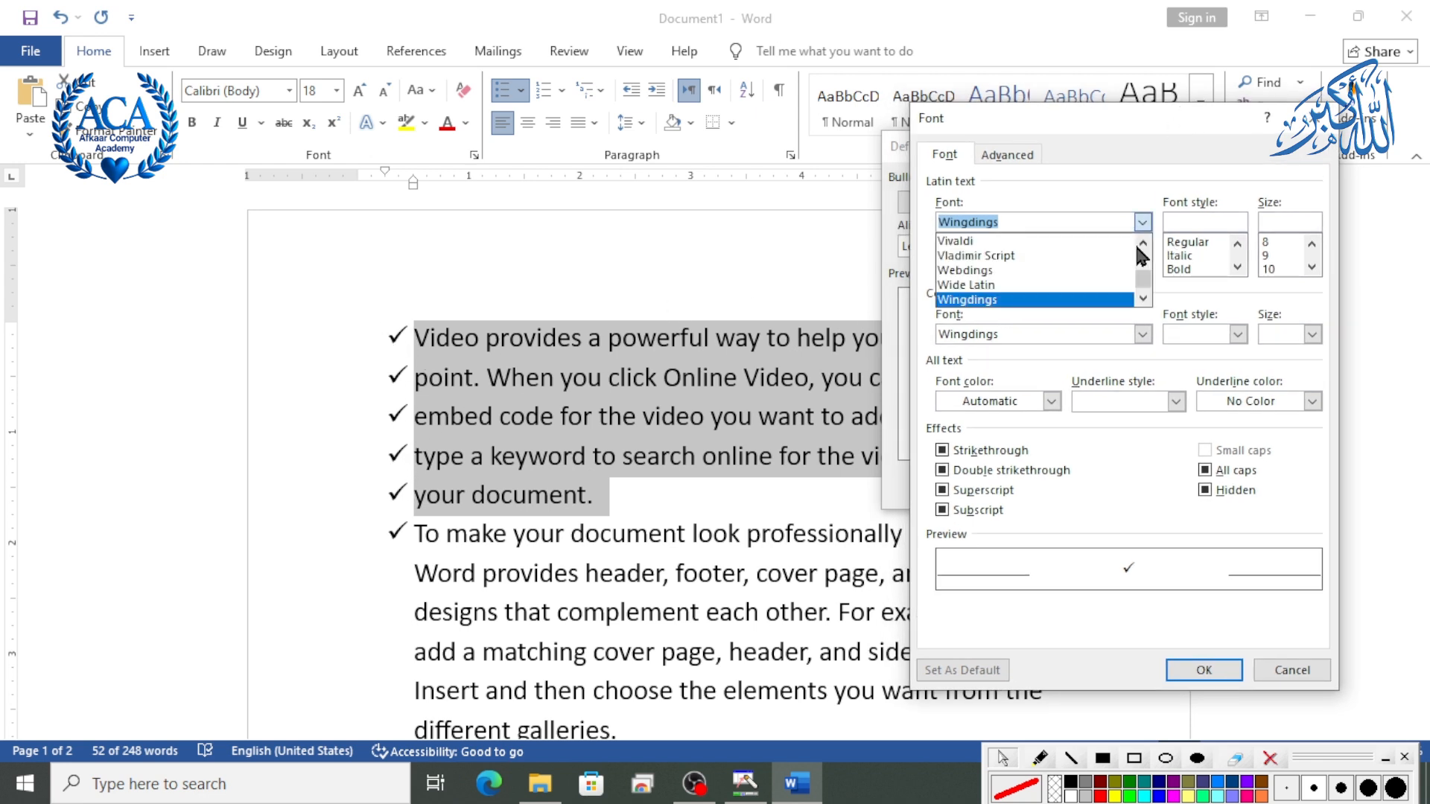
{"action": "left_click", "coordinate": [968, 271]}
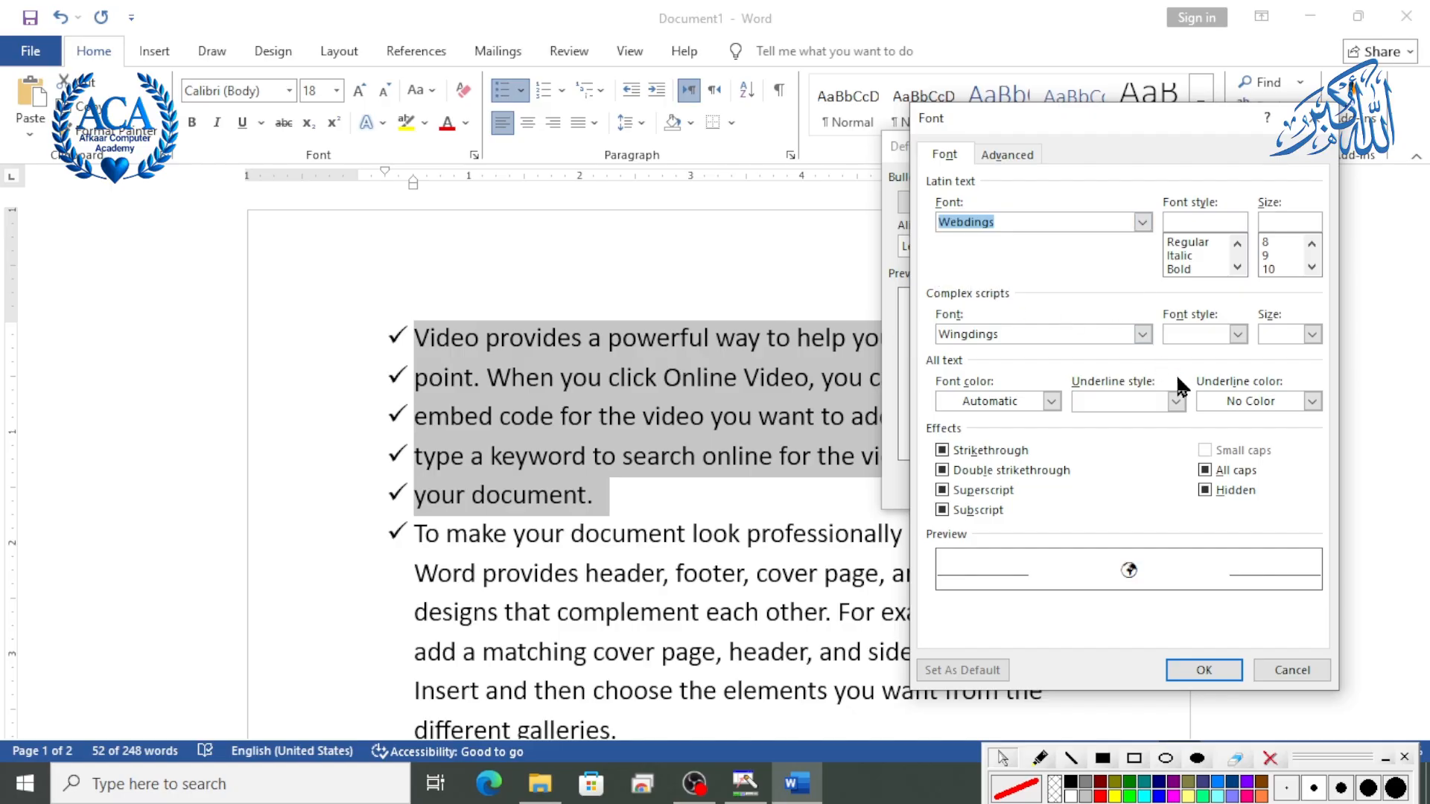
{"action": "left_click", "coordinate": [1199, 672]}
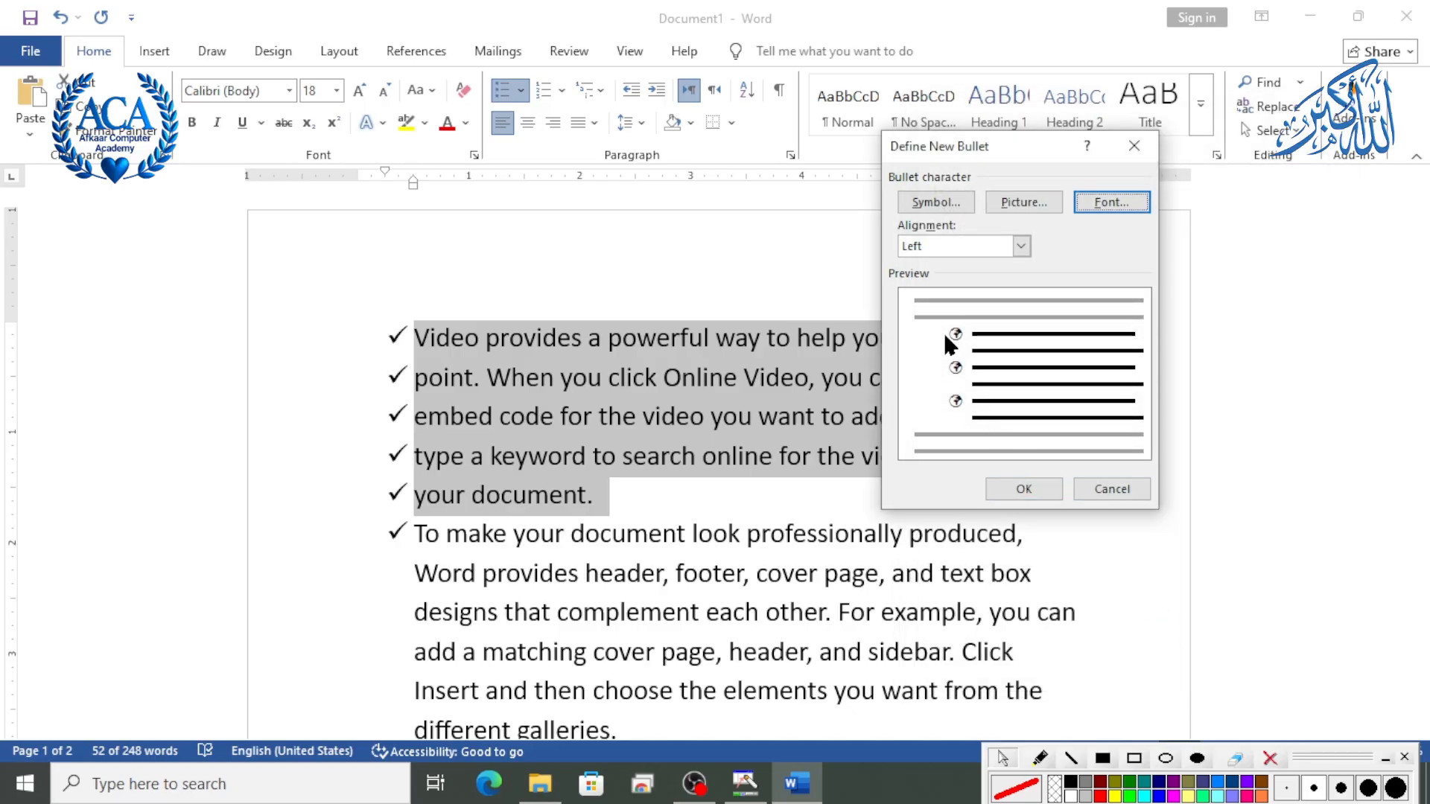
{"action": "left_click", "coordinate": [1014, 488]}
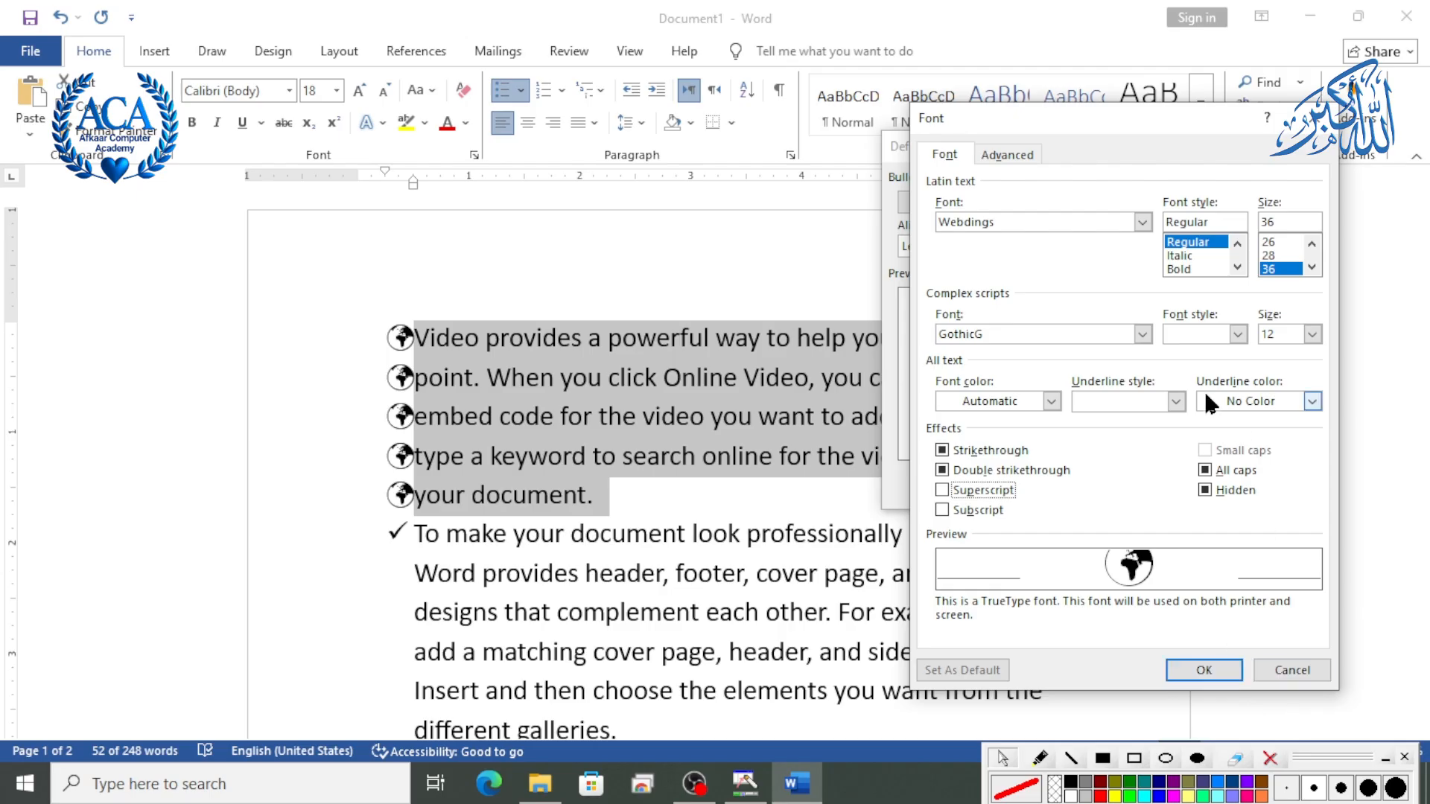
Set the globe bullet's font style to Regular and size to 36 for the first five items.
{"action": "left_click", "coordinate": [1205, 669]}
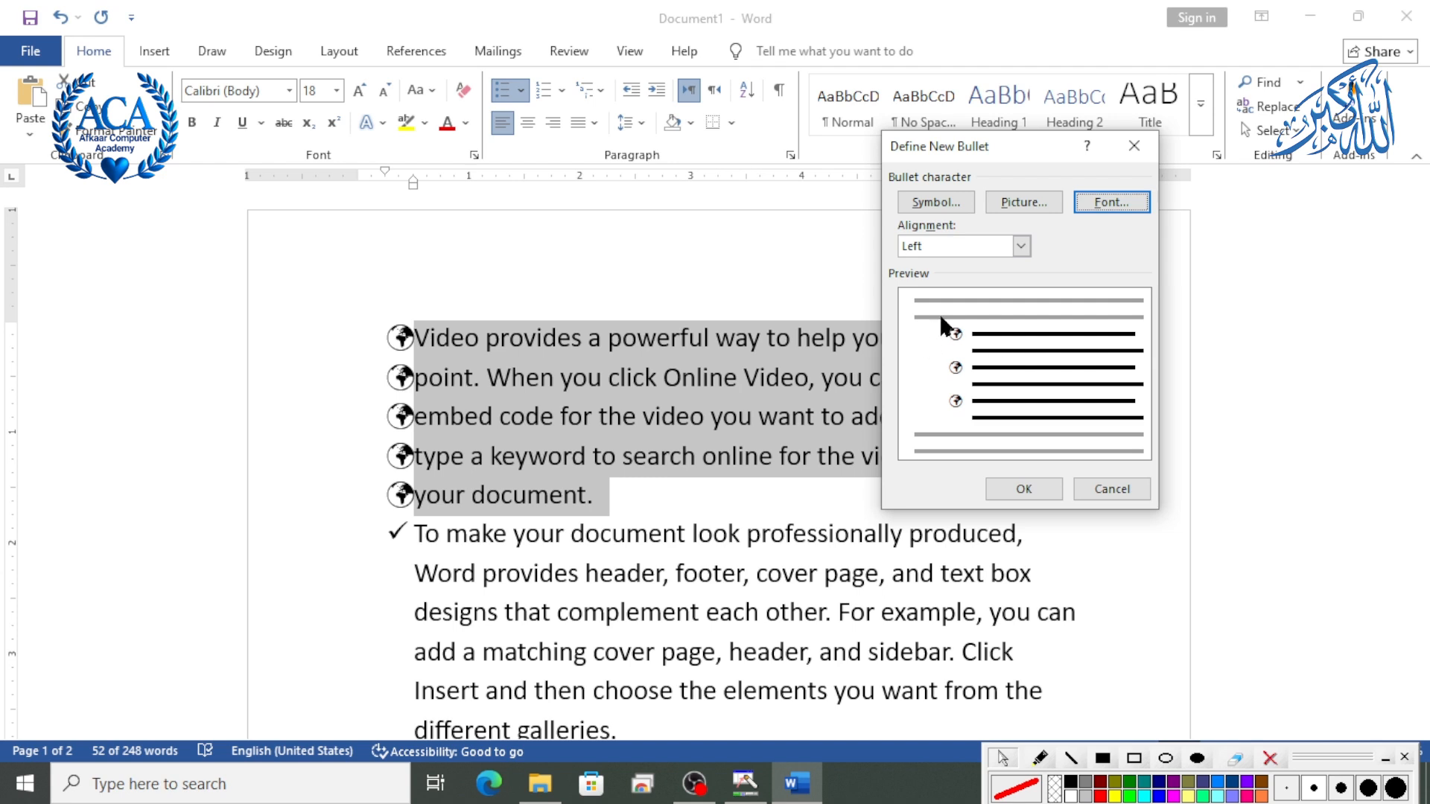
{"action": "left_click", "coordinate": [1025, 489]}
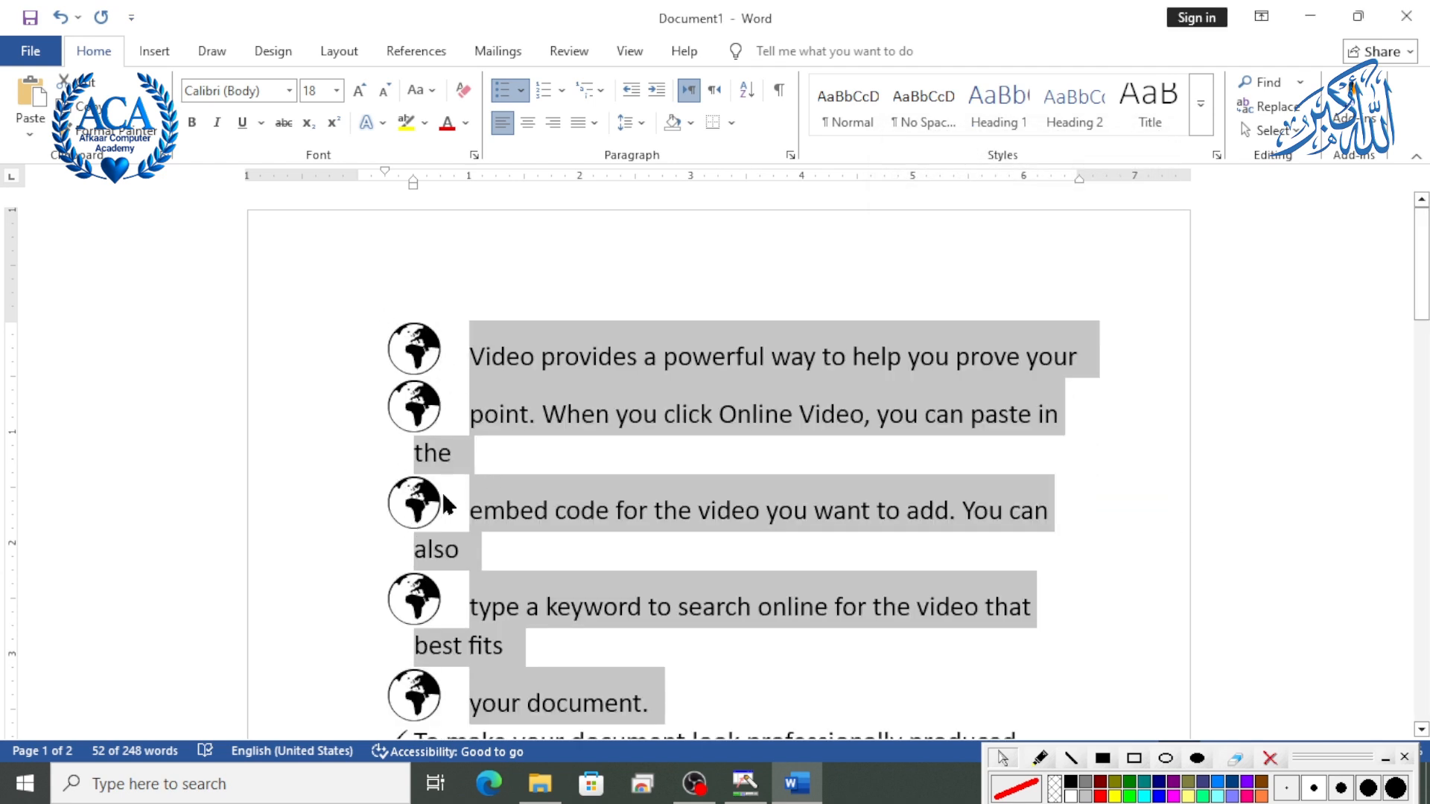
{"action": "left_click", "coordinate": [521, 90]}
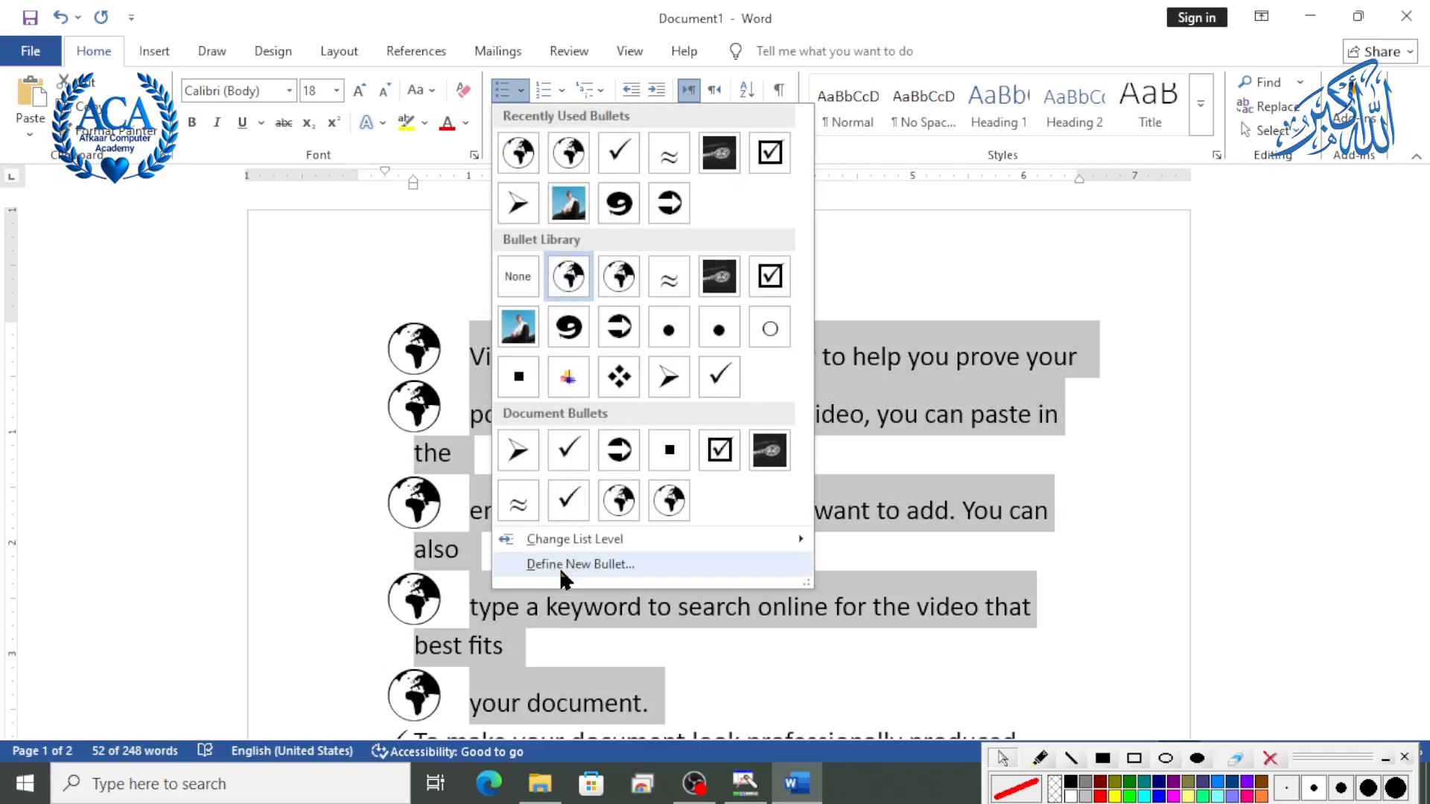
{"action": "left_click", "coordinate": [560, 565]}
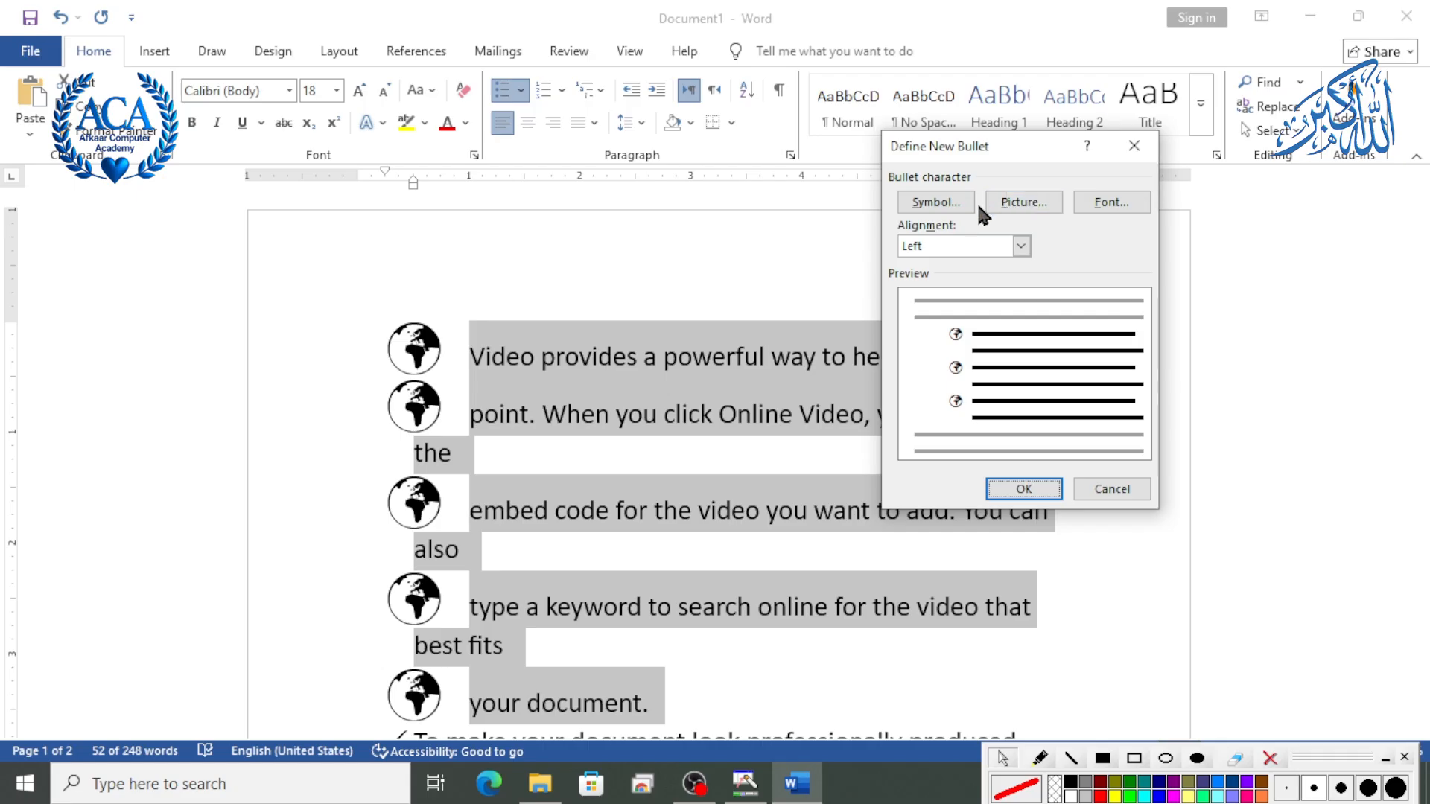
{"action": "left_click", "coordinate": [1021, 247]}
{"action": "left_click", "coordinate": [1018, 289]}
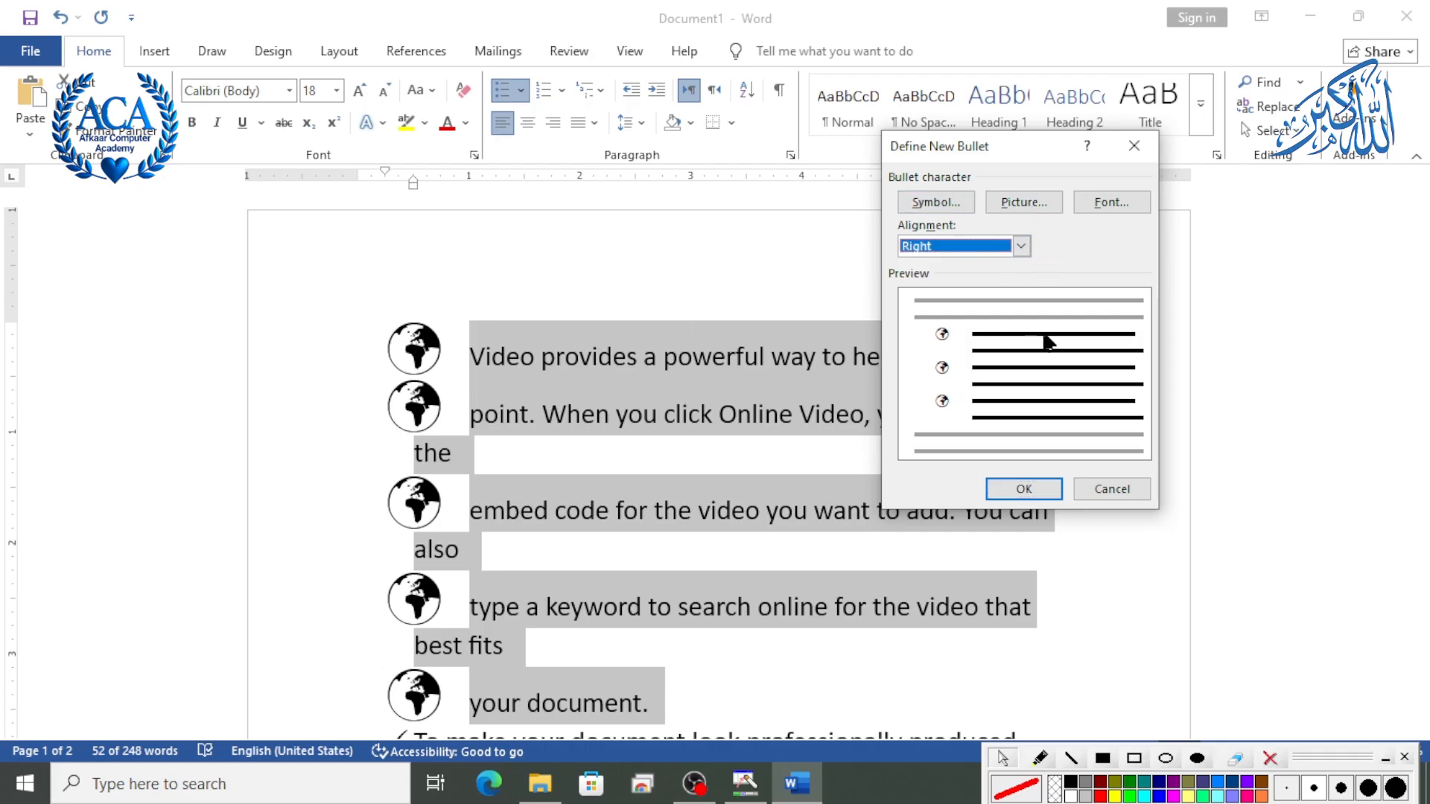
{"action": "left_click", "coordinate": [1115, 493]}
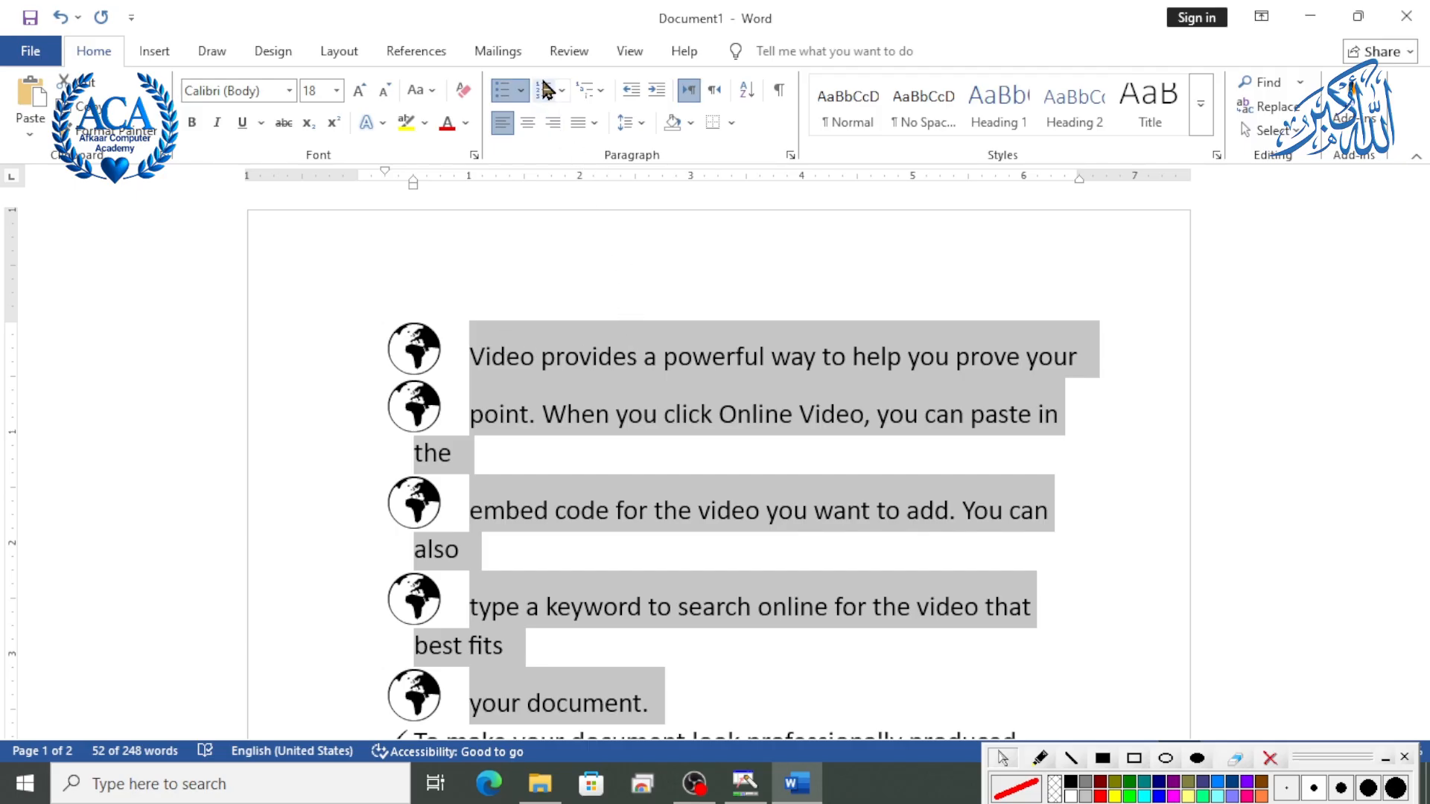
Compare the Centered and Right bullet alignments for the first five items and apply Centered.
{"action": "left_click", "coordinate": [521, 90]}
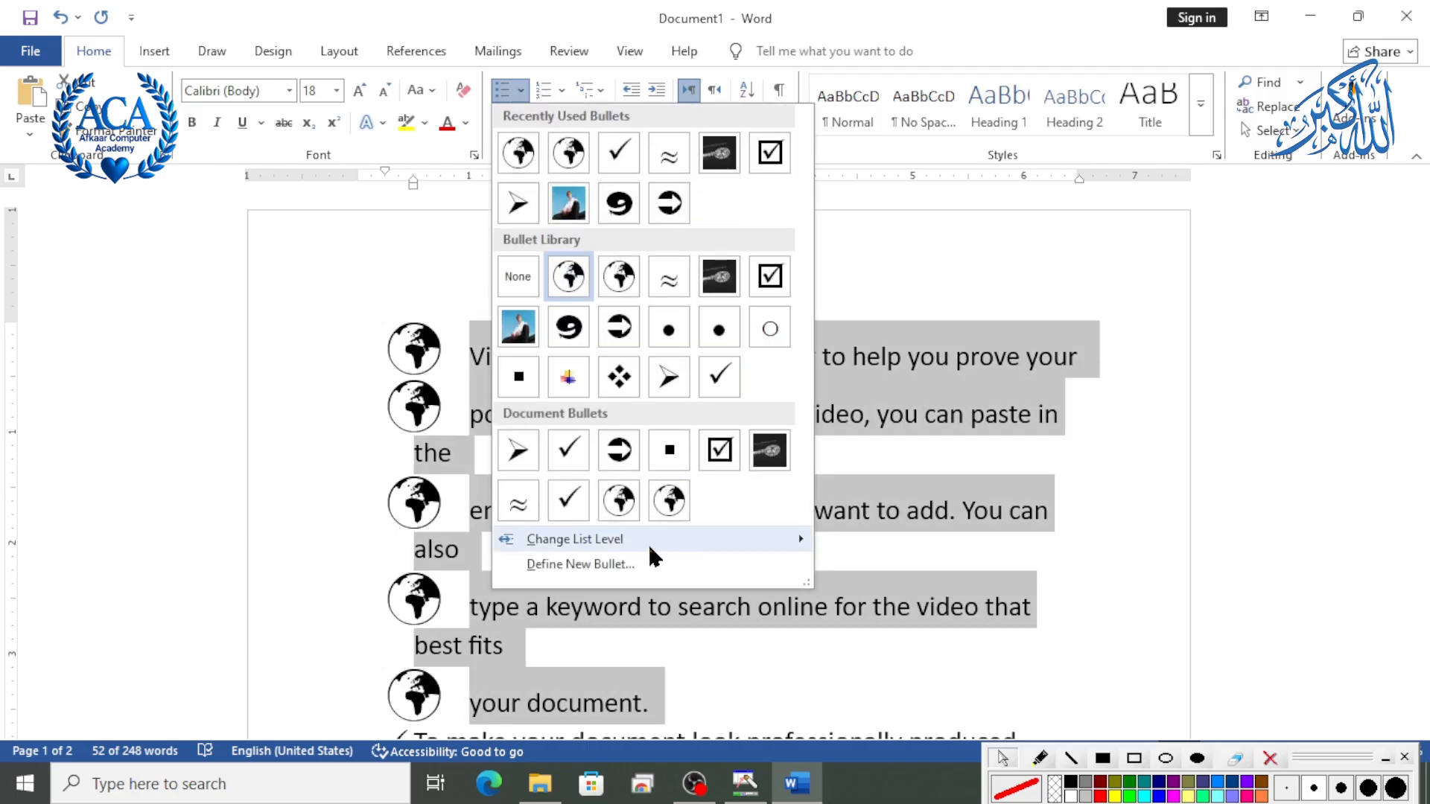
{"action": "left_click", "coordinate": [655, 563]}
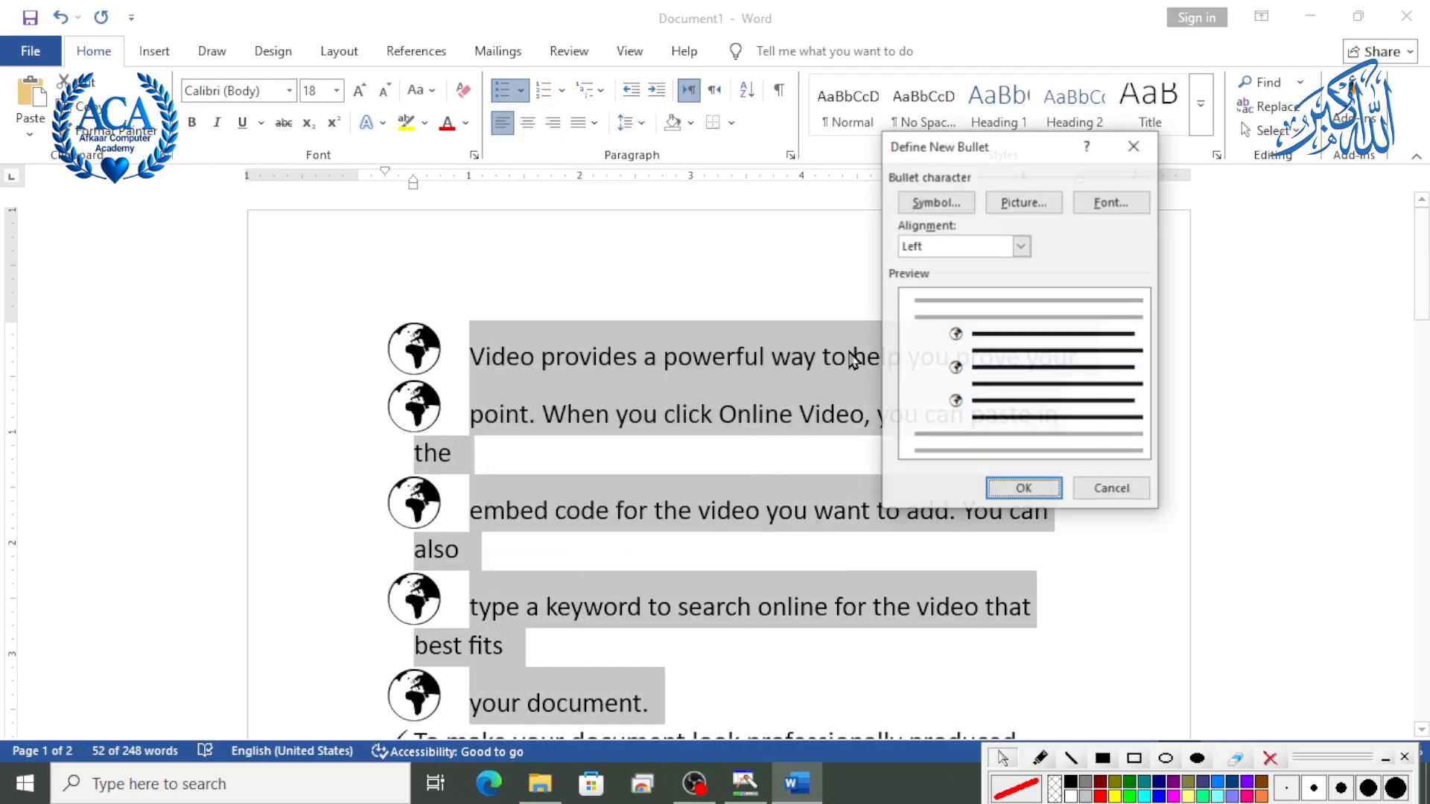
{"action": "left_click", "coordinate": [1022, 247]}
{"action": "left_click", "coordinate": [940, 277]}
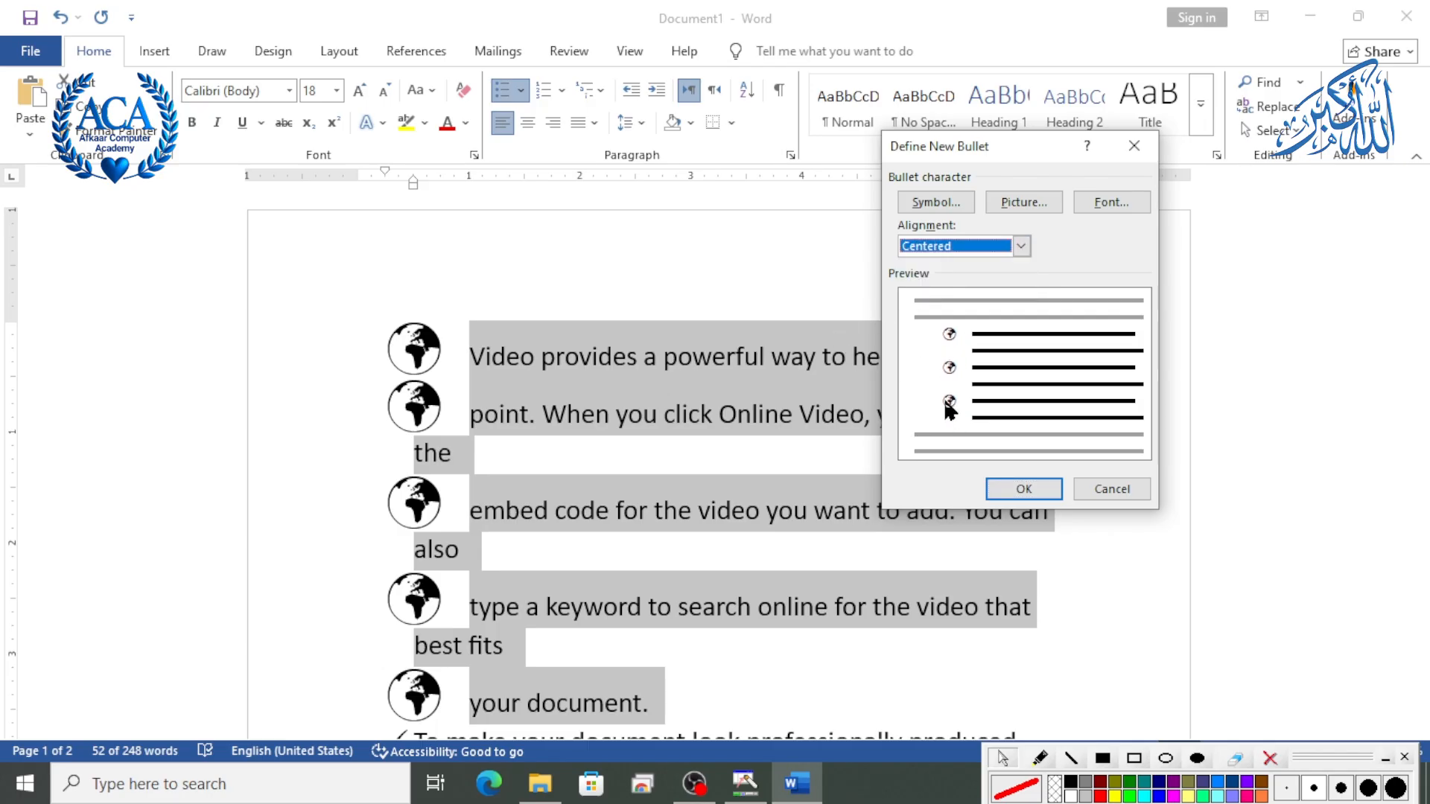
{"action": "left_click", "coordinate": [1021, 247]}
{"action": "left_click", "coordinate": [958, 294]}
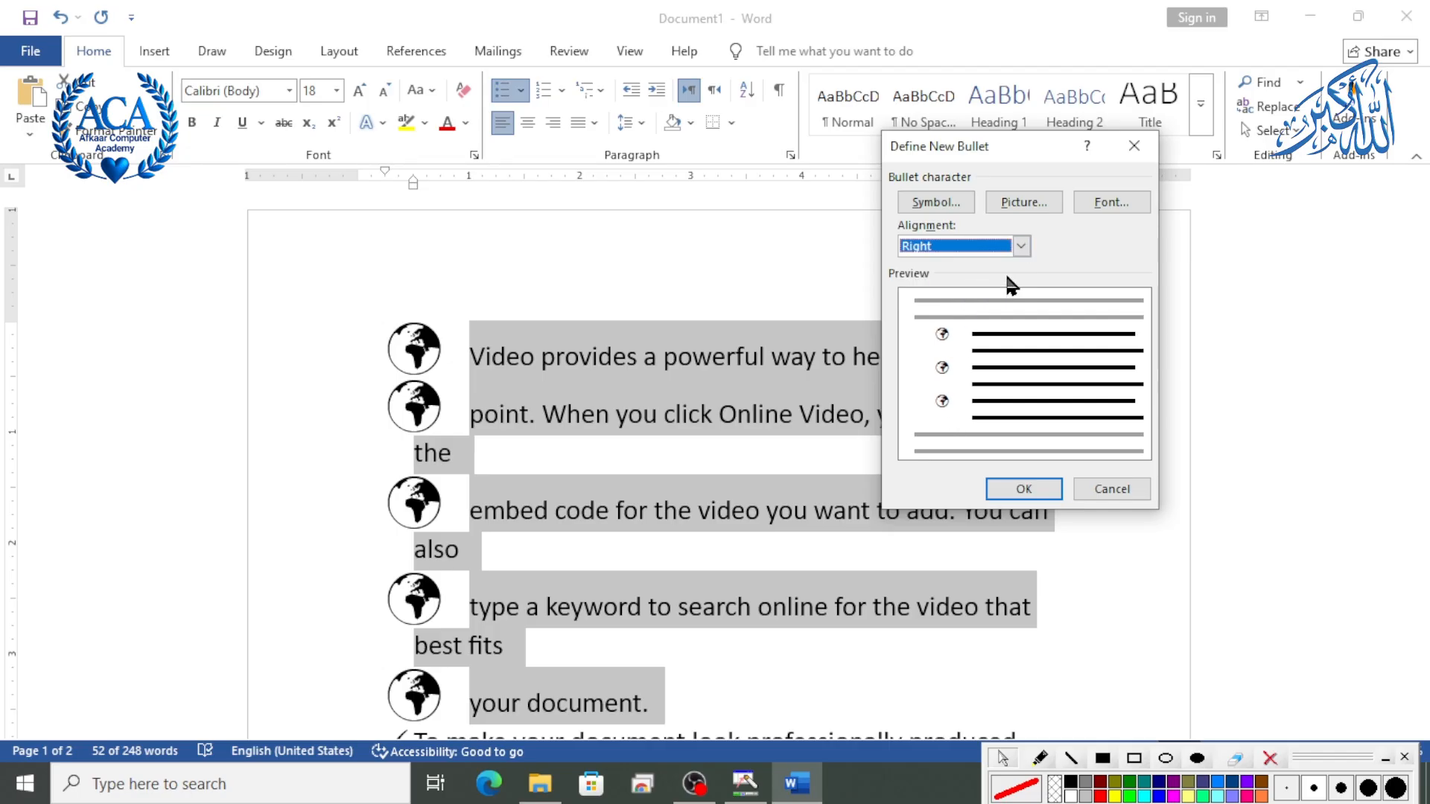
{"action": "left_click", "coordinate": [1021, 247]}
{"action": "left_click", "coordinate": [964, 279]}
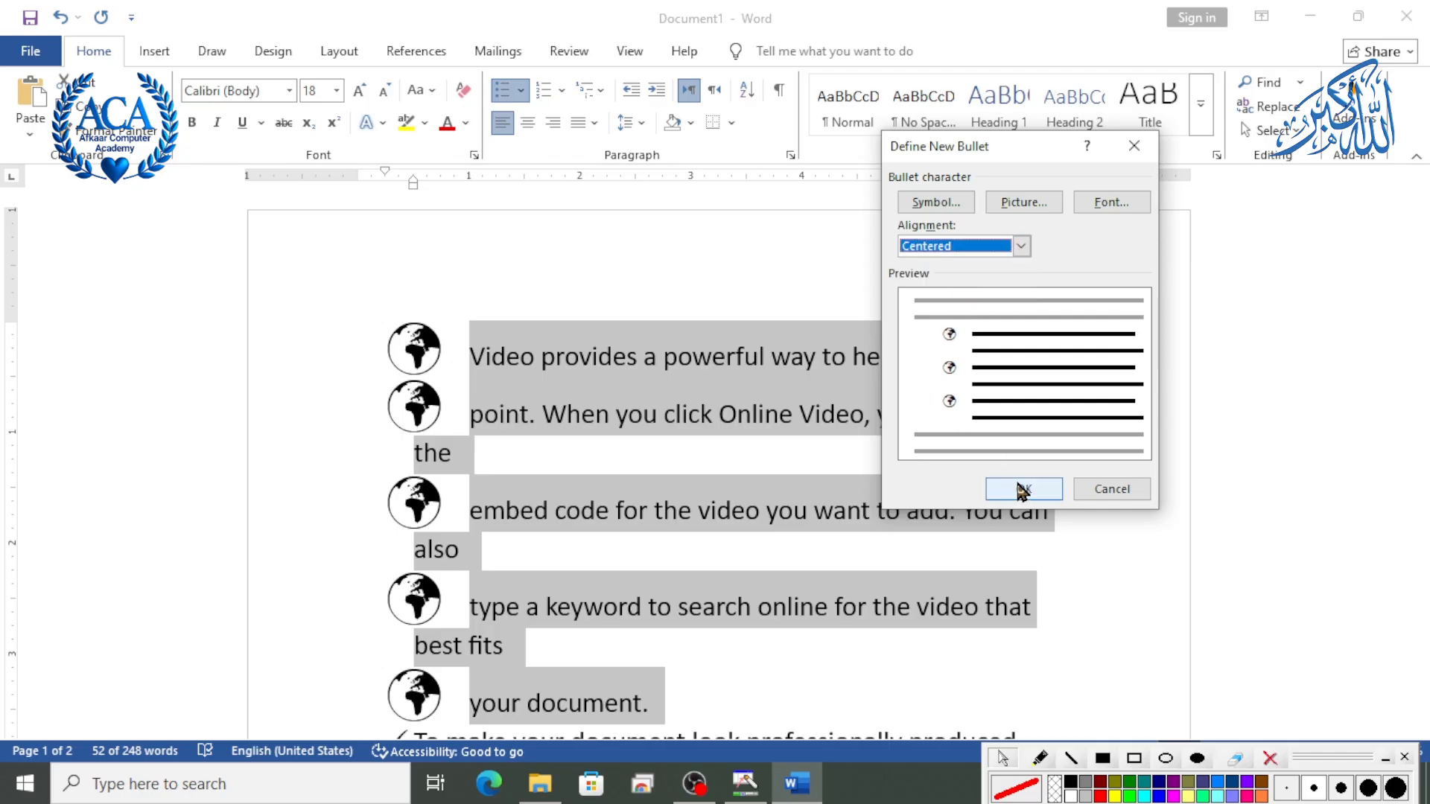
{"action": "left_click", "coordinate": [1022, 488]}
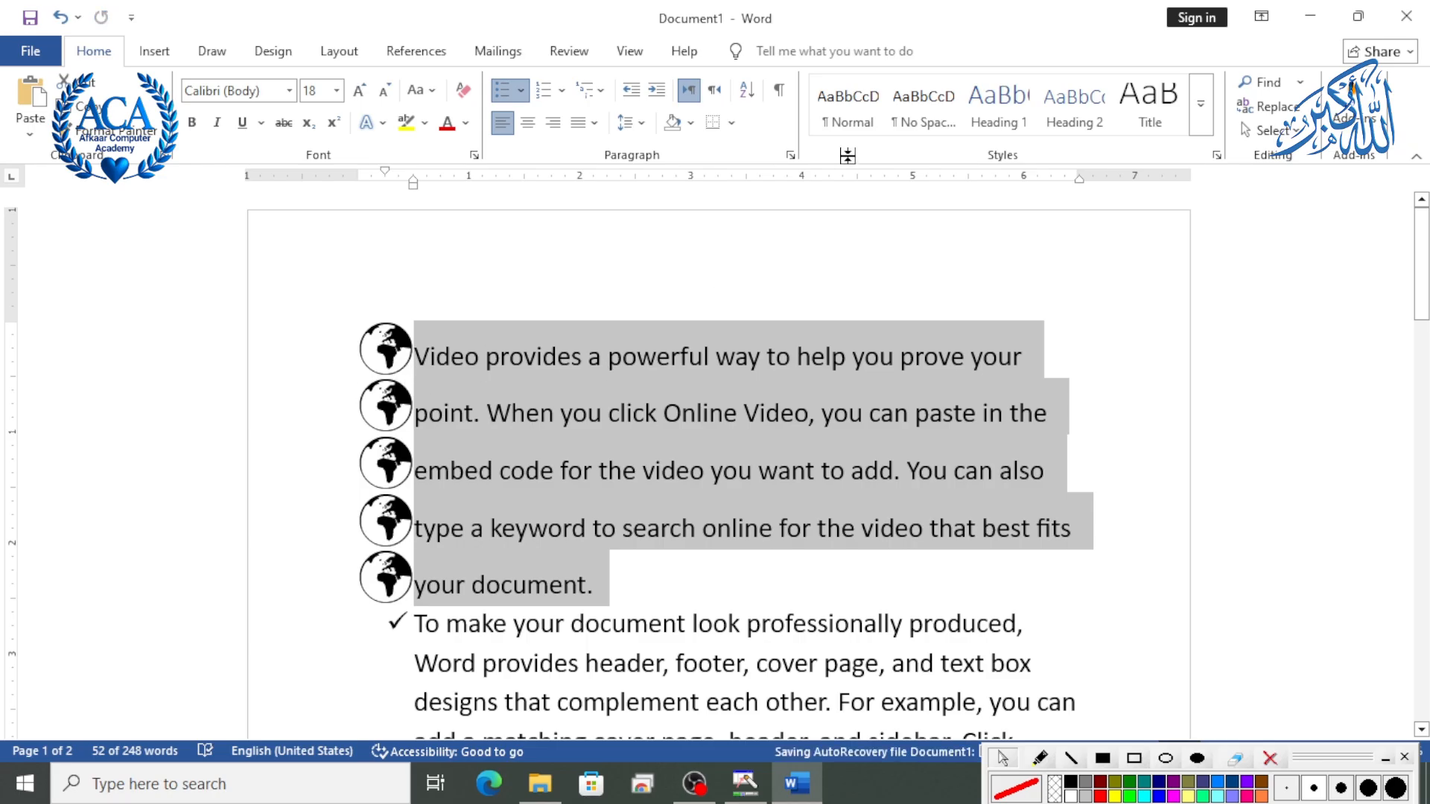
Set the globe bullet's alignment to Left for the first five items.
{"action": "left_click", "coordinate": [520, 90]}
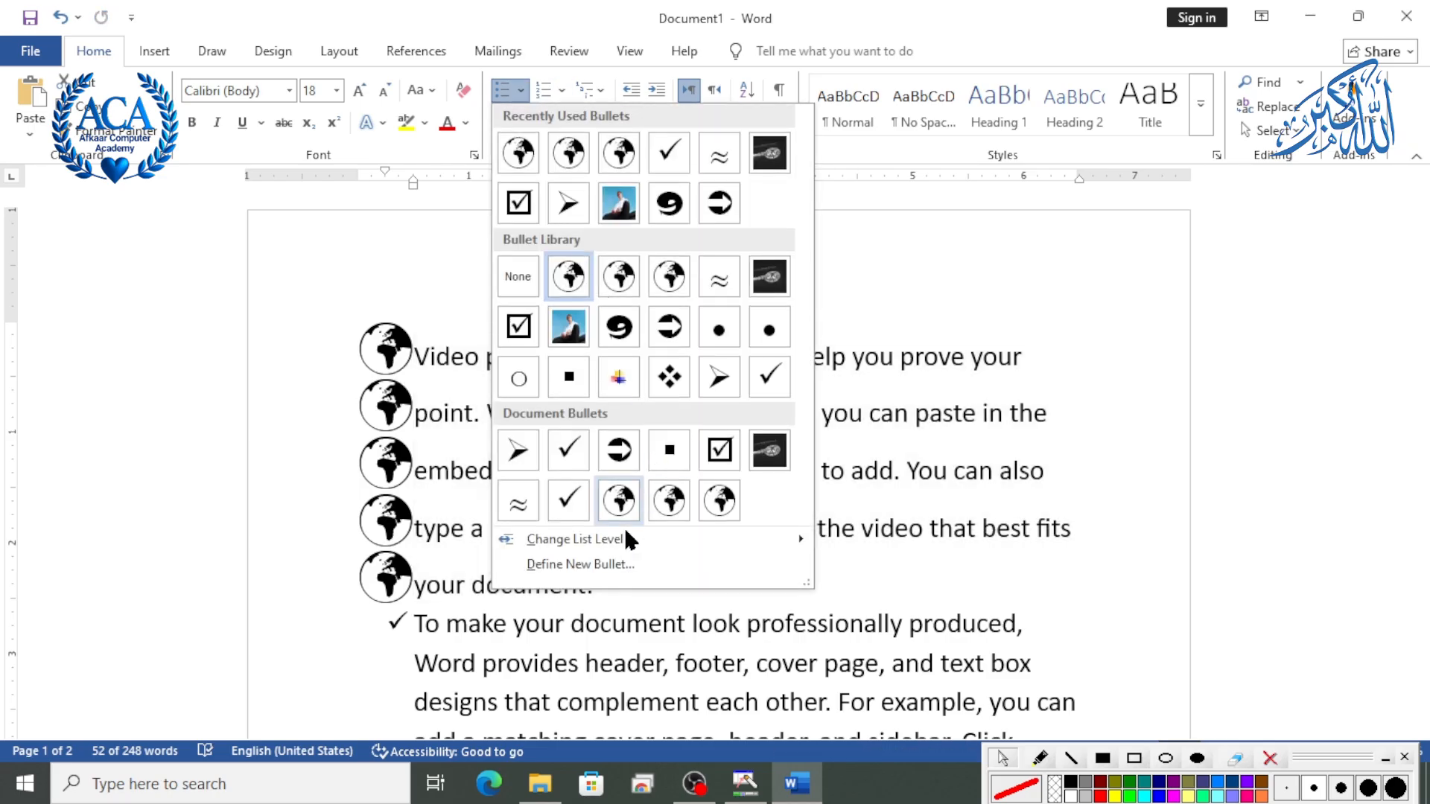
{"action": "left_click", "coordinate": [605, 565]}
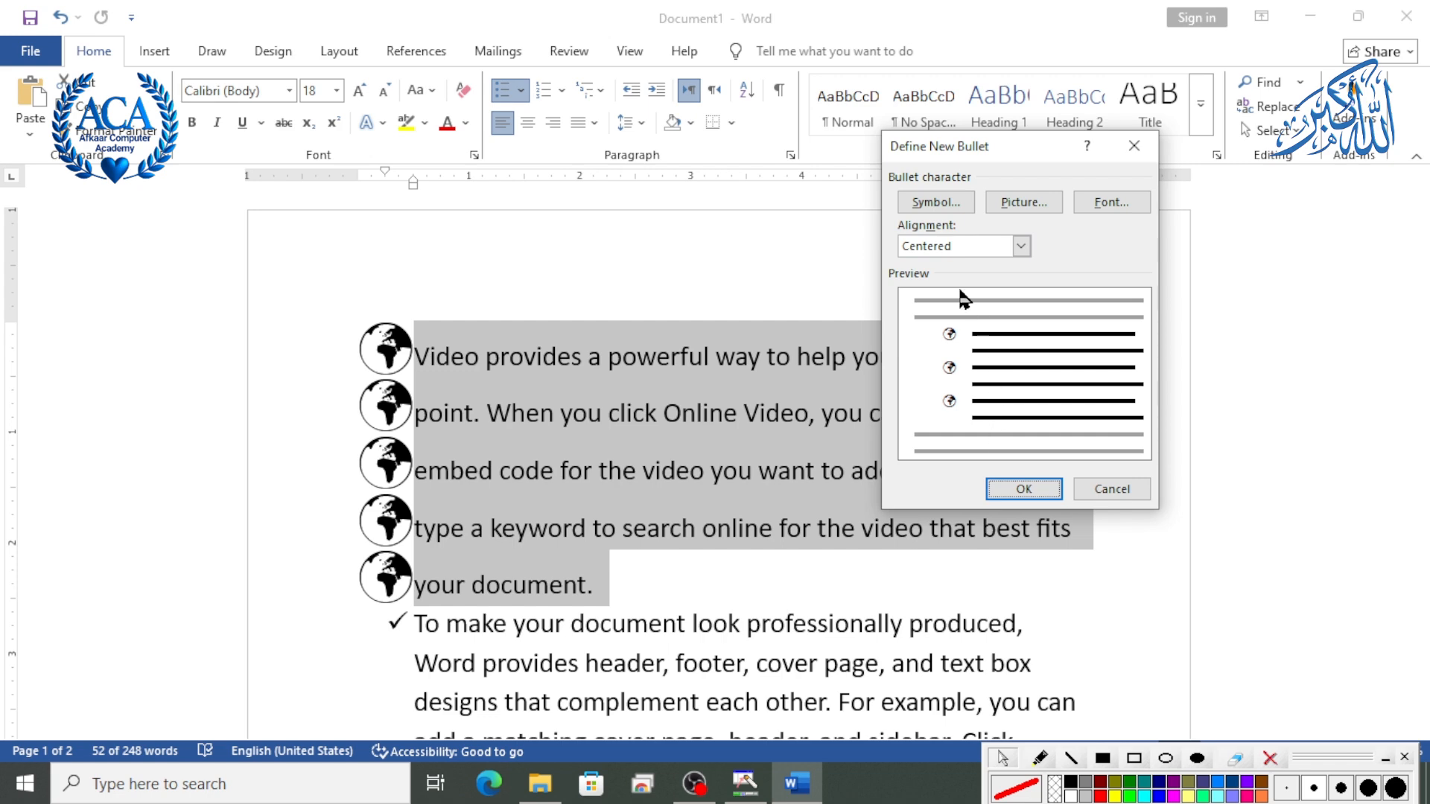
{"action": "left_click", "coordinate": [1021, 248]}
{"action": "left_click", "coordinate": [950, 265]}
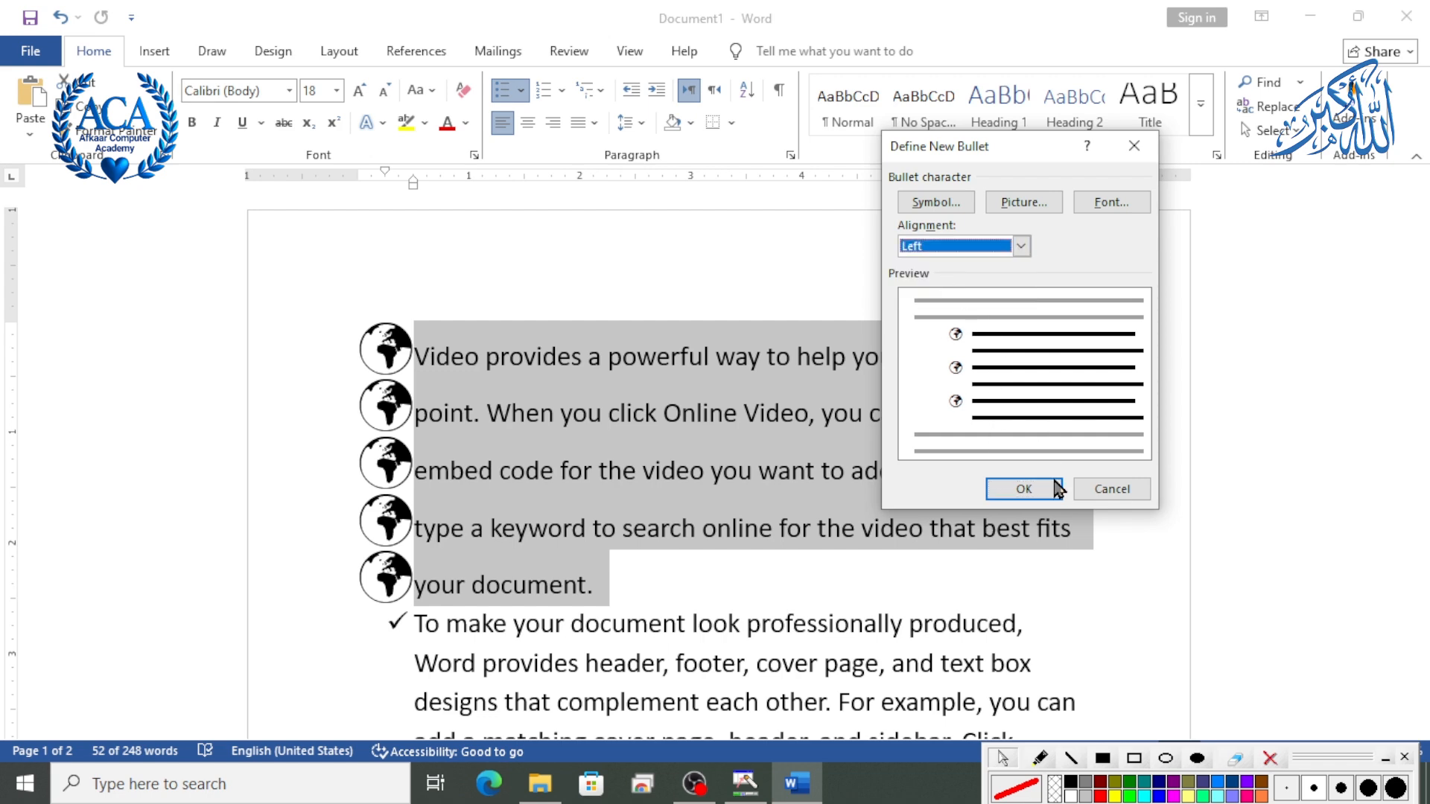
{"action": "left_click", "coordinate": [1025, 494]}
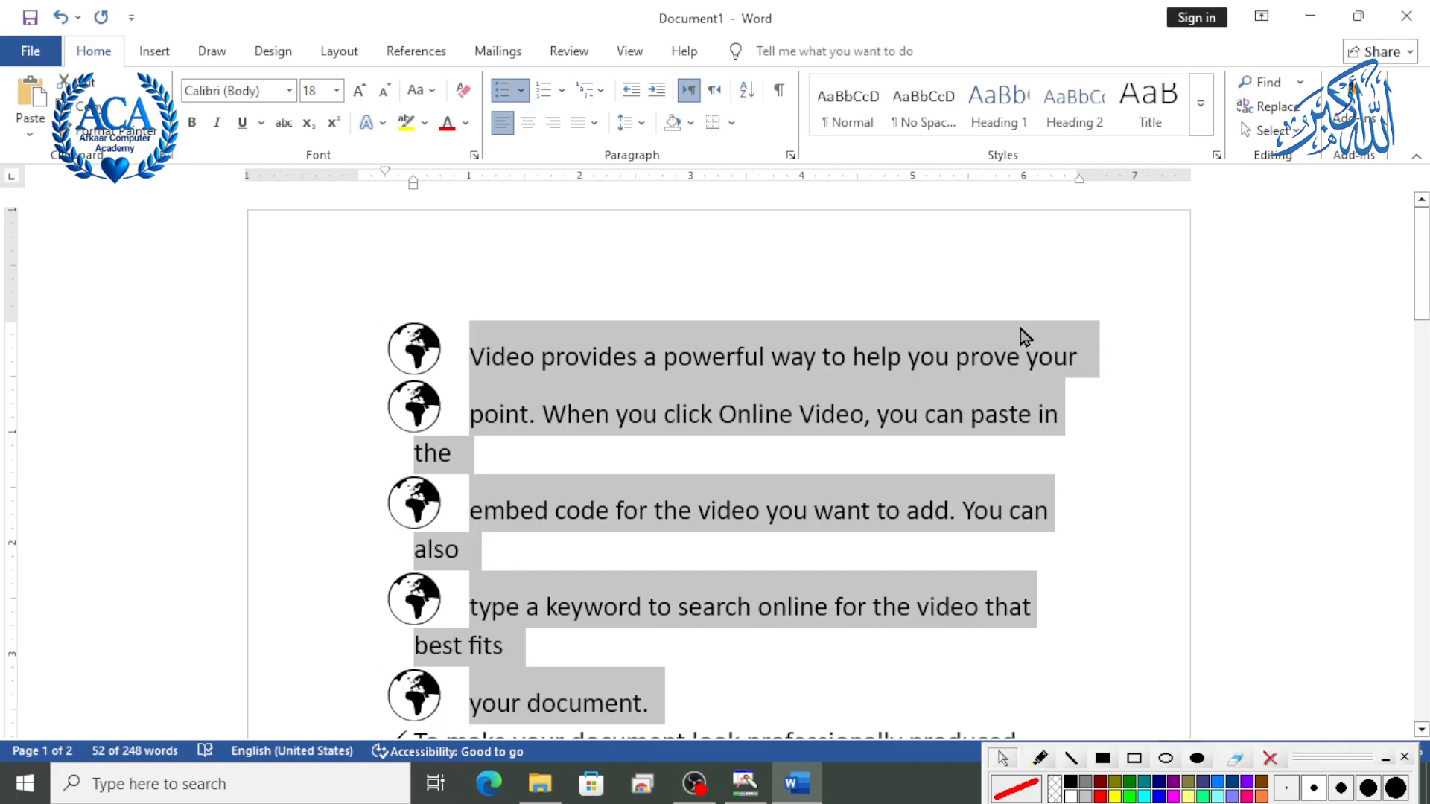
Switch the first five items to right-to-left text direction and back to left-to-right.
{"action": "left_click", "coordinate": [713, 90]}
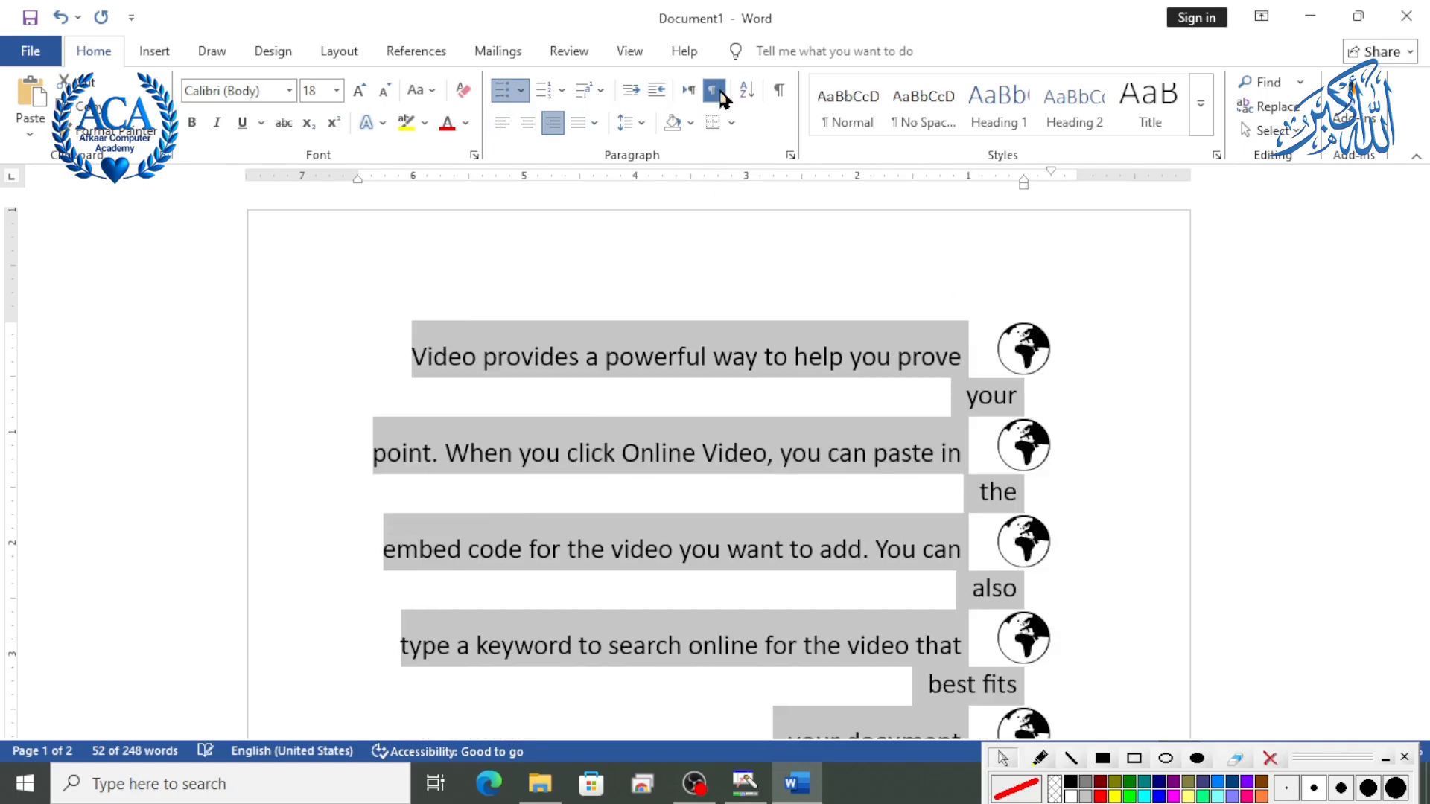
{"action": "left_click", "coordinate": [689, 92]}
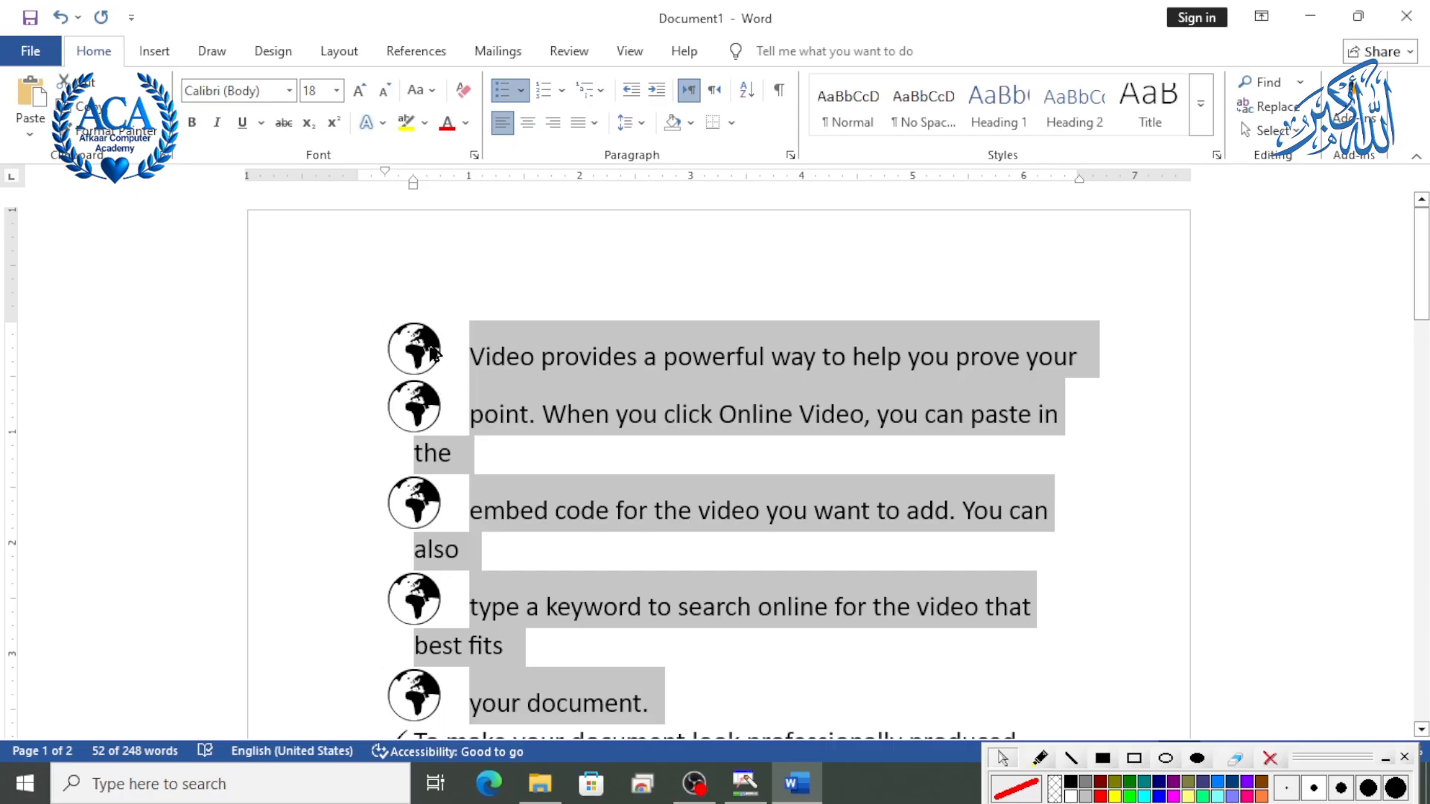
{"action": "left_click", "coordinate": [524, 91]}
{"action": "left_click", "coordinate": [1140, 335]}
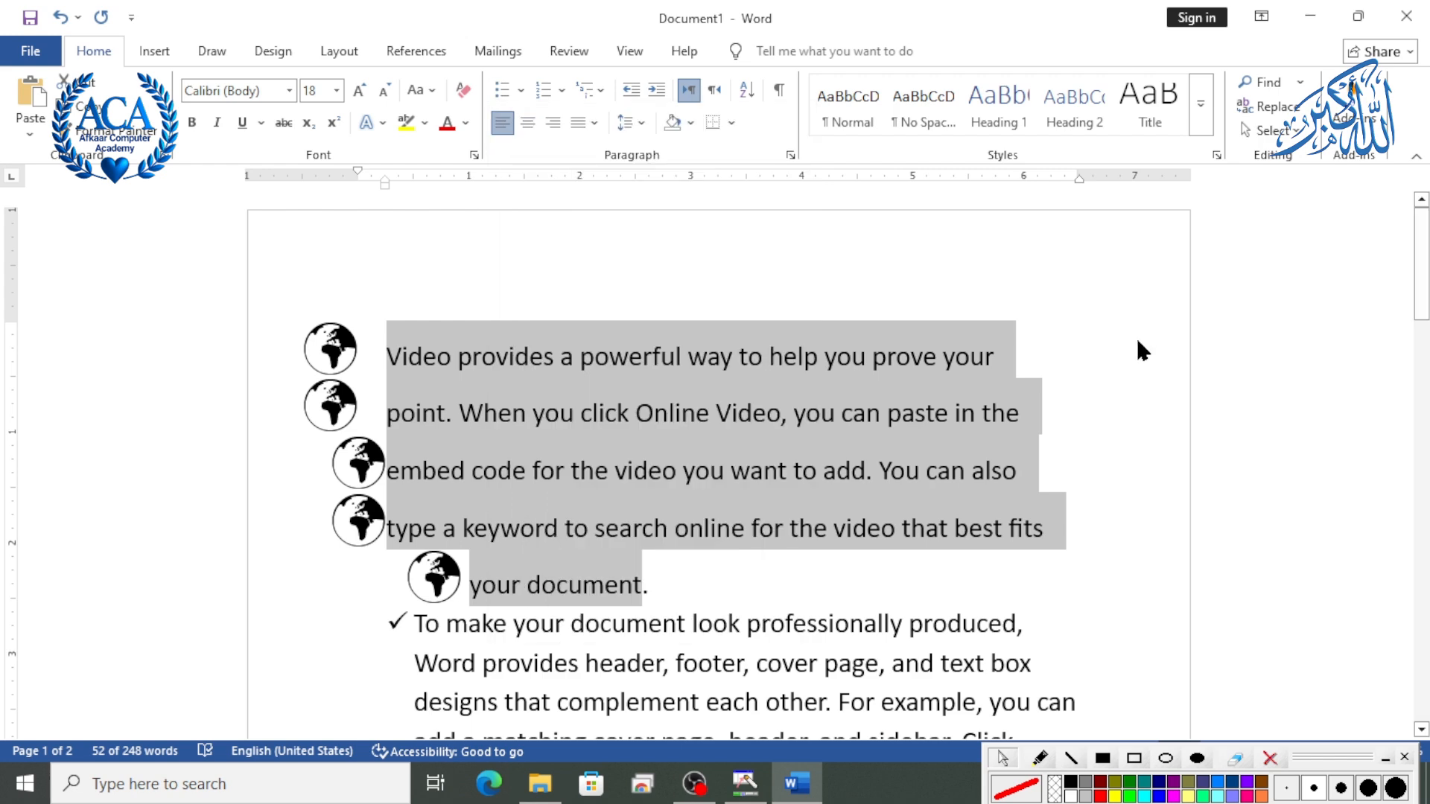
Undo the recent indent and bullet size changes on the first five items.
{"action": "key", "text": "ctrl+z"}
{"action": "key", "text": "ctrl+z"}
{"action": "key", "text": "ctrl+z"}
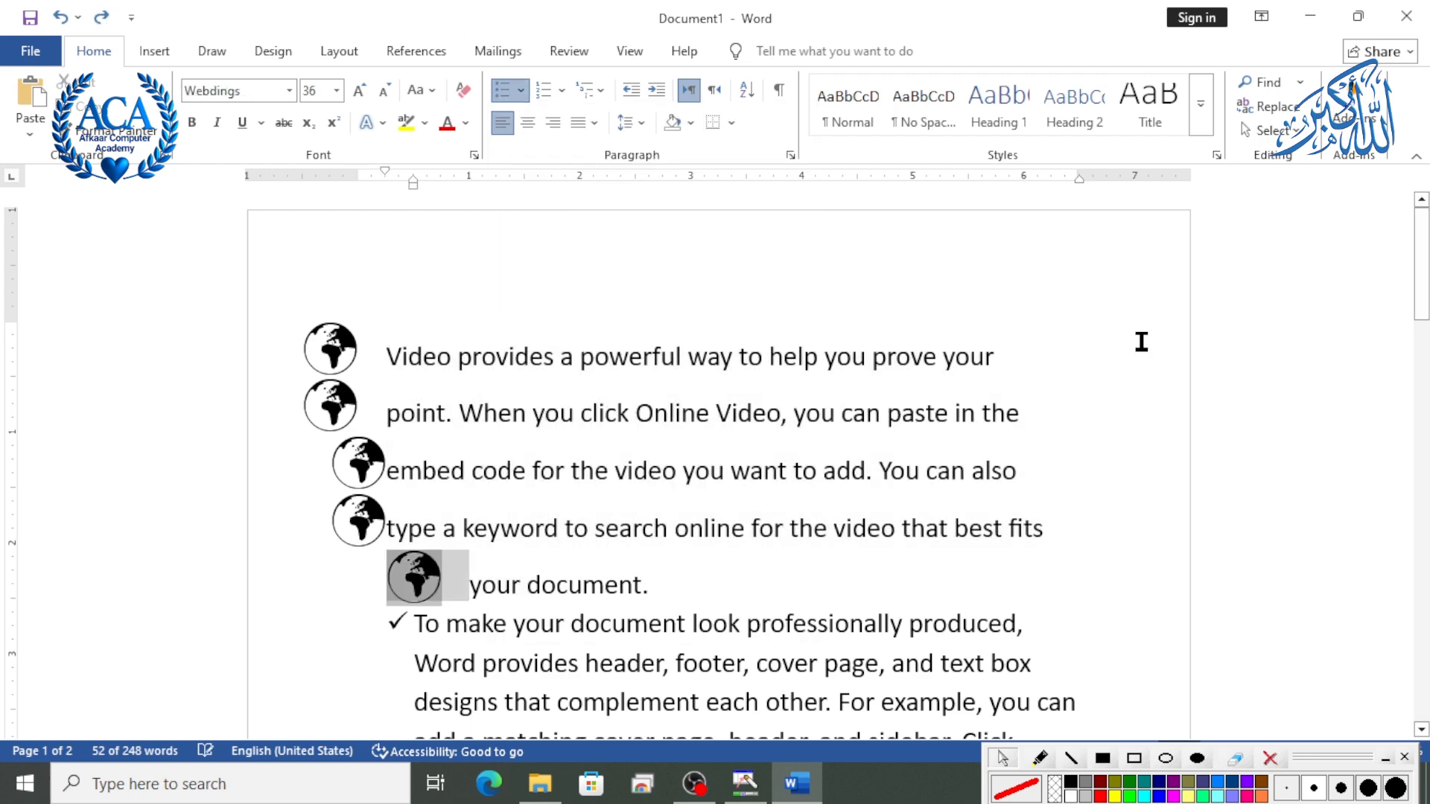
Select the whole document and number all its paragraphs with the plain 1, 2, 3 format without punctuation.
{"action": "key", "text": "ctrl+a"}
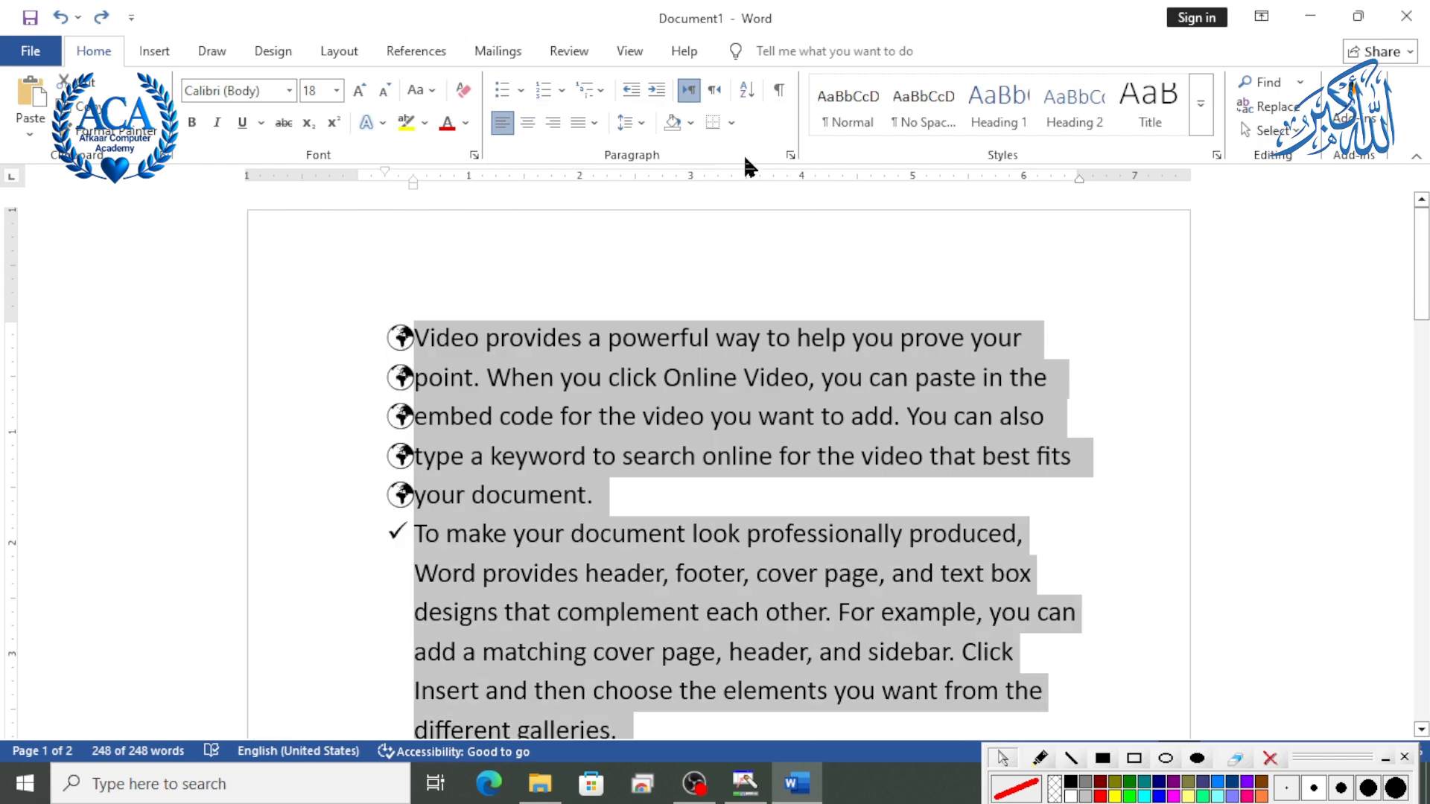
{"action": "left_click", "coordinate": [562, 90]}
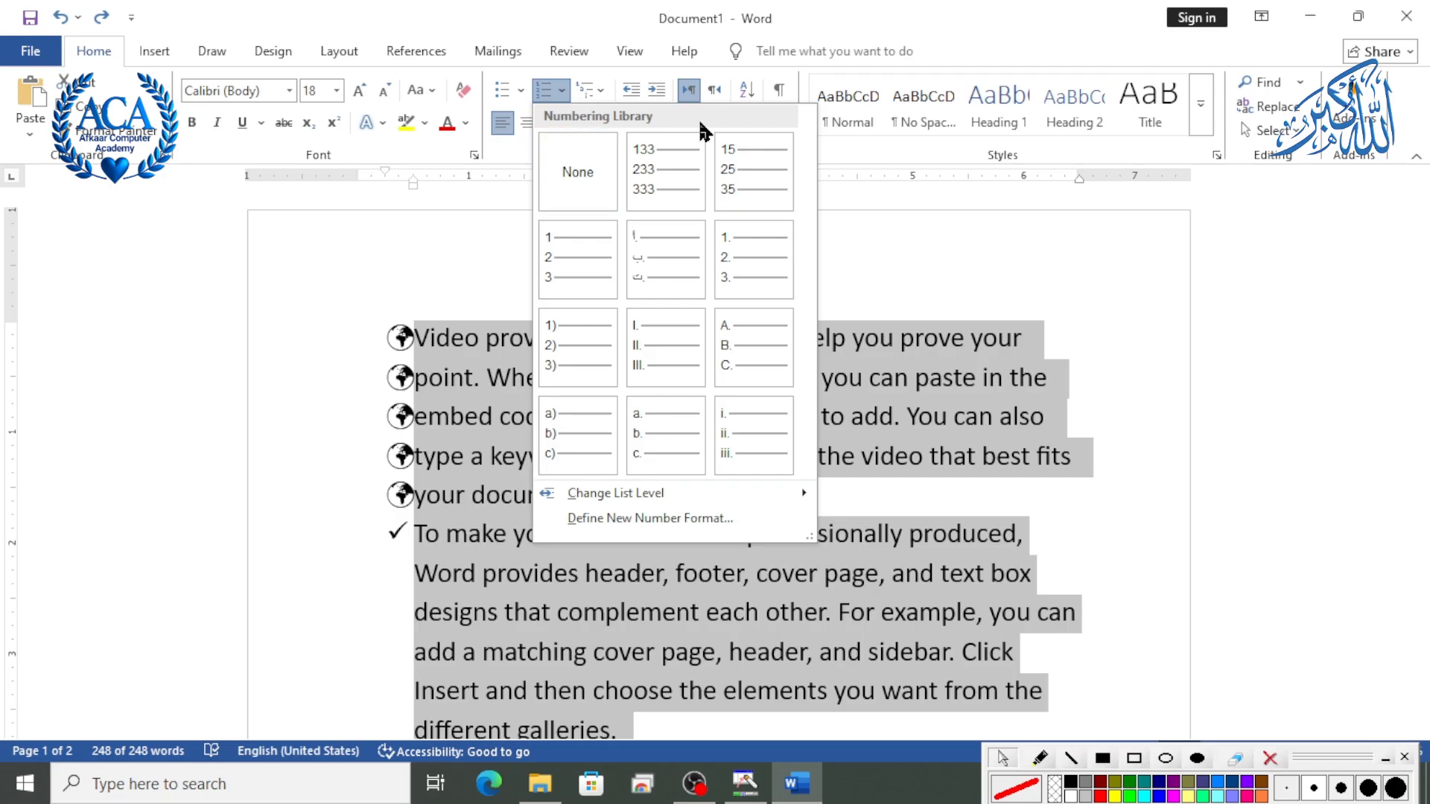
{"action": "left_click", "coordinate": [585, 268]}
{"action": "scroll", "coordinate": [390, 377], "scroll_direction": "down", "scroll_amount": 1}
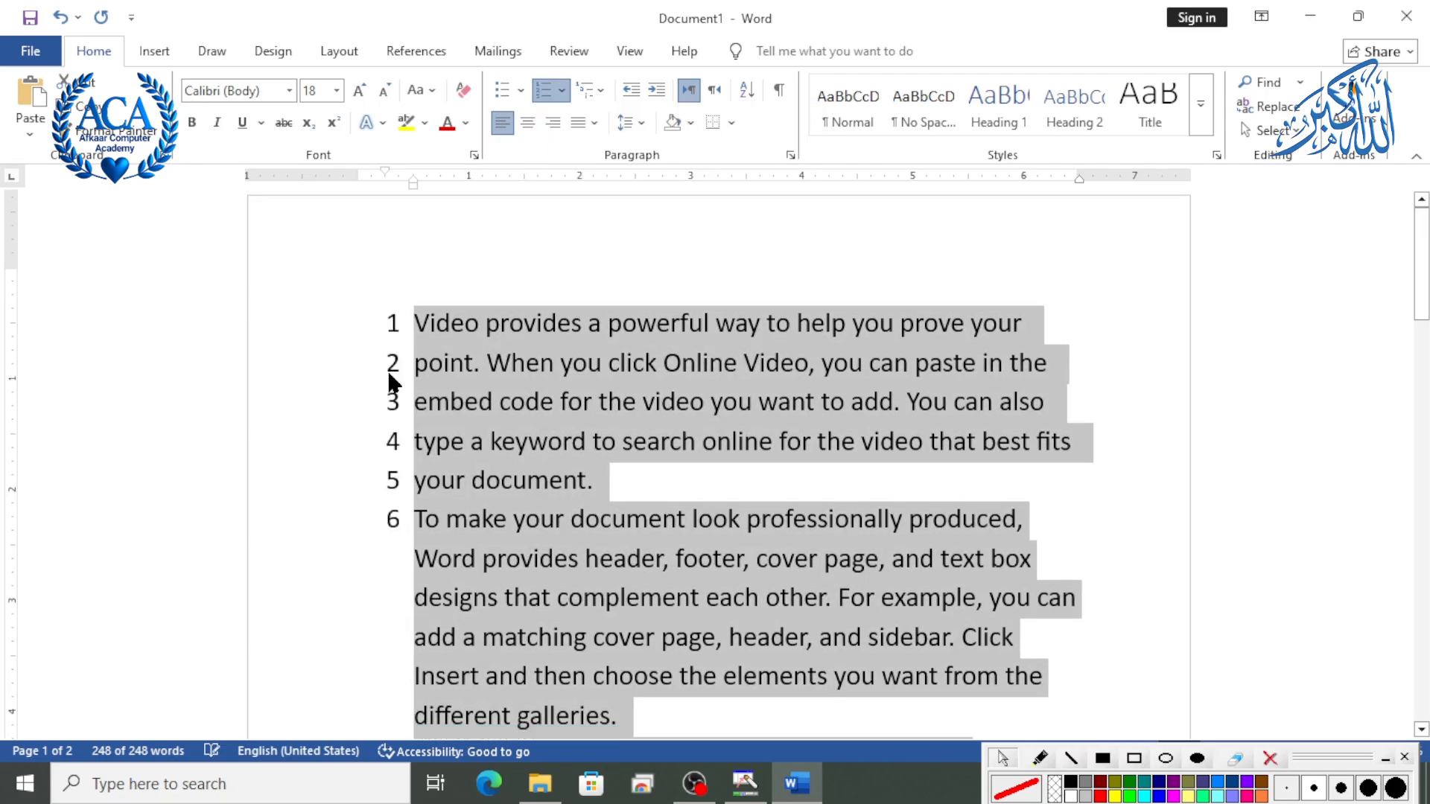
{"action": "scroll", "coordinate": [377, 414], "scroll_direction": "up", "scroll_amount": 1}
{"action": "scroll", "coordinate": [493, 549], "scroll_direction": "down", "scroll_amount": 2}
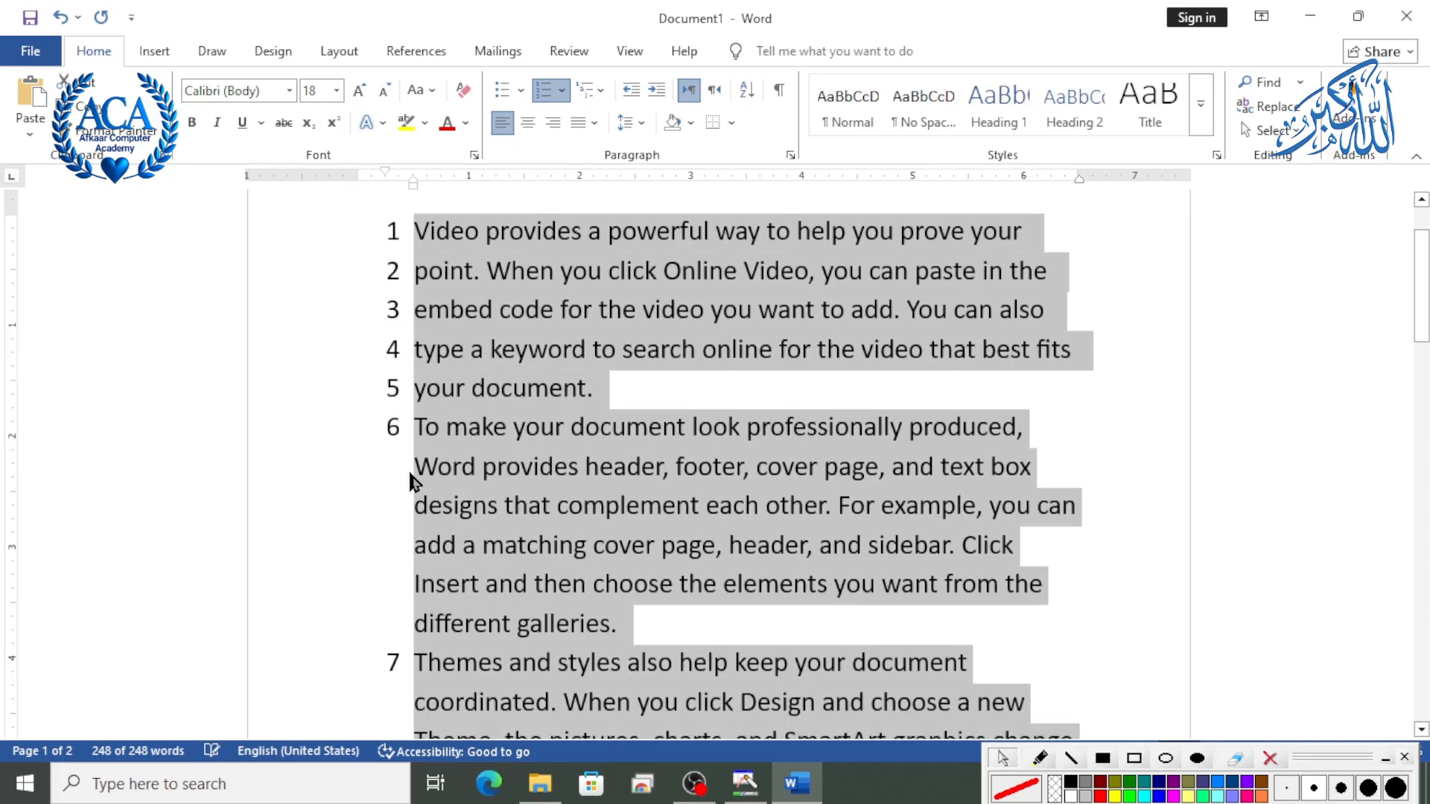
Look through the whole numbered list across both pages to check how each paragraph is numbered.
{"action": "scroll", "coordinate": [520, 463], "scroll_direction": "down", "scroll_amount": 7}
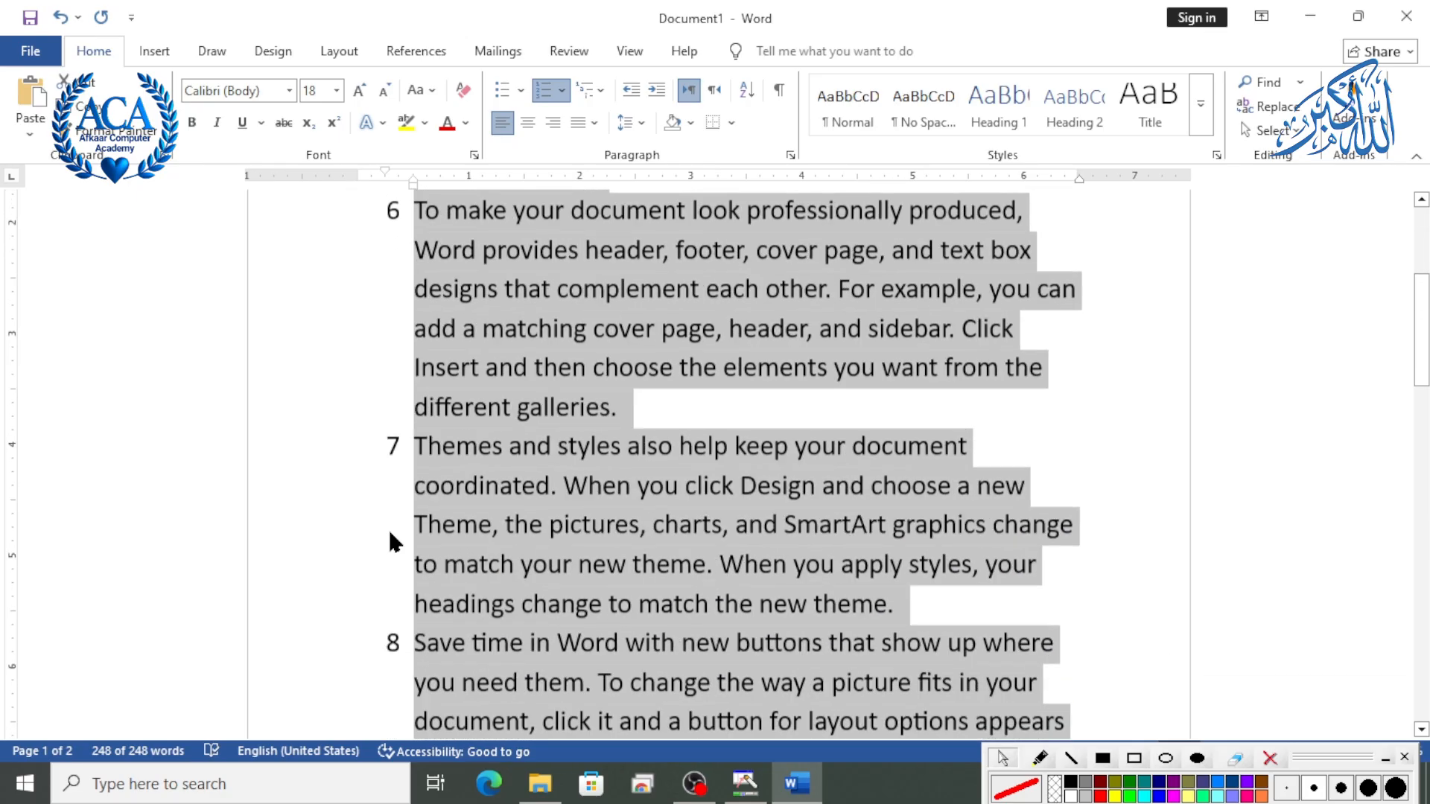
{"action": "scroll", "coordinate": [432, 609], "scroll_direction": "up", "scroll_amount": 9}
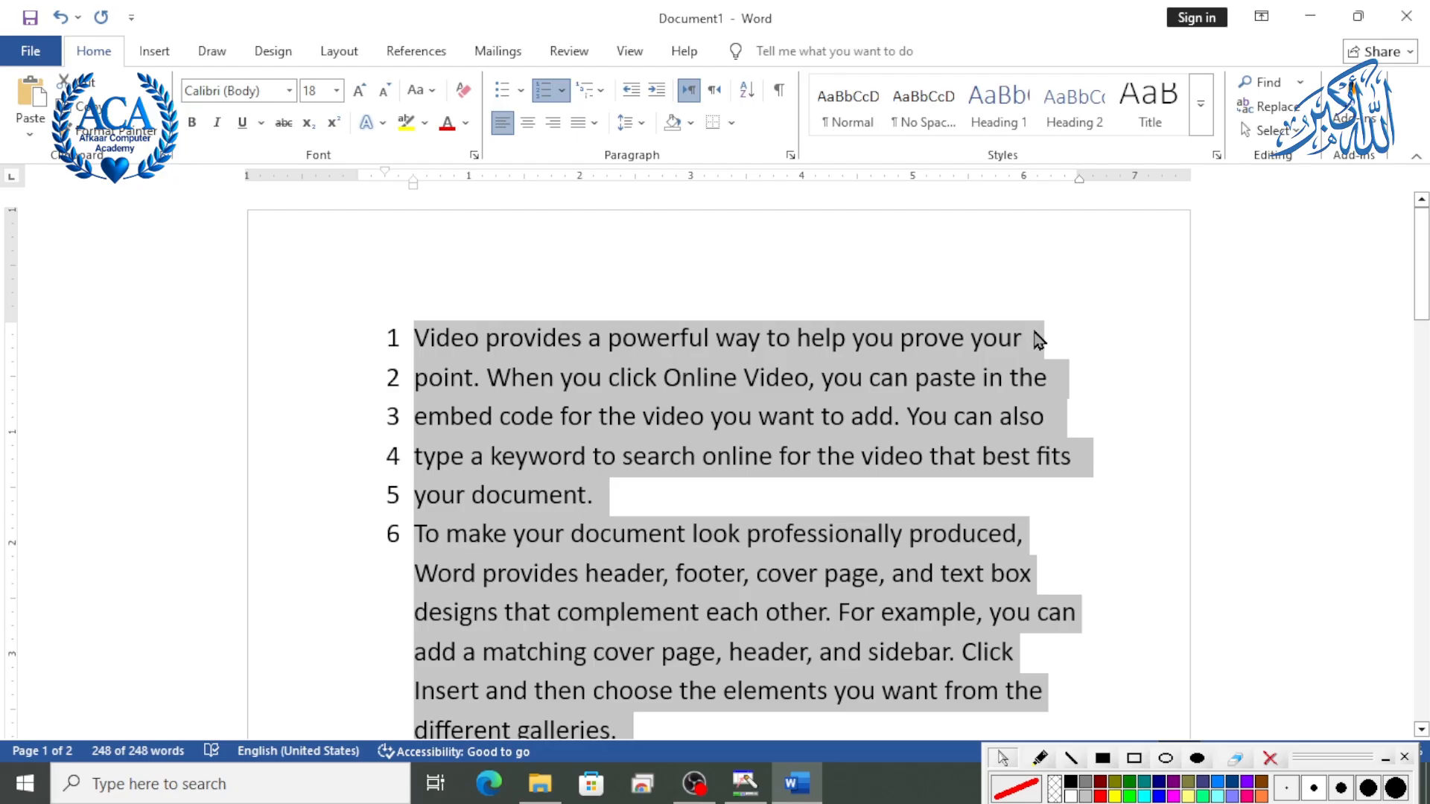
{"action": "left_click", "coordinate": [1039, 339]}
{"action": "scroll", "coordinate": [451, 491], "scroll_direction": "down", "scroll_amount": 2}
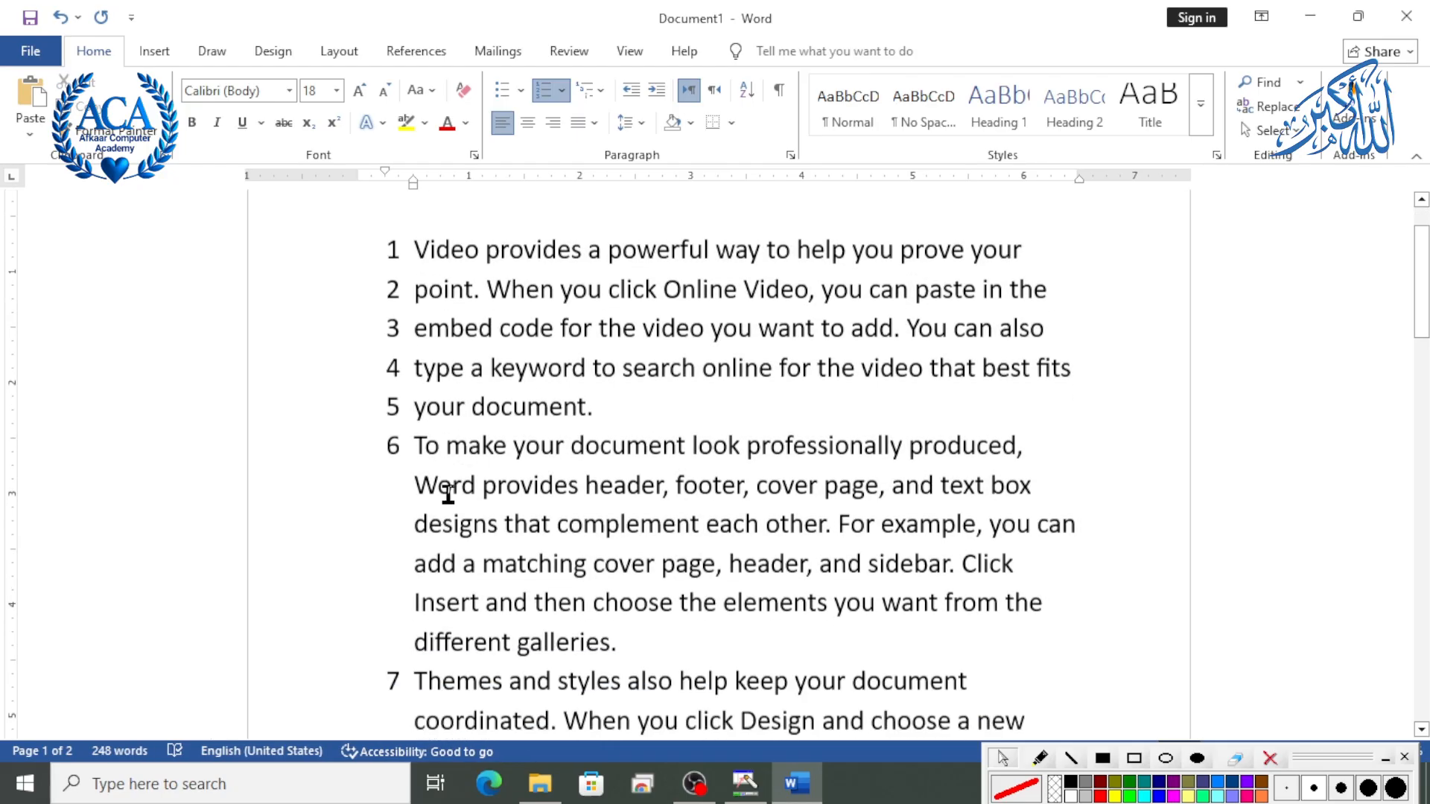
{"action": "scroll", "coordinate": [448, 494], "scroll_direction": "down", "scroll_amount": 15}
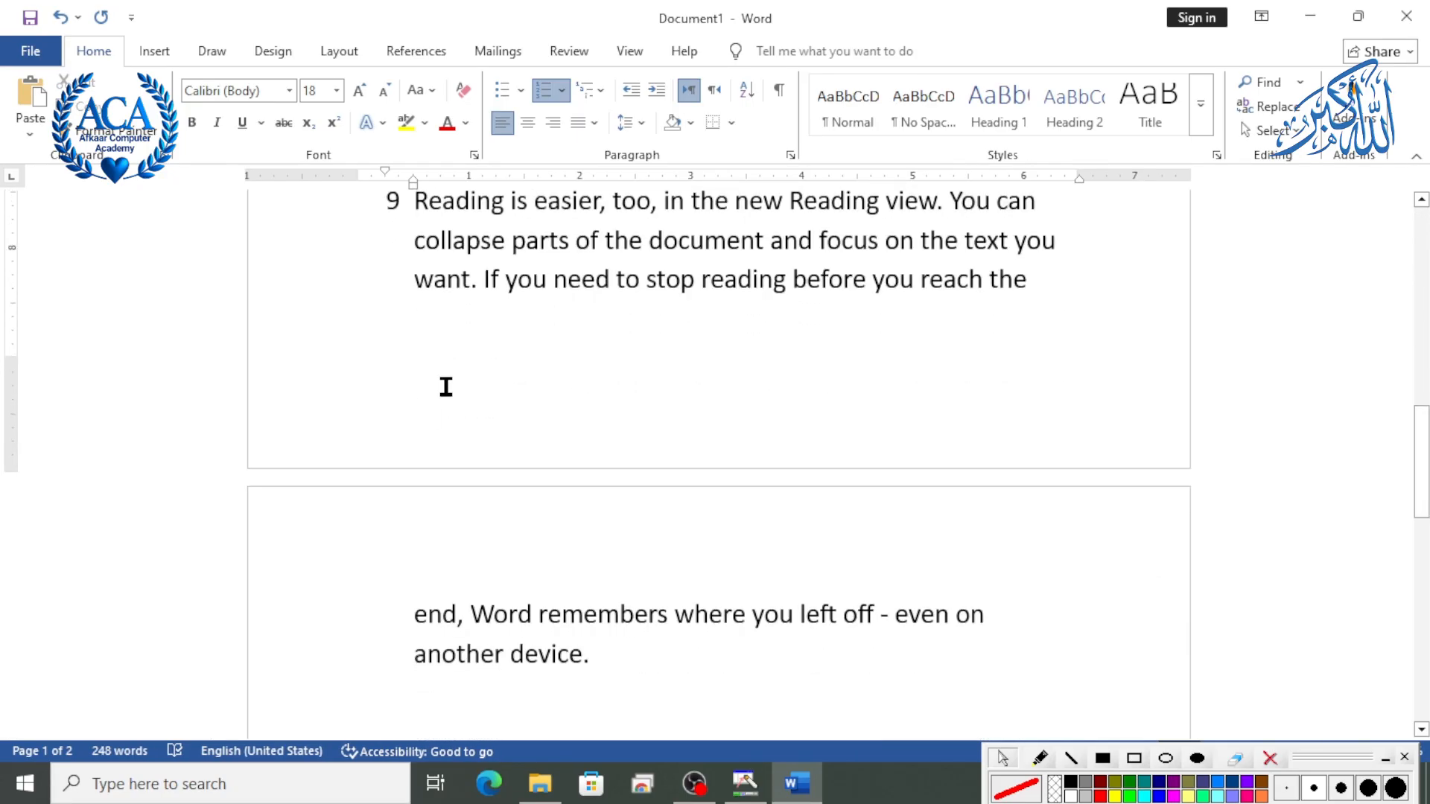
{"action": "scroll", "coordinate": [450, 417], "scroll_direction": "down", "scroll_amount": 5}
{"action": "scroll", "coordinate": [444, 427], "scroll_direction": "up", "scroll_amount": 6}
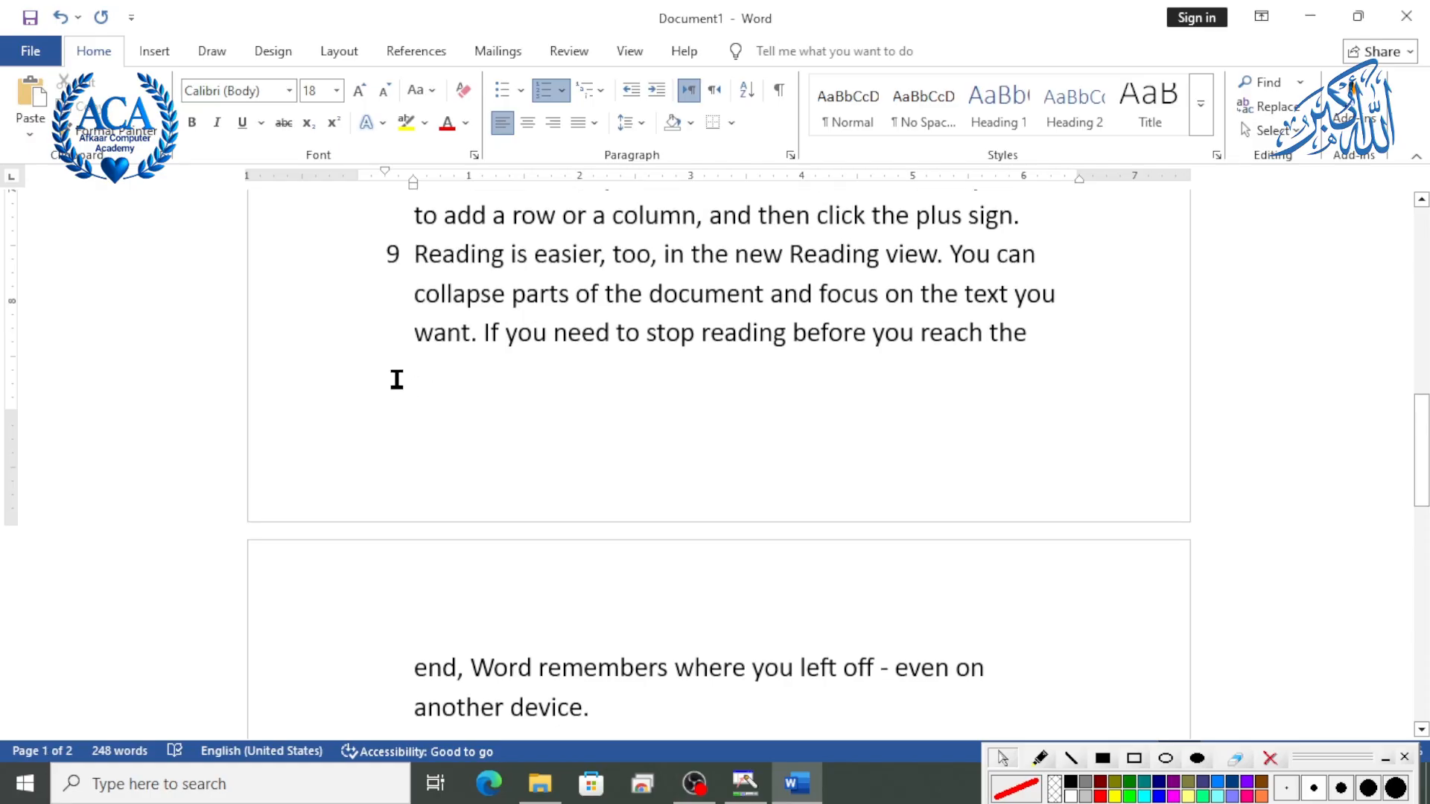
{"action": "scroll", "coordinate": [425, 377], "scroll_direction": "up", "scroll_amount": 15}
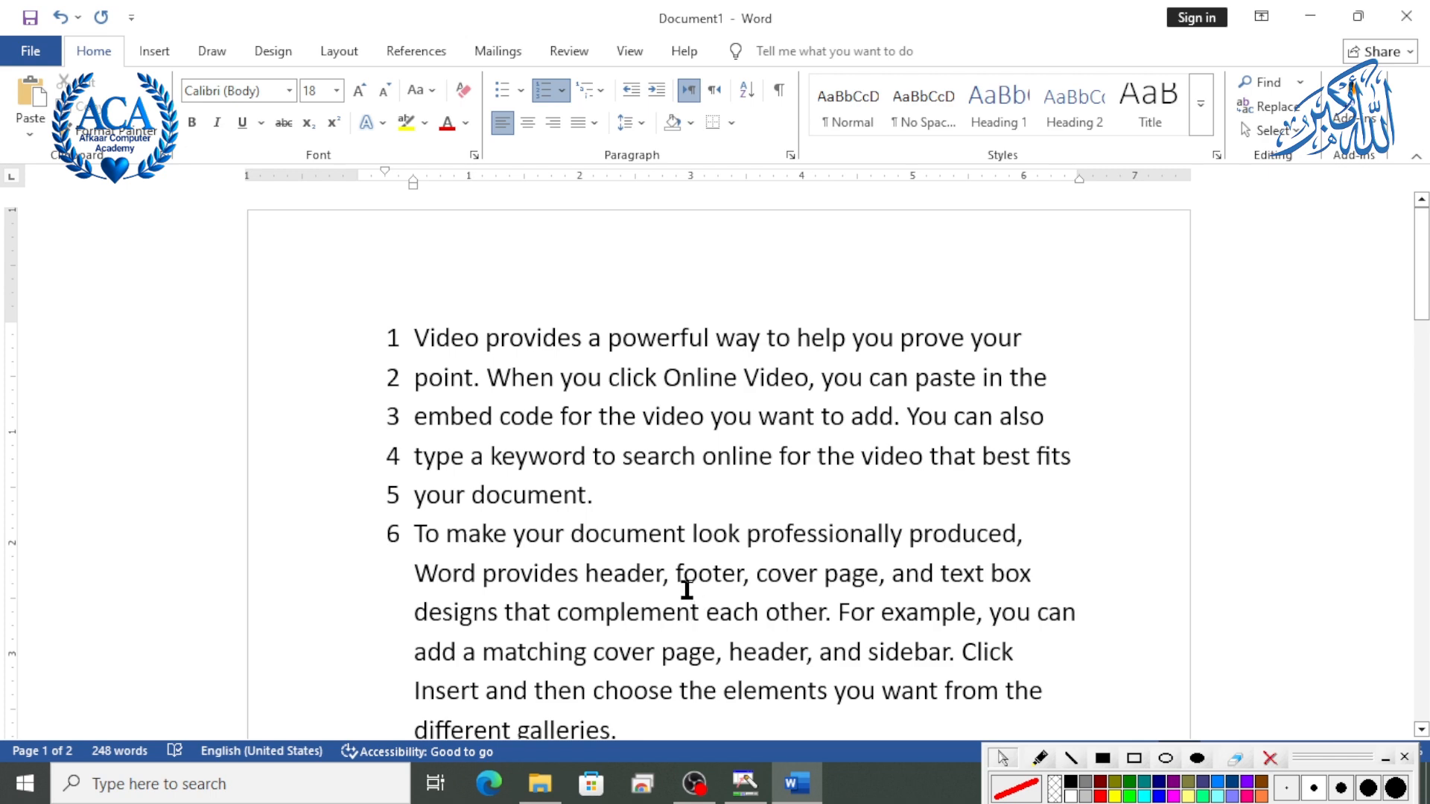
Select the whole document and reapply the plain 1, 2, 3 number format.
{"action": "key", "text": "ctrl+a"}
{"action": "left_click", "coordinate": [563, 92]}
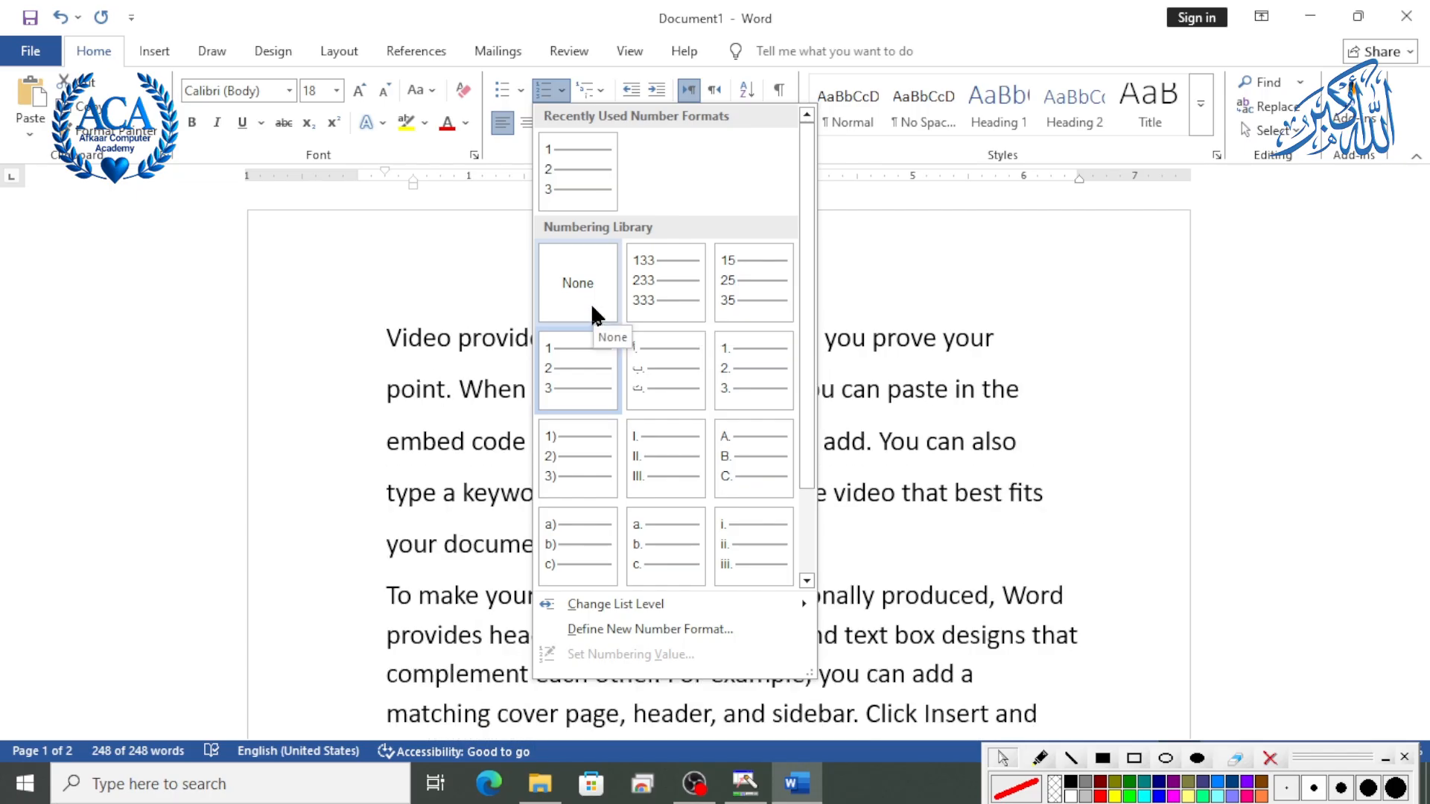
{"action": "left_click", "coordinate": [587, 386]}
{"action": "key", "text": "ctrl+a"}
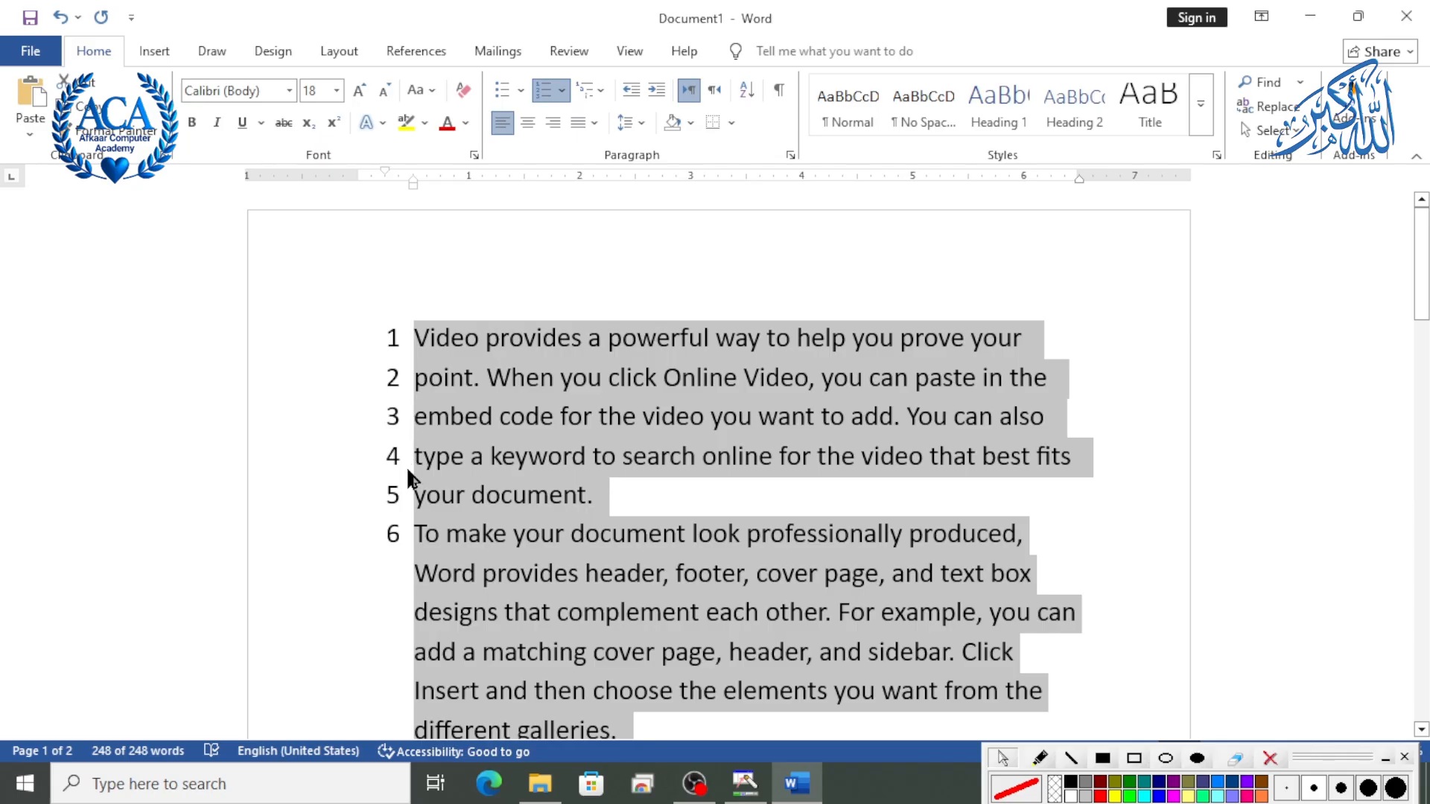
{"action": "left_click", "coordinate": [560, 91]}
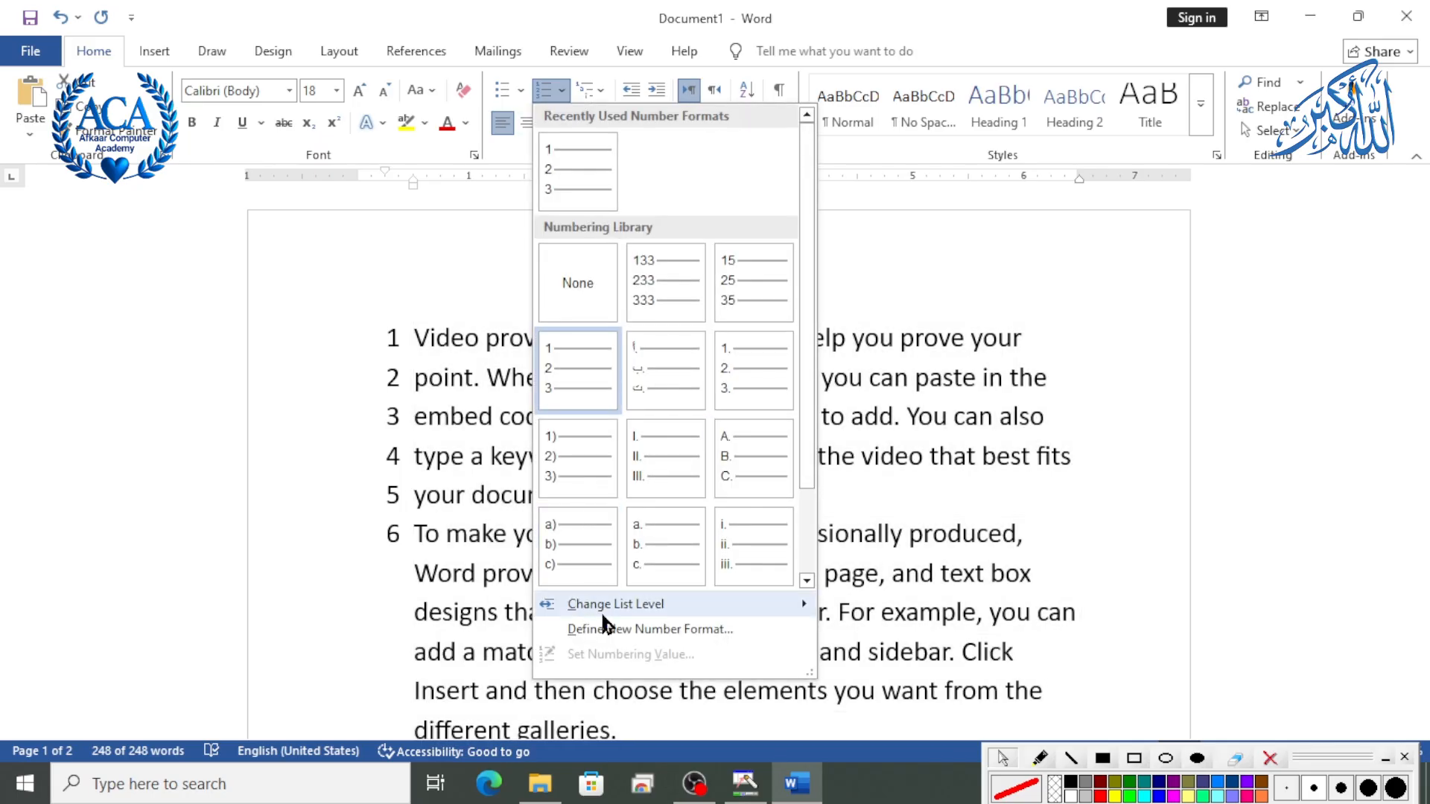
{"action": "mouse_move", "coordinate": [605, 607]}
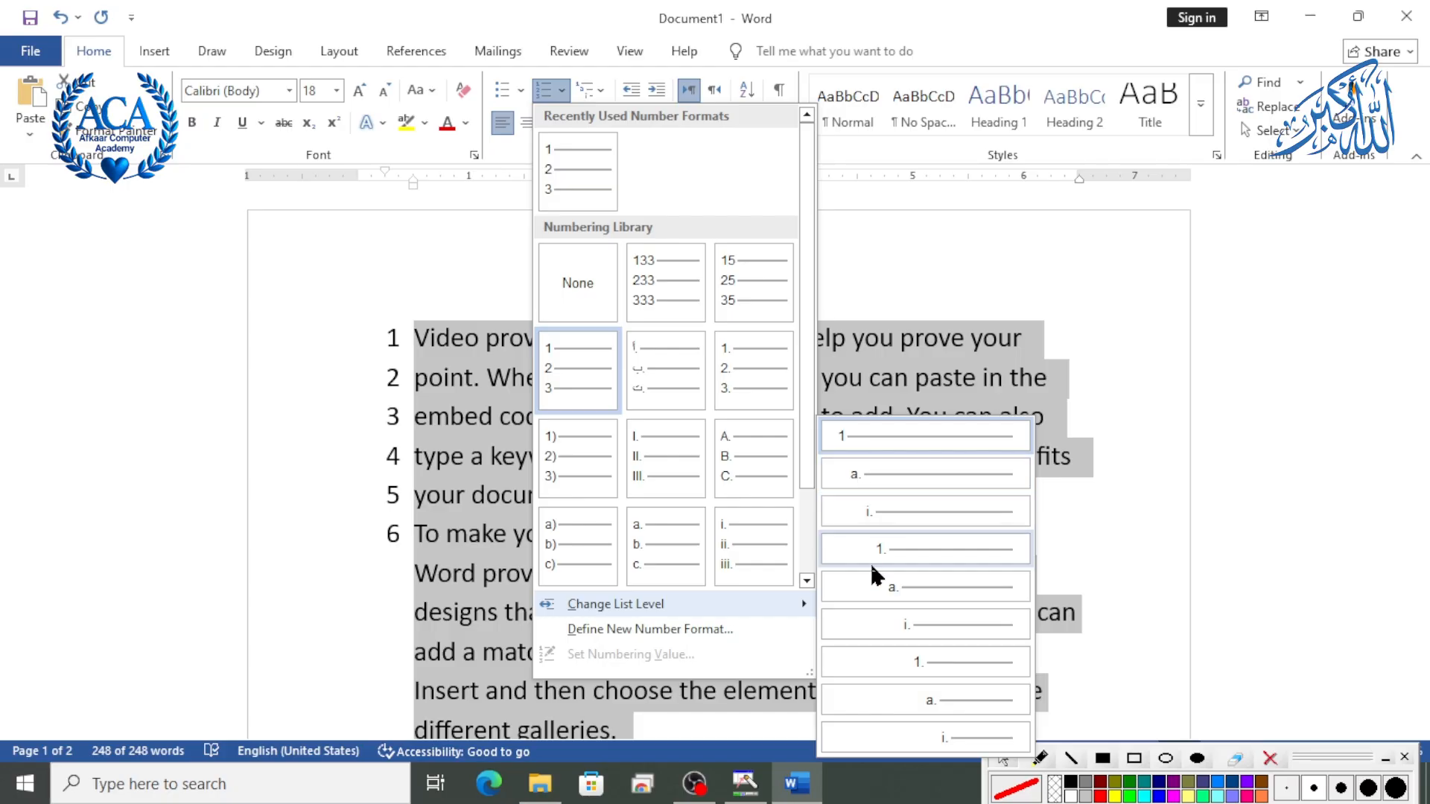
{"action": "left_click", "coordinate": [484, 528]}
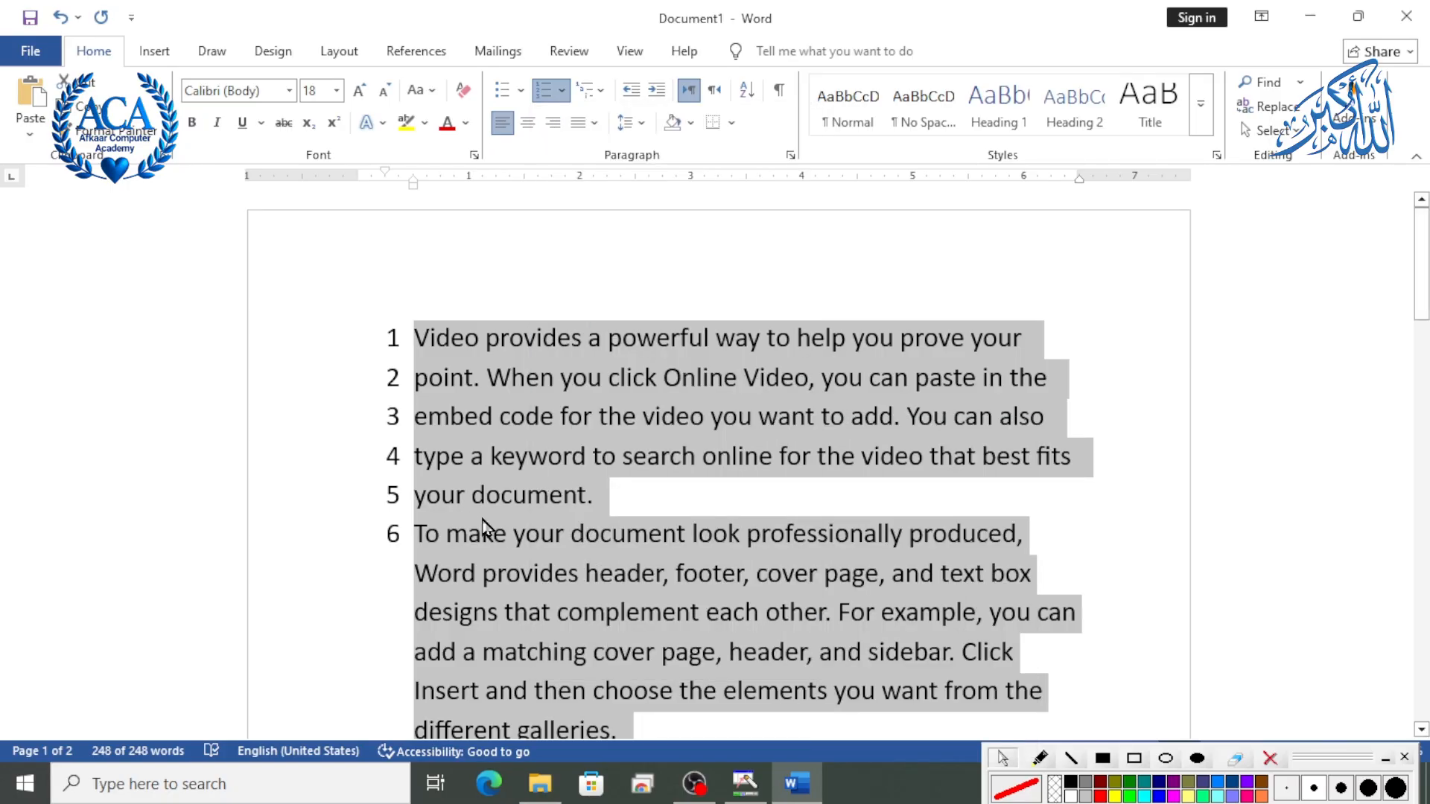
Select the first six numbered items and change their list level to the ninth level, i.
{"action": "left_click", "coordinate": [533, 540]}
{"action": "left_click_drag", "start_coordinate": [1037, 534], "coordinate": [390, 319]}
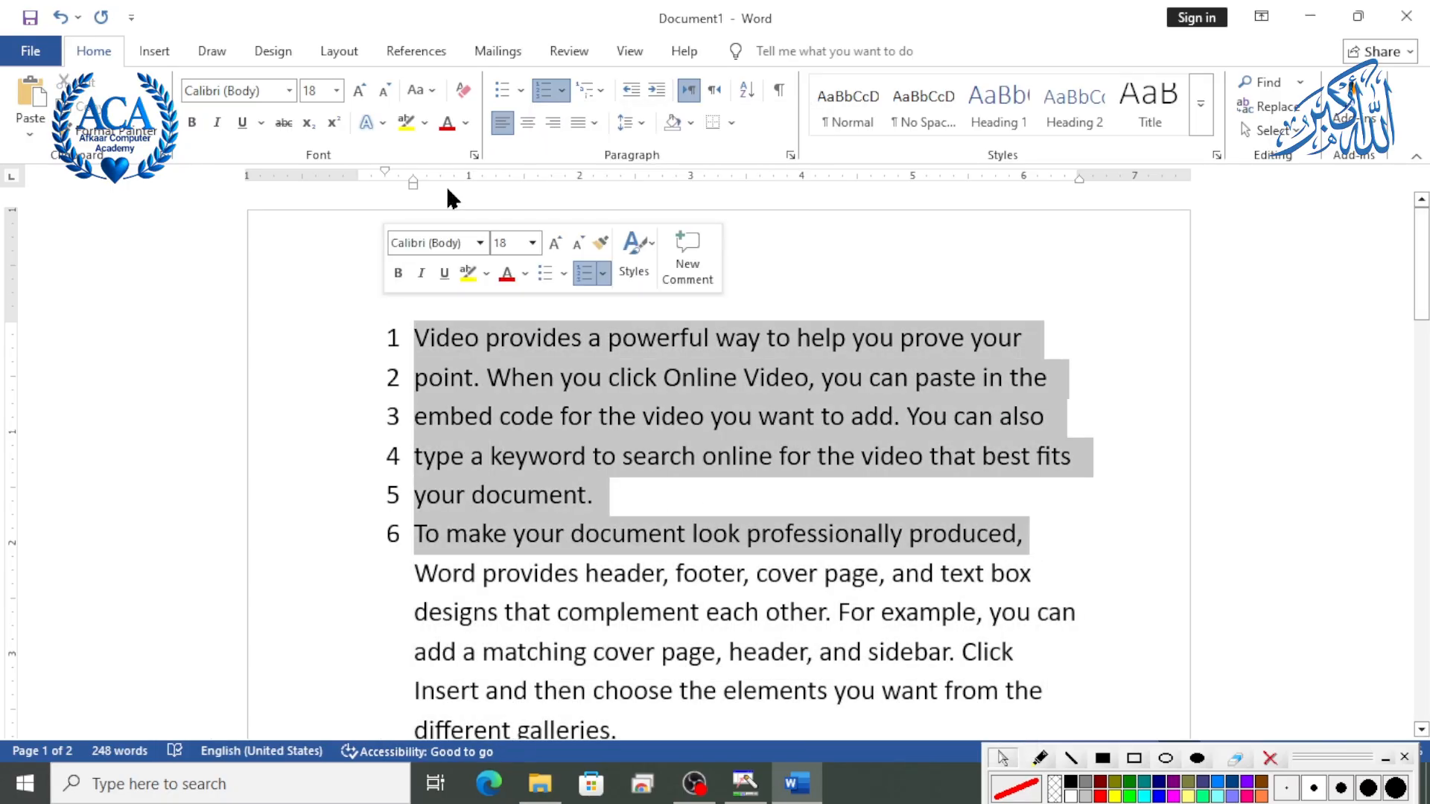
{"action": "left_click", "coordinate": [562, 91]}
{"action": "mouse_move", "coordinate": [589, 611]}
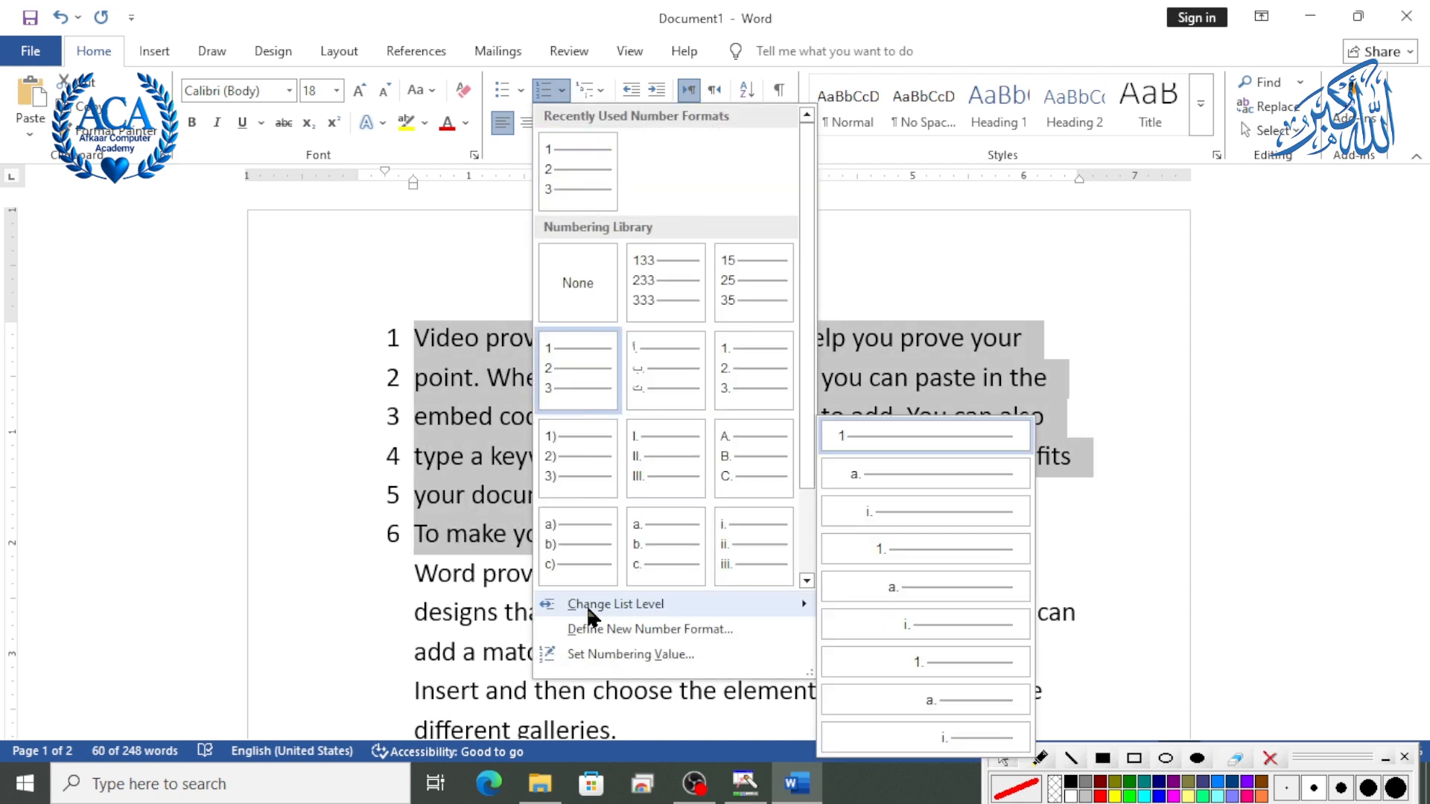
{"action": "left_click", "coordinate": [907, 735]}
Examine the indented ninth-level items and the numbering of the paragraphs that follow them.
{"action": "scroll", "coordinate": [897, 274], "scroll_direction": "down", "scroll_amount": 7}
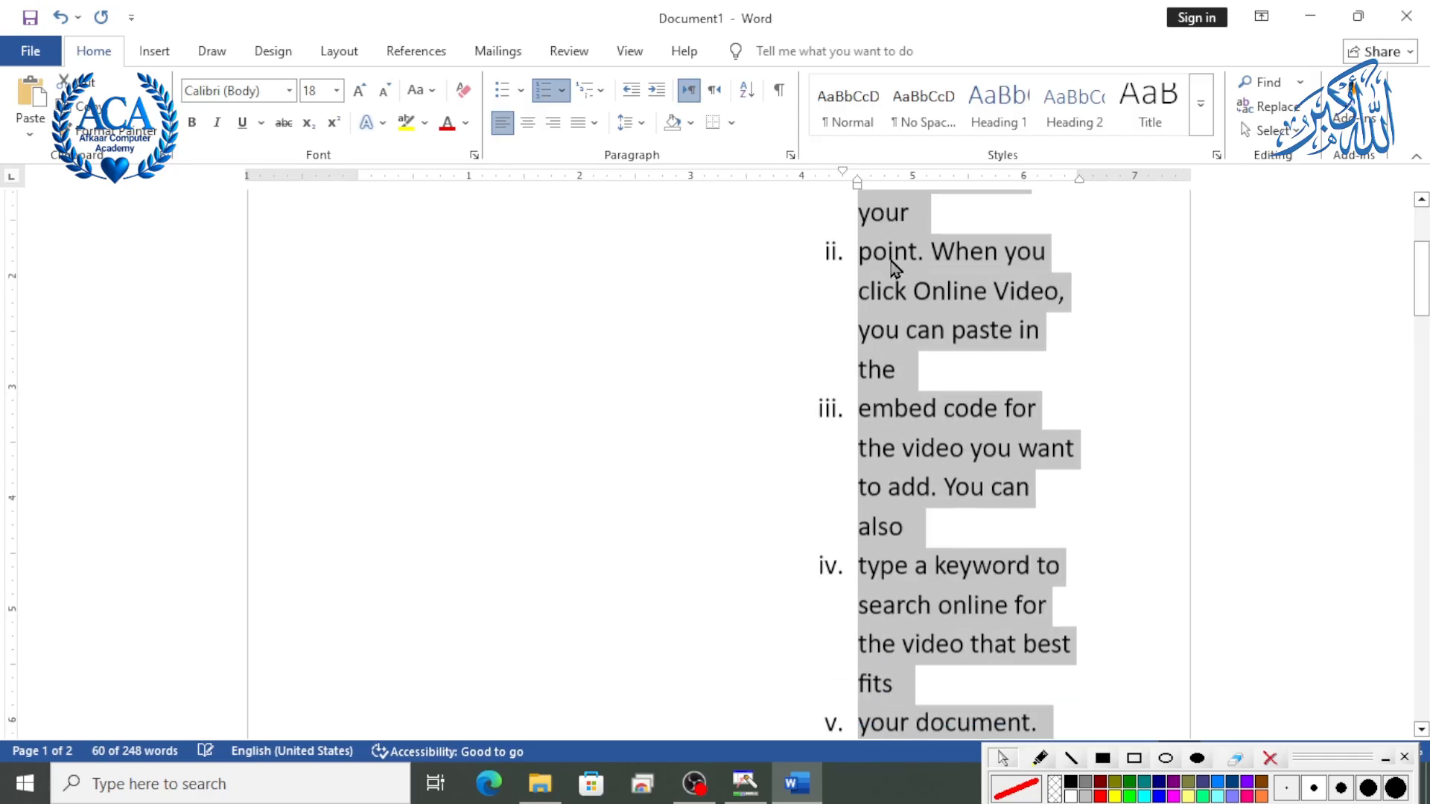
{"action": "scroll", "coordinate": [859, 301], "scroll_direction": "up", "scroll_amount": 1}
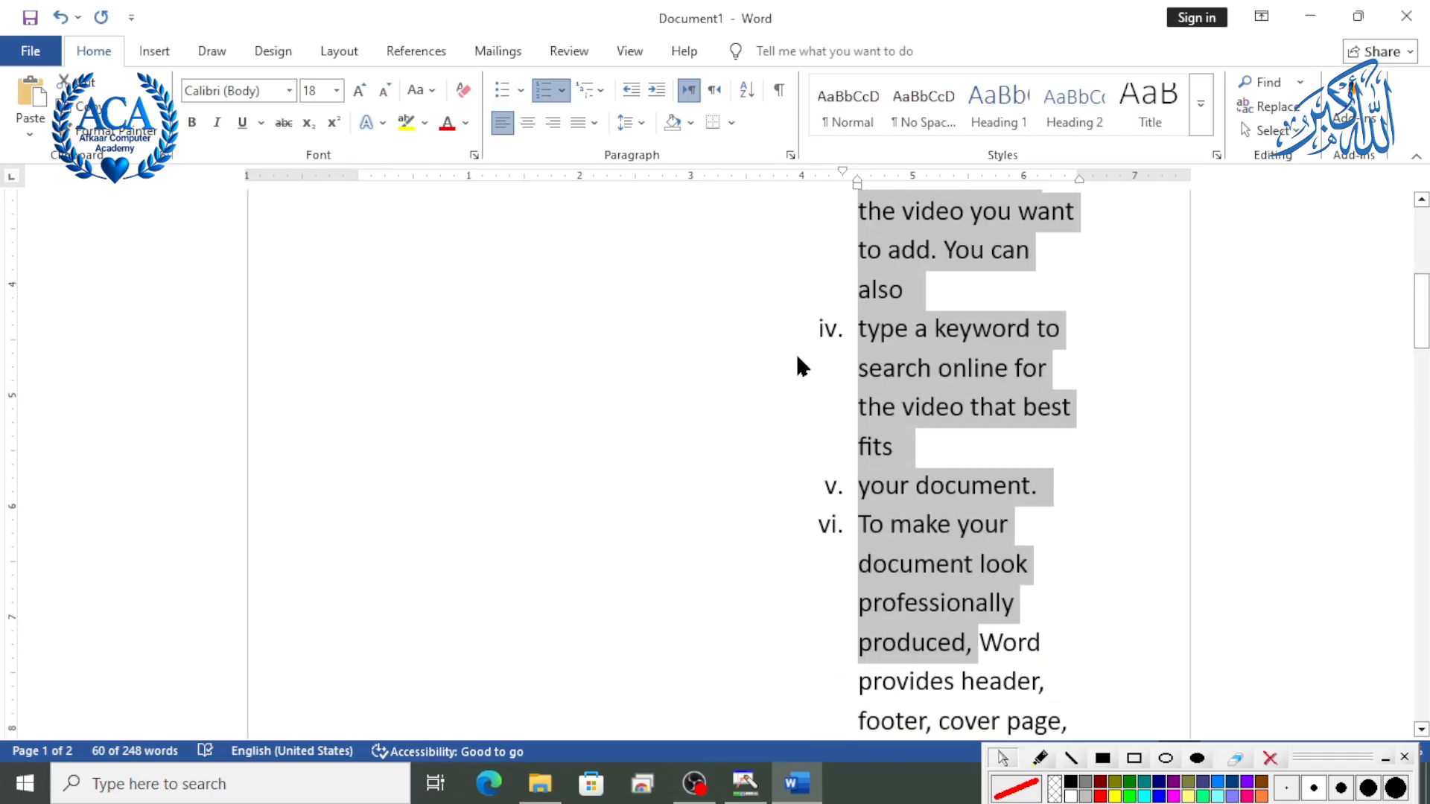
{"action": "right_click", "coordinate": [864, 447]}
{"action": "left_click", "coordinate": [633, 434]}
{"action": "scroll", "coordinate": [659, 417], "scroll_direction": "down", "scroll_amount": 5}
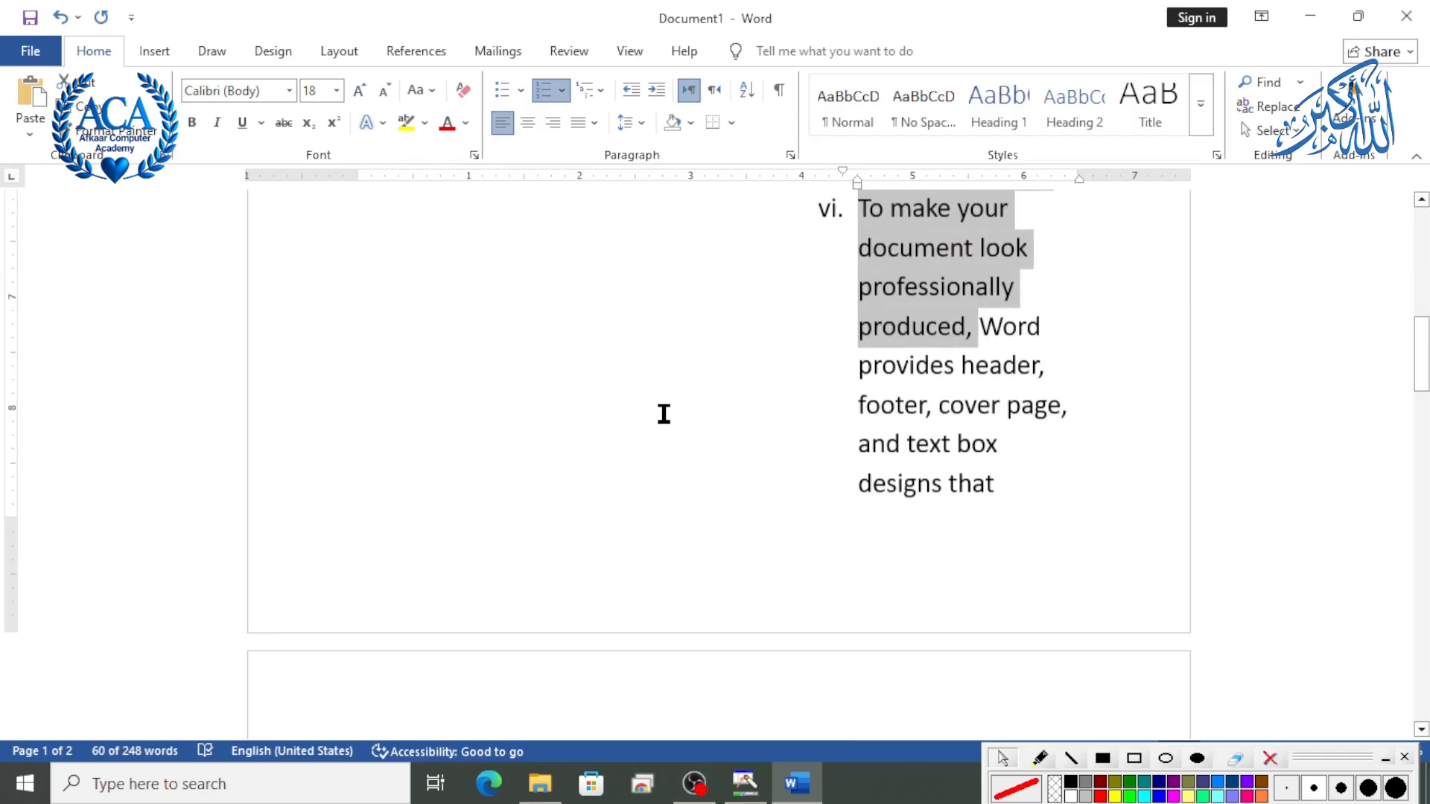
{"action": "scroll", "coordinate": [1009, 335], "scroll_direction": "down", "scroll_amount": 8}
{"action": "scroll", "coordinate": [405, 494], "scroll_direction": "up", "scroll_amount": 2}
{"action": "scroll", "coordinate": [477, 488], "scroll_direction": "down", "scroll_amount": 2}
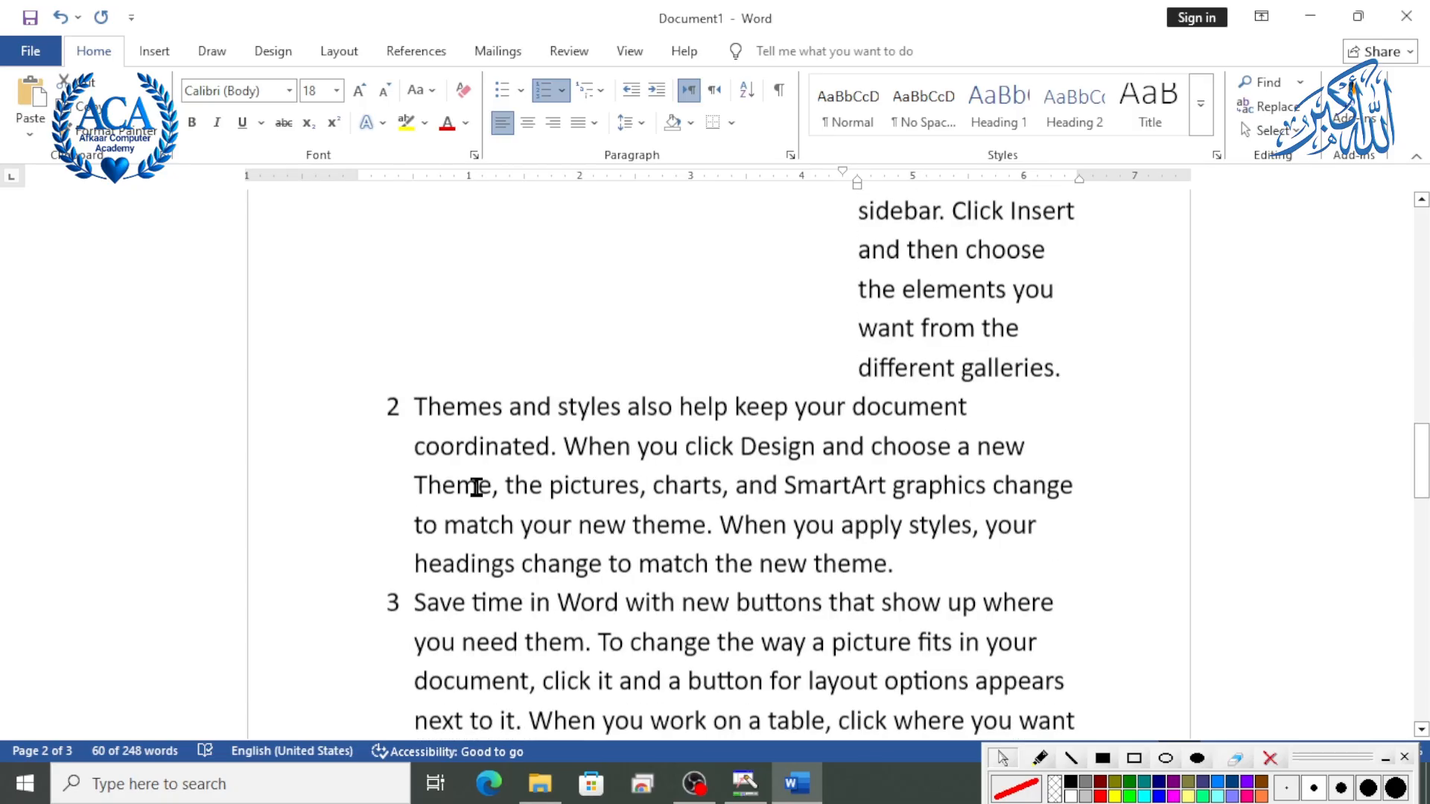
{"action": "scroll", "coordinate": [477, 488], "scroll_direction": "down", "scroll_amount": 1}
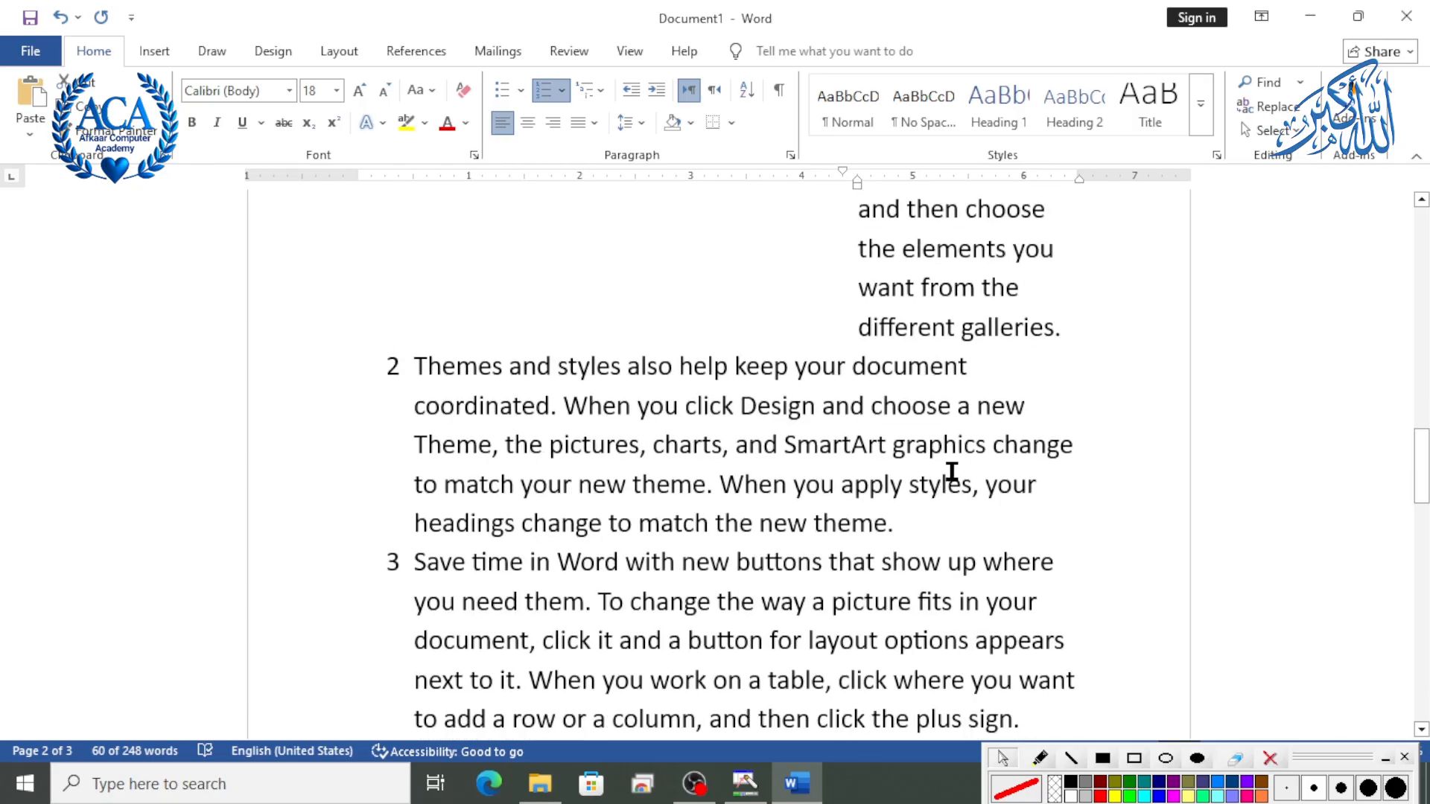
{"action": "scroll", "coordinate": [931, 465], "scroll_direction": "up", "scroll_amount": 2}
Select the first six items completely and return them to the first list level, numbered 1, 2, 3.
{"action": "left_click_drag", "start_coordinate": [1066, 541], "coordinate": [789, 75]}
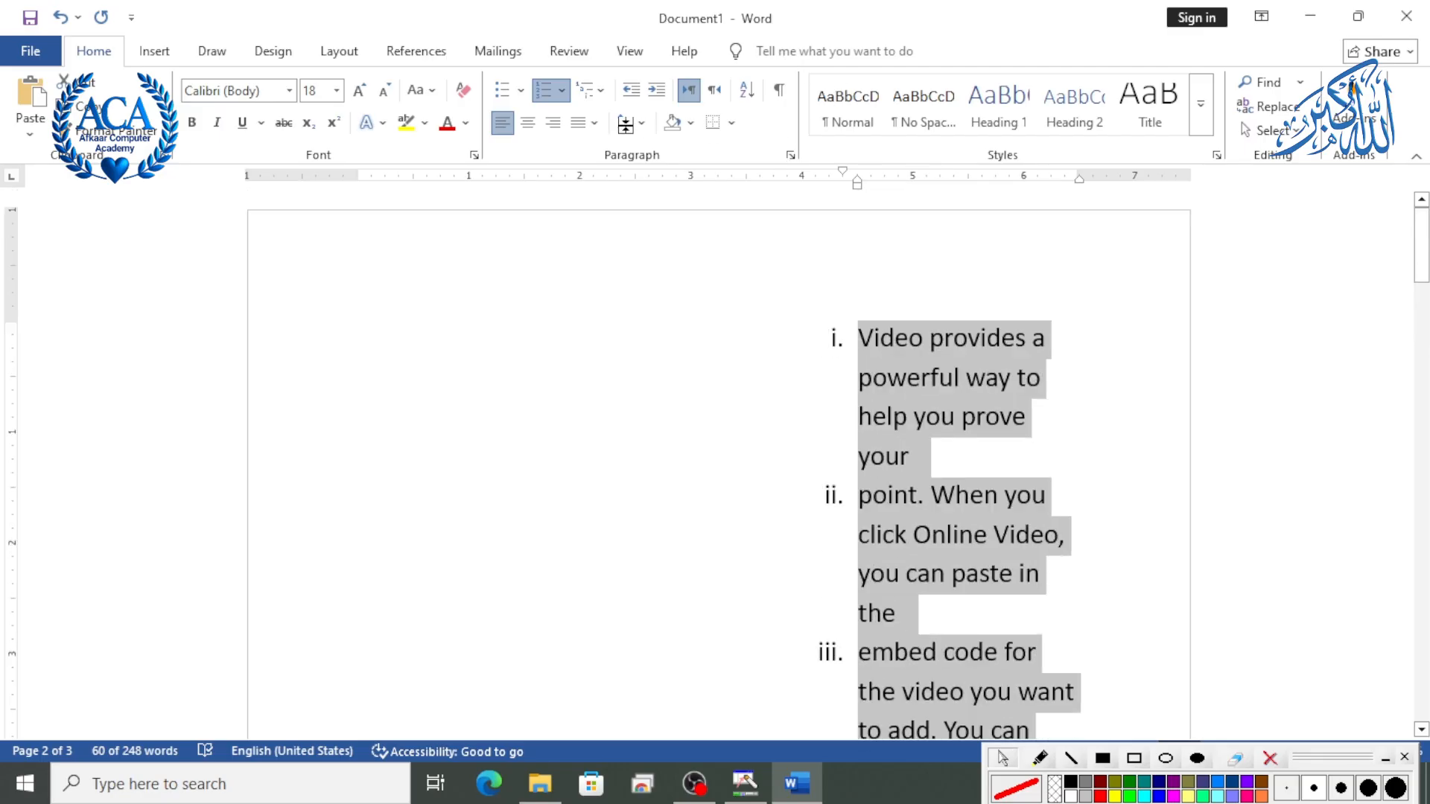
{"action": "left_click", "coordinate": [561, 91]}
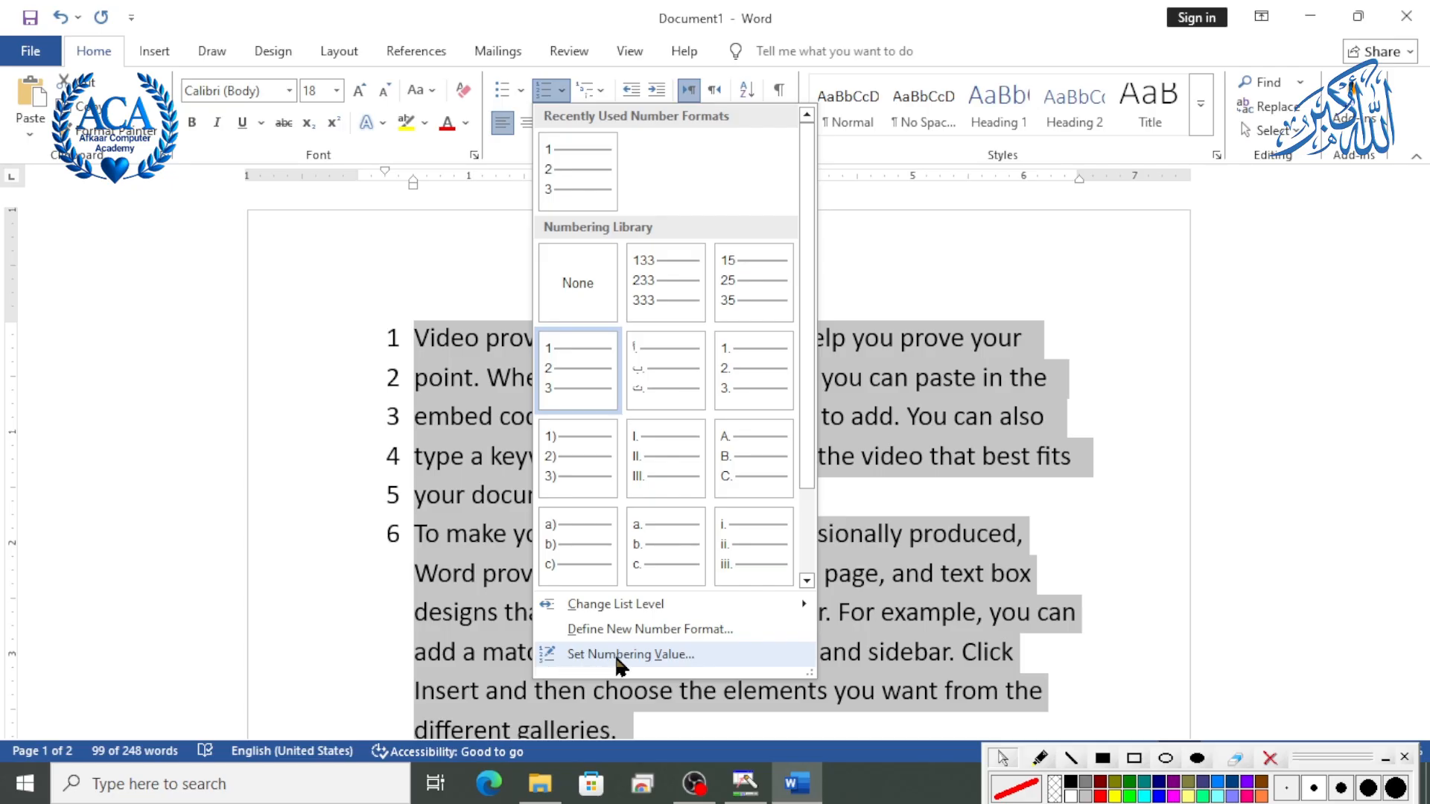
Start defining a new number format for the first six items and set its number style to A, B, C.
{"action": "left_click", "coordinate": [657, 631]}
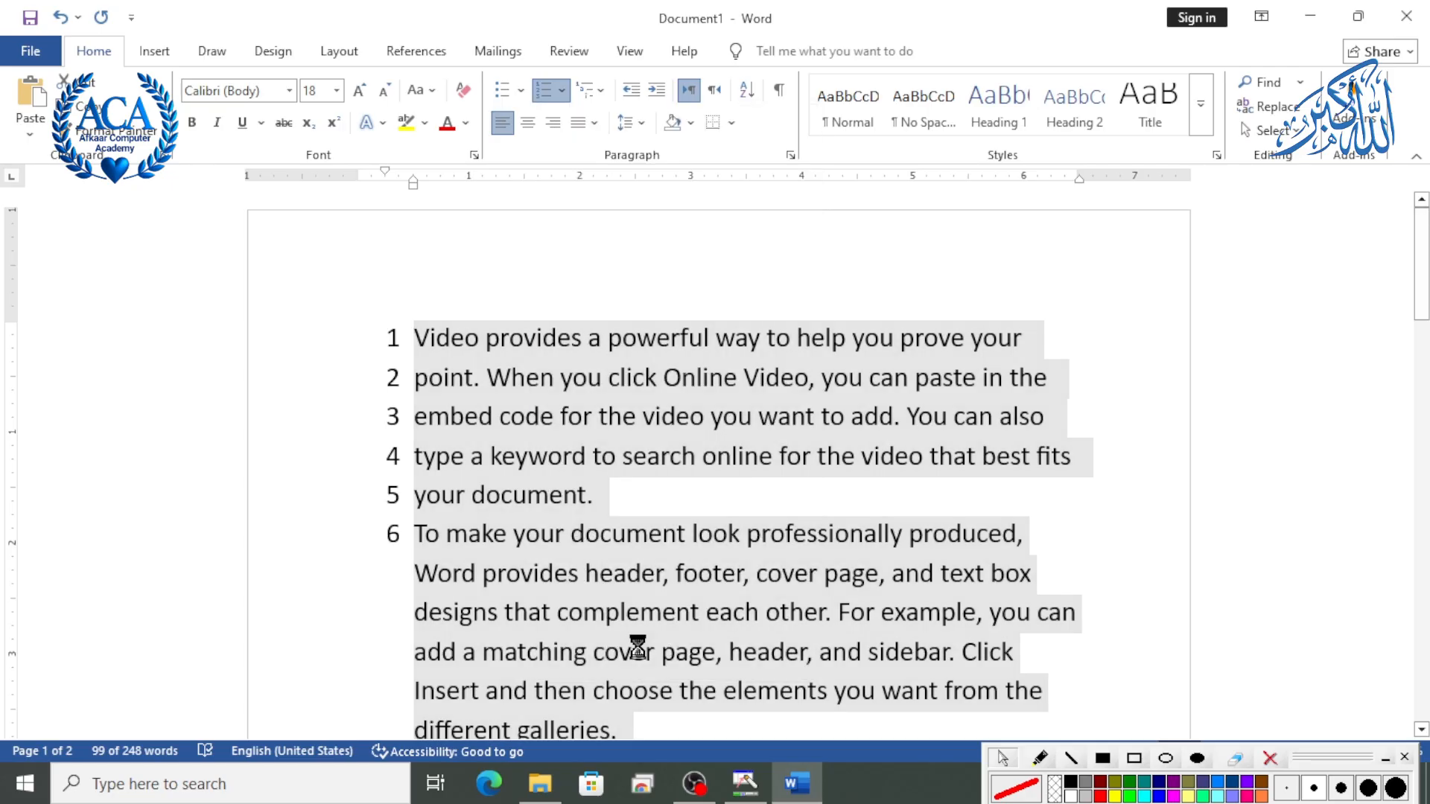
{"action": "left_click_drag", "start_coordinate": [983, 146], "coordinate": [1019, 110]}
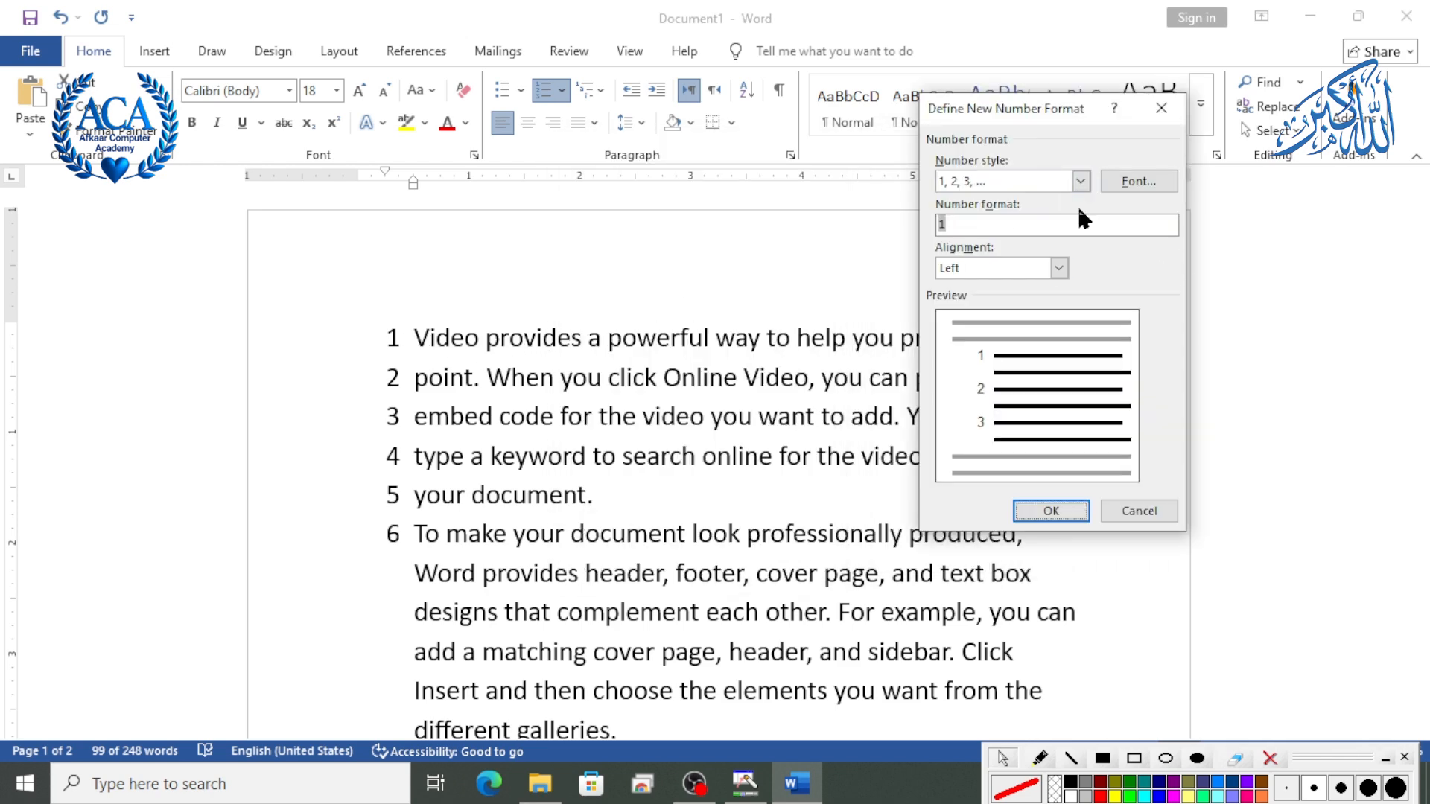
{"action": "left_click", "coordinate": [1081, 182]}
{"action": "scroll", "coordinate": [976, 257], "scroll_direction": "down", "scroll_amount": 2}
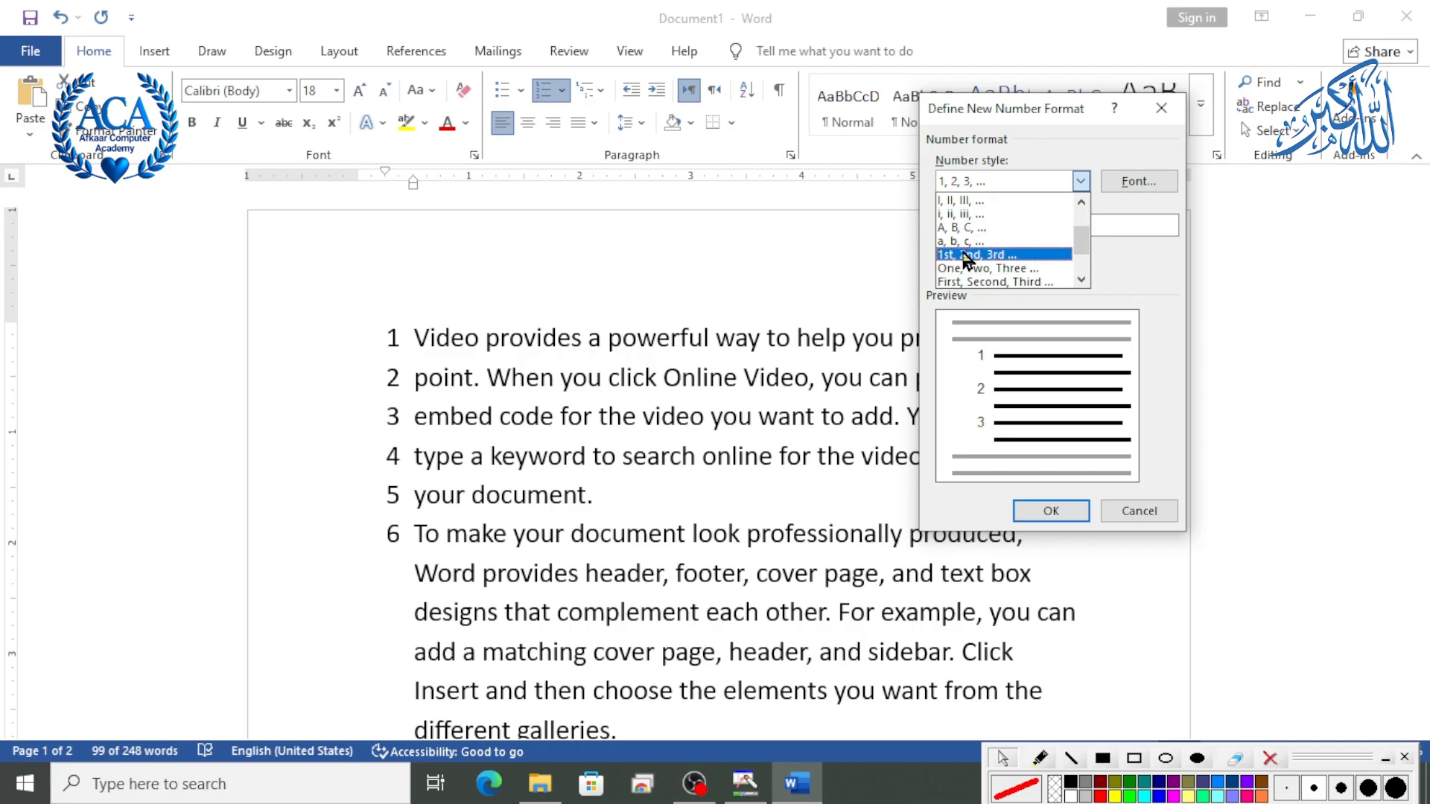
{"action": "scroll", "coordinate": [964, 252], "scroll_direction": "down", "scroll_amount": 1}
{"action": "scroll", "coordinate": [968, 257], "scroll_direction": "up", "scroll_amount": 4}
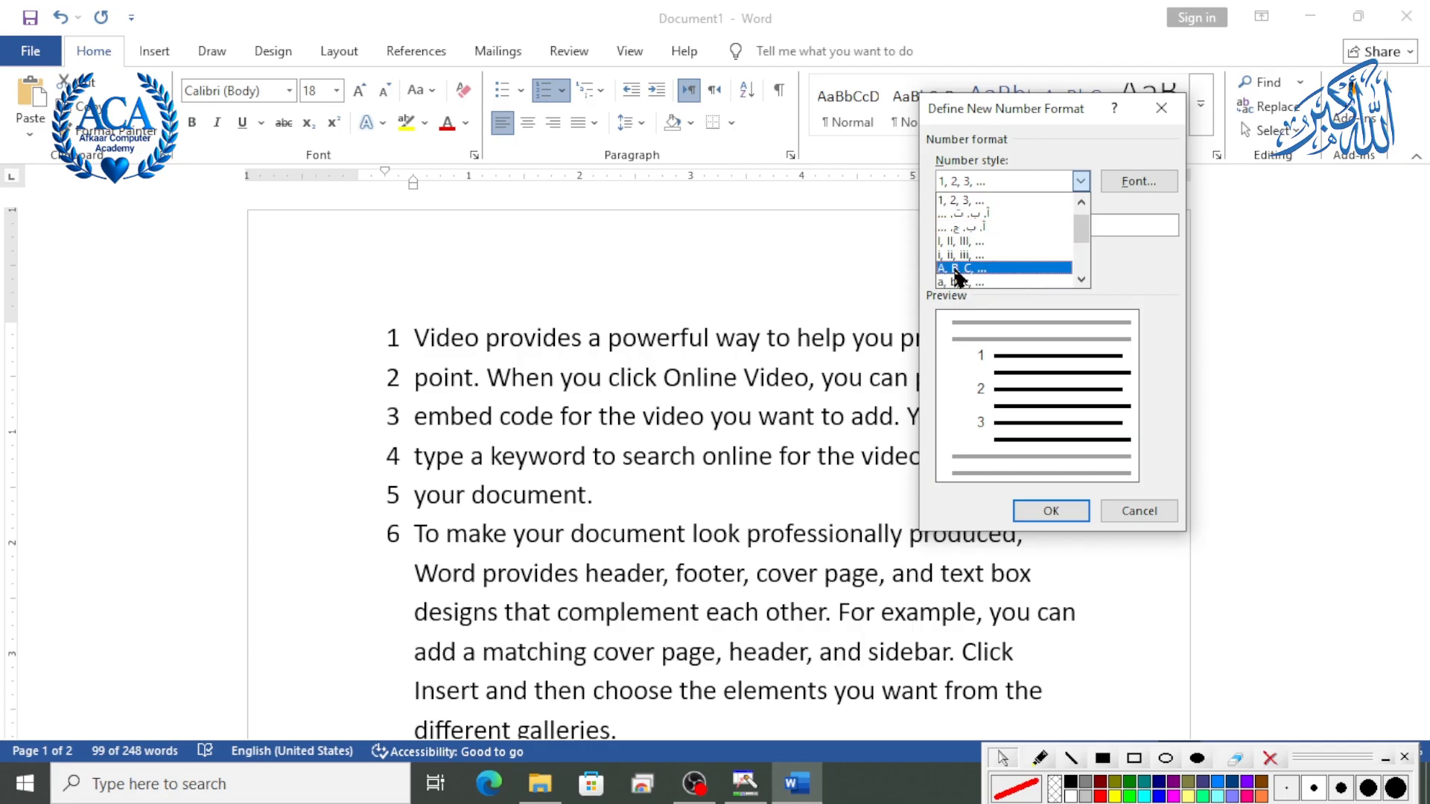
{"action": "left_click", "coordinate": [957, 270]}
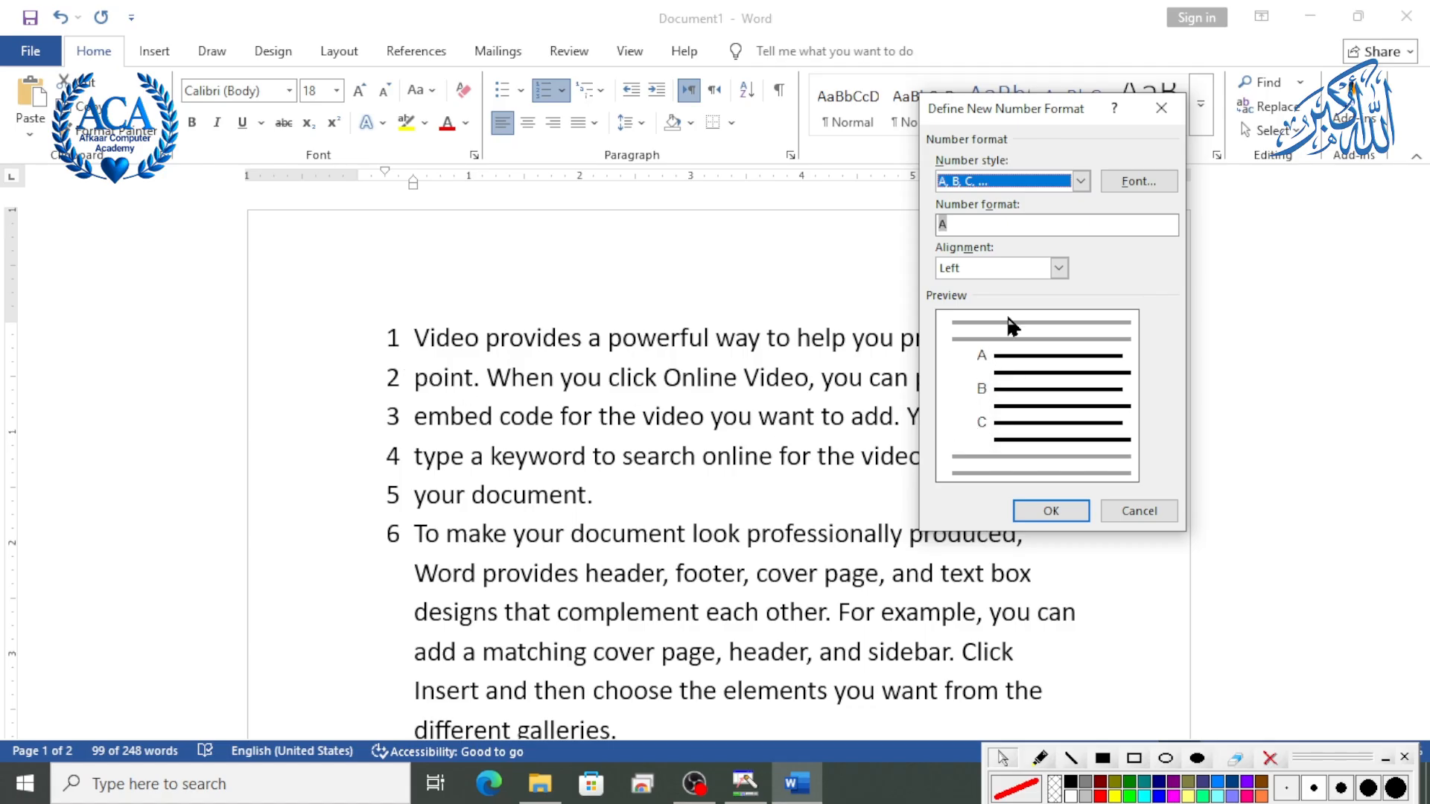
Change the new format's number style to a, b, c and view its font settings without altering them.
{"action": "left_click", "coordinate": [1080, 181]}
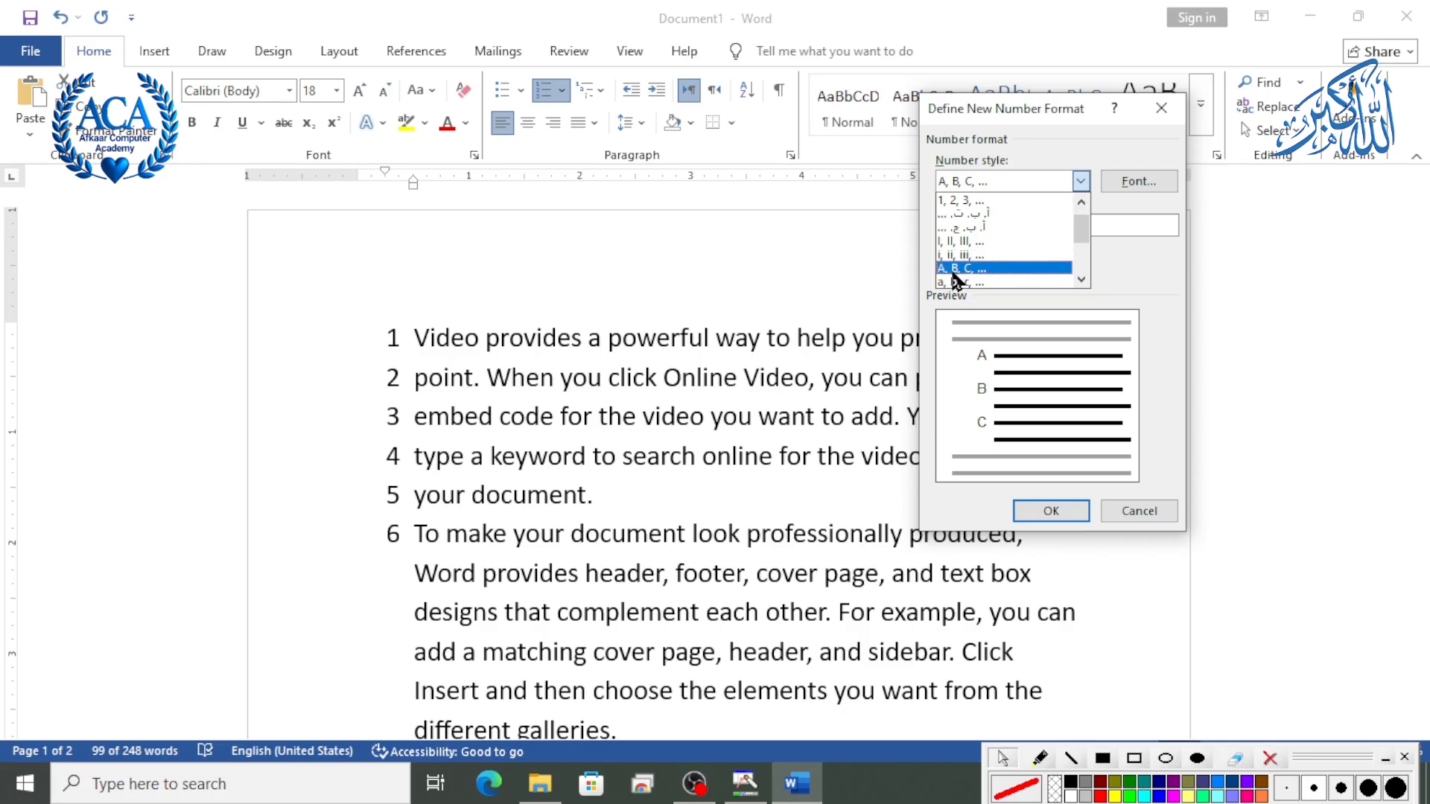
{"action": "left_click", "coordinate": [955, 269]}
{"action": "left_click", "coordinate": [1080, 181]}
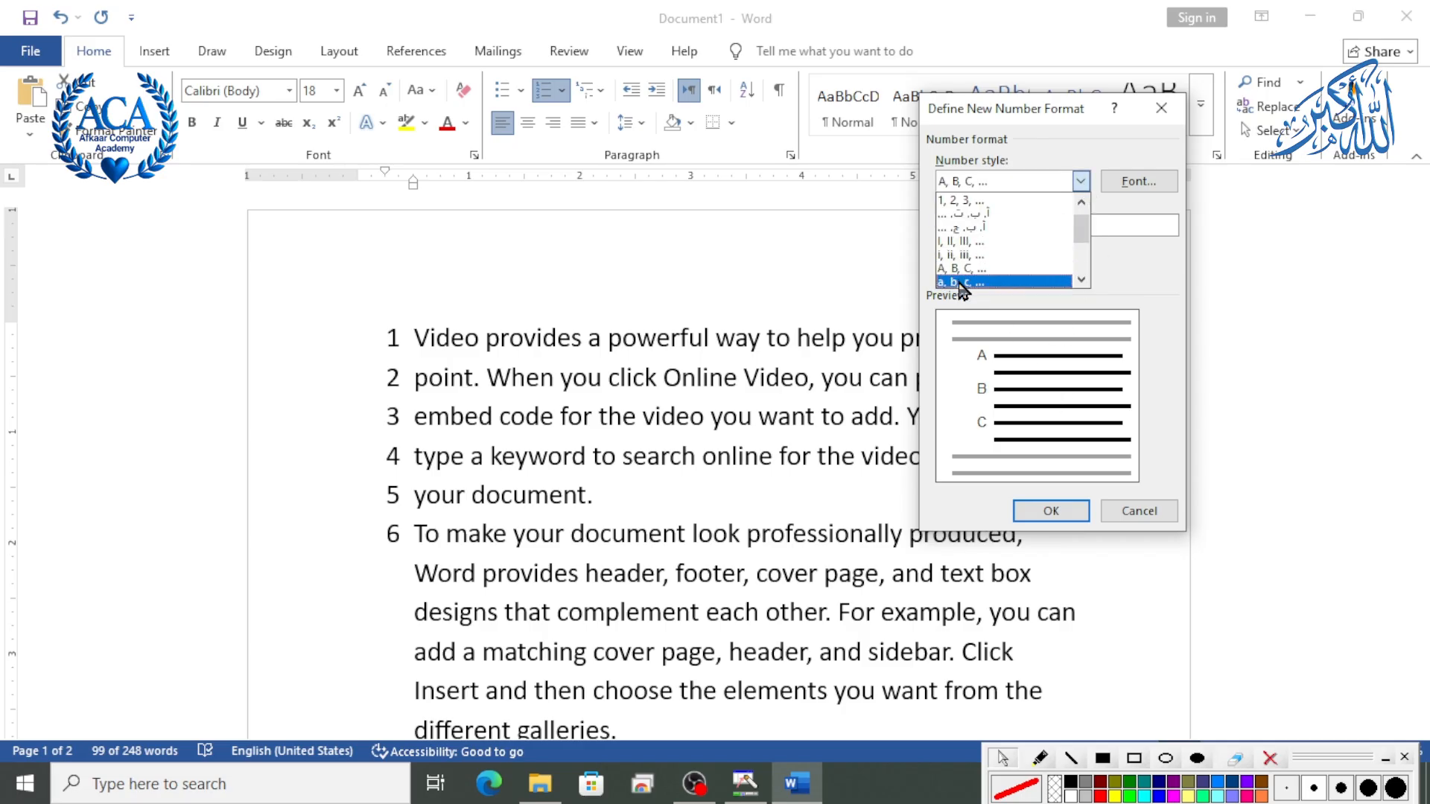
{"action": "left_click", "coordinate": [962, 283]}
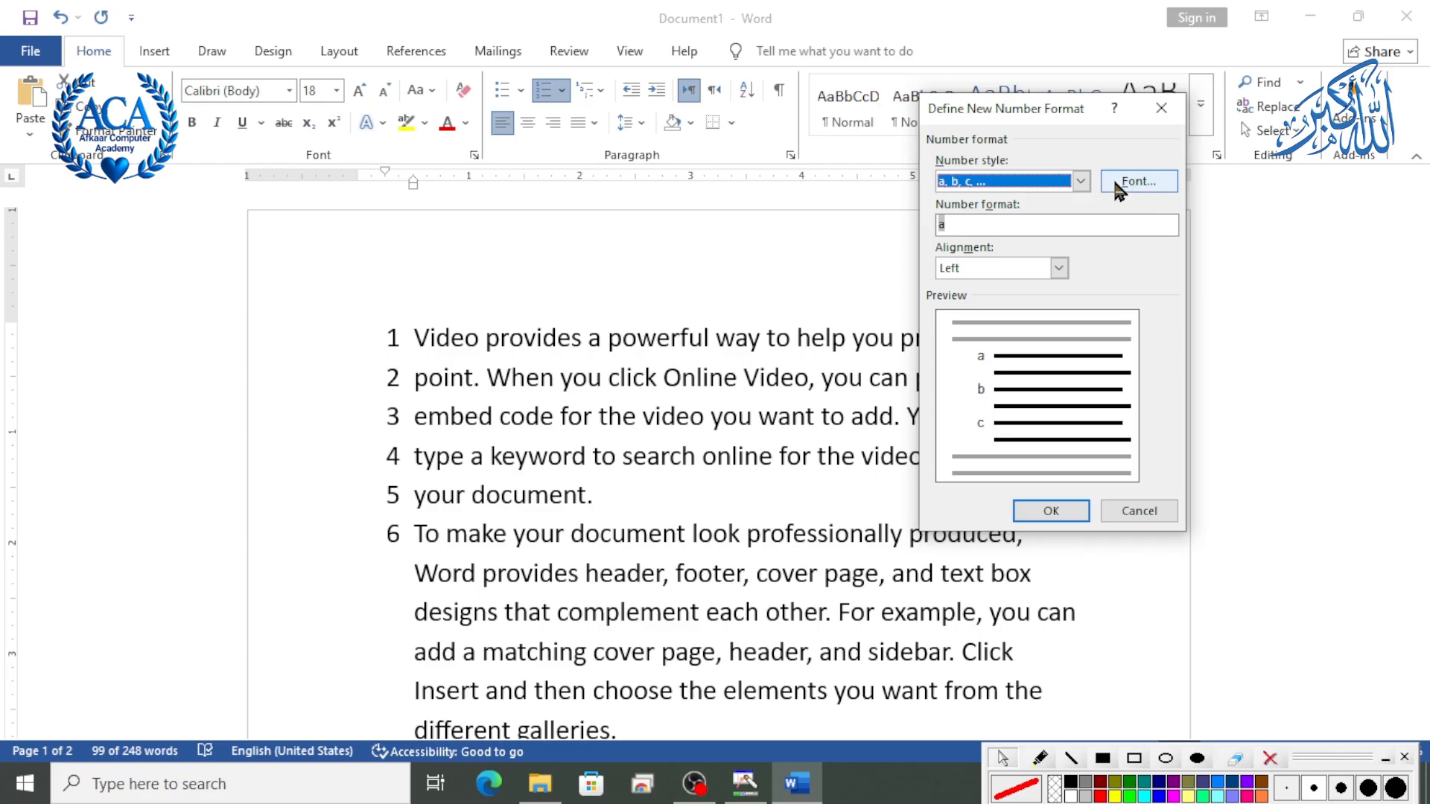
{"action": "left_click", "coordinate": [1132, 183]}
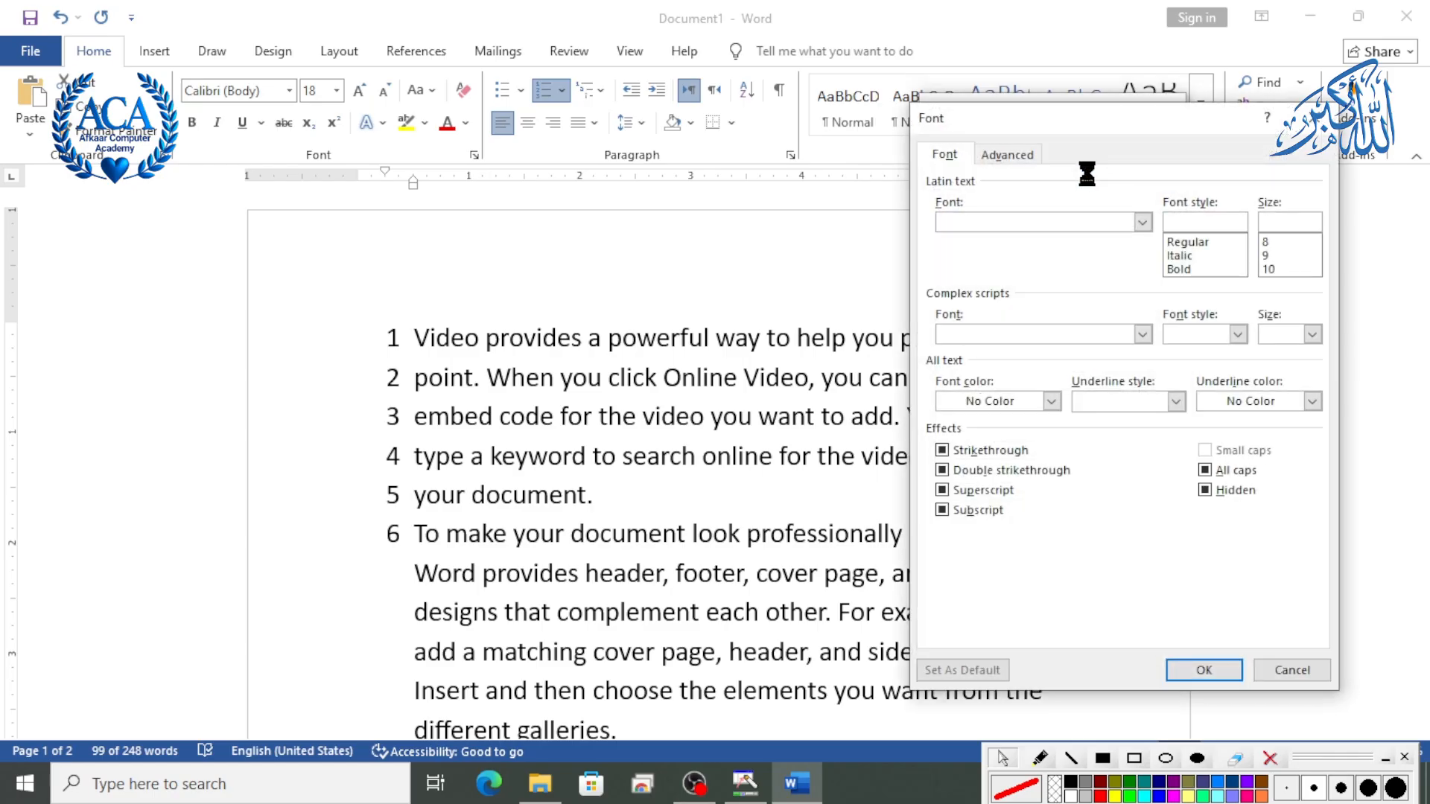
{"action": "left_click", "coordinate": [1317, 117]}
Define a new number format with the 1, 2, 3 style and a 0 added after the number, and apply it to the list.
{"action": "left_click", "coordinate": [1060, 268]}
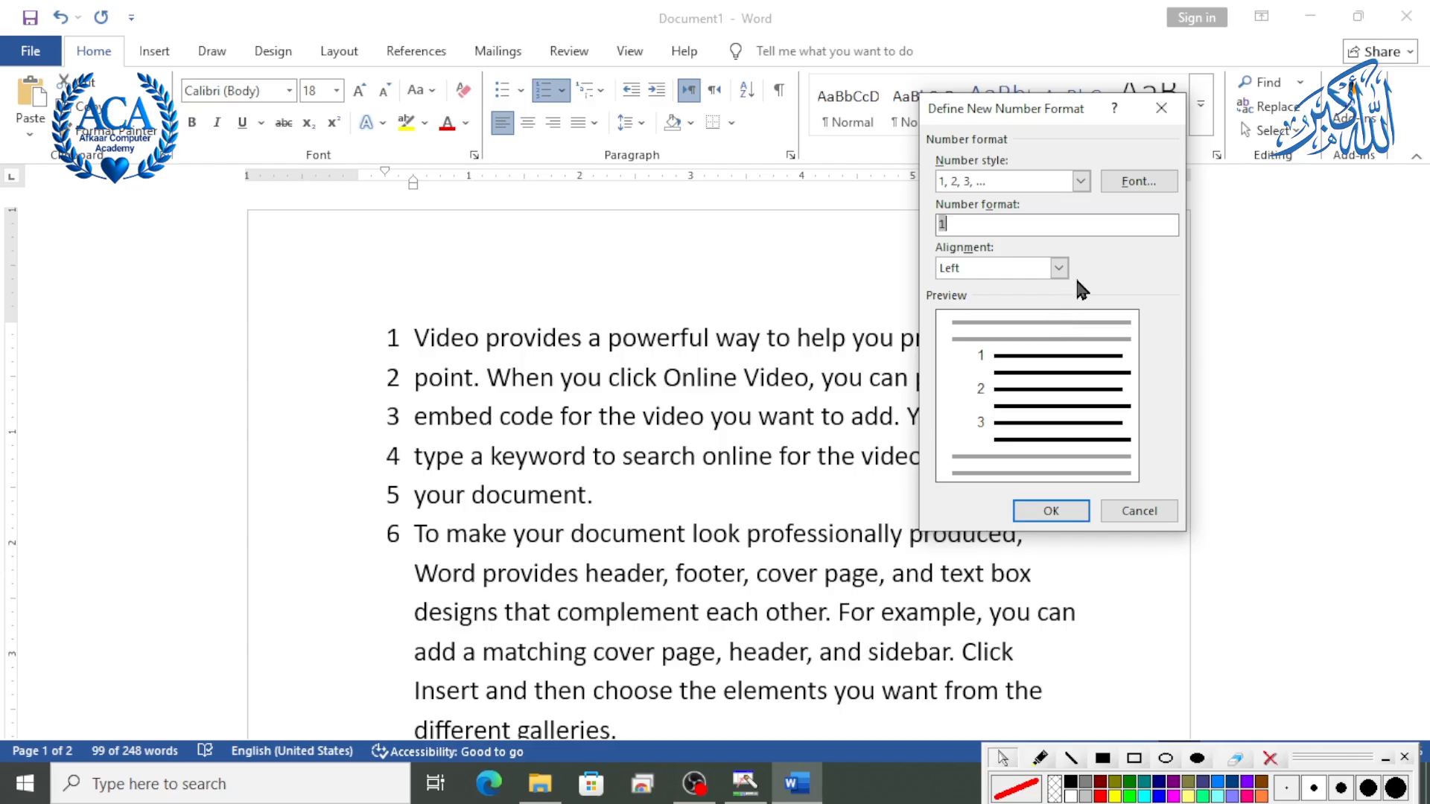
{"action": "left_click", "coordinate": [974, 182]}
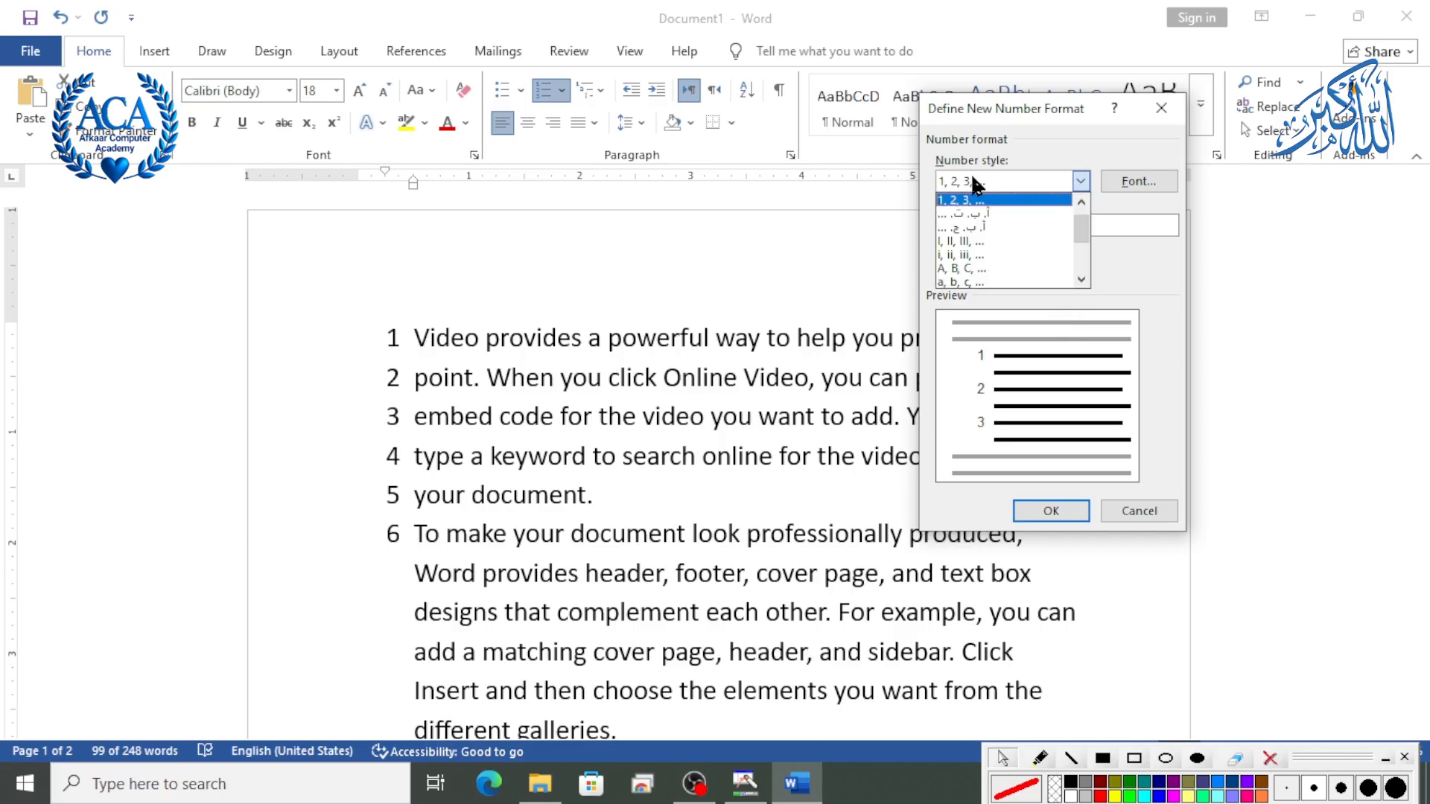
{"action": "left_click", "coordinate": [976, 182]}
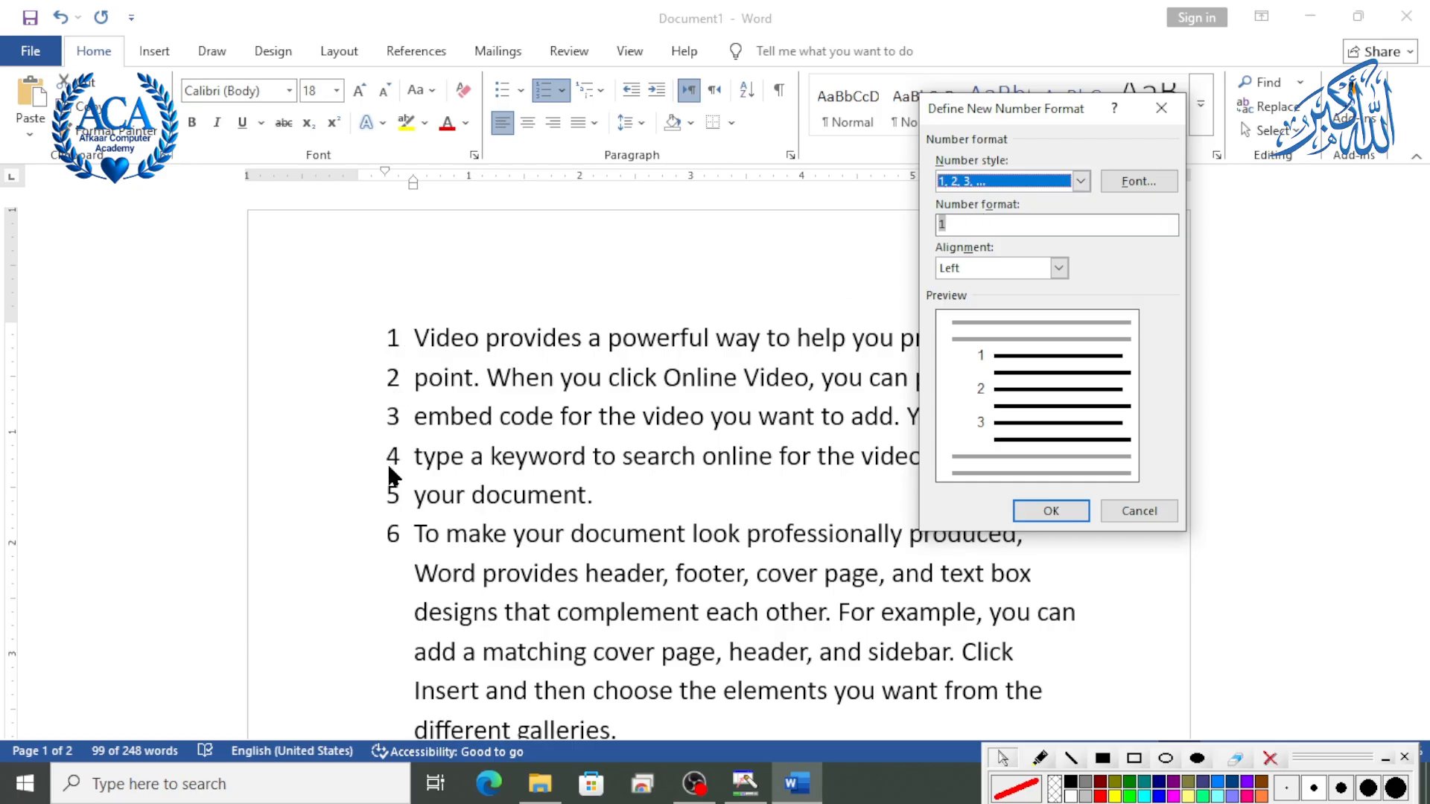
{"action": "left_click", "coordinate": [951, 232]}
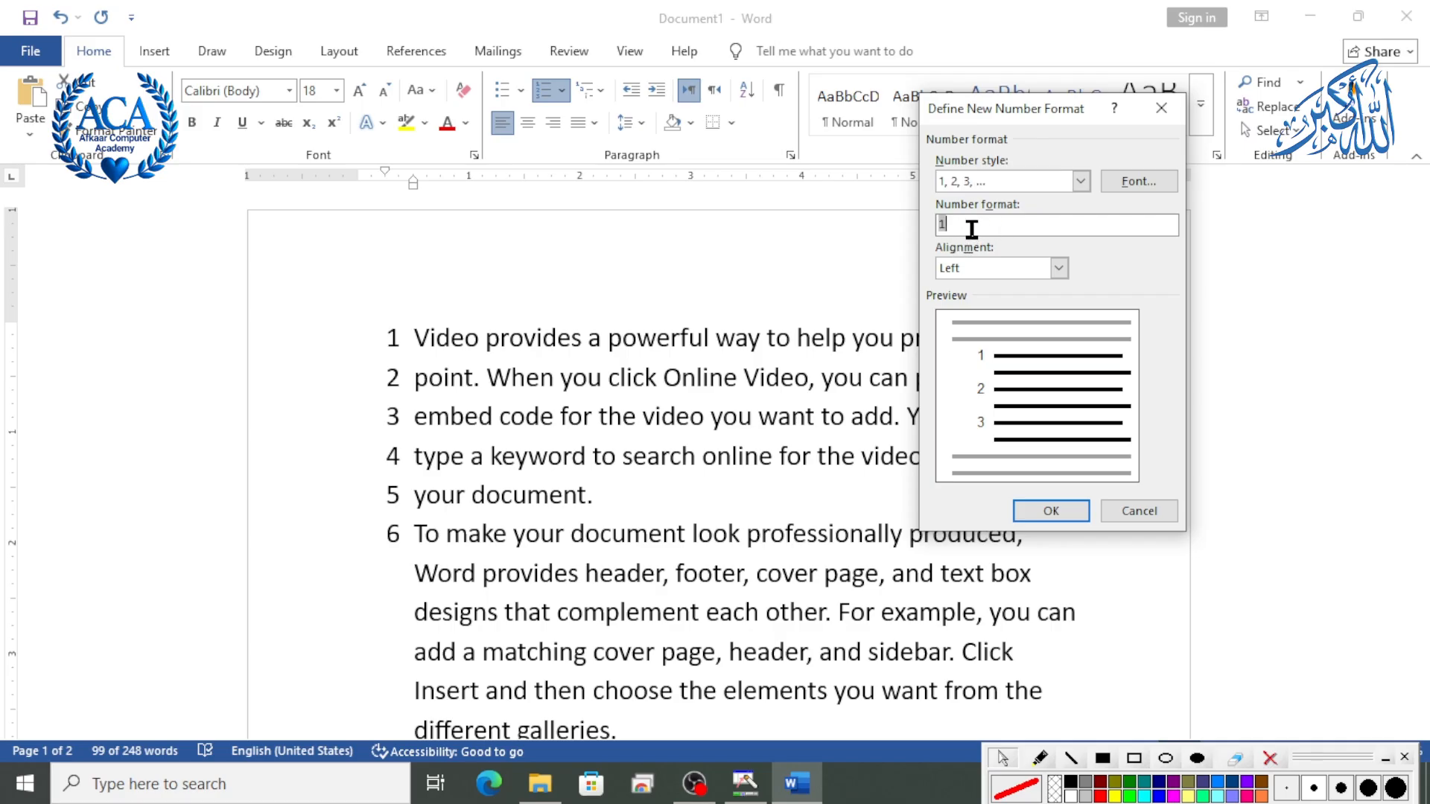
{"action": "type", "text": "0"}
{"action": "left_click", "coordinate": [1070, 511]}
{"action": "scroll", "coordinate": [428, 330], "scroll_direction": "down", "scroll_amount": 1}
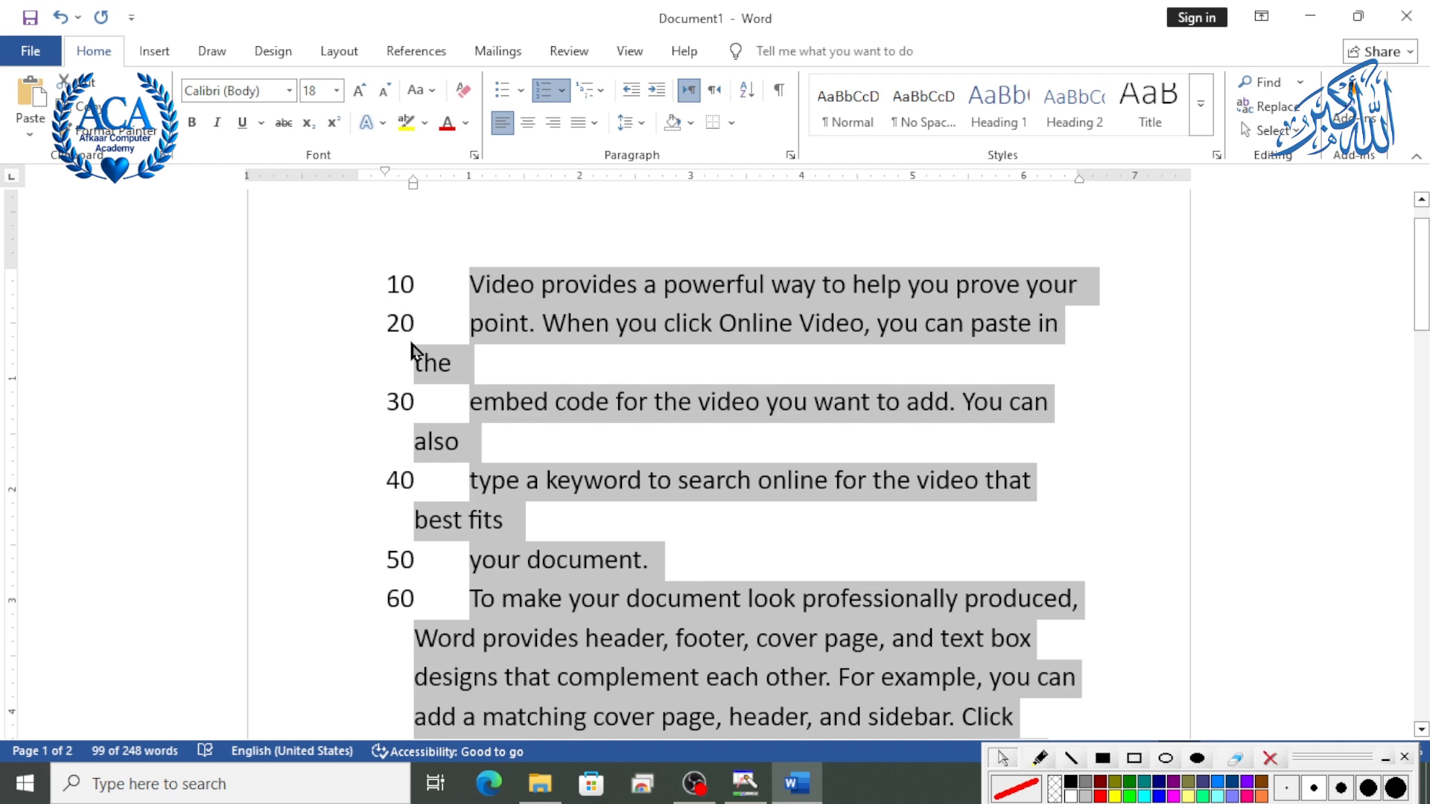
{"action": "scroll", "coordinate": [397, 586], "scroll_direction": "down", "scroll_amount": 5}
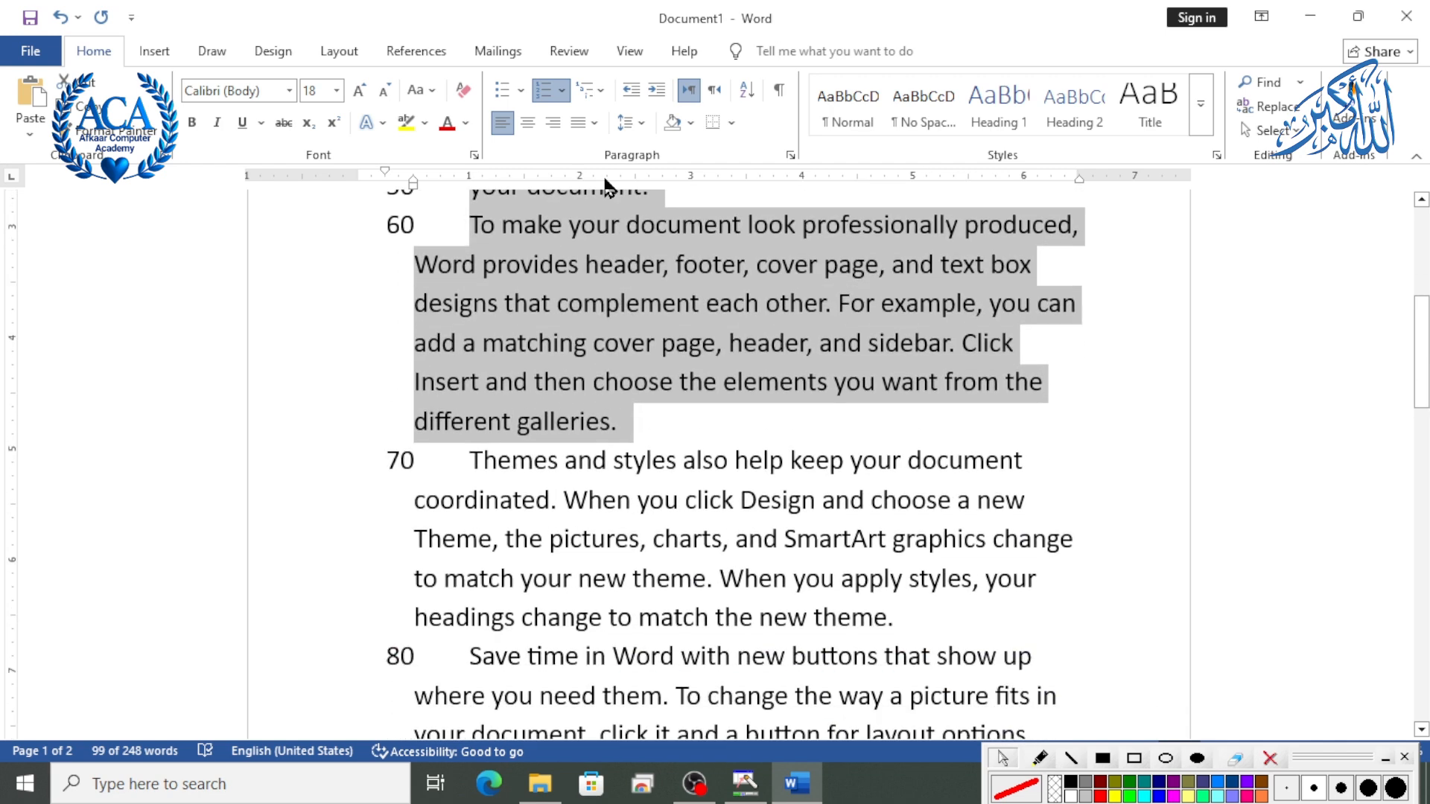
Define a new number format for the list with the 1, 2, 3 style and a 5 after the number.
{"action": "left_click", "coordinate": [561, 90]}
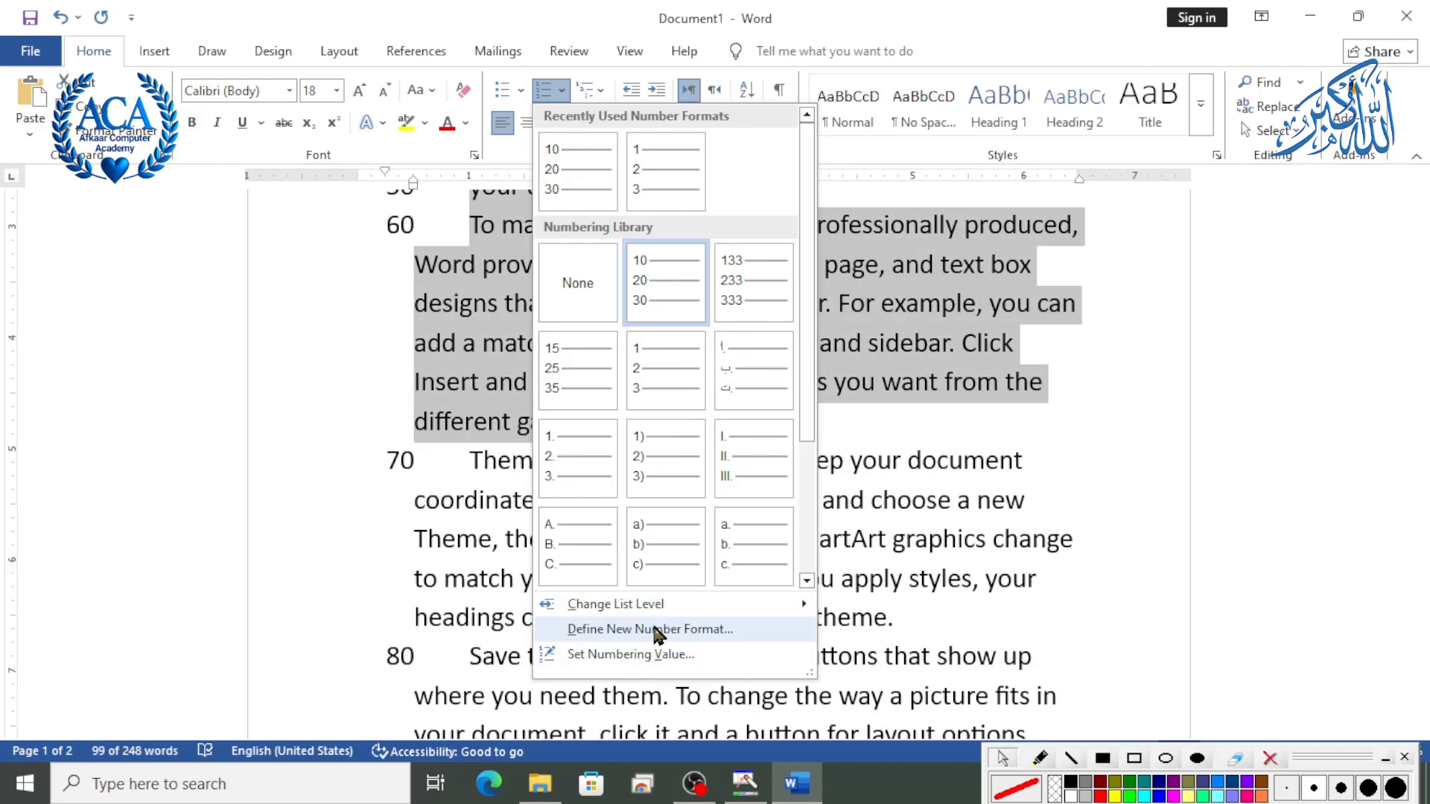
{"action": "left_click", "coordinate": [655, 630]}
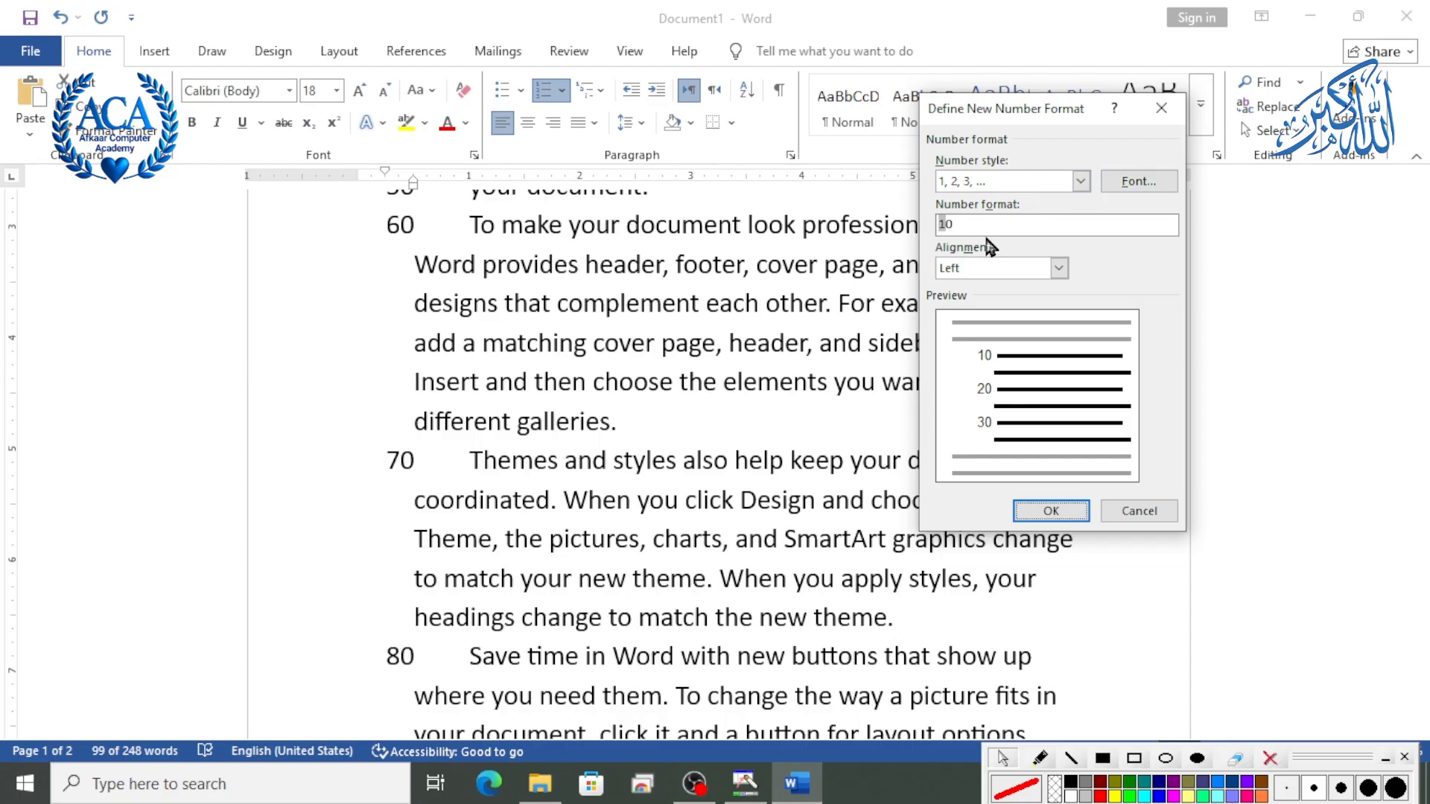
{"action": "left_click", "coordinate": [972, 226]}
{"action": "key", "text": "BackSpace"}
{"action": "type", "text": "5"}
{"action": "left_click", "coordinate": [1031, 514]}
Set the list's numbering value to start a new list at 1.
{"action": "scroll", "coordinate": [551, 339], "scroll_direction": "up", "scroll_amount": 5}
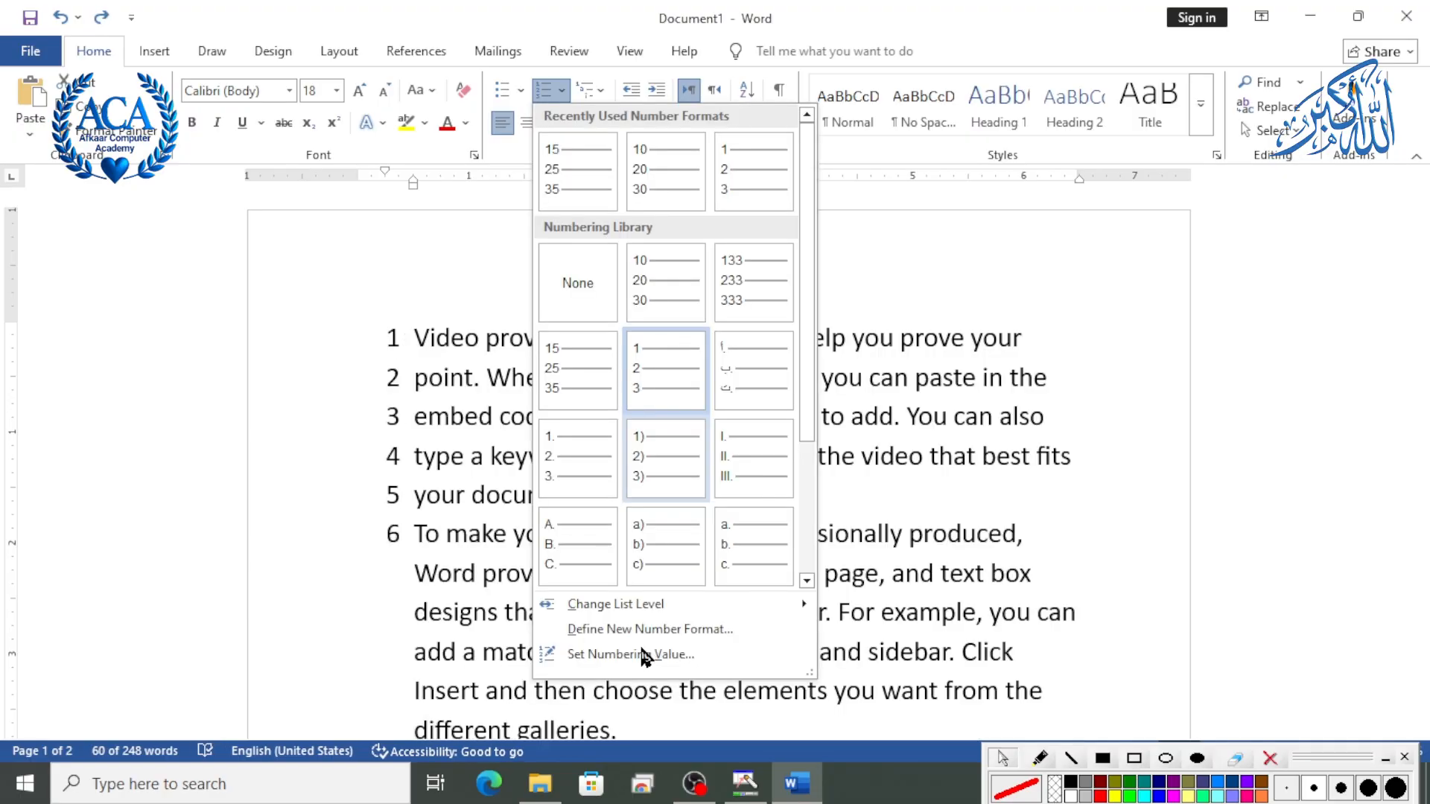
{"action": "left_click", "coordinate": [631, 655]}
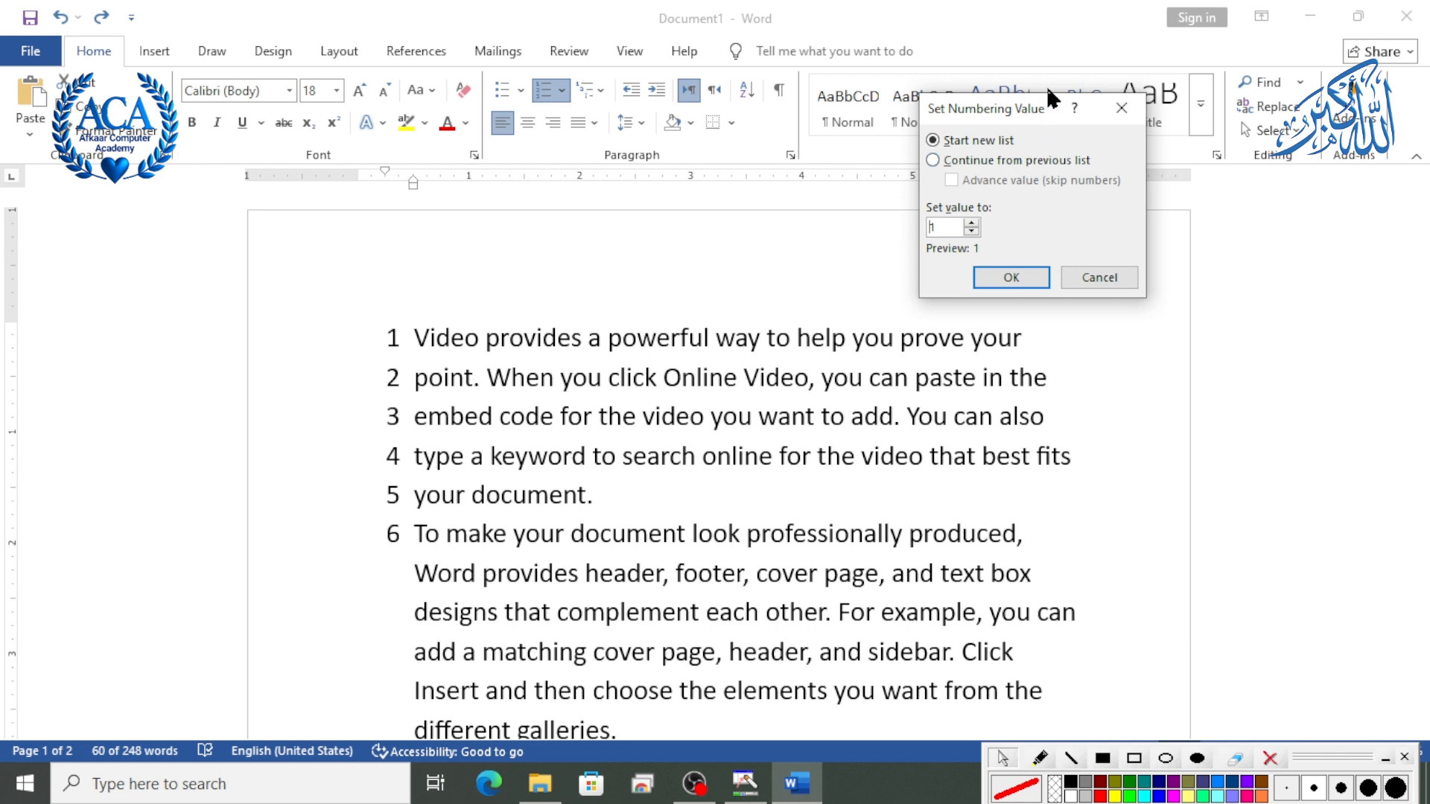
{"action": "left_click_drag", "start_coordinate": [1046, 105], "coordinate": [1145, 208]}
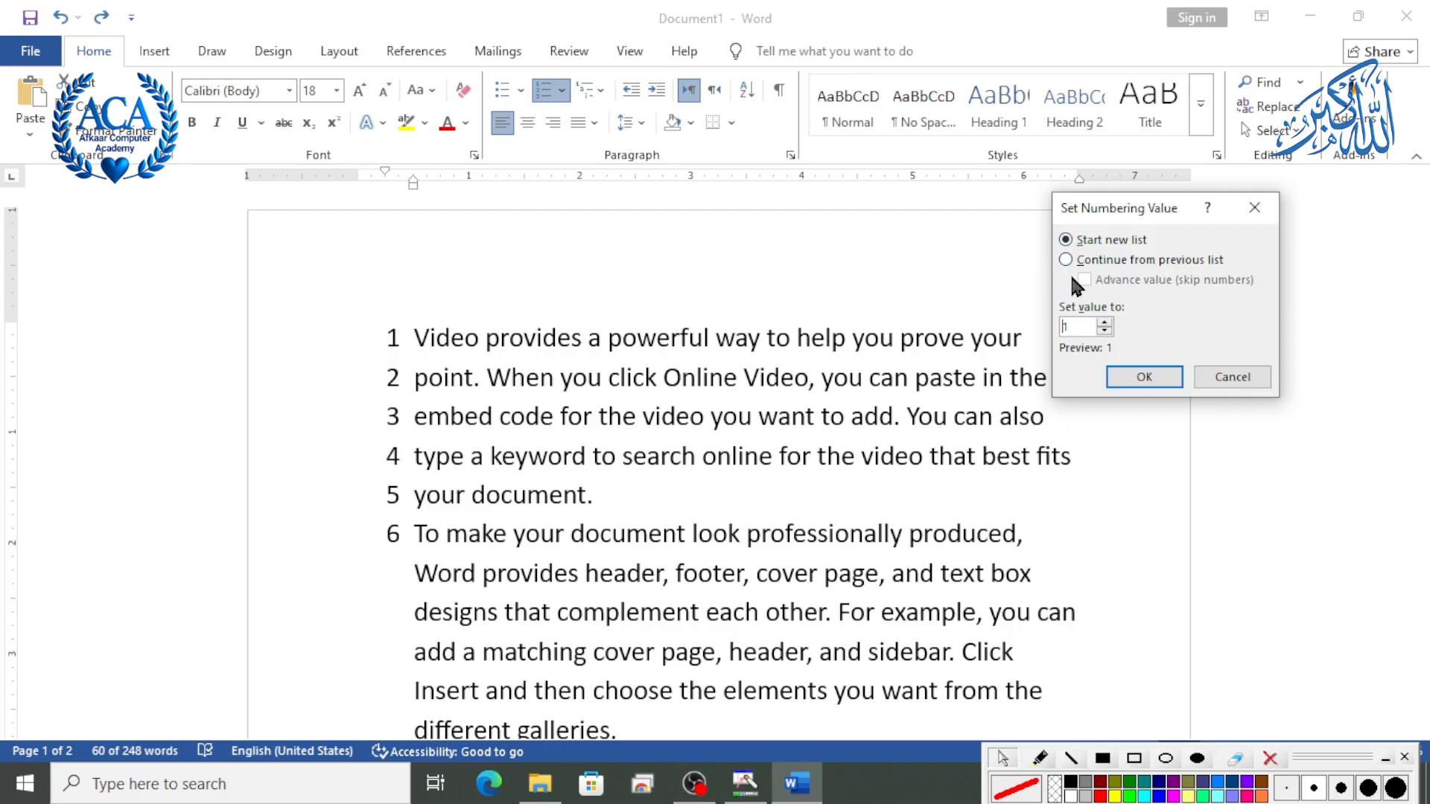
{"action": "left_click", "coordinate": [1138, 376]}
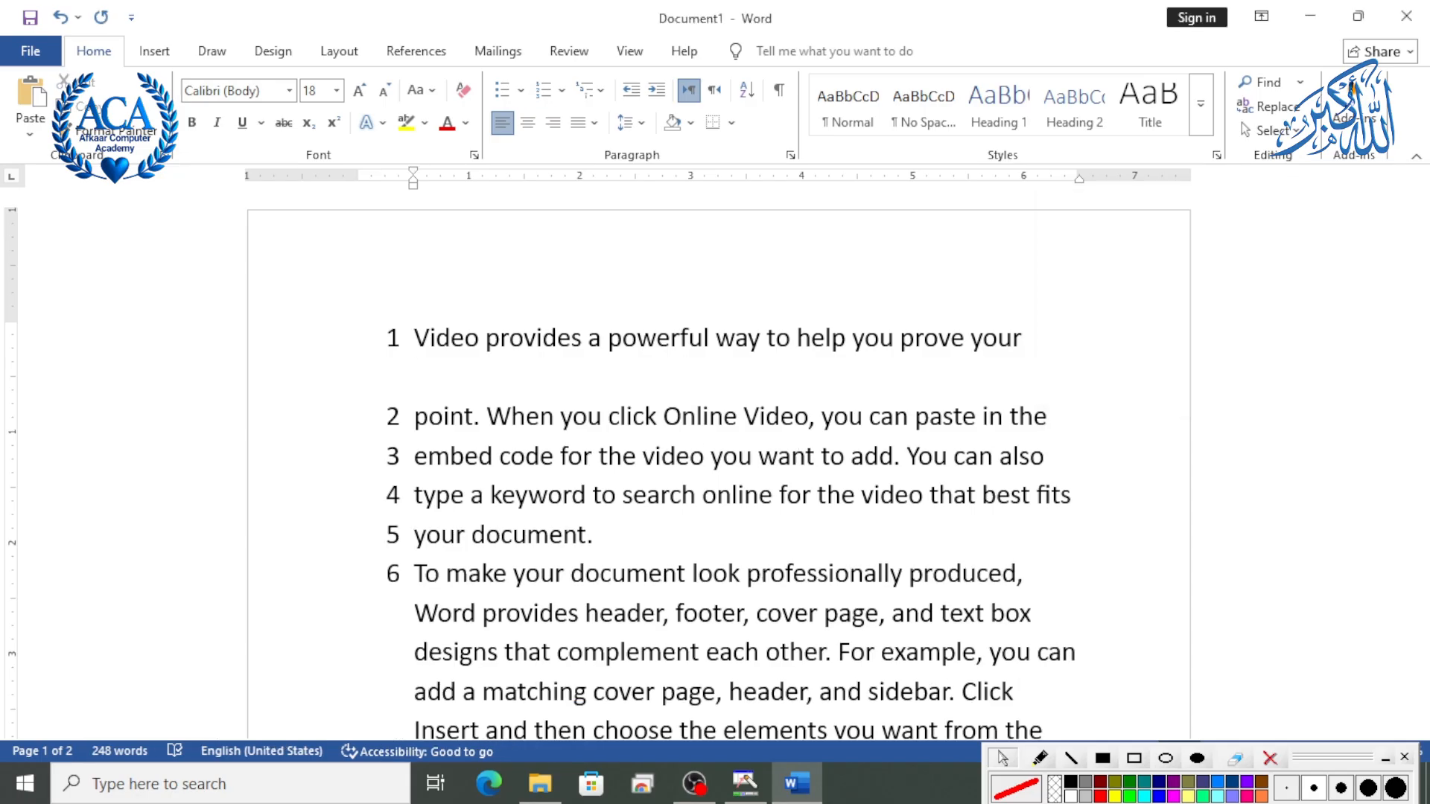
Enter the unnumbered lines I, II and III between the first and second list items.
{"action": "type", "text": "II"}
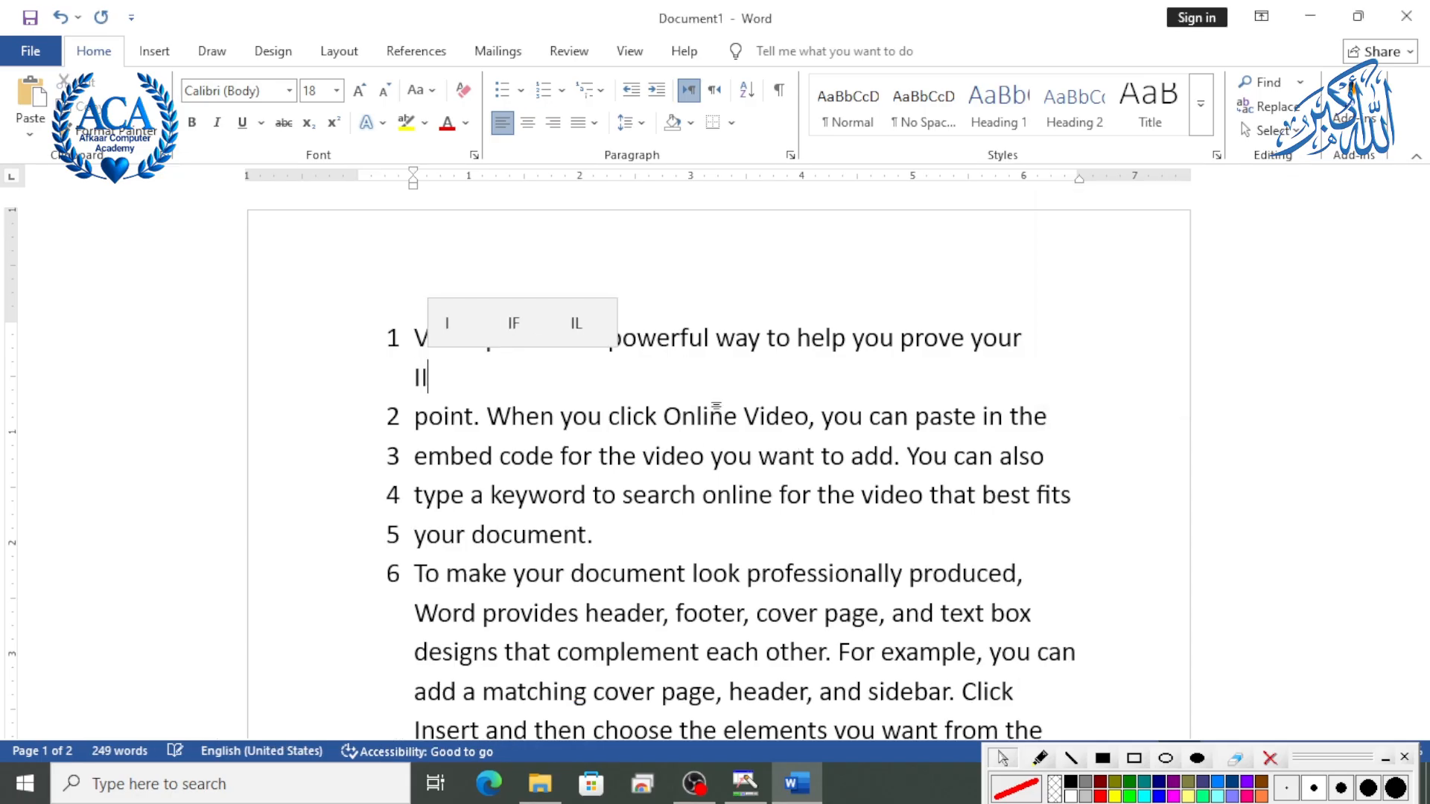
{"action": "key", "text": "BackSpace"}
{"action": "key", "text": "Return"}
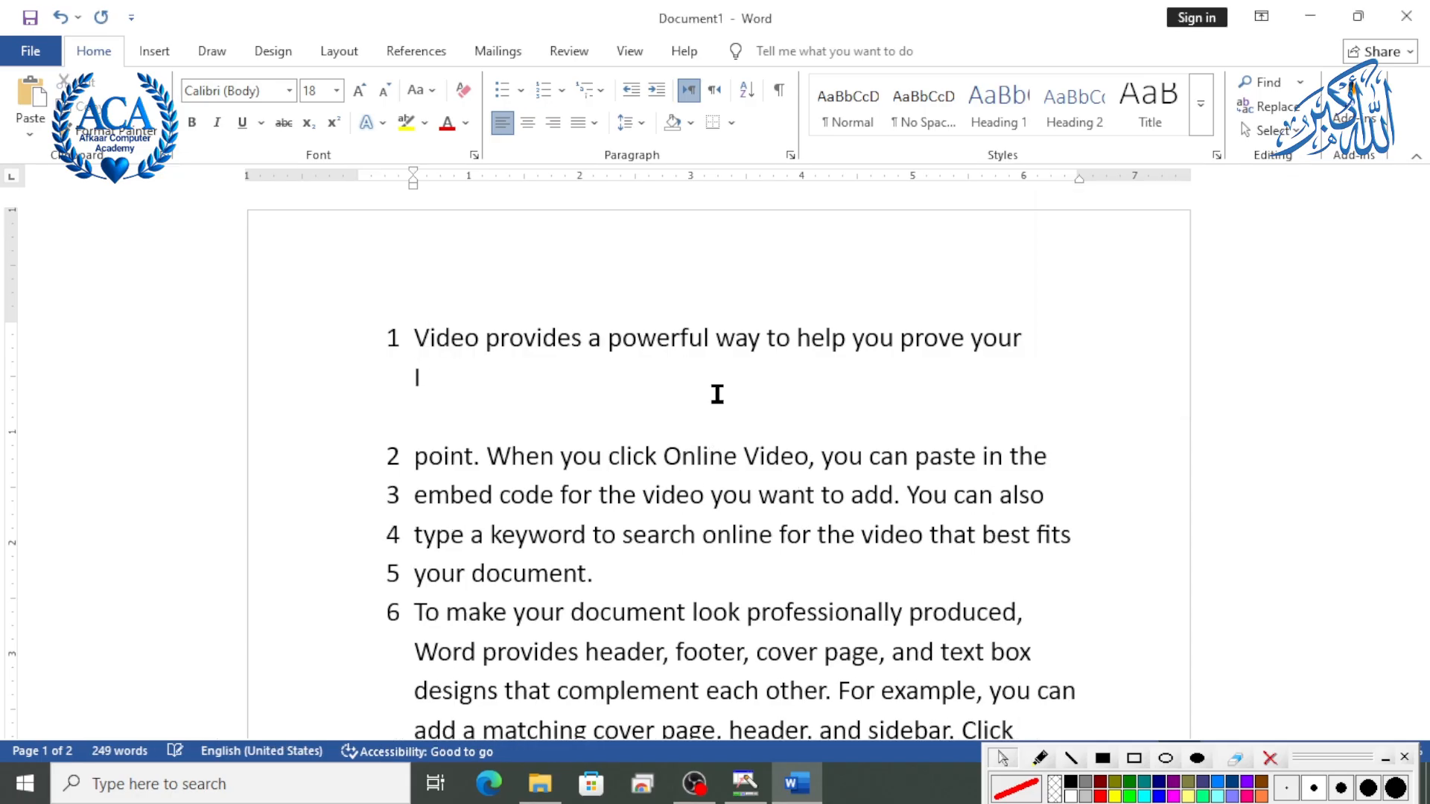
{"action": "type", "text": "II"}
{"action": "key", "text": "Return"}
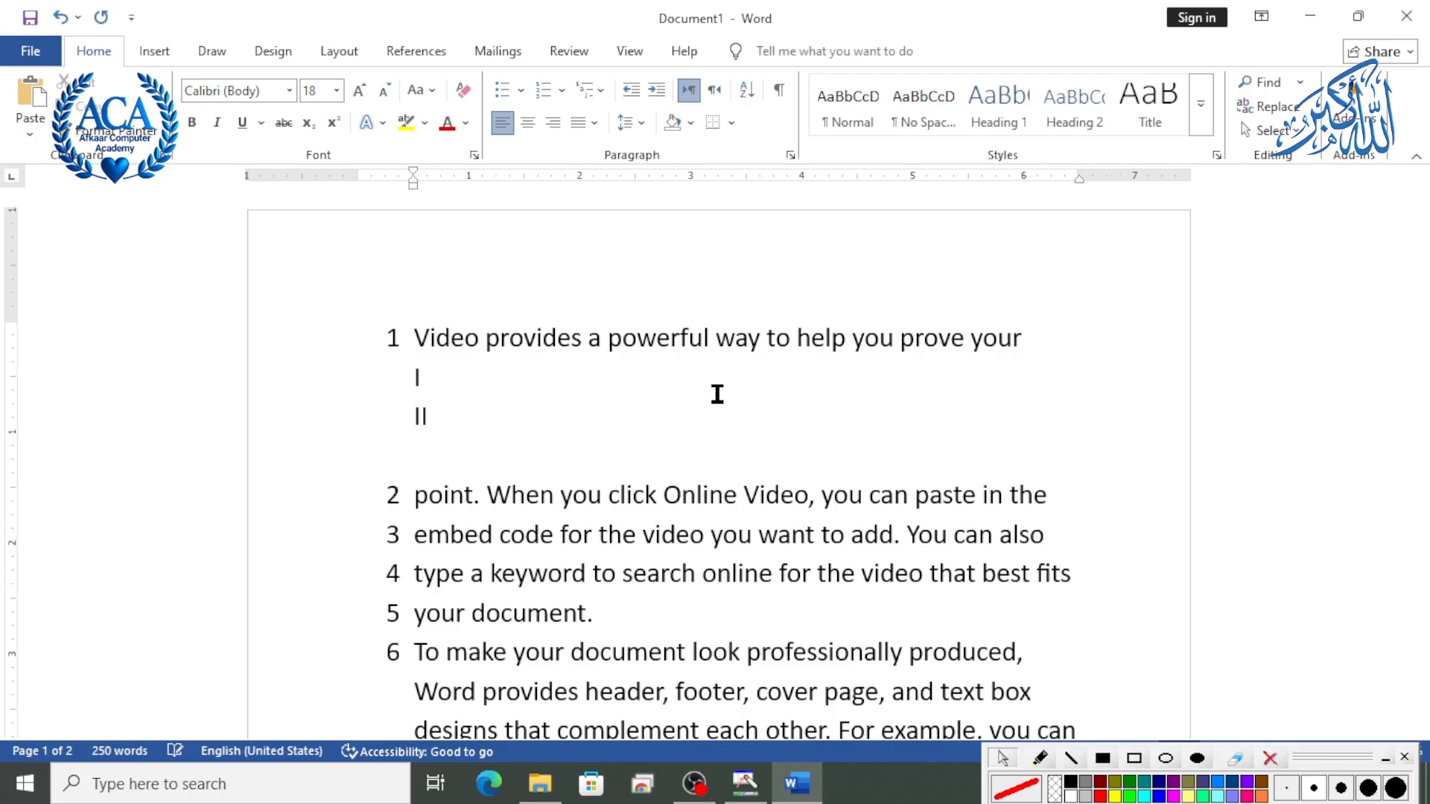
{"action": "type", "text": "III"}
{"action": "key", "text": "Return"}
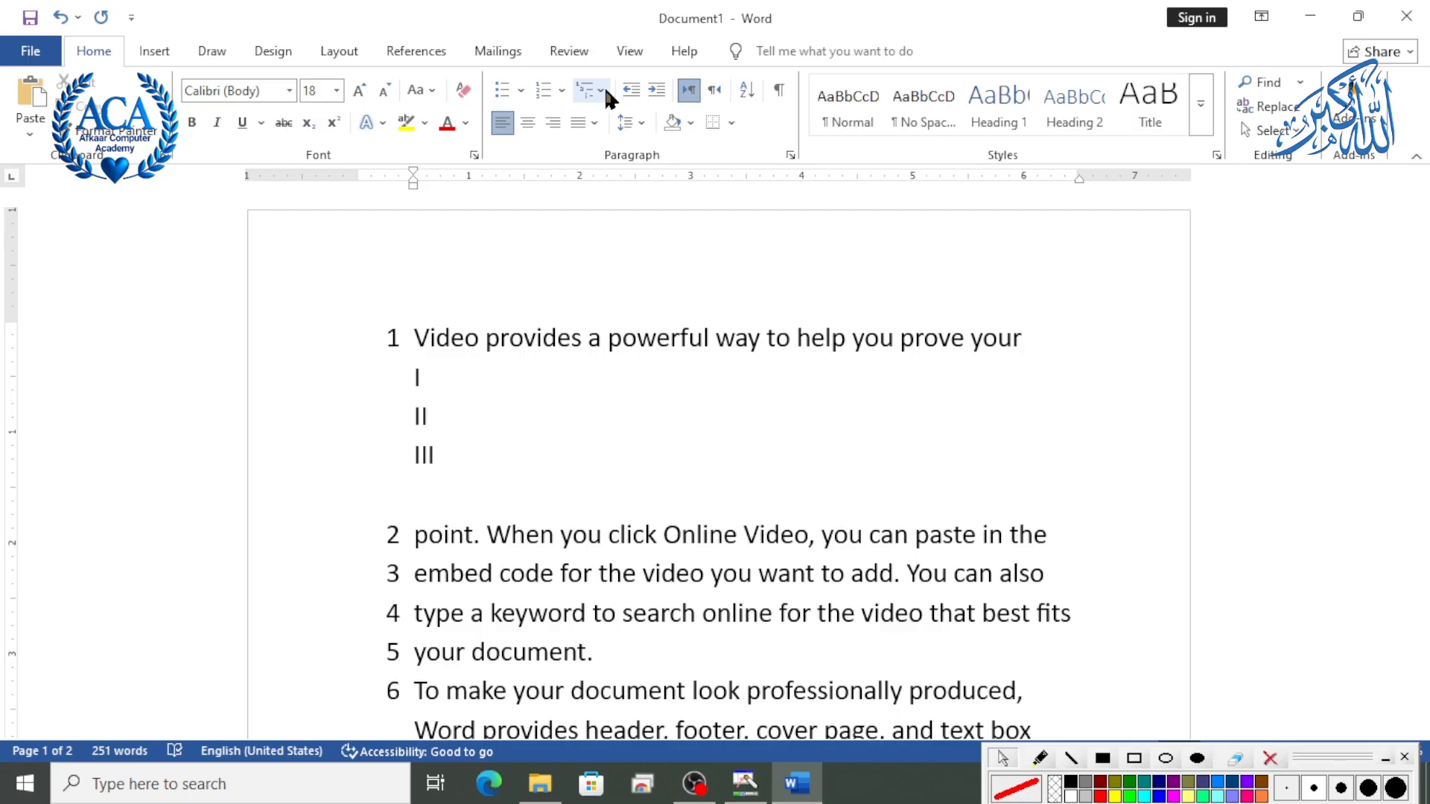
{"action": "key", "text": "BackSpace"}
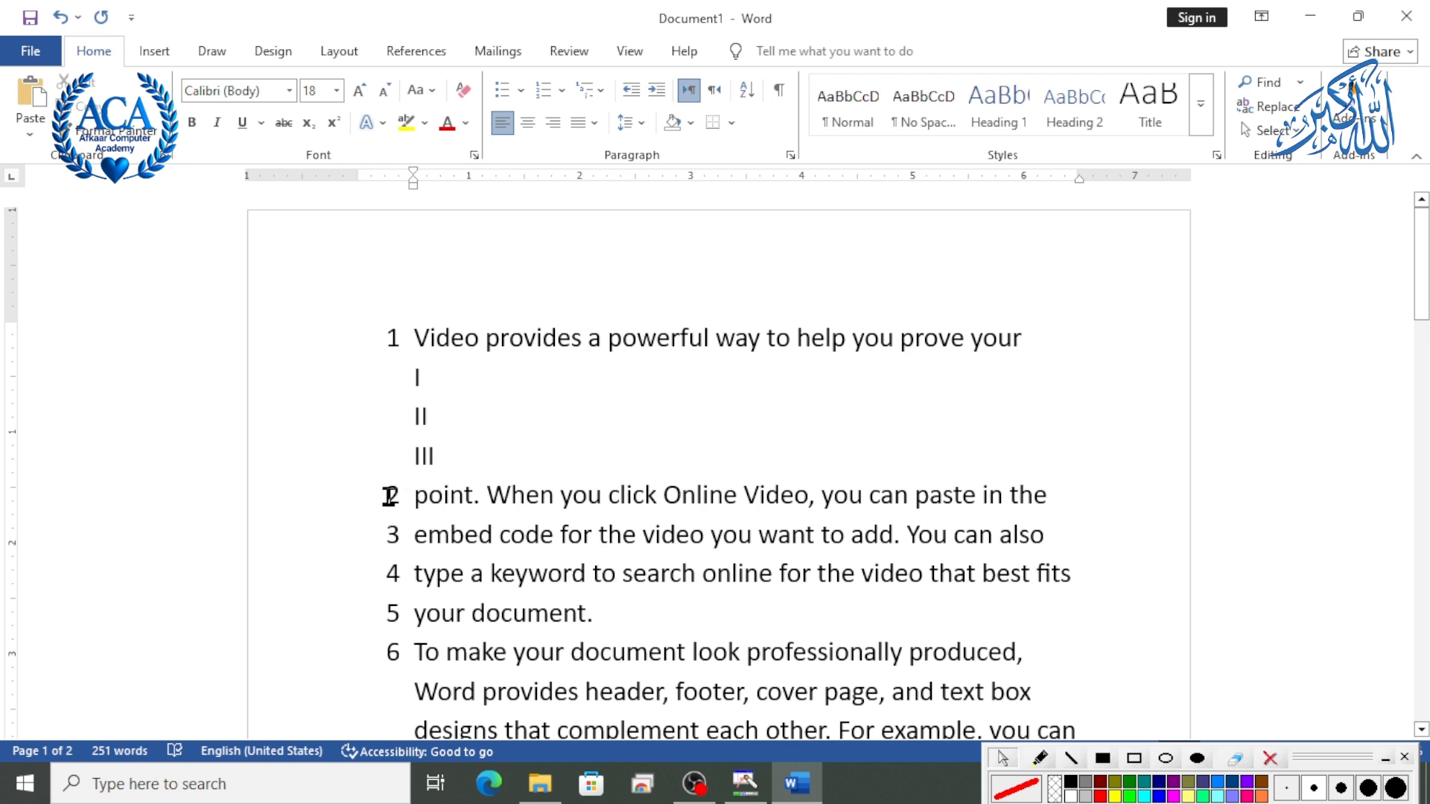
Select the first item together with its Roman numeral lines, and the Roman numeral lines on their own.
{"action": "mouse_move", "coordinate": [391, 494]}
{"action": "left_mouse_down"}
{"action": "mouse_move", "coordinate": [561, 532]}
{"action": "mouse_move", "coordinate": [389, 489]}
{"action": "mouse_move", "coordinate": [400, 495]}
{"action": "left_mouse_up"}
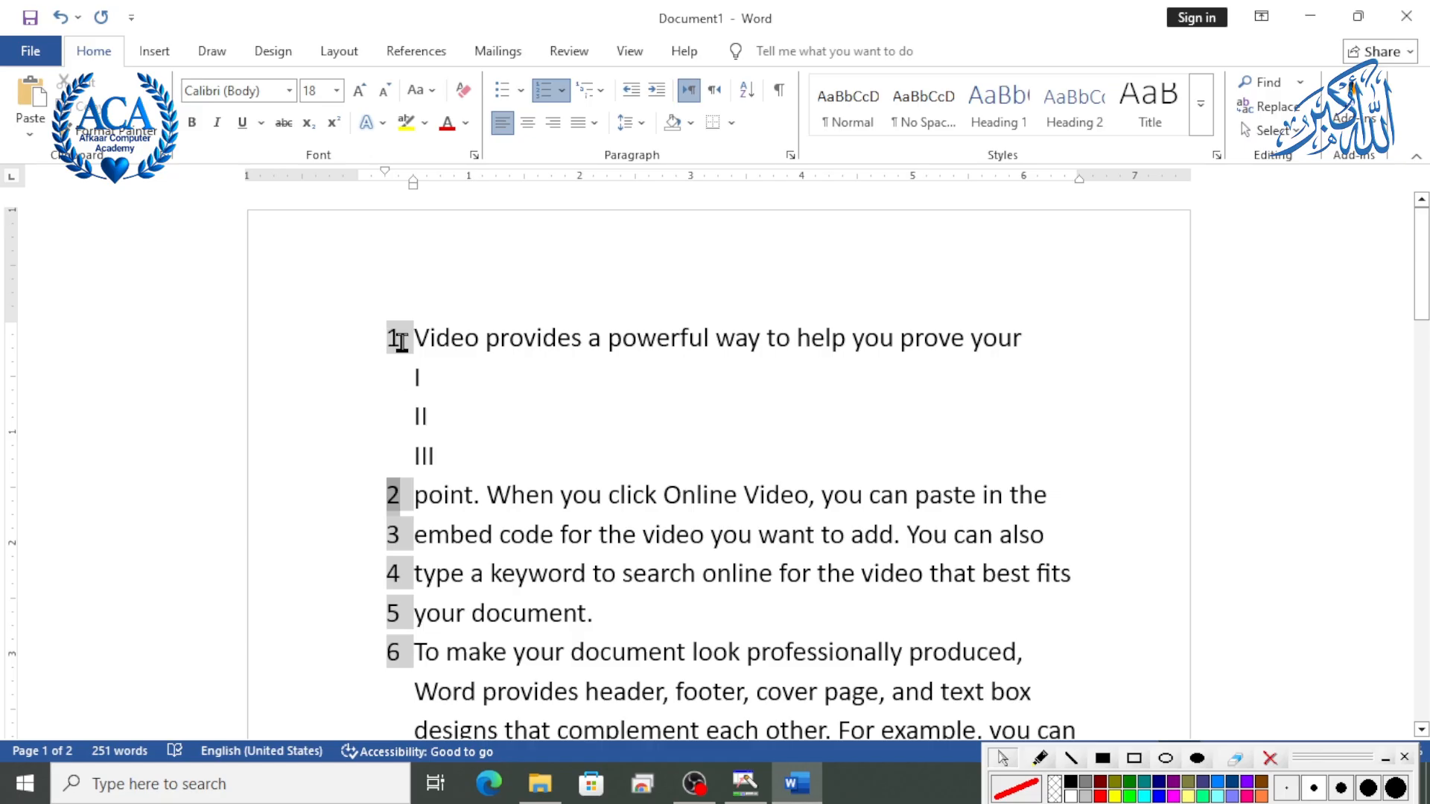
{"action": "left_click_drag", "start_coordinate": [434, 466], "coordinate": [410, 339]}
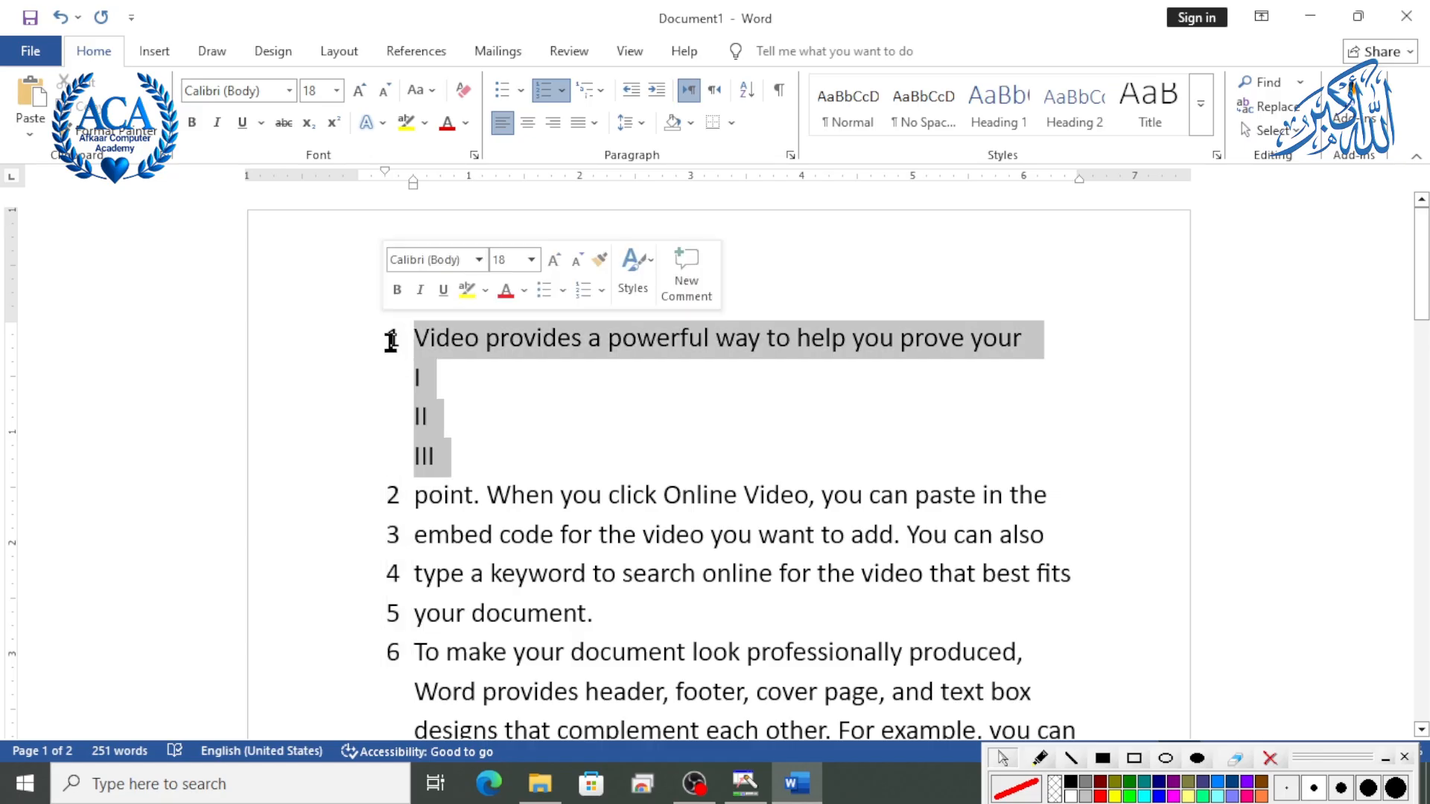
{"action": "left_click", "coordinate": [476, 440]}
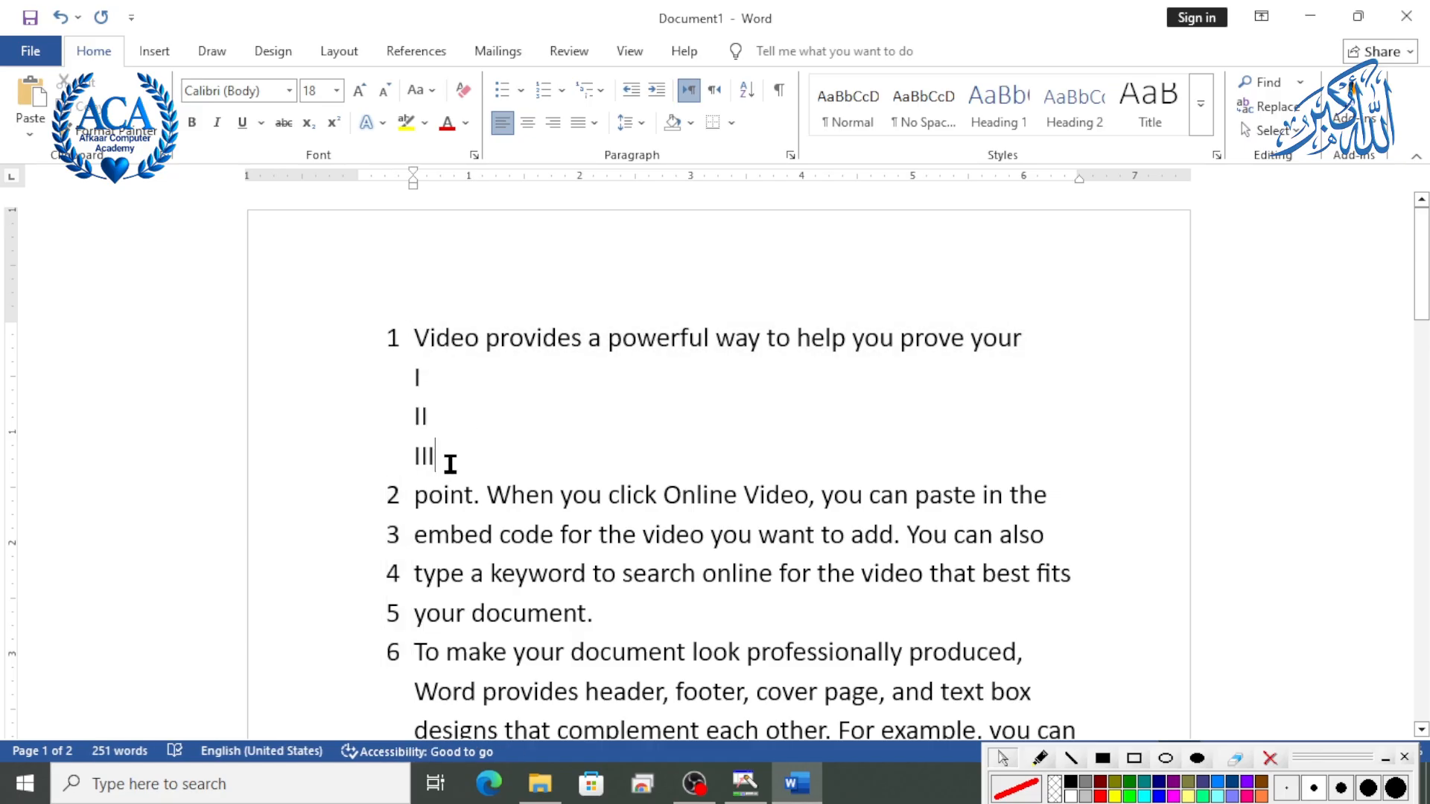
{"action": "left_click_drag", "start_coordinate": [447, 456], "coordinate": [419, 375]}
{"action": "left_click", "coordinate": [408, 339]}
{"action": "left_click_drag", "start_coordinate": [424, 460], "coordinate": [401, 384]}
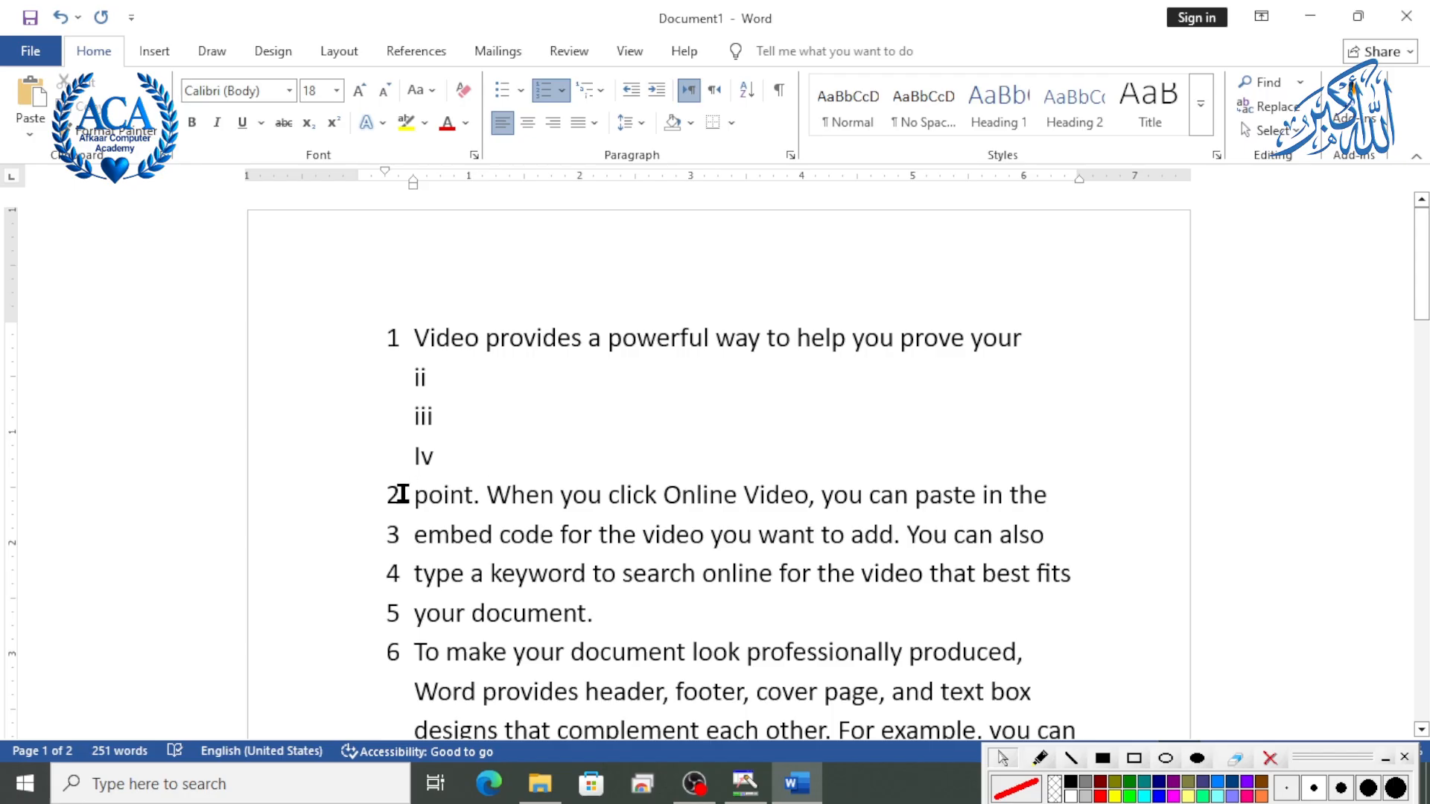
Select items 2 through 5 and set their numbering value to start a new list at 5.
{"action": "left_click", "coordinate": [401, 493]}
{"action": "left_click", "coordinate": [401, 494]}
{"action": "left_click_drag", "start_coordinate": [423, 495], "coordinate": [585, 645]}
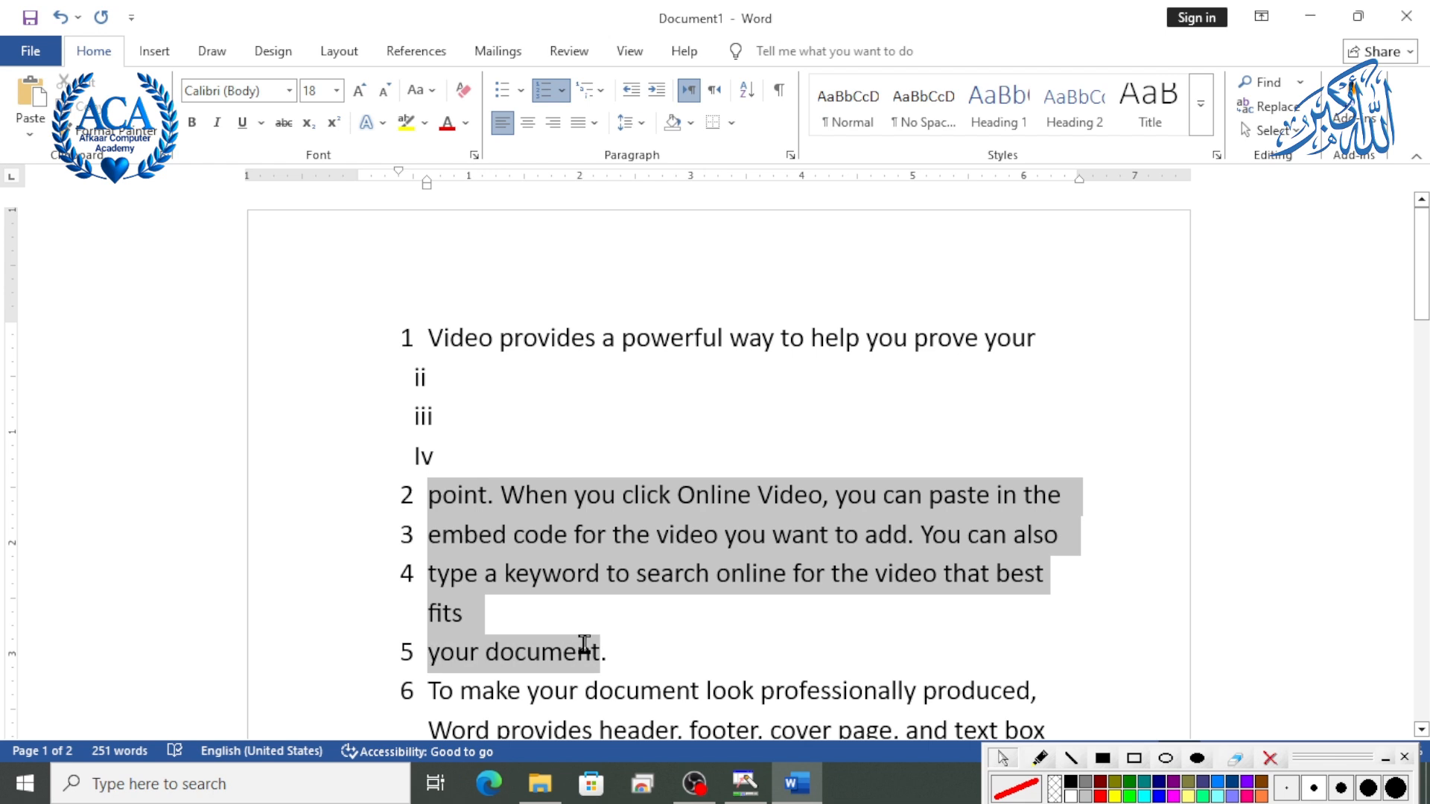
{"action": "left_click", "coordinate": [563, 91]}
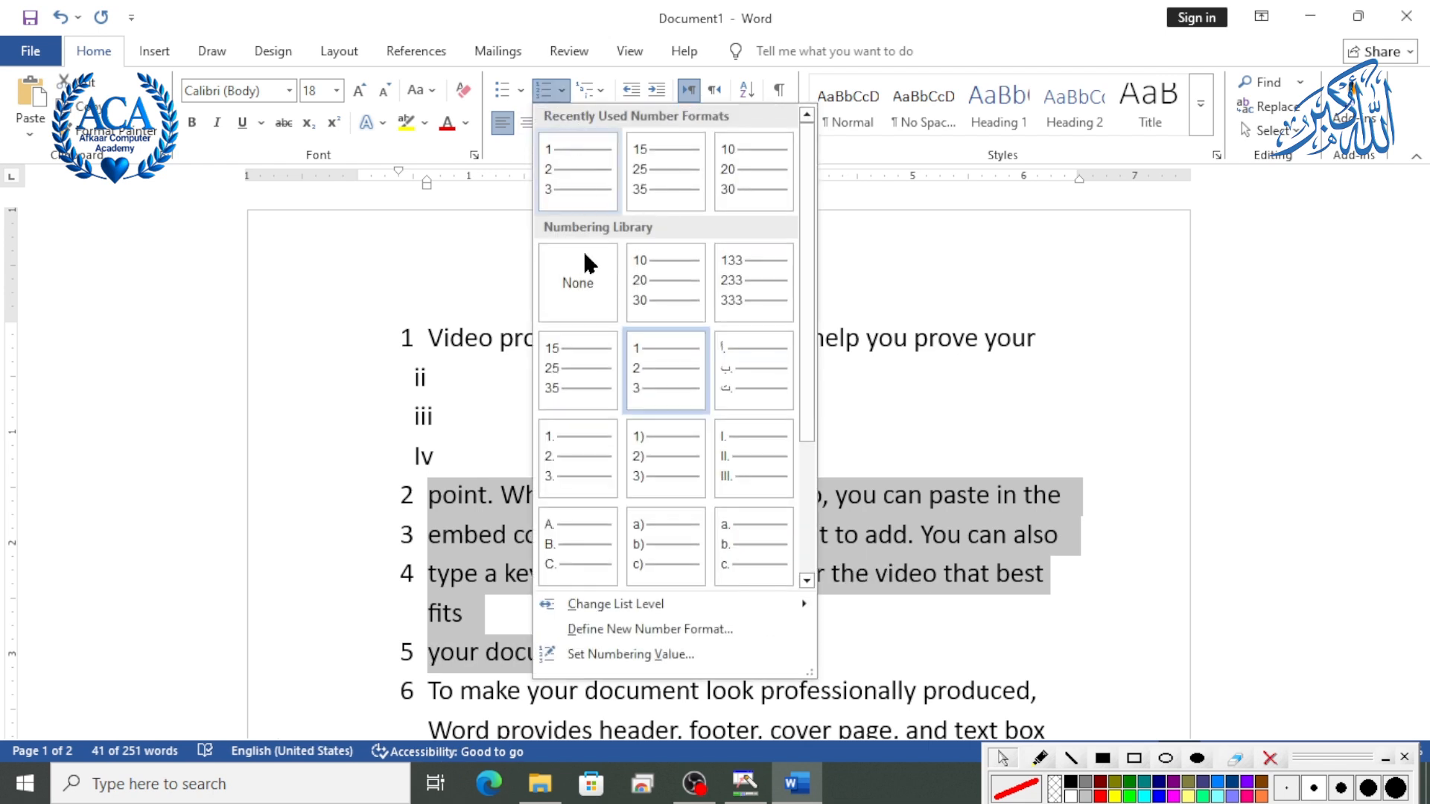
{"action": "left_click", "coordinate": [600, 655]}
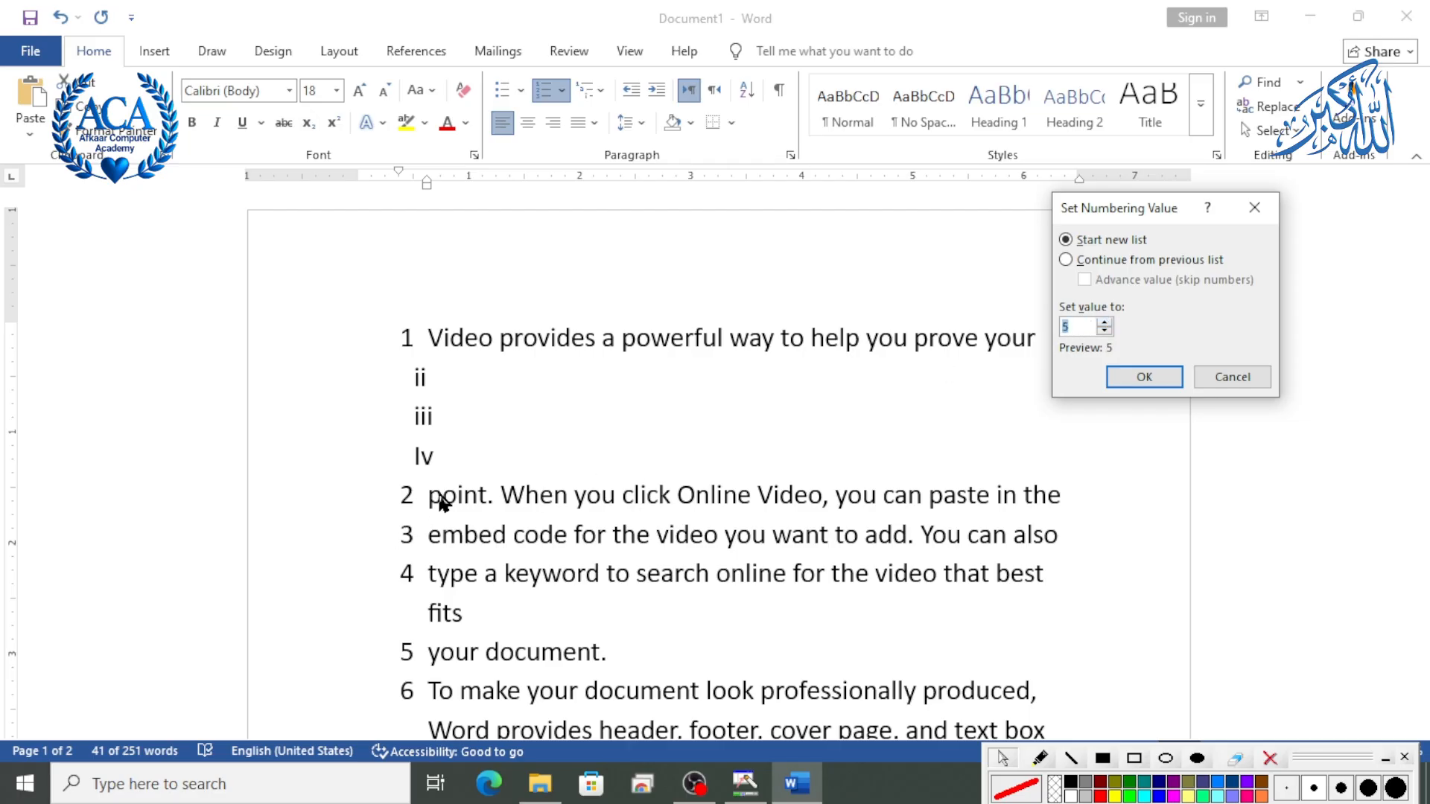
{"action": "left_click", "coordinate": [1145, 376]}
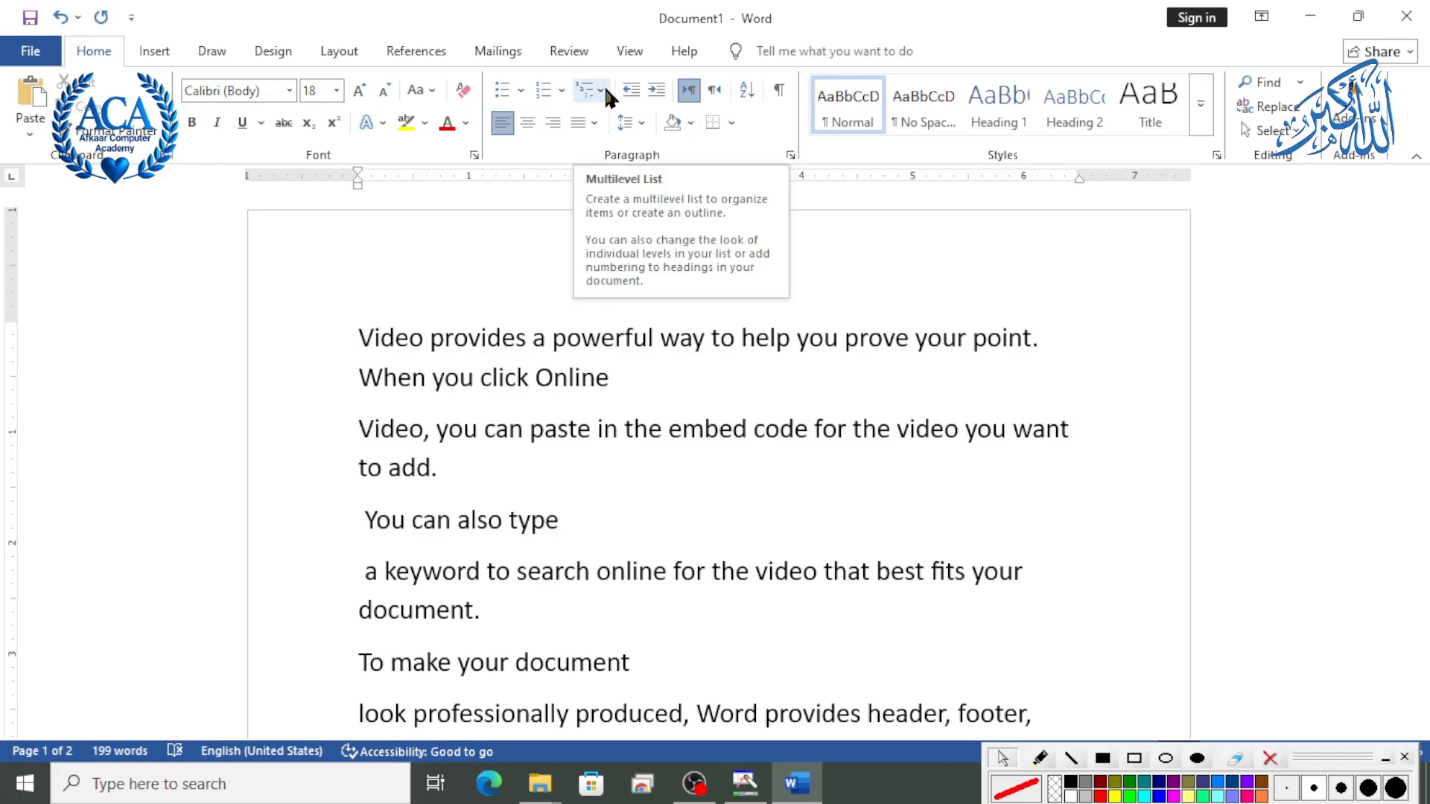
Enter the sample number 2.1.5 on a line above the first paragraph, highlight its parts, and delete it.
{"action": "left_click", "coordinate": [603, 91]}
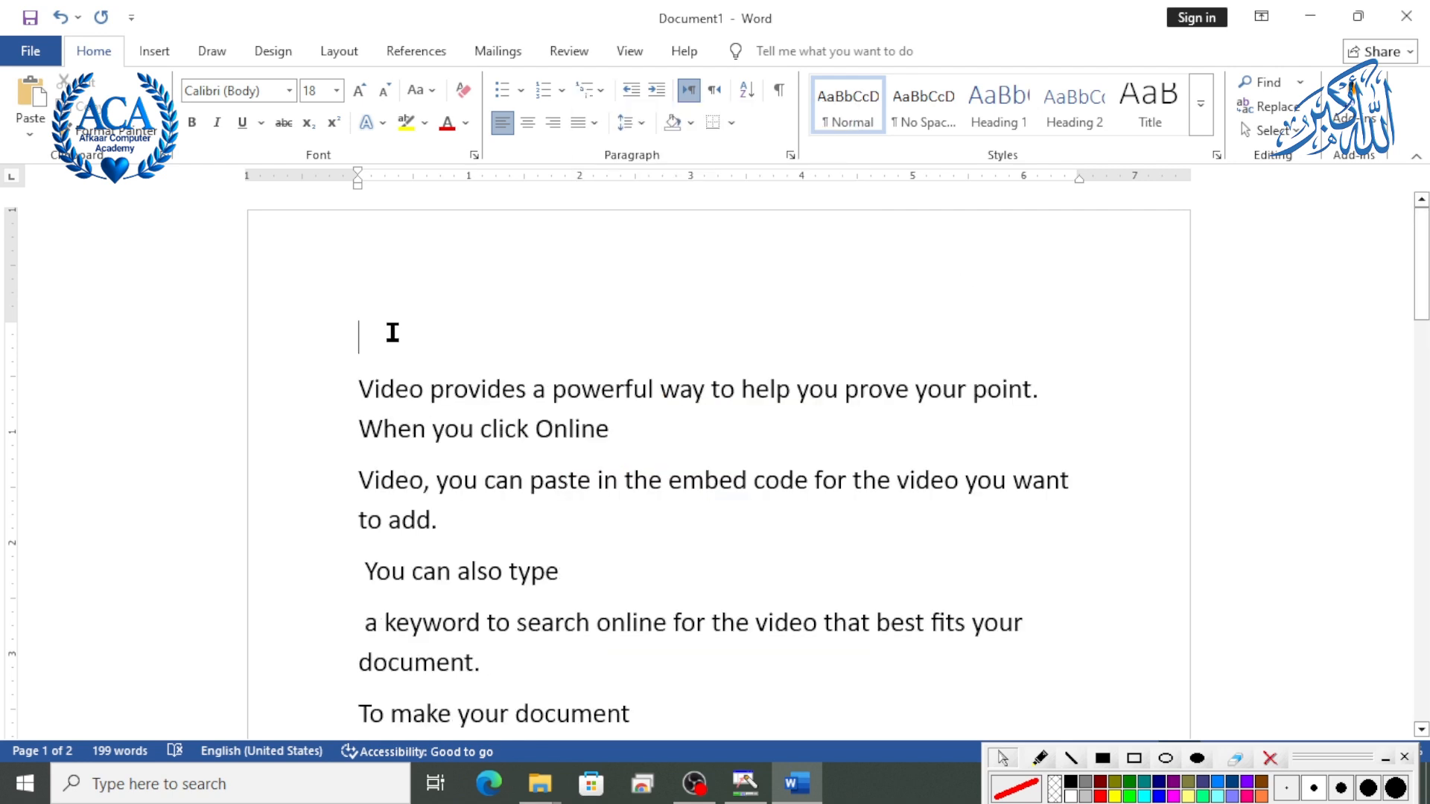
{"action": "type", "text": "2.1.5"}
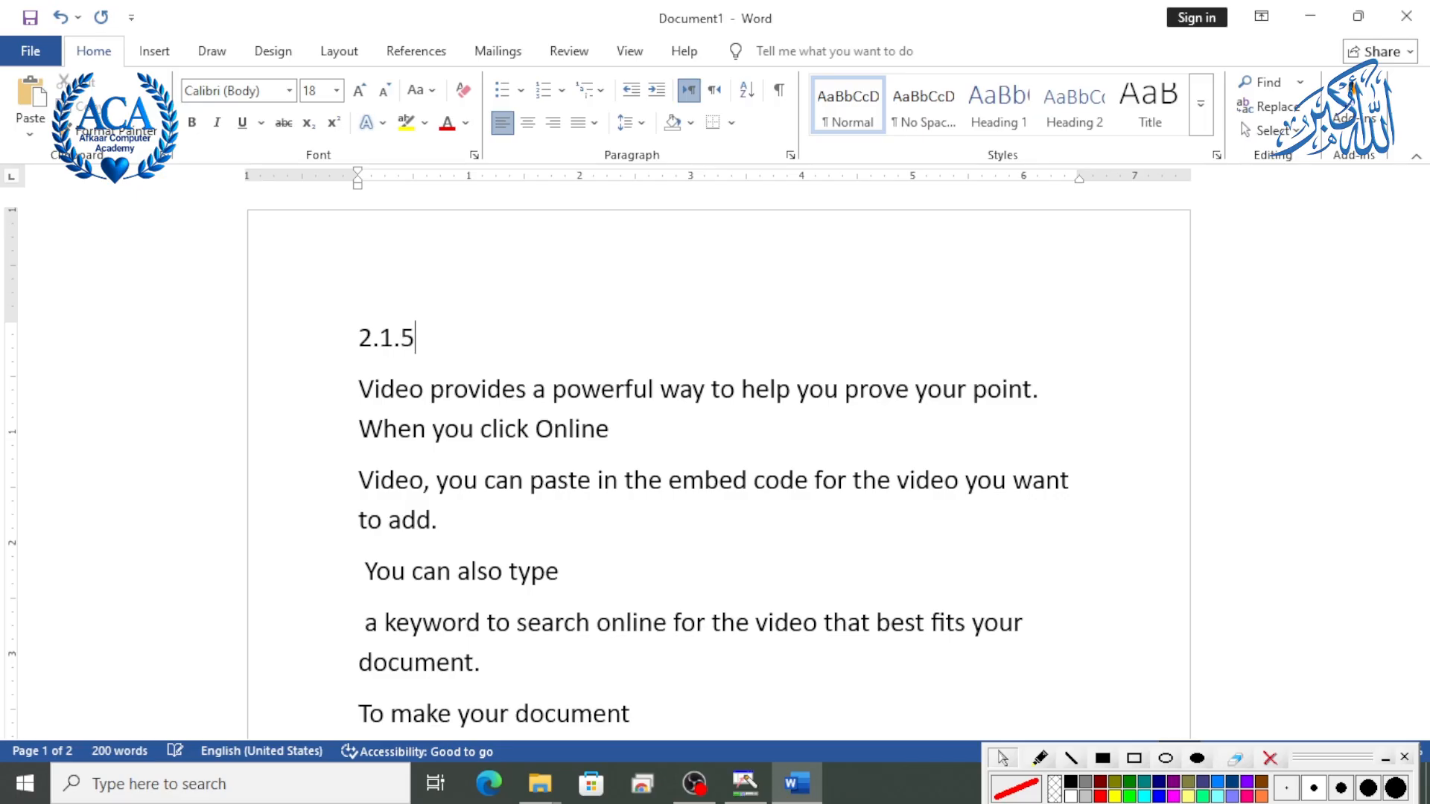
{"action": "left_click_drag", "start_coordinate": [424, 332], "coordinate": [328, 332]}
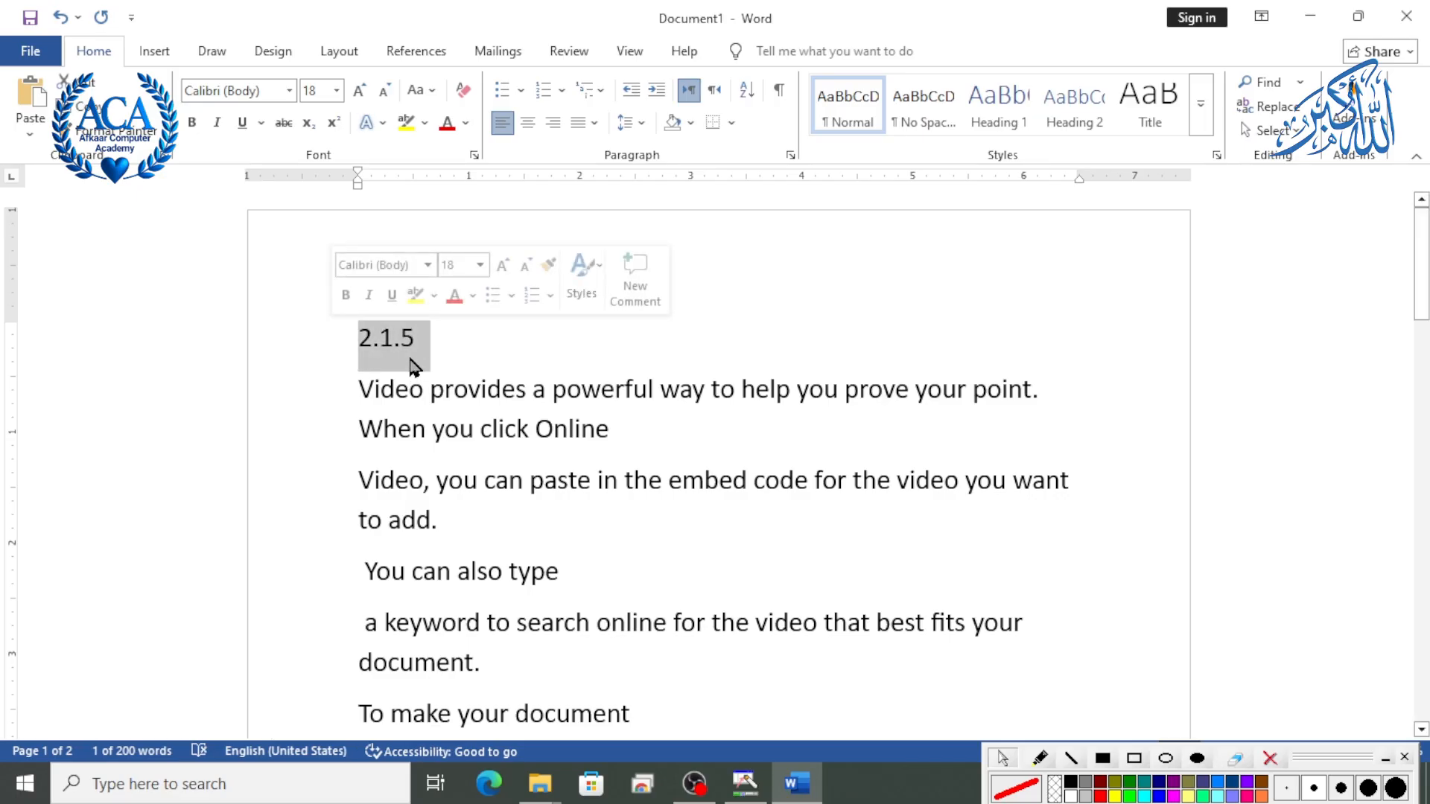
{"action": "left_click", "coordinate": [363, 331]}
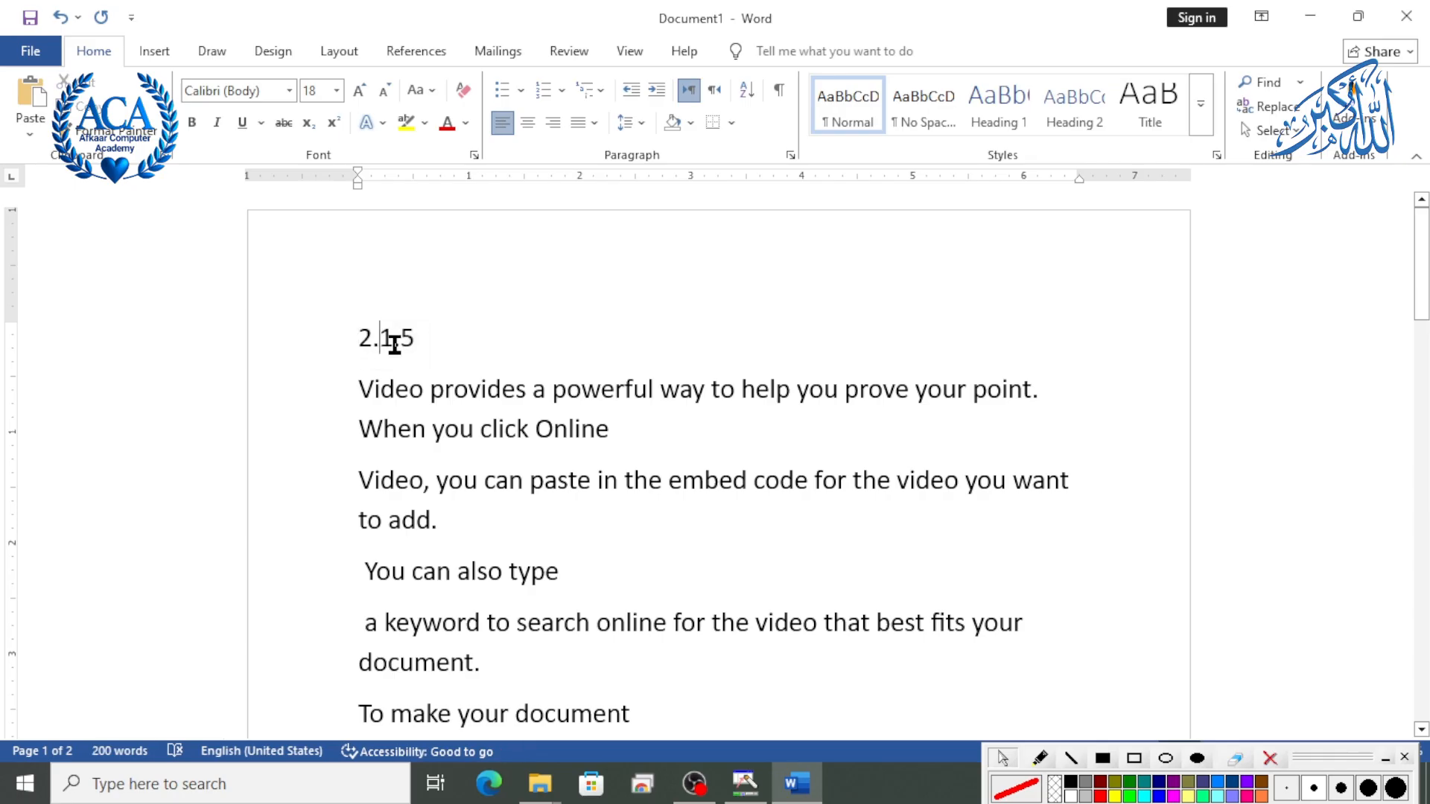
{"action": "left_click_drag", "start_coordinate": [394, 342], "coordinate": [382, 333]}
{"action": "left_click", "coordinate": [421, 341]}
{"action": "left_click_drag", "start_coordinate": [423, 346], "coordinate": [352, 354]}
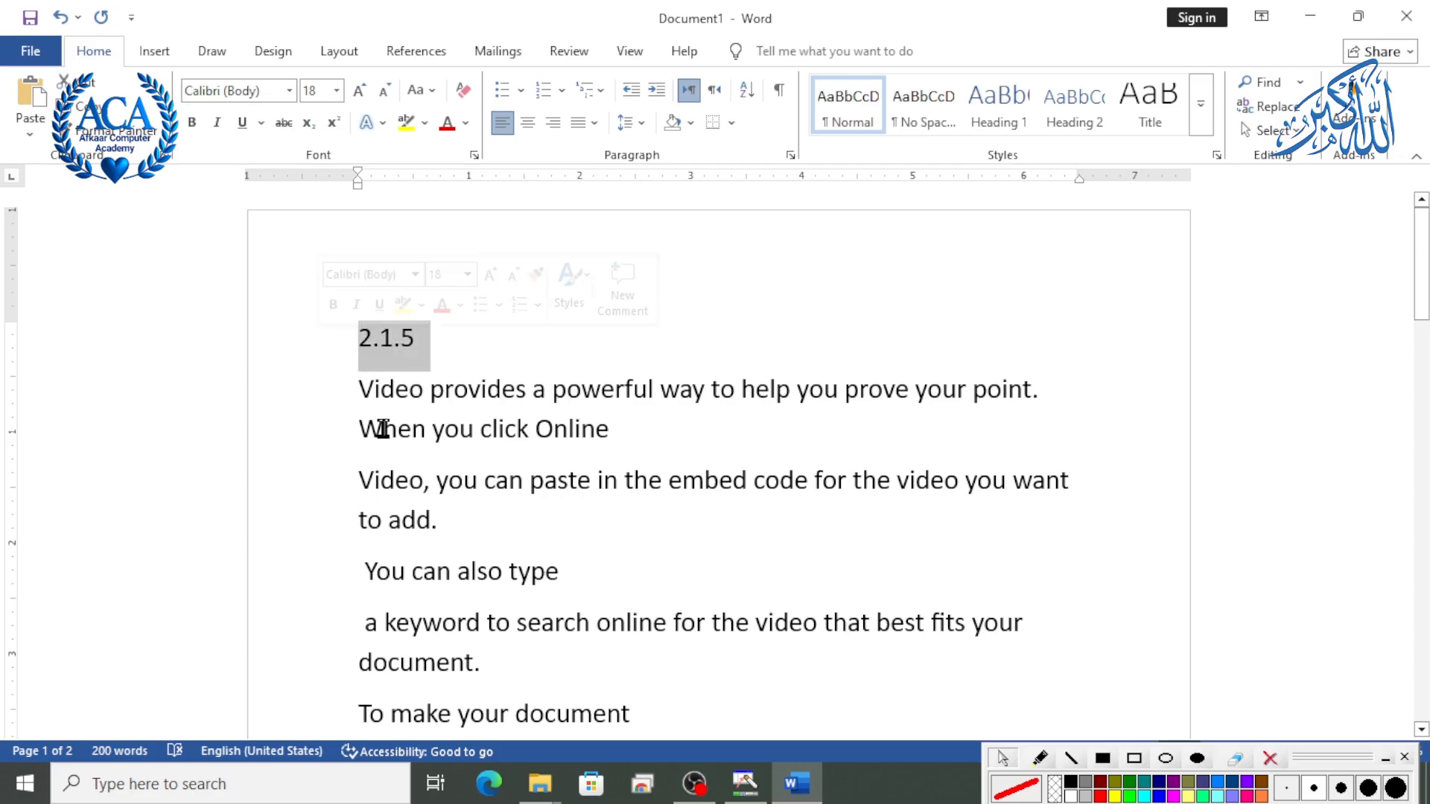
{"action": "key", "text": "Delete"}
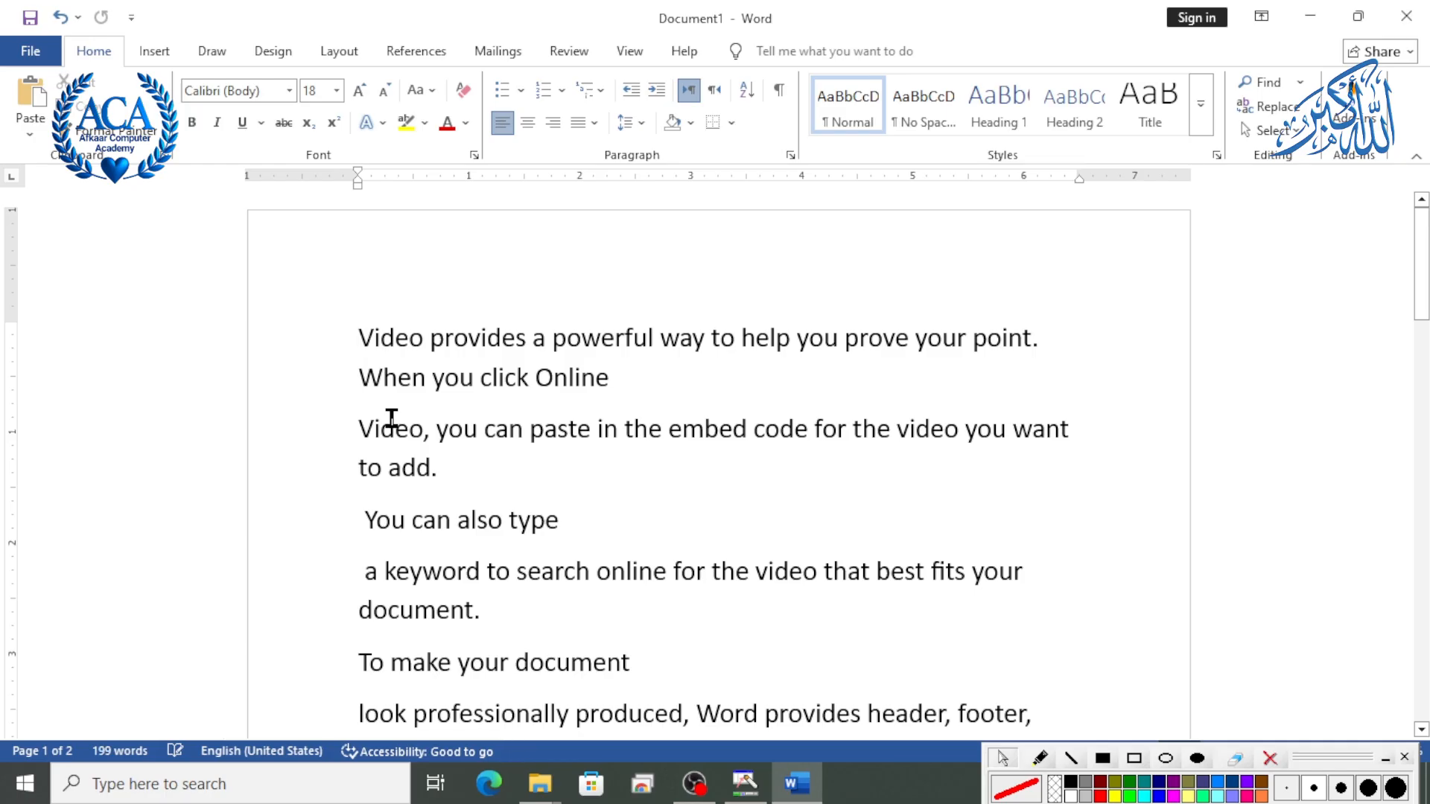
Break the first paragraph after "point." and indent the new line "When you click Online" by one tab stop.
{"action": "left_click", "coordinate": [1047, 339]}
{"action": "key", "text": "Return"}
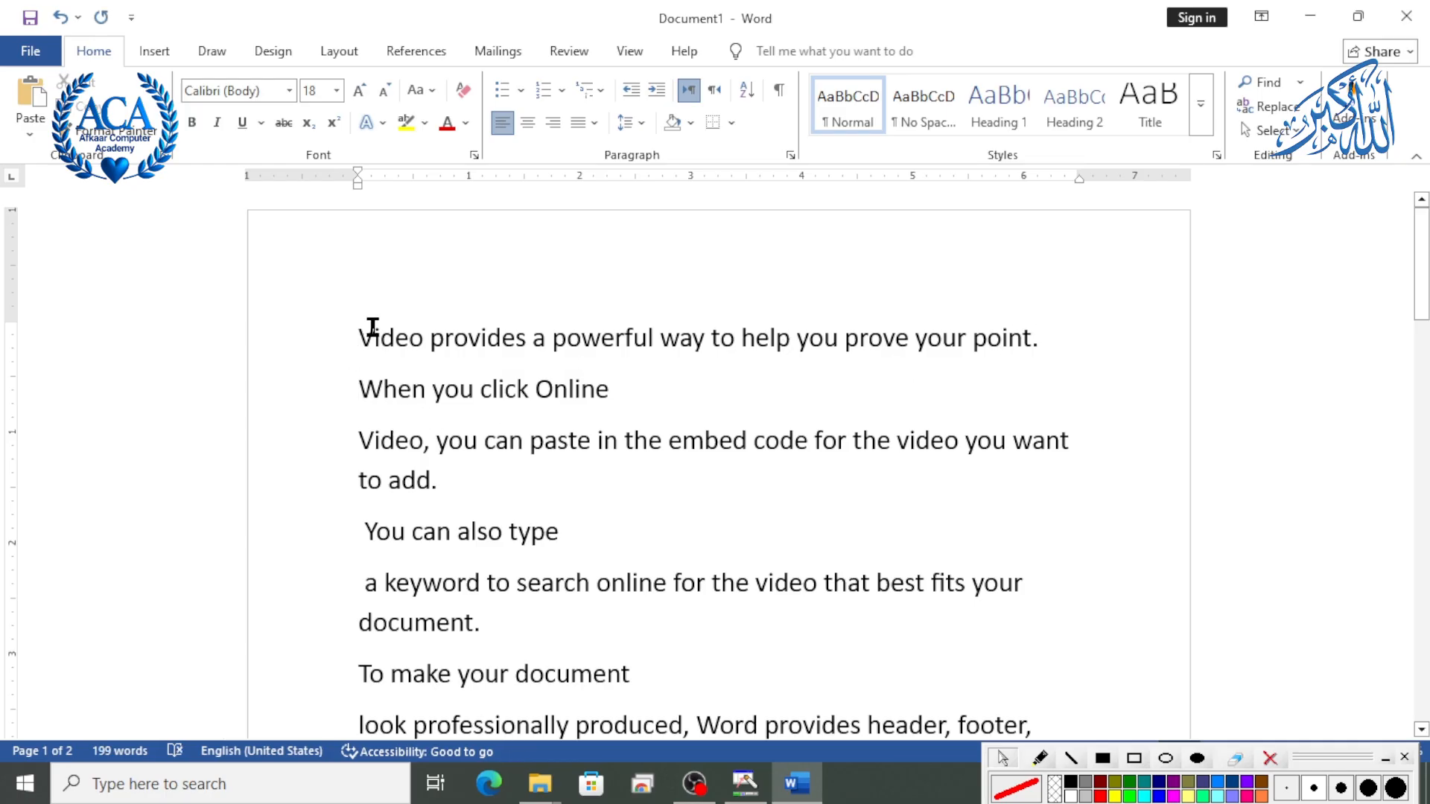
{"action": "left_click_drag", "start_coordinate": [373, 327], "coordinate": [661, 338]}
{"action": "left_click", "coordinate": [367, 410]}
{"action": "key", "text": "Tab"}
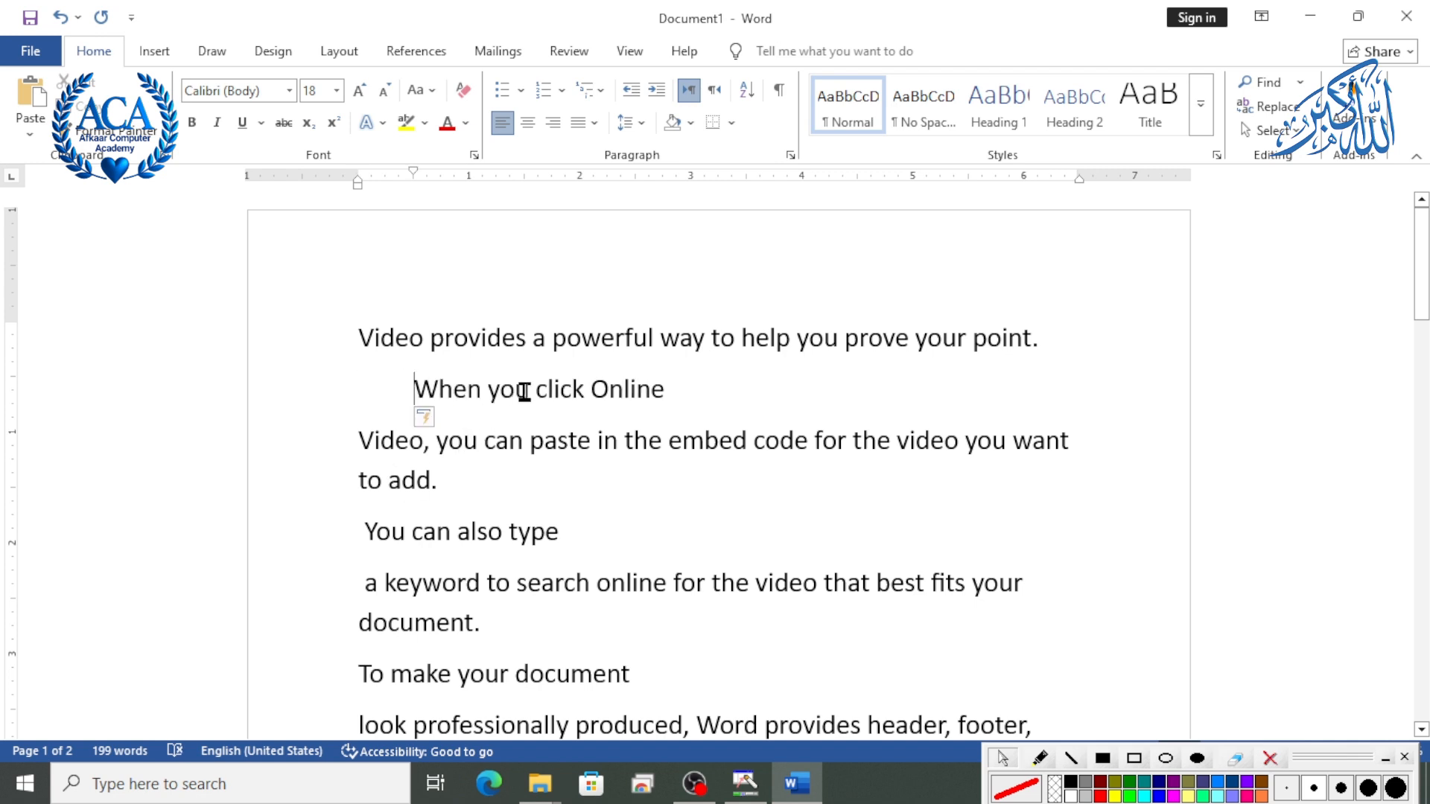
Split the indented line so "click Online" becomes its own paragraph, and select both indented lines.
{"action": "left_click", "coordinate": [534, 389]}
{"action": "key", "text": "Return"}
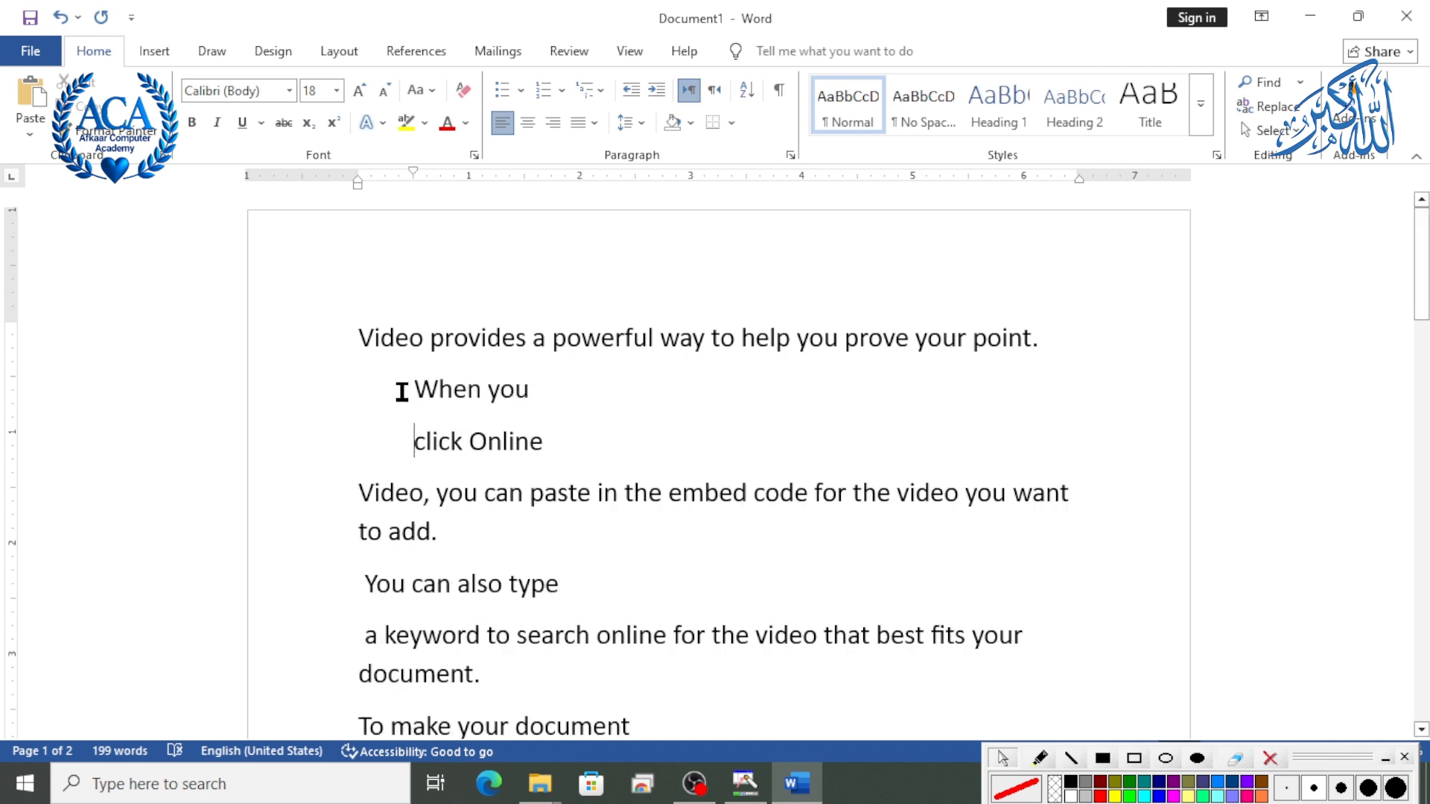
{"action": "left_click_drag", "start_coordinate": [402, 390], "coordinate": [484, 449]}
Break the next paragraph after "Video," and indent the line starting "you can paste" by two tab stops.
{"action": "scroll", "coordinate": [399, 492], "scroll_direction": "down", "scroll_amount": 3}
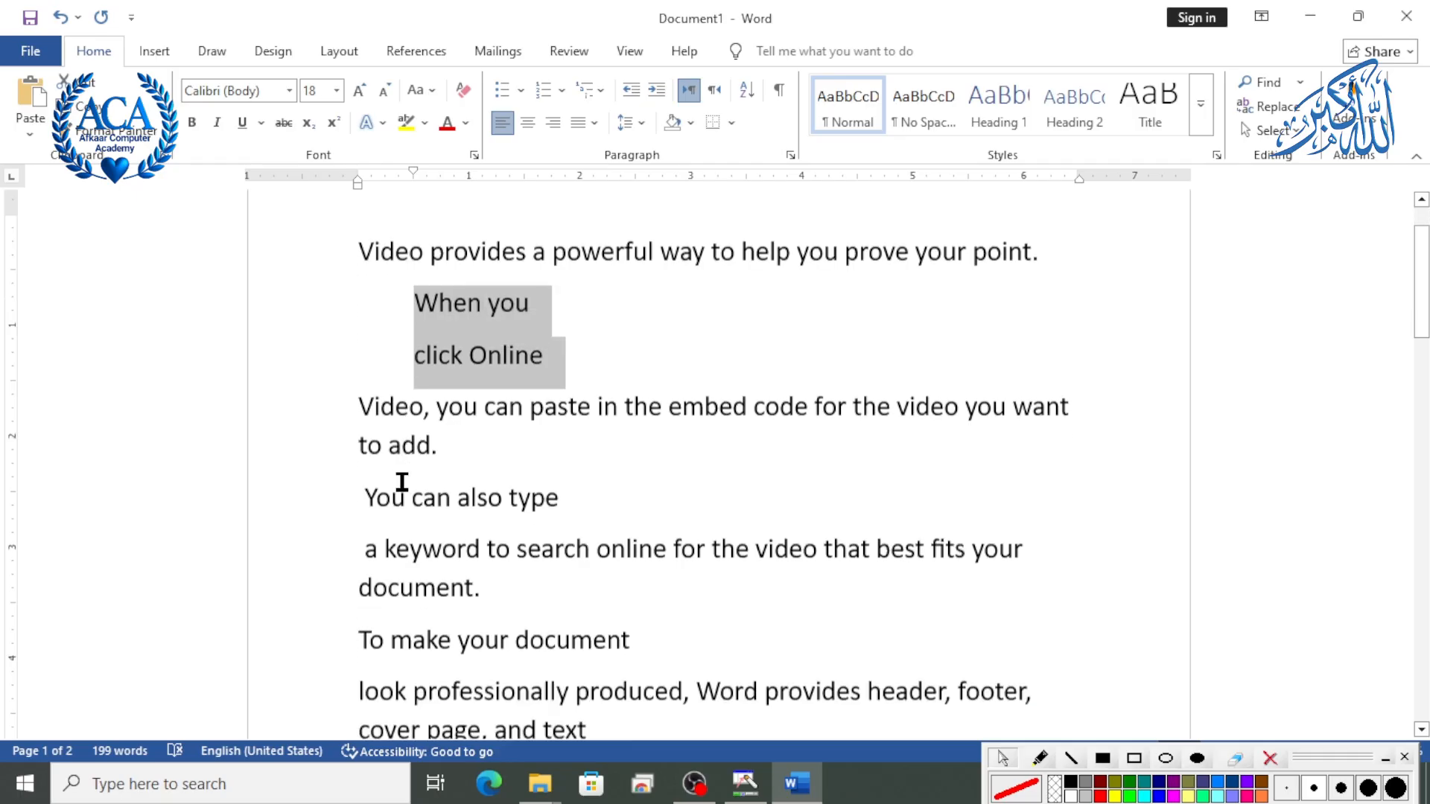
{"action": "left_click", "coordinate": [436, 333]}
{"action": "key", "text": "Return"}
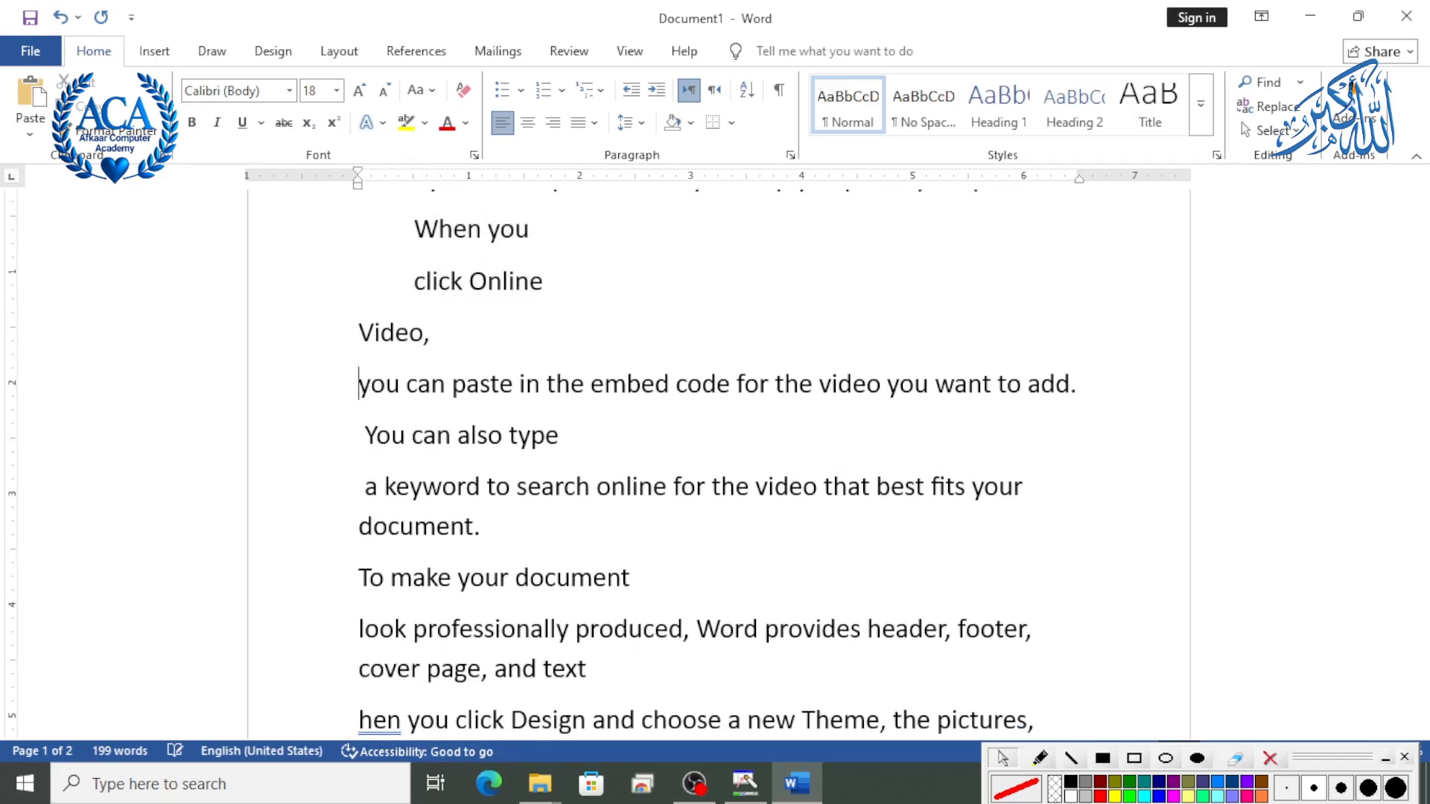
{"action": "key", "text": "Tab"}
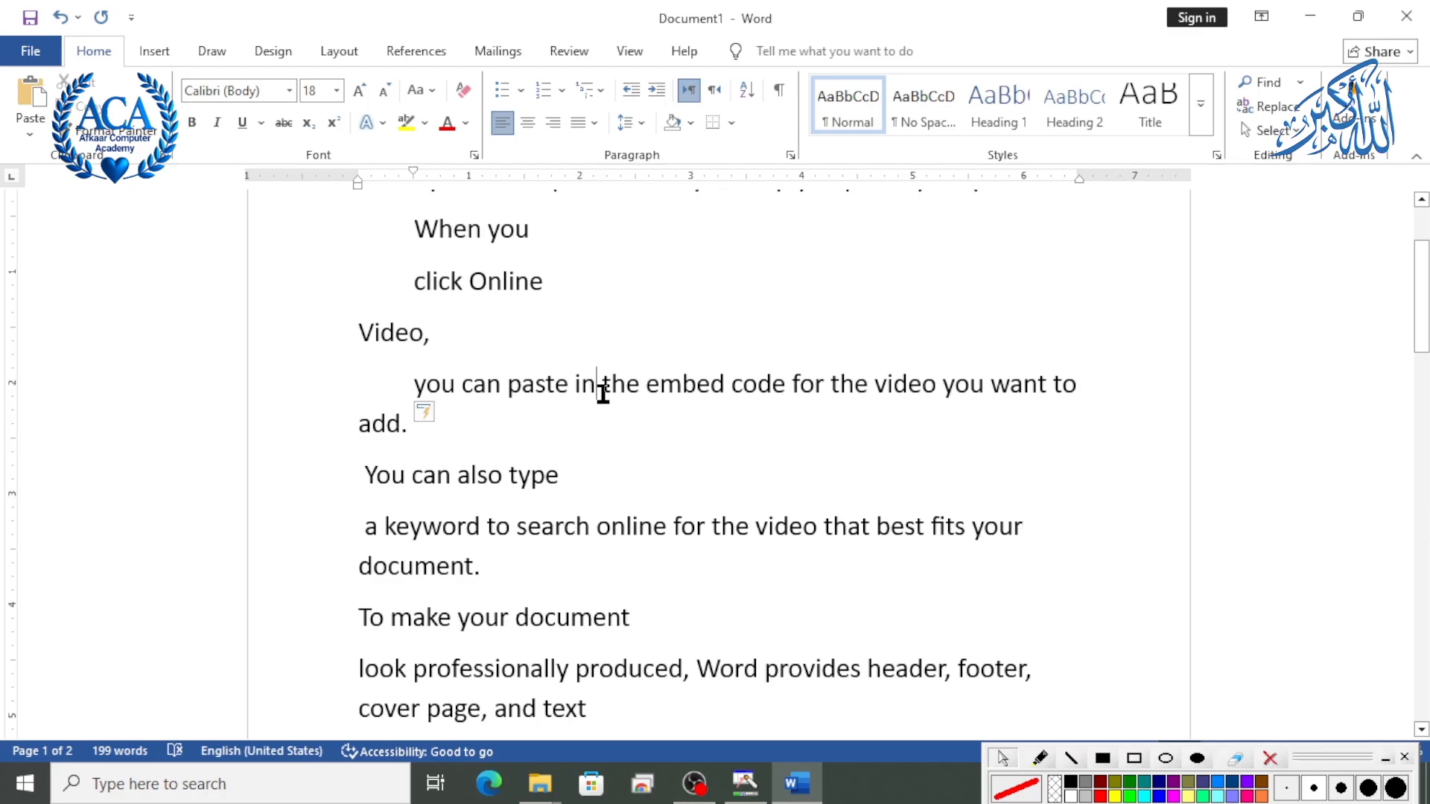
{"action": "left_click", "coordinate": [399, 382]}
{"action": "key", "text": "Tab"}
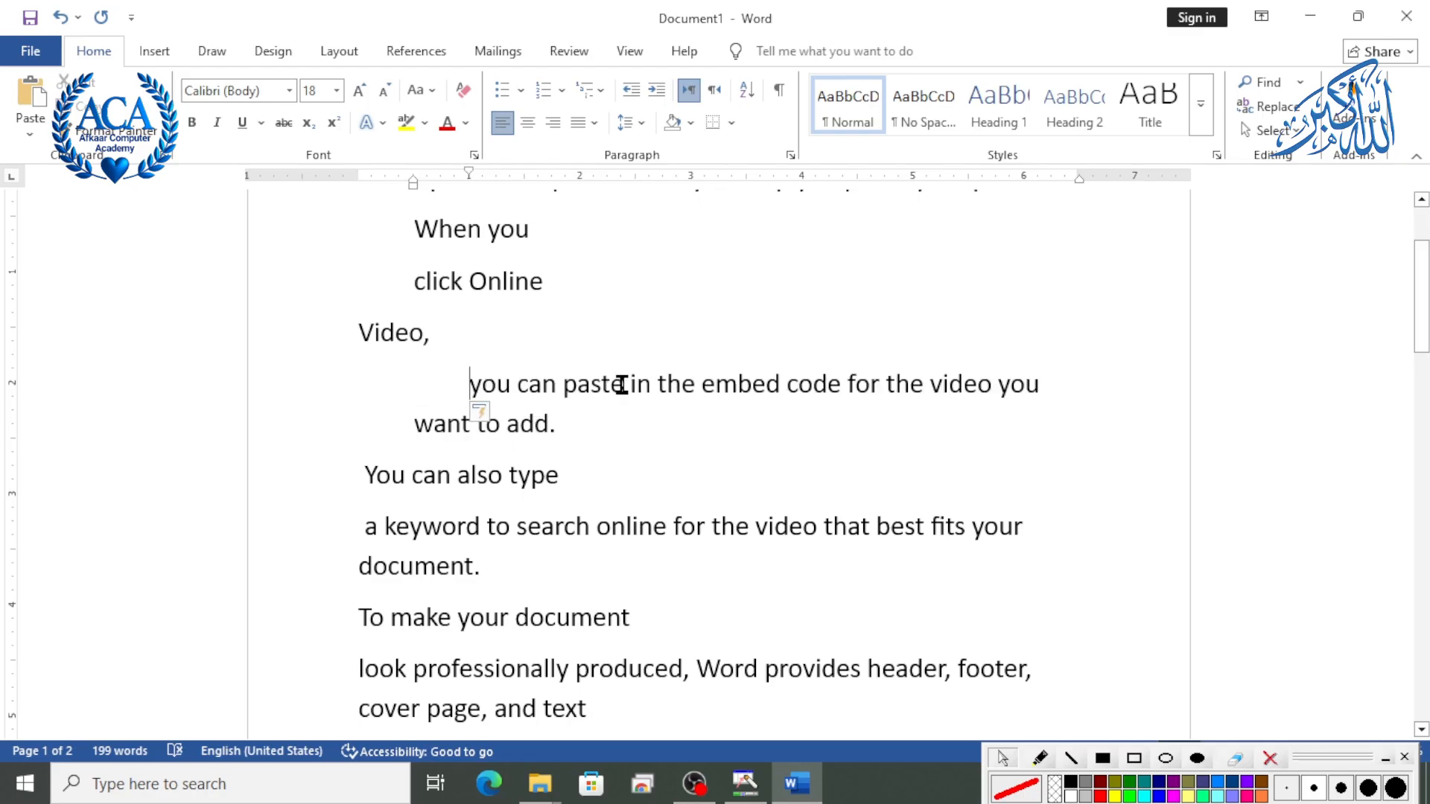
Split the indented line after "you can paste" so the rest becomes its own paragraph.
{"action": "left_click", "coordinate": [624, 384]}
{"action": "key", "text": "Return"}
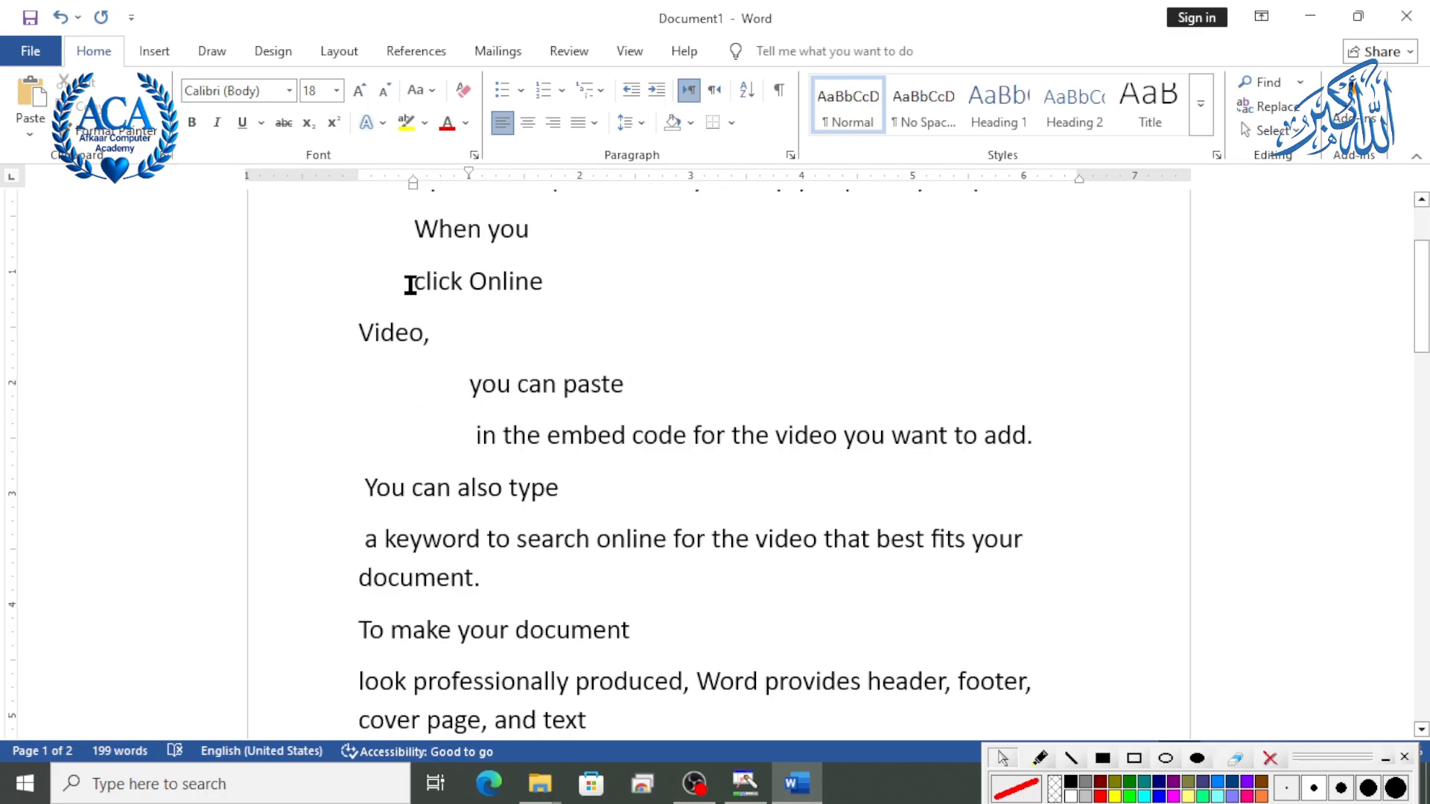
{"action": "scroll", "coordinate": [409, 284], "scroll_direction": "up", "scroll_amount": 3}
{"action": "left_click", "coordinate": [415, 390]}
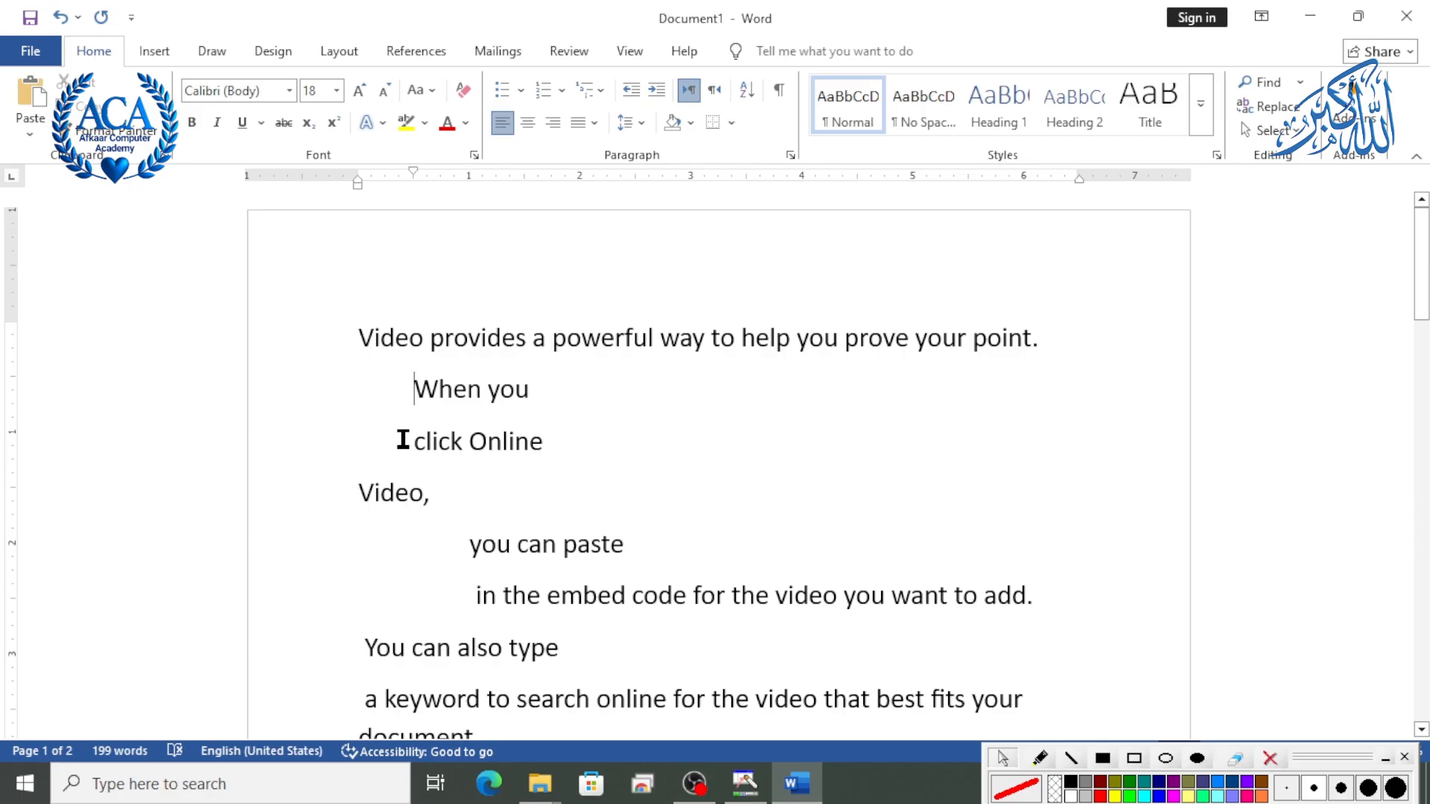
{"action": "scroll", "coordinate": [403, 440], "scroll_direction": "down", "scroll_amount": 2}
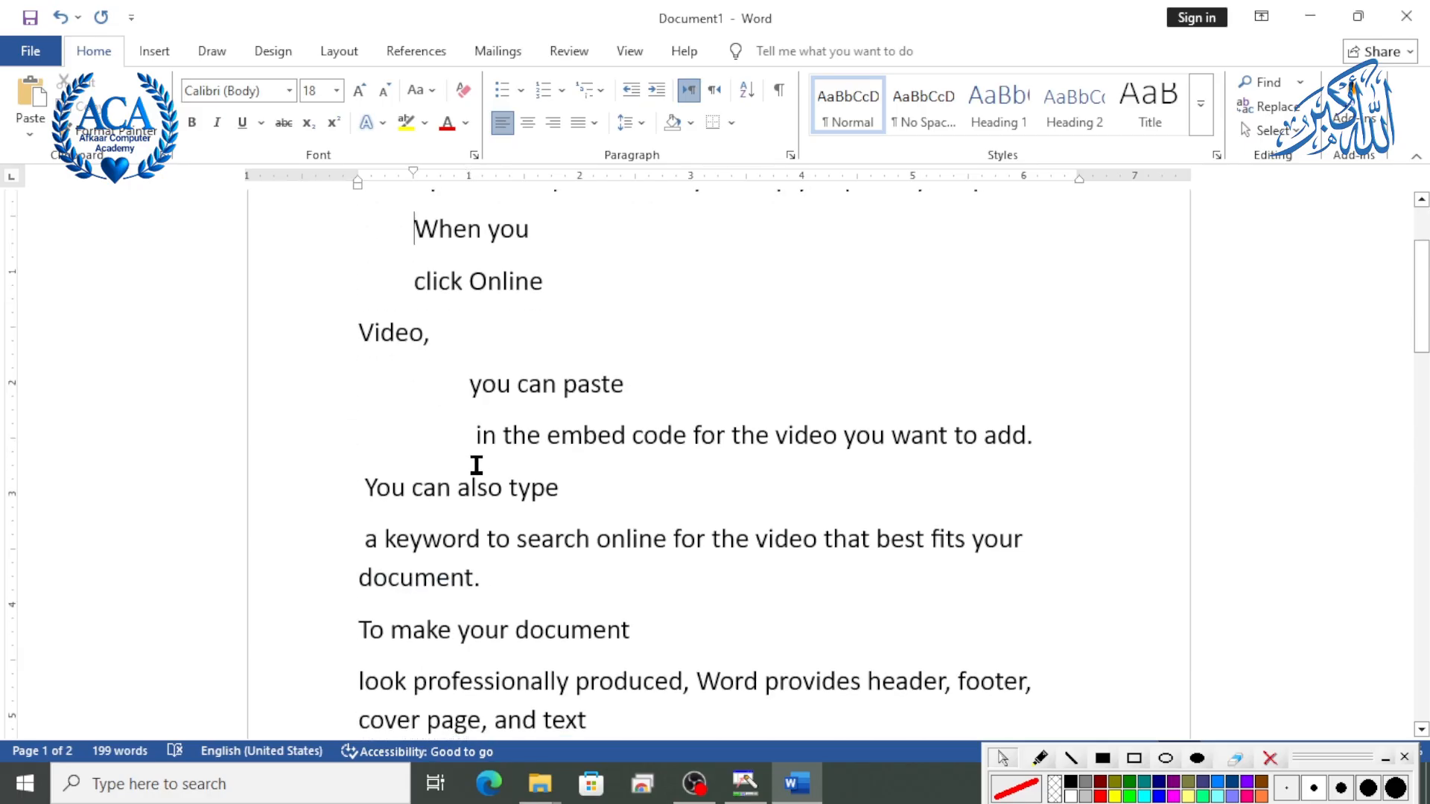
Remove the indent from the "you can paste" line and split "for the video you want to add." into its own paragraph.
{"action": "scroll", "coordinate": [476, 465], "scroll_direction": "down", "scroll_amount": 1}
{"action": "left_click", "coordinate": [480, 287]}
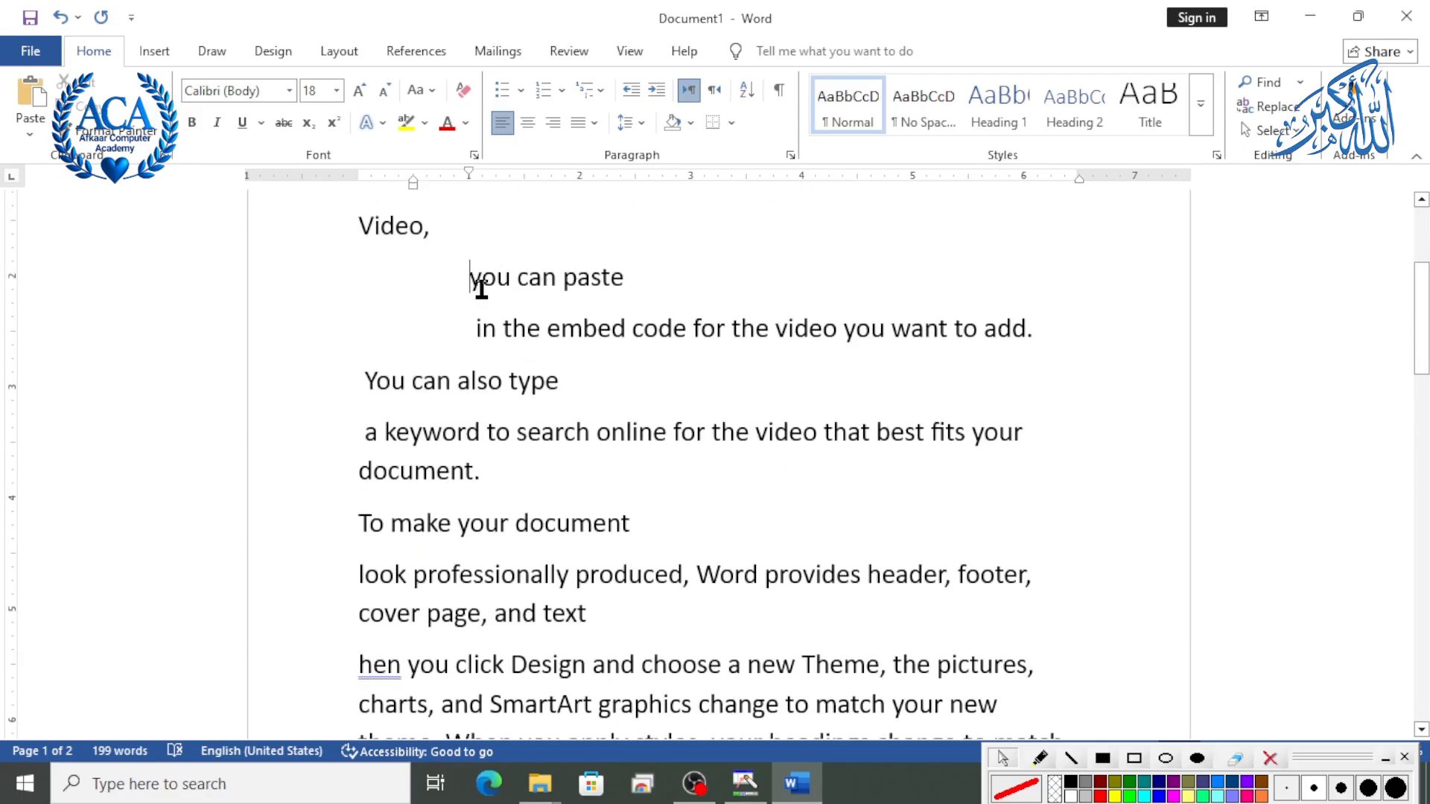
{"action": "key", "text": "BackSpace"}
{"action": "scroll", "coordinate": [482, 319], "scroll_direction": "up", "scroll_amount": 1}
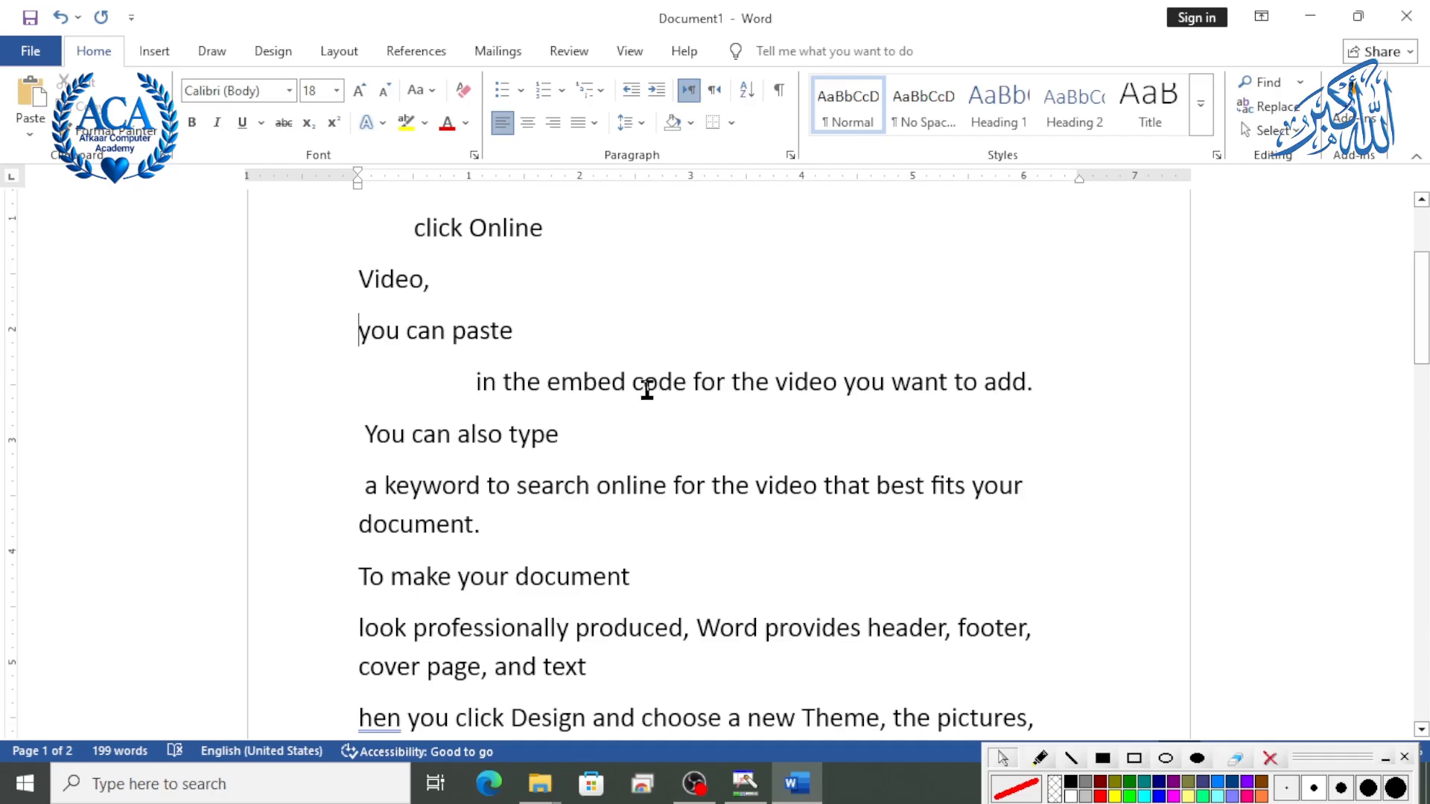
{"action": "left_click", "coordinate": [689, 383]}
{"action": "key", "text": "Return"}
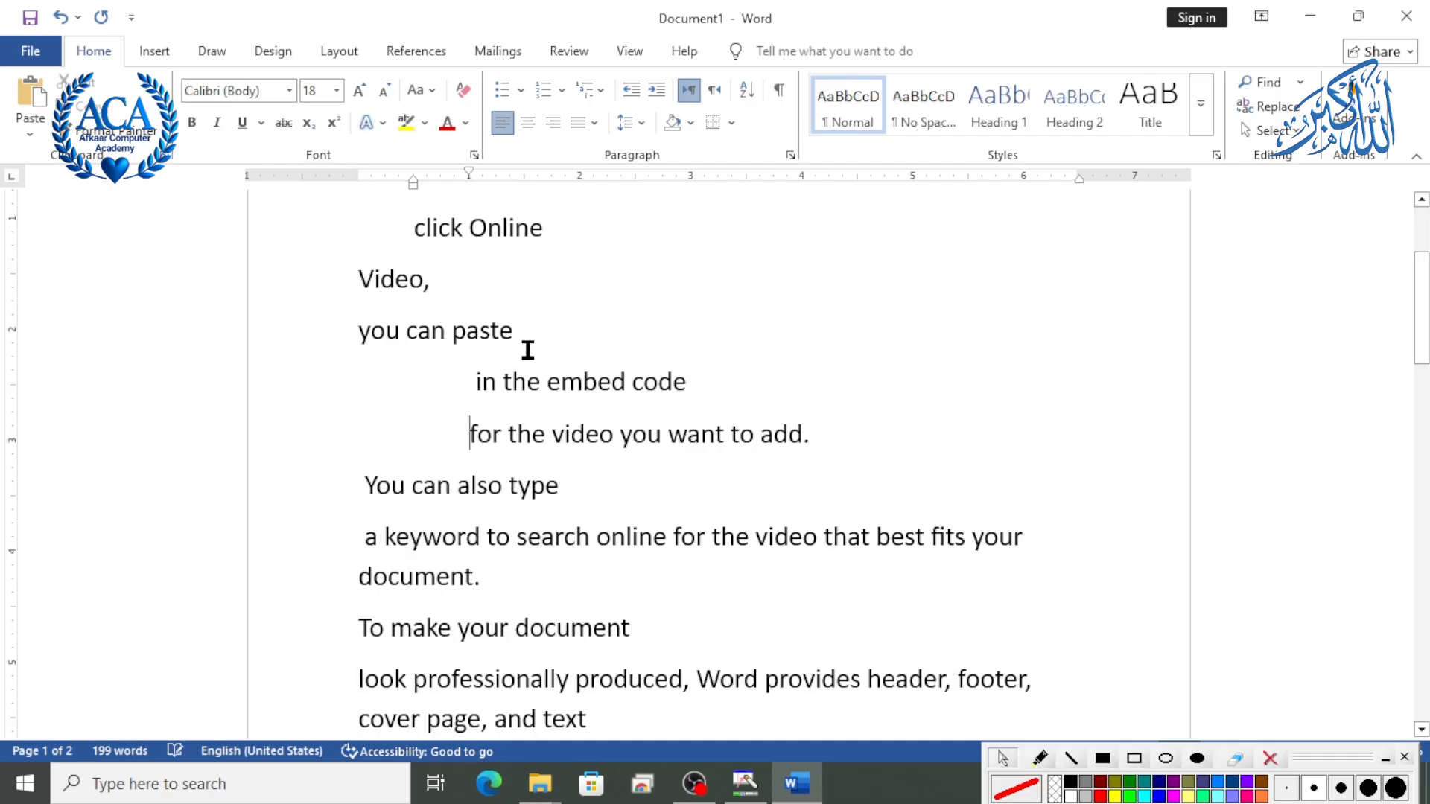
Apply the 1) a) i) multilevel list to the paragraphs from "Video provides" through "cover page, and text".
{"action": "scroll", "coordinate": [514, 373], "scroll_direction": "down", "scroll_amount": 1}
{"action": "scroll", "coordinate": [477, 388], "scroll_direction": "up", "scroll_amount": 5}
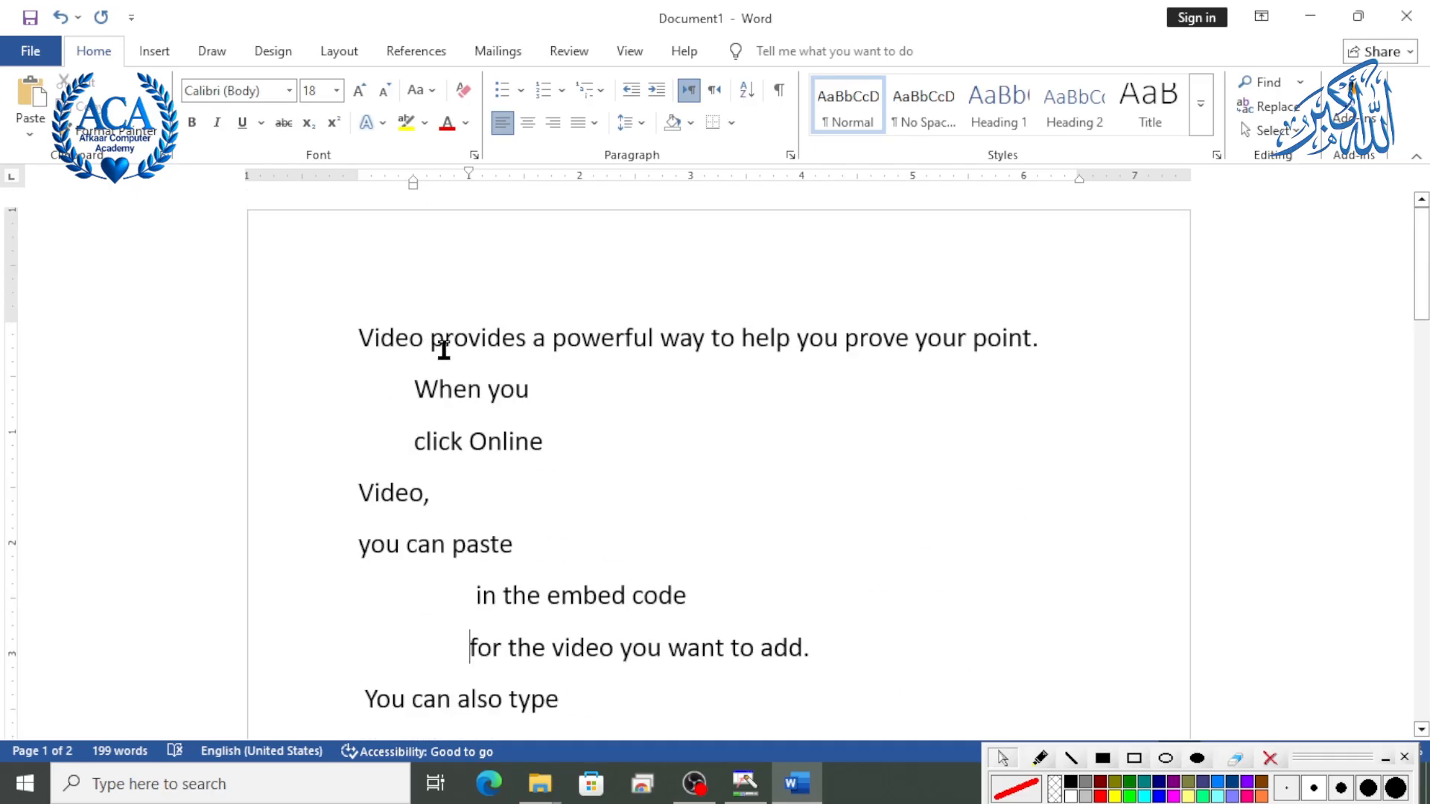
{"action": "scroll", "coordinate": [455, 347], "scroll_direction": "down", "scroll_amount": 2}
{"action": "scroll", "coordinate": [559, 312], "scroll_direction": "up", "scroll_amount": 2}
{"action": "left_click_drag", "start_coordinate": [427, 325], "coordinate": [594, 606]}
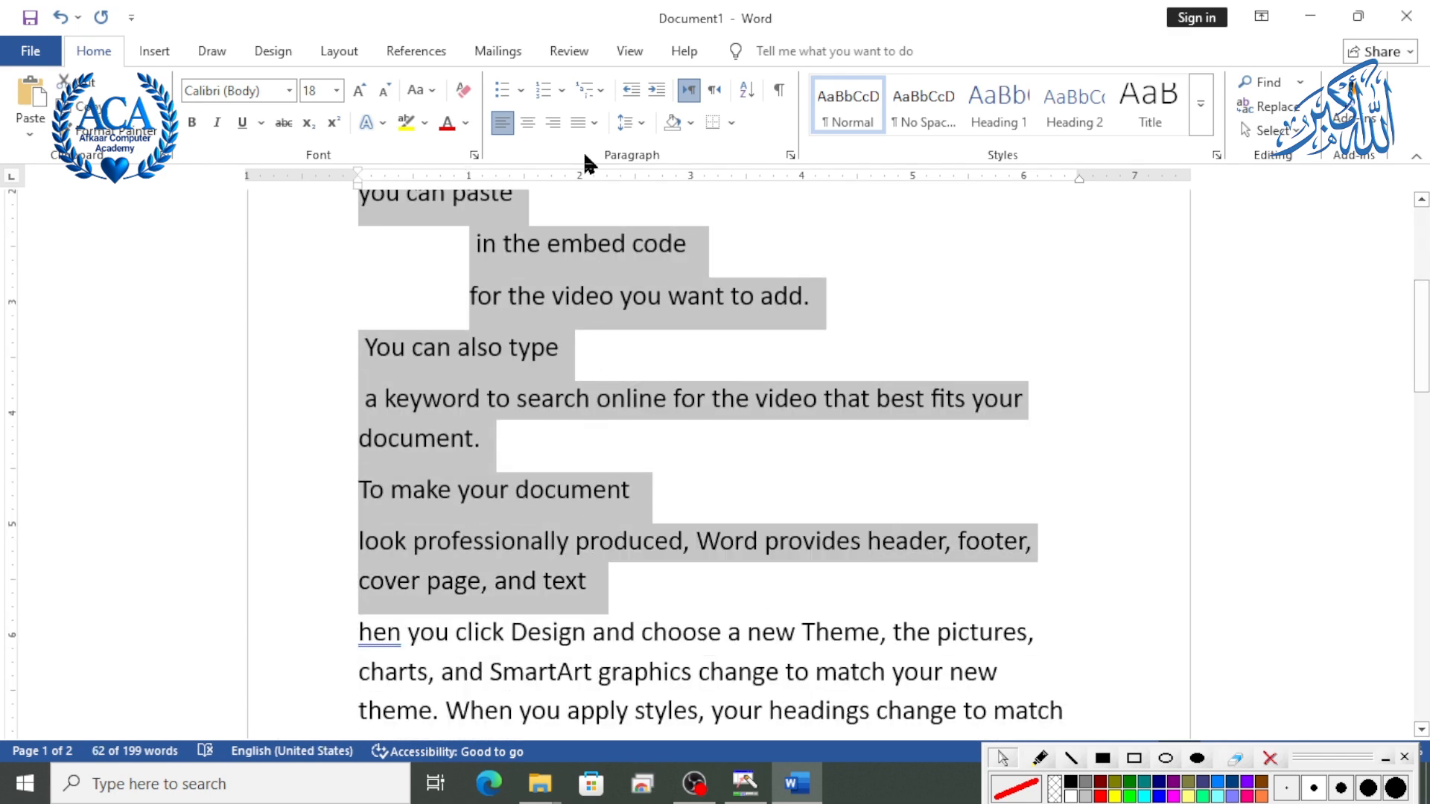
{"action": "left_click", "coordinate": [604, 97]}
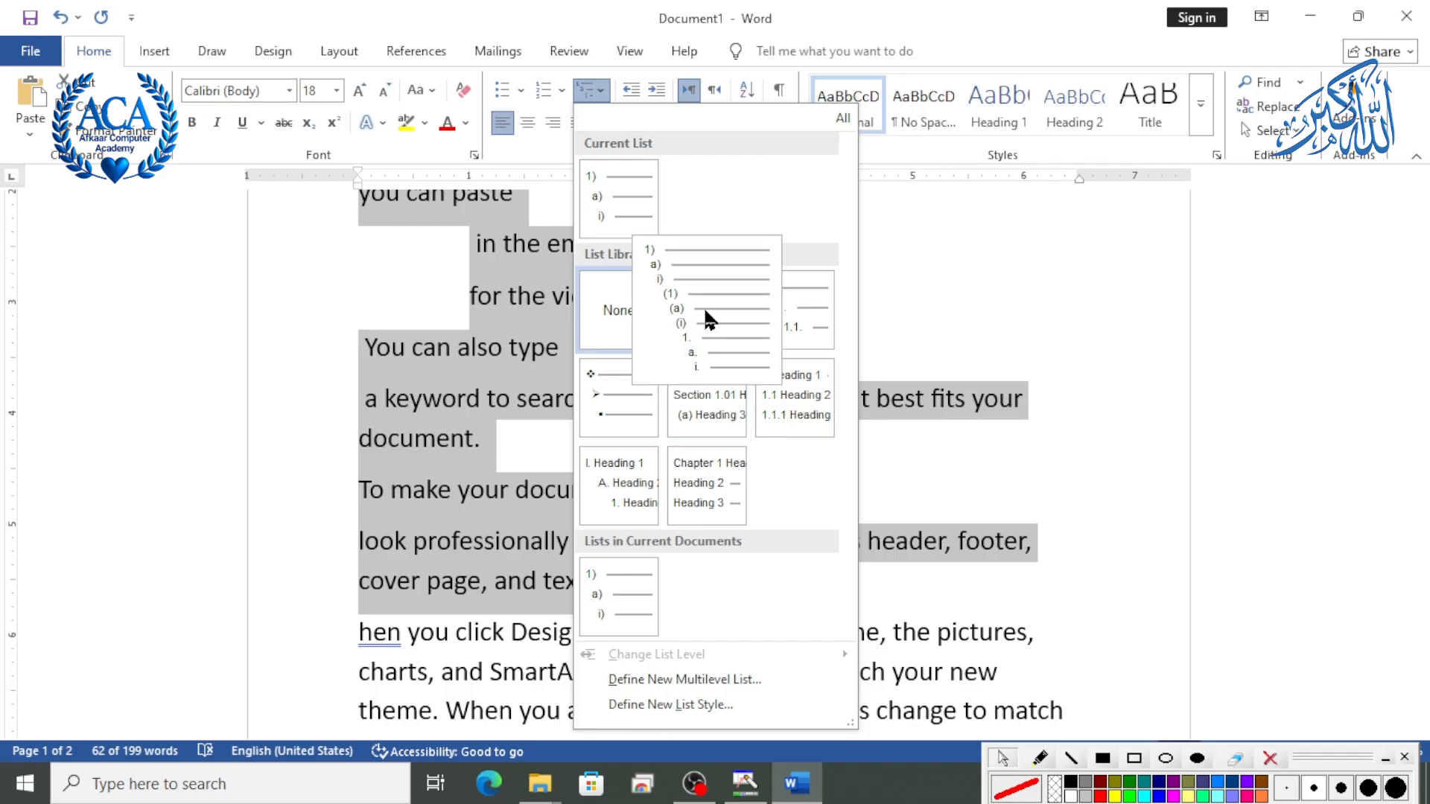
{"action": "key", "text": "Escape"}
{"action": "left_click", "coordinate": [698, 475]}
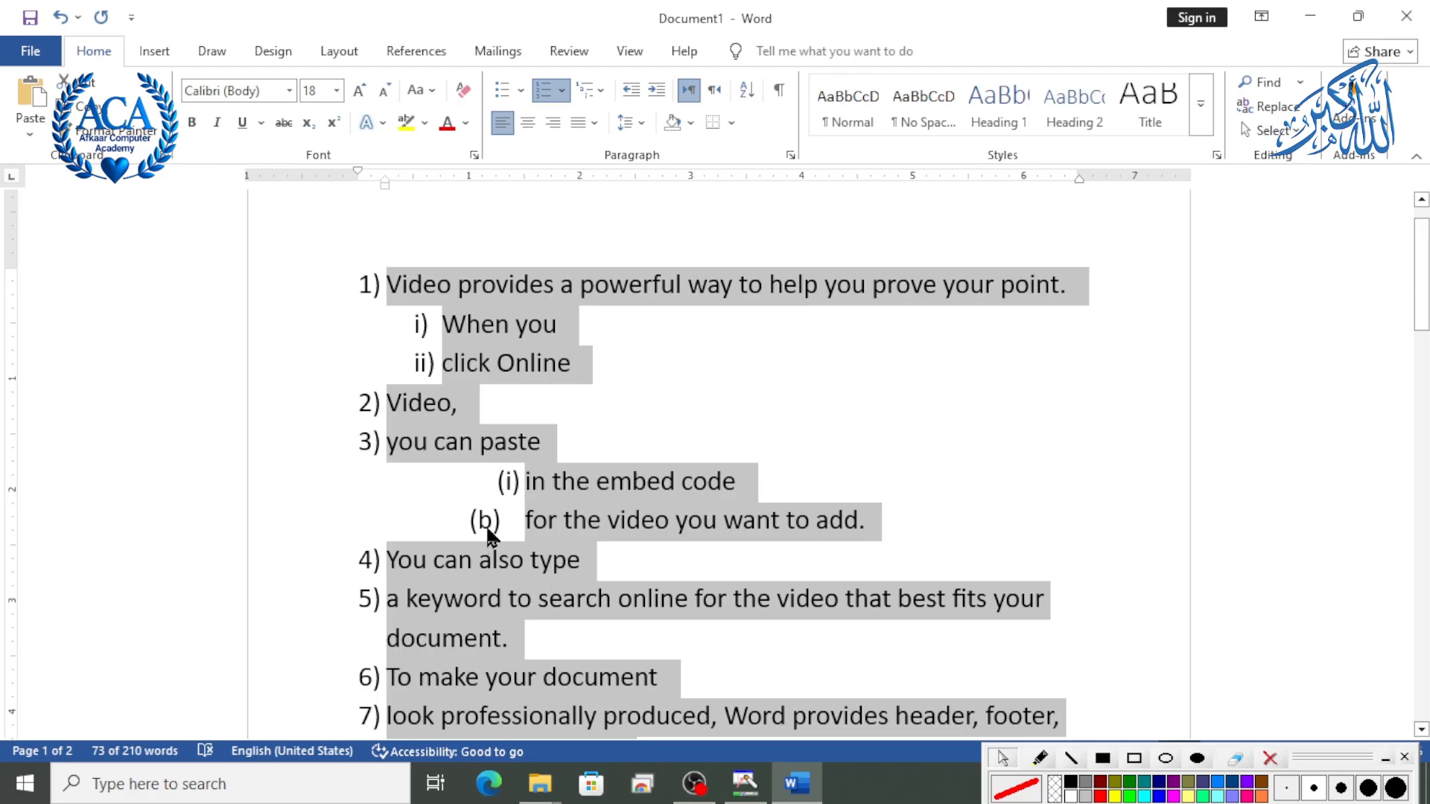
Demote the "a keyword to search online" item to the second level and split the text from "for the video" into its own item.
{"action": "scroll", "coordinate": [519, 515], "scroll_direction": "down", "scroll_amount": 3}
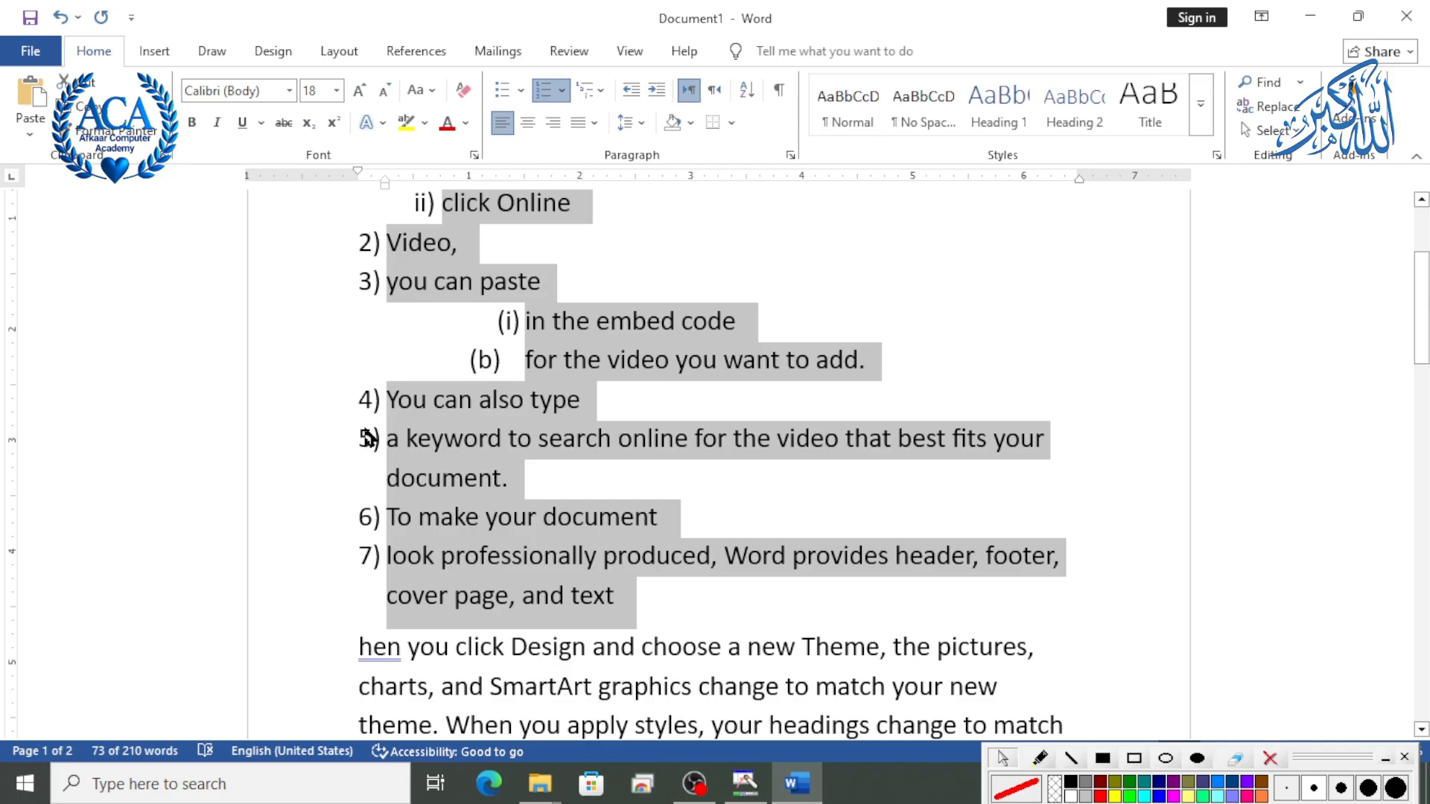
{"action": "left_click", "coordinate": [386, 438]}
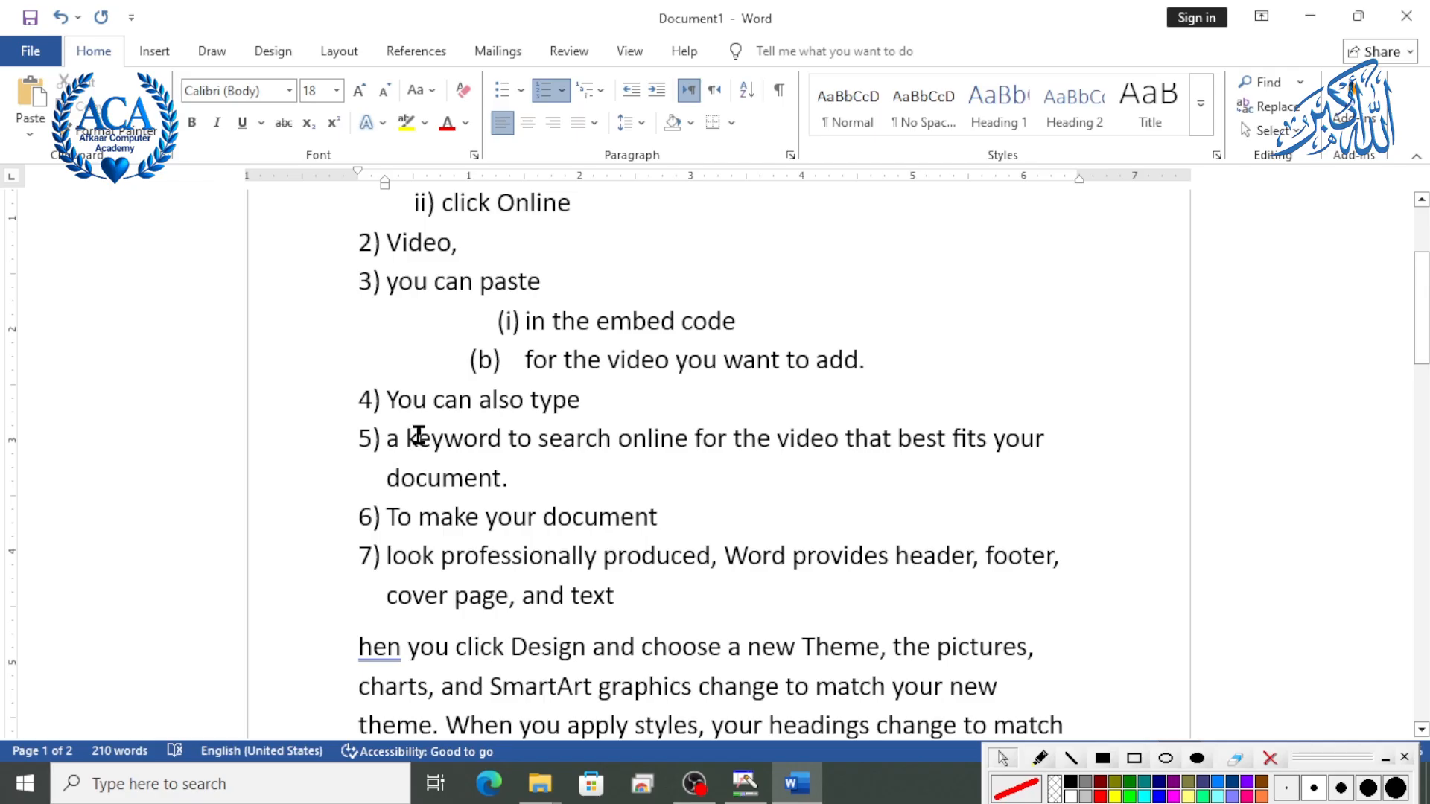
{"action": "key", "text": "Tab"}
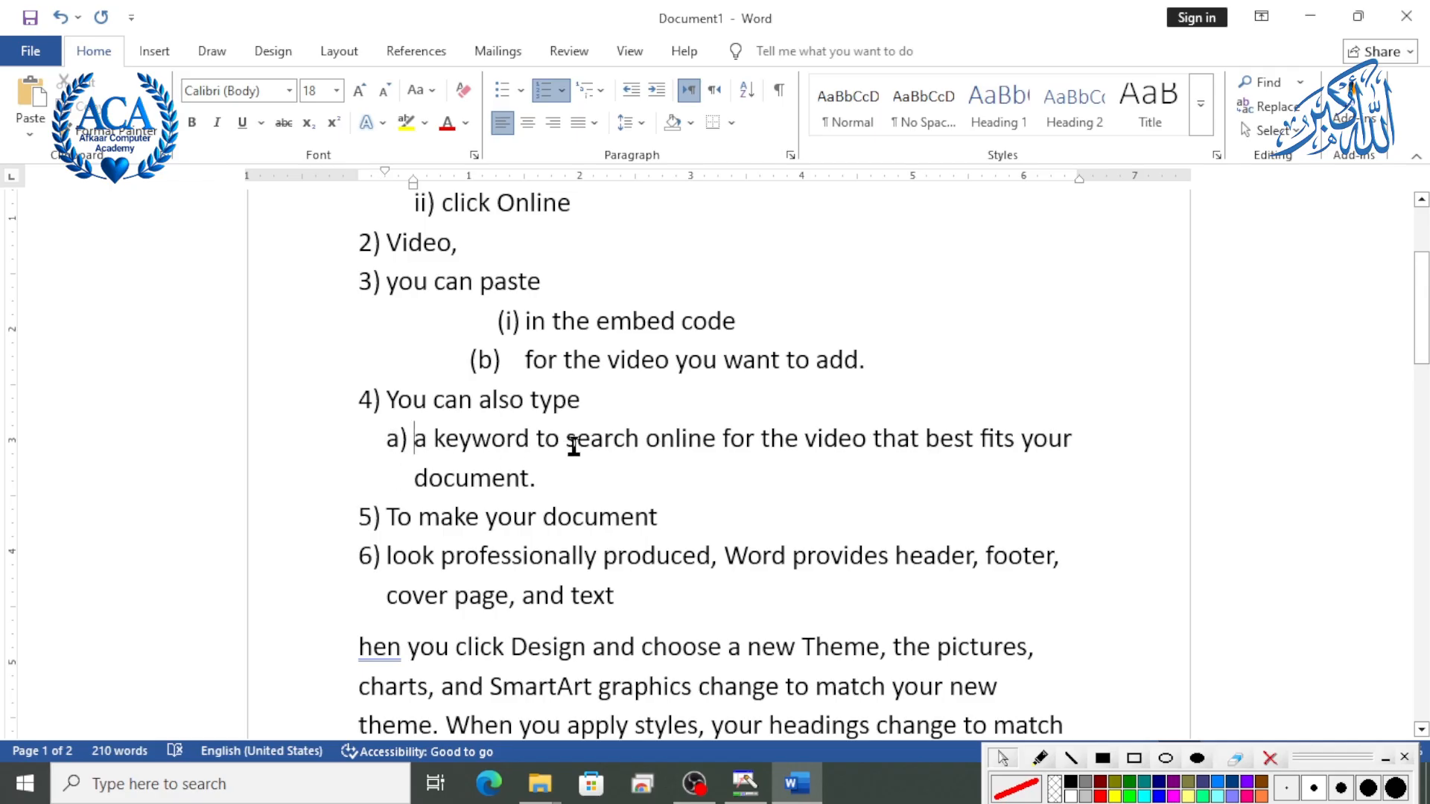
{"action": "left_click", "coordinate": [715, 438]}
{"action": "key", "text": "Return"}
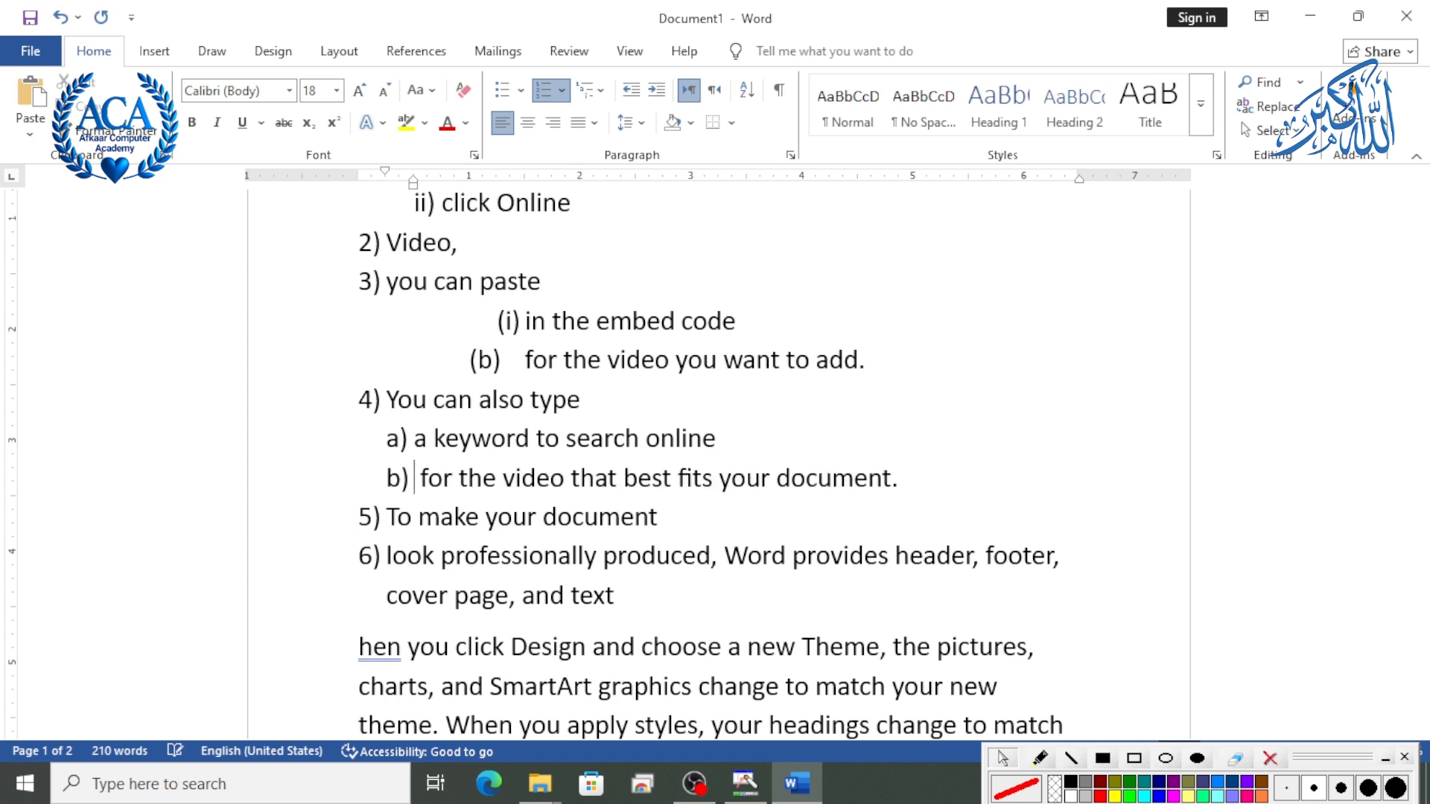
Try to indent the a) and b) items under "You can also type" further, and undo the change.
{"action": "left_click", "coordinate": [391, 438]}
{"action": "key", "text": "Tab"}
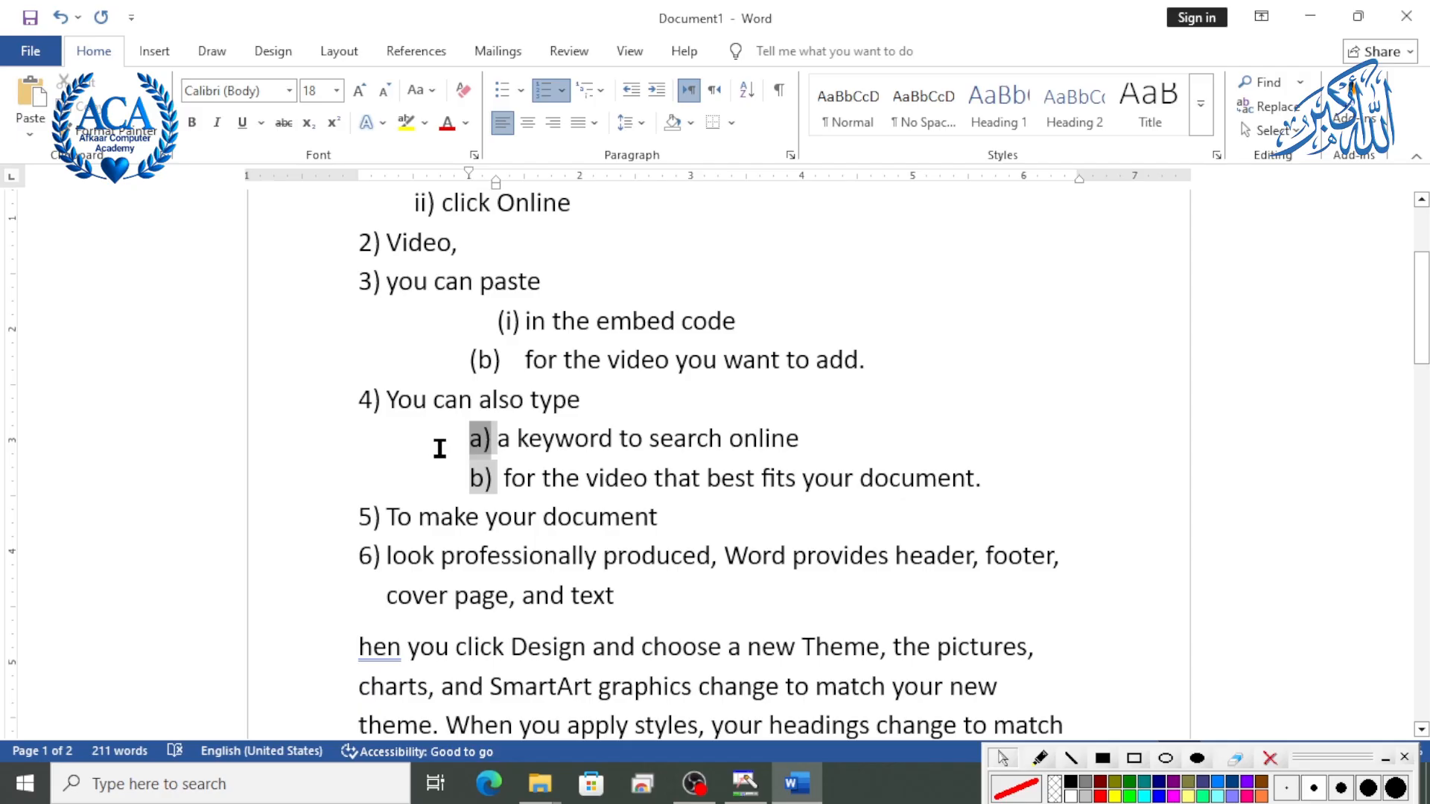
{"action": "key", "text": "ctrl+z"}
Split "fits your document." off item b) and make it two third-level items, "fits your" and "document.".
{"action": "scroll", "coordinate": [468, 494], "scroll_direction": "down", "scroll_amount": 1}
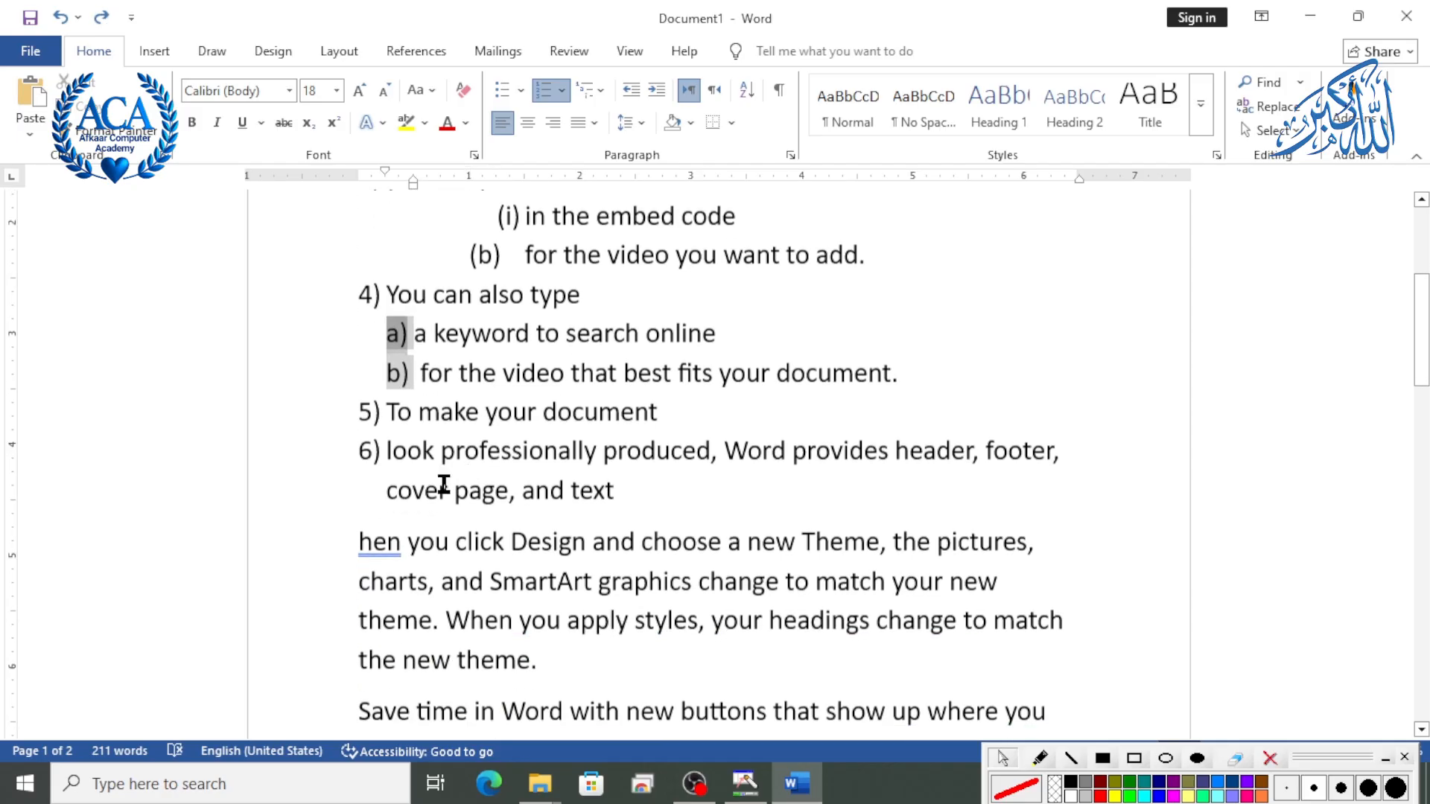
{"action": "left_click", "coordinate": [672, 373]}
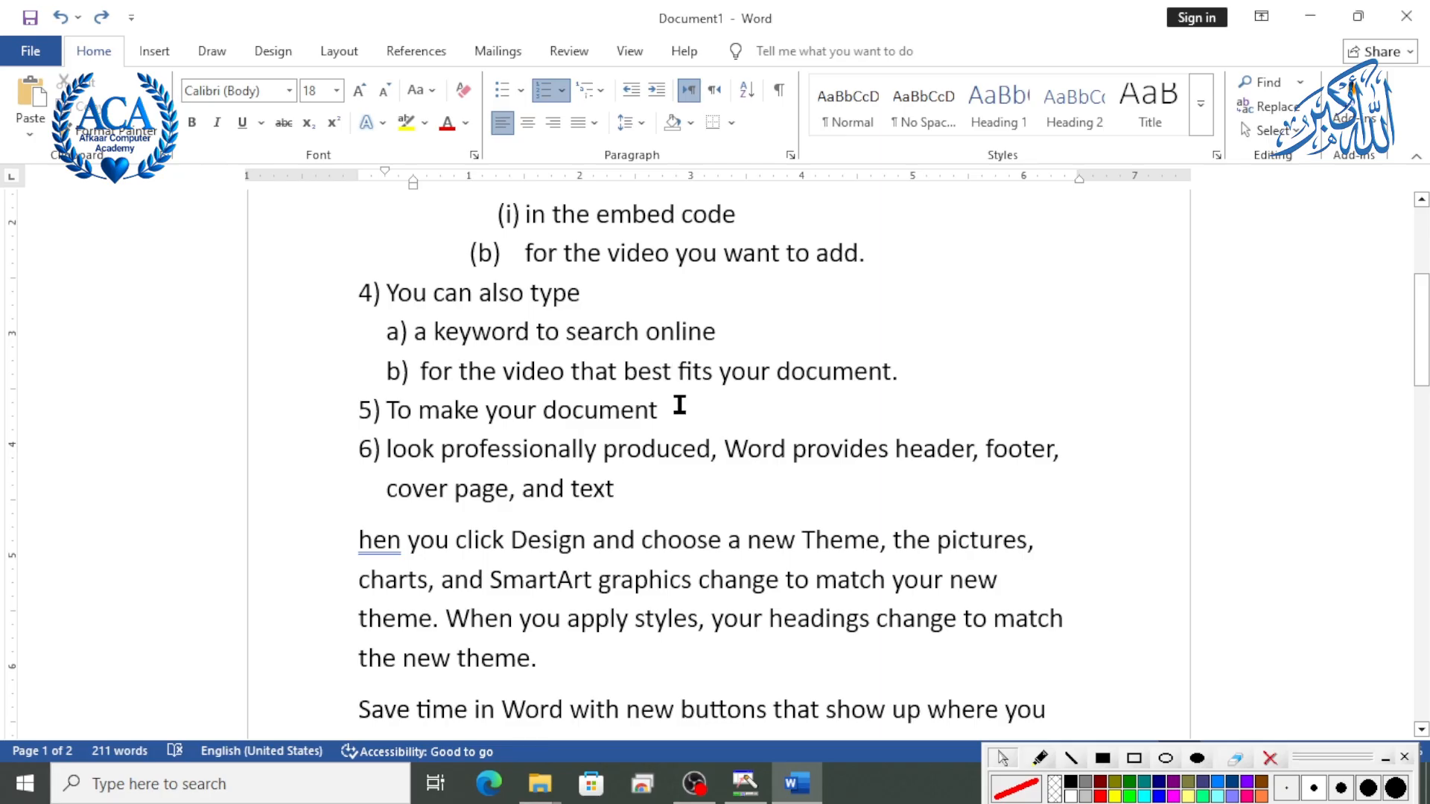
{"action": "key", "text": "Return"}
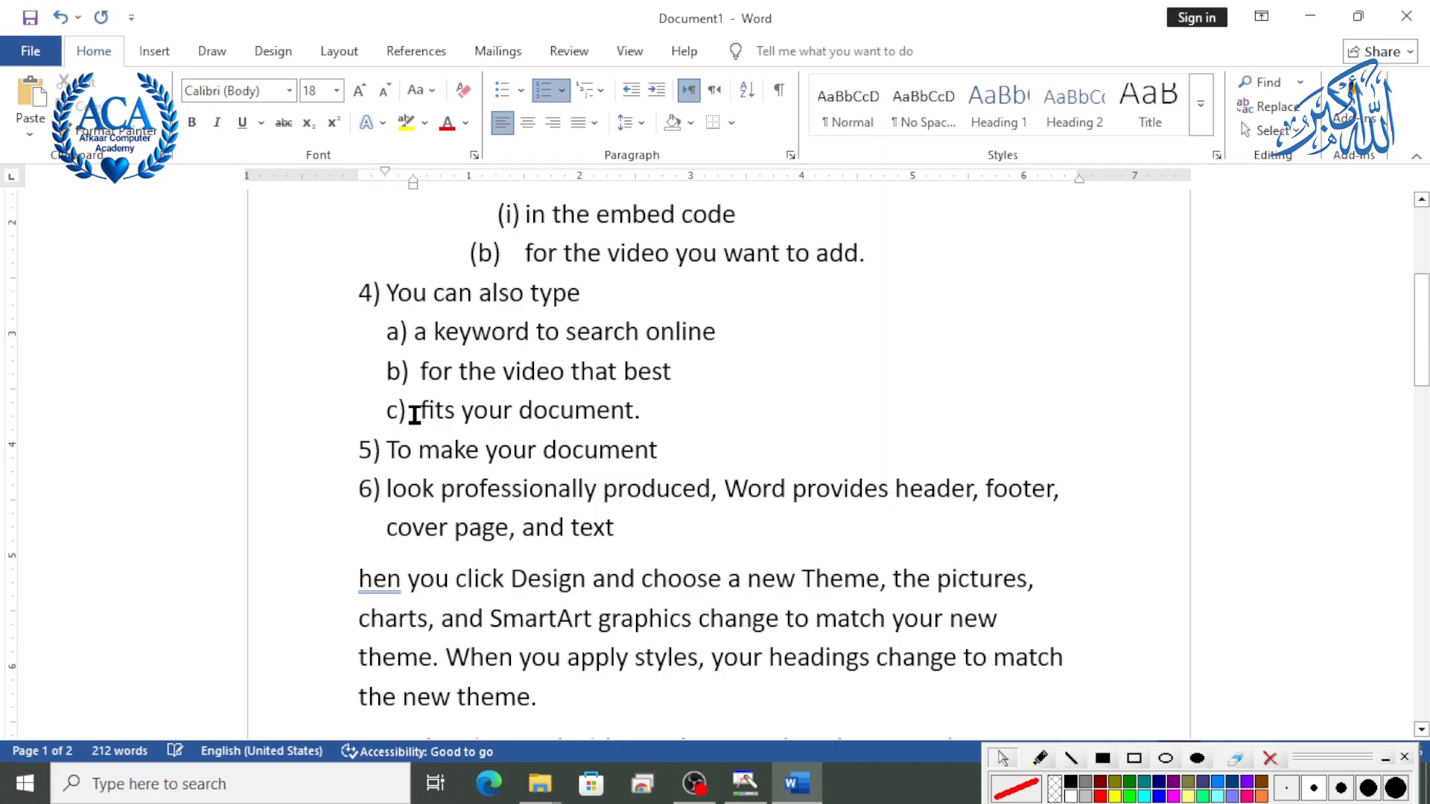
{"action": "key", "text": "Tab"}
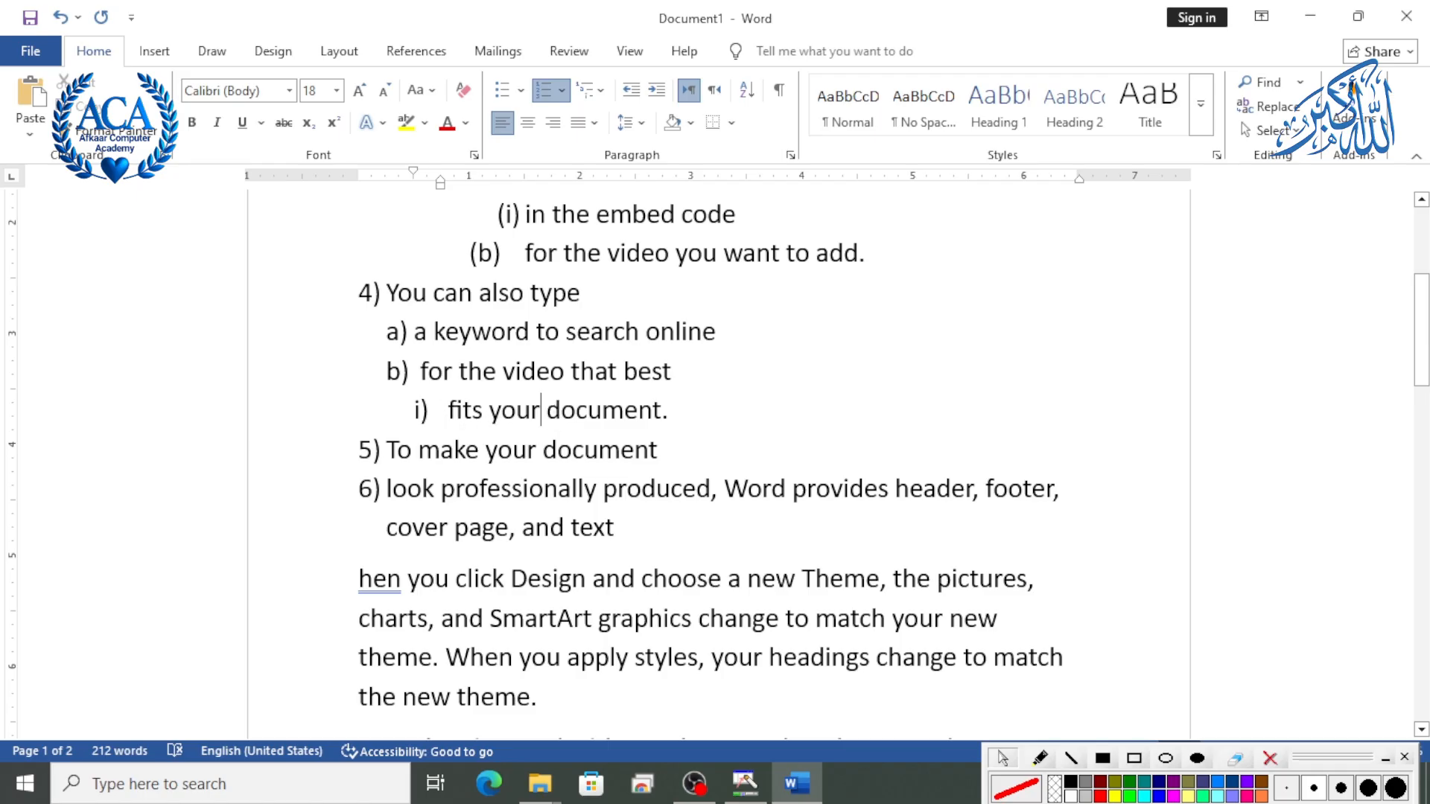
{"action": "key", "text": "Return"}
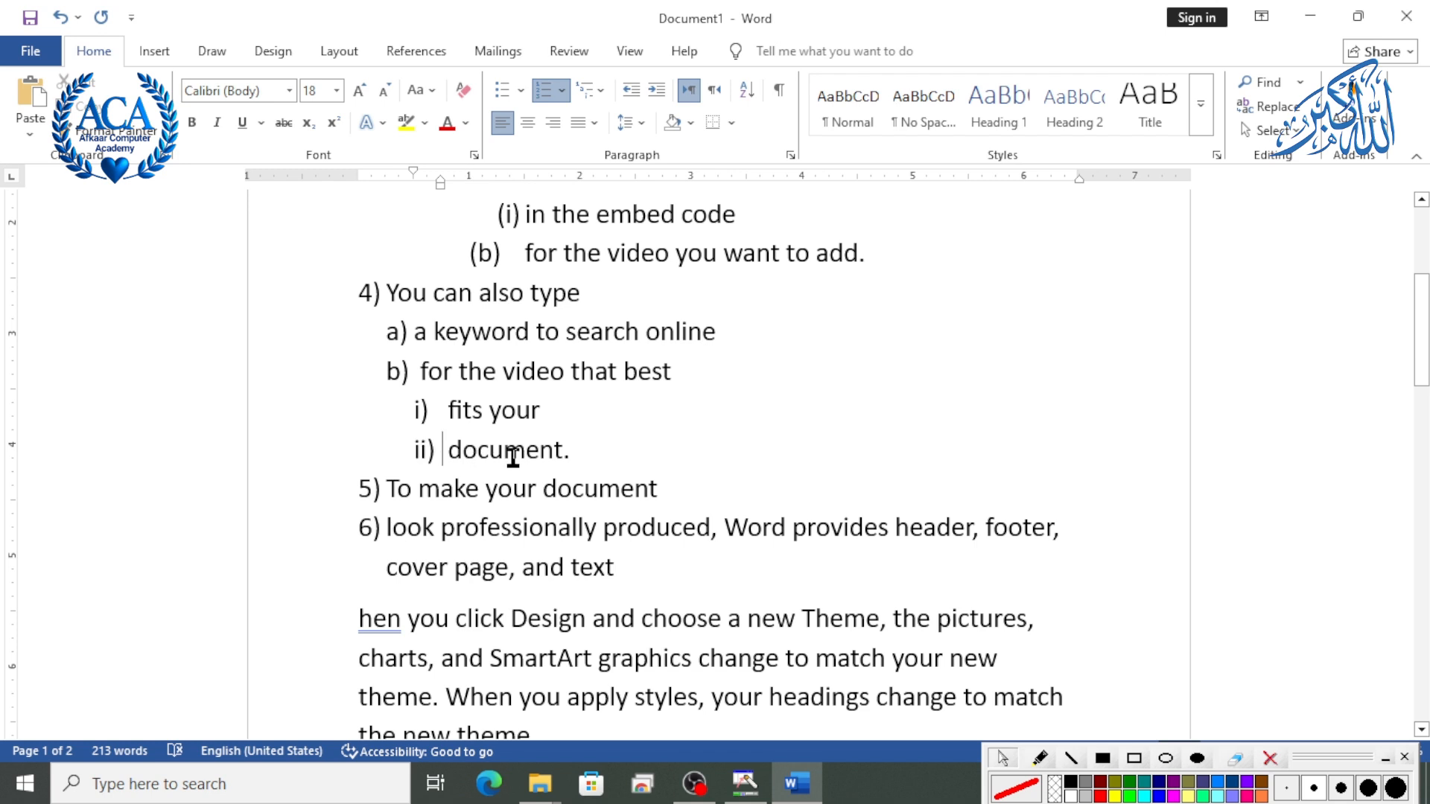
Review the levels of the multilevel list and select the number labels of its a) and i) sublevels.
{"action": "scroll", "coordinate": [539, 455], "scroll_direction": "up", "scroll_amount": 3}
{"action": "scroll", "coordinate": [536, 447], "scroll_direction": "down", "scroll_amount": 2}
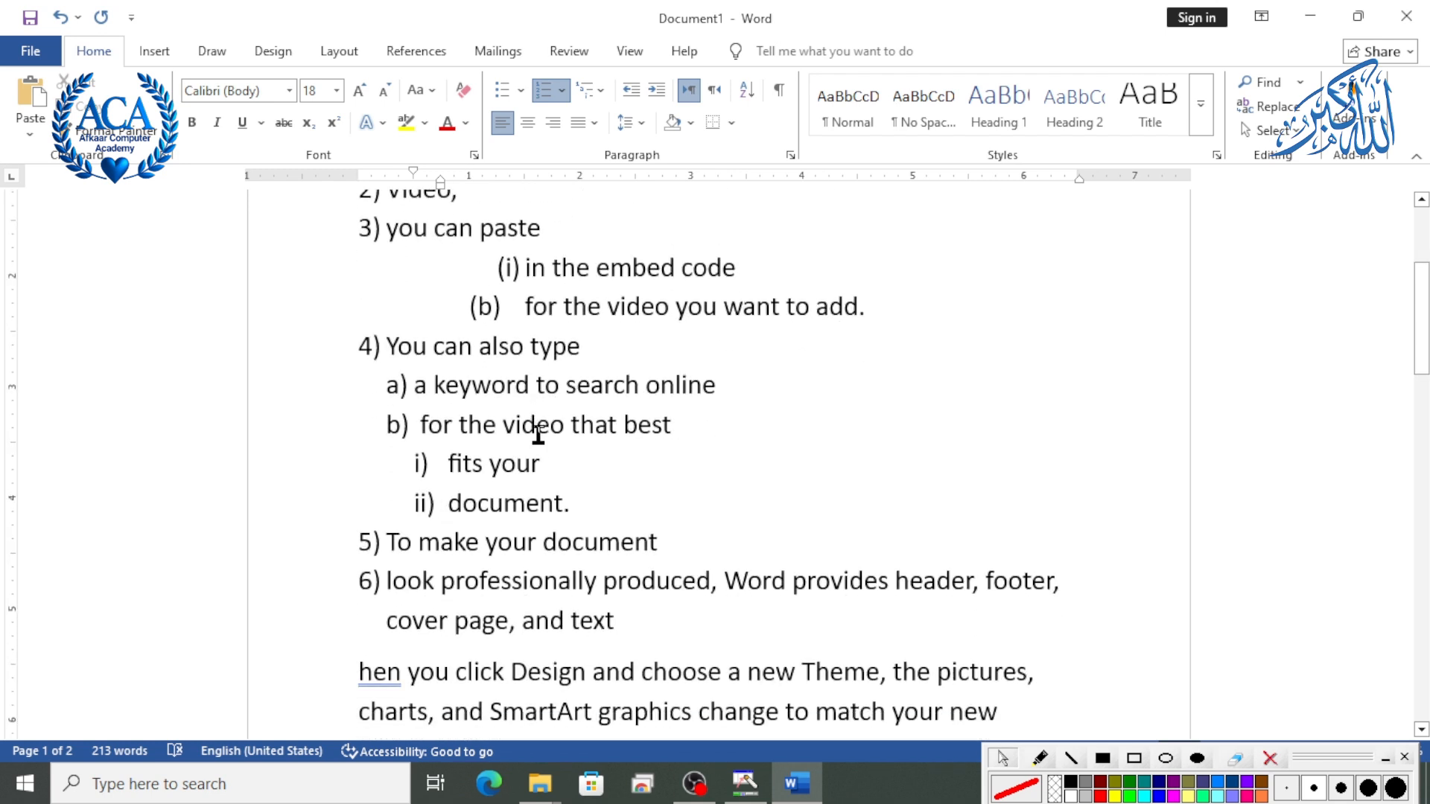
{"action": "scroll", "coordinate": [533, 462], "scroll_direction": "up", "scroll_amount": 3}
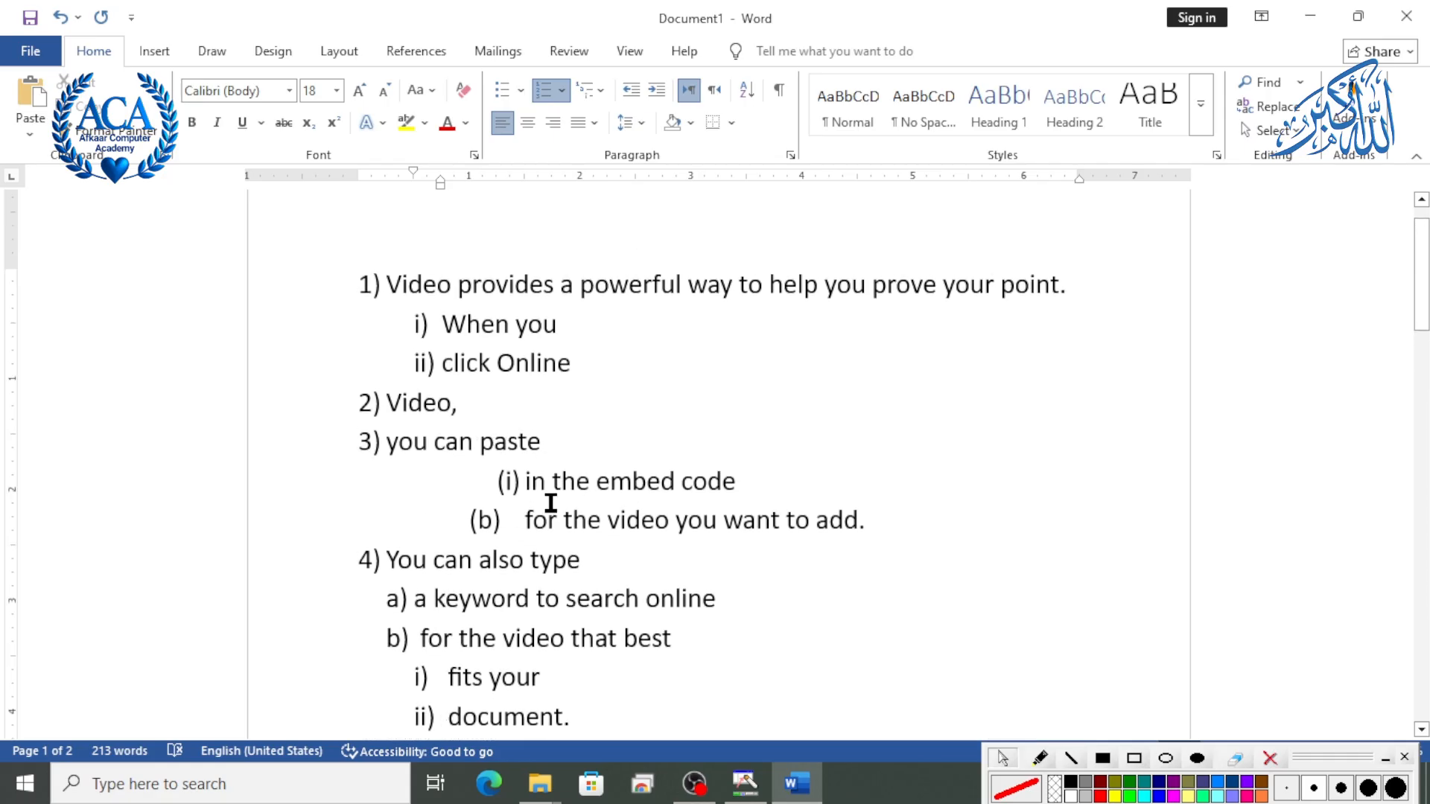
{"action": "scroll", "coordinate": [501, 533], "scroll_direction": "down", "scroll_amount": 5}
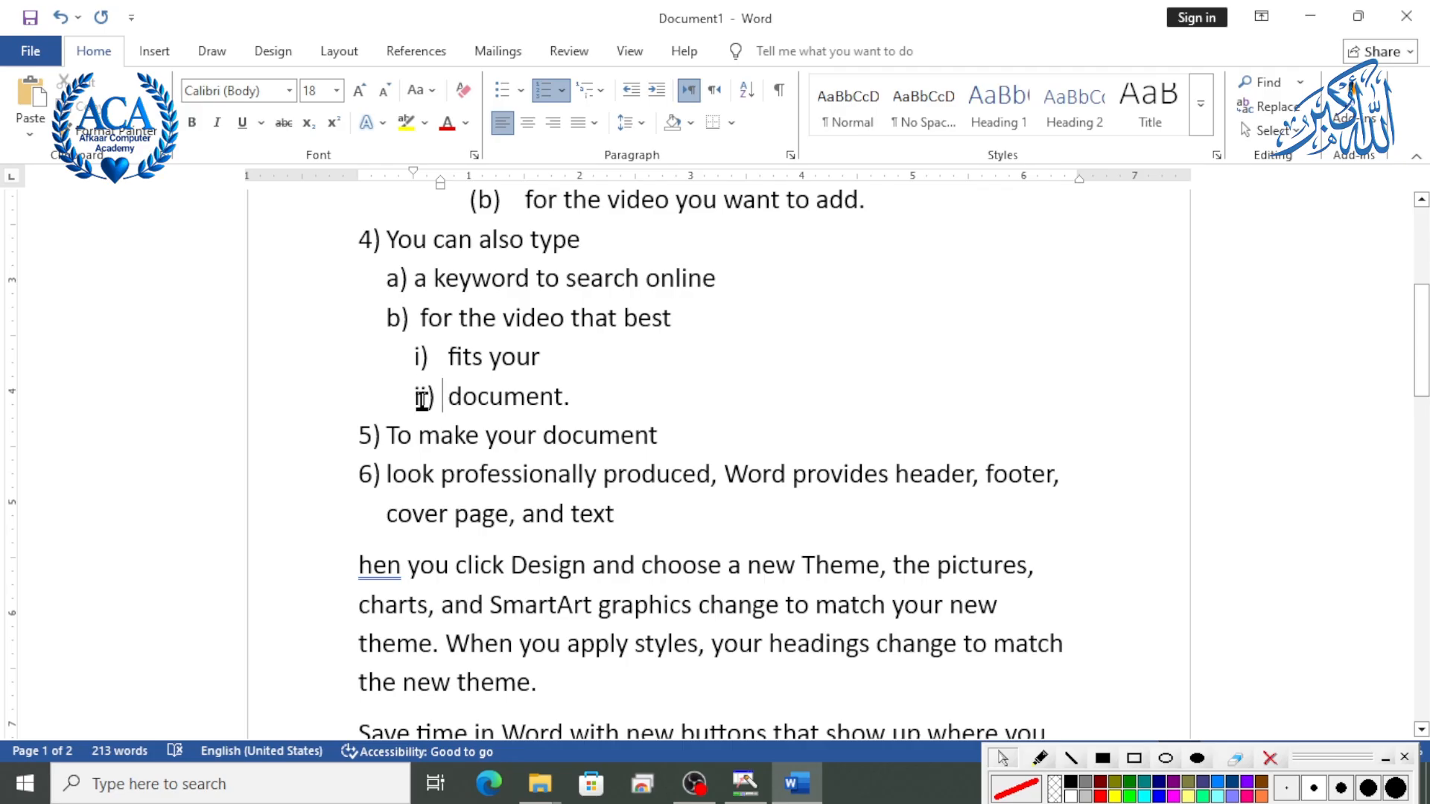
{"action": "left_click", "coordinate": [399, 281]}
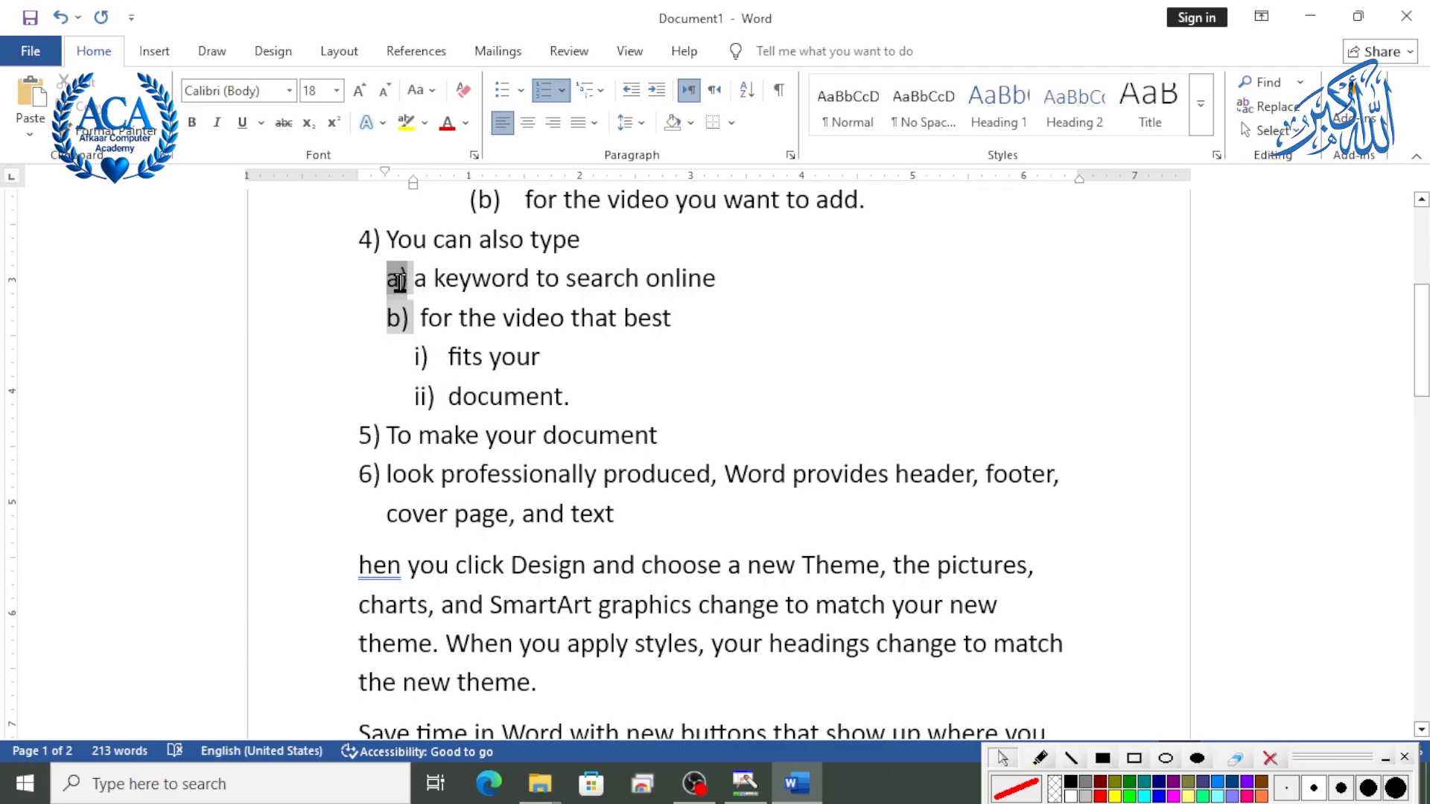
{"action": "left_click", "coordinate": [420, 359]}
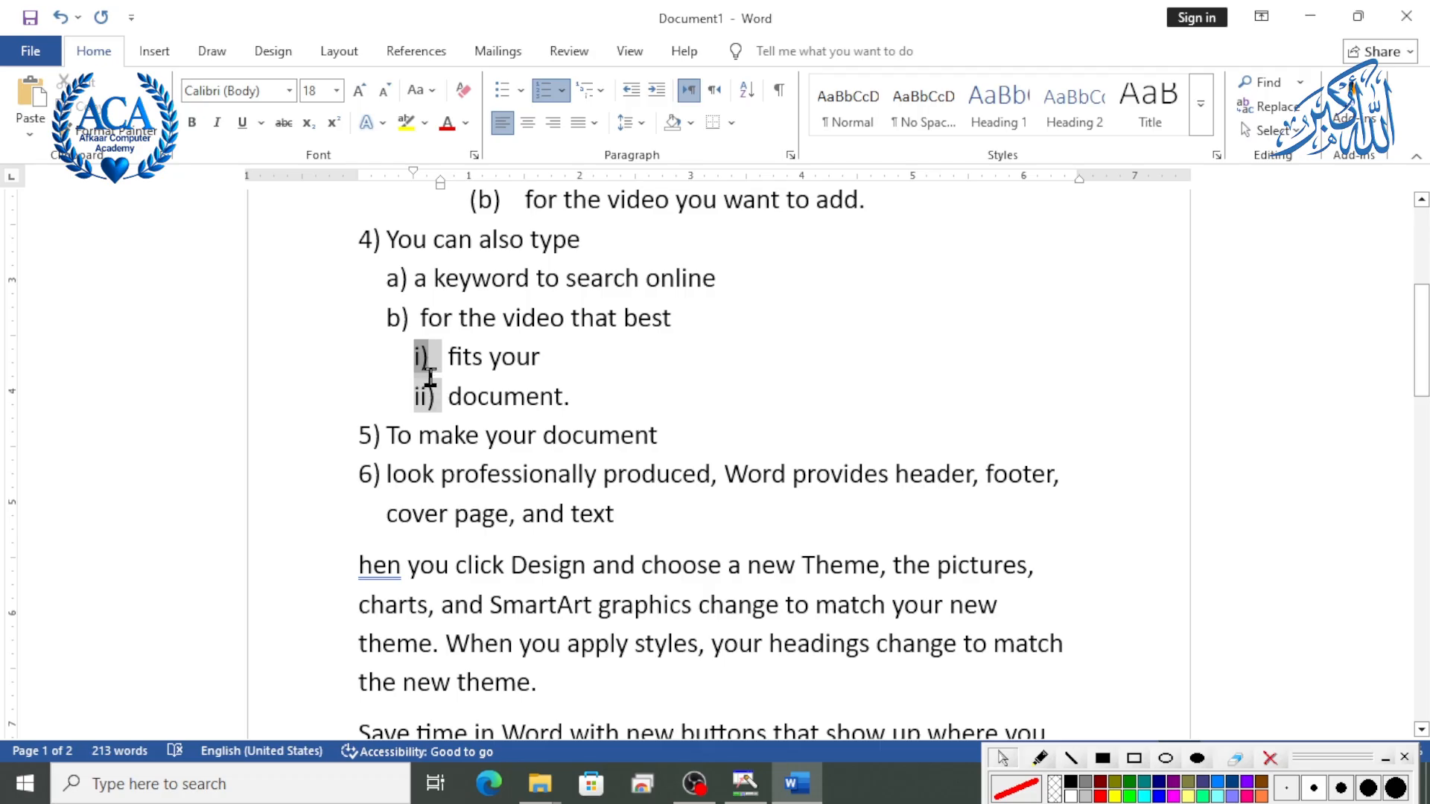
Open the Define New List Style settings for the list and close them without changes.
{"action": "left_click", "coordinate": [605, 91]}
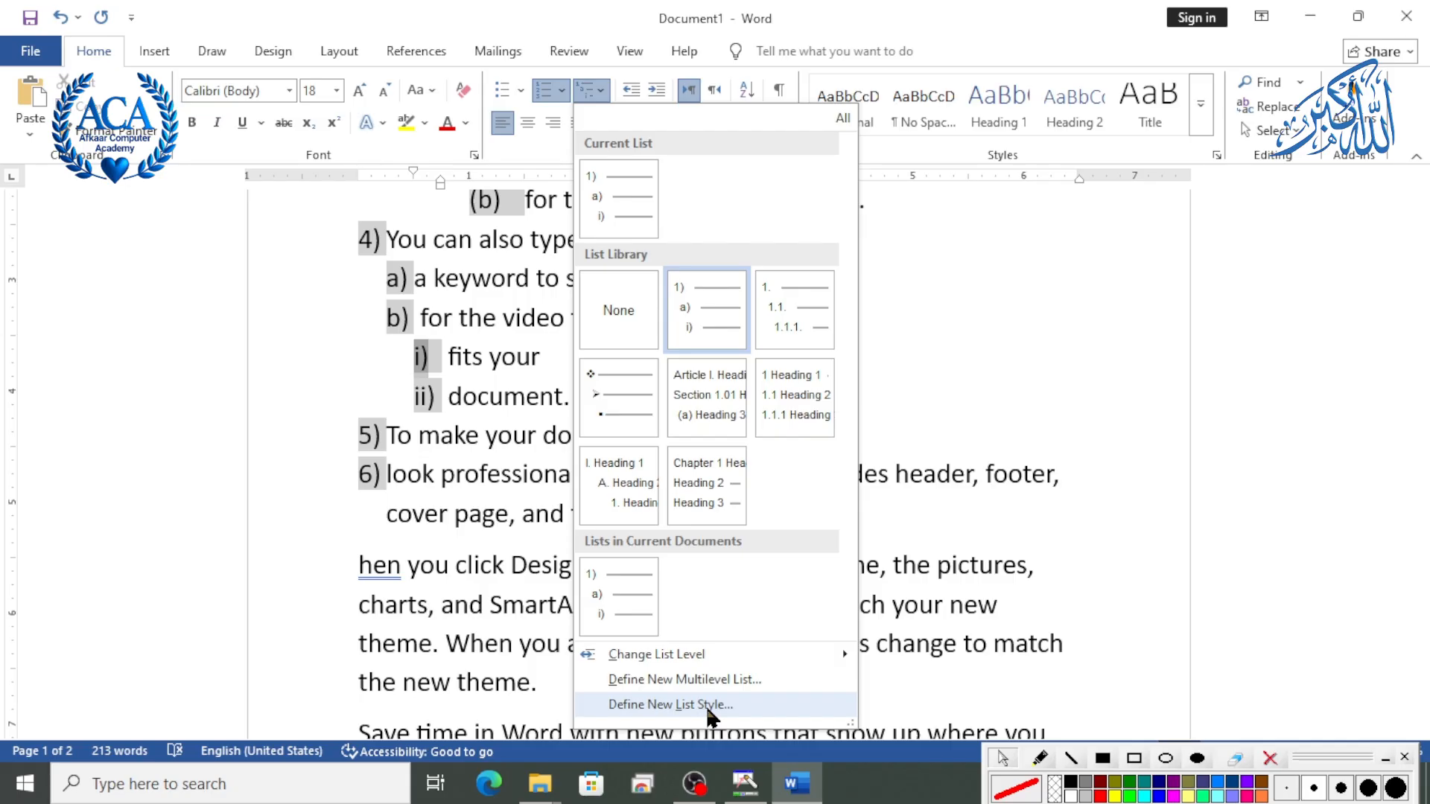
{"action": "left_click", "coordinate": [708, 712]}
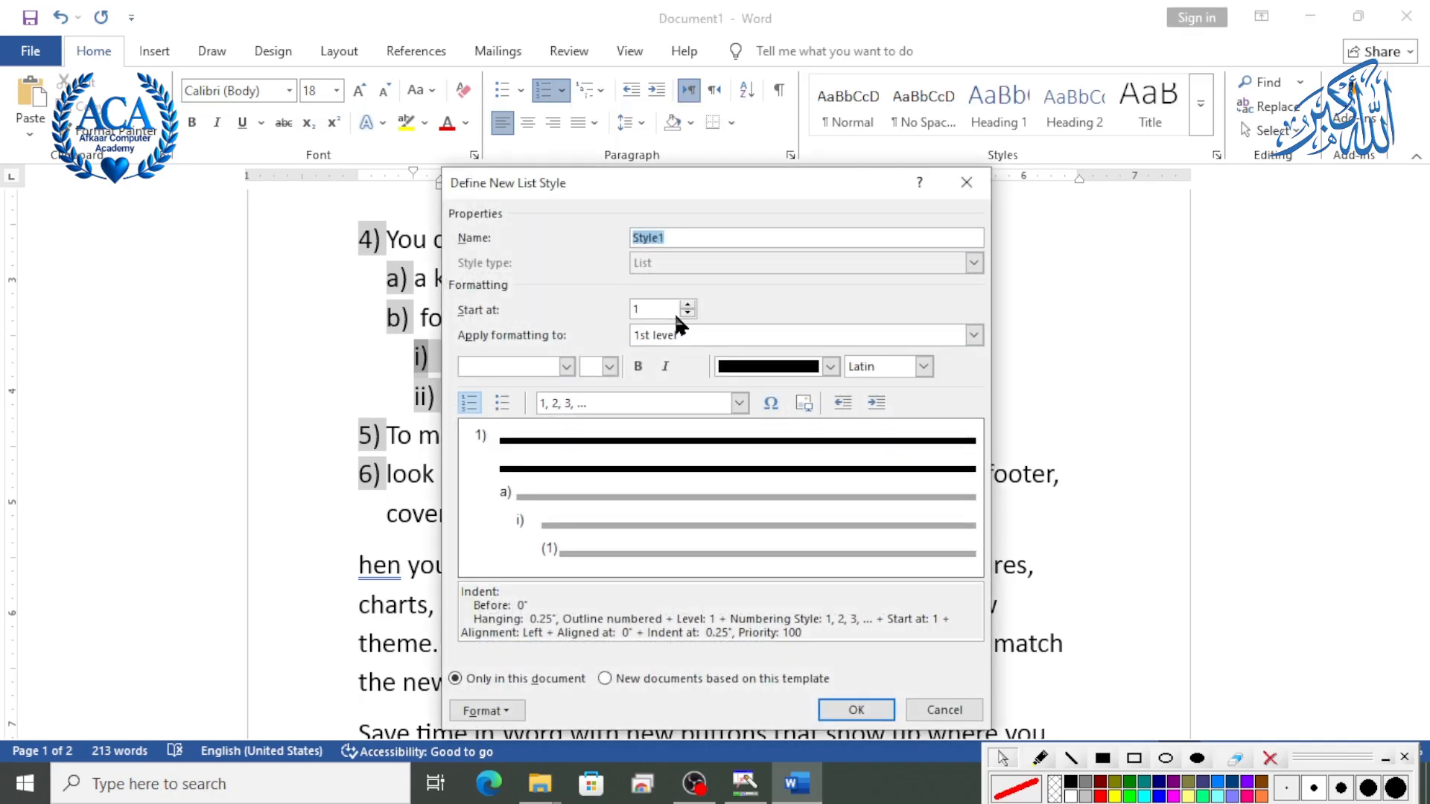
{"action": "left_click", "coordinate": [967, 183]}
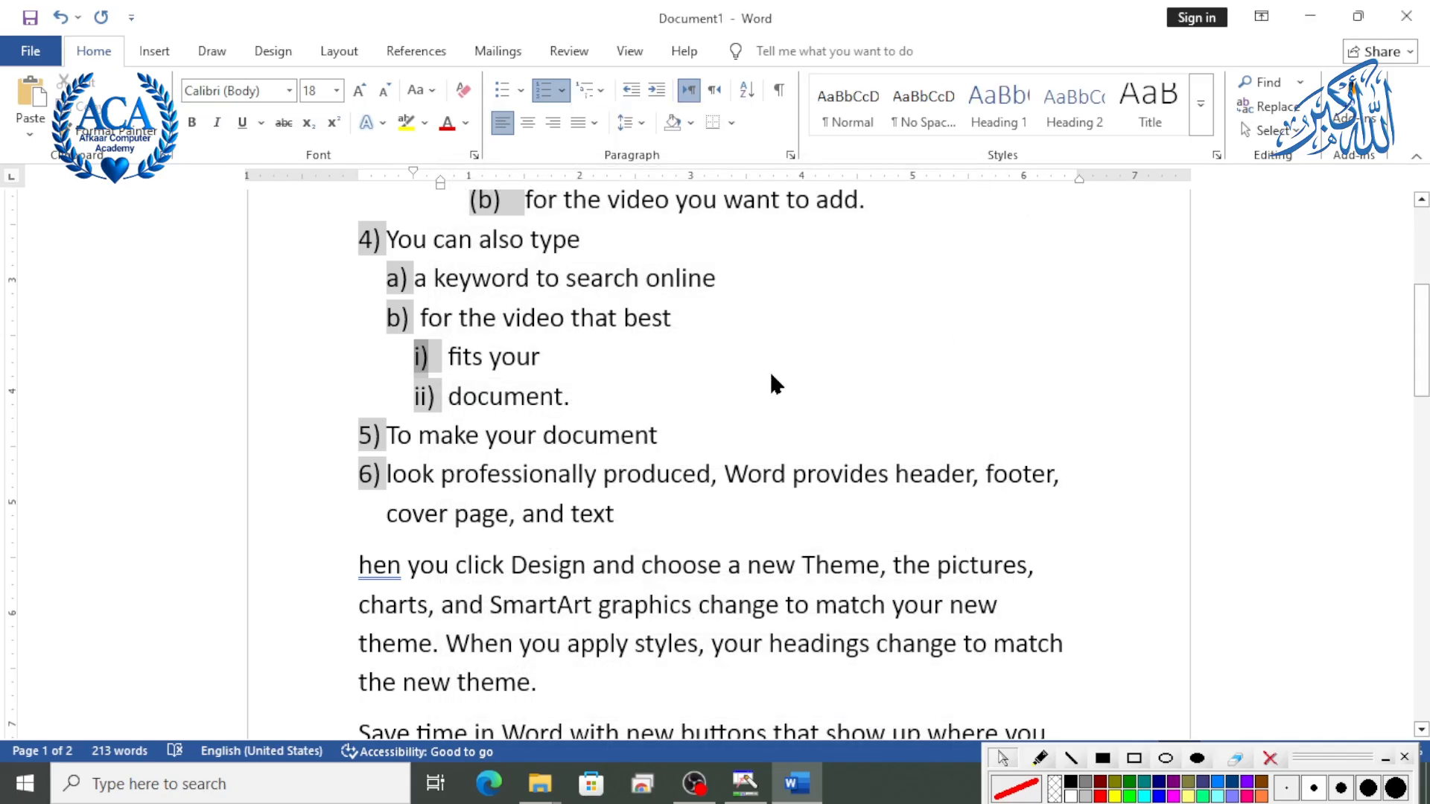
Start a new list at the "fits your" item with its numbering value set to iii.
{"action": "left_click", "coordinate": [561, 94]}
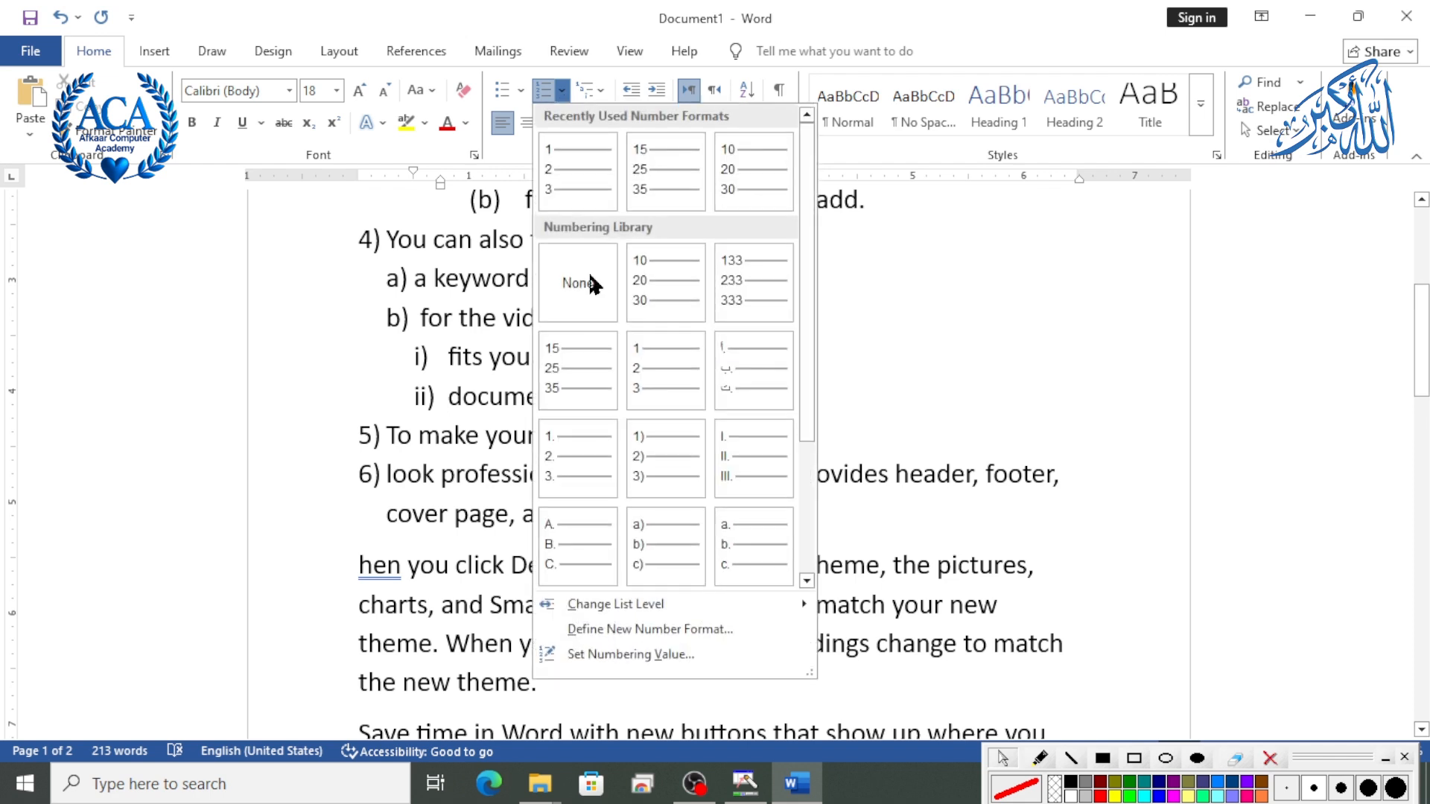
{"action": "left_click", "coordinate": [646, 659]}
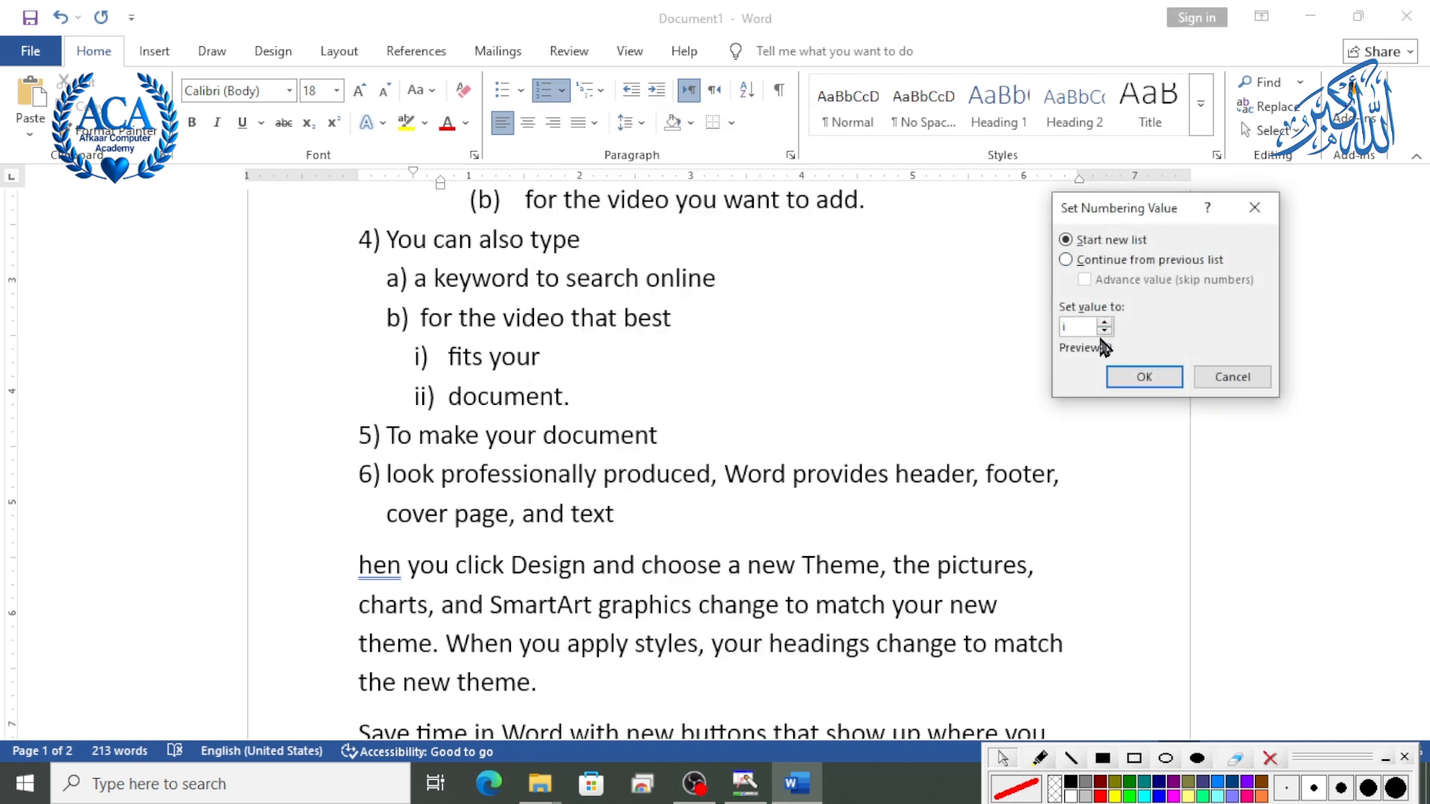
{"action": "left_click", "coordinate": [1069, 327]}
{"action": "left_click", "coordinate": [1103, 323]}
{"action": "left_click", "coordinate": [1104, 323]}
{"action": "left_click", "coordinate": [1132, 377]}
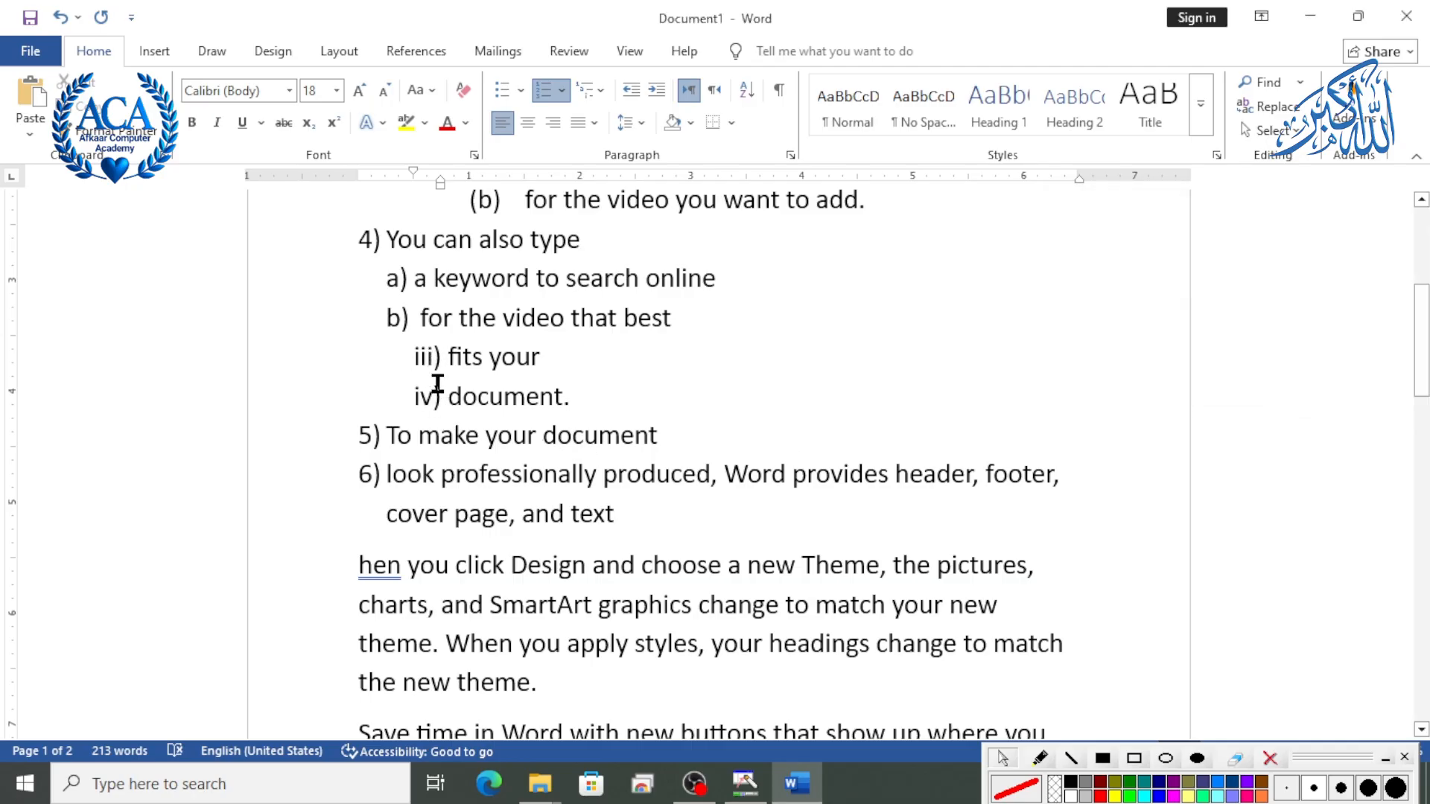
Set the numbering value of the "for the video you want to add." item to d as a new list.
{"action": "scroll", "coordinate": [510, 393], "scroll_direction": "up", "scroll_amount": 1}
{"action": "scroll", "coordinate": [510, 393], "scroll_direction": "up", "scroll_amount": 5}
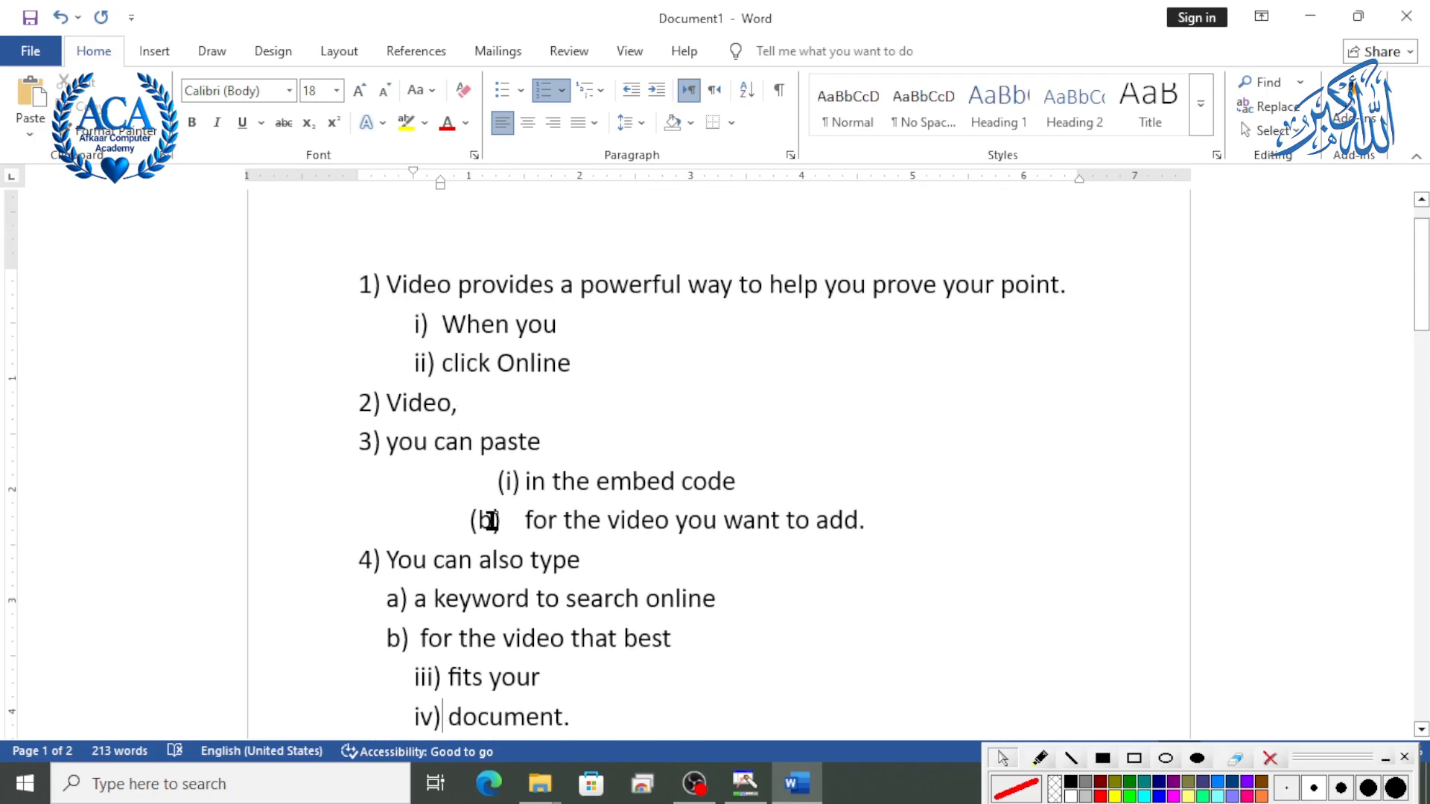
{"action": "left_click", "coordinate": [489, 520]}
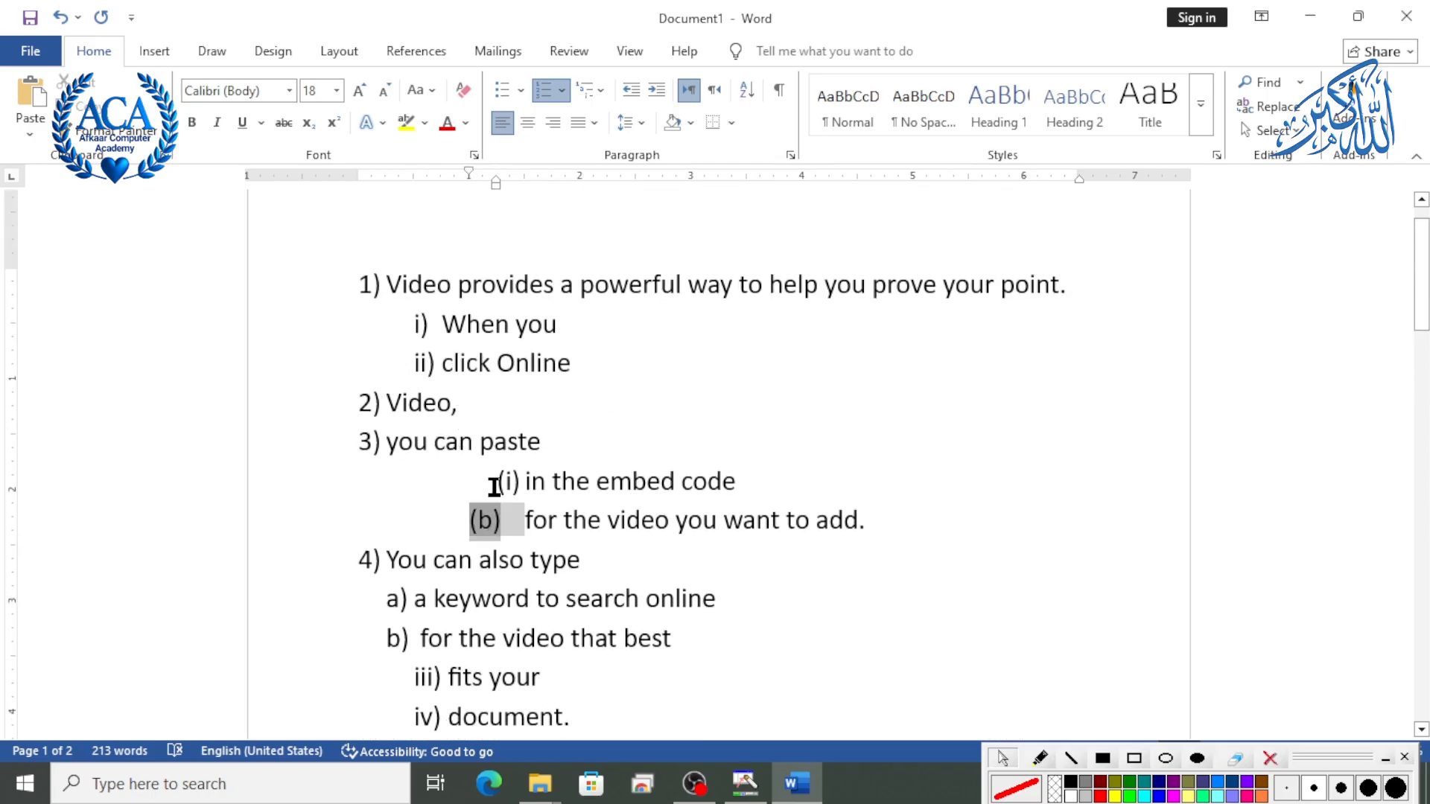
{"action": "left_click", "coordinate": [562, 90]}
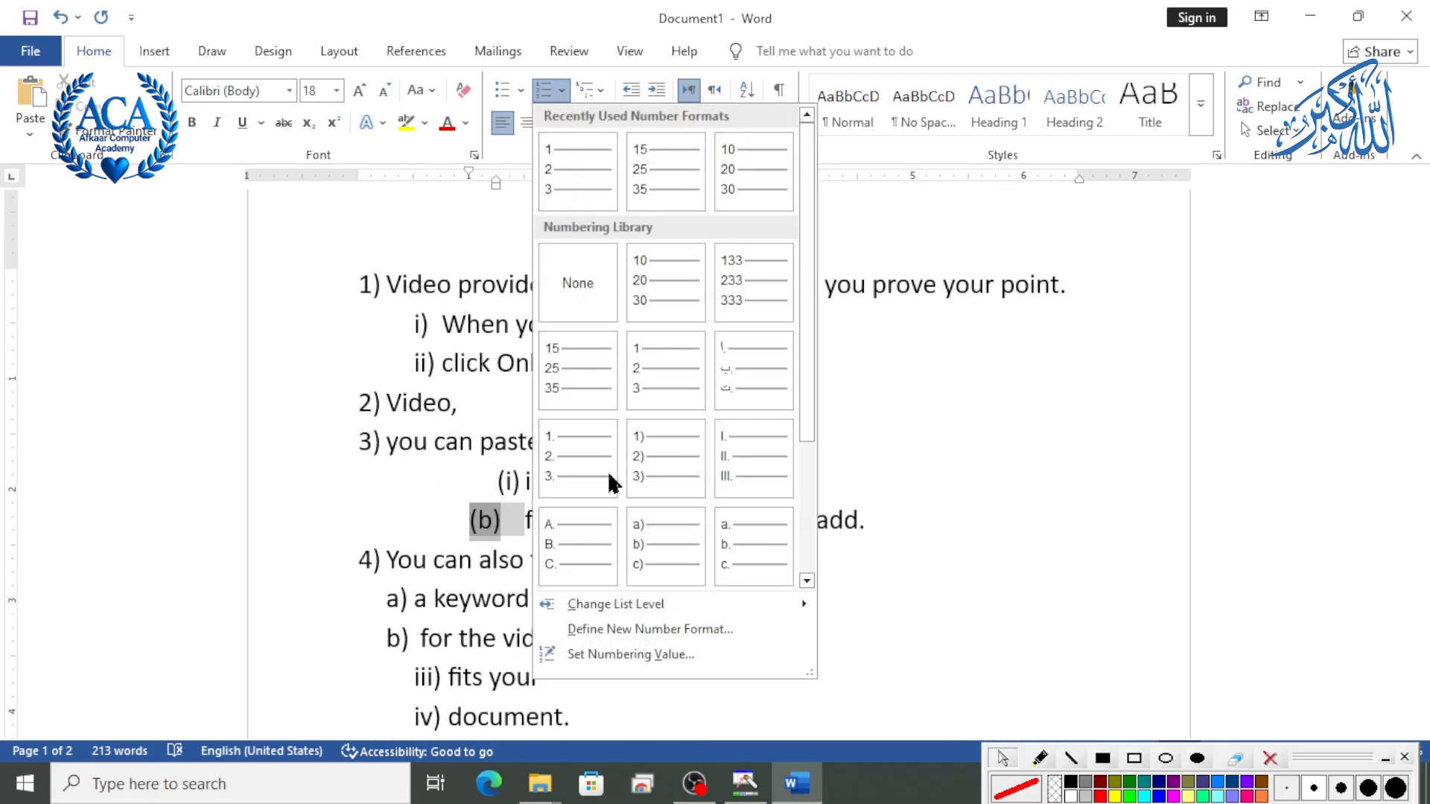
{"action": "left_click", "coordinate": [601, 659]}
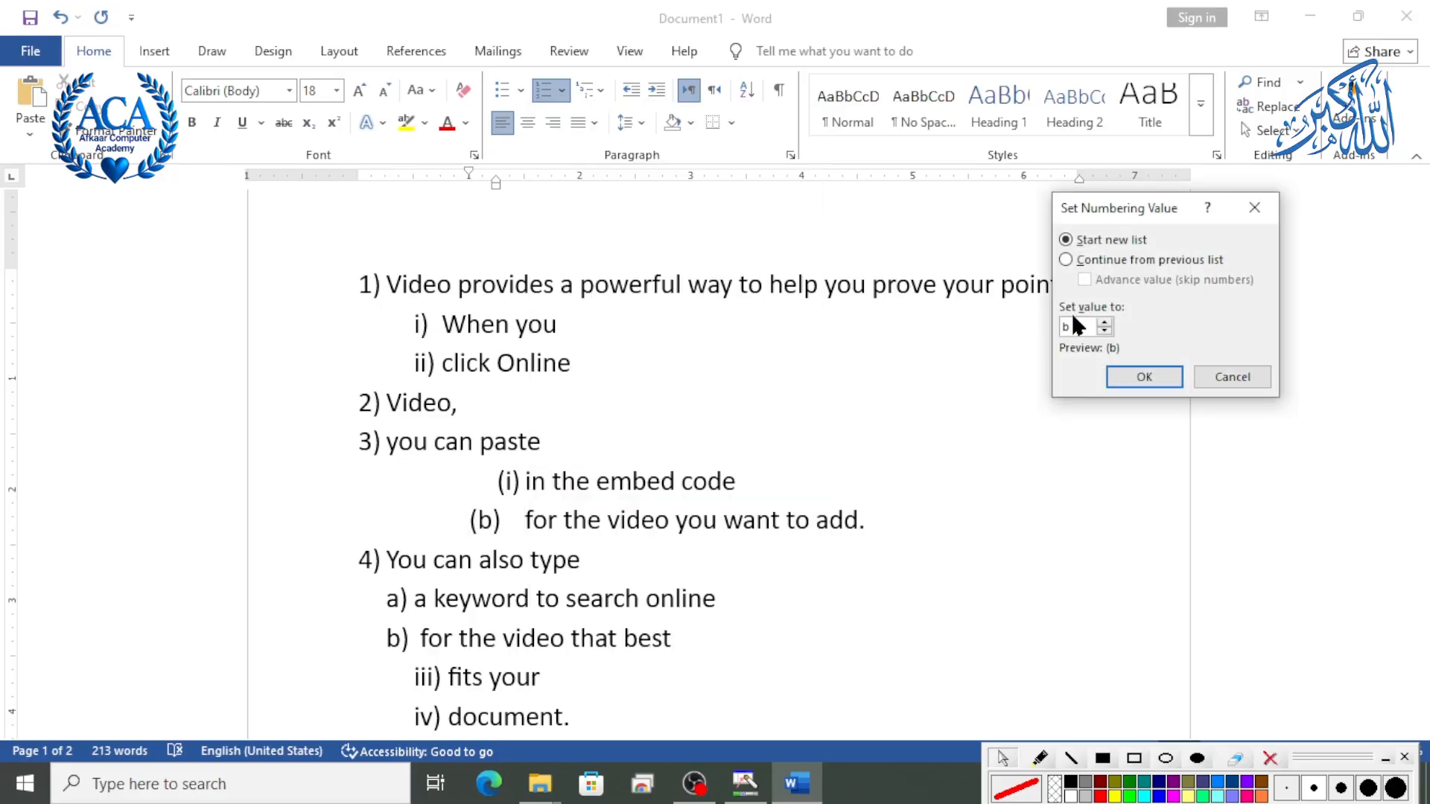
{"action": "key", "text": "BackSpace"}
{"action": "type", "text": "d"}
{"action": "left_click", "coordinate": [1118, 378]}
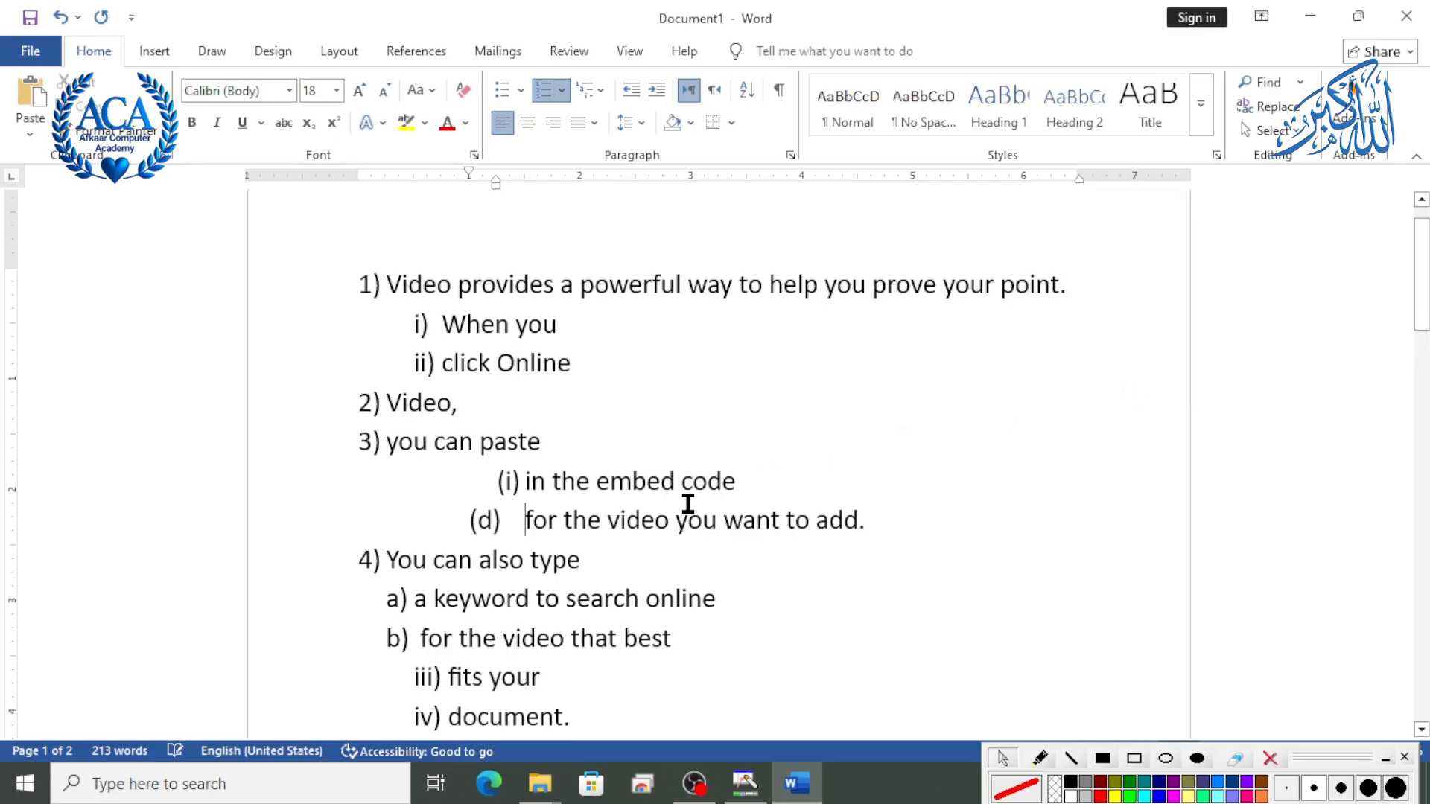
{"action": "left_click", "coordinate": [562, 90]}
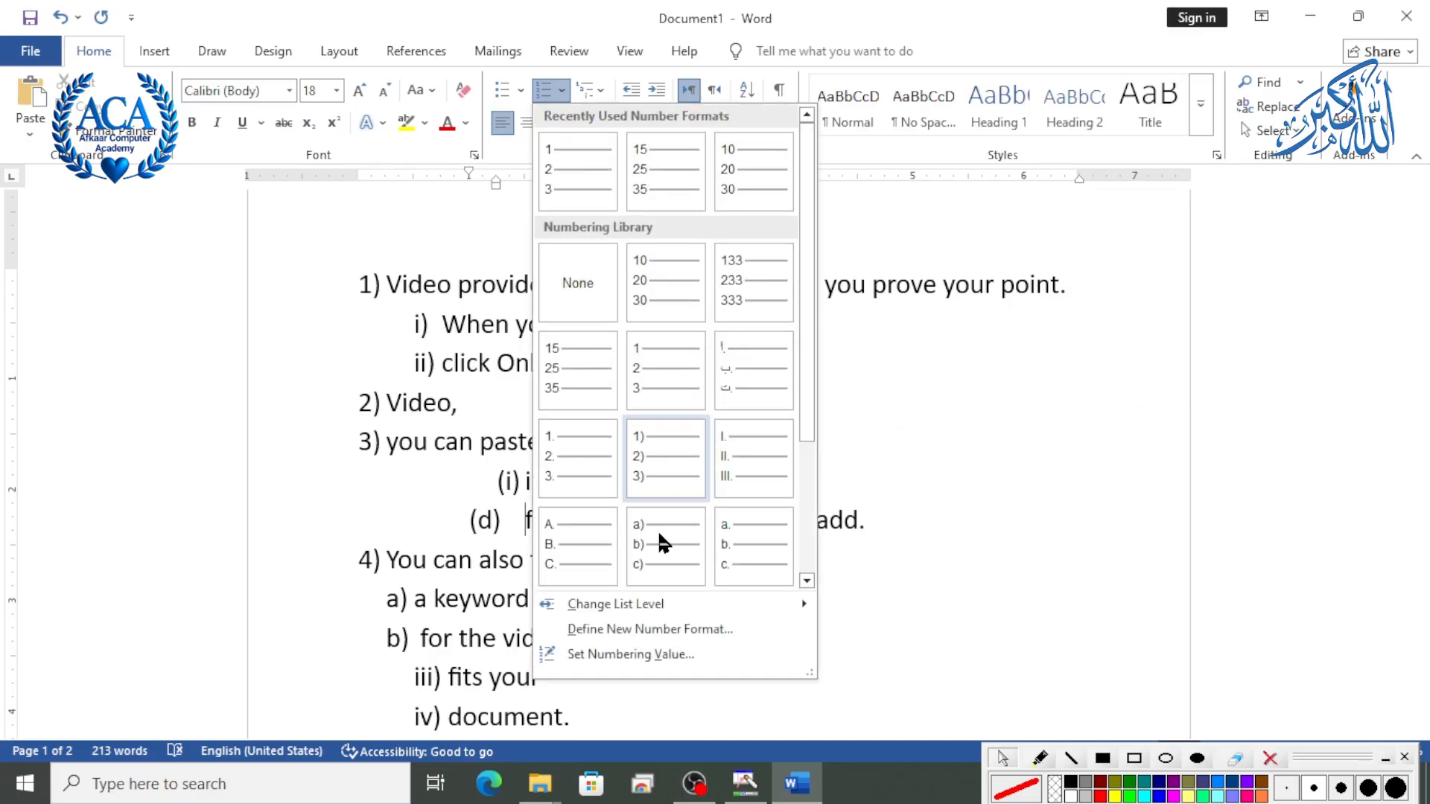
{"action": "left_click", "coordinate": [602, 91]}
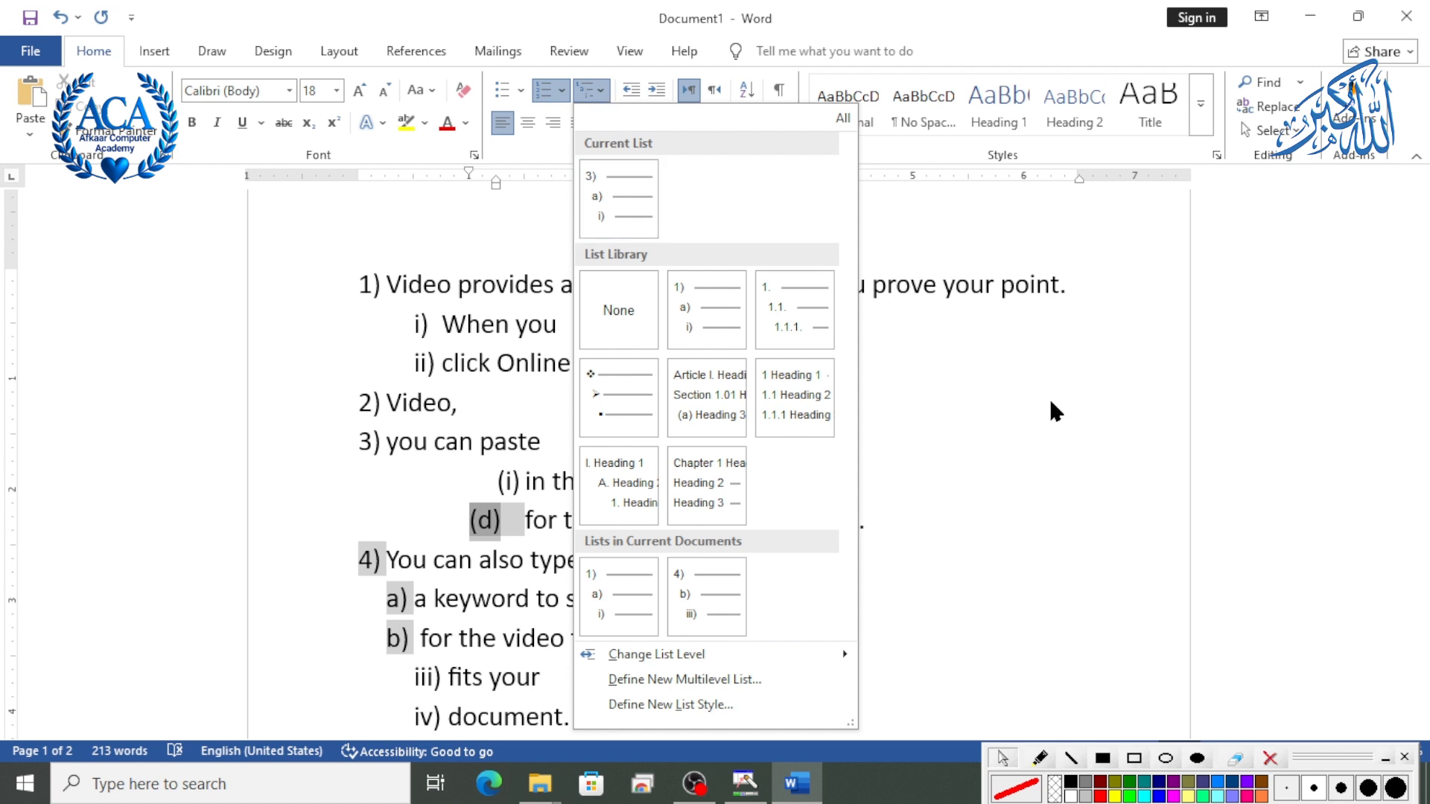
{"action": "left_click", "coordinate": [1037, 493]}
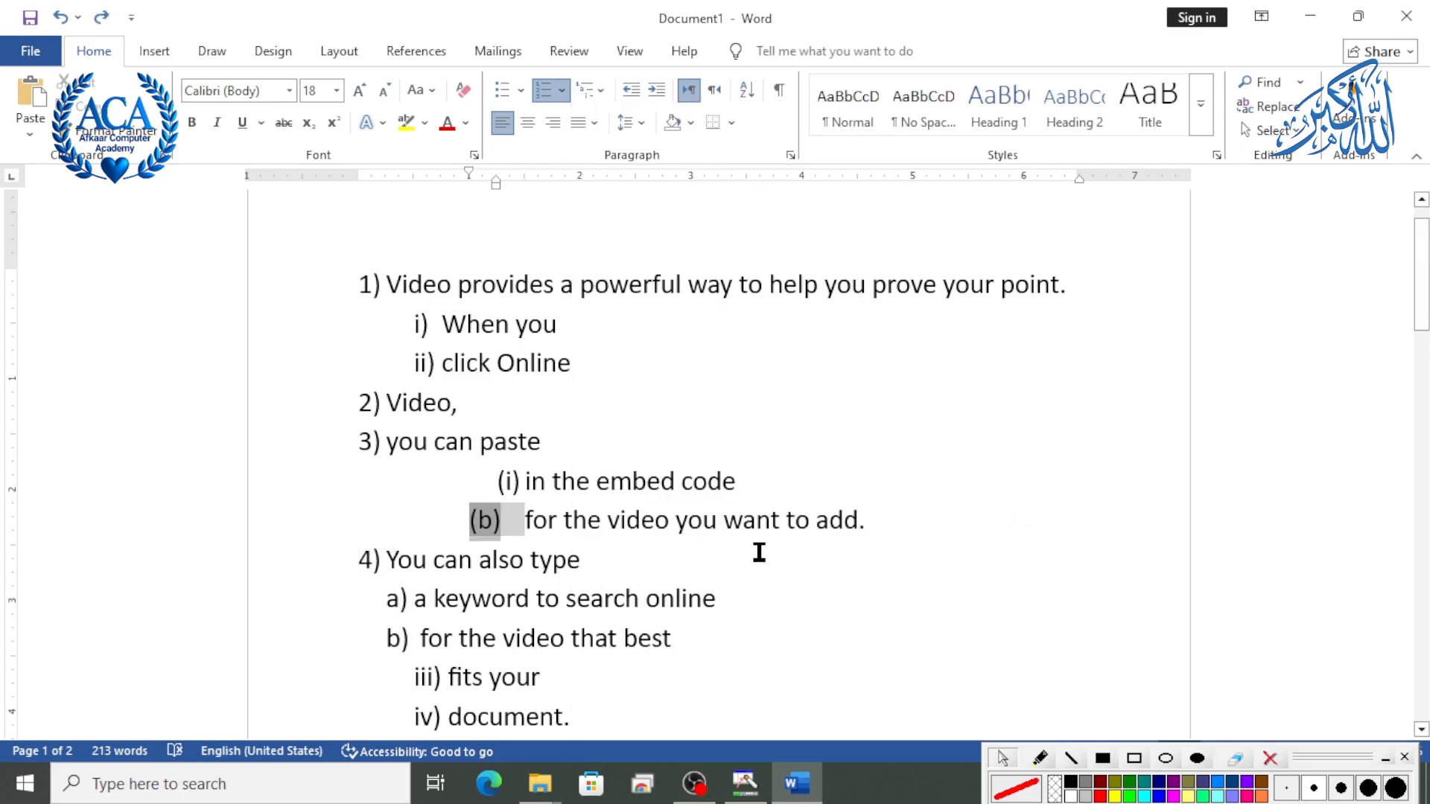
Delete the entire document content and generate new sample paragraphs with =rand().
{"action": "key", "text": "ctrl+a"}
{"action": "key", "text": "Delete"}
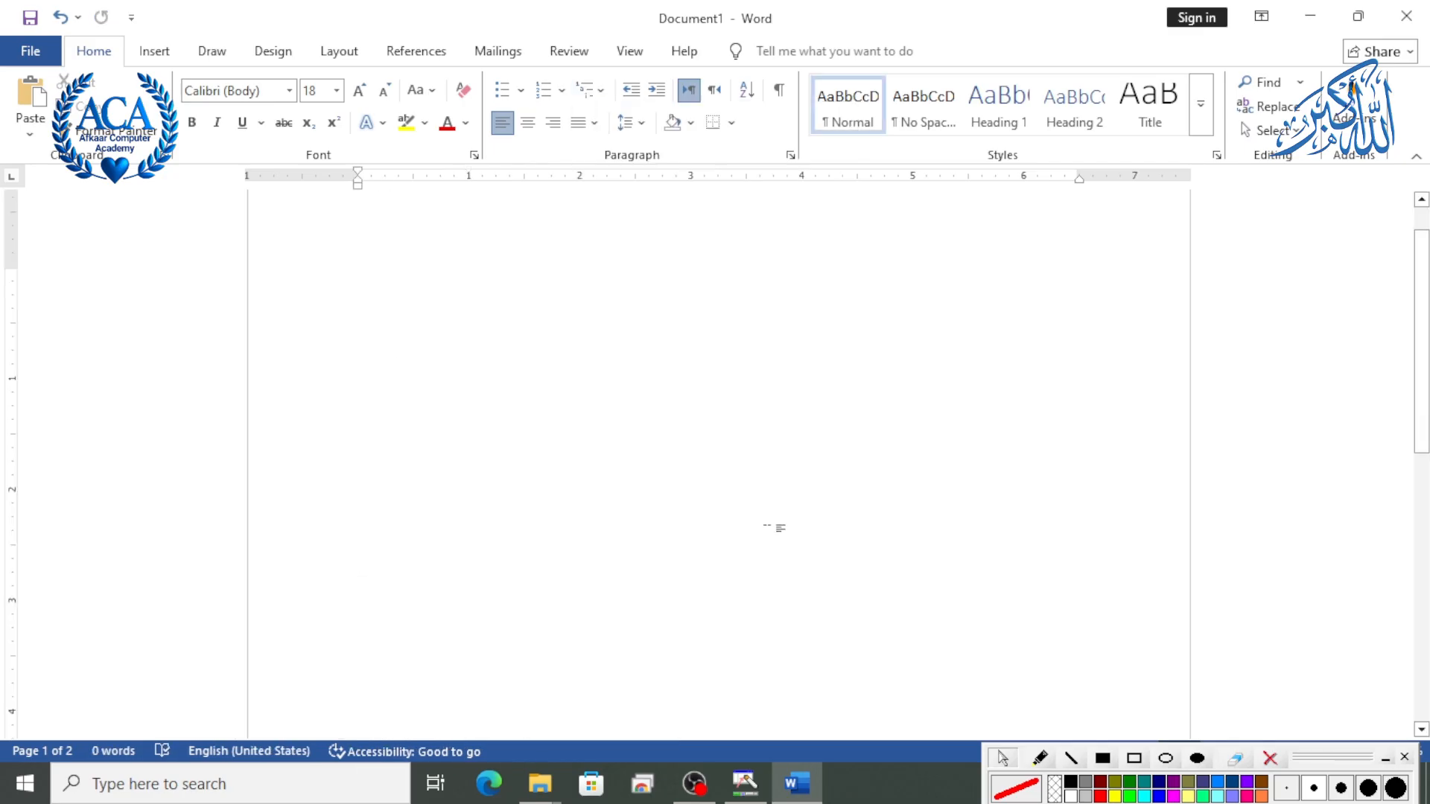
{"action": "type", "text": "=ra"}
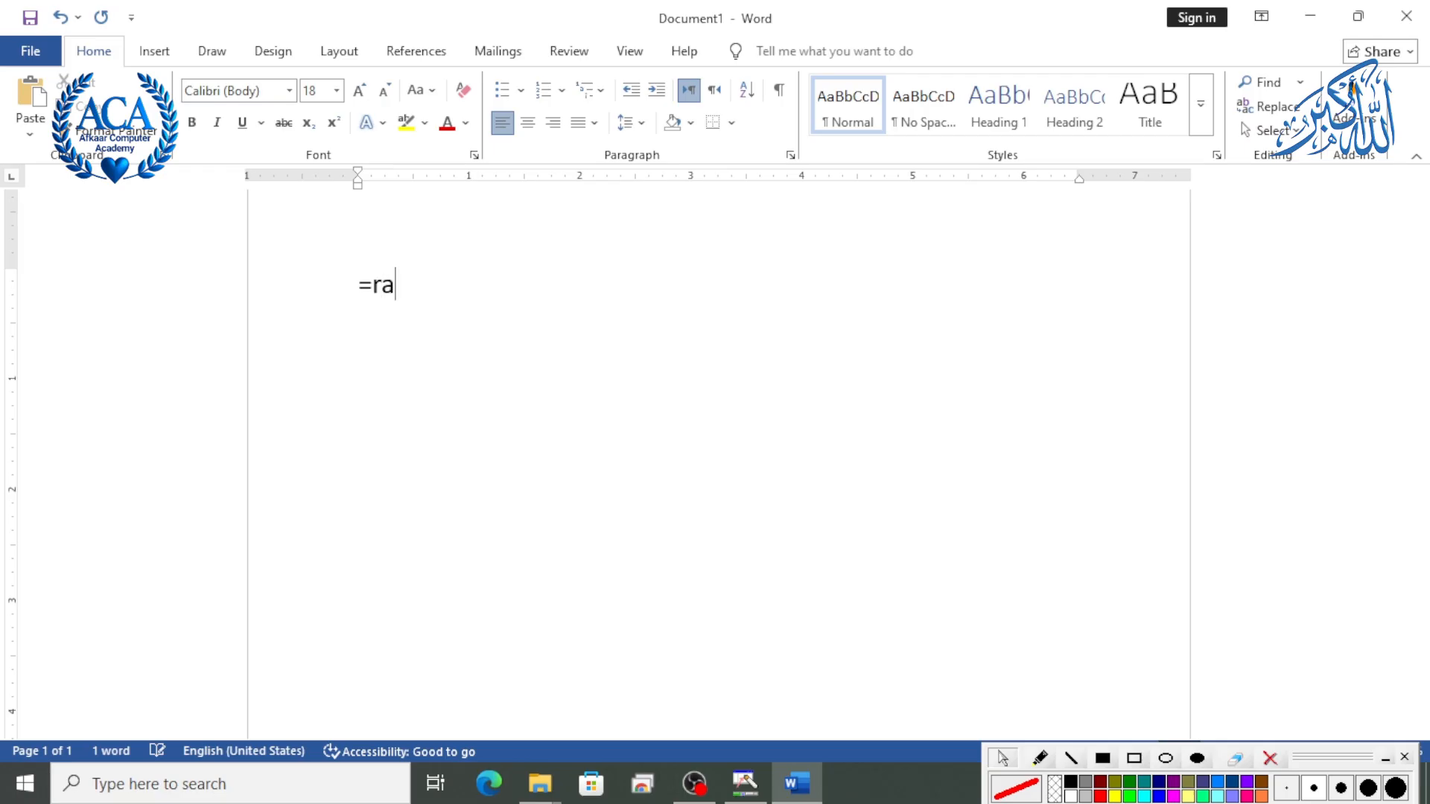
{"action": "type", "text": "nd()"}
{"action": "key", "text": "Return"}
{"action": "scroll", "coordinate": [496, 491], "scroll_direction": "up", "scroll_amount": 5}
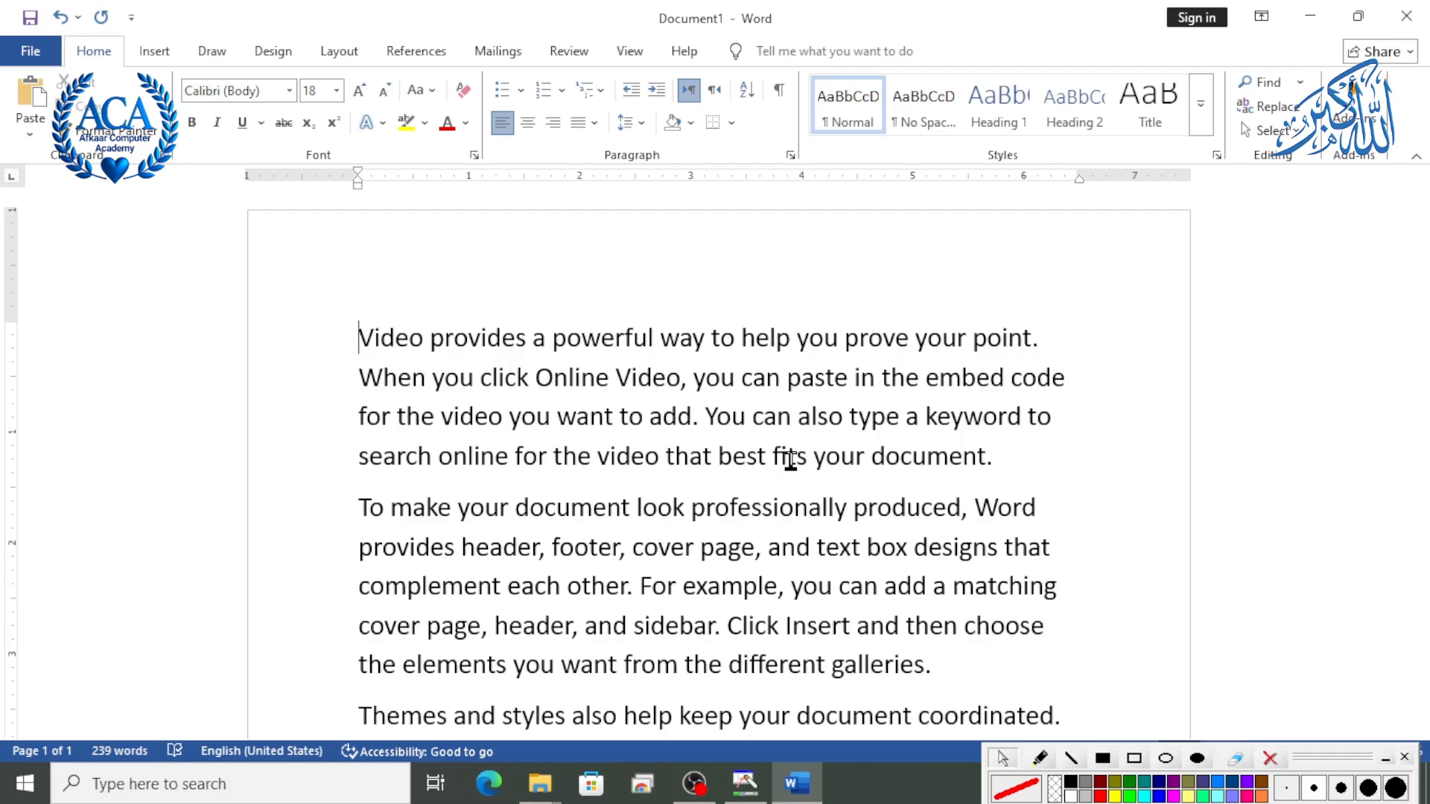
Add a line above the first paragraph and write the numbered item "1. Videos a powerful" there.
{"action": "key", "text": "Return"}
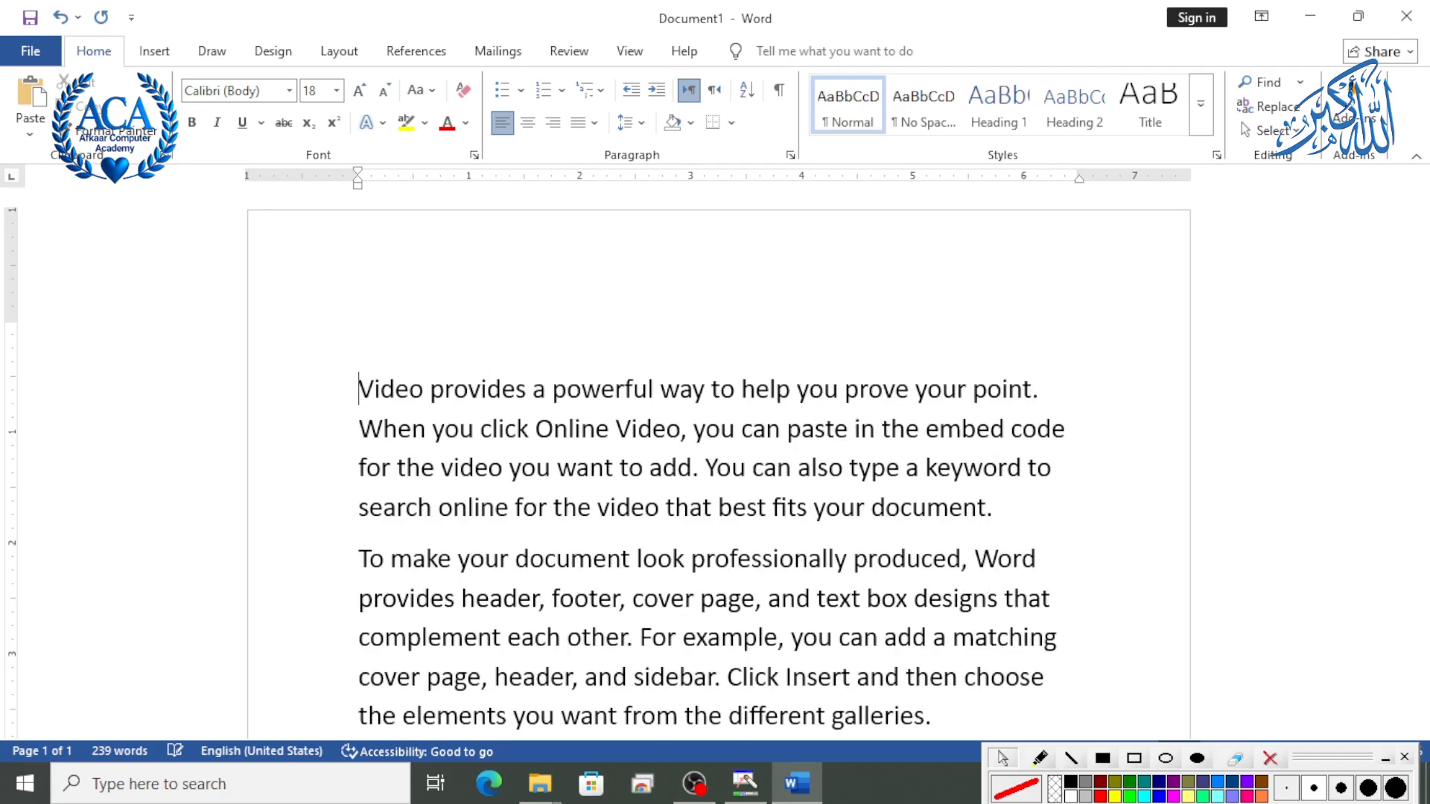
{"action": "left_click", "coordinate": [382, 344]}
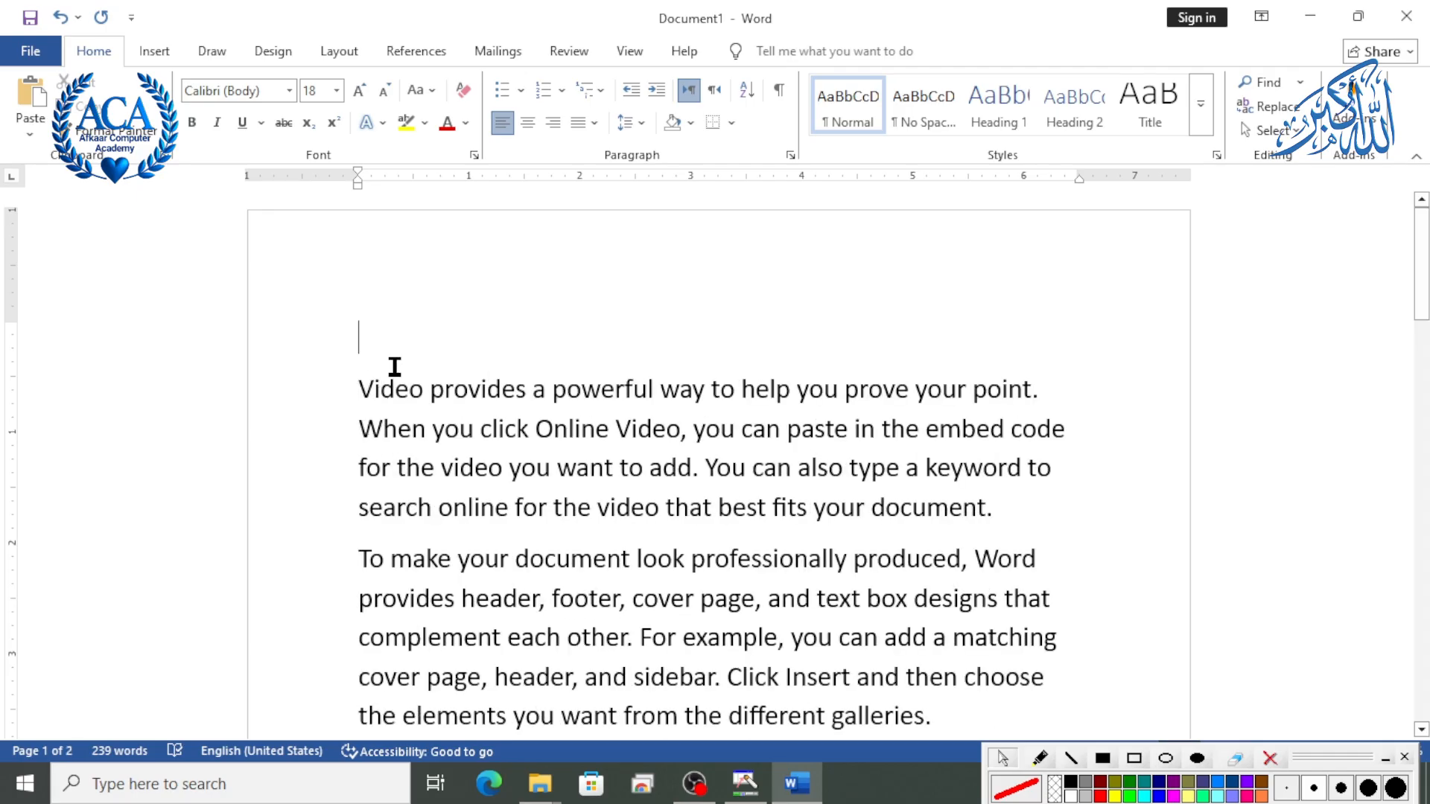
{"action": "type", "text": "1."}
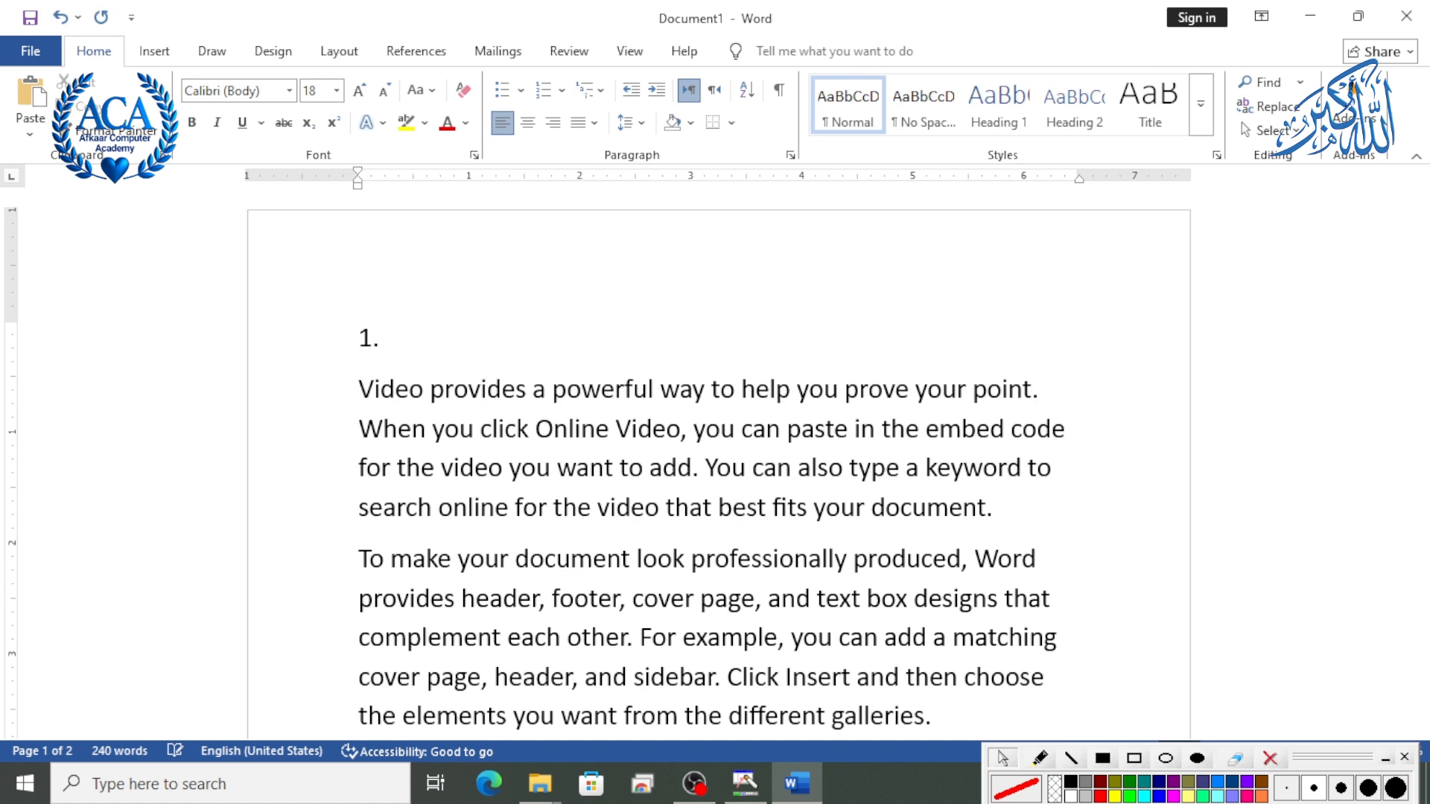
{"action": "type", "text": " video"}
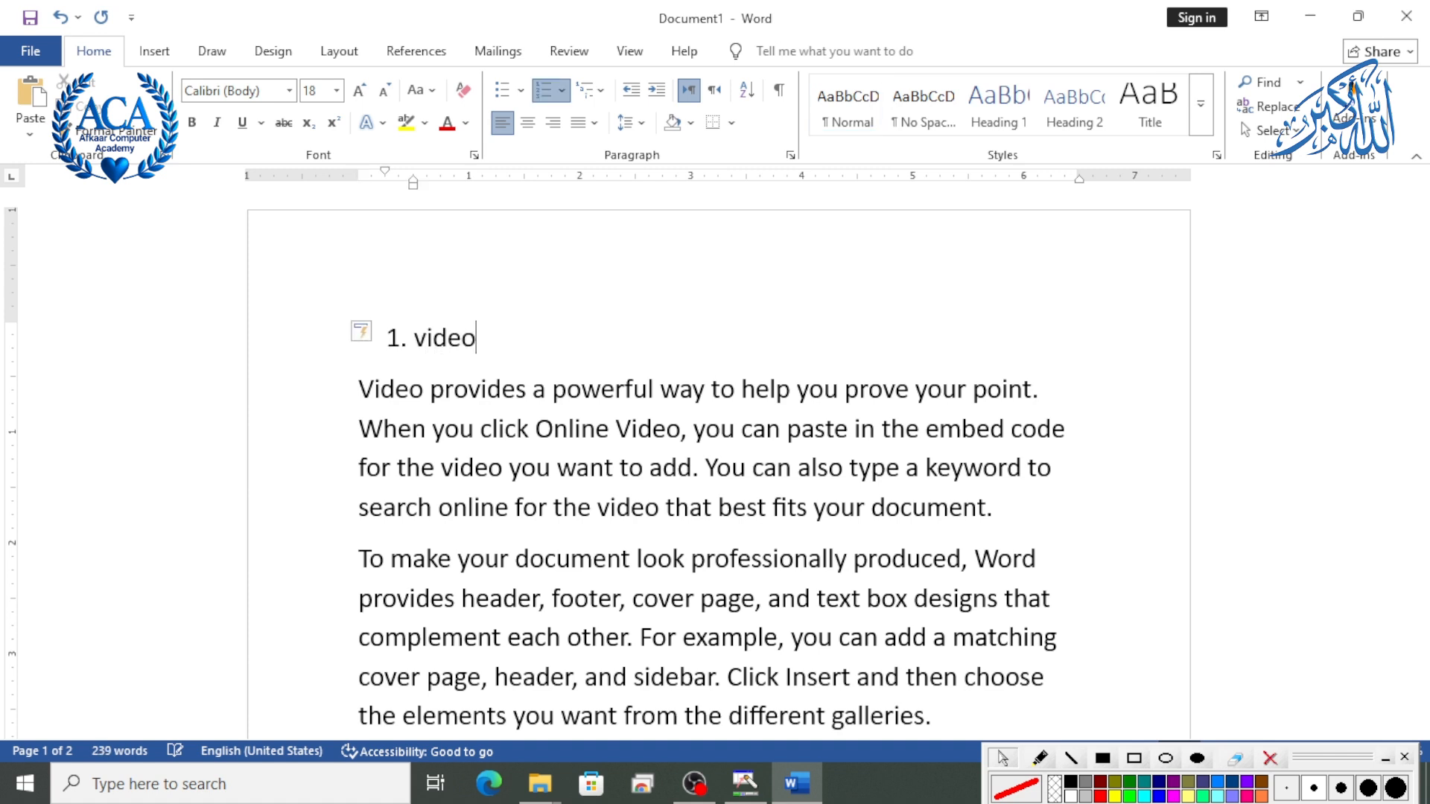
{"action": "type", "text": "s a "}
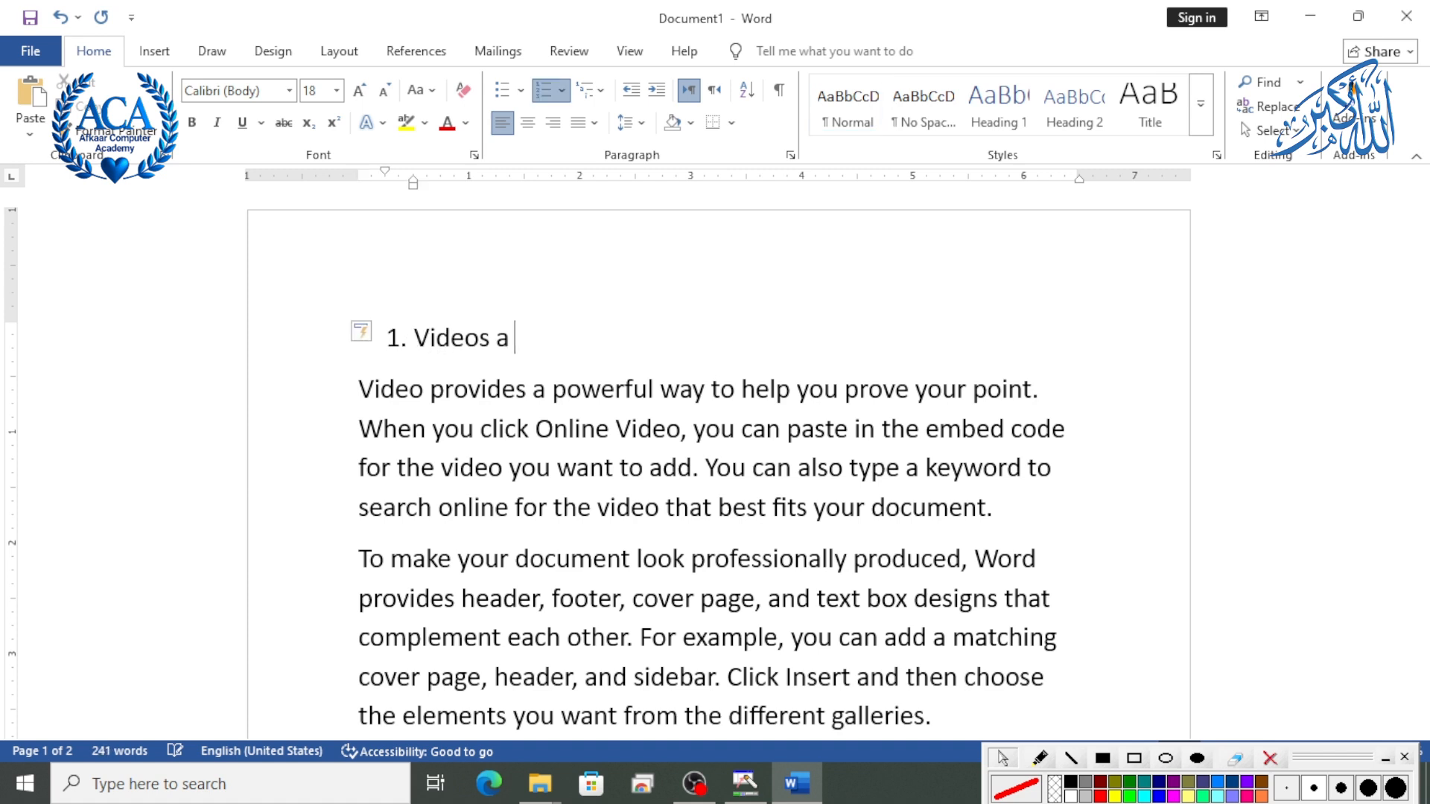
{"action": "type", "text": "powerful"}
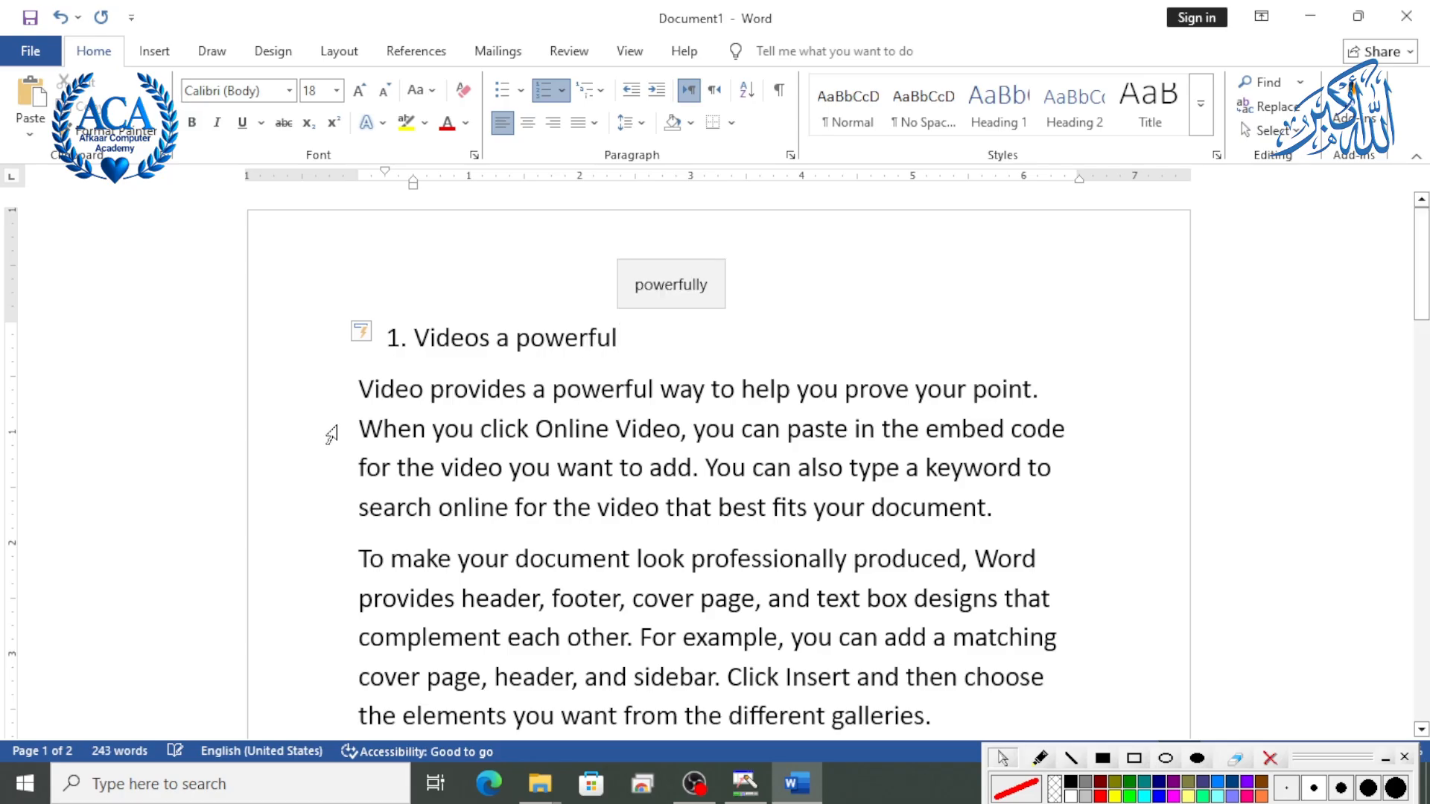
End the automatic numbering below item 1 and write the labels (a), (b) and (c) manually on separate lines.
{"action": "key", "text": "Return"}
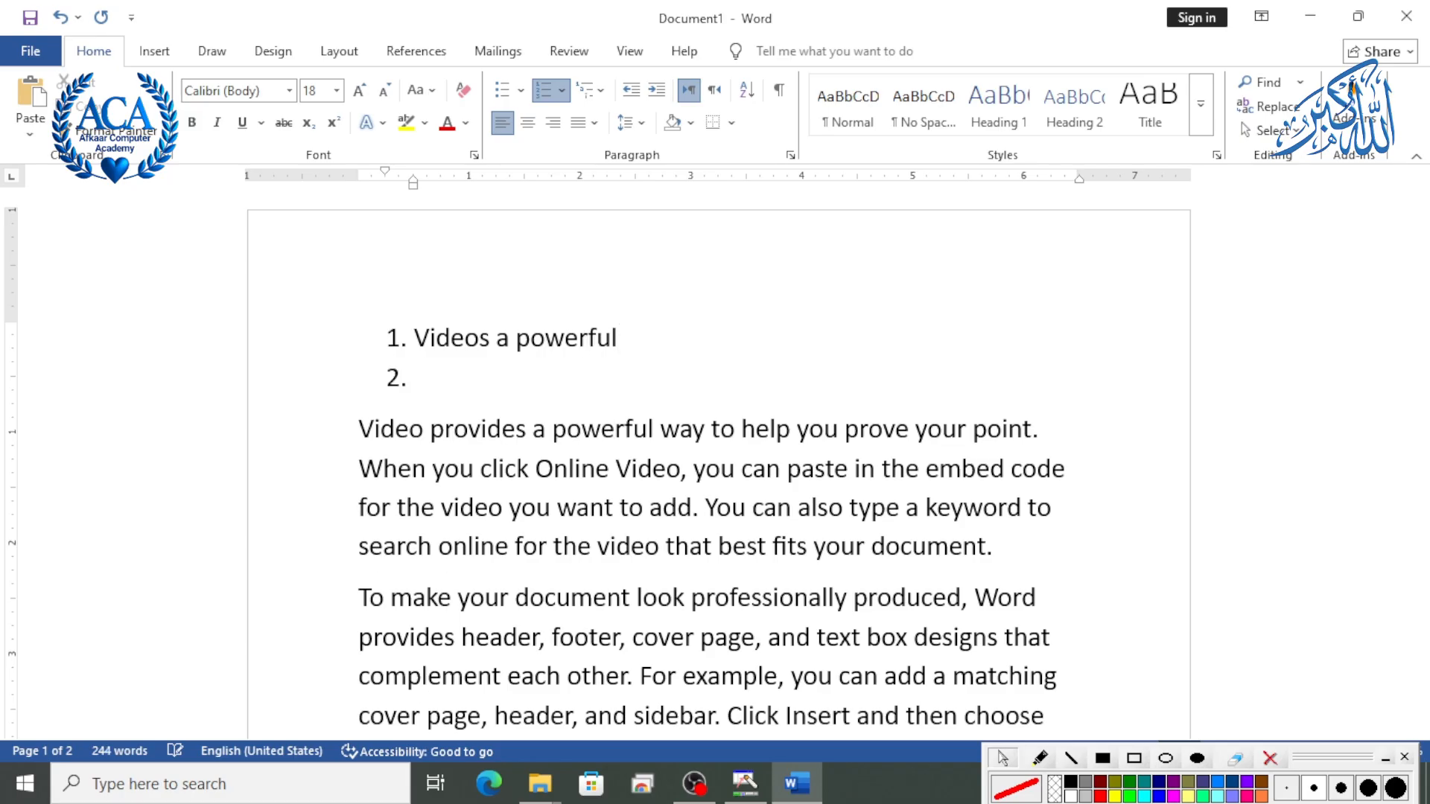
{"action": "key", "text": "BackSpace"}
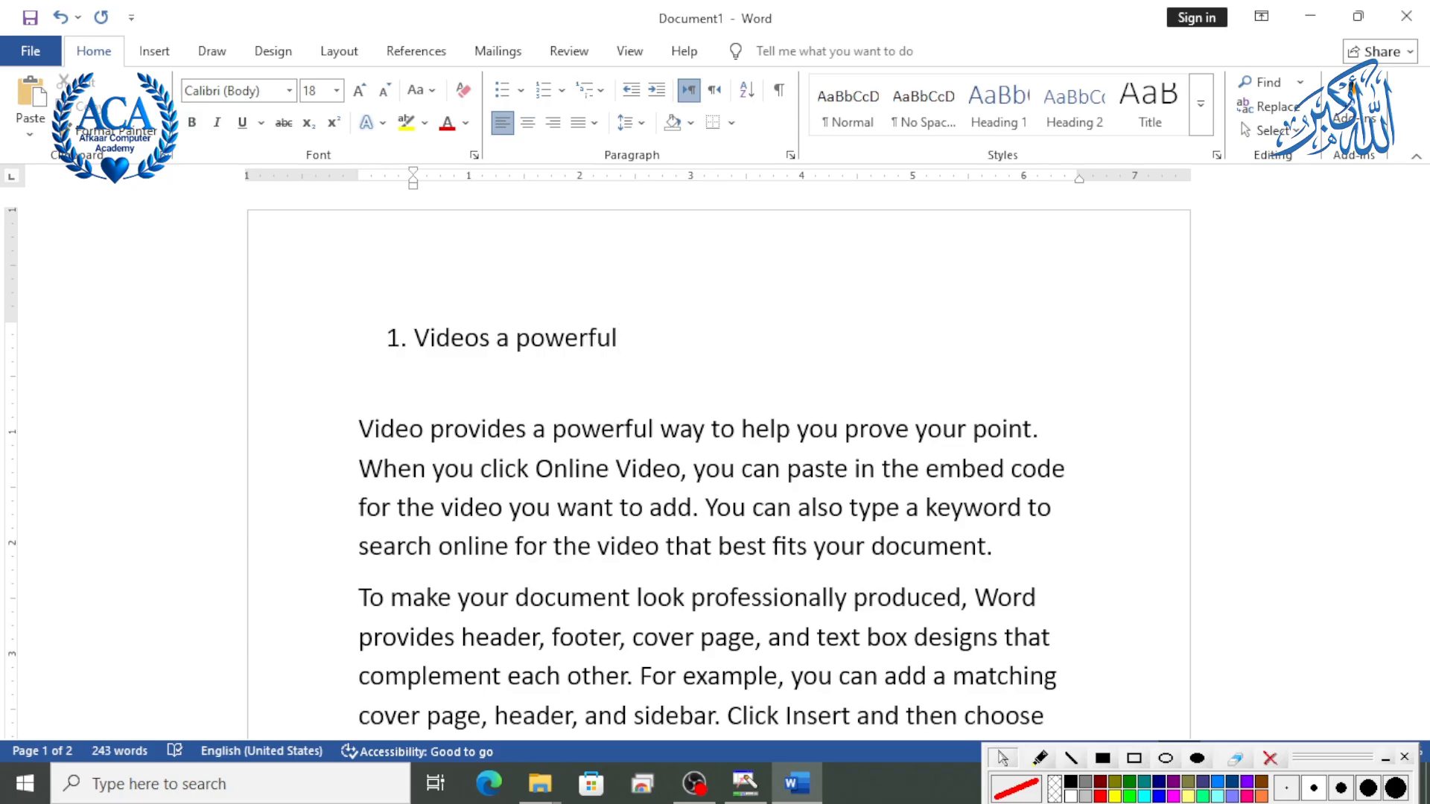
{"action": "type", "text": "(a)"}
{"action": "key", "text": "Return"}
{"action": "type", "text": "("}
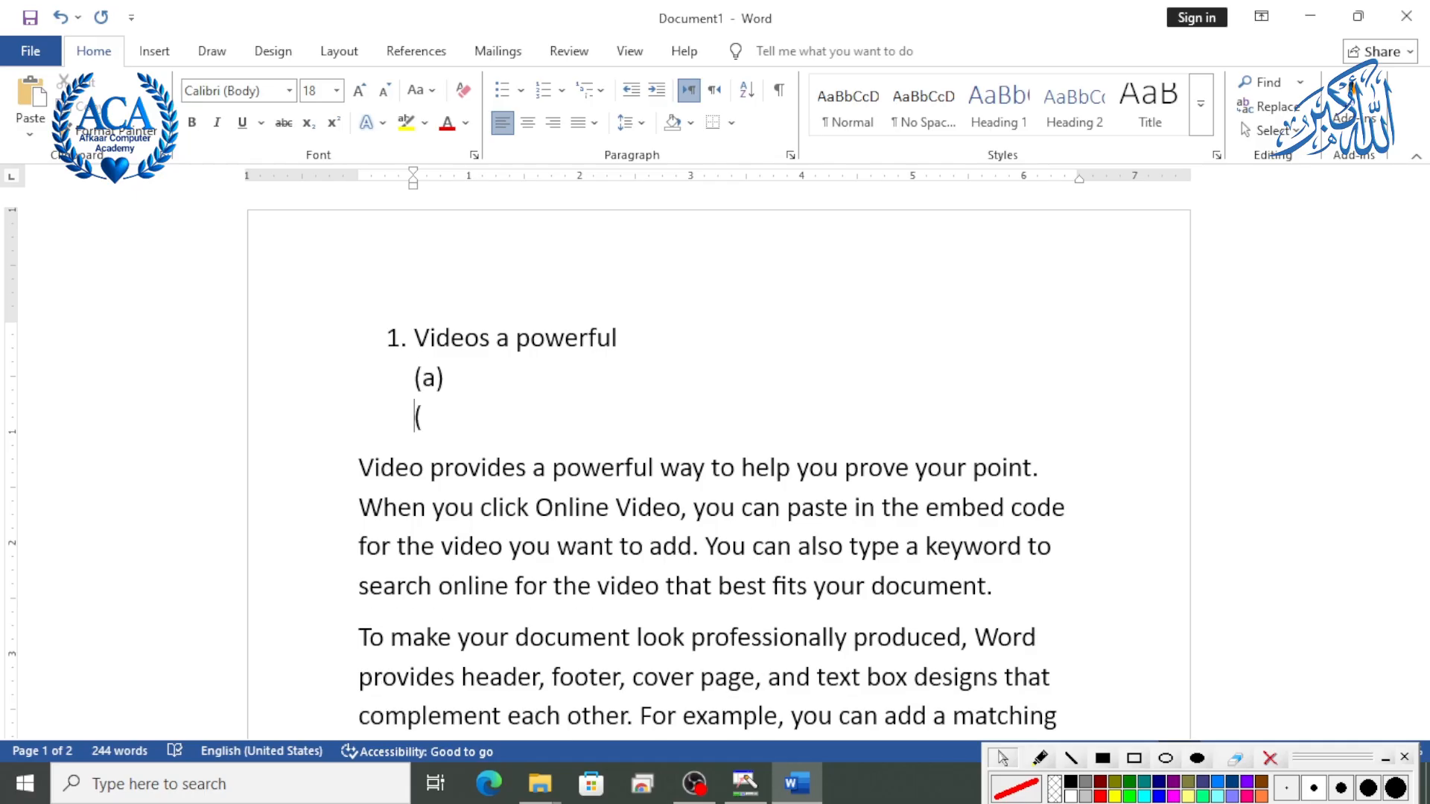
{"action": "type", "text": "b)"}
{"action": "key", "text": "Return"}
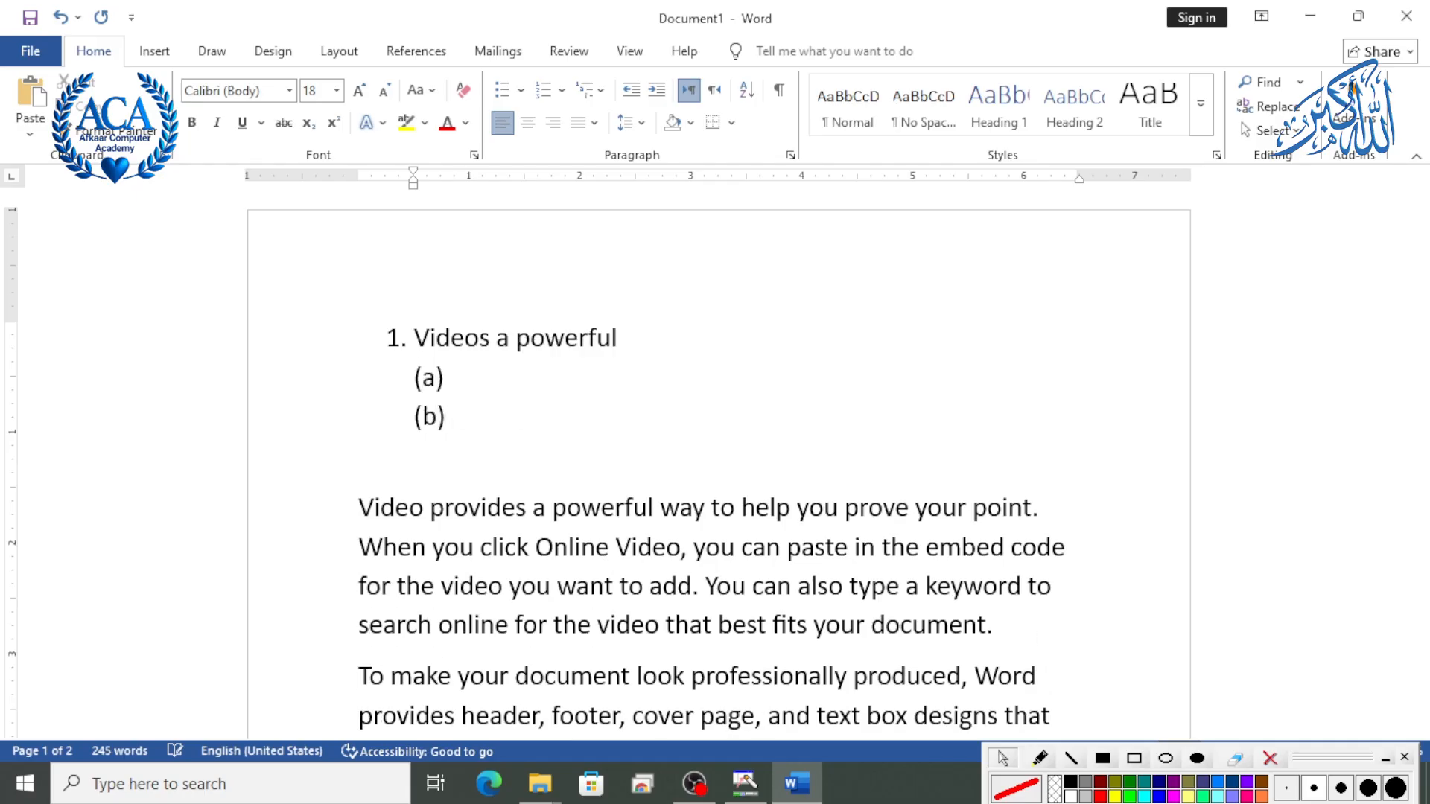
{"action": "type", "text": "(c0"}
{"action": "key", "text": "BackSpace"}
{"action": "type", "text": ")"}
{"action": "key", "text": "ctrl+z"}
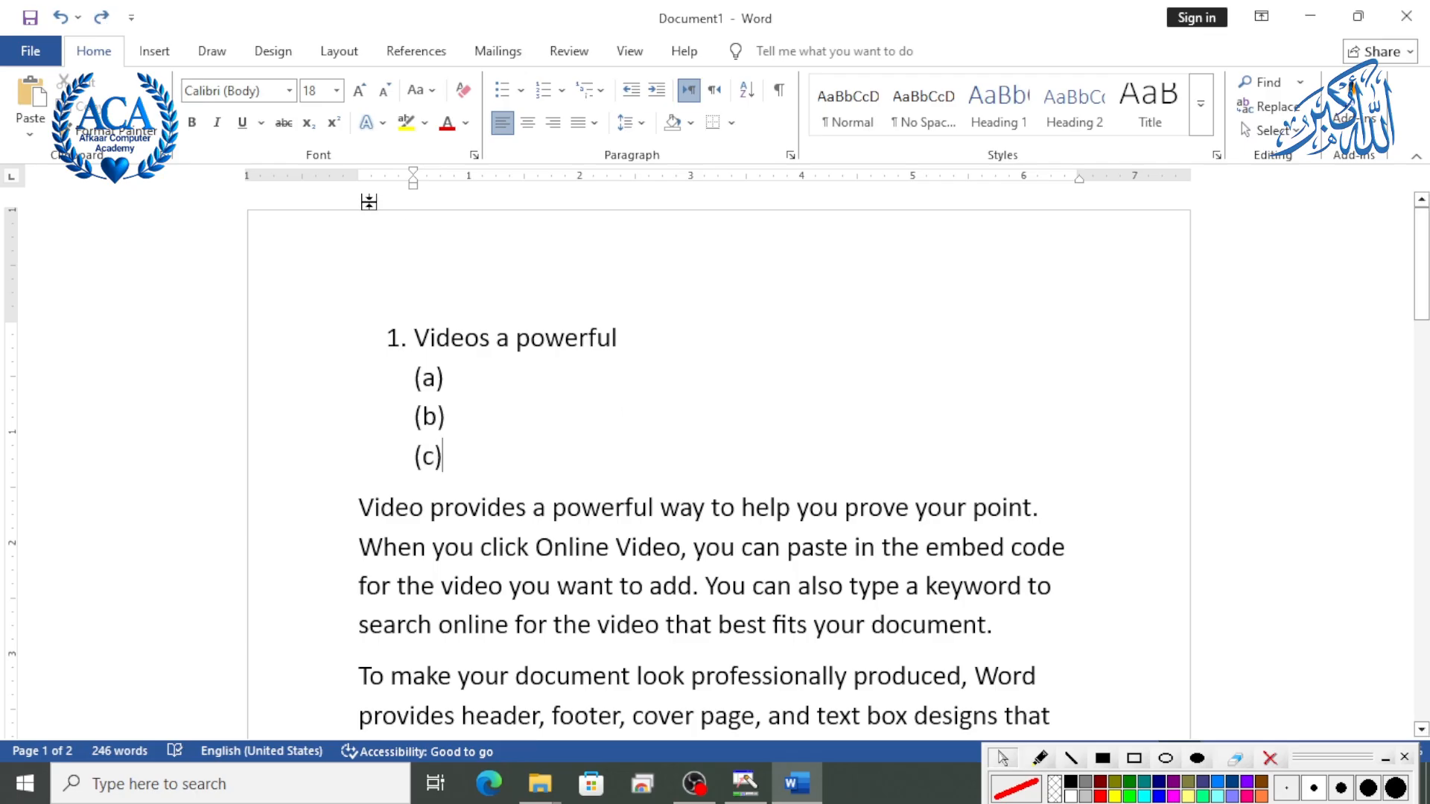
Delete the manually written (a), (b) and (c) lines below the numbered item.
{"action": "left_click_drag", "start_coordinate": [443, 457], "coordinate": [421, 333]}
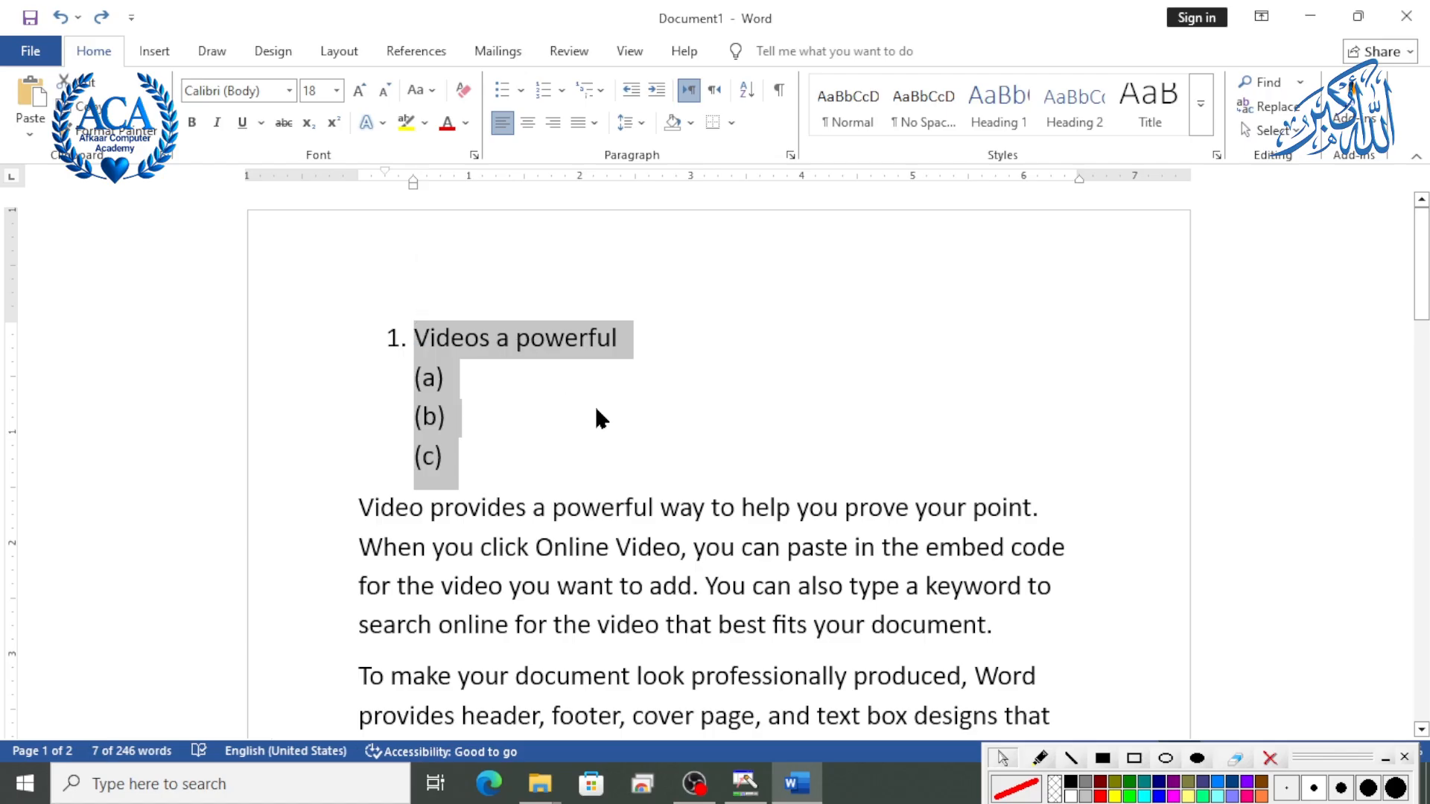
{"action": "key", "text": "Right"}
{"action": "key", "text": "BackSpace"}
{"action": "key", "text": "BackSpace"}
{"action": "key", "text": "BackSpace"}
{"action": "key", "text": "BackSpace"}
{"action": "key", "text": "BackSpace"}
{"action": "key", "text": "BackSpace"}
{"action": "key", "text": "BackSpace"}
{"action": "key", "text": "BackSpace"}
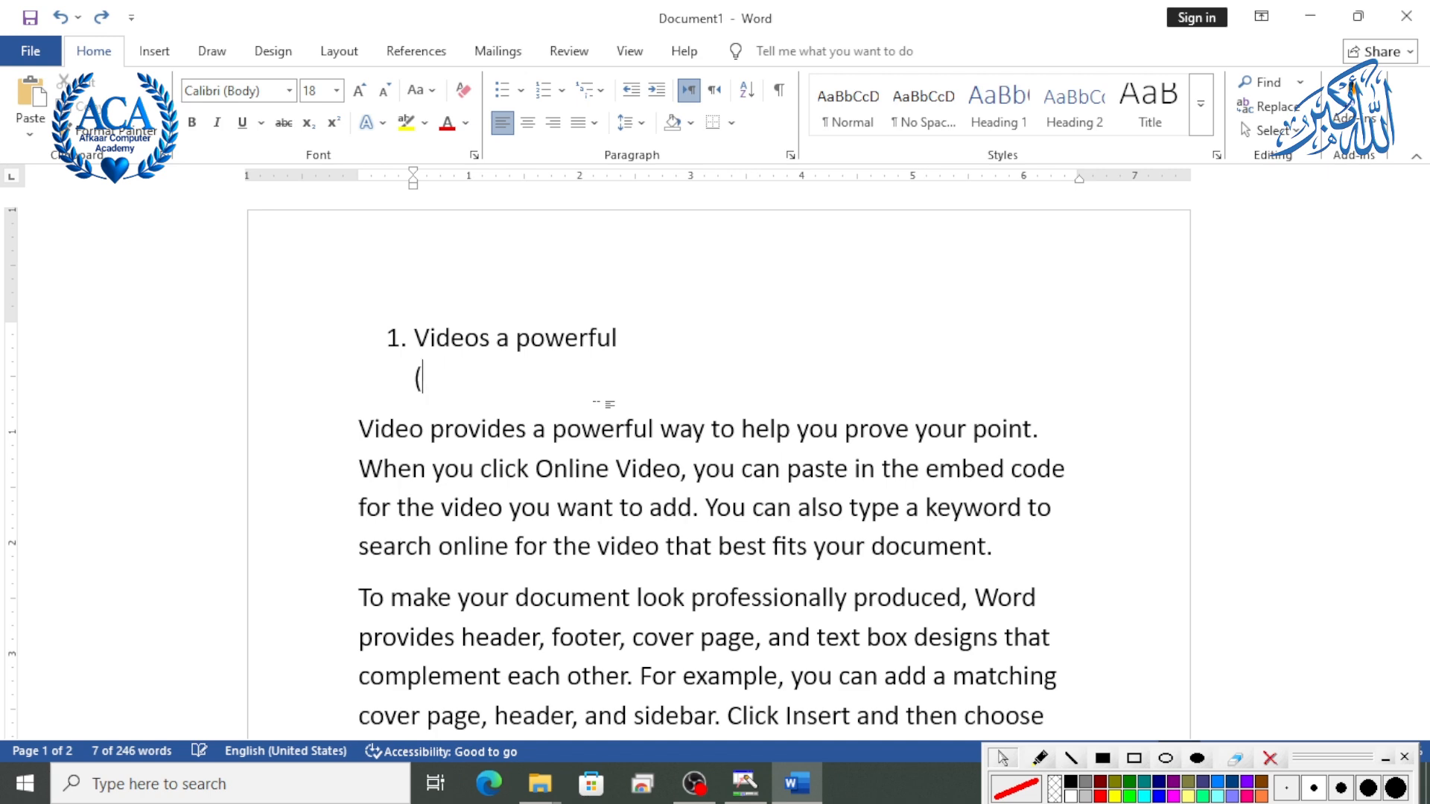
{"action": "key", "text": "BackSpace"}
{"action": "key", "text": "BackSpace"}
{"action": "key", "text": "BackSpace"}
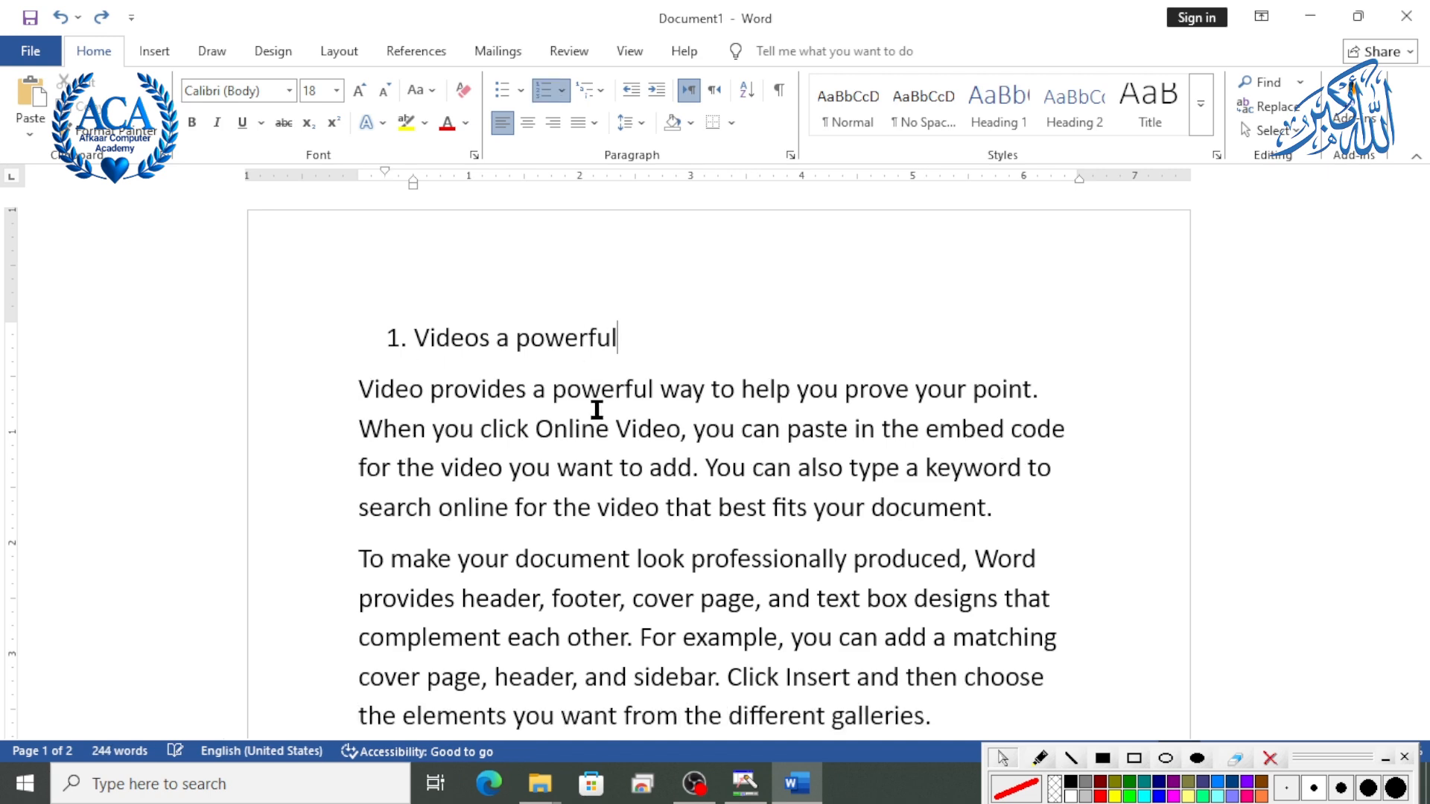
Delete the "Videos a powerful" numbered item and its line above the sample text.
{"action": "key", "text": "BackSpace"}
{"action": "key", "text": "BackSpace"}
{"action": "key", "text": "BackSpace"}
{"action": "key", "text": "BackSpace"}
{"action": "key", "text": "BackSpace"}
{"action": "key", "text": "BackSpace"}
{"action": "key", "text": "BackSpace"}
{"action": "key", "text": "BackSpace"}
{"action": "key", "text": "BackSpace"}
{"action": "key", "text": "BackSpace"}
{"action": "key", "text": "BackSpace"}
{"action": "key", "text": "BackSpace"}
{"action": "key", "text": "BackSpace"}
{"action": "key", "text": "BackSpace"}
{"action": "key", "text": "BackSpace"}
{"action": "key", "text": "BackSpace"}
{"action": "key", "text": "BackSpace"}
{"action": "key", "text": "BackSpace"}
{"action": "key", "text": "BackSpace"}
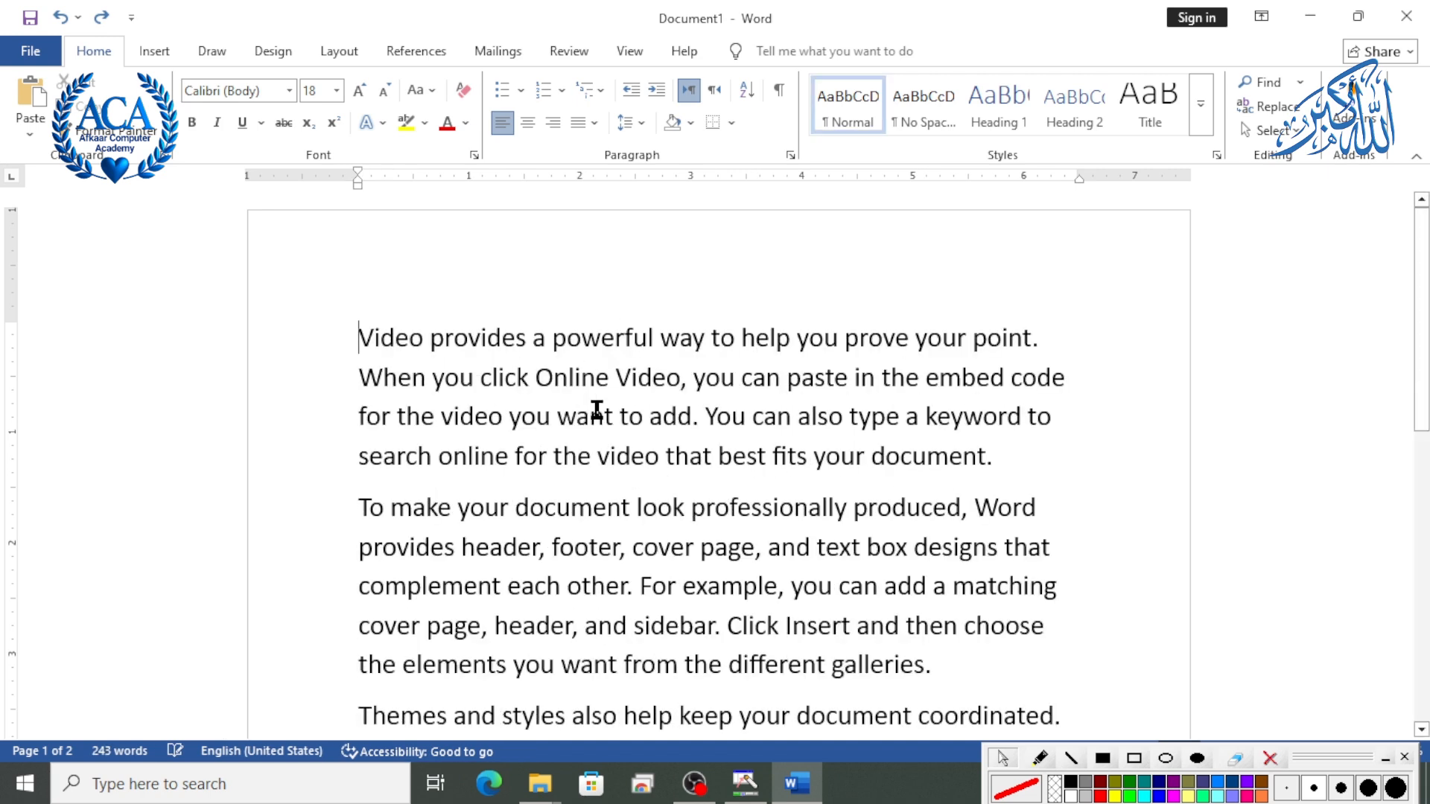
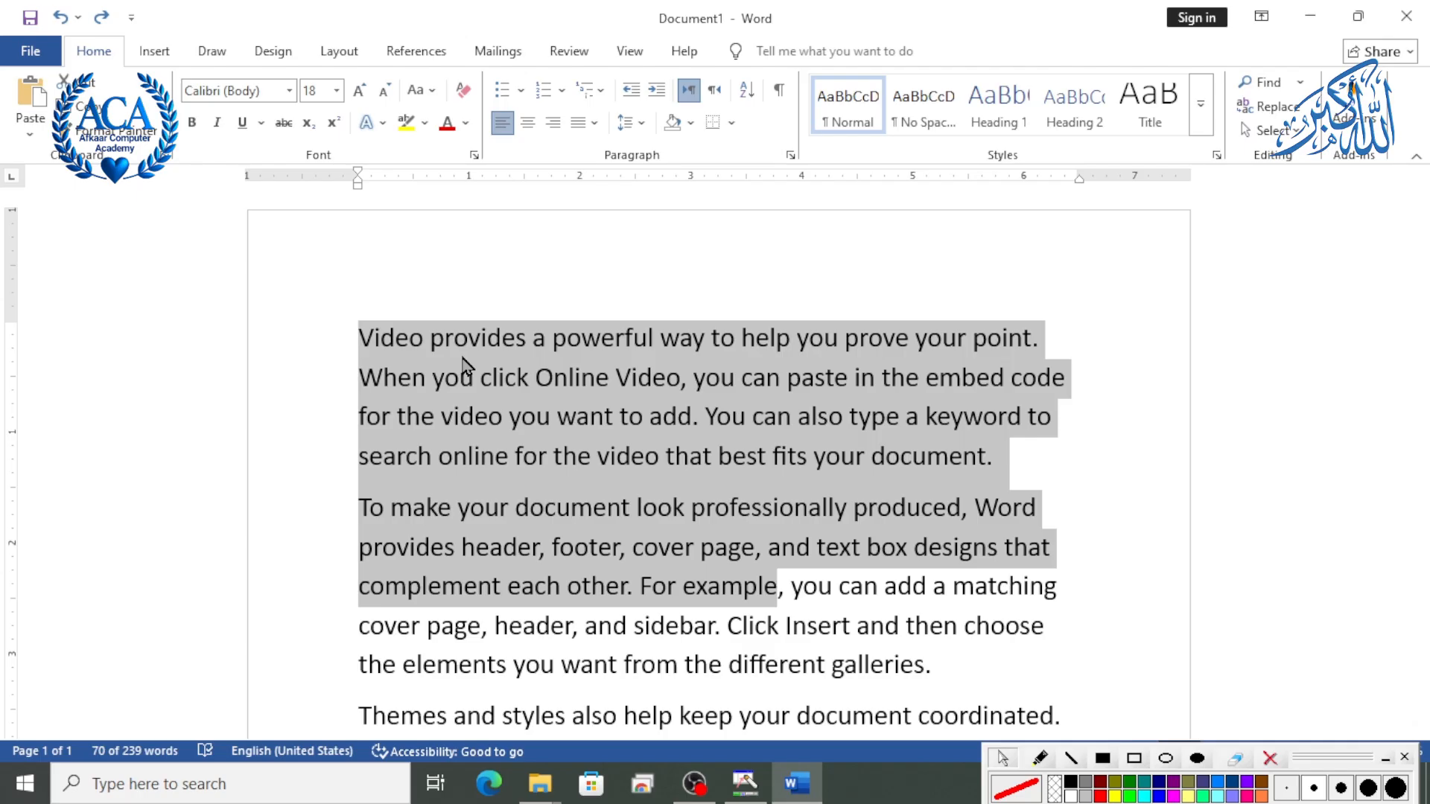
Highlight the short lines of the sample text one by one to review how it is divided into paragraphs.
{"action": "left_click", "coordinate": [479, 376]}
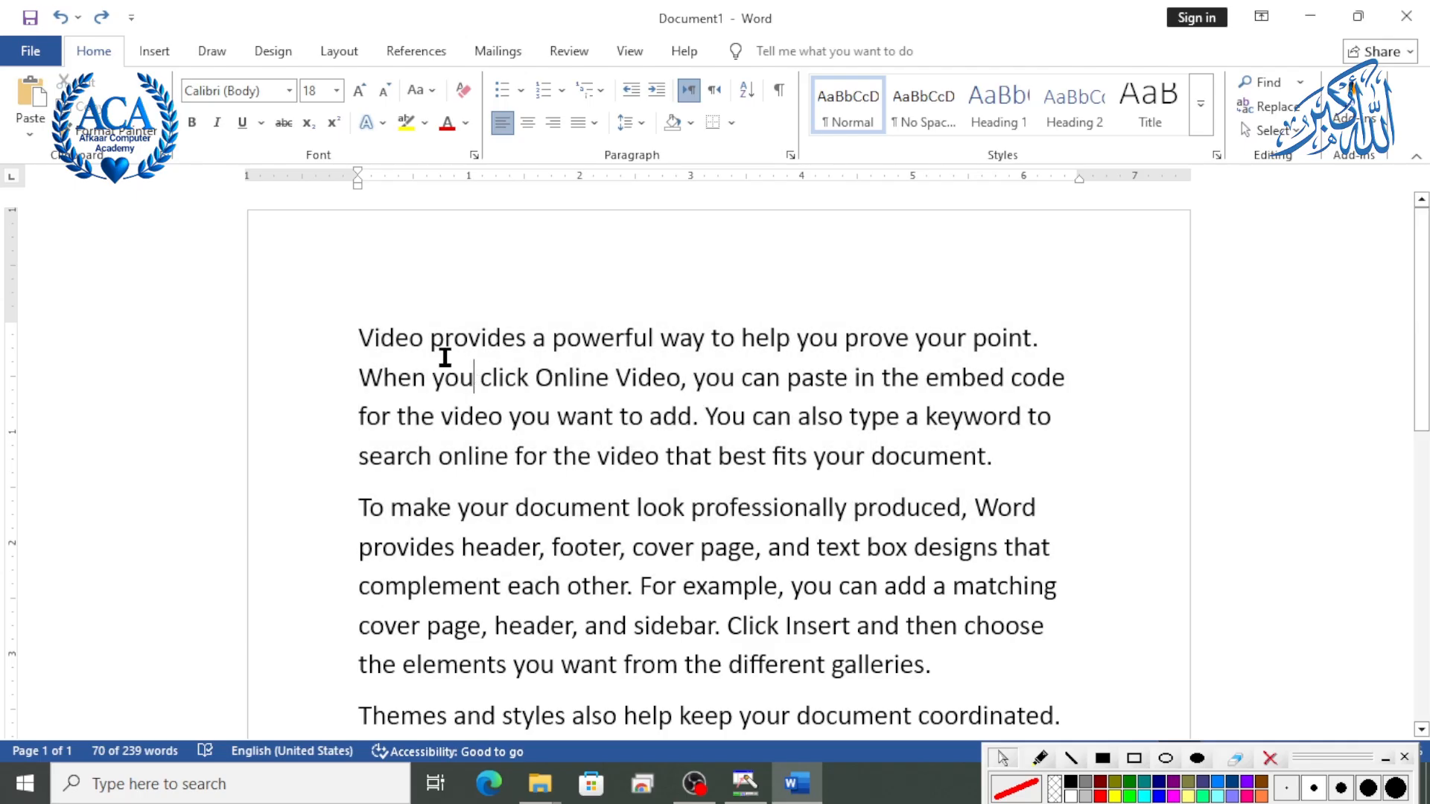
{"action": "left_click", "coordinate": [315, 328]}
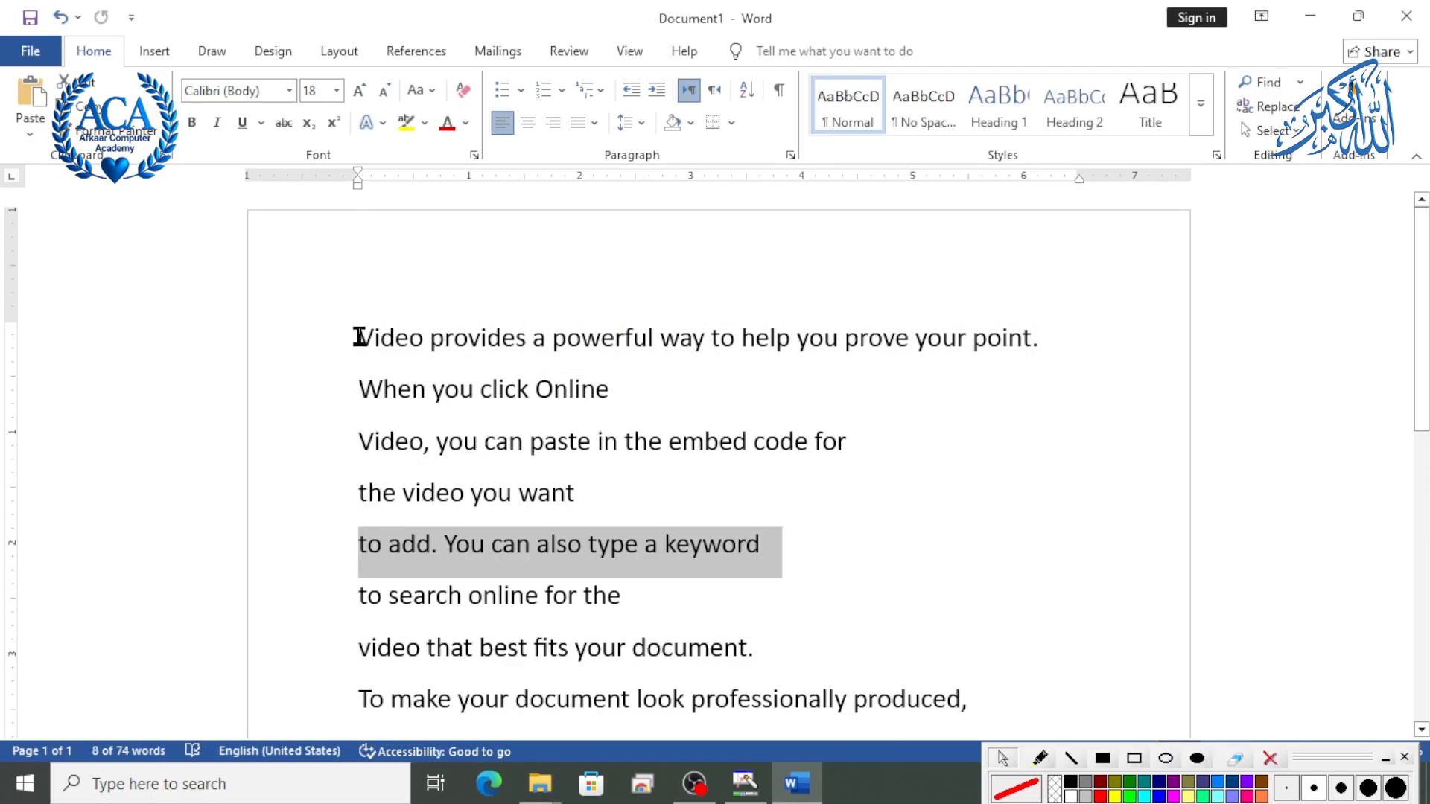
{"action": "left_click_drag", "start_coordinate": [358, 335], "coordinate": [1063, 354]}
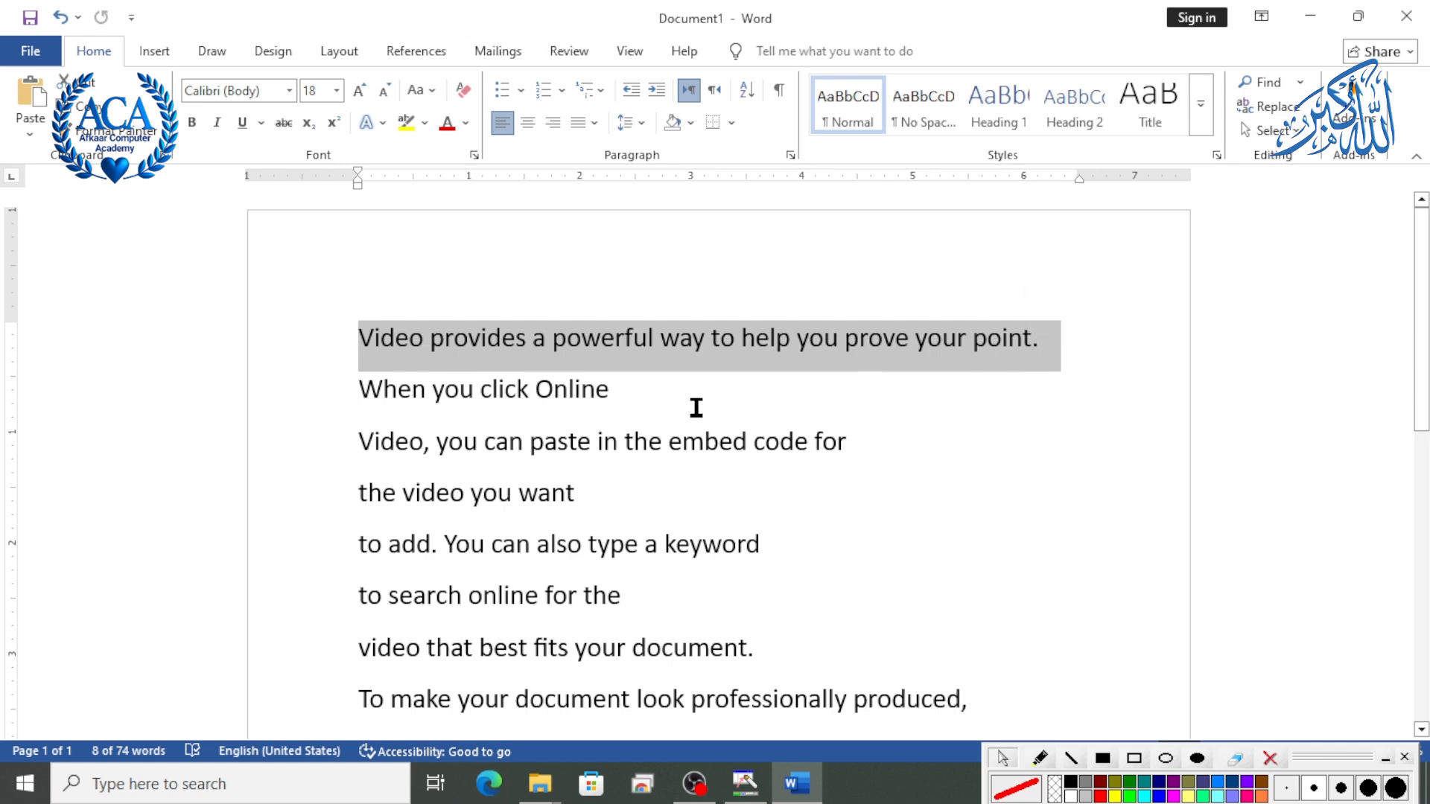
{"action": "triple_click", "coordinate": [440, 390]}
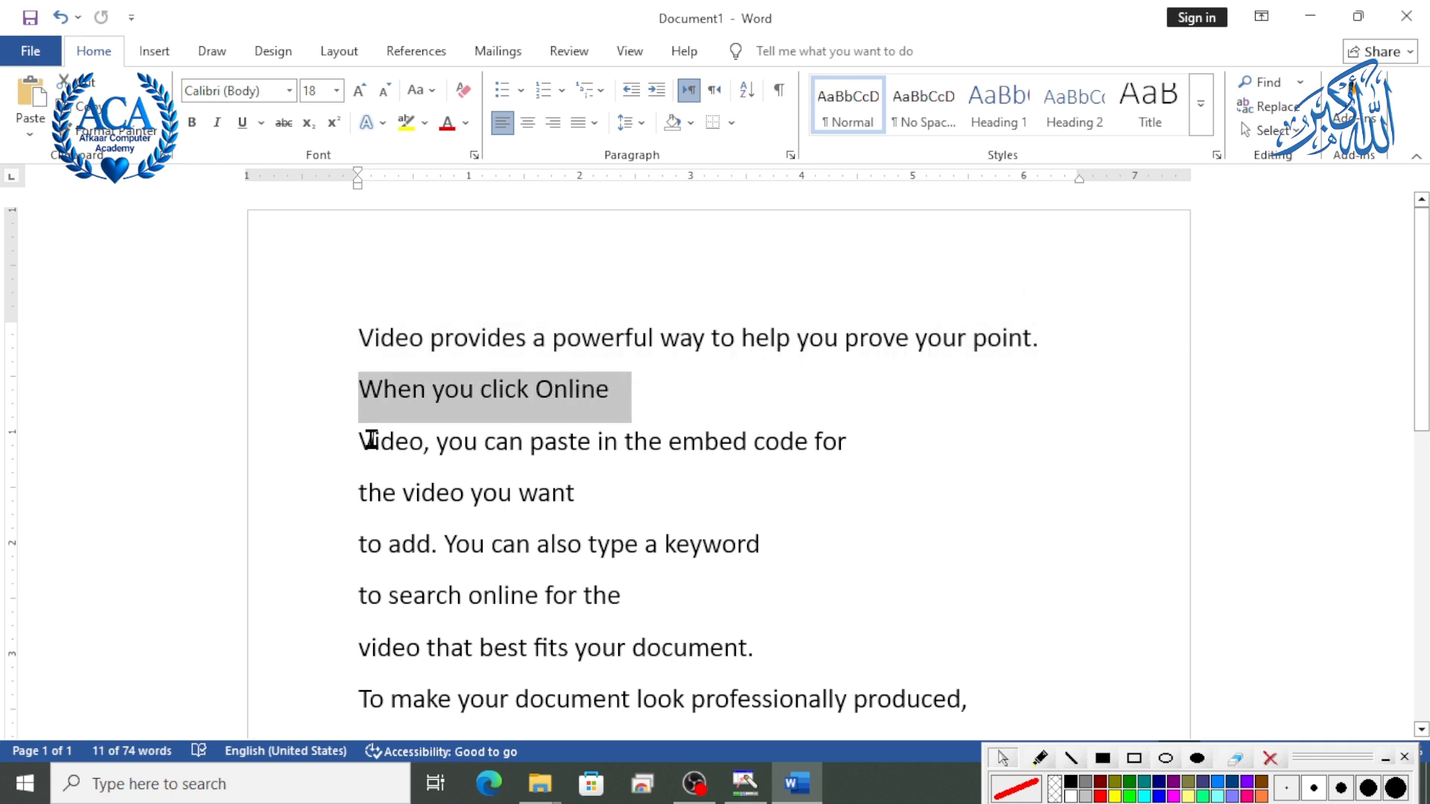
{"action": "left_click_drag", "start_coordinate": [369, 440], "coordinate": [815, 441]}
{"action": "left_click", "coordinate": [334, 494]}
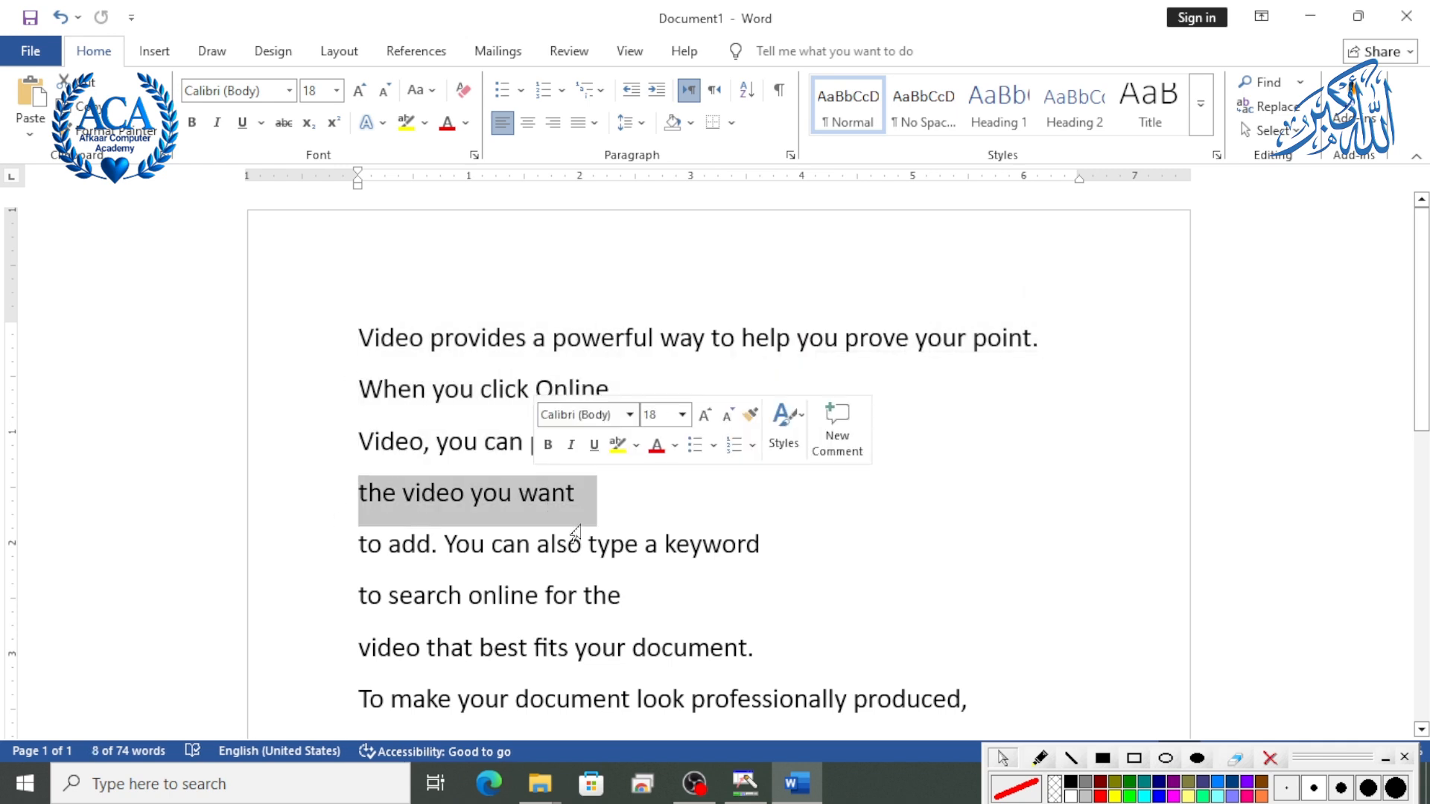
{"action": "triple_click", "coordinate": [568, 546]}
{"action": "scroll", "coordinate": [584, 489], "scroll_direction": "down", "scroll_amount": 3}
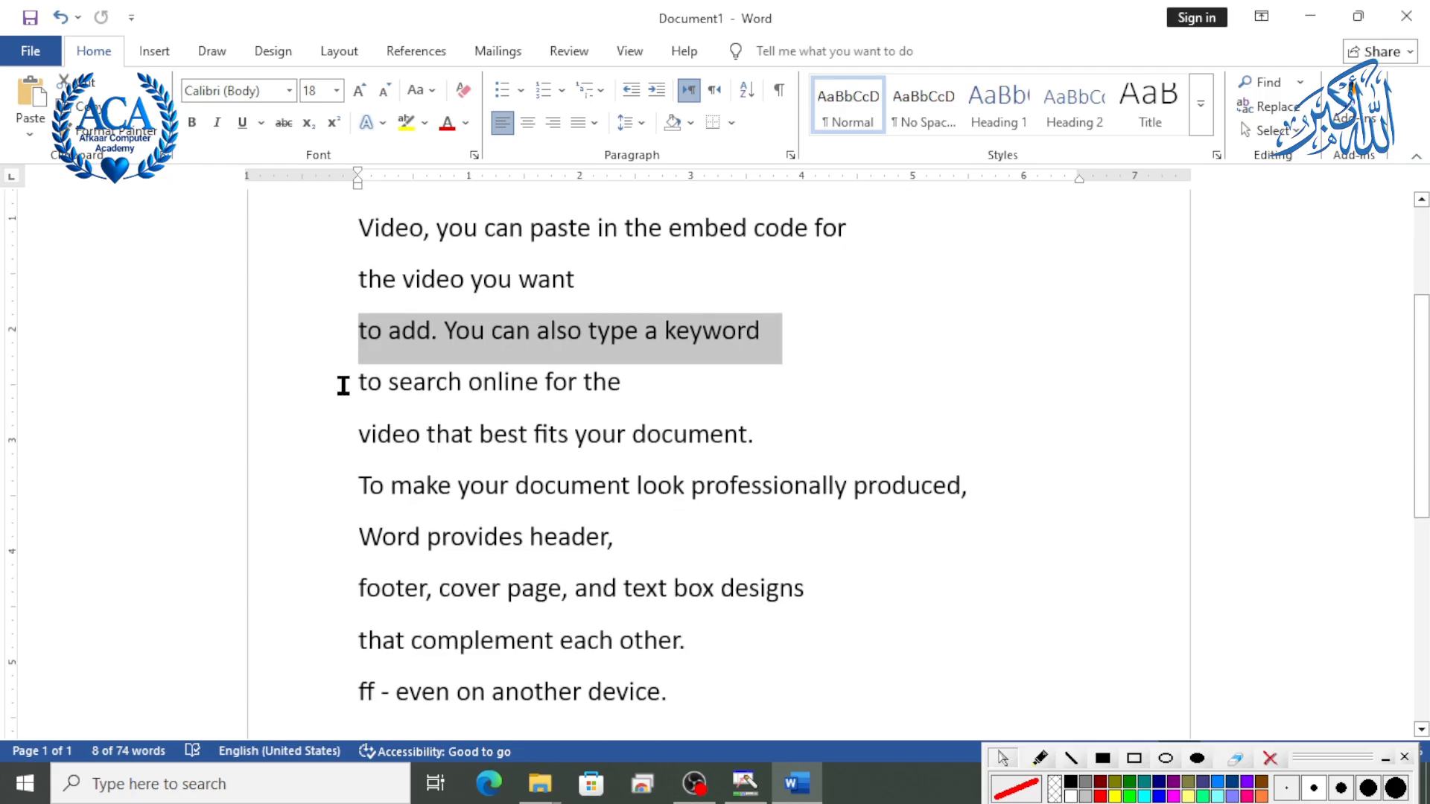
{"action": "triple_click", "coordinate": [494, 400]}
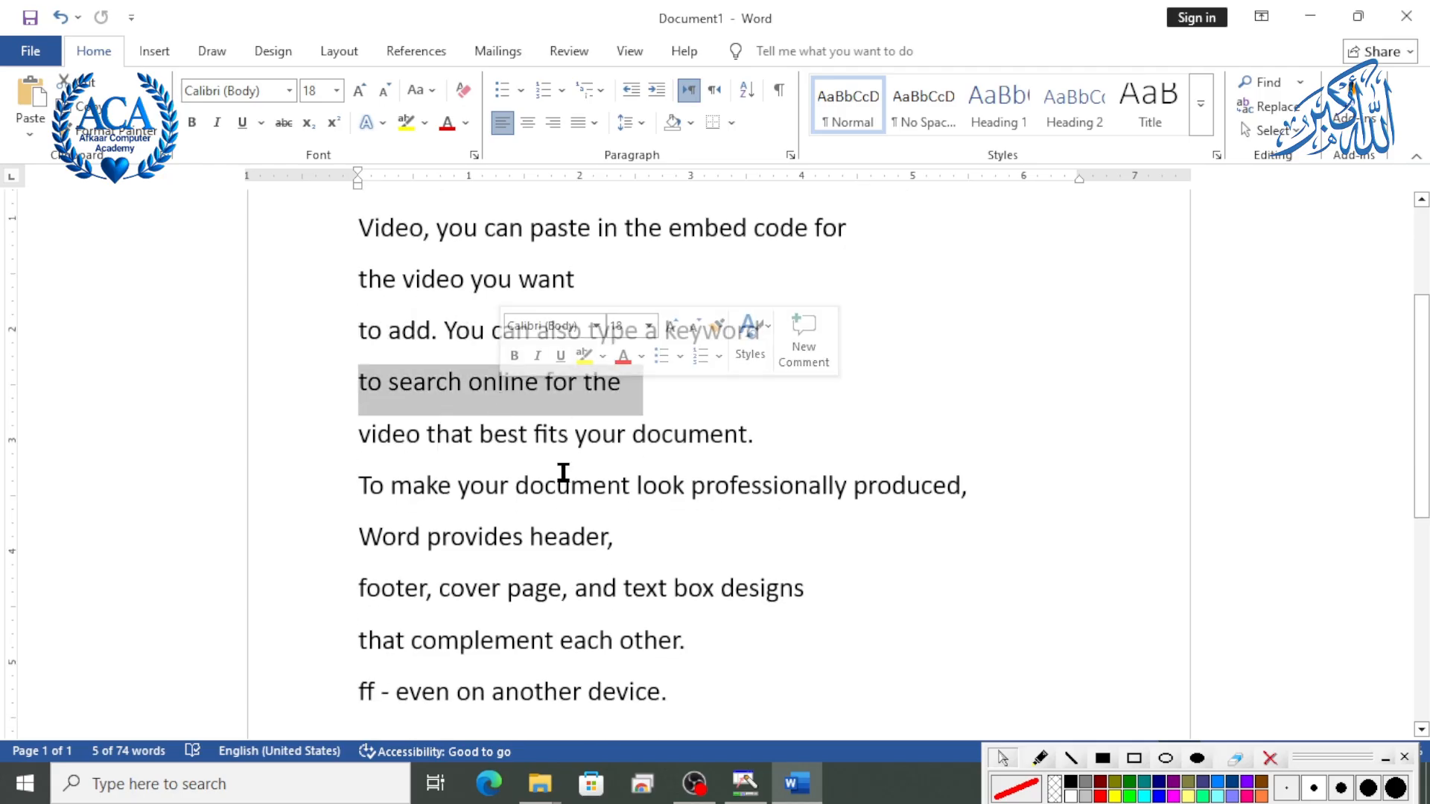
{"action": "scroll", "coordinate": [584, 491], "scroll_direction": "down", "scroll_amount": 3}
{"action": "scroll", "coordinate": [645, 445], "scroll_direction": "up", "scroll_amount": 5}
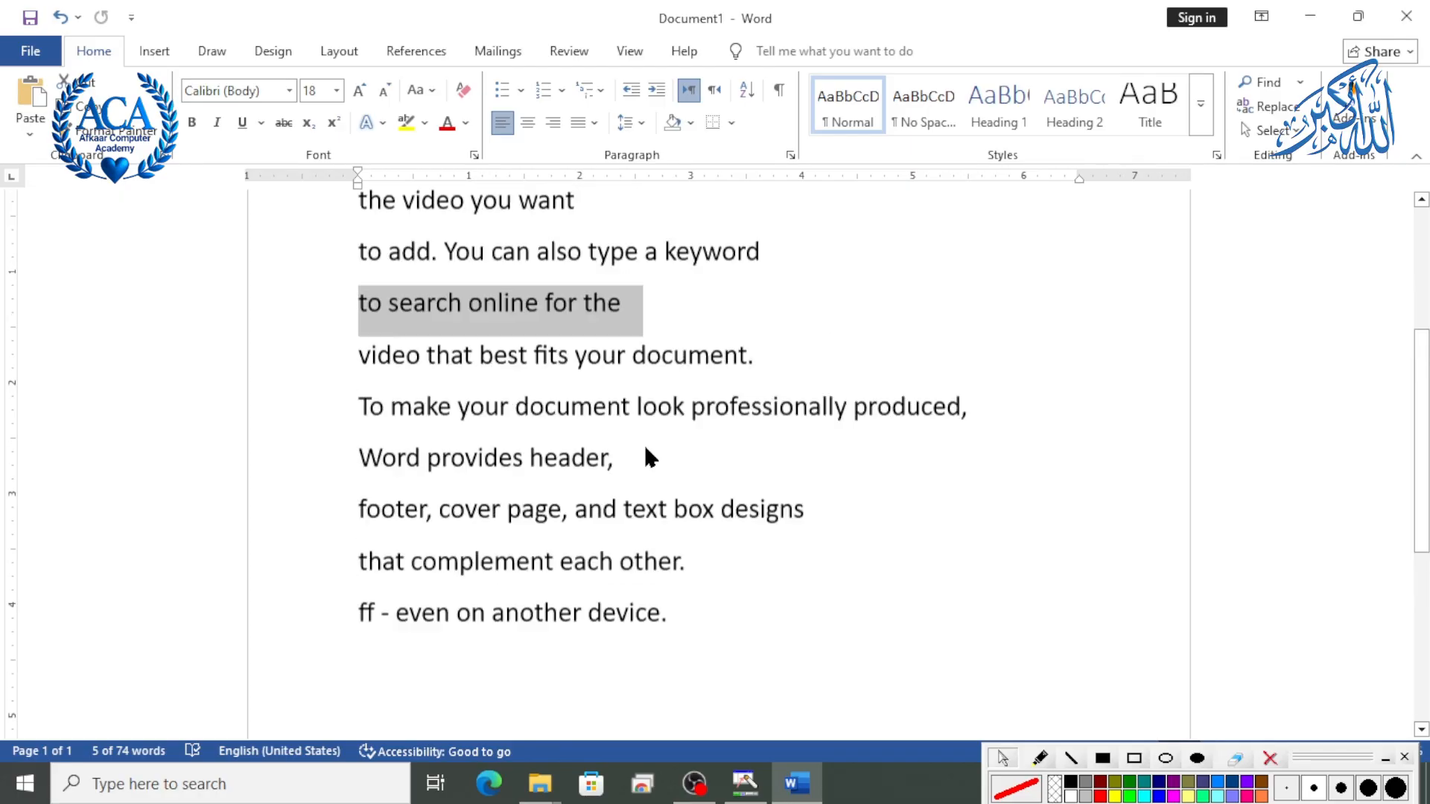
{"action": "scroll", "coordinate": [633, 440], "scroll_direction": "up", "scroll_amount": 1}
{"action": "left_click", "coordinate": [580, 395]}
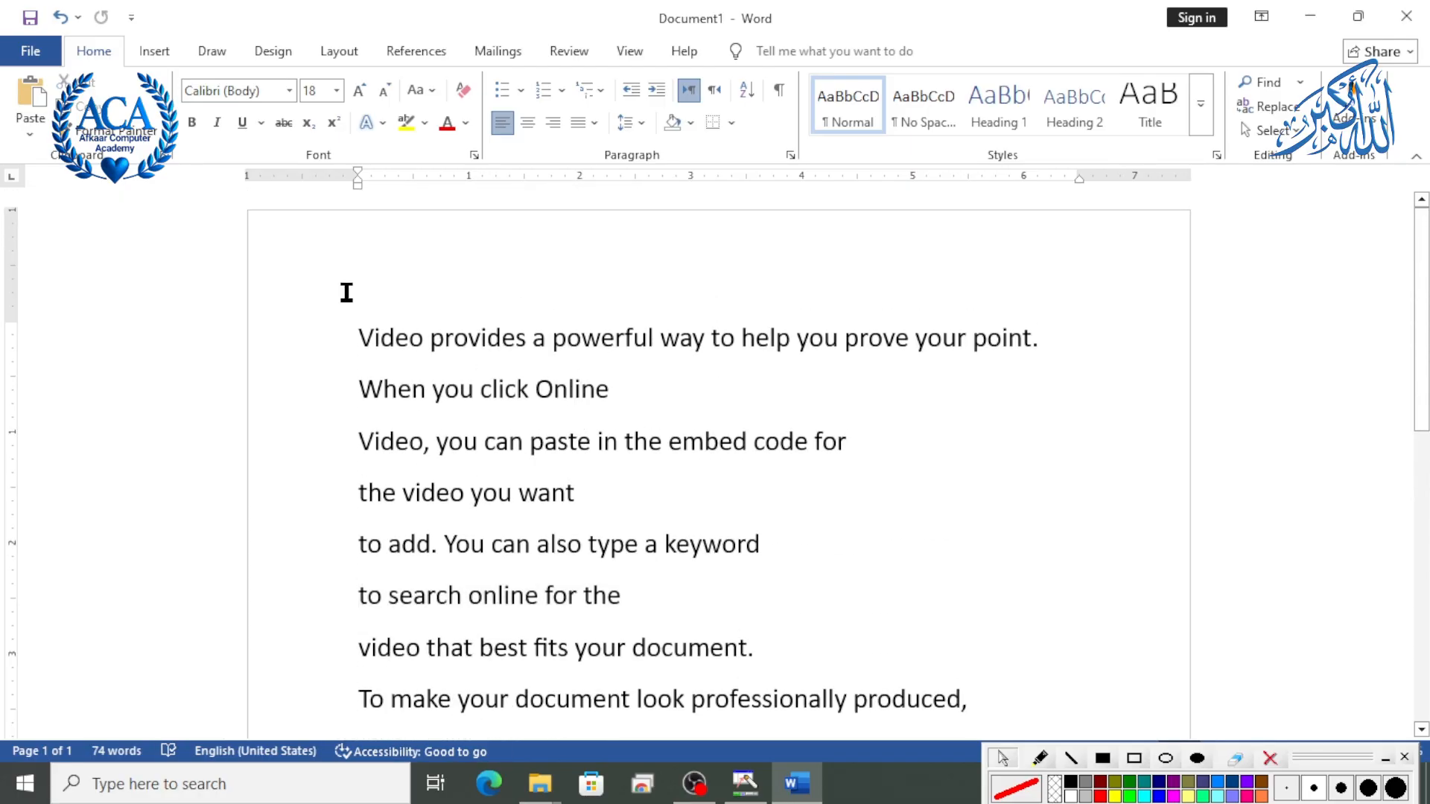
Apply the 1) a) i) multilevel list format to all lines of the text.
{"action": "left_click_drag", "start_coordinate": [351, 294], "coordinate": [743, 509]}
{"action": "scroll", "coordinate": [591, 453], "scroll_direction": "up", "scroll_amount": 5}
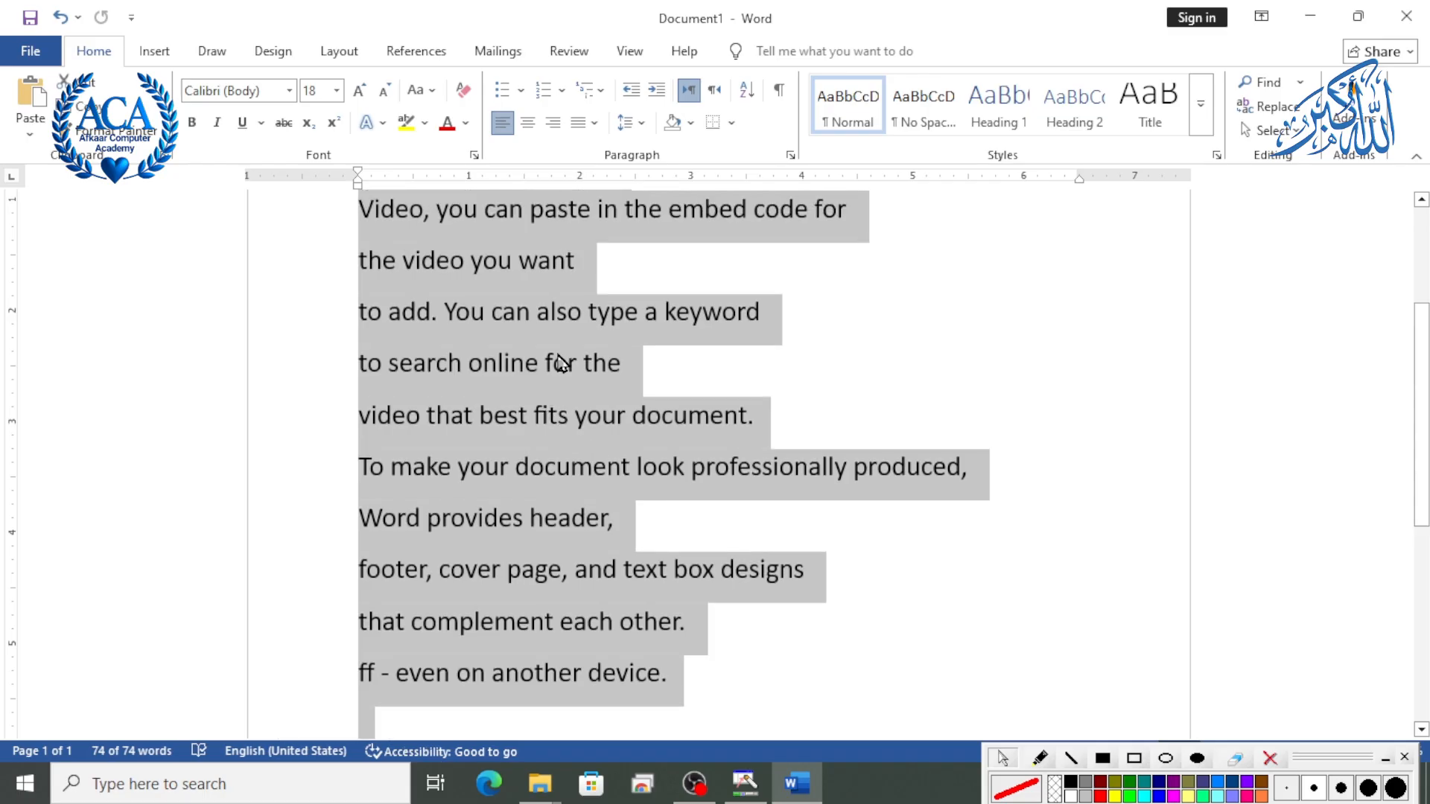
{"action": "left_click", "coordinate": [594, 91]}
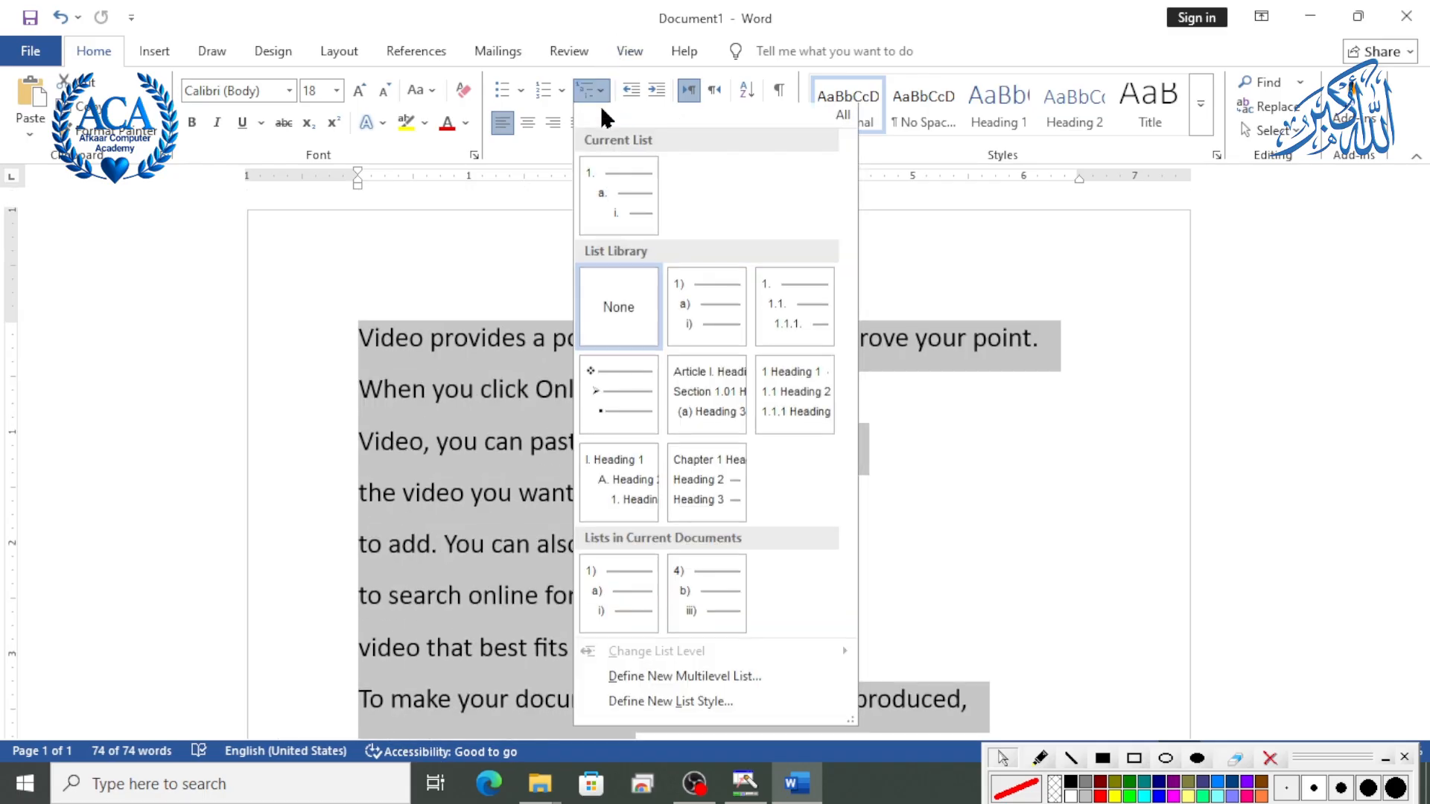
{"action": "mouse_move", "coordinate": [715, 312]}
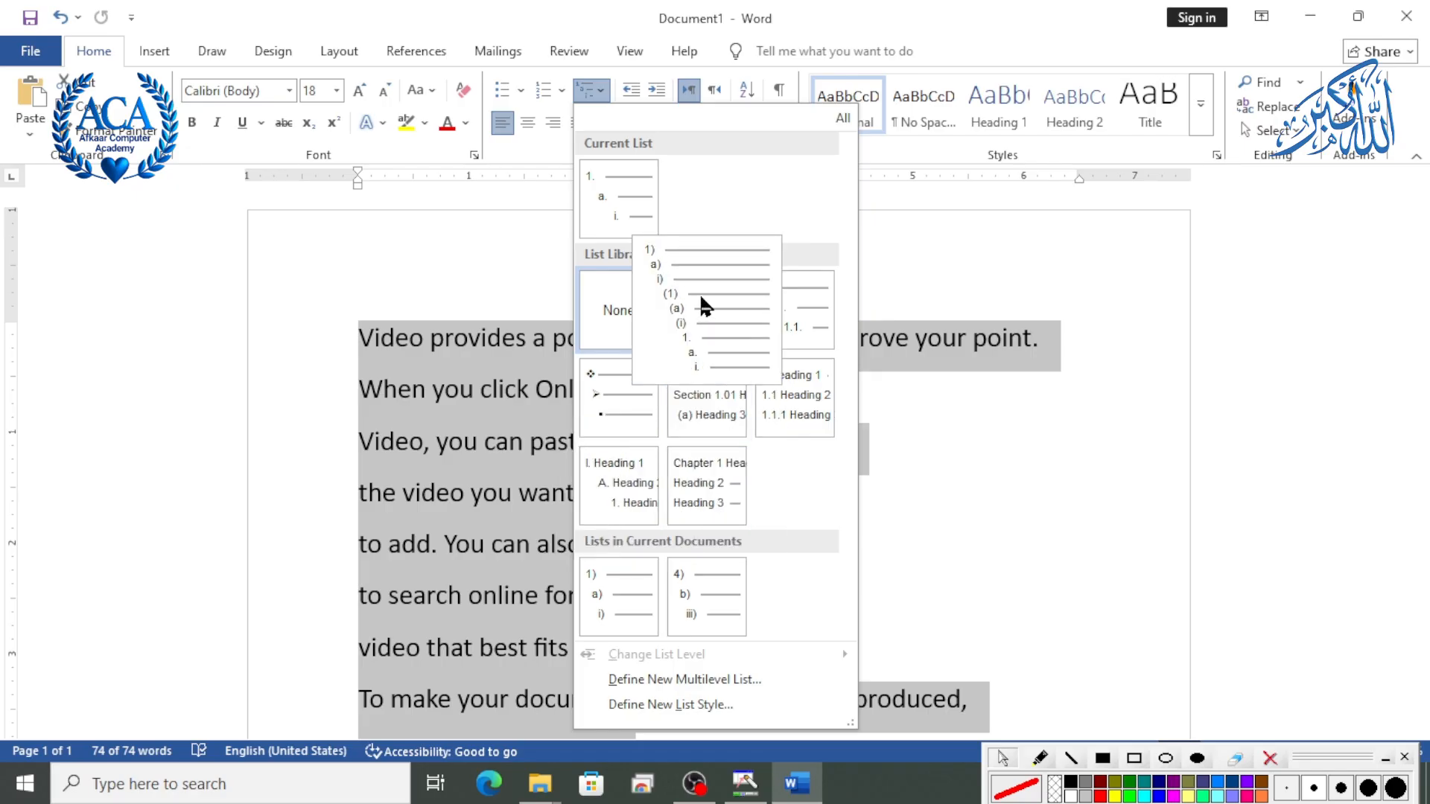
{"action": "left_click", "coordinate": [703, 298]}
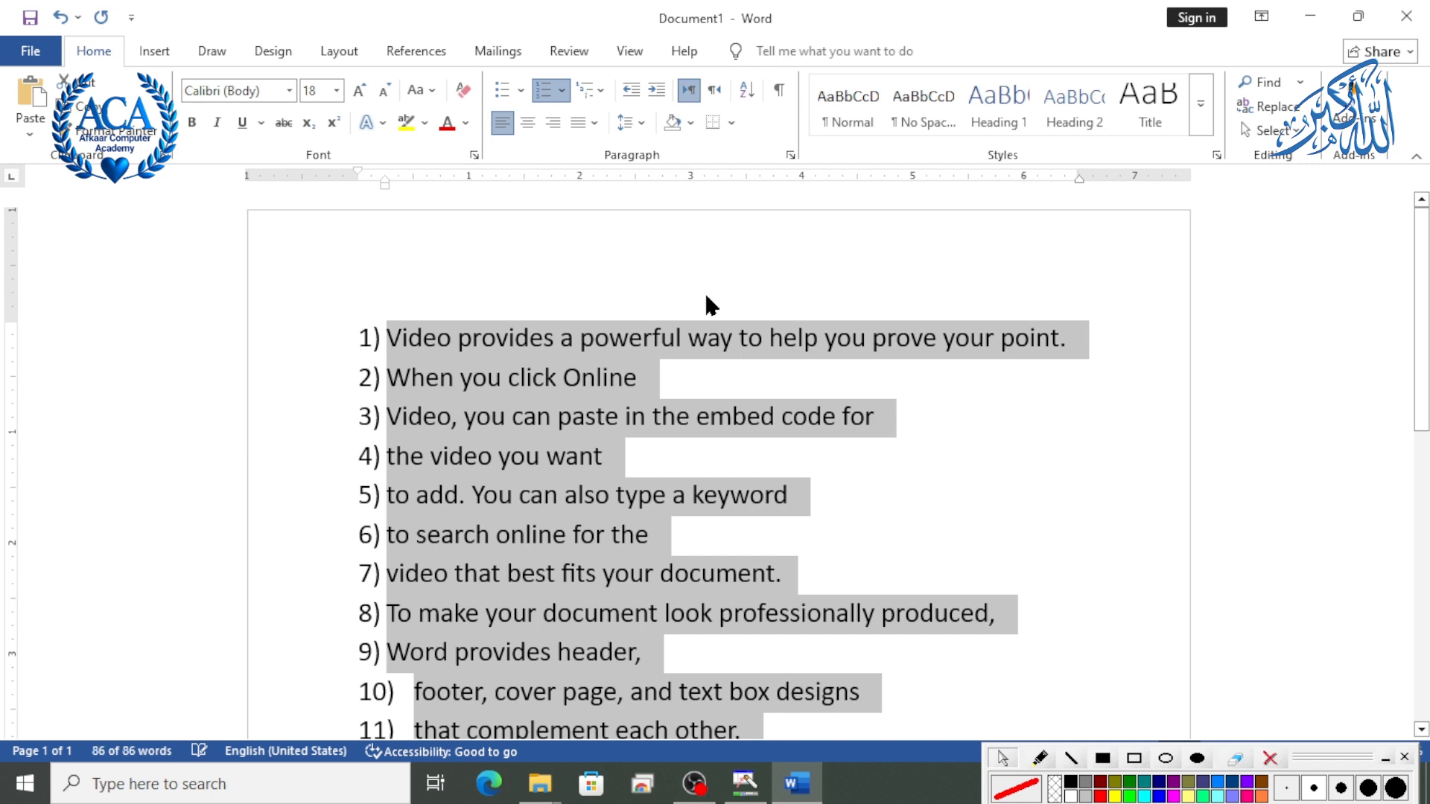
Review the numbered list from first to last item, highlighting the text of the first two items.
{"action": "scroll", "coordinate": [437, 418], "scroll_direction": "down", "scroll_amount": 3}
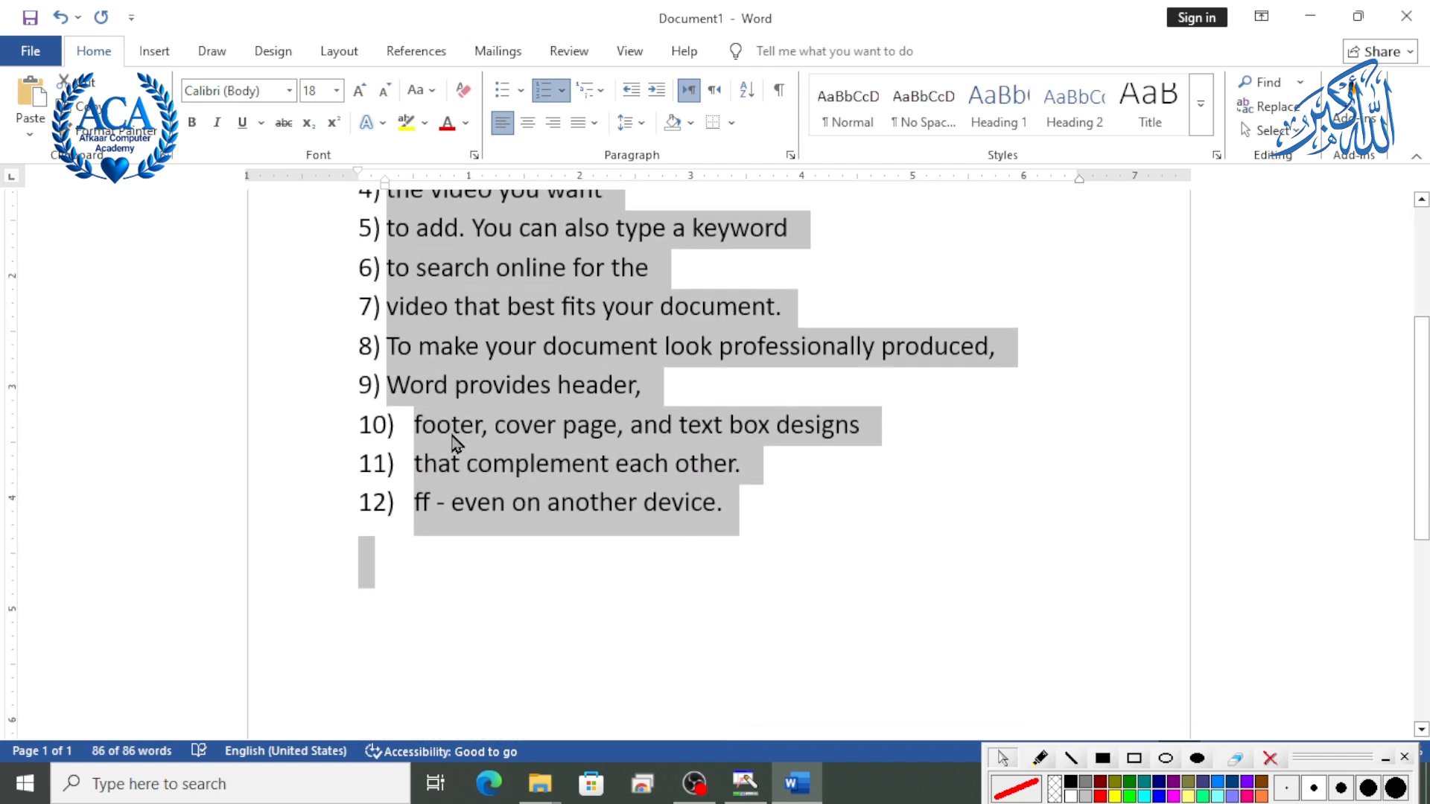
{"action": "scroll", "coordinate": [452, 444], "scroll_direction": "up", "scroll_amount": 1}
{"action": "scroll", "coordinate": [432, 402], "scroll_direction": "up", "scroll_amount": 3}
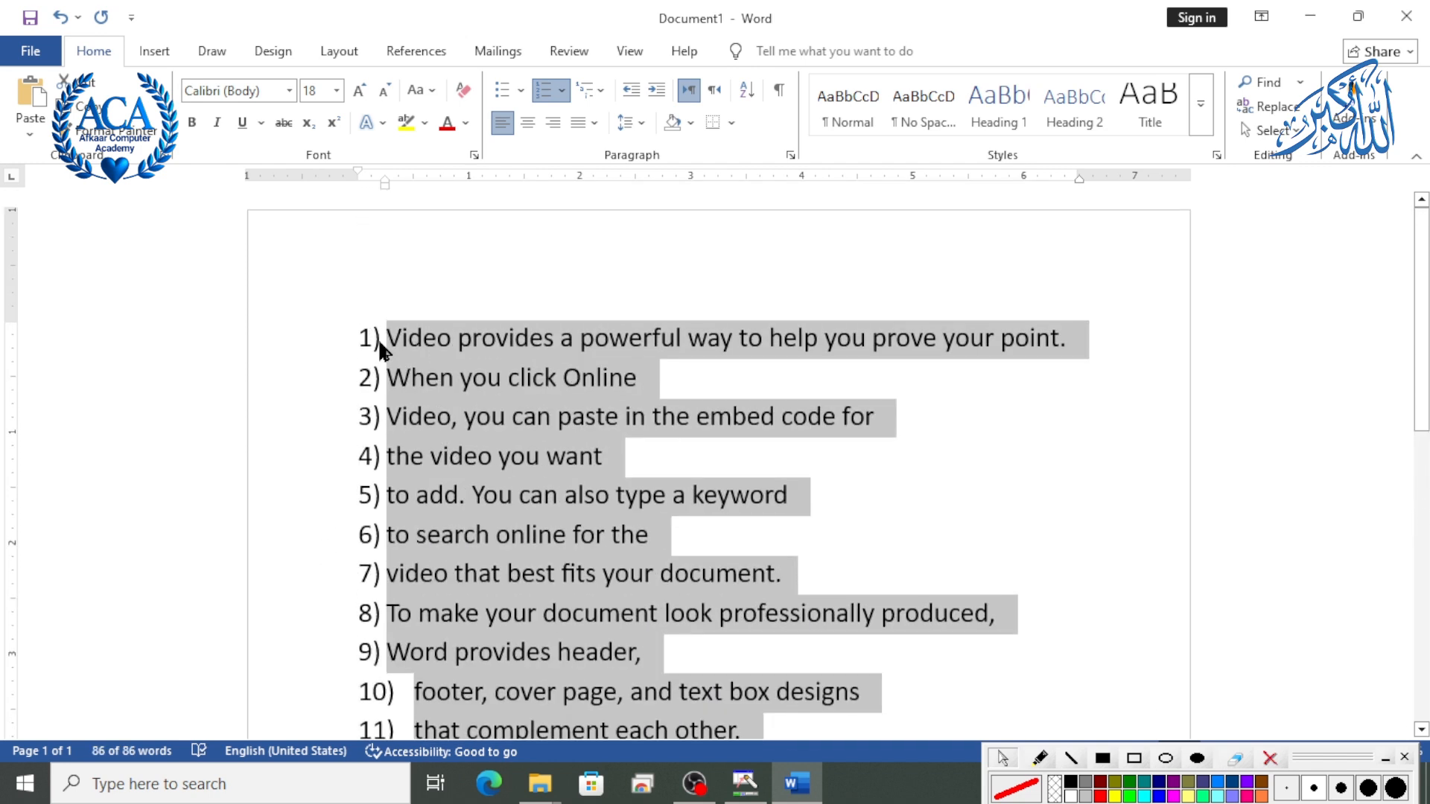
{"action": "left_click", "coordinate": [543, 386]}
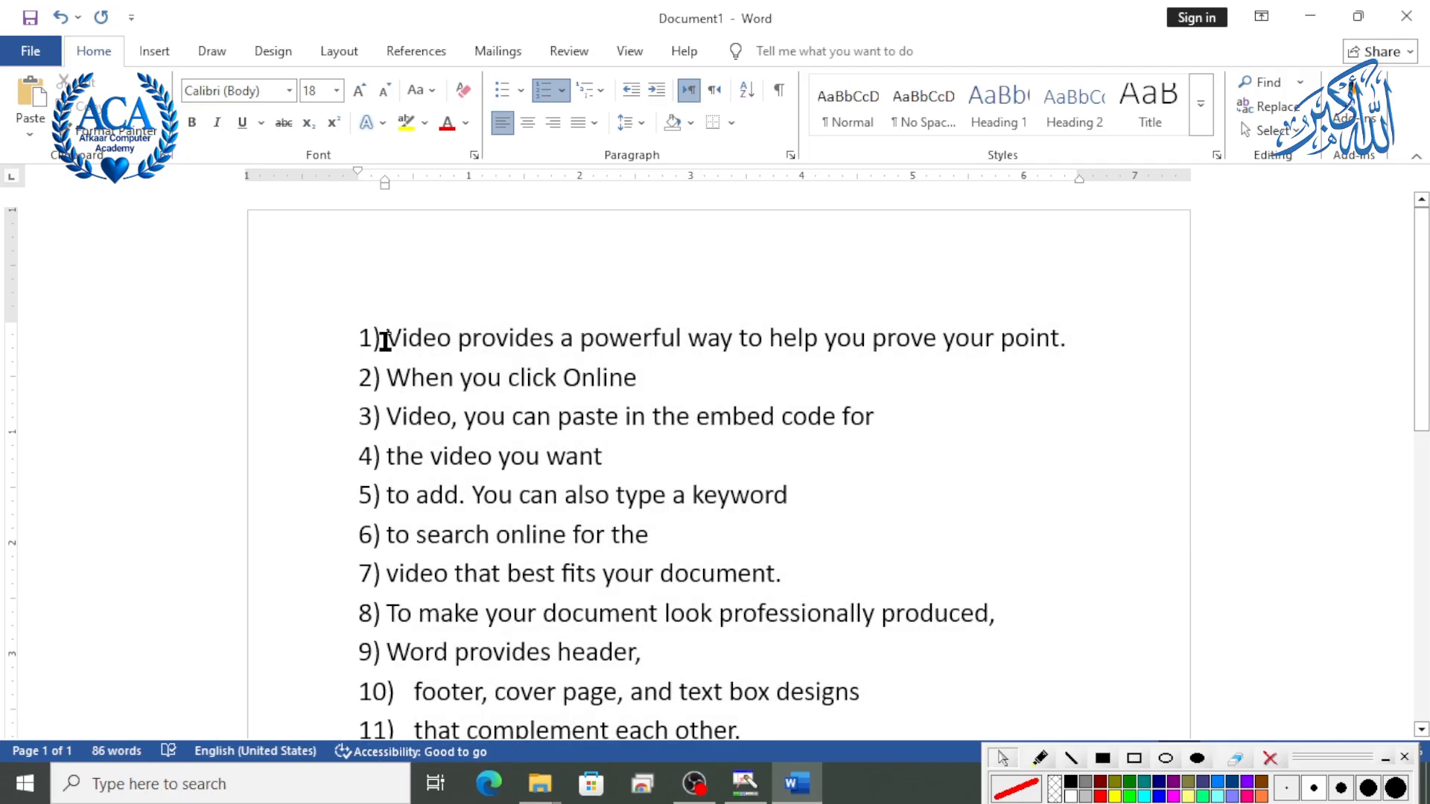
{"action": "left_click_drag", "start_coordinate": [385, 340], "coordinate": [1049, 328]}
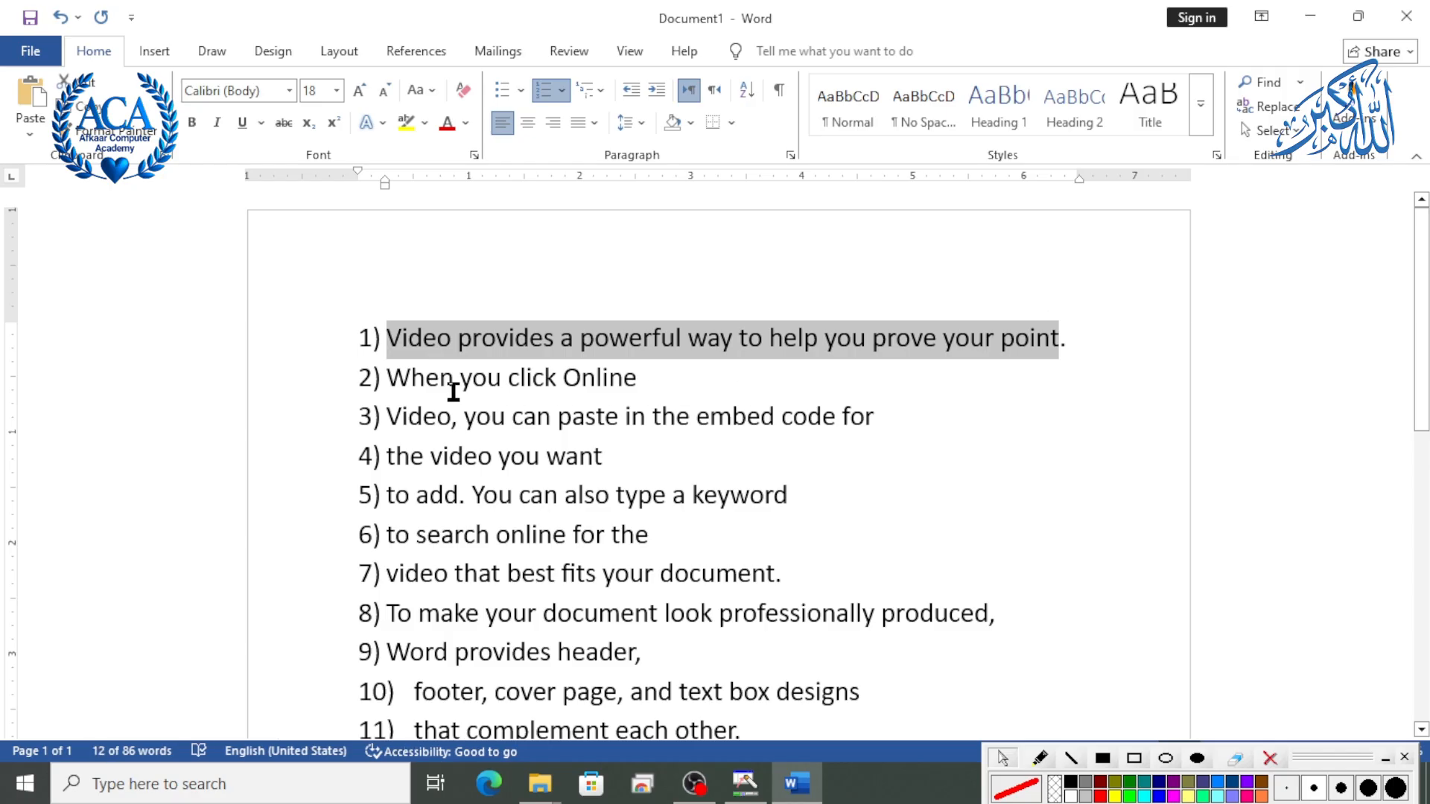
{"action": "left_click", "coordinate": [371, 378]}
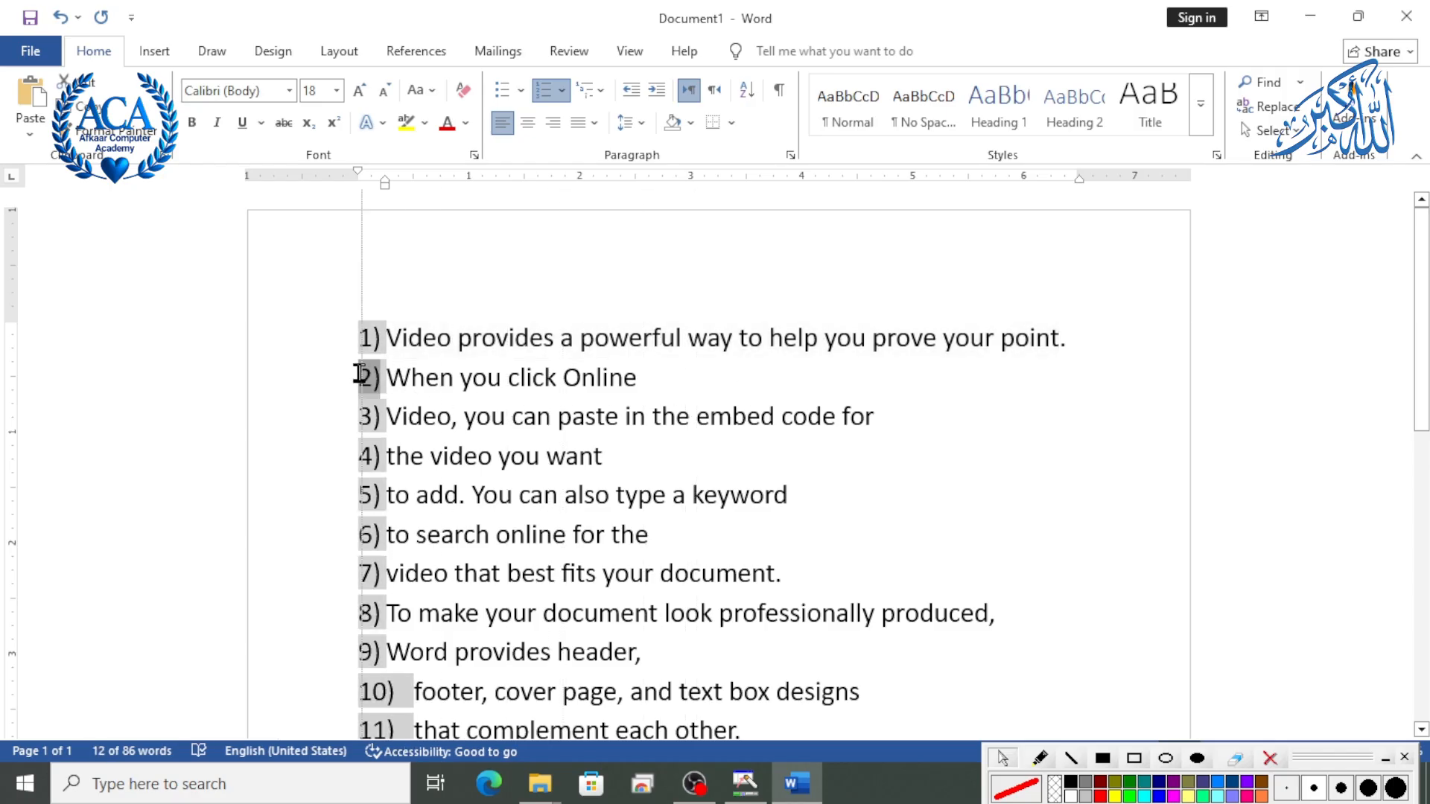
{"action": "left_click_drag", "start_coordinate": [386, 377], "coordinate": [658, 387]}
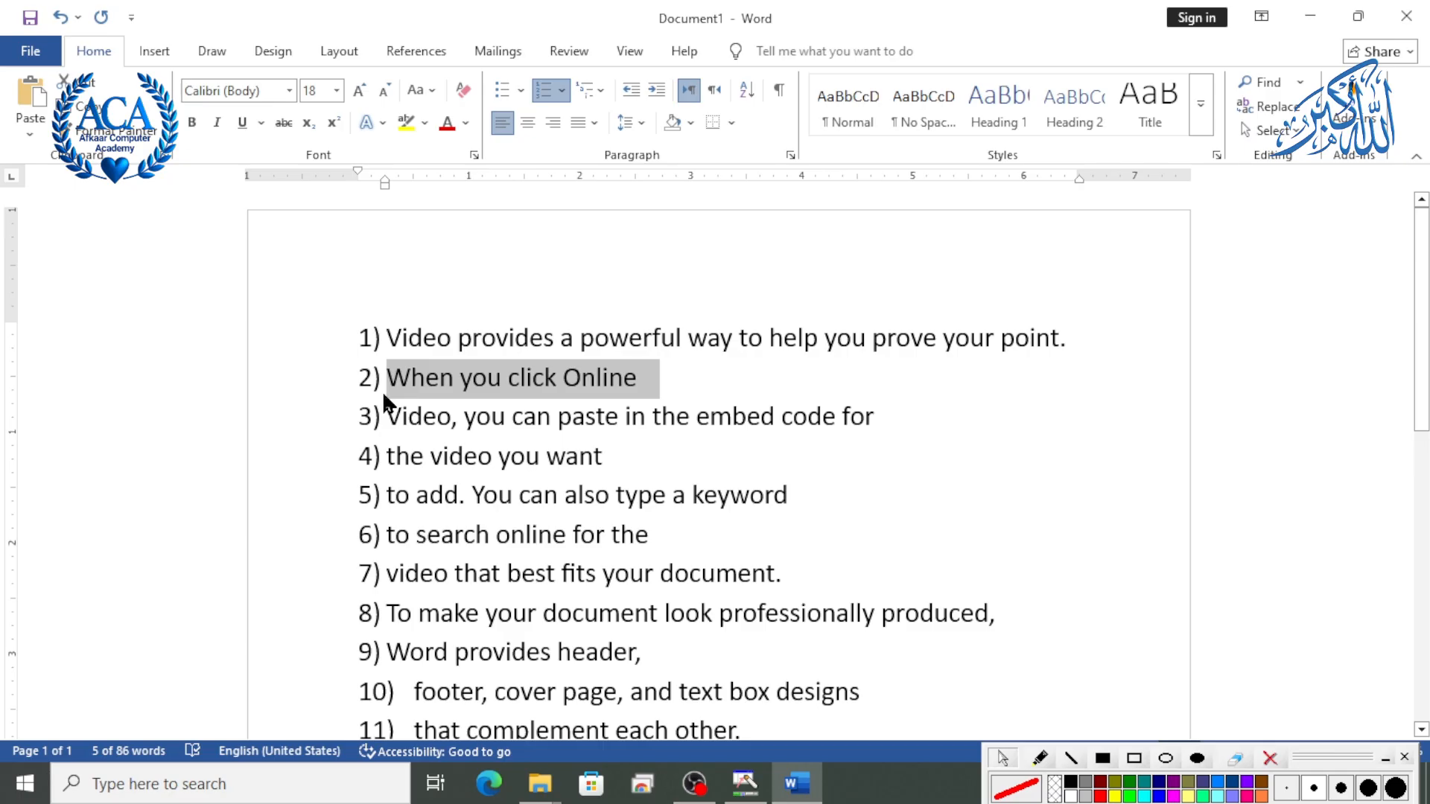
{"action": "left_click", "coordinate": [368, 337]}
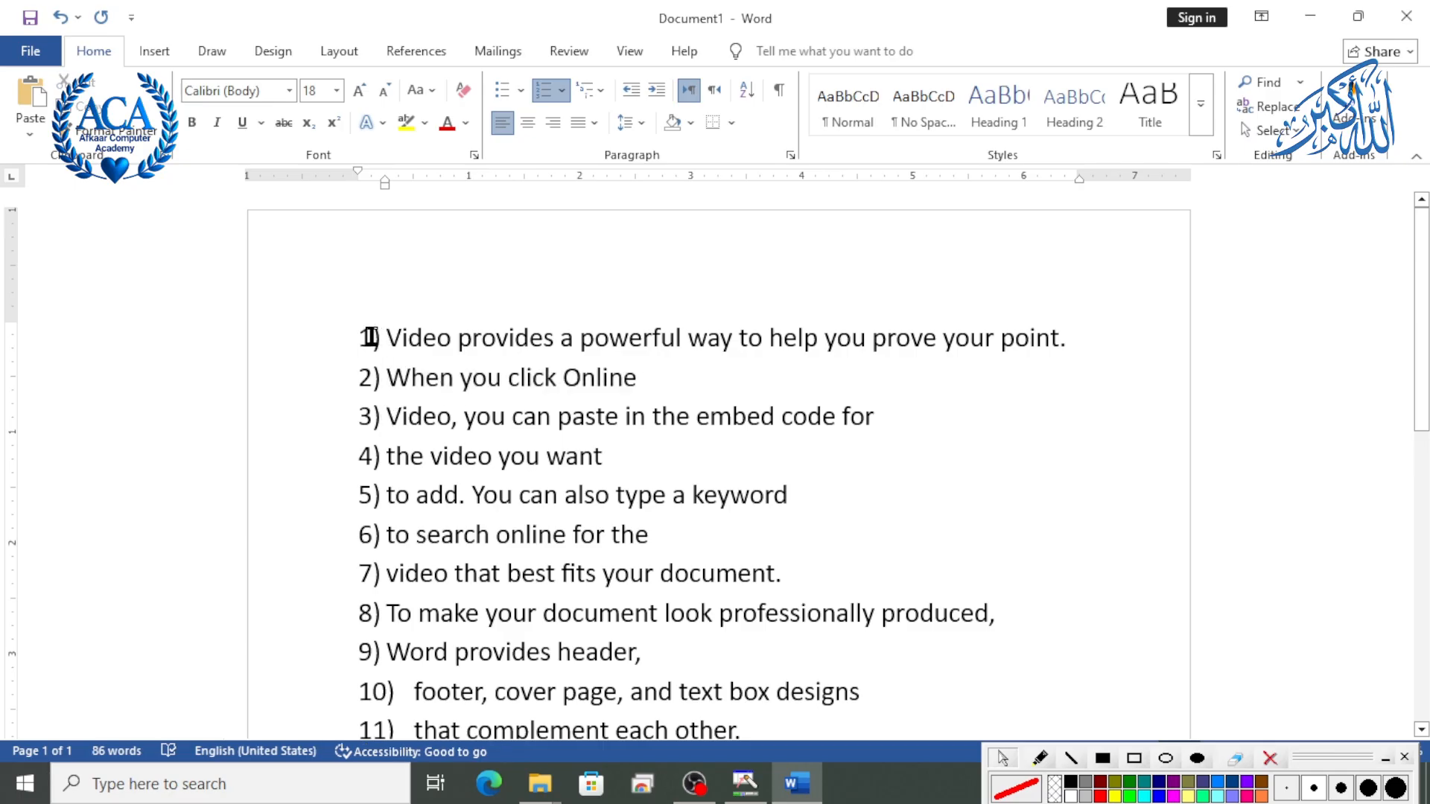
{"action": "key", "text": "Tab"}
{"action": "key", "text": "ctrl+z"}
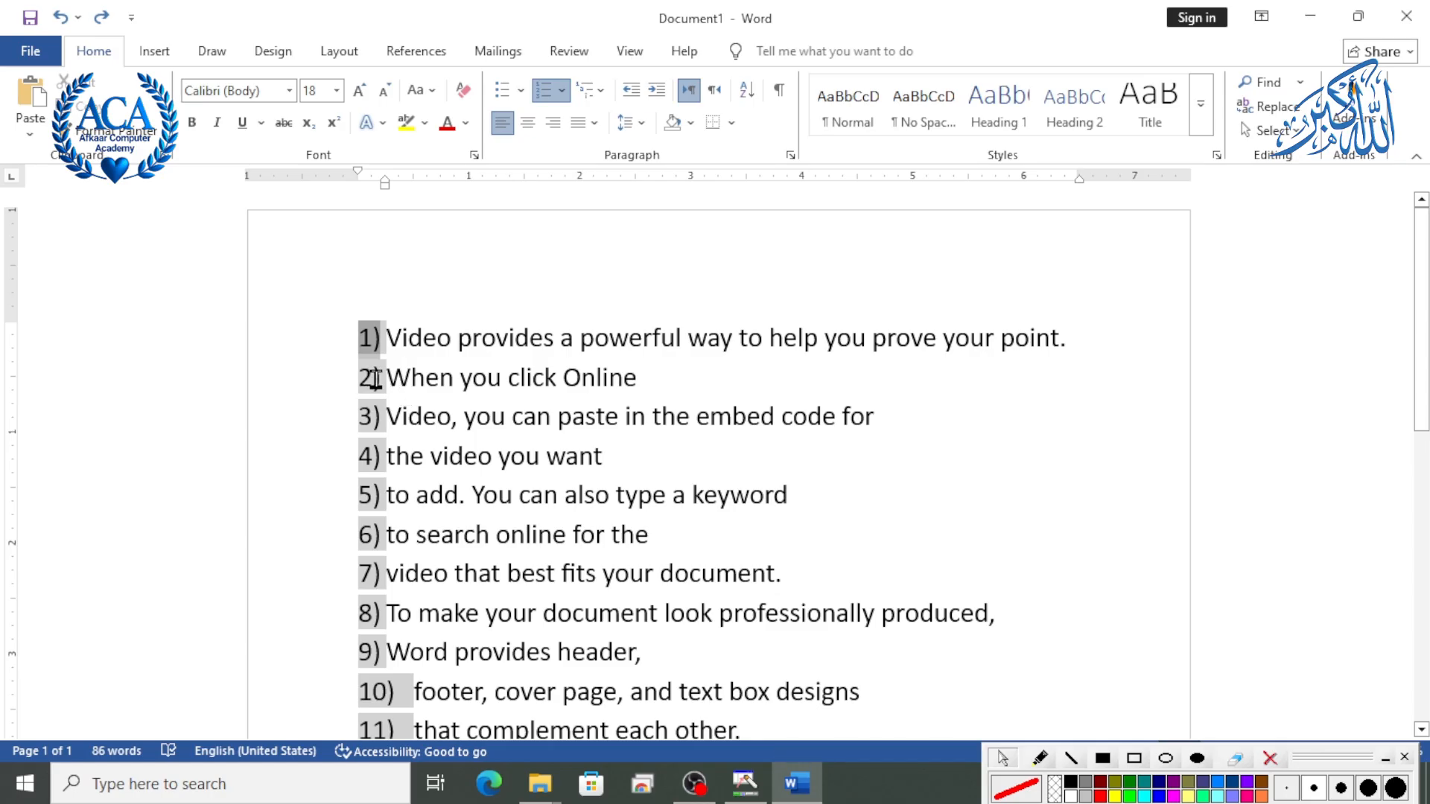
Demote the second list item, "When you click Online", to sub-item a) under the first item.
{"action": "left_click", "coordinate": [376, 379]}
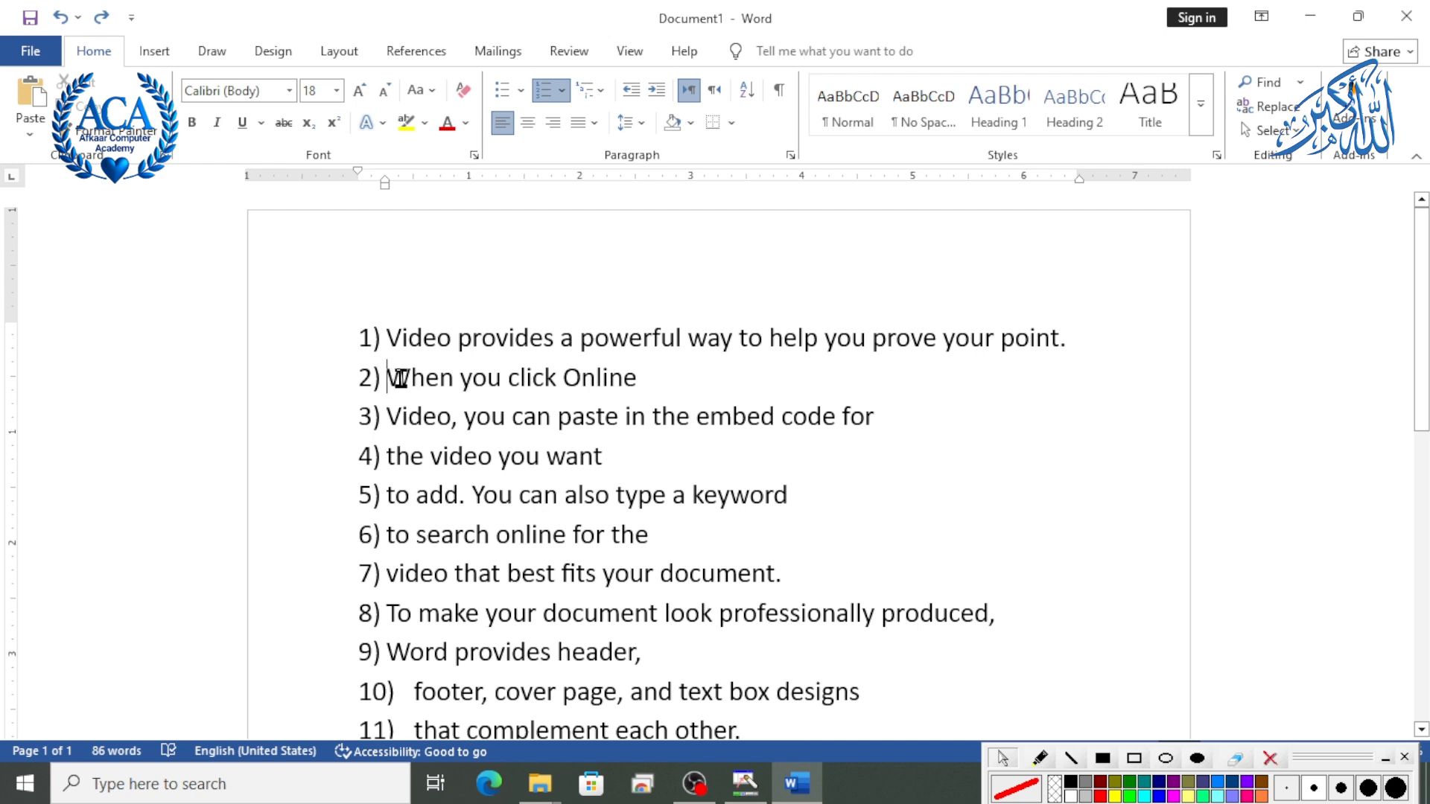
{"action": "left_click_drag", "start_coordinate": [400, 378], "coordinate": [663, 383]}
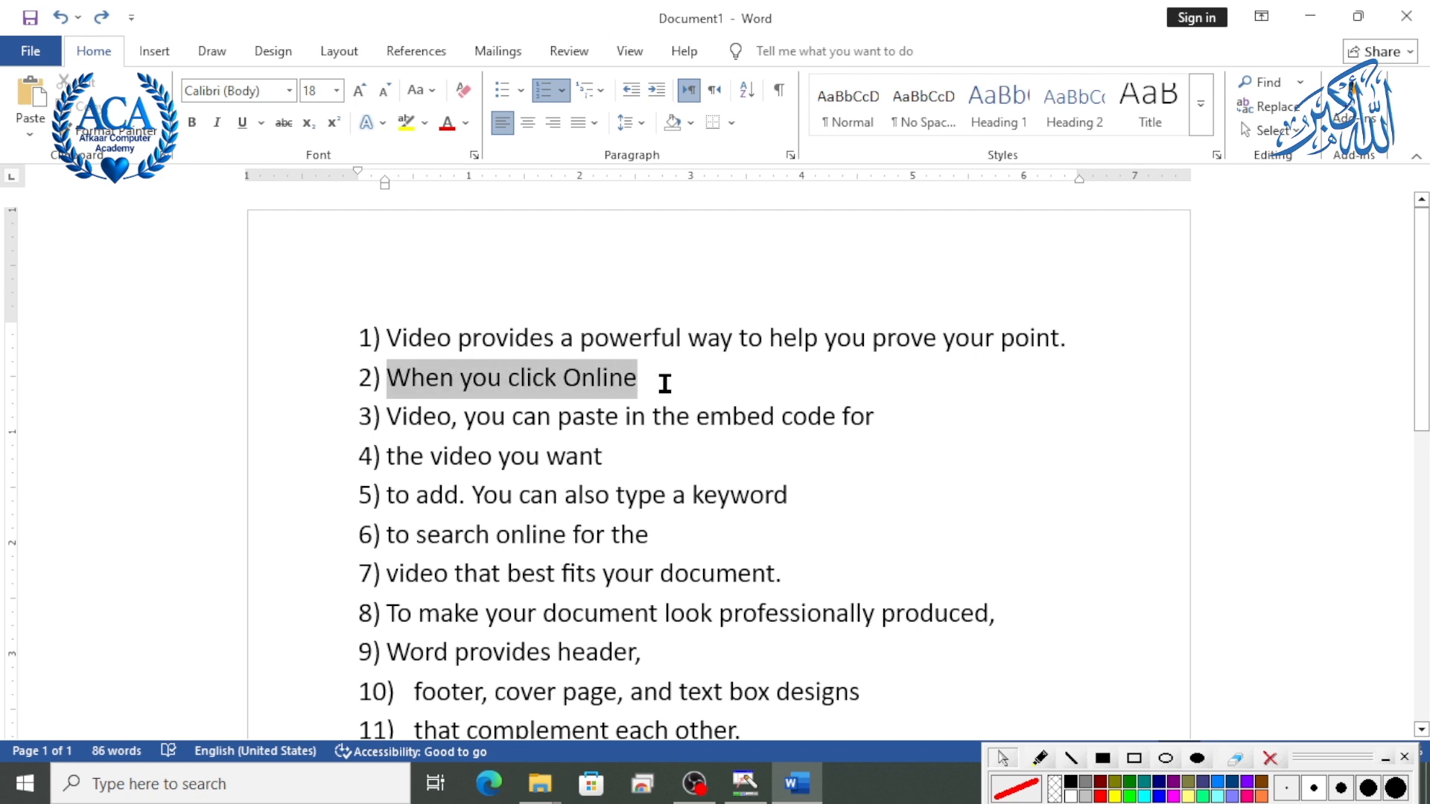
{"action": "left_click", "coordinate": [384, 377]}
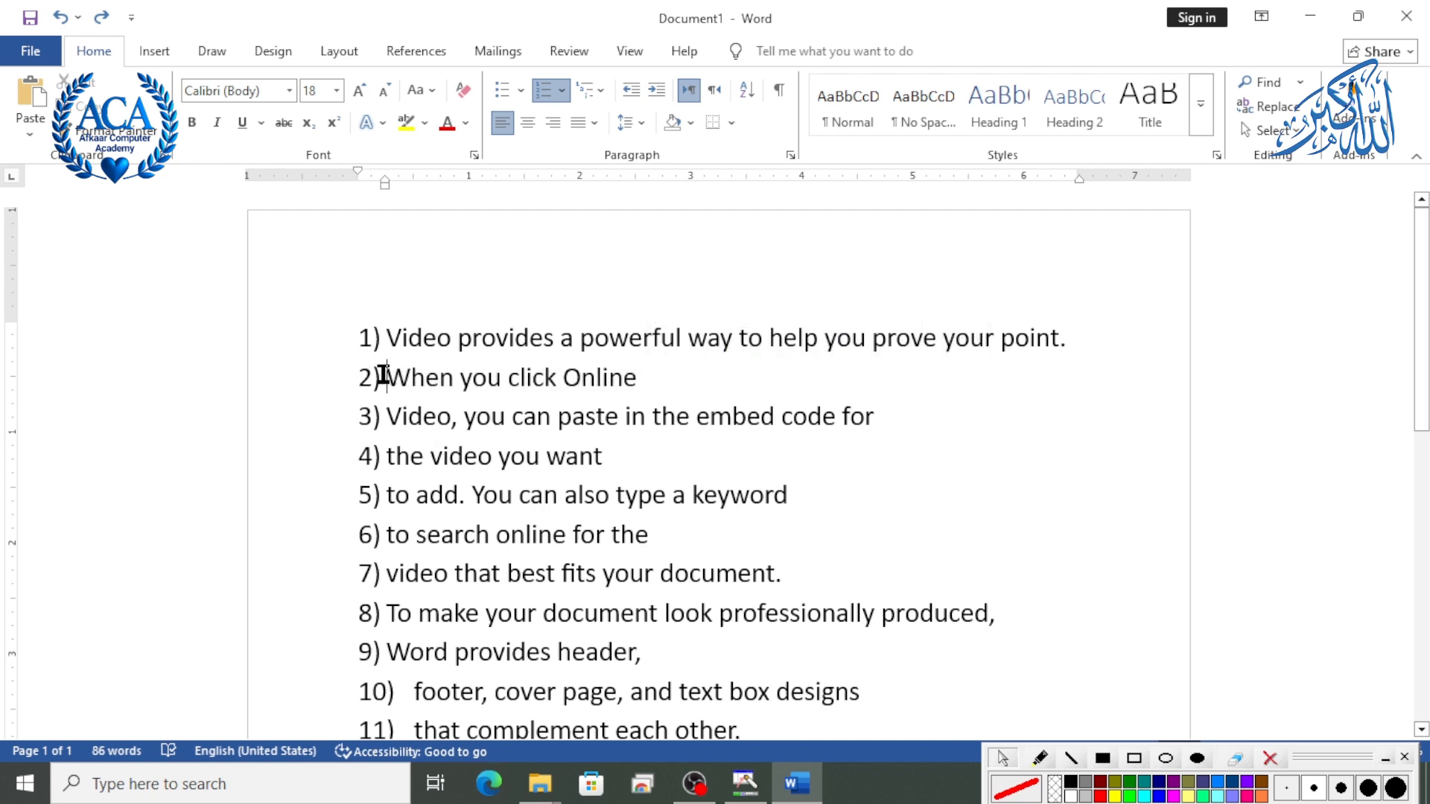
{"action": "left_click_drag", "start_coordinate": [395, 377], "coordinate": [561, 384]}
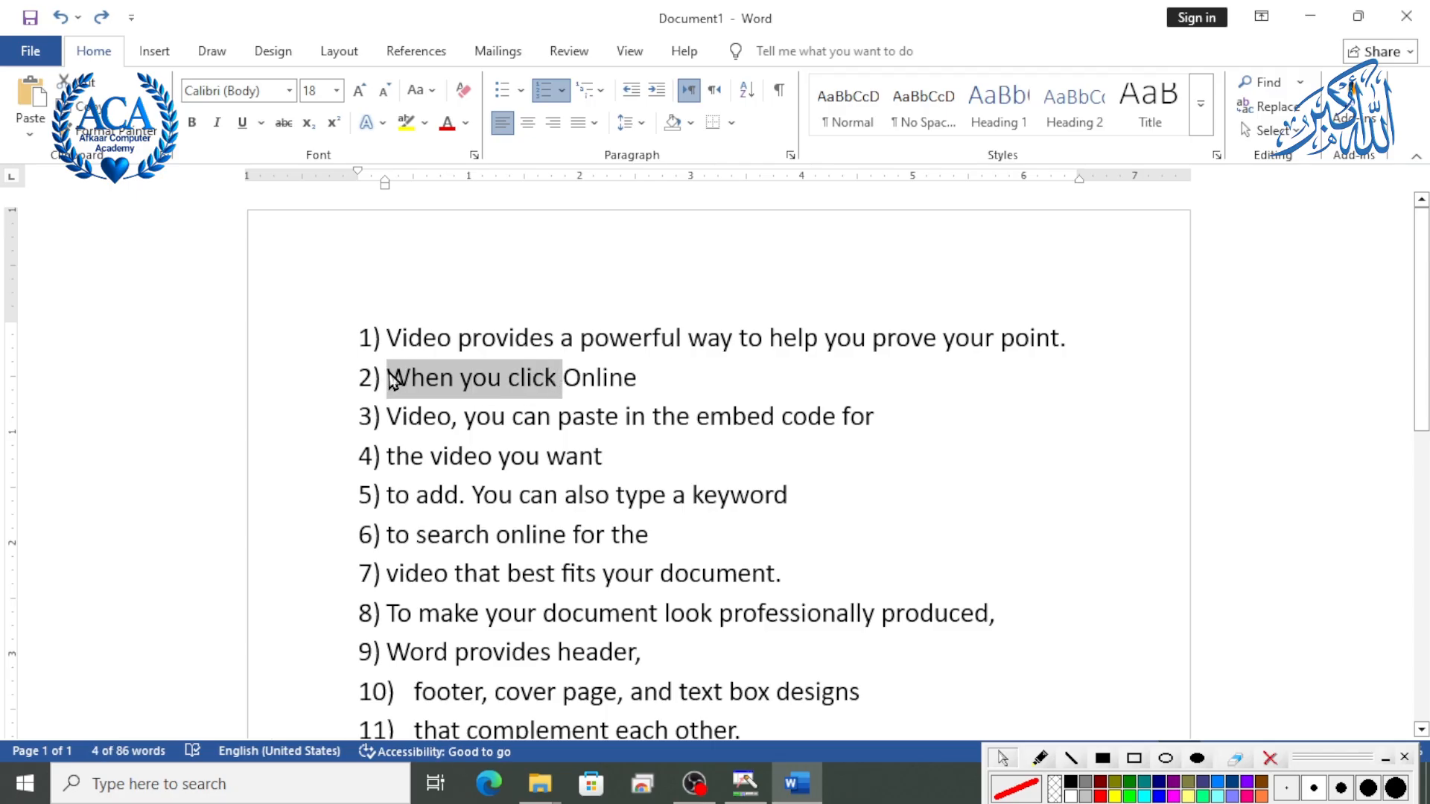
{"action": "left_click", "coordinate": [390, 378]}
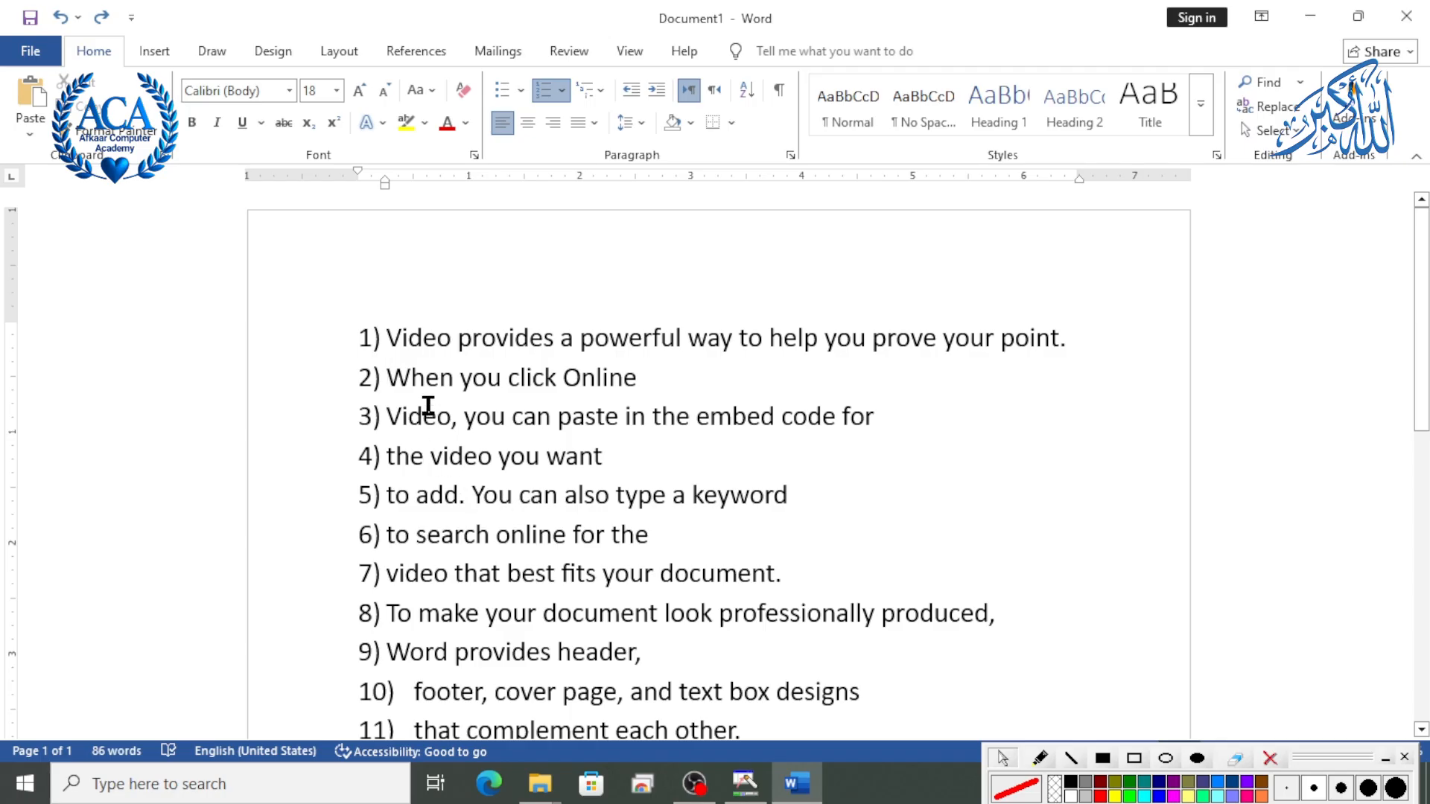
{"action": "key", "text": "Tab"}
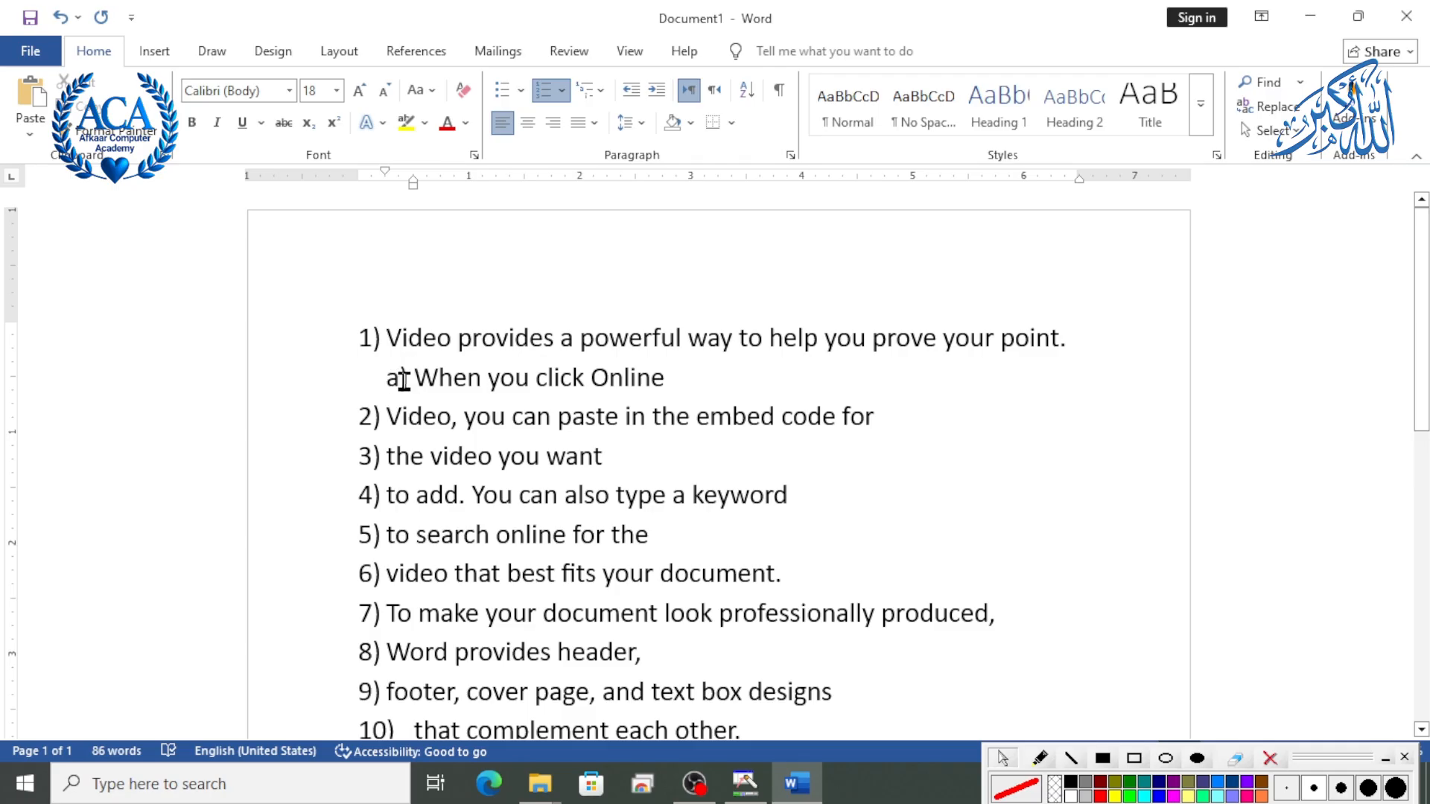
Split the sub-item "When you click Online" into four separate sub-items a) to d), one word each.
{"action": "left_click", "coordinate": [403, 381]}
{"action": "left_click_drag", "start_coordinate": [414, 381], "coordinate": [480, 387]}
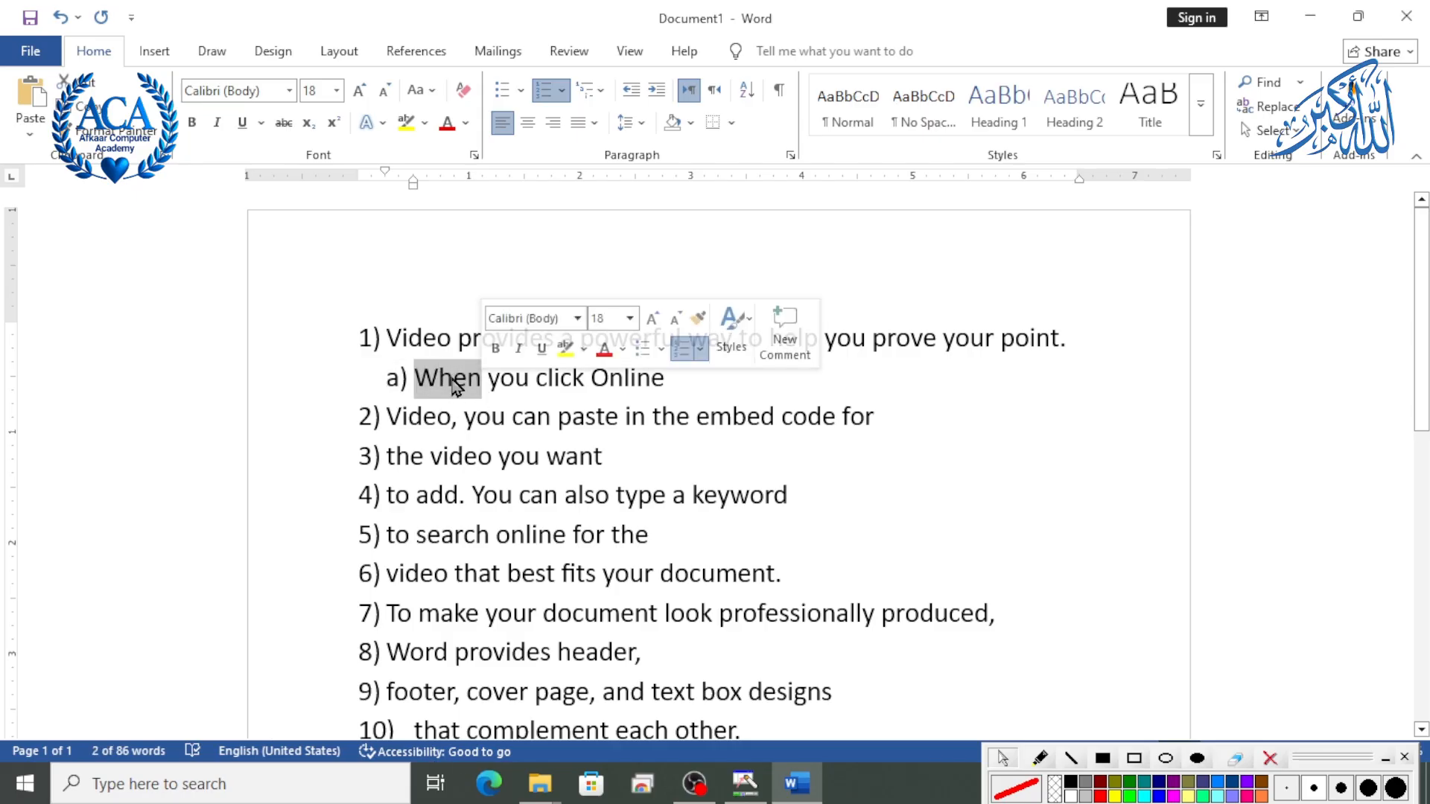
{"action": "left_click", "coordinate": [477, 395]}
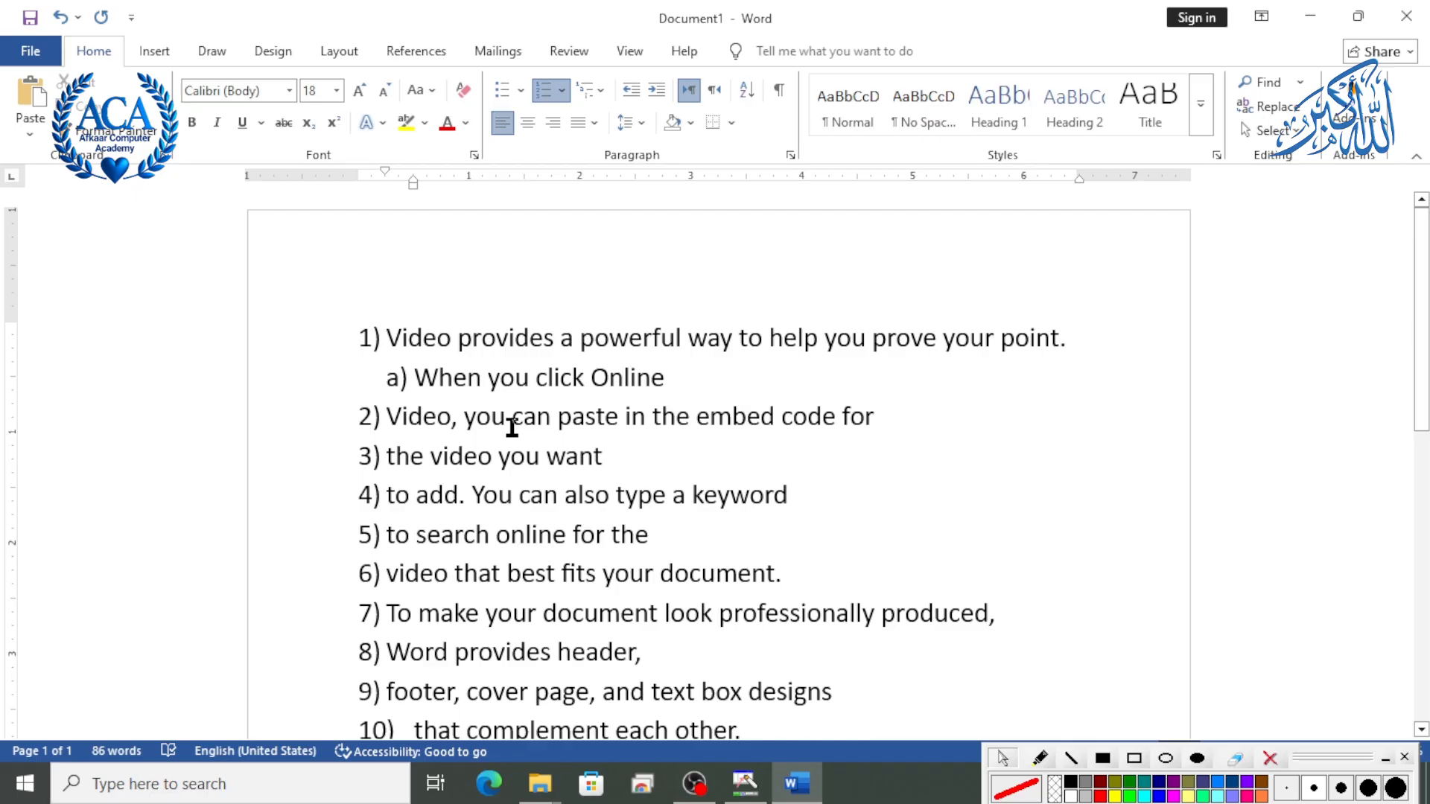
{"action": "key", "text": "Return"}
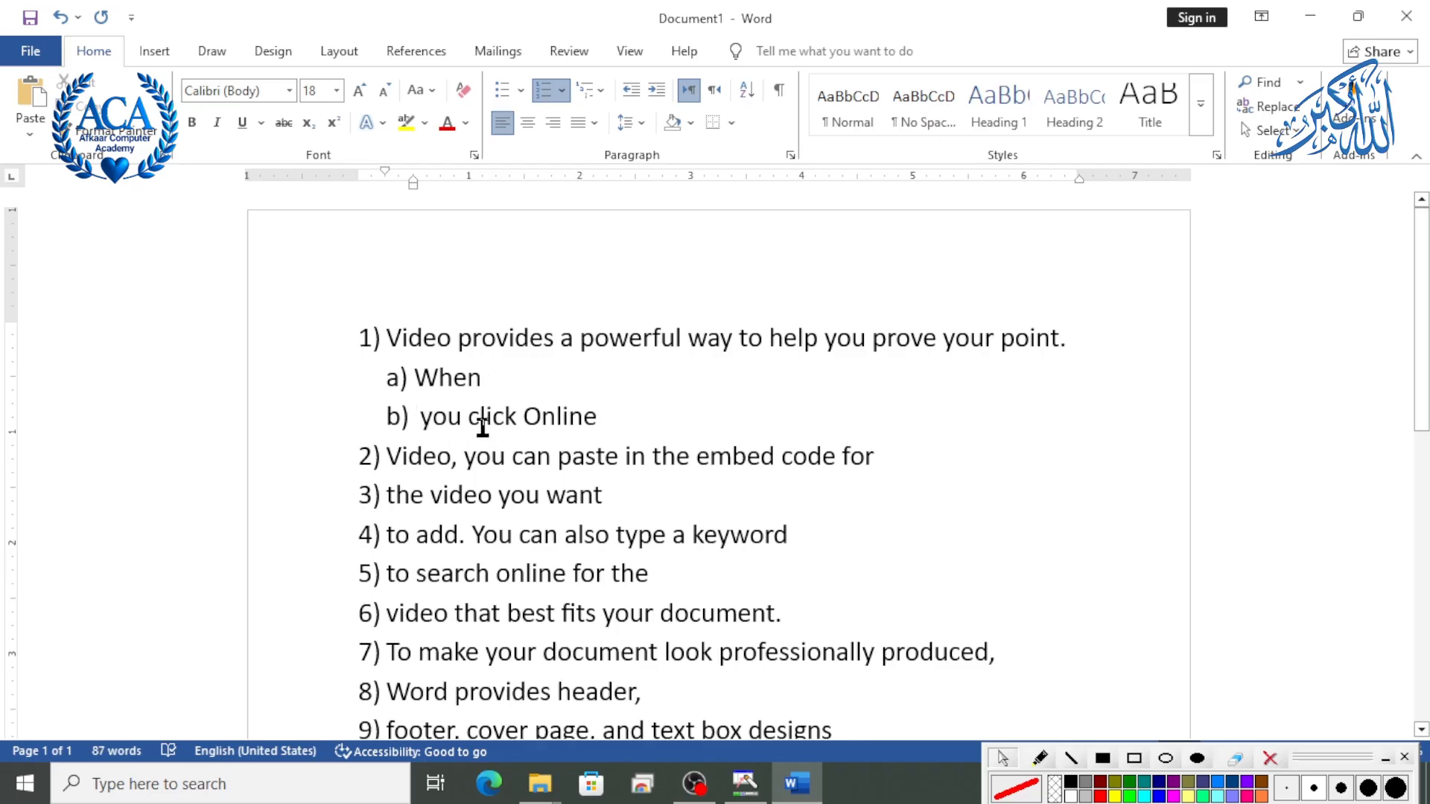
{"action": "left_click", "coordinate": [468, 419]}
{"action": "key", "text": "Return"}
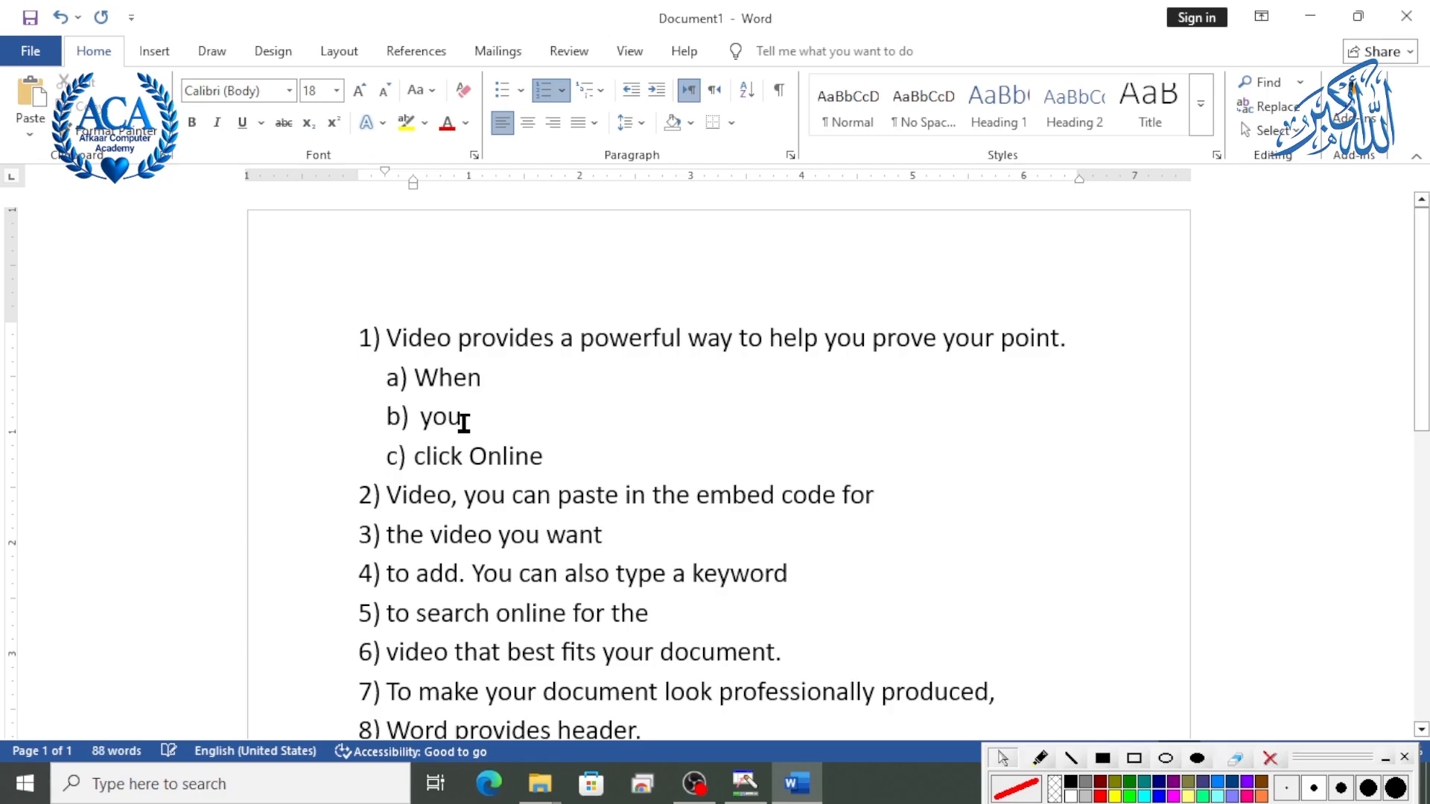
{"action": "left_click", "coordinate": [467, 459]}
{"action": "key", "text": "Return"}
{"action": "scroll", "coordinate": [466, 498], "scroll_direction": "down", "scroll_amount": 1}
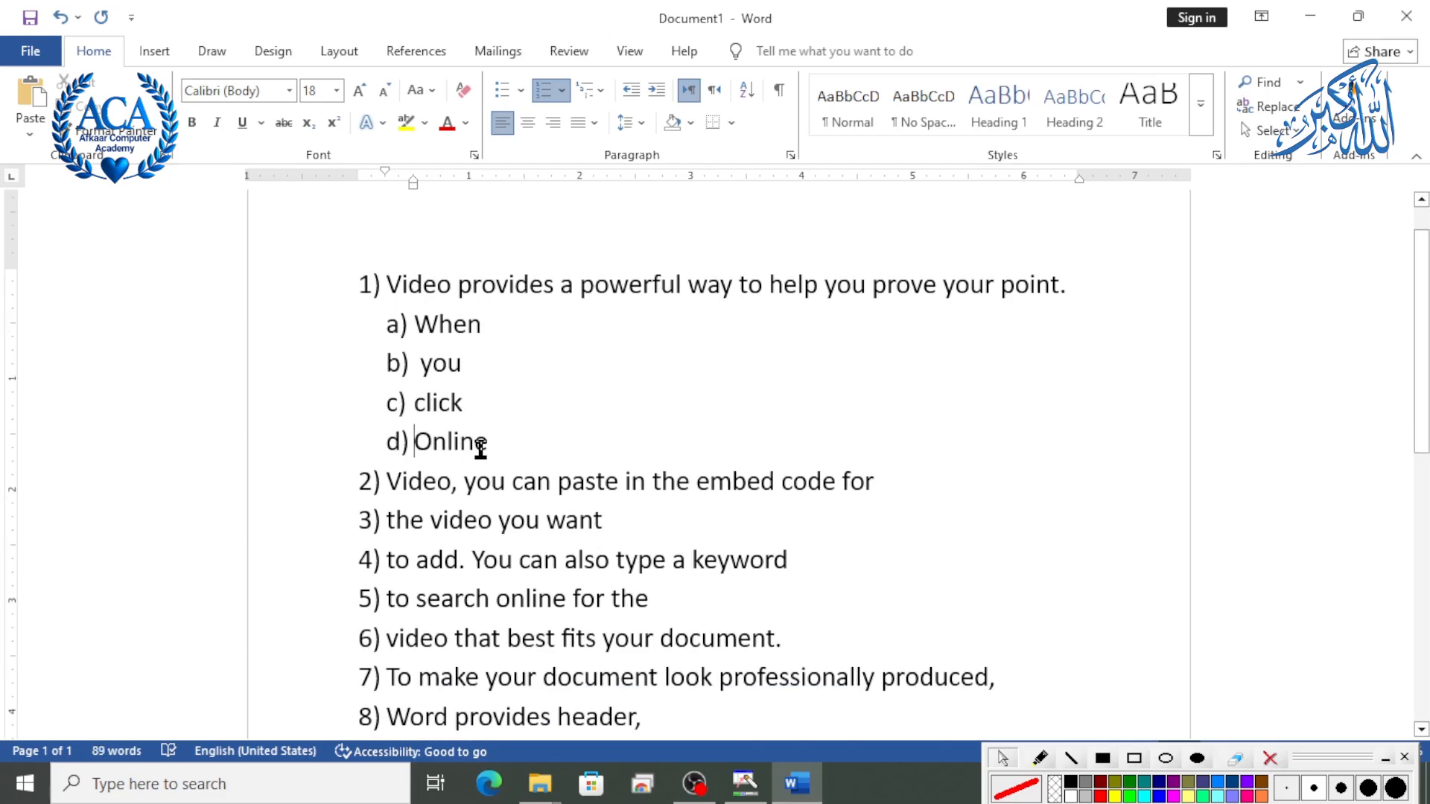
{"action": "left_click_drag", "start_coordinate": [479, 447], "coordinate": [403, 320]}
{"action": "scroll", "coordinate": [427, 472], "scroll_direction": "down", "scroll_amount": 2}
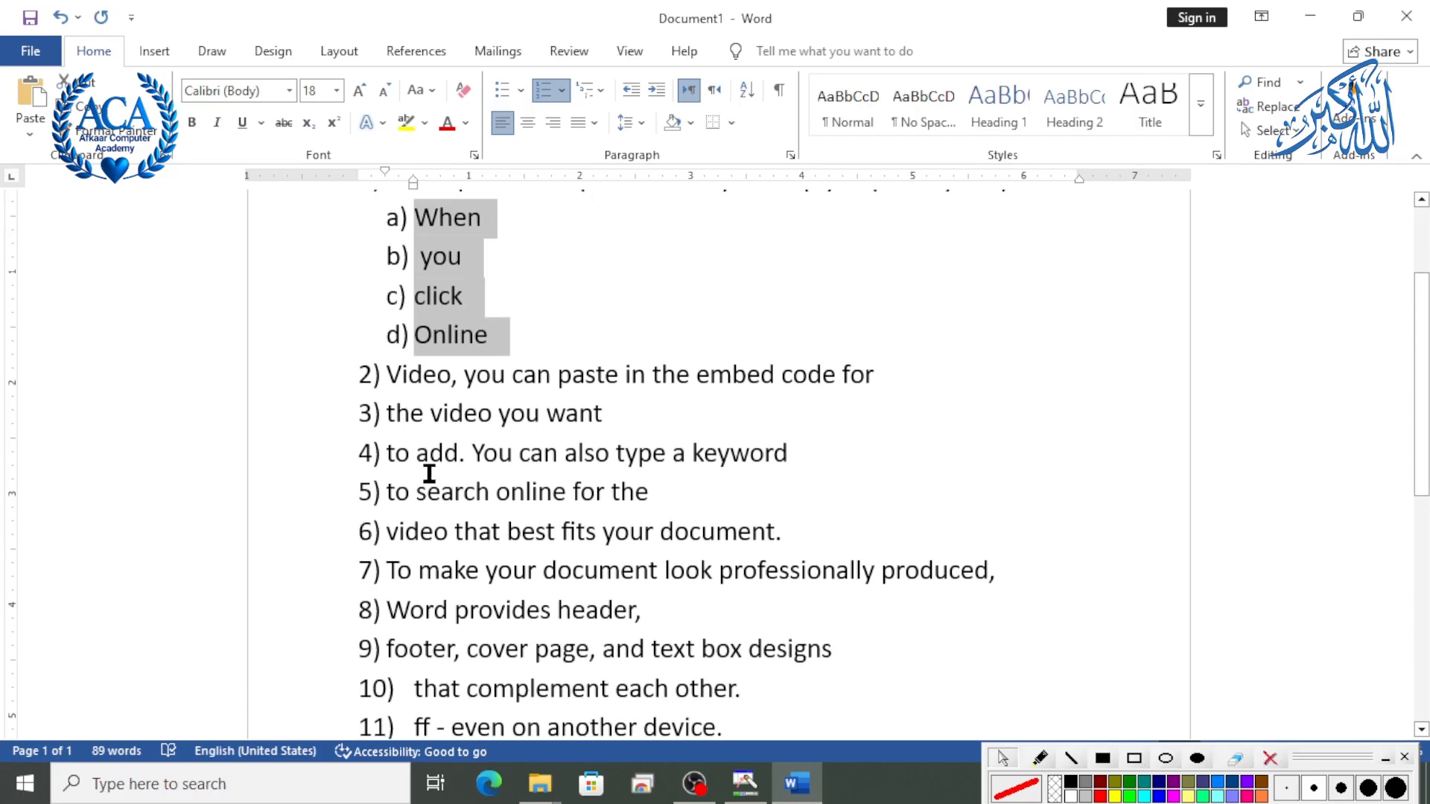
Place the insertion point at the start of the list item "the video you want".
{"action": "left_click", "coordinate": [384, 413]}
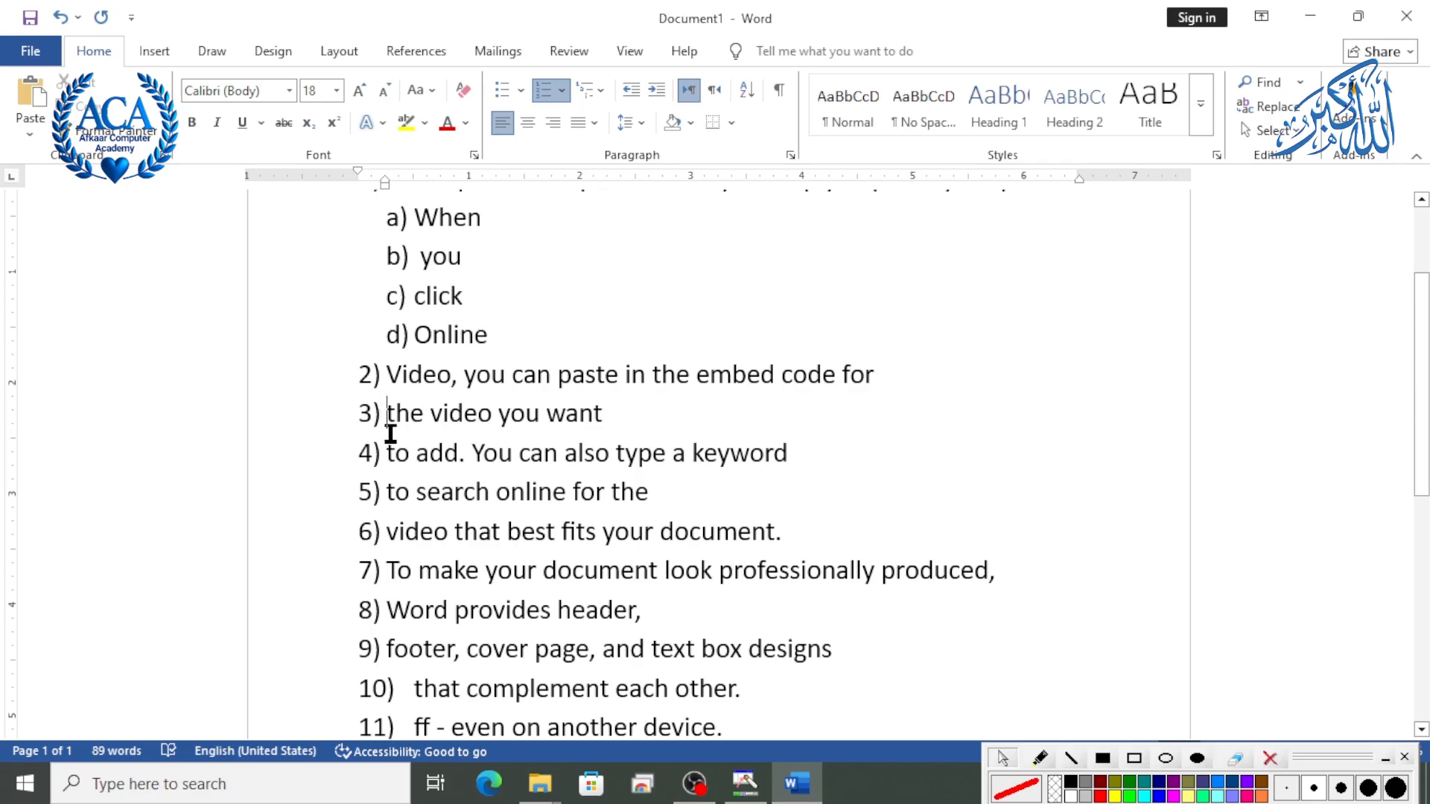
Demote "the video you want" to a sublist under item 2 and split it into separate items The, video, you and want.
{"action": "key", "text": "Tab"}
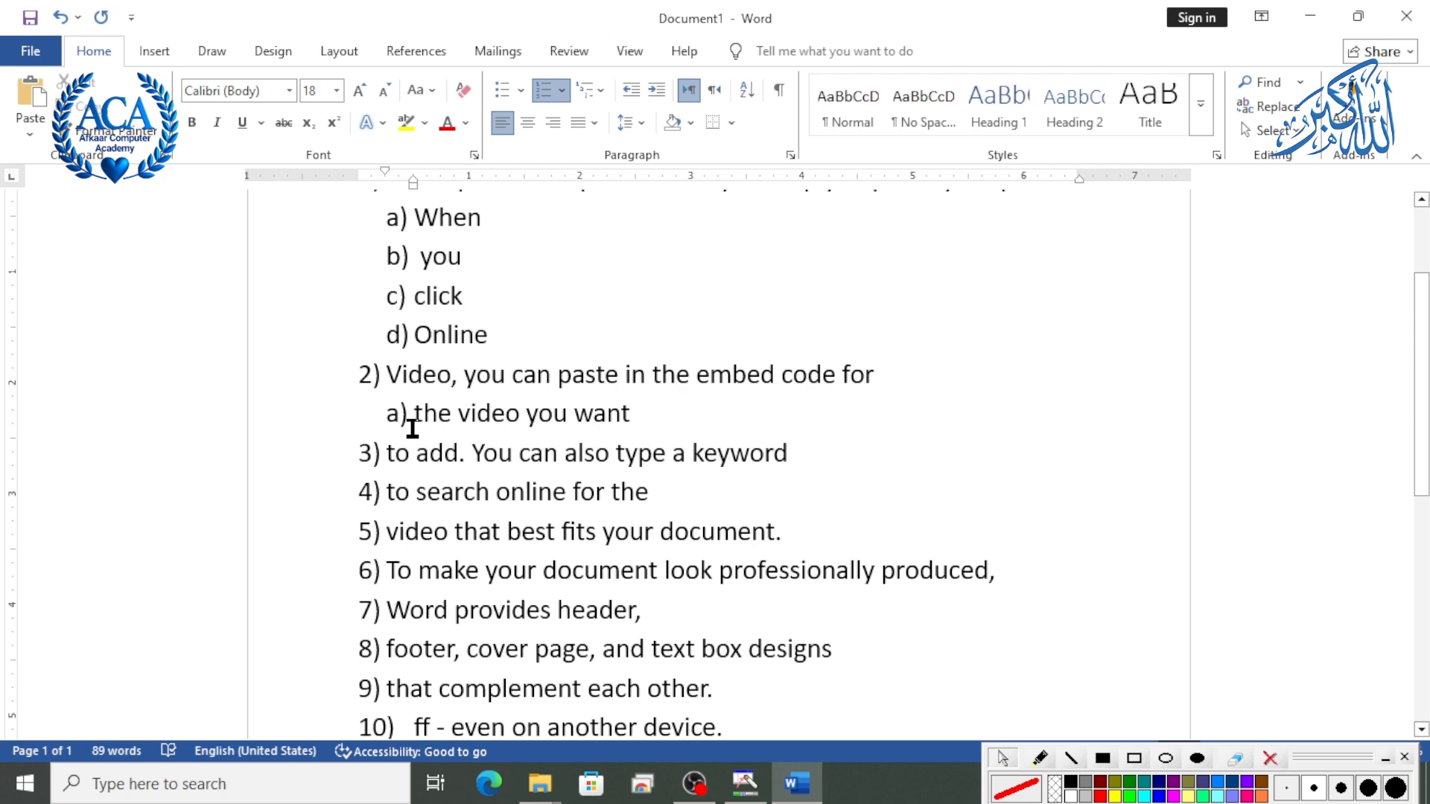
{"action": "left_click", "coordinate": [451, 415]}
{"action": "key", "text": "Return"}
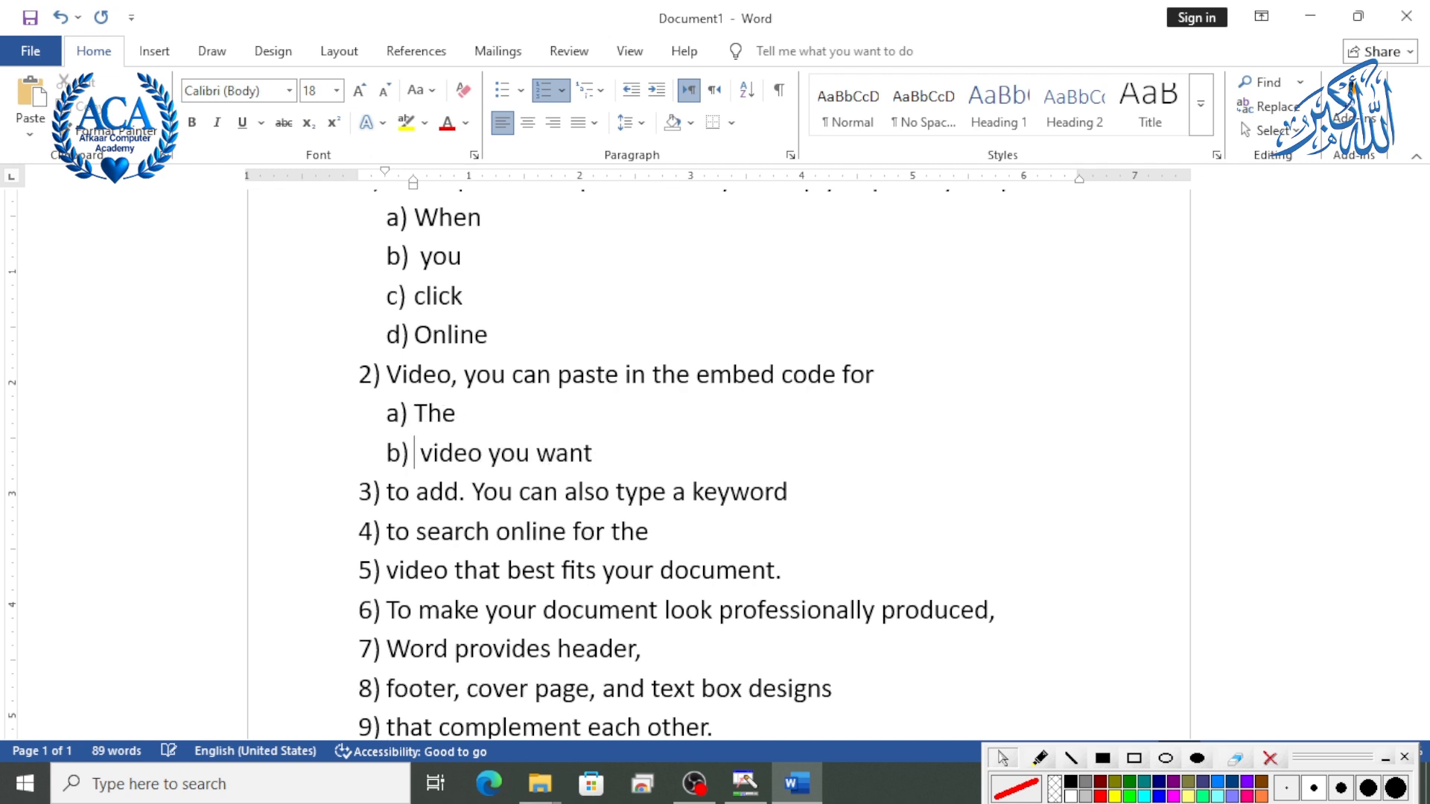
{"action": "left_click", "coordinate": [490, 454]}
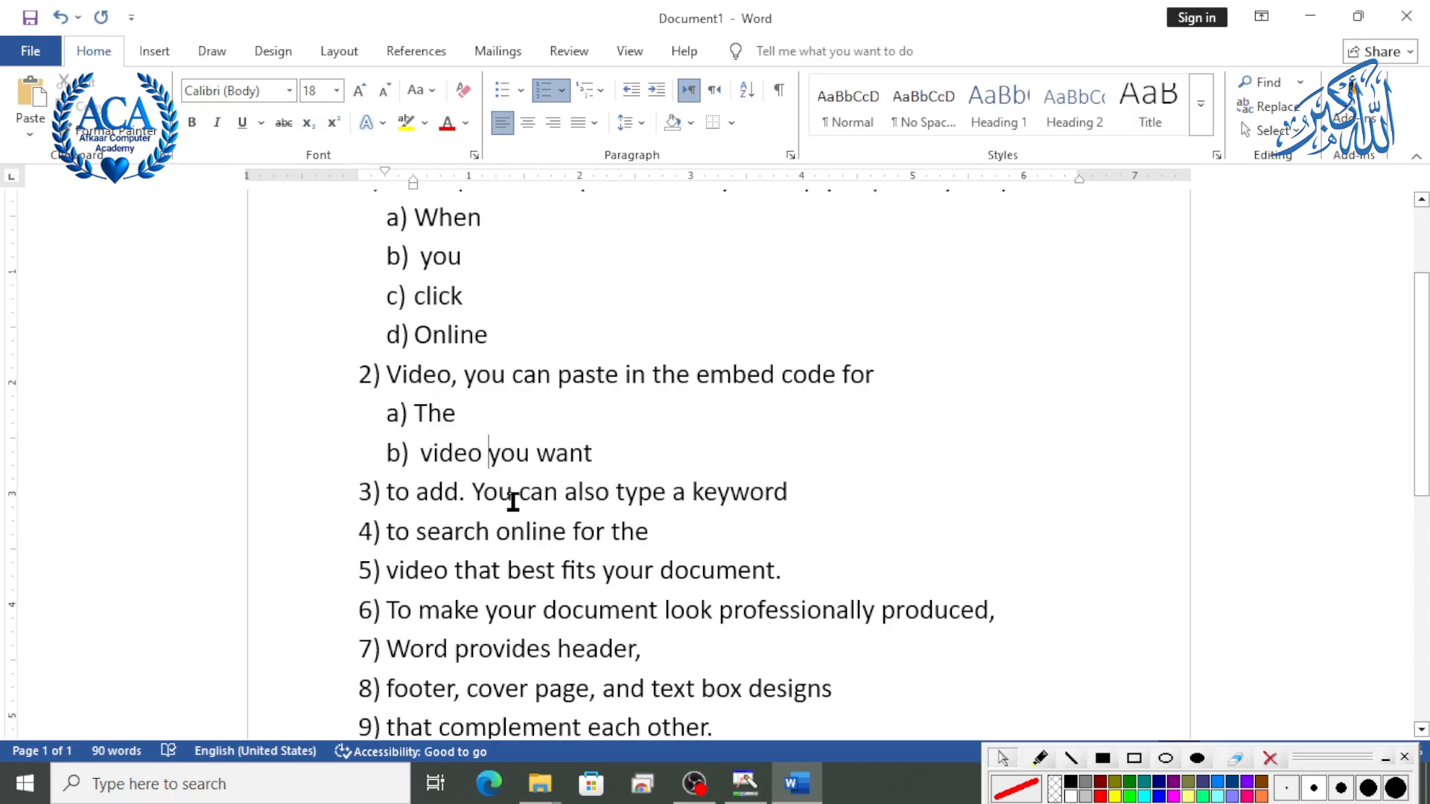
{"action": "key", "text": "Return"}
{"action": "left_click", "coordinate": [463, 490]}
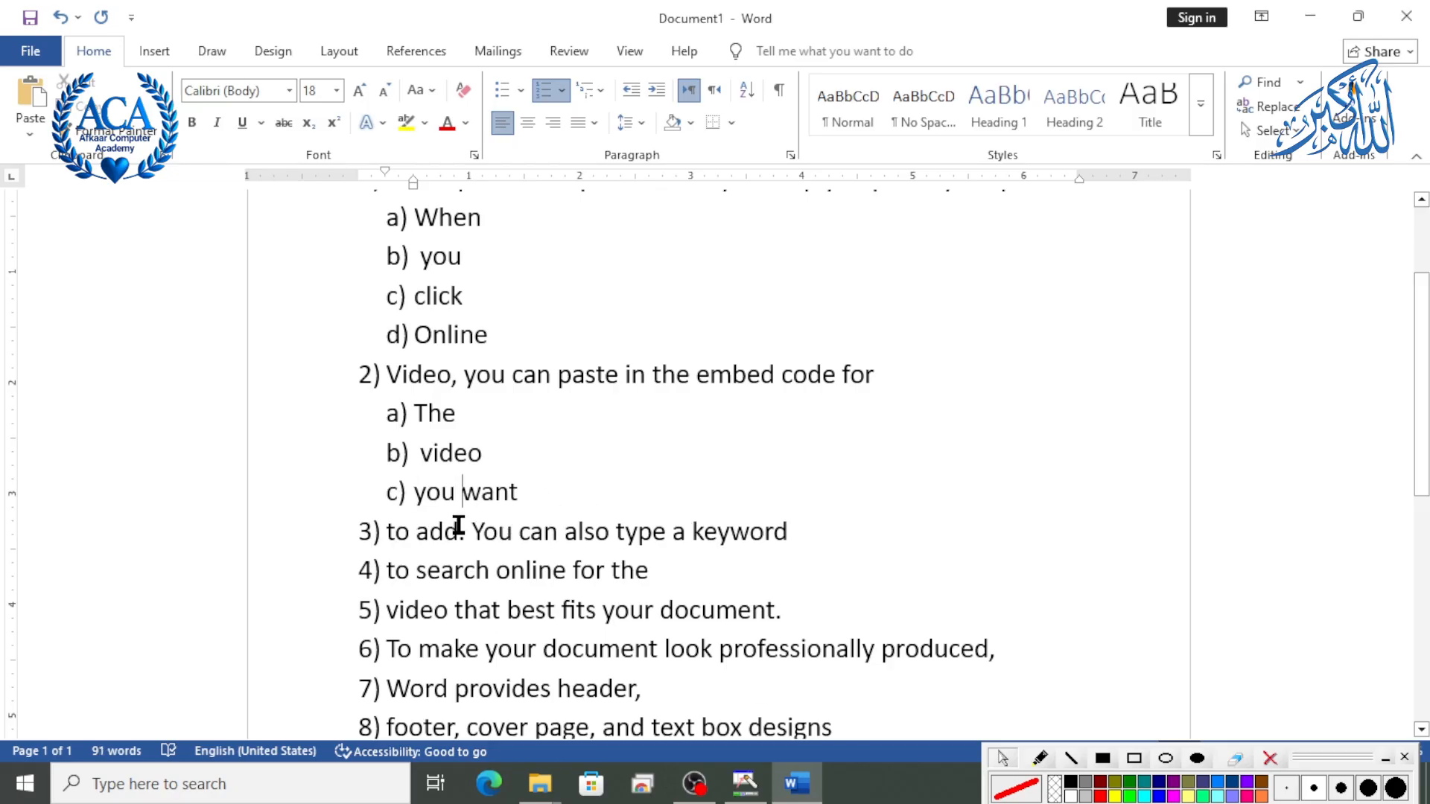
{"action": "key", "text": "Return"}
{"action": "scroll", "coordinate": [463, 529], "scroll_direction": "down", "scroll_amount": 2}
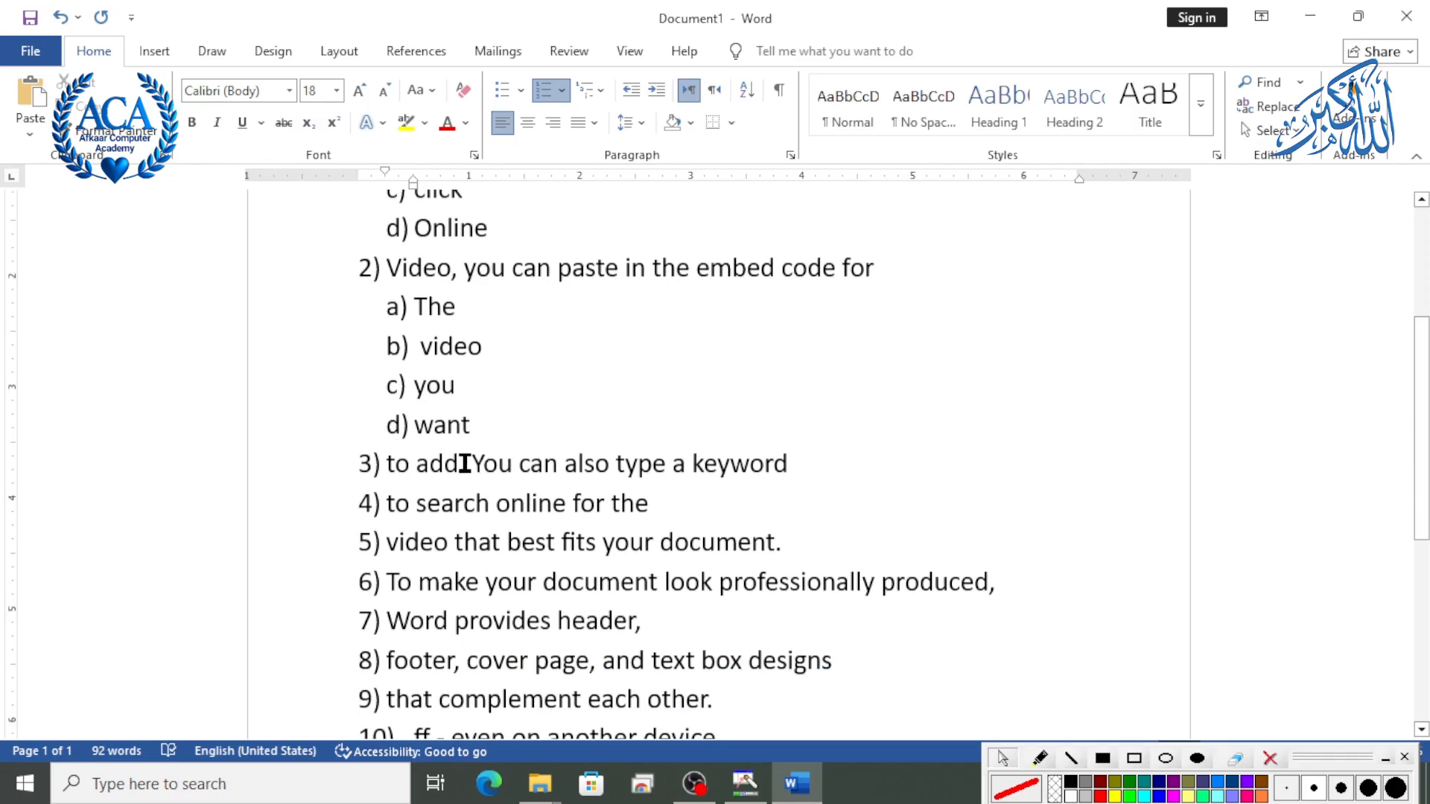
{"action": "left_click", "coordinate": [471, 425]}
{"action": "left_click", "coordinate": [425, 301], "text": "shift"}
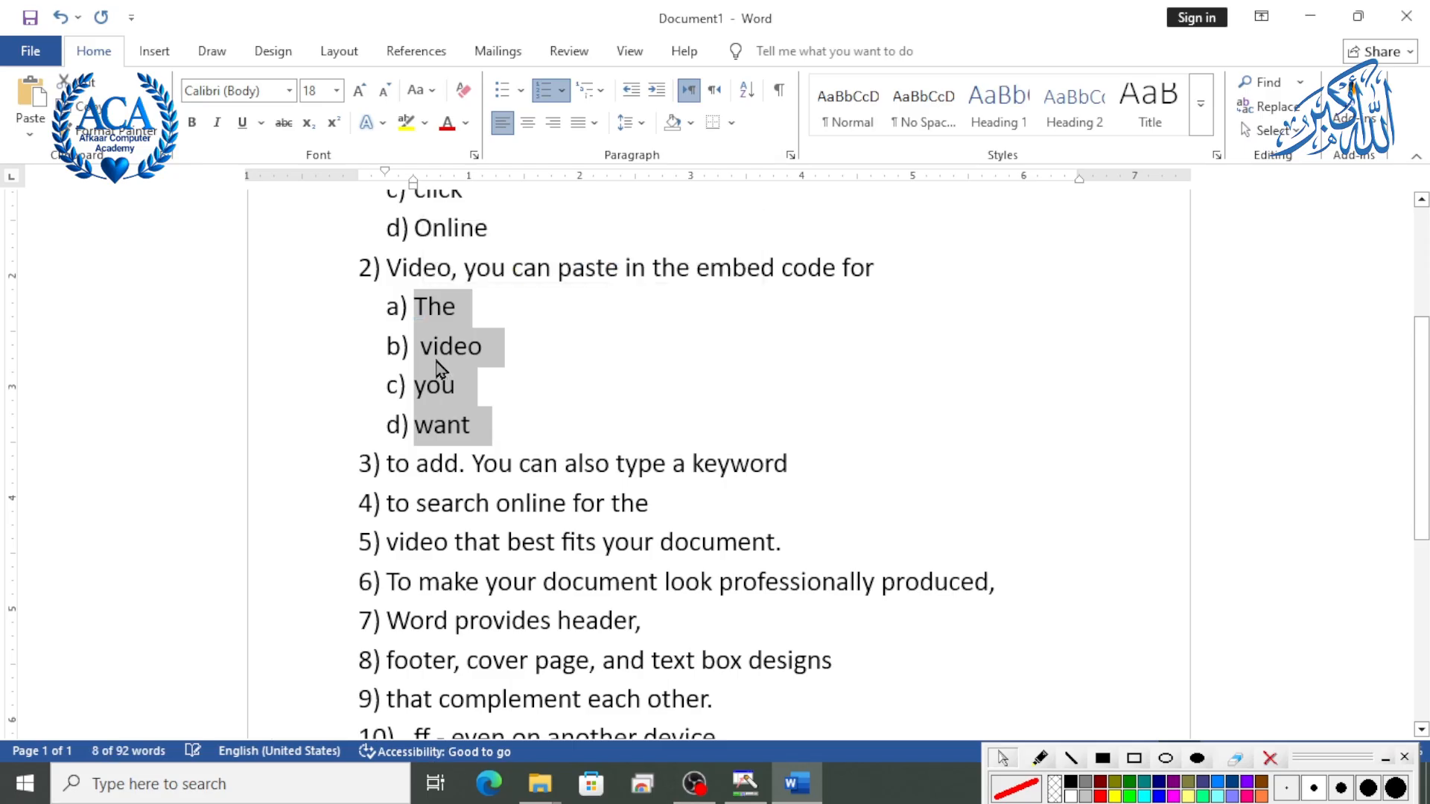
{"action": "scroll", "coordinate": [484, 395], "scroll_direction": "down", "scroll_amount": 1}
{"action": "scroll", "coordinate": [479, 394], "scroll_direction": "up", "scroll_amount": 1}
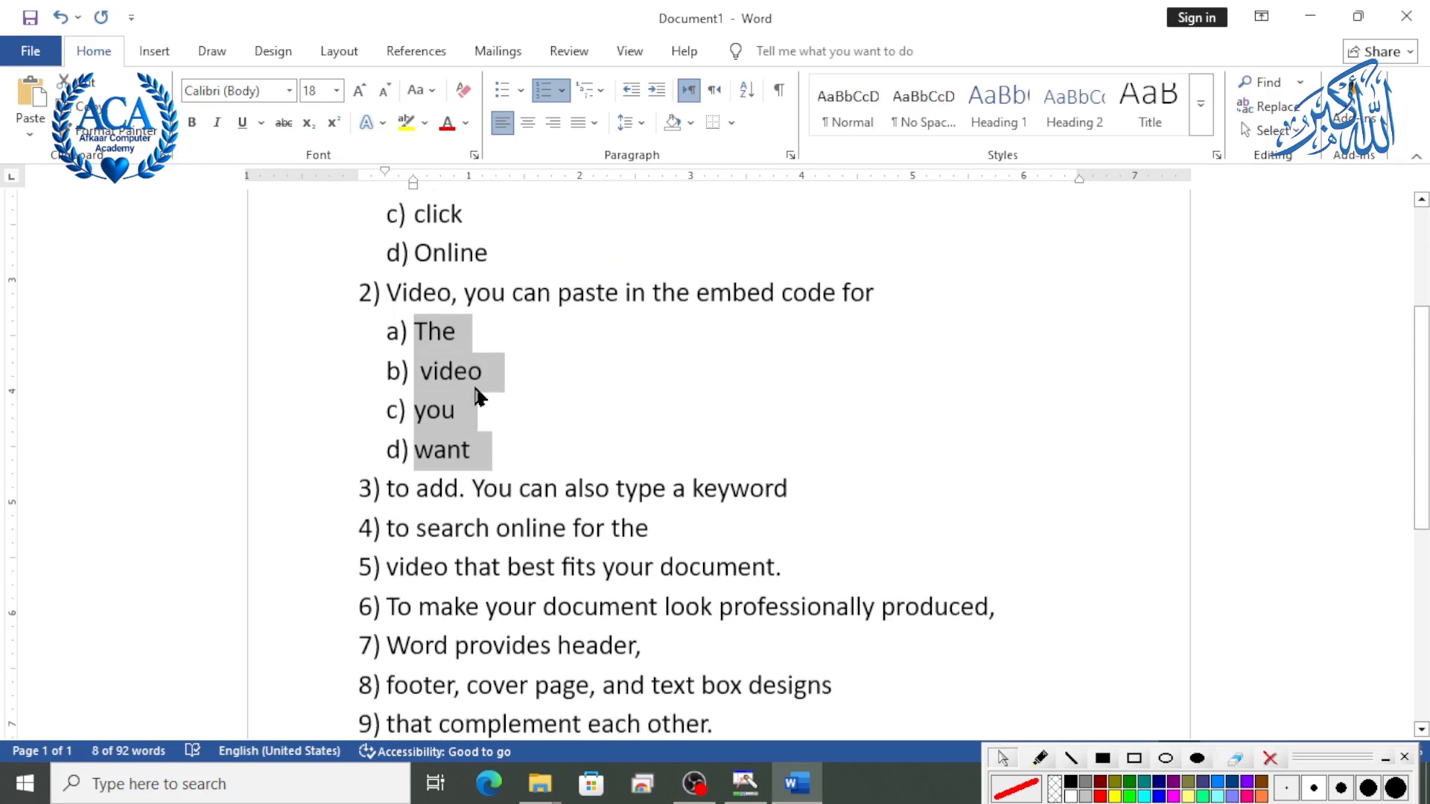
{"action": "scroll", "coordinate": [477, 399], "scroll_direction": "down", "scroll_amount": 3}
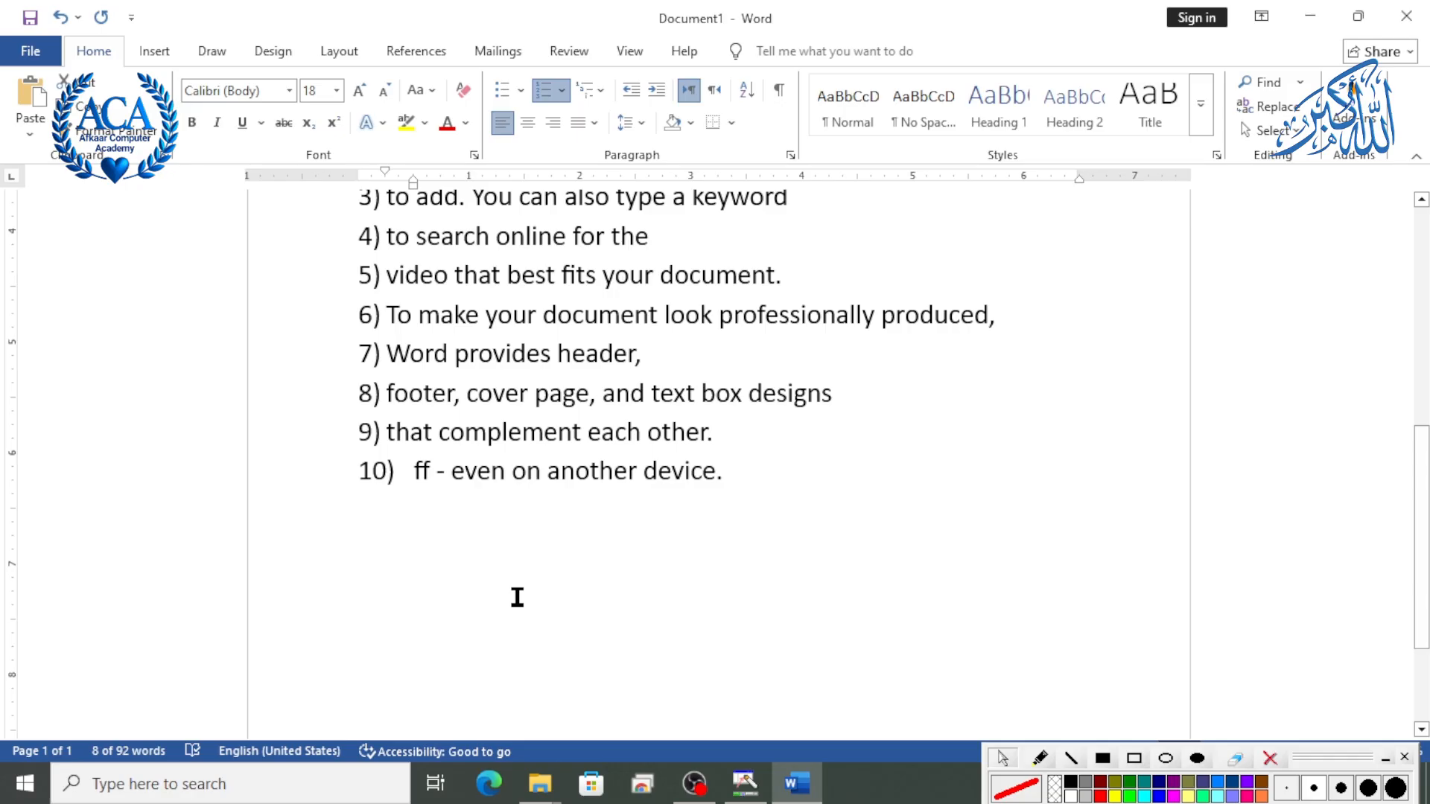
{"action": "left_click", "coordinate": [516, 596]}
Demote "to search online for the" to a sublist under item 3 and split it into one lettered item per word.
{"action": "scroll", "coordinate": [499, 536], "scroll_direction": "up", "scroll_amount": 3}
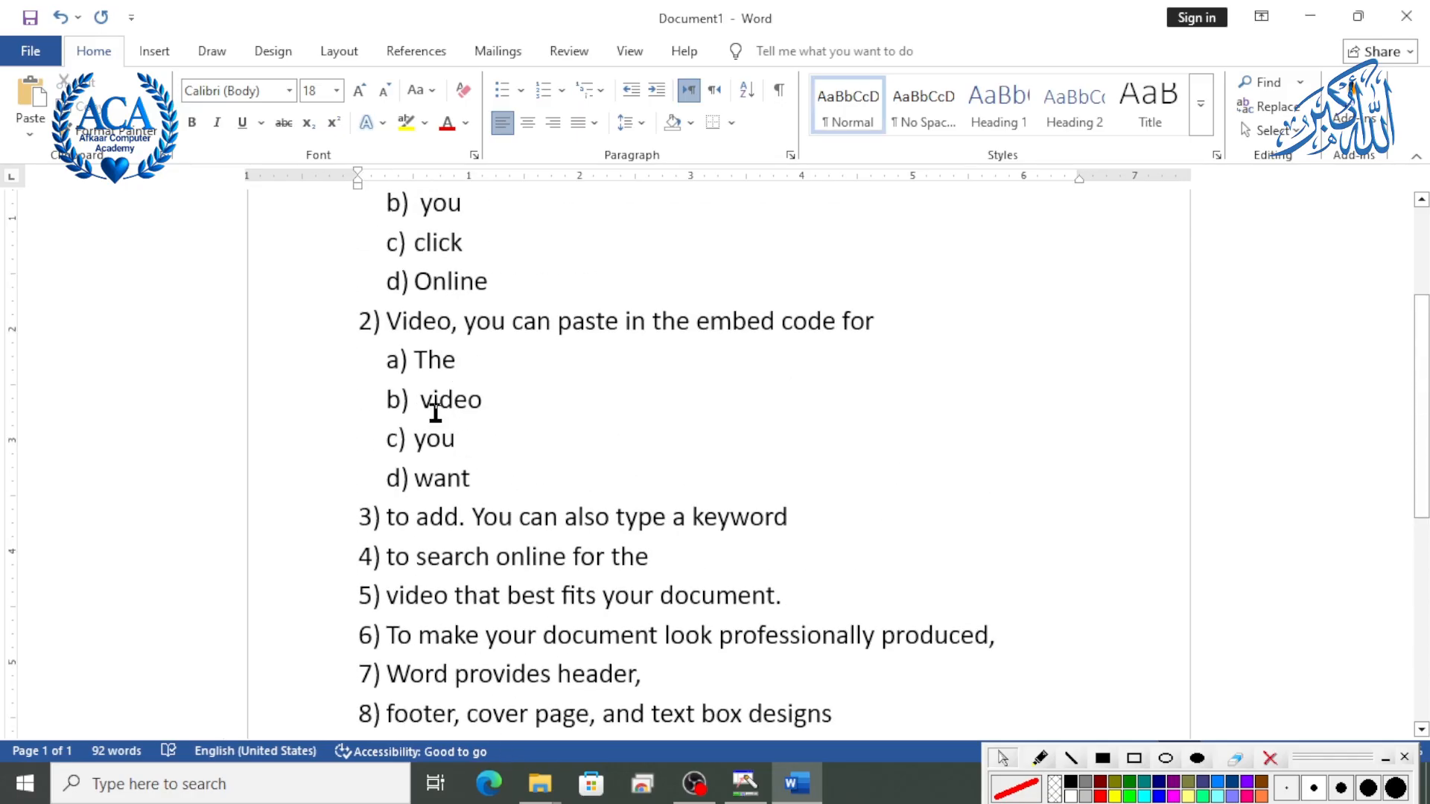
{"action": "left_click", "coordinate": [384, 556]}
{"action": "key", "text": "Tab"}
{"action": "left_click", "coordinate": [443, 557]}
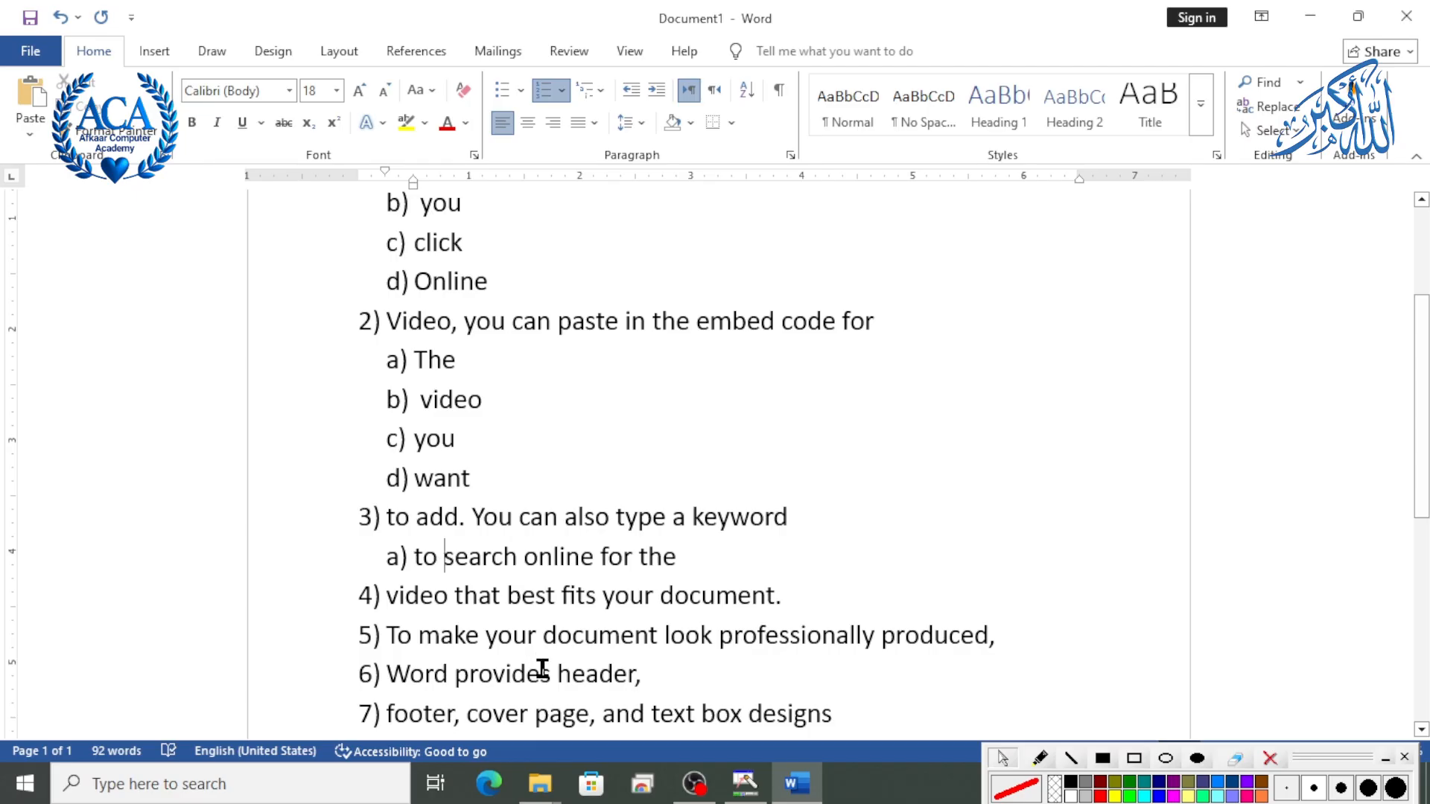
{"action": "key", "text": "Return"}
{"action": "left_click", "coordinate": [493, 595]}
{"action": "key", "text": "Return"}
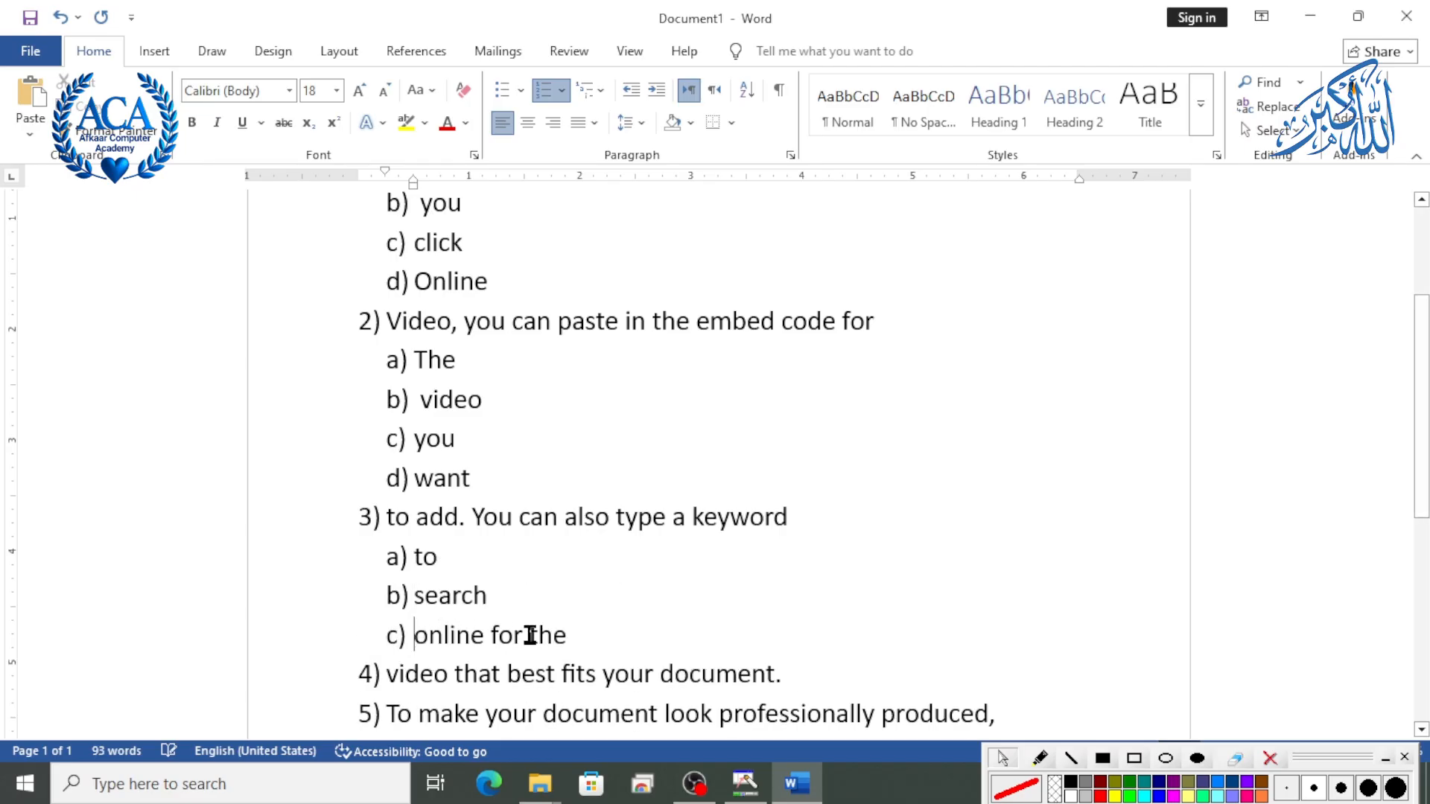
{"action": "left_click", "coordinate": [489, 634]}
{"action": "key", "text": "Return"}
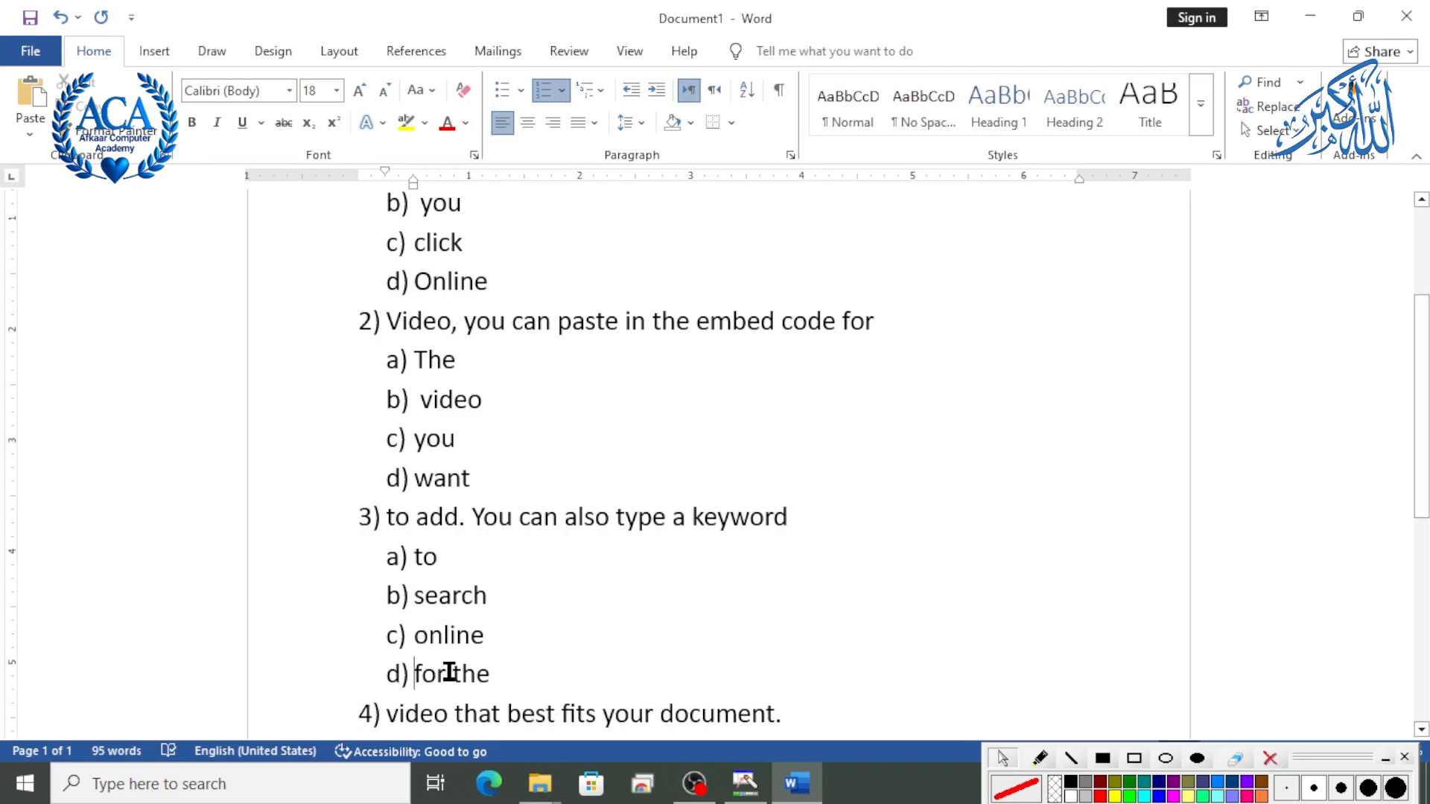
{"action": "left_click", "coordinate": [450, 671]}
{"action": "key", "text": "Return"}
{"action": "scroll", "coordinate": [651, 676], "scroll_direction": "down", "scroll_amount": 2}
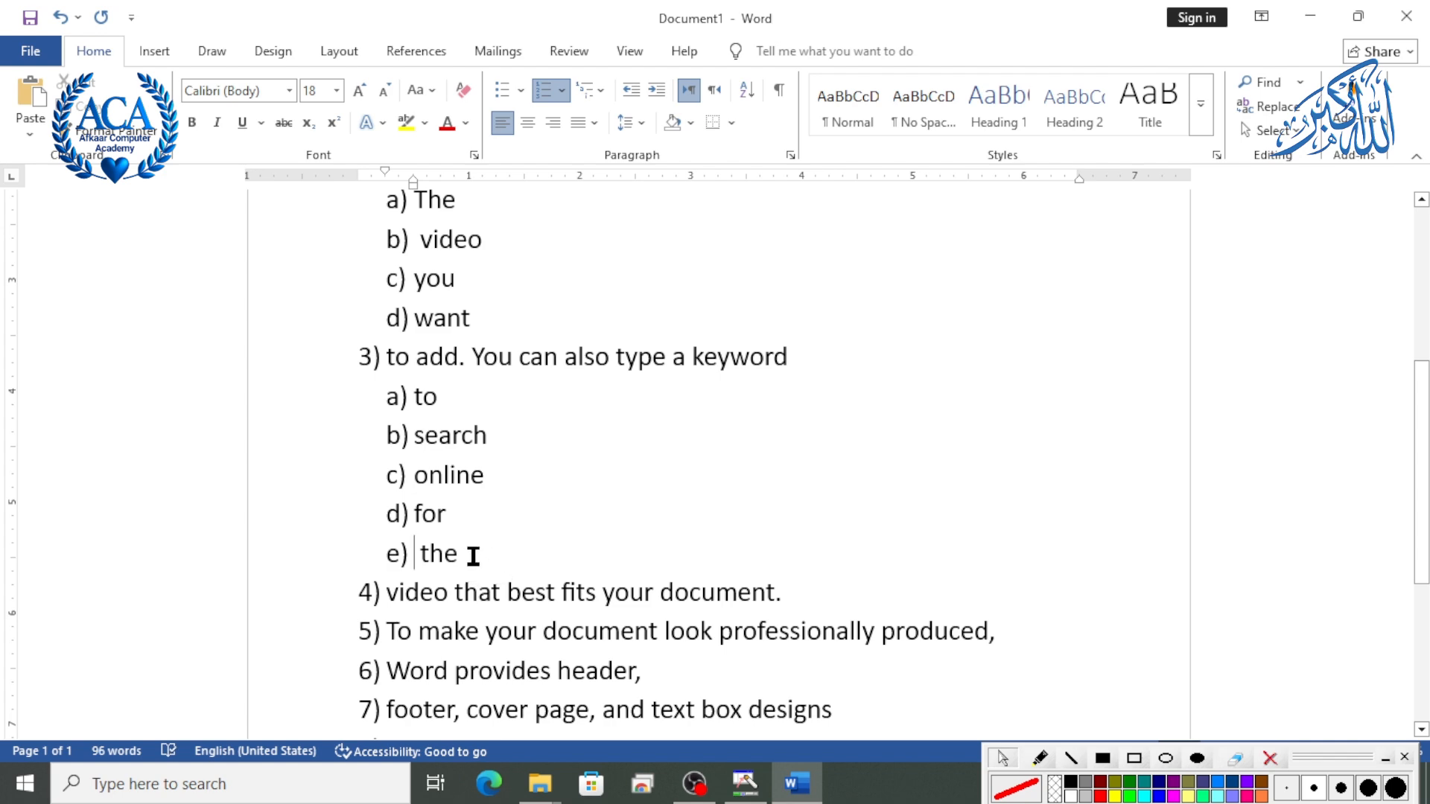
{"action": "scroll", "coordinate": [550, 476], "scroll_direction": "down", "scroll_amount": 2}
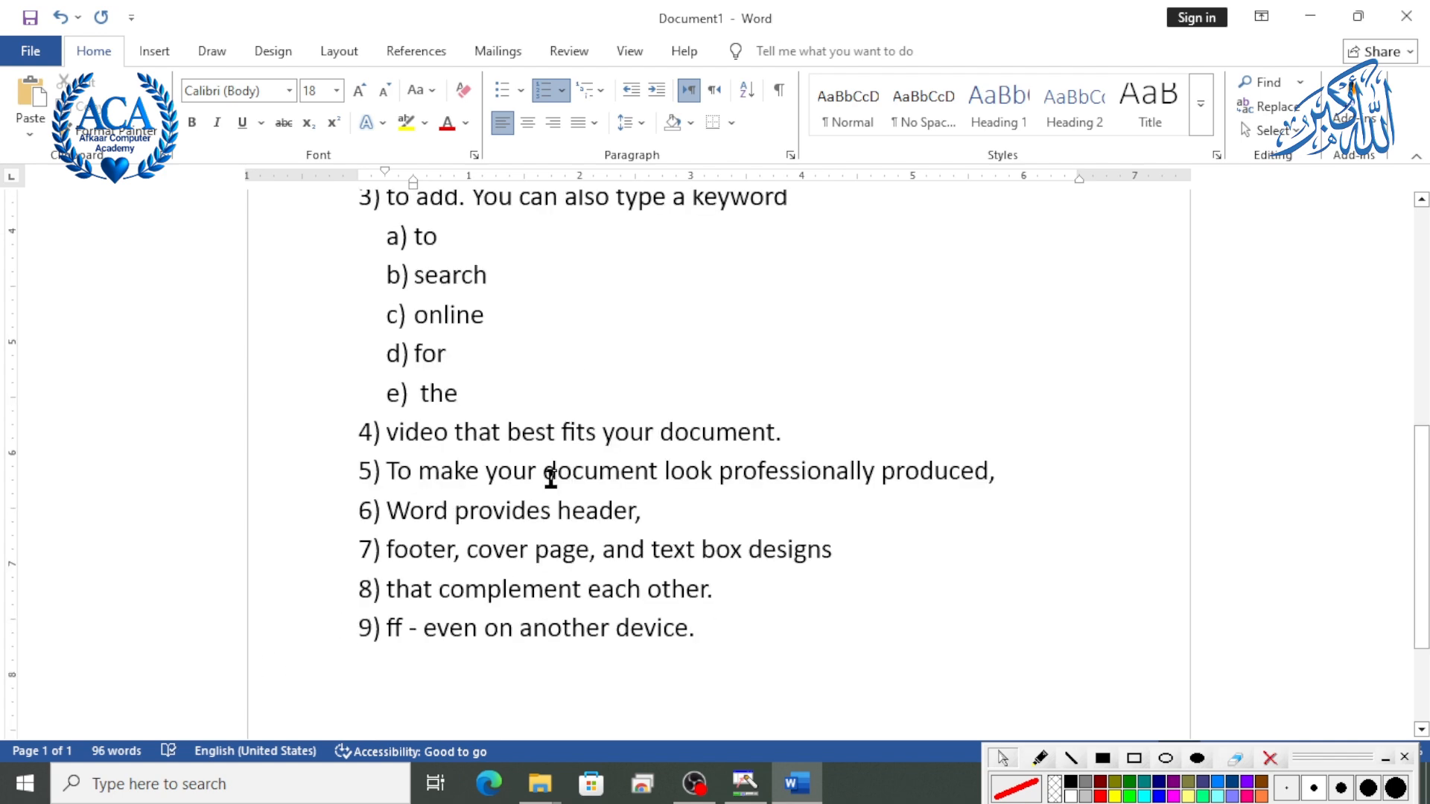
{"action": "scroll", "coordinate": [550, 476], "scroll_direction": "up", "scroll_amount": 6}
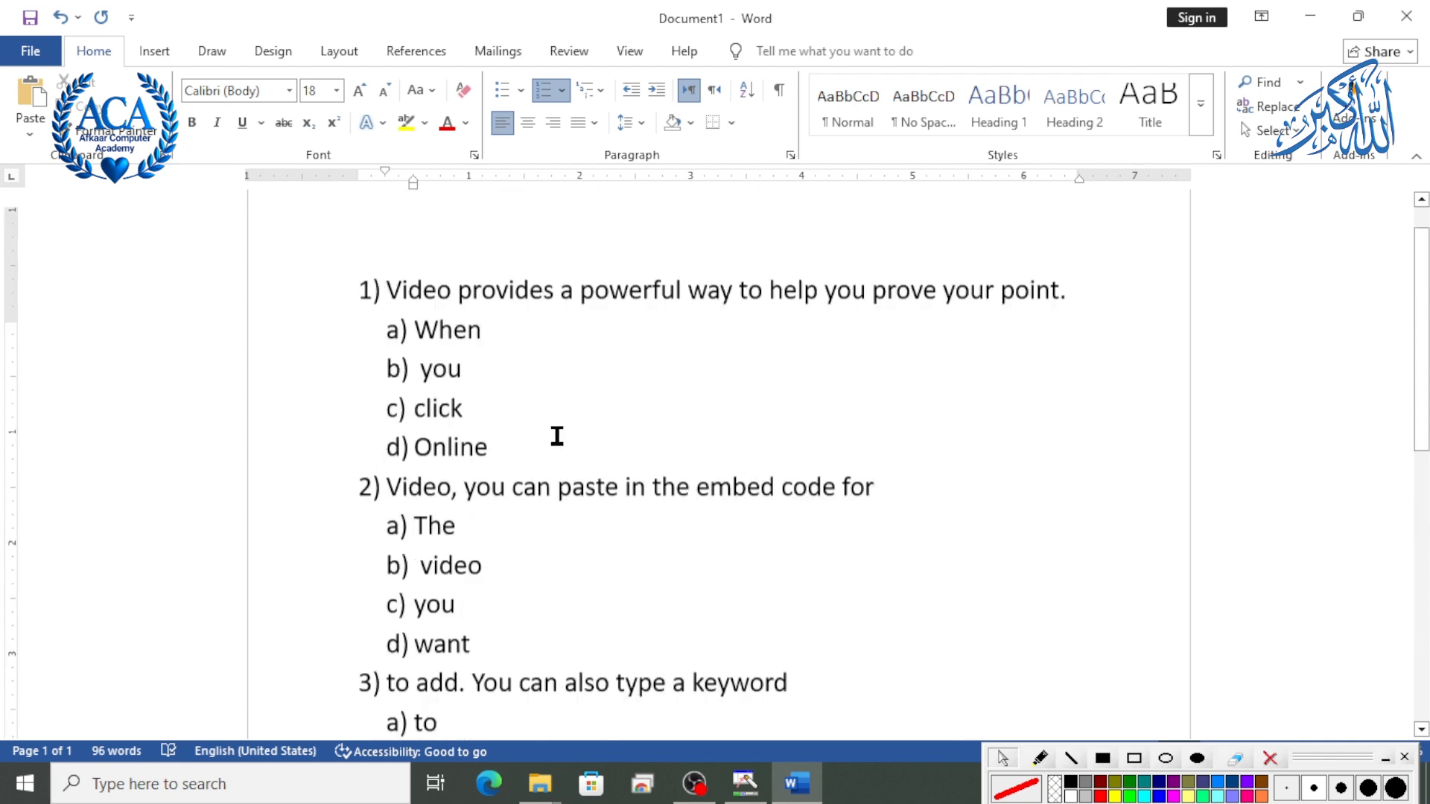
Set the numbering value of the lettered sublist under item 2 to start at b.
{"action": "scroll", "coordinate": [708, 351], "scroll_direction": "down", "scroll_amount": 1}
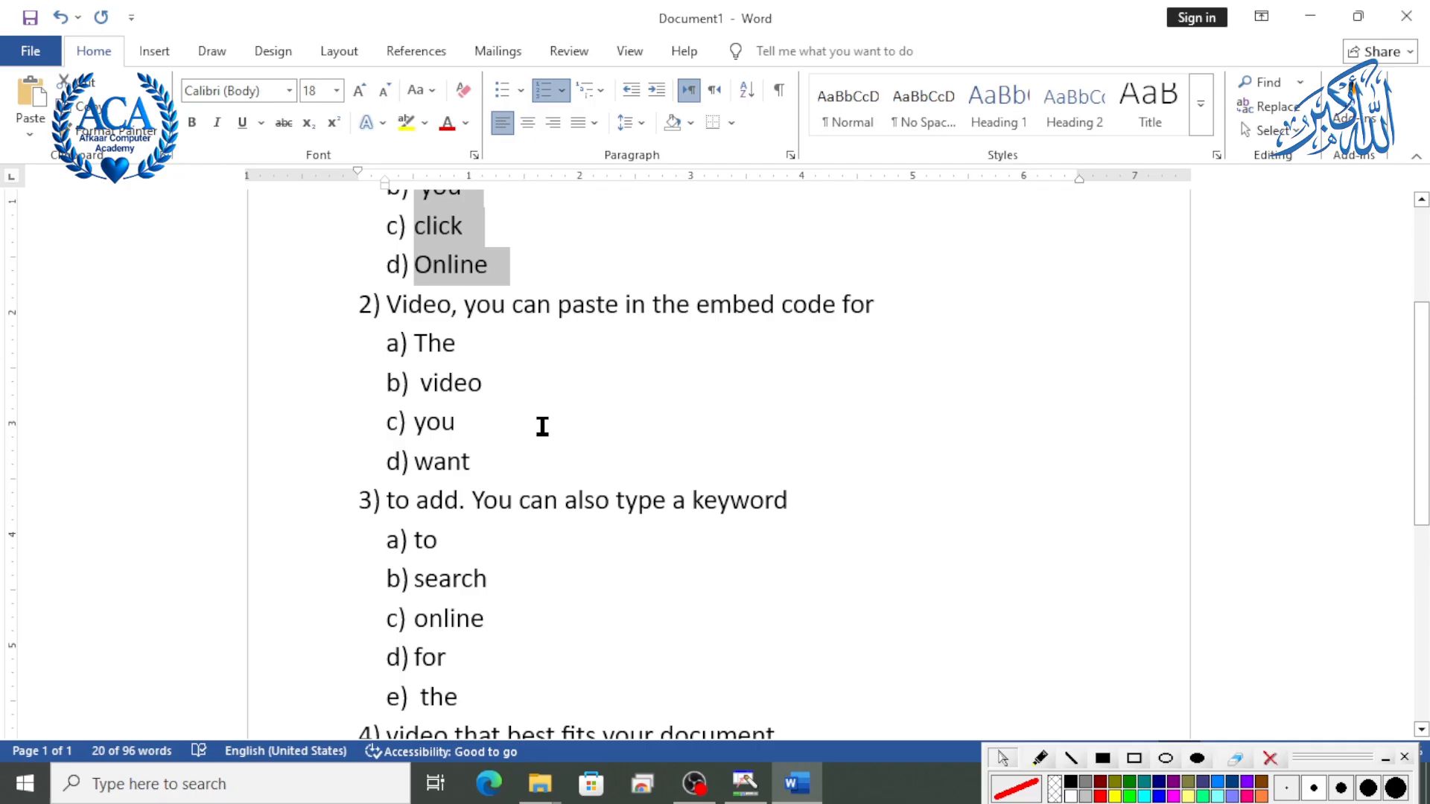
{"action": "left_click", "coordinate": [395, 343]}
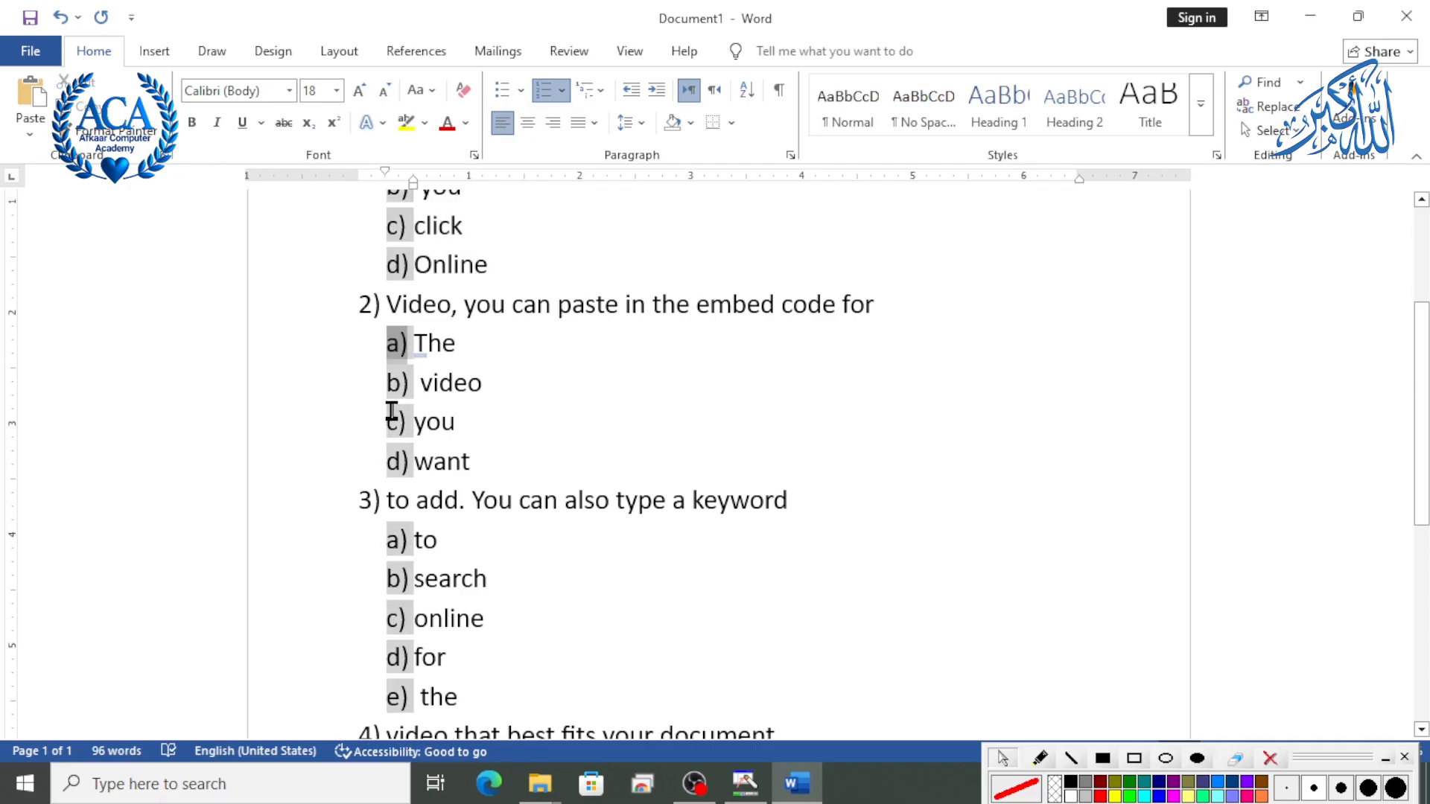
{"action": "left_click", "coordinate": [562, 90]}
{"action": "left_click", "coordinate": [593, 659]}
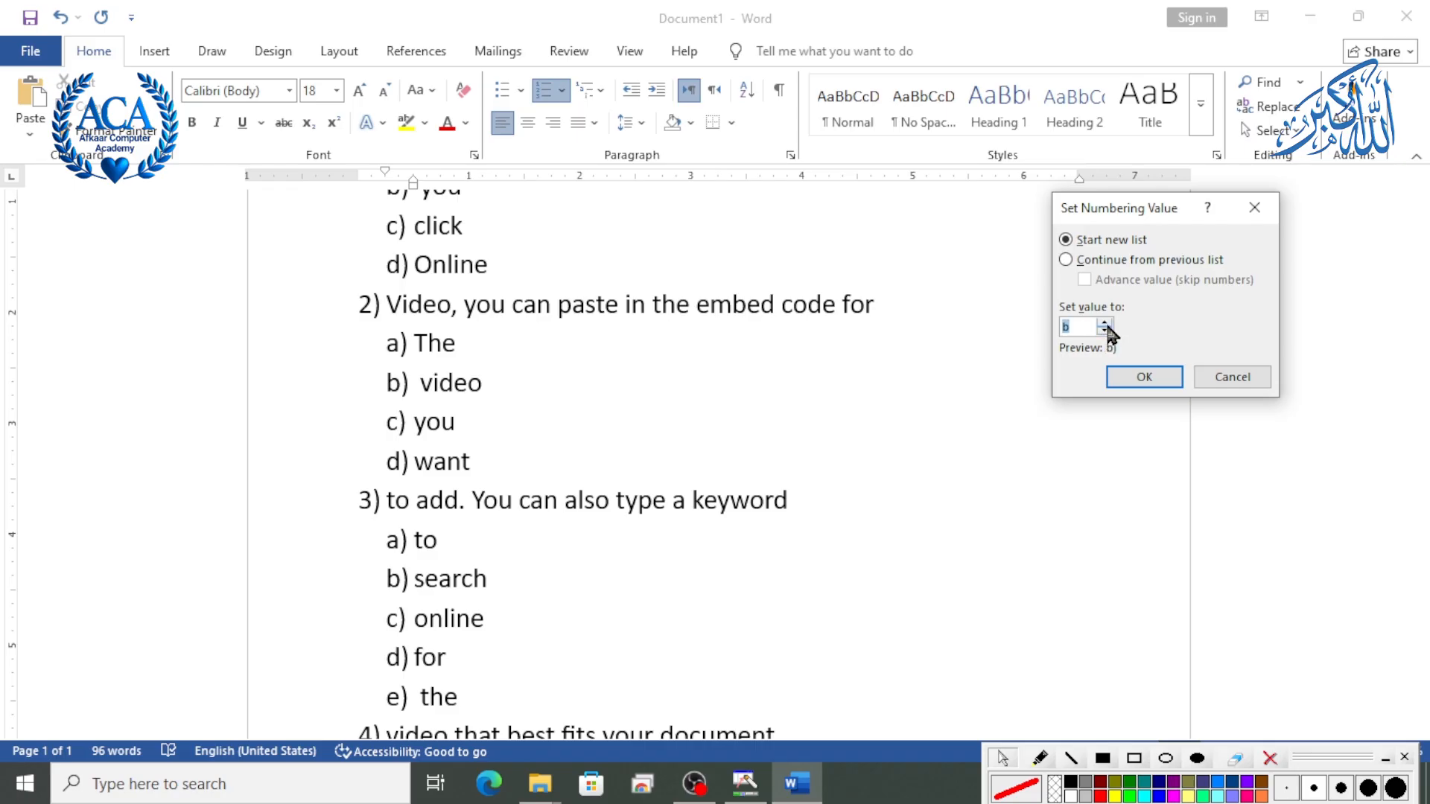
{"action": "left_click", "coordinate": [1132, 380]}
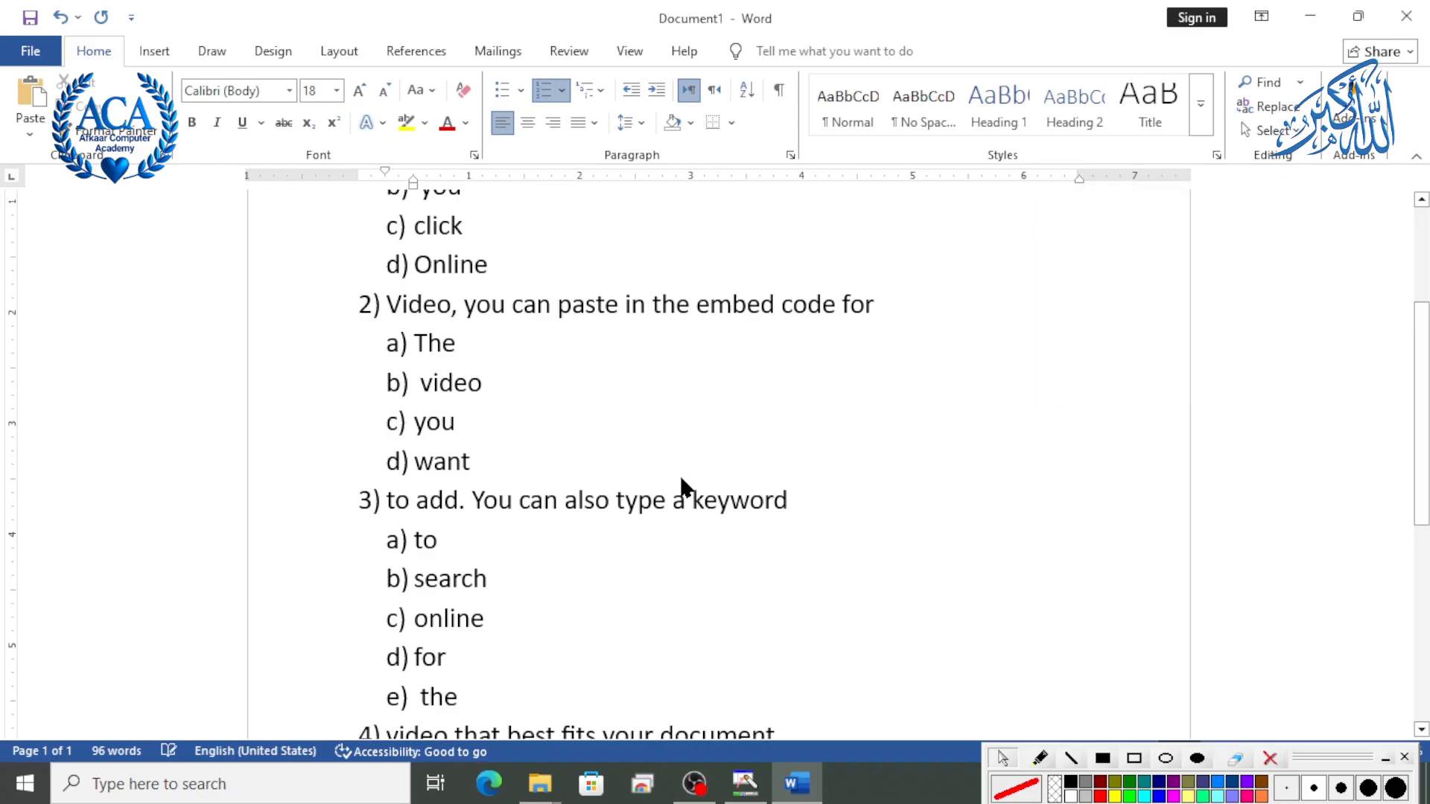
Set the numbering value of the lettered sublist under item 3 to start a new list at a.
{"action": "scroll", "coordinate": [403, 471], "scroll_direction": "down", "scroll_amount": 1}
{"action": "left_click", "coordinate": [400, 436]}
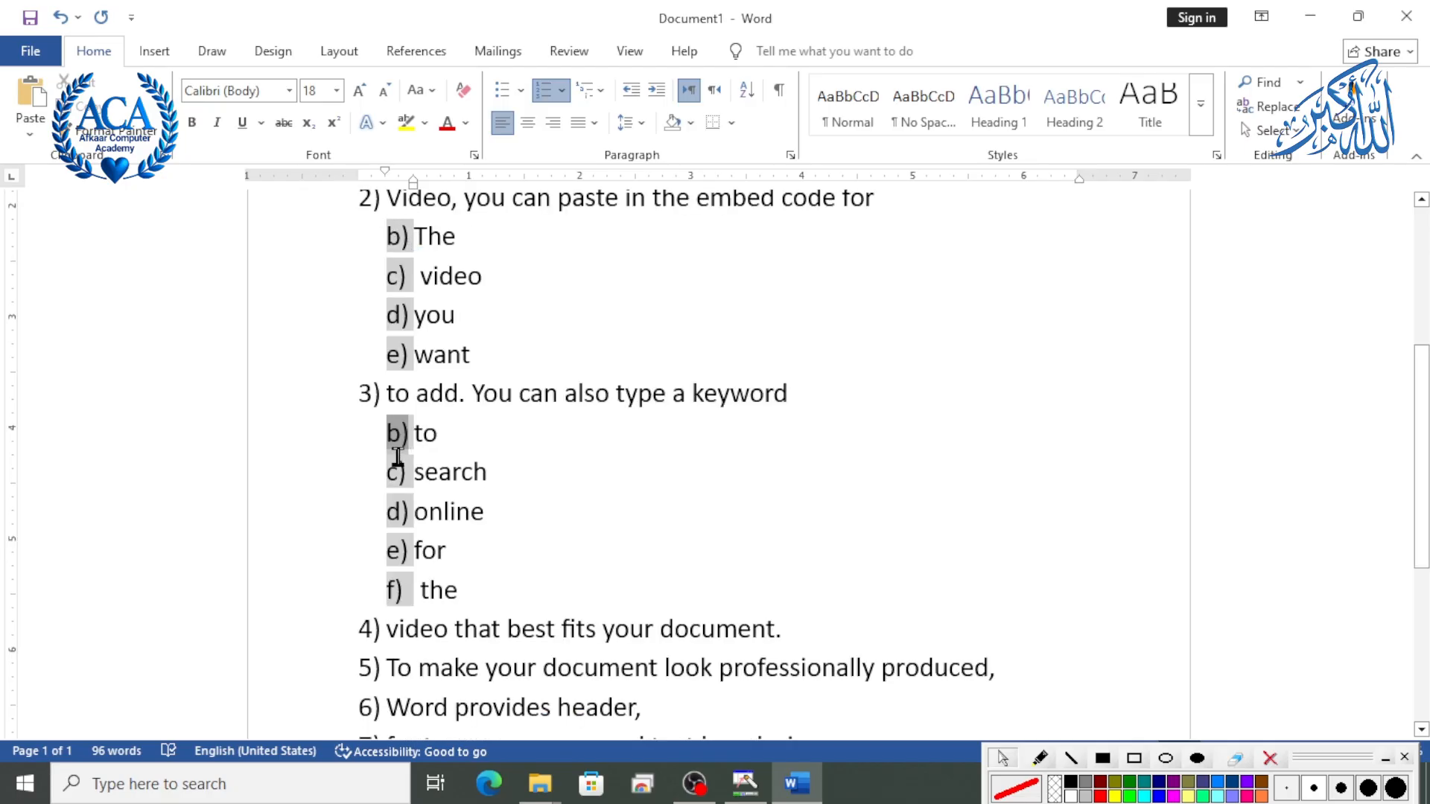
{"action": "scroll", "coordinate": [417, 451], "scroll_direction": "up", "scroll_amount": 1}
{"action": "scroll", "coordinate": [419, 451], "scroll_direction": "down", "scroll_amount": 2}
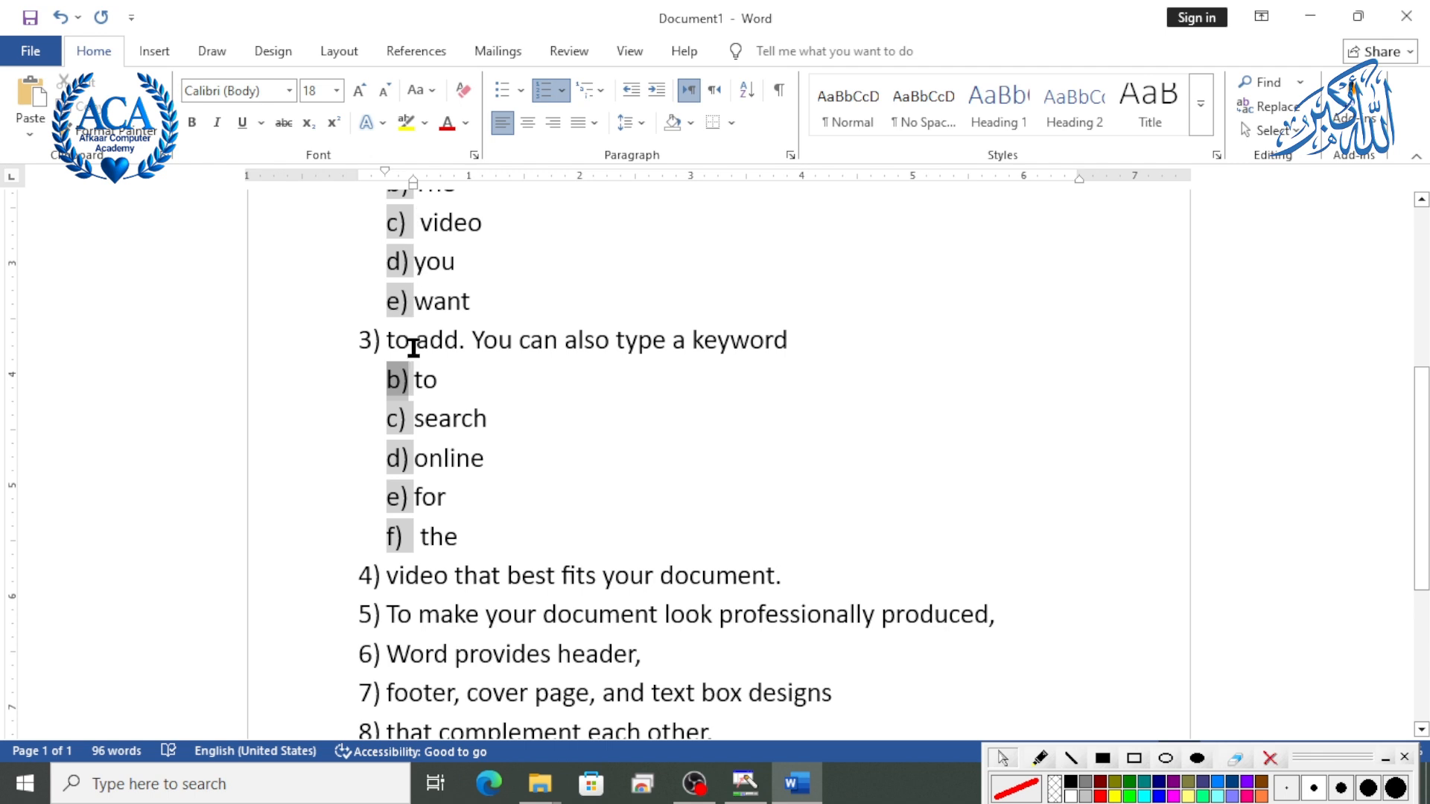
{"action": "scroll", "coordinate": [398, 343], "scroll_direction": "up", "scroll_amount": 1}
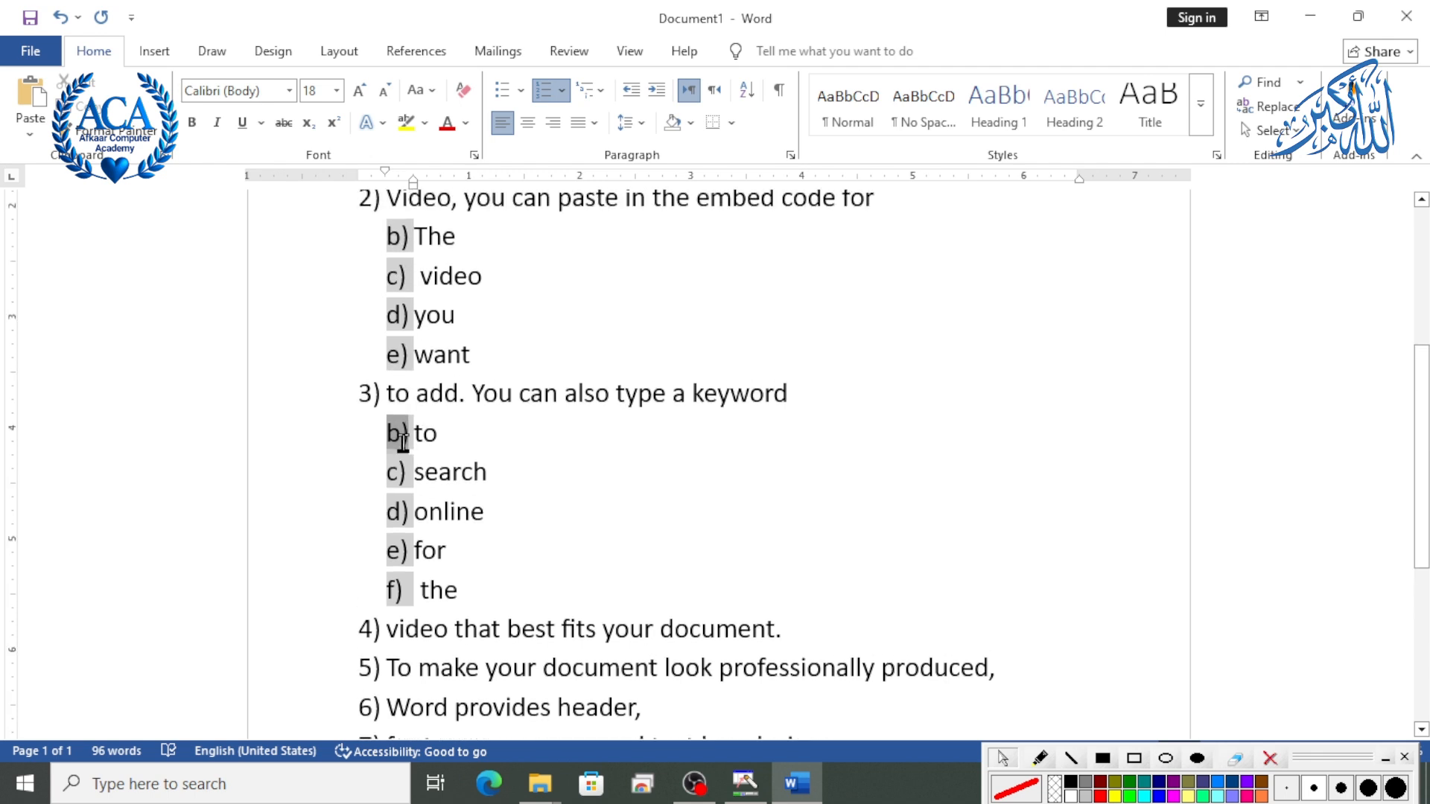
{"action": "left_click", "coordinate": [561, 90]}
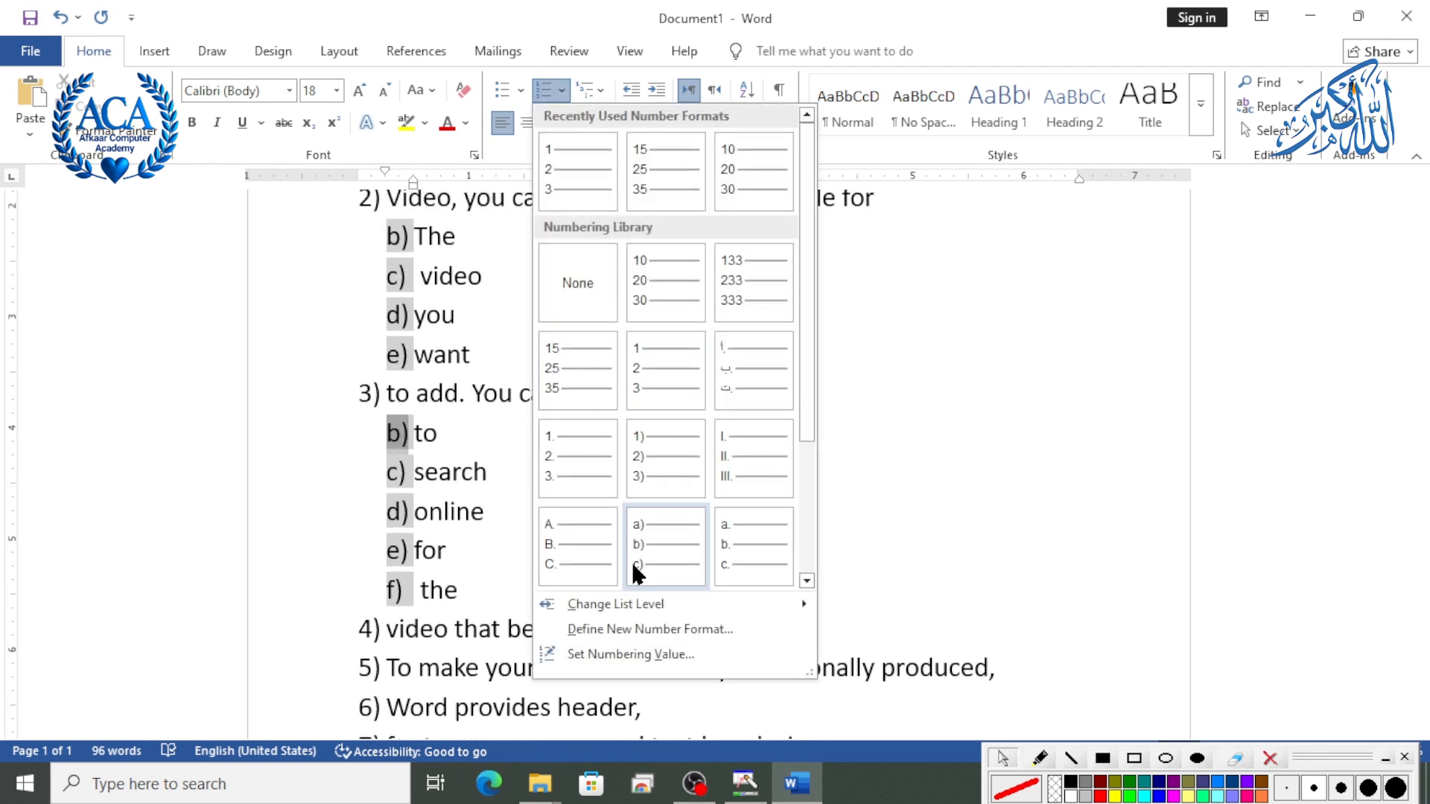
{"action": "left_click", "coordinate": [618, 655]}
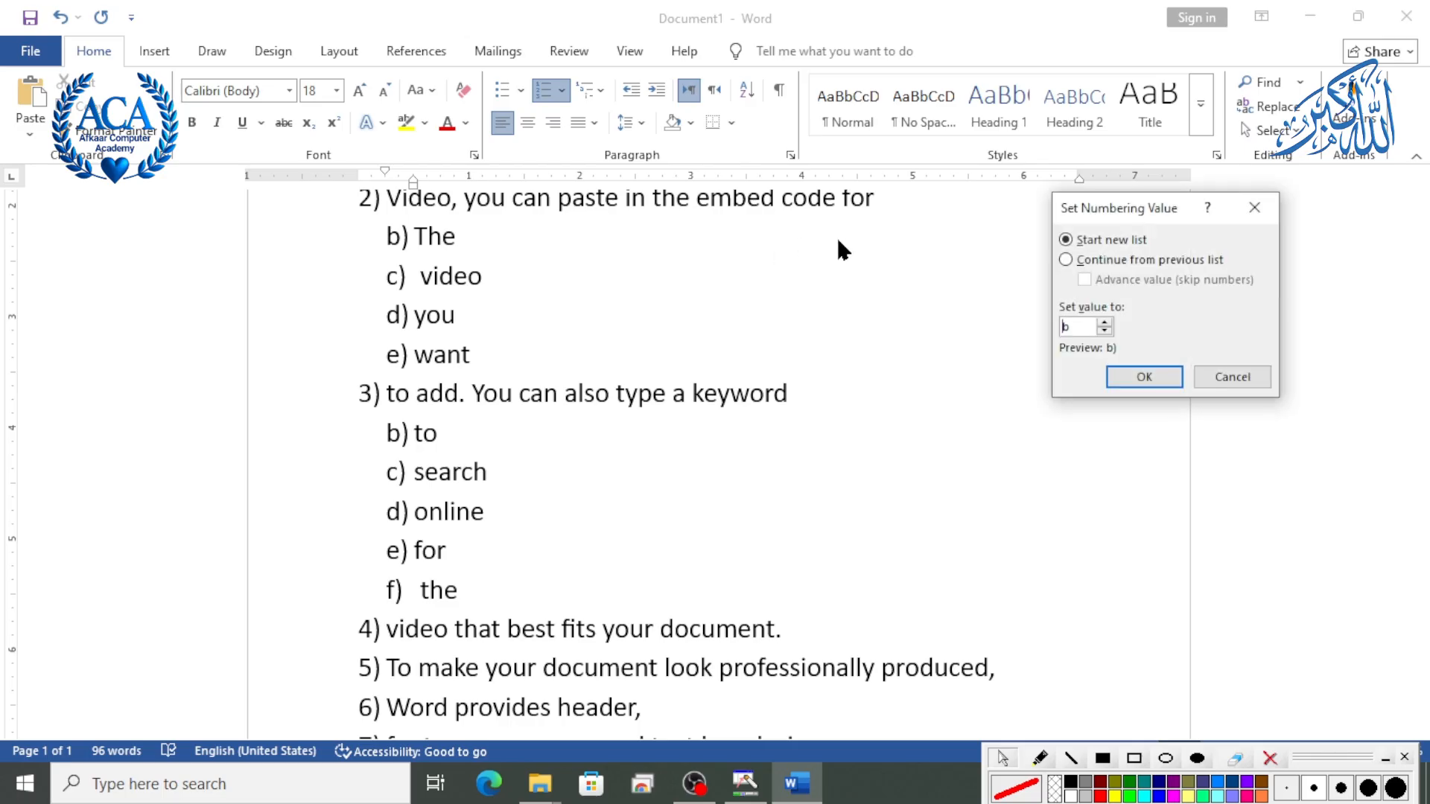
{"action": "left_click", "coordinate": [1105, 332]}
{"action": "left_click", "coordinate": [1139, 377]}
{"action": "scroll", "coordinate": [465, 400], "scroll_direction": "down", "scroll_amount": 1}
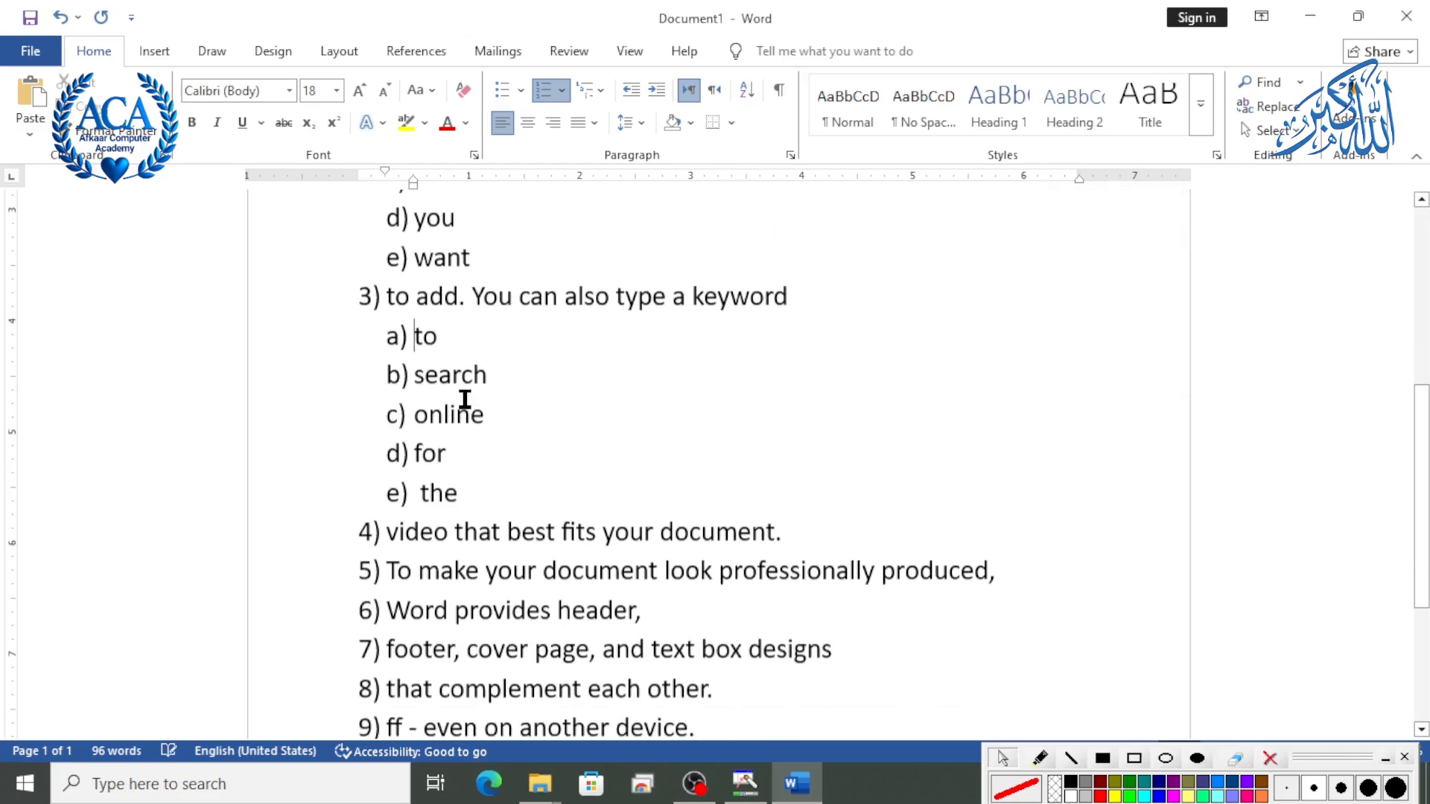
{"action": "scroll", "coordinate": [415, 483], "scroll_direction": "down", "scroll_amount": 1}
{"action": "scroll", "coordinate": [414, 409], "scroll_direction": "up", "scroll_amount": 2}
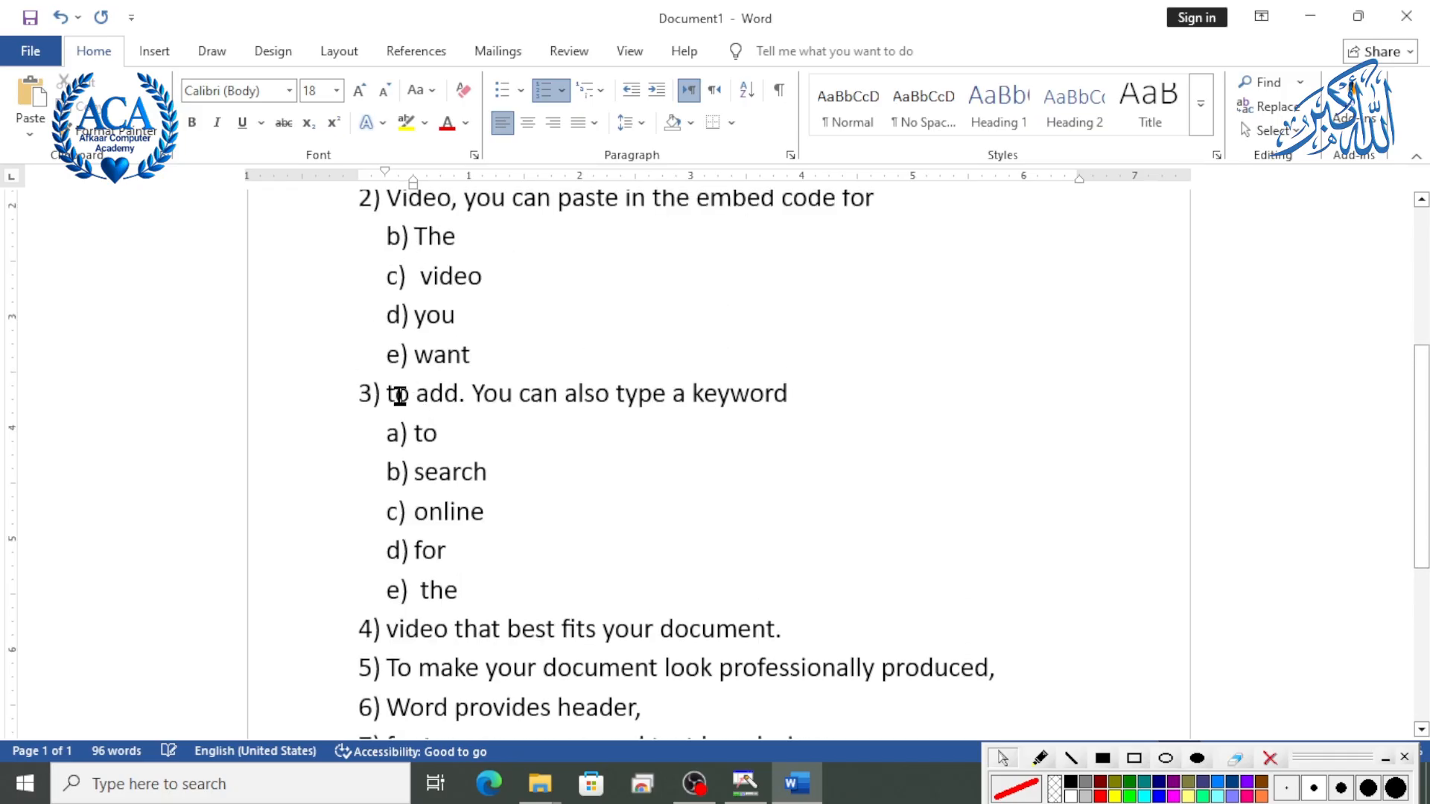
{"action": "scroll", "coordinate": [412, 472], "scroll_direction": "up", "scroll_amount": 2}
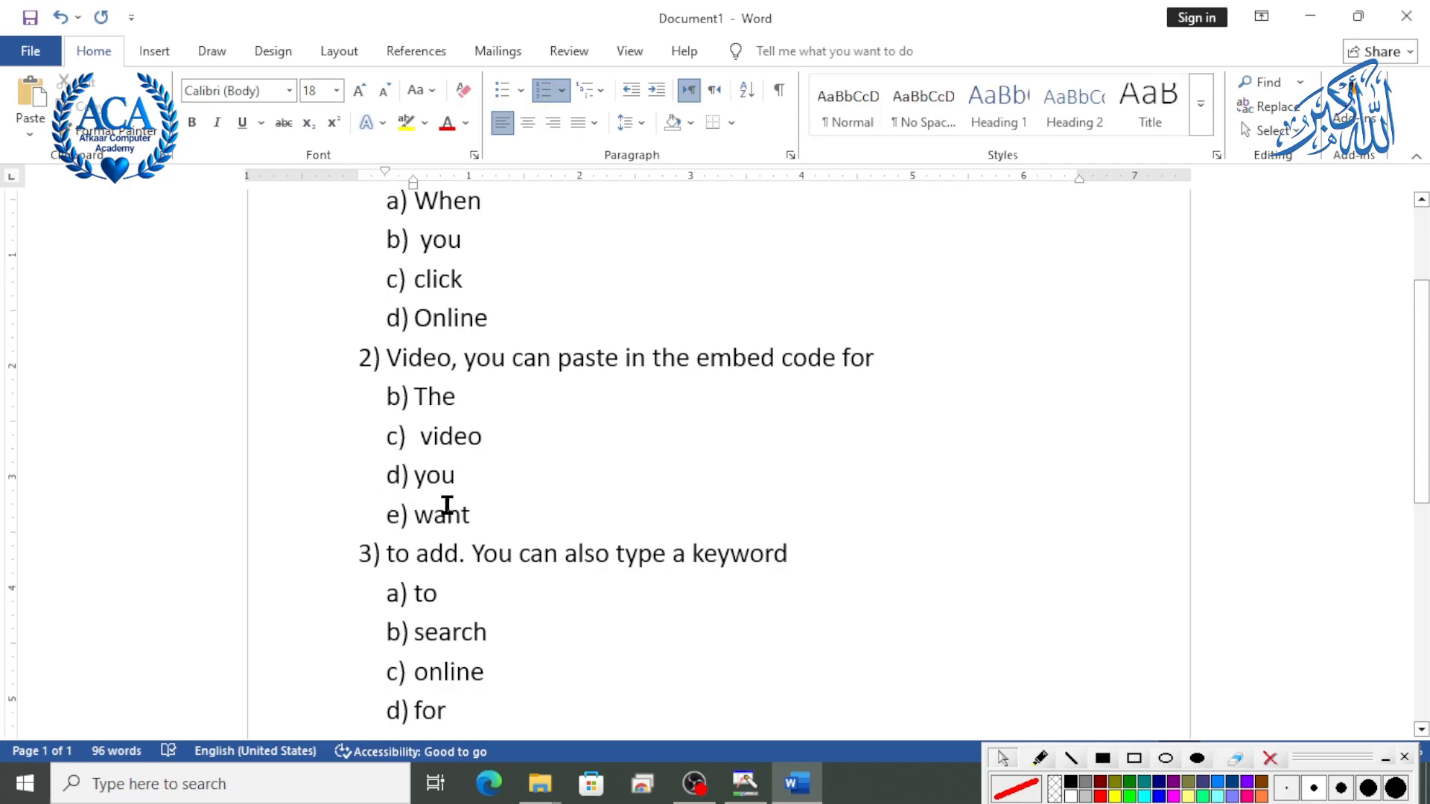
{"action": "scroll", "coordinate": [447, 509], "scroll_direction": "up", "scroll_amount": 2}
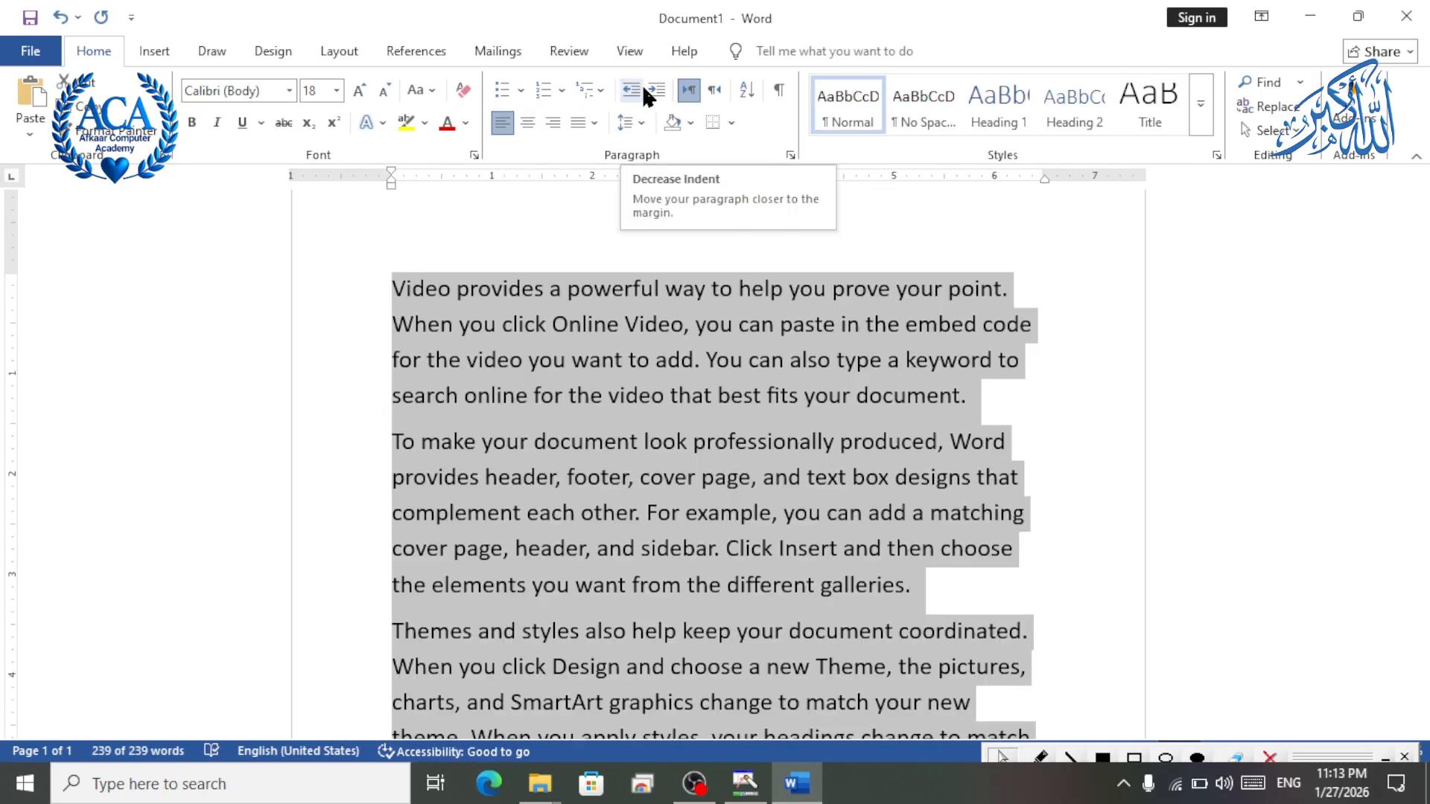
Select the second paragraph, beginning "To make your document", and increase its left indent five levels to 2.5 inches.
{"action": "left_click", "coordinate": [549, 425]}
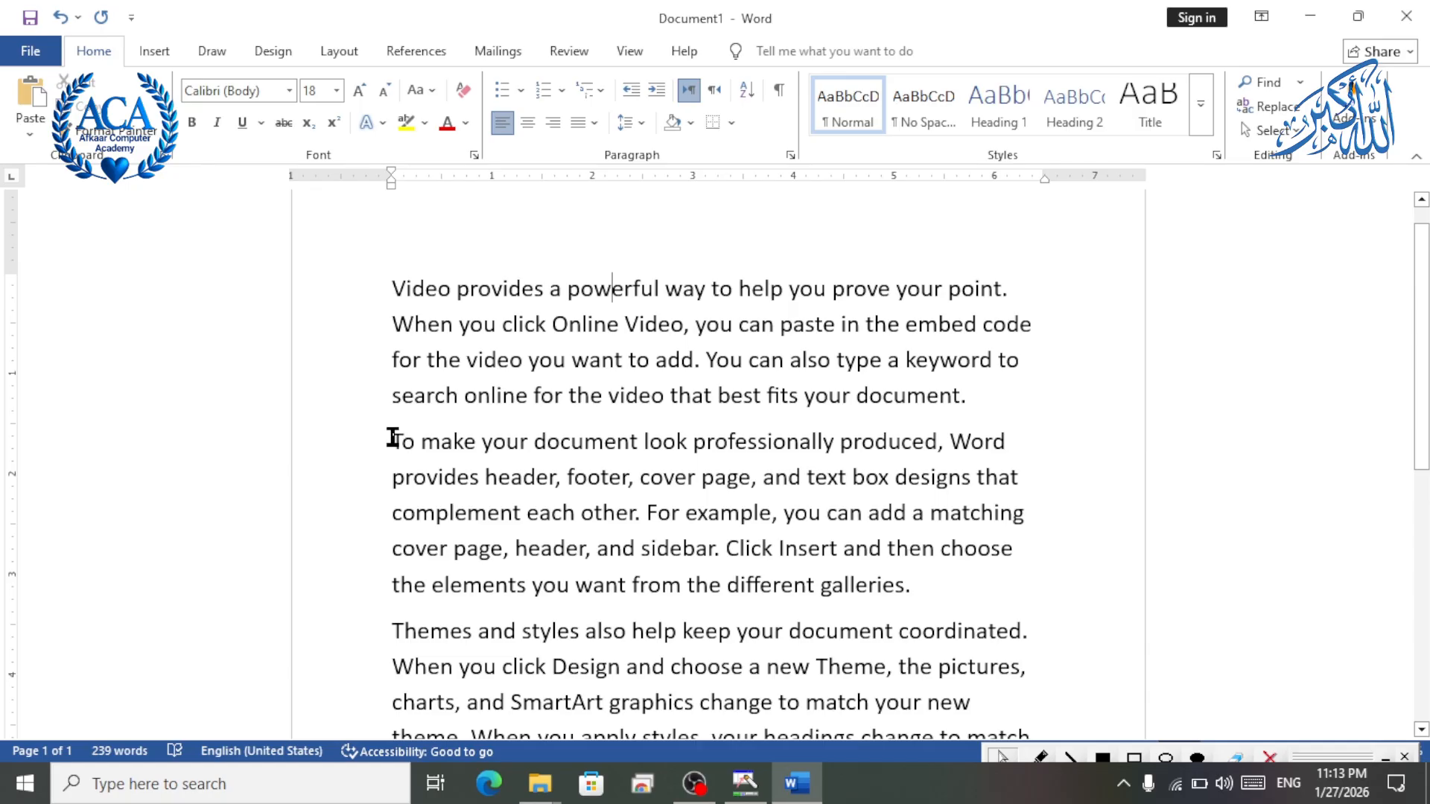
{"action": "left_click_drag", "start_coordinate": [392, 440], "coordinate": [912, 588]}
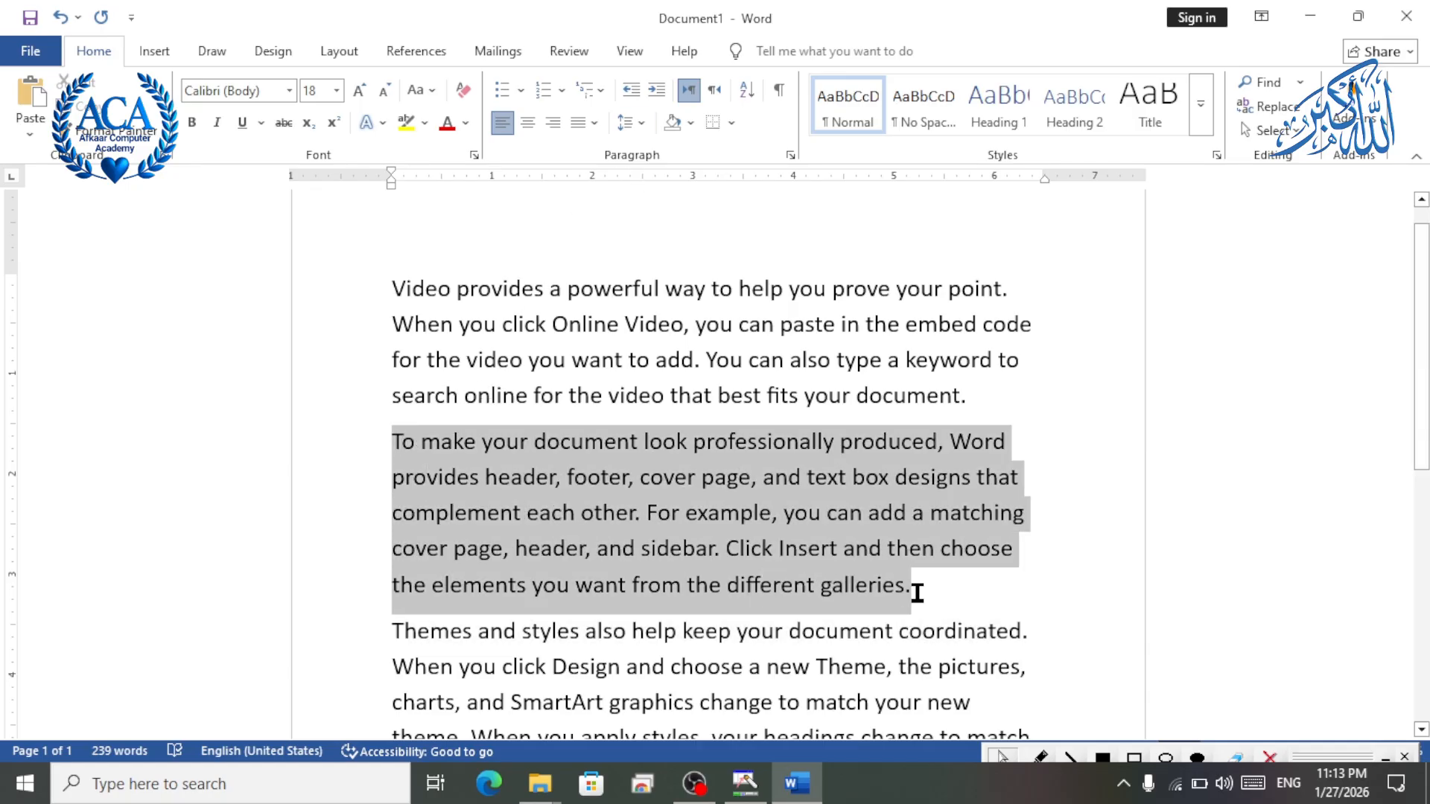
{"action": "left_click", "coordinate": [655, 91]}
{"action": "left_click", "coordinate": [655, 91]}
{"action": "left_click", "coordinate": [655, 91]}
{"action": "left_click", "coordinate": [654, 91]}
{"action": "left_click", "coordinate": [655, 91]}
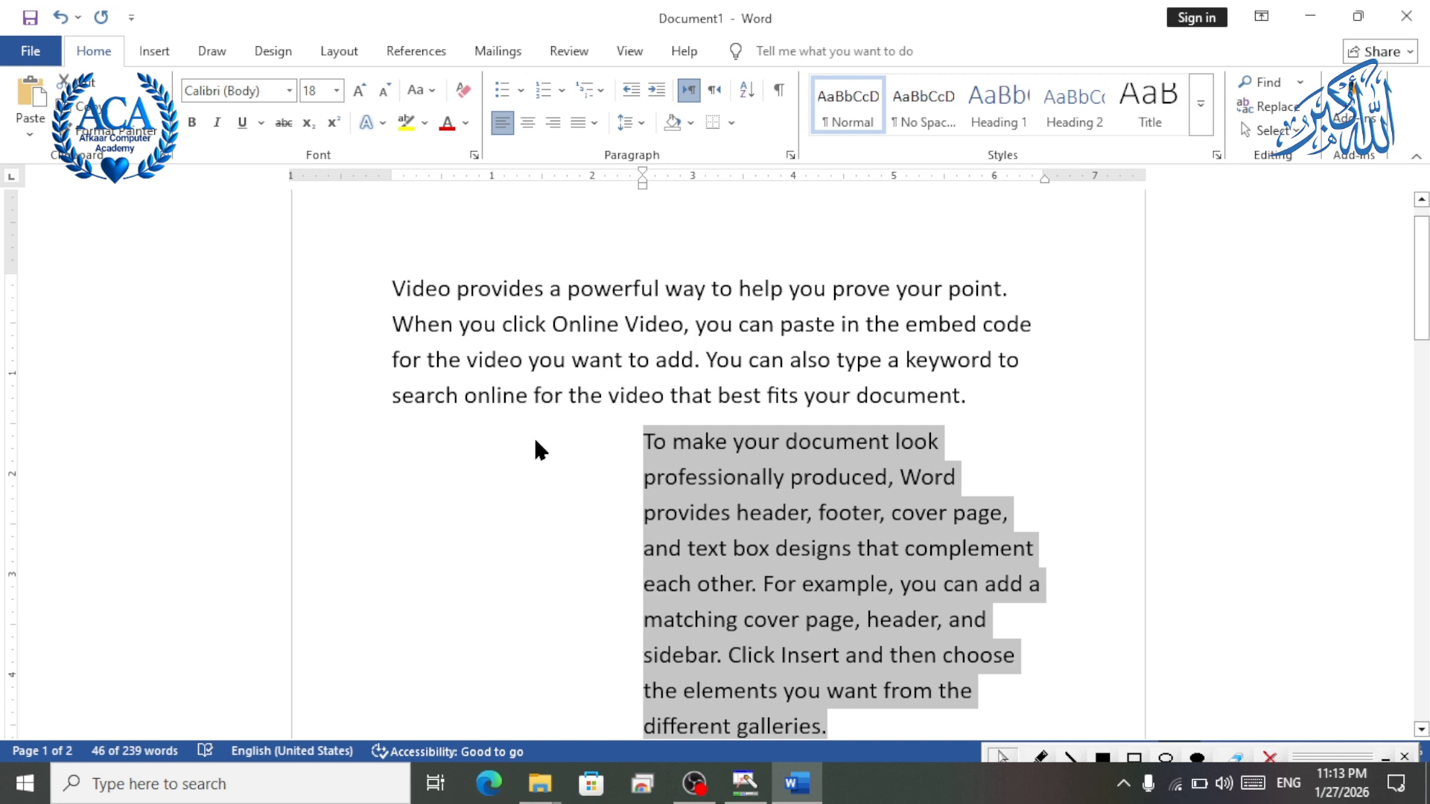
Decrease the second paragraph's indent level by level until it is back at the left margin.
{"action": "scroll", "coordinate": [606, 677], "scroll_direction": "down", "scroll_amount": 2}
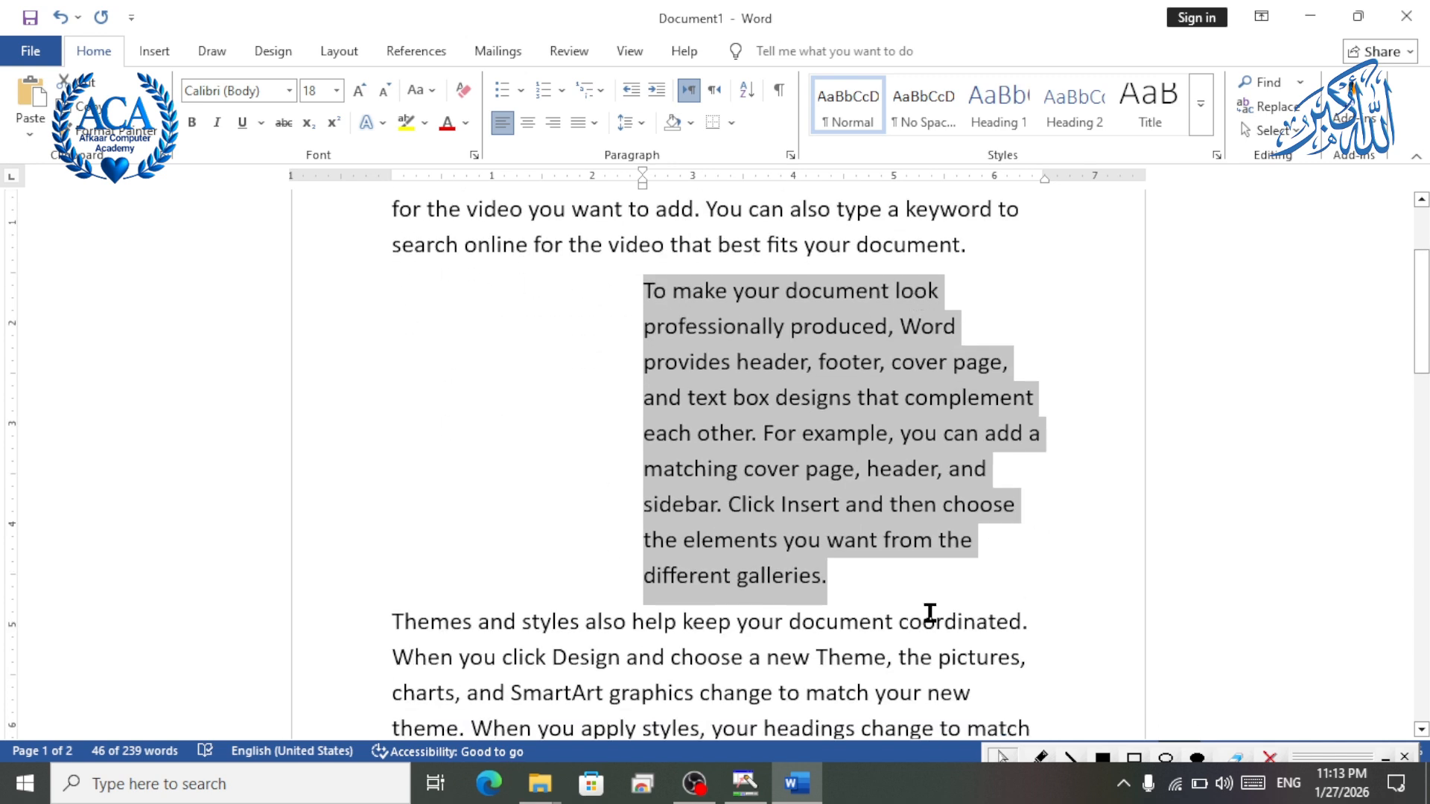
{"action": "left_click", "coordinate": [630, 92]}
{"action": "left_click", "coordinate": [629, 92]}
{"action": "left_click", "coordinate": [630, 92]}
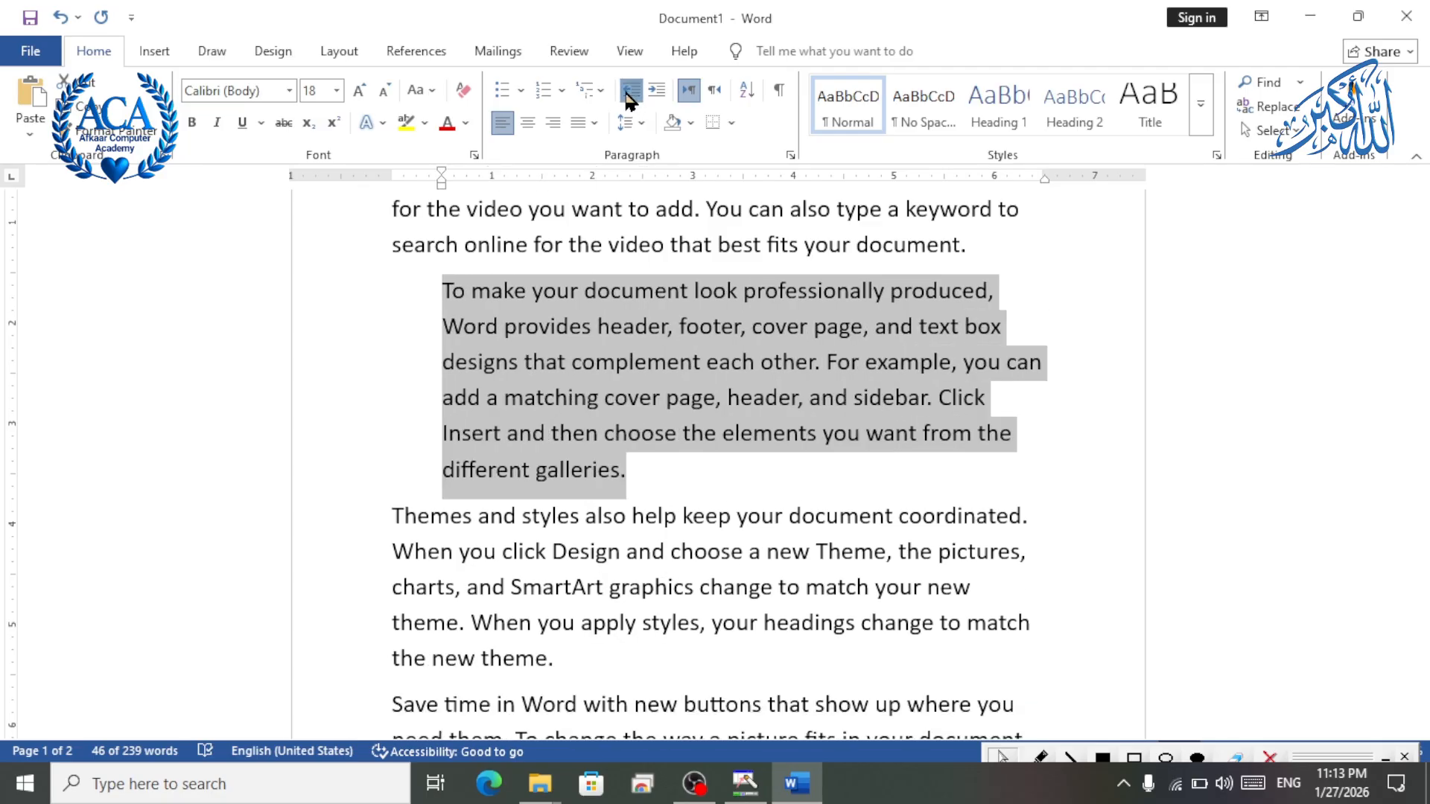
{"action": "left_click", "coordinate": [630, 92]}
Increase the selected second paragraph's indent from the left margin to 2.5 inches again.
{"action": "left_click", "coordinate": [657, 91]}
{"action": "left_click", "coordinate": [656, 91]}
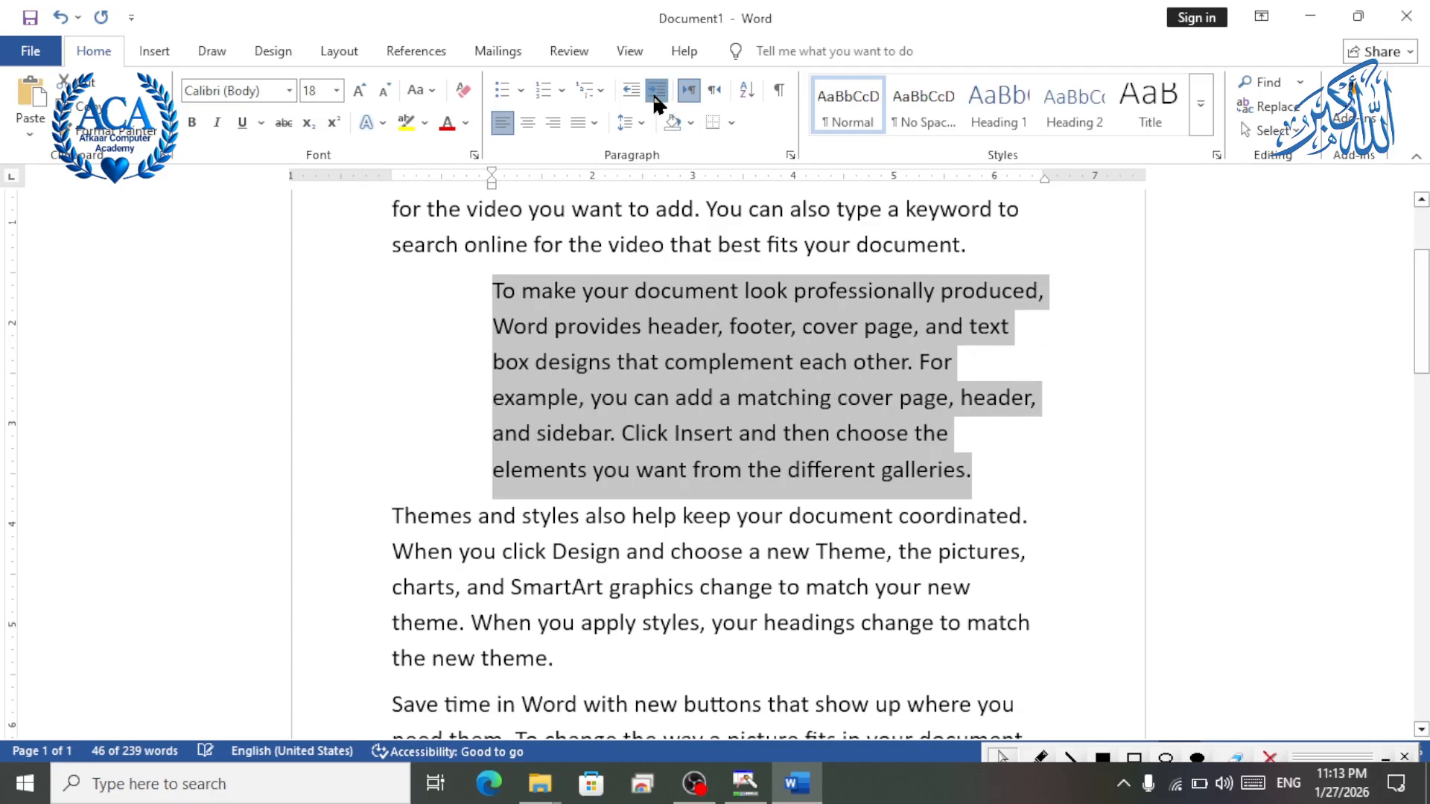
{"action": "left_click", "coordinate": [656, 91]}
{"action": "left_click", "coordinate": [656, 91]}
{"action": "left_click", "coordinate": [657, 91]}
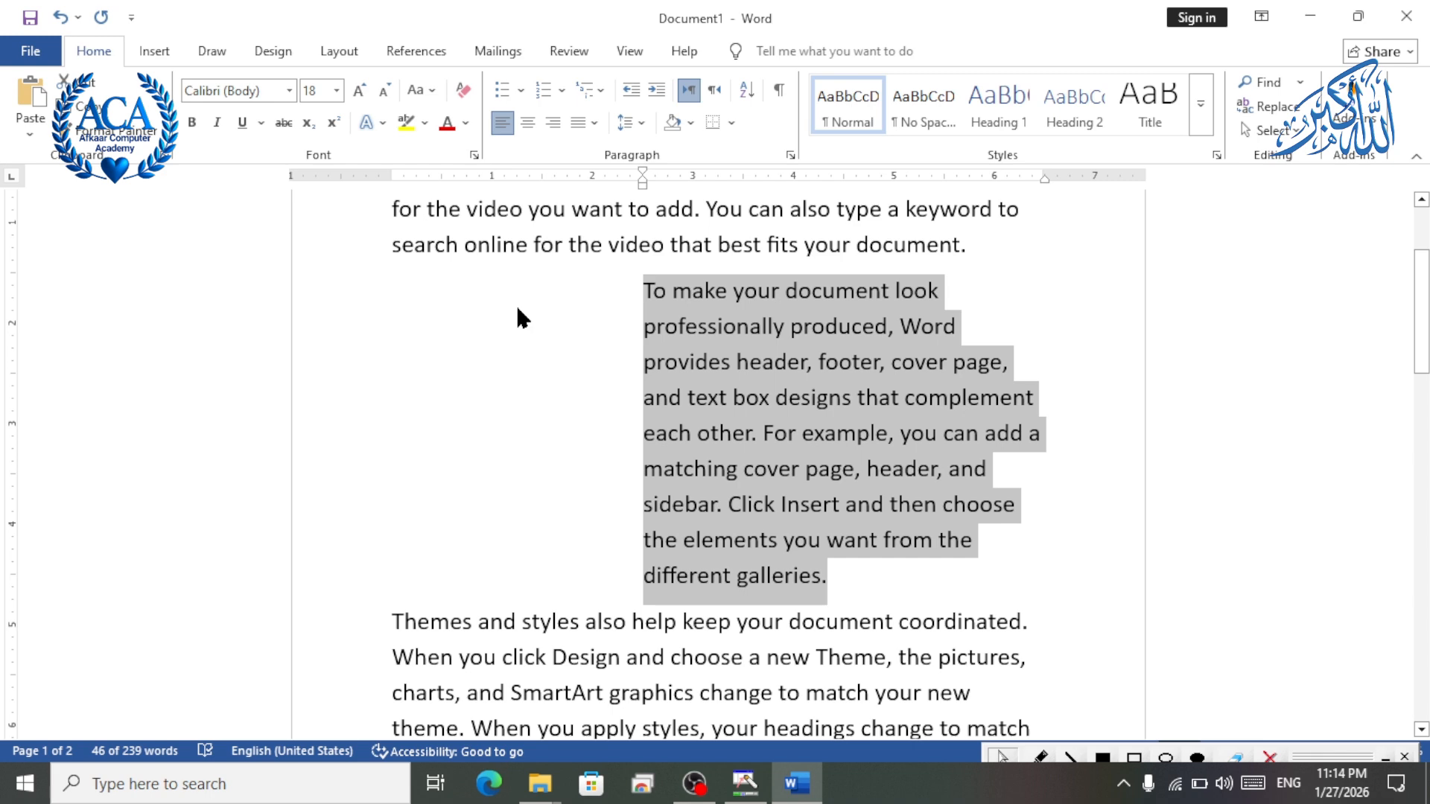
Decrease the selected second paragraph's indent until it is back at the left margin.
{"action": "left_click", "coordinate": [631, 90]}
{"action": "left_click", "coordinate": [630, 90]}
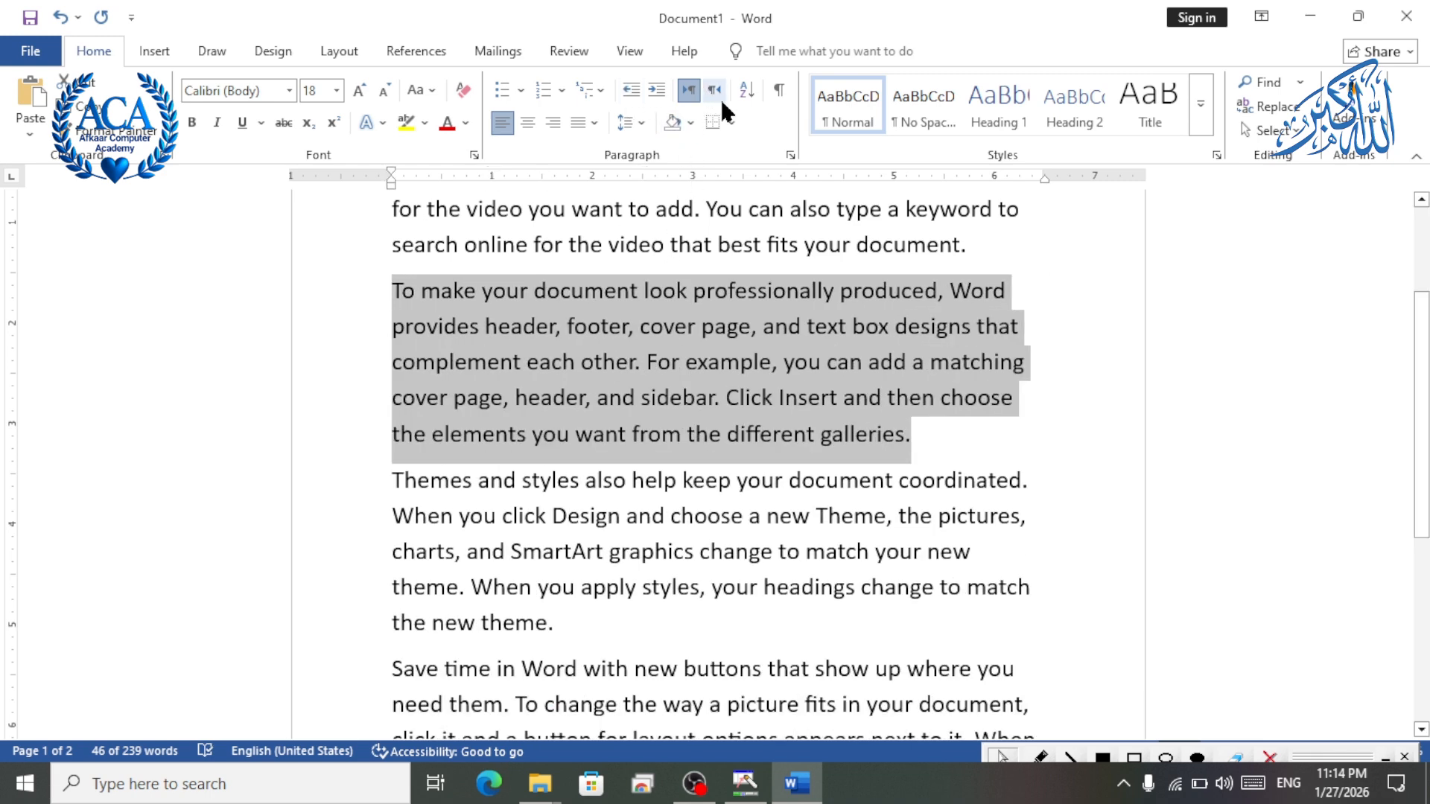
Add a right-to-left paragraph after the document's last paragraph, containing the word "افکار", and align it right.
{"action": "scroll", "coordinate": [589, 287], "scroll_direction": "up", "scroll_amount": 3}
{"action": "scroll", "coordinate": [570, 268], "scroll_direction": "down", "scroll_amount": 4}
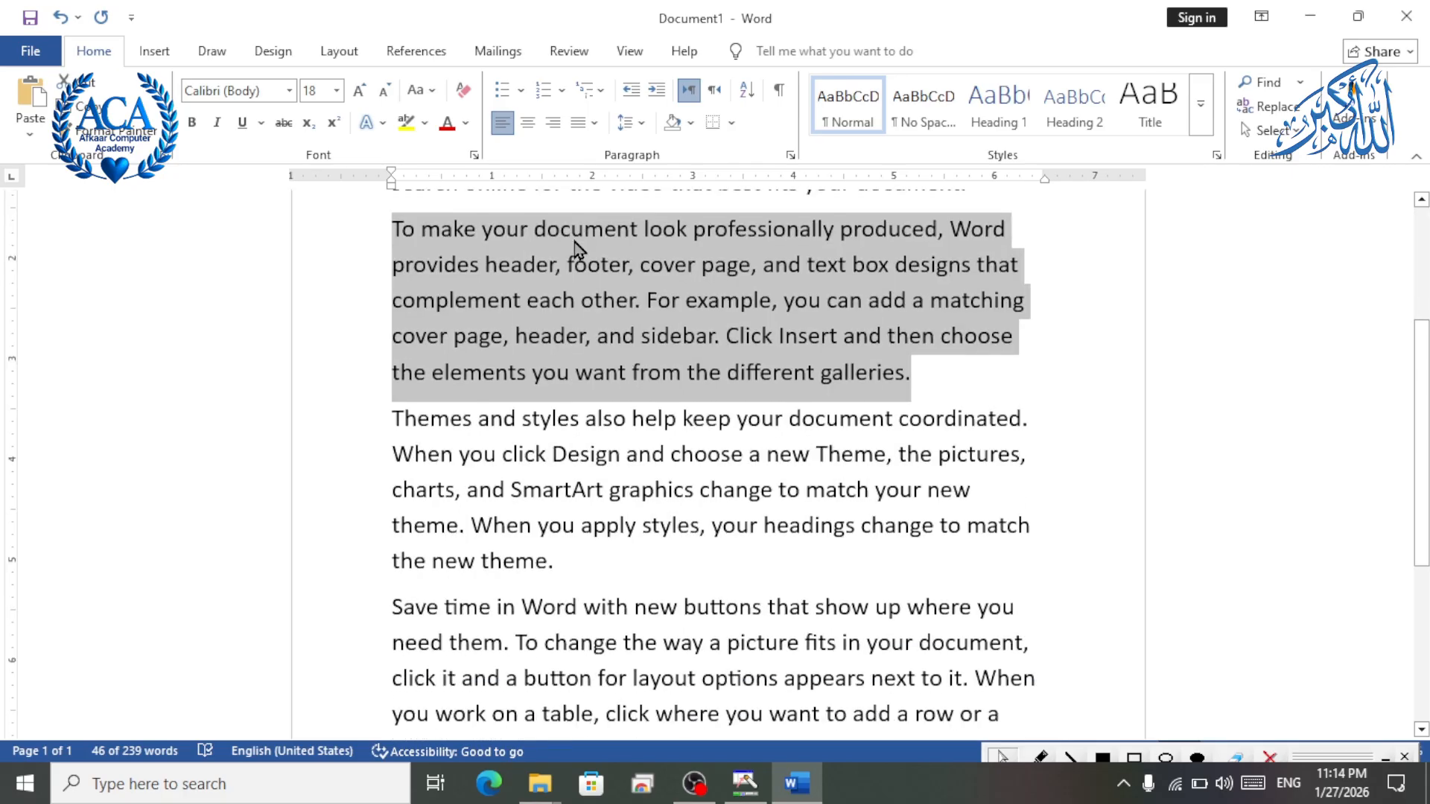
{"action": "scroll", "coordinate": [578, 245], "scroll_direction": "down", "scroll_amount": 3}
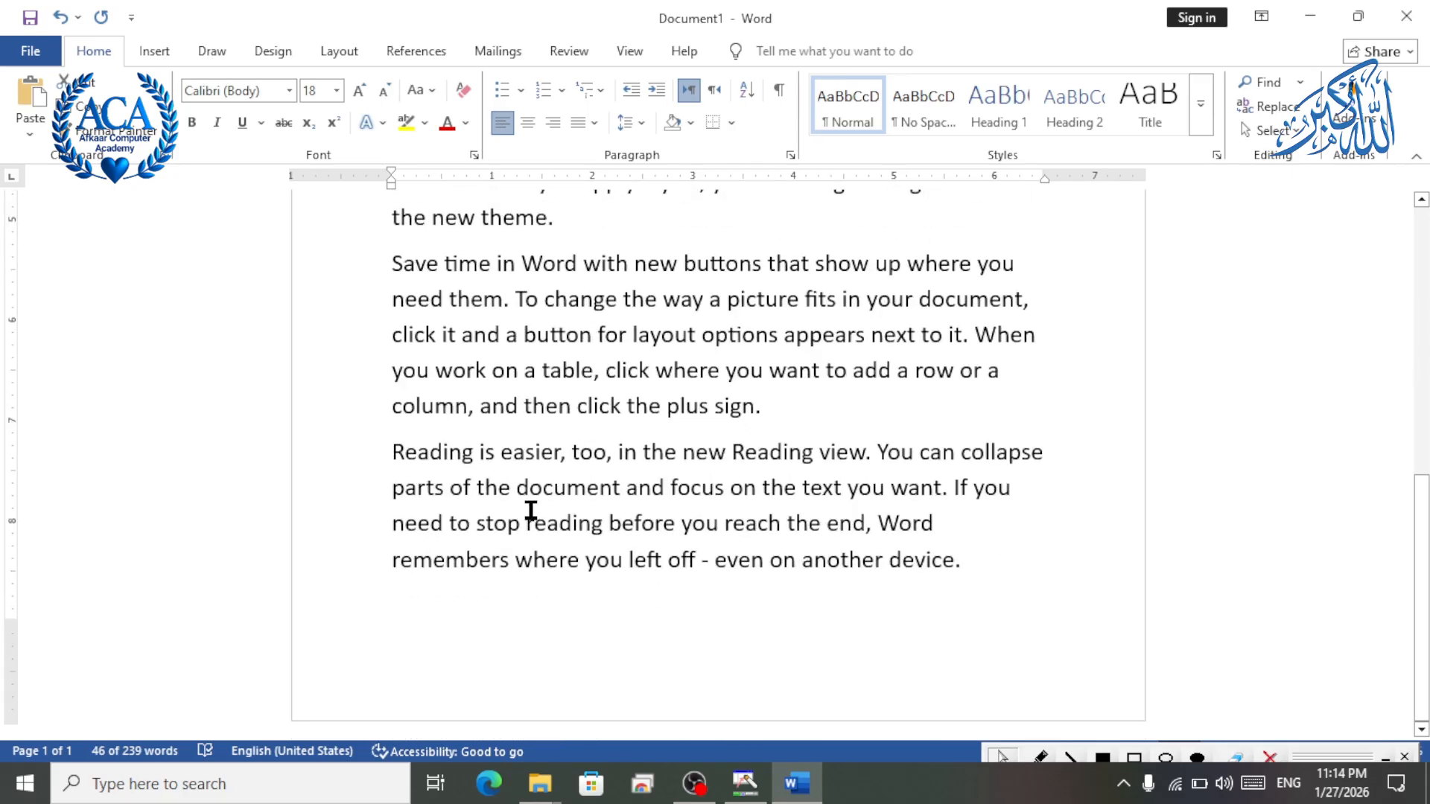
{"action": "scroll", "coordinate": [431, 418], "scroll_direction": "up", "scroll_amount": 5}
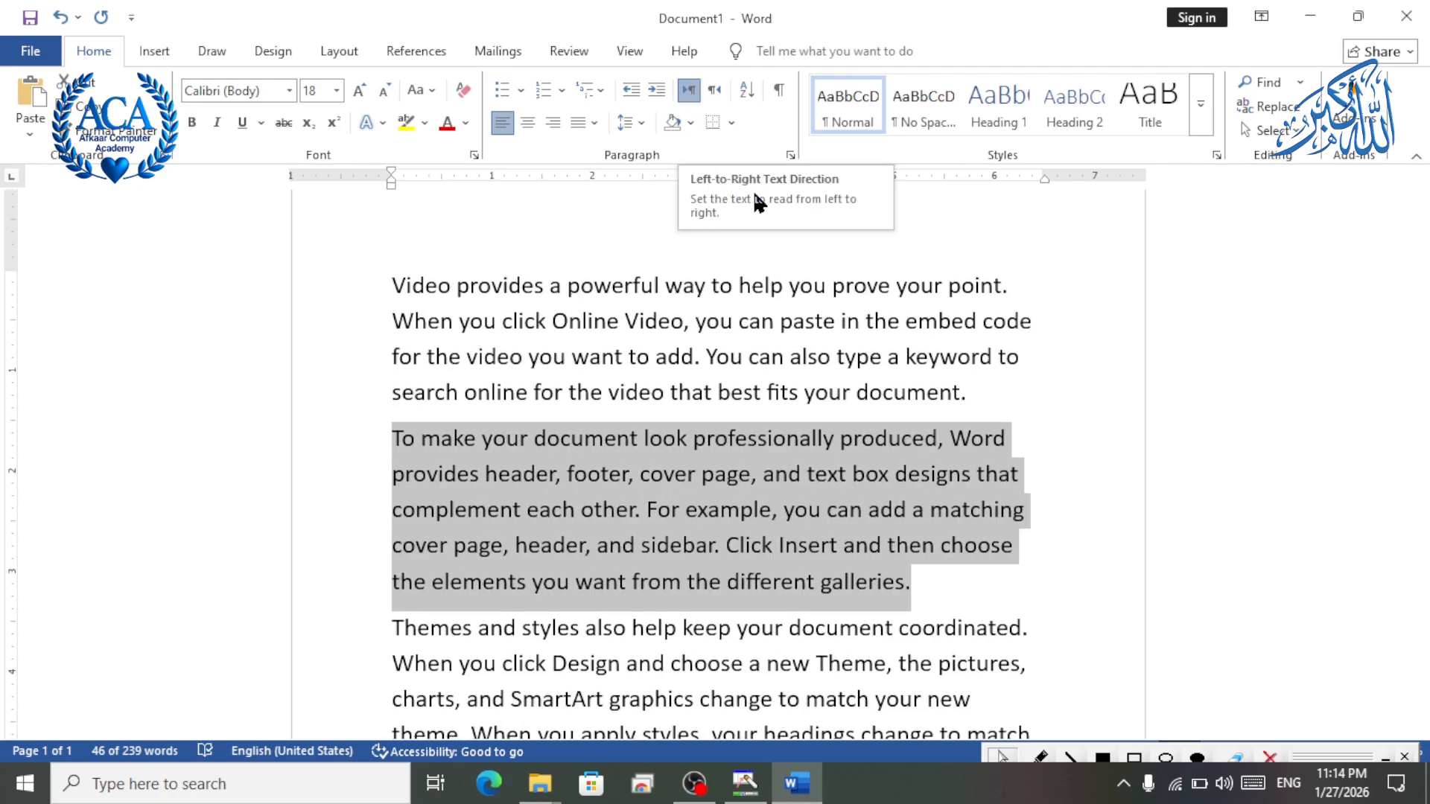
{"action": "scroll", "coordinate": [562, 527], "scroll_direction": "down", "scroll_amount": 6}
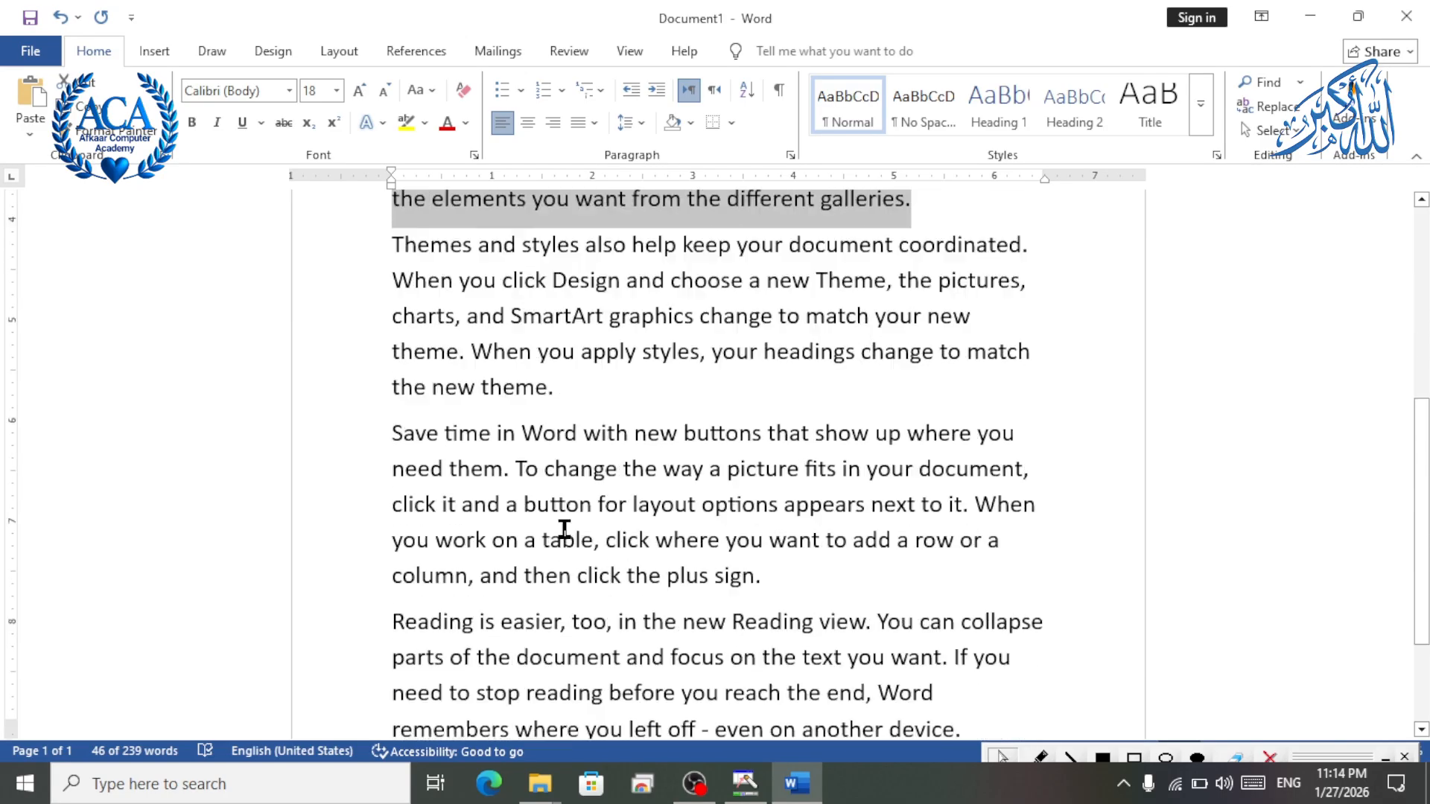
{"action": "left_click", "coordinate": [501, 588]}
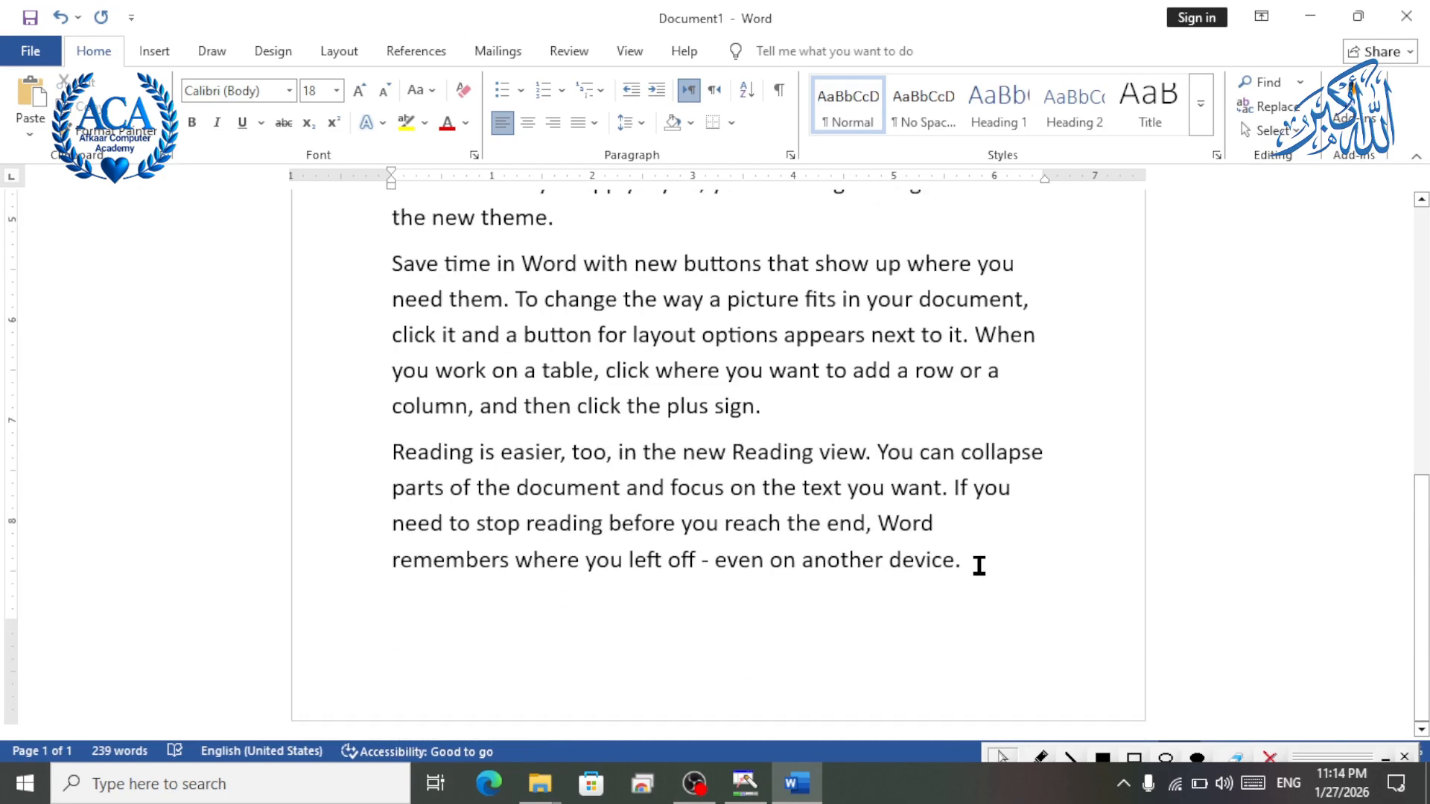
{"action": "key", "text": "Return"}
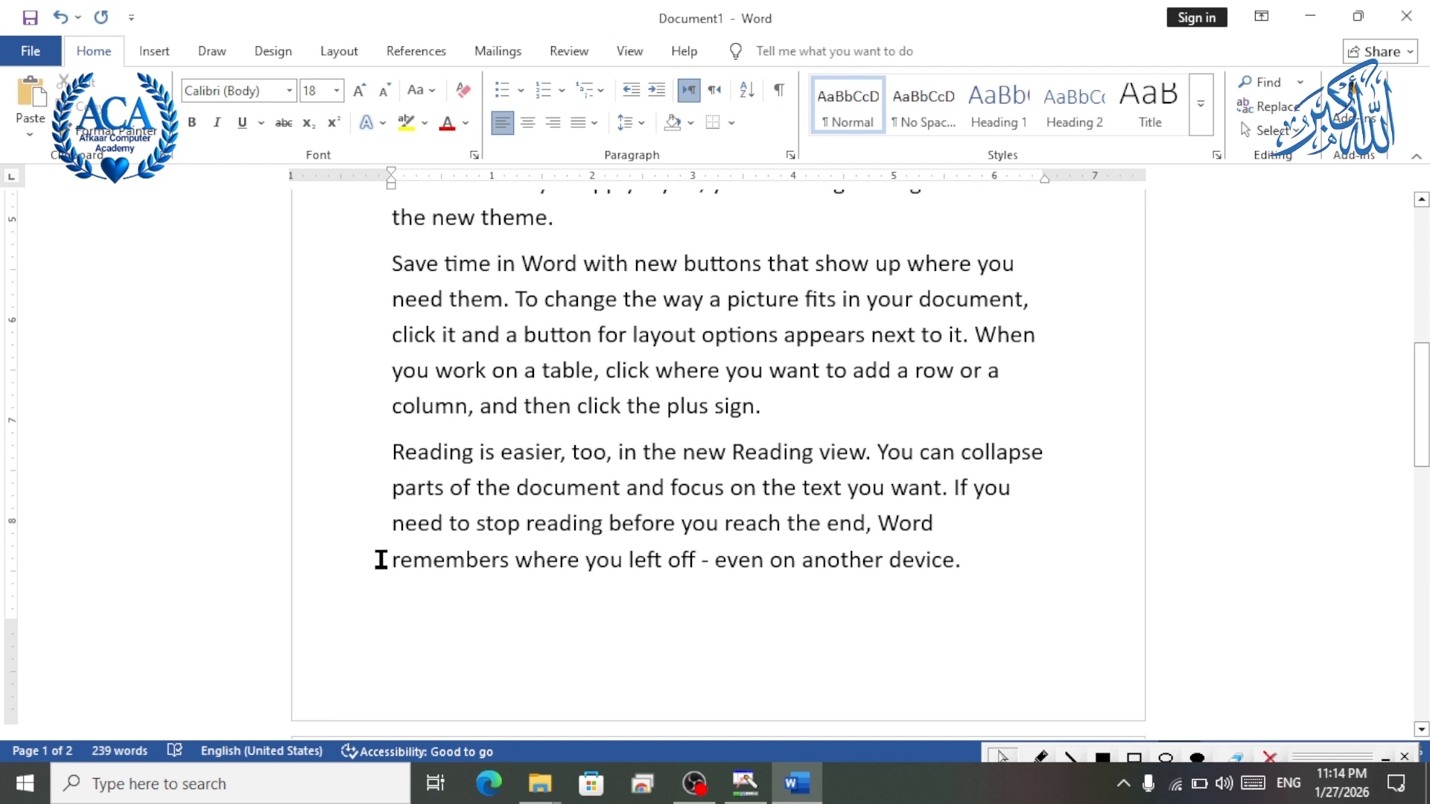
{"action": "left_click", "coordinate": [715, 92]}
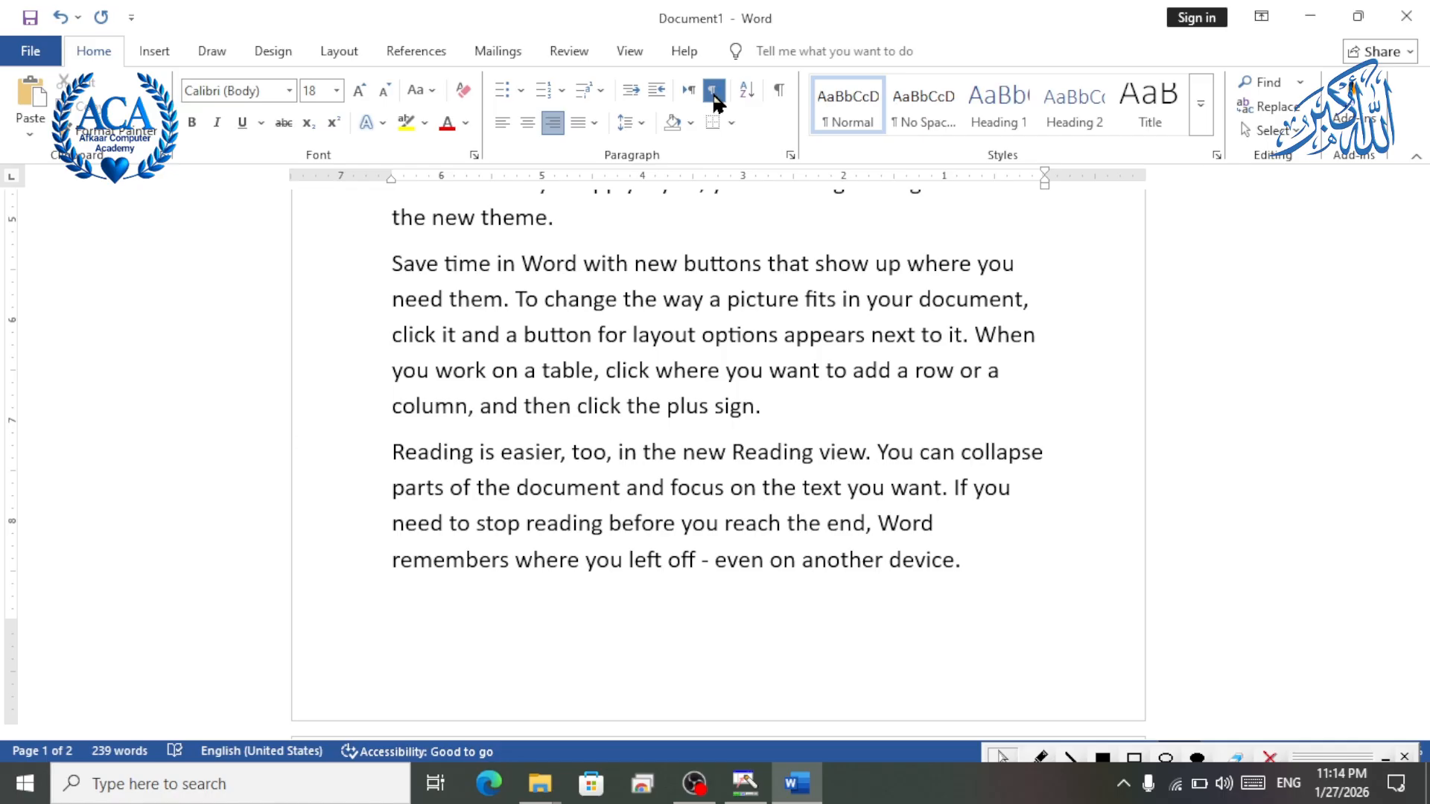
{"action": "type", "text": "افکار"}
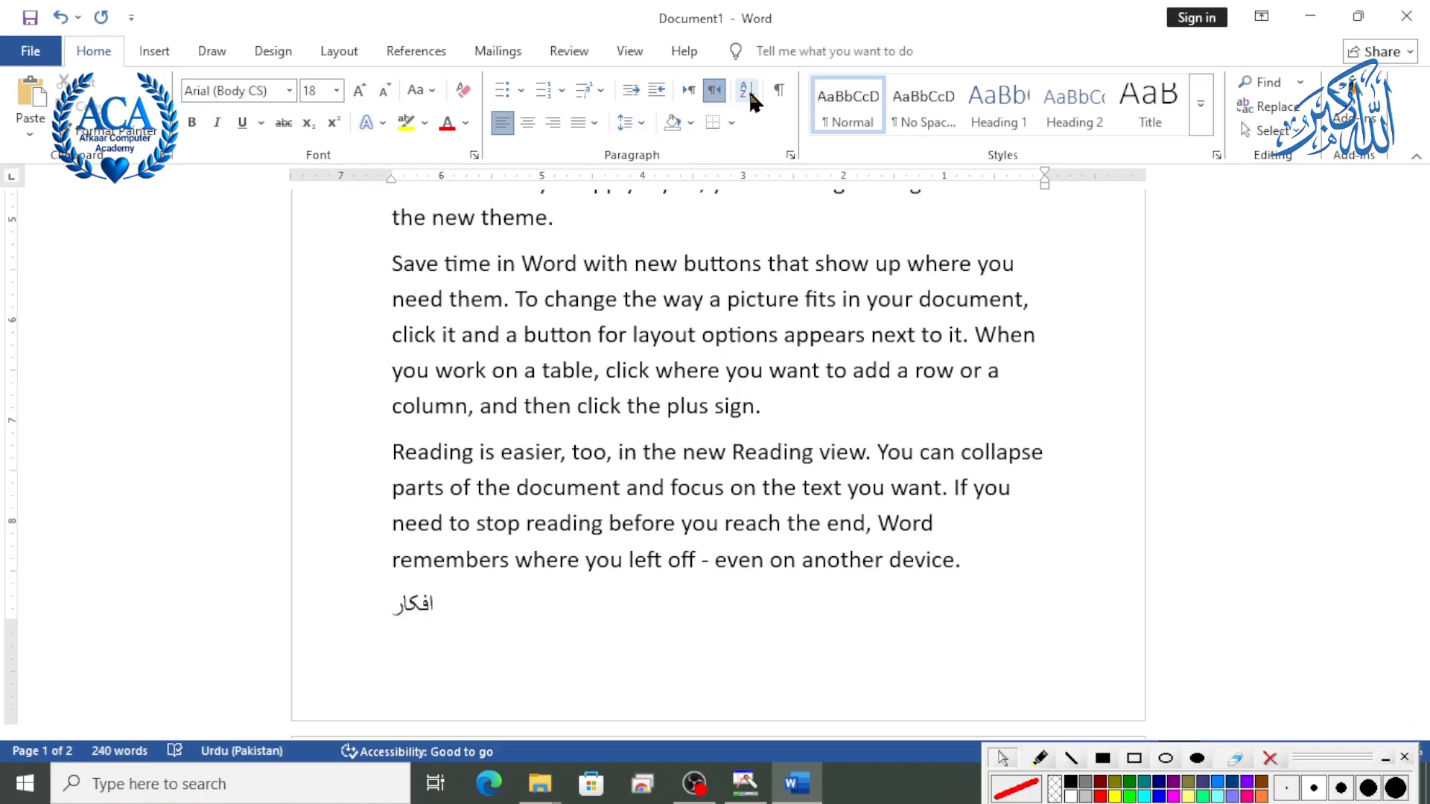
{"action": "left_click", "coordinate": [552, 131]}
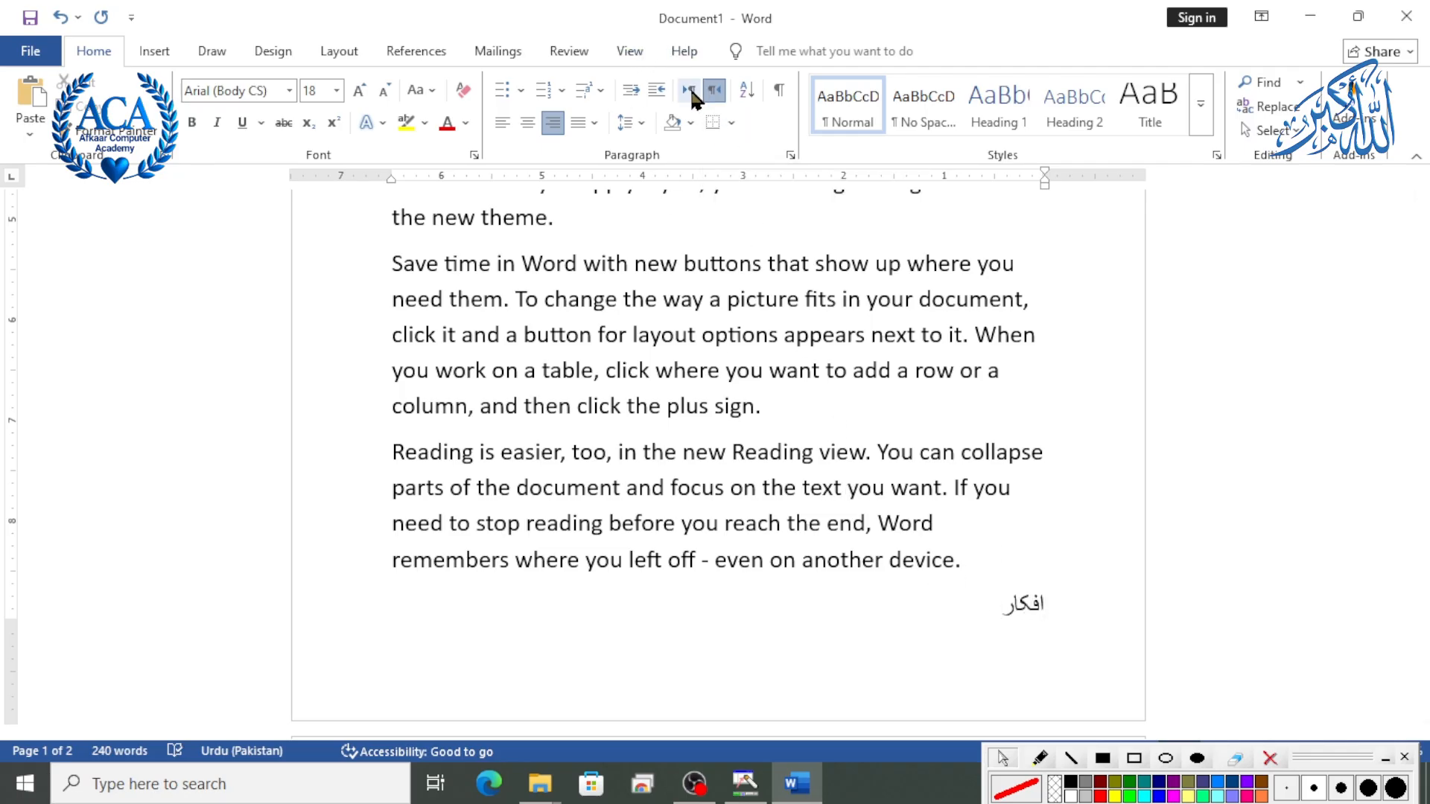
Switch the "افکار" paragraph's text direction to left-to-right and back to right-to-left twice.
{"action": "left_click", "coordinate": [691, 92]}
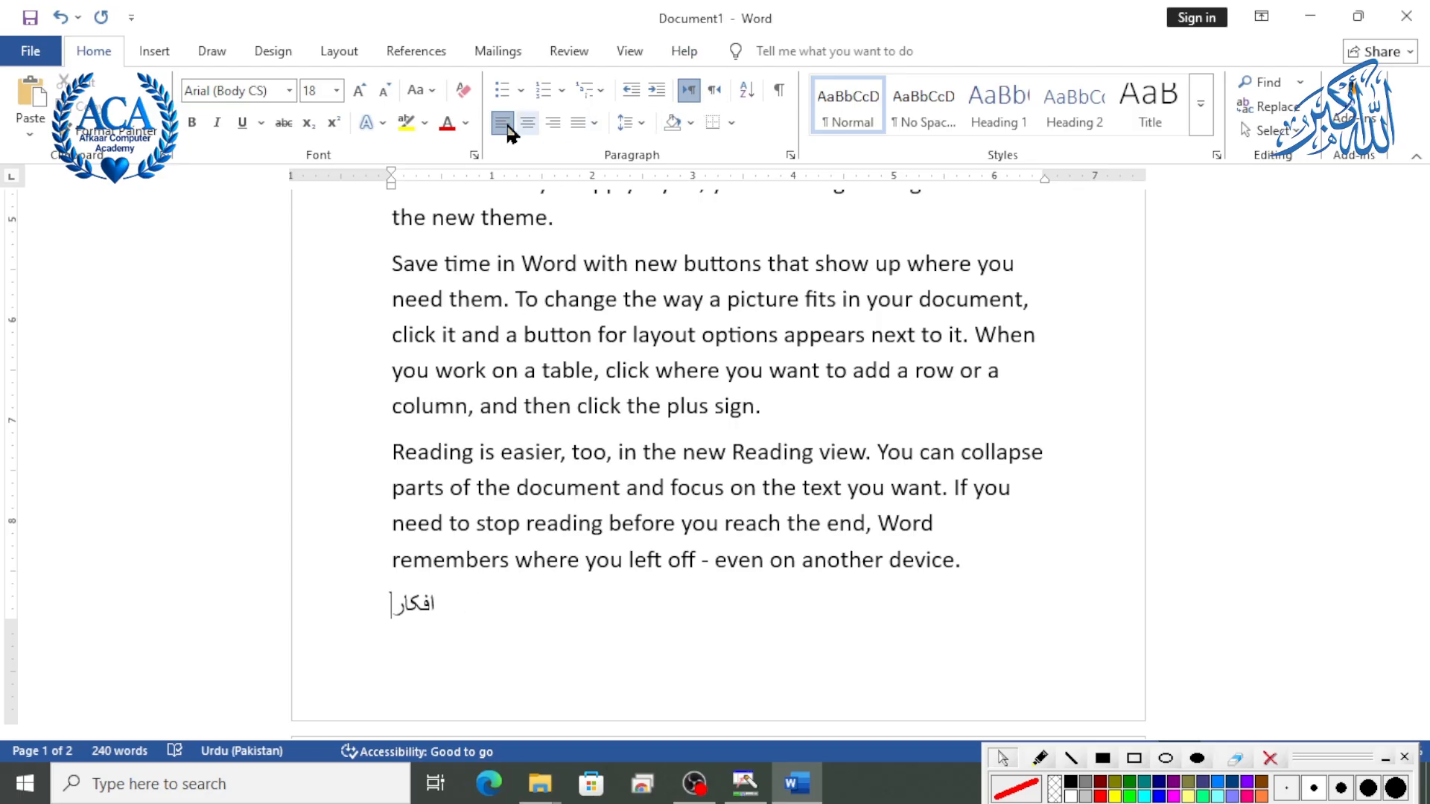
{"action": "left_click", "coordinate": [715, 90]}
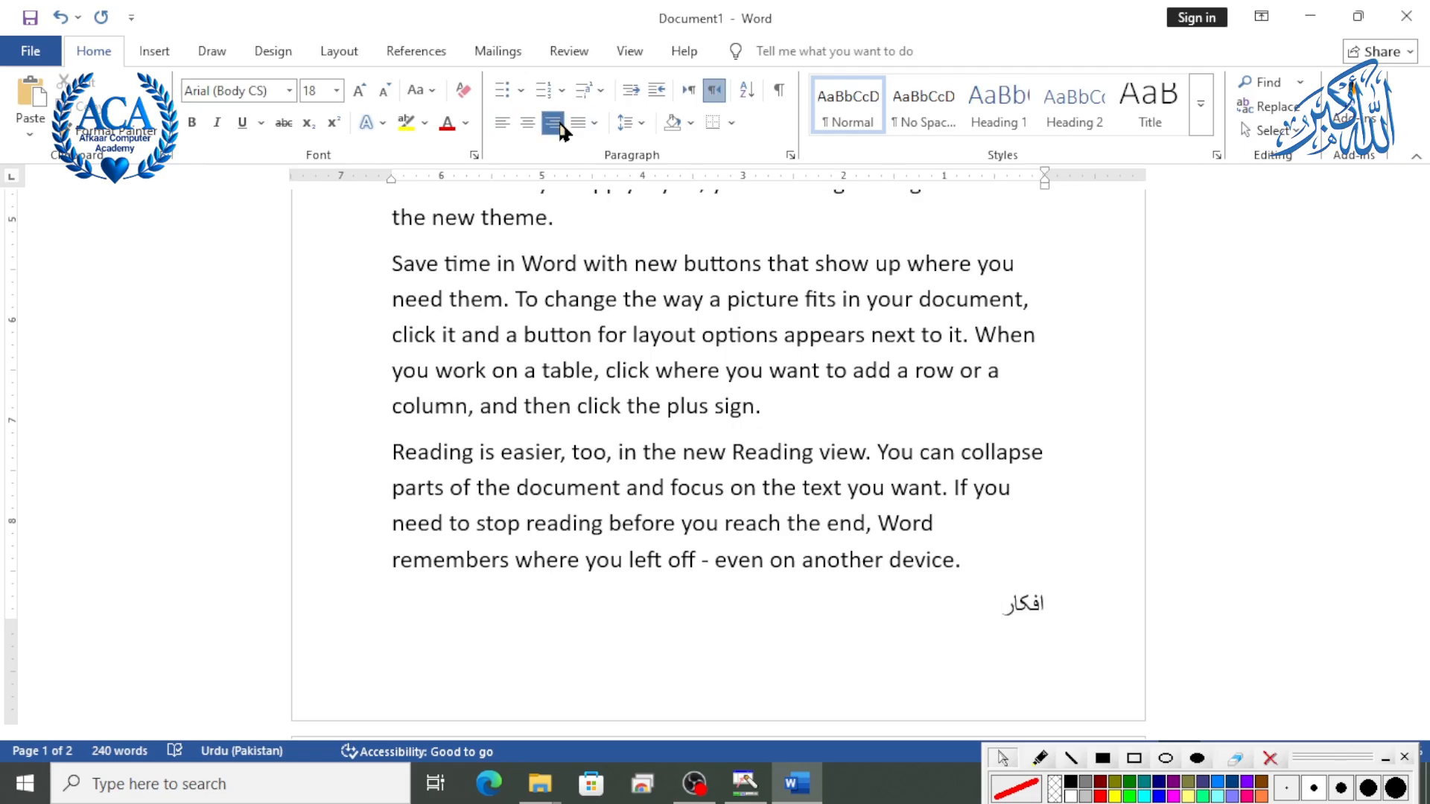
{"action": "left_click", "coordinate": [683, 96]}
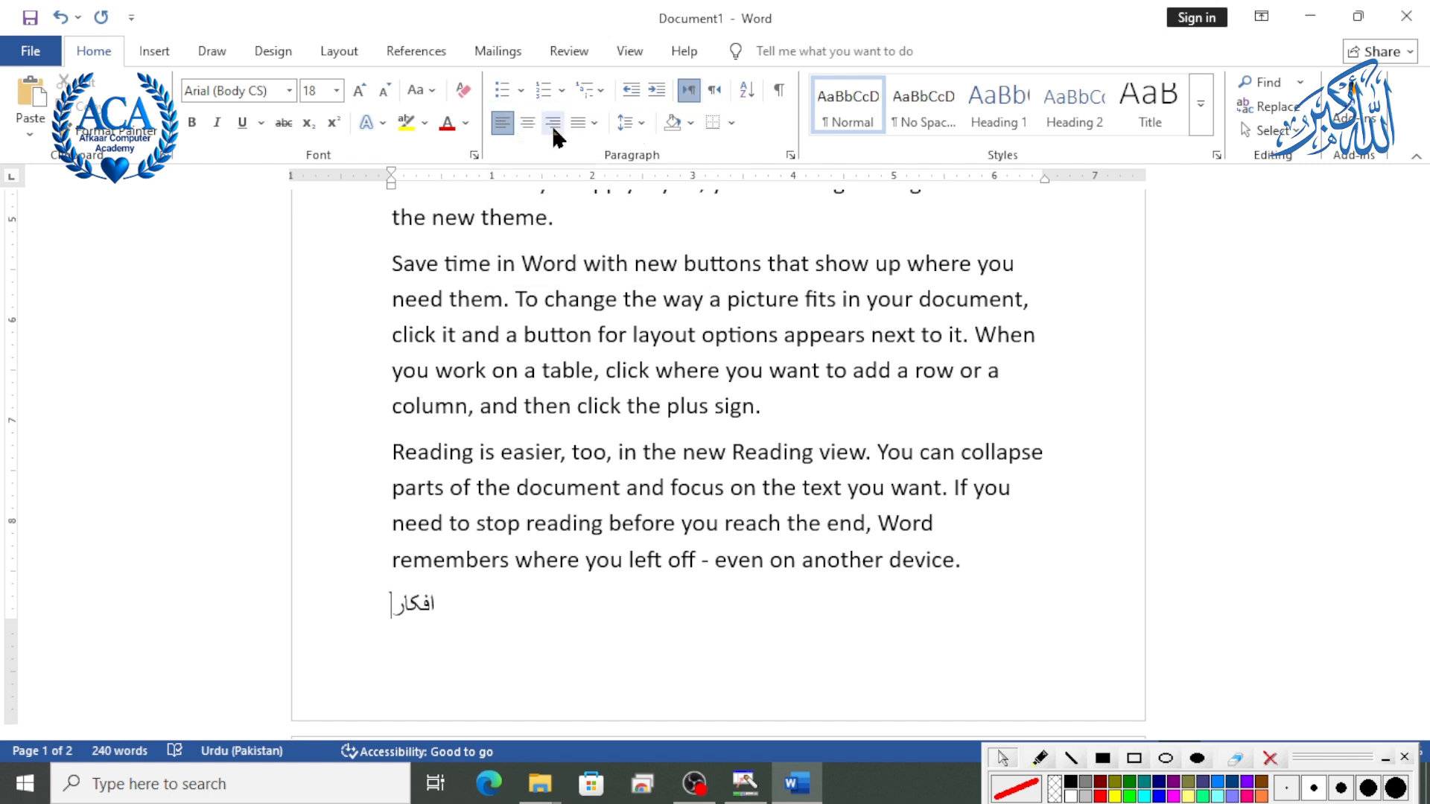
{"action": "left_click", "coordinate": [715, 90]}
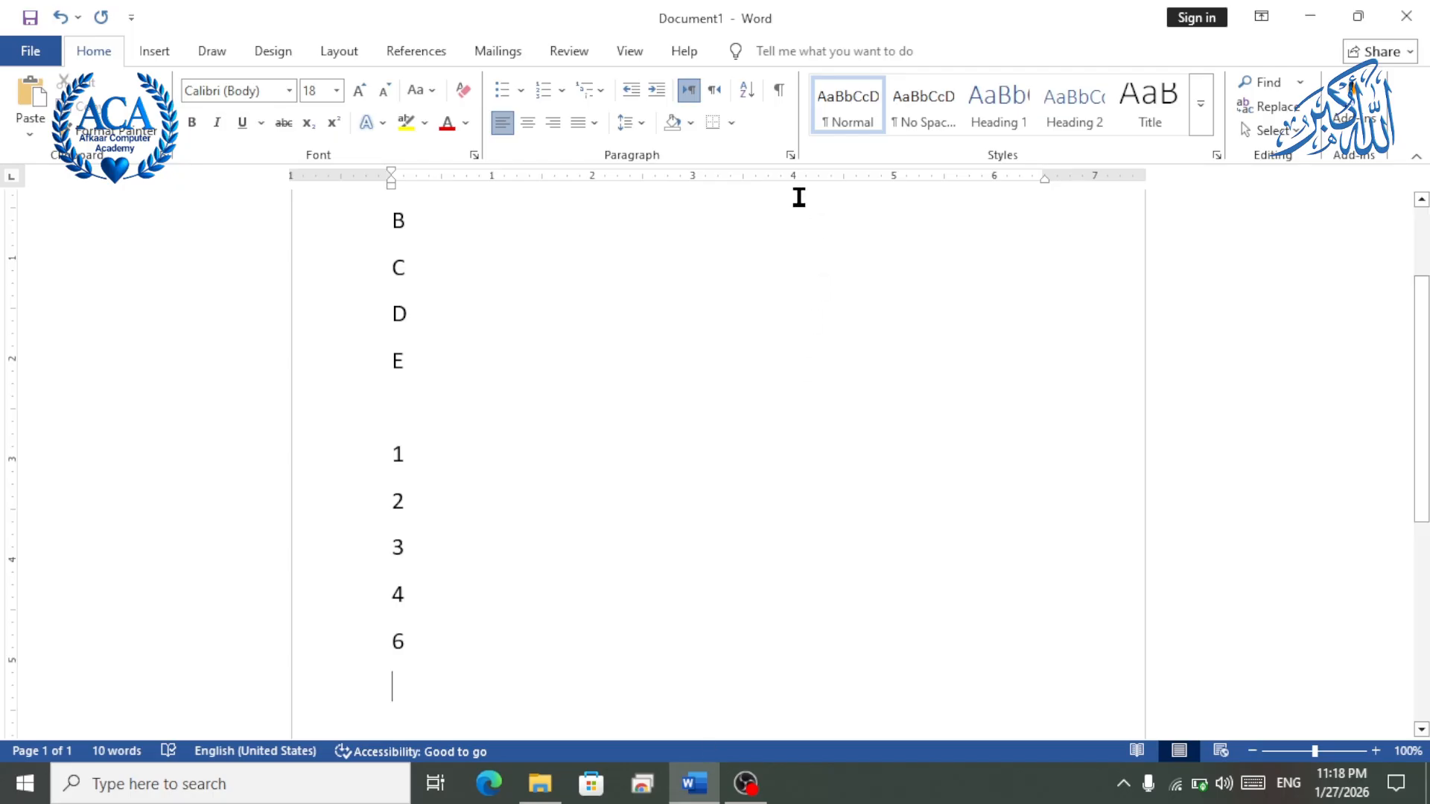
{"action": "left_click", "coordinate": [757, 94]}
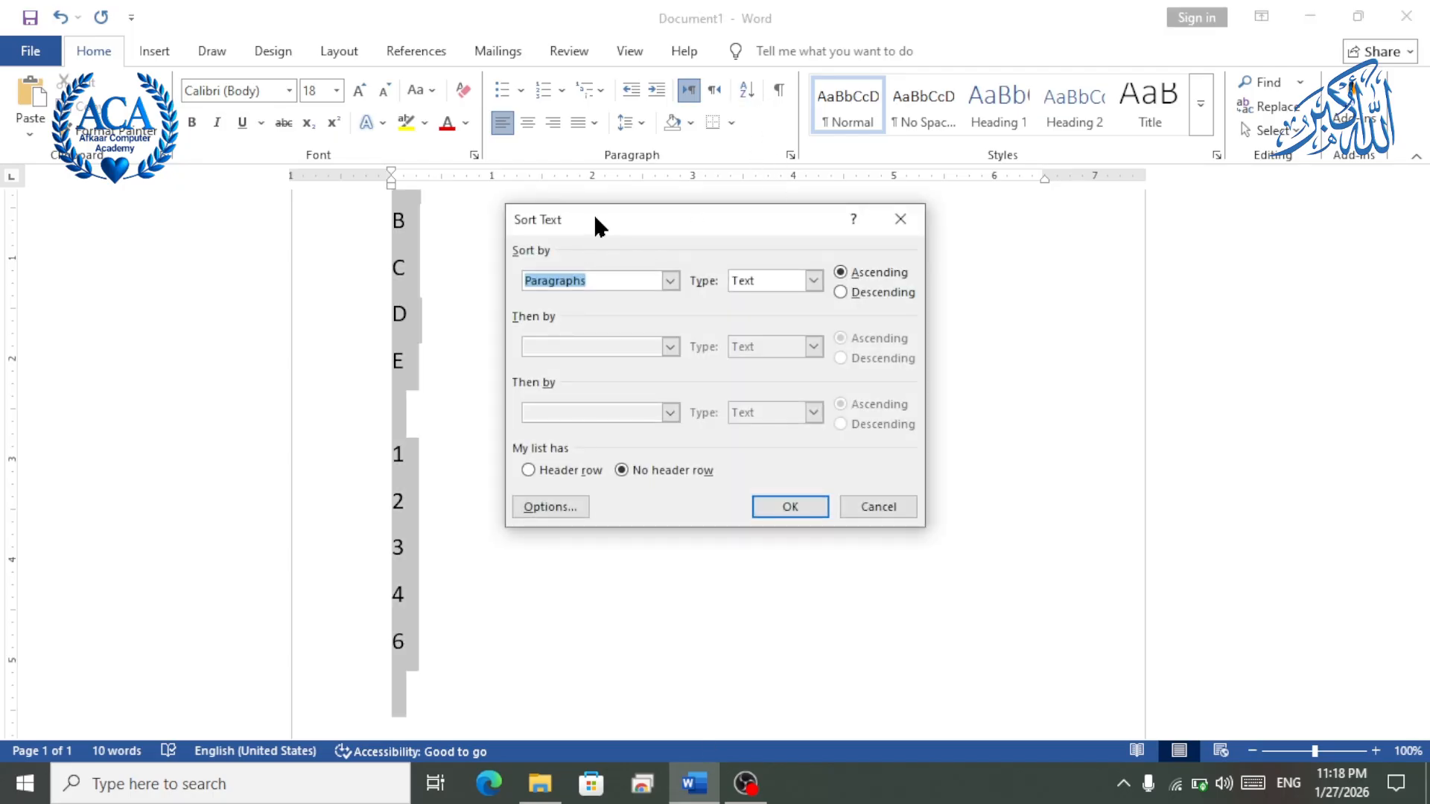
{"action": "left_click_drag", "start_coordinate": [596, 218], "coordinate": [834, 209]}
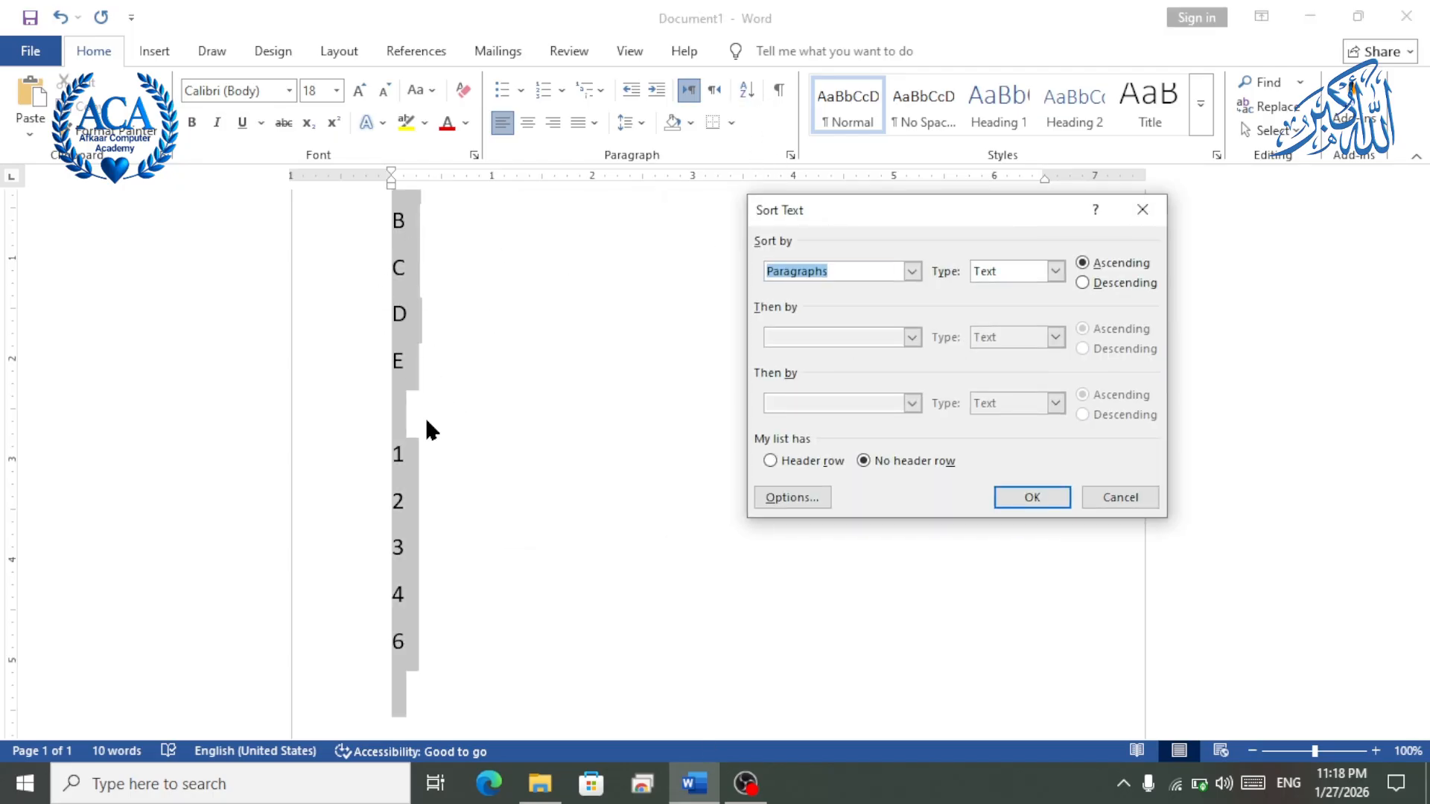
{"action": "left_click", "coordinate": [1112, 497]}
{"action": "left_click", "coordinate": [734, 520]}
{"action": "scroll", "coordinate": [418, 278], "scroll_direction": "up", "scroll_amount": 3}
{"action": "left_click_drag", "start_coordinate": [424, 313], "coordinate": [402, 527]}
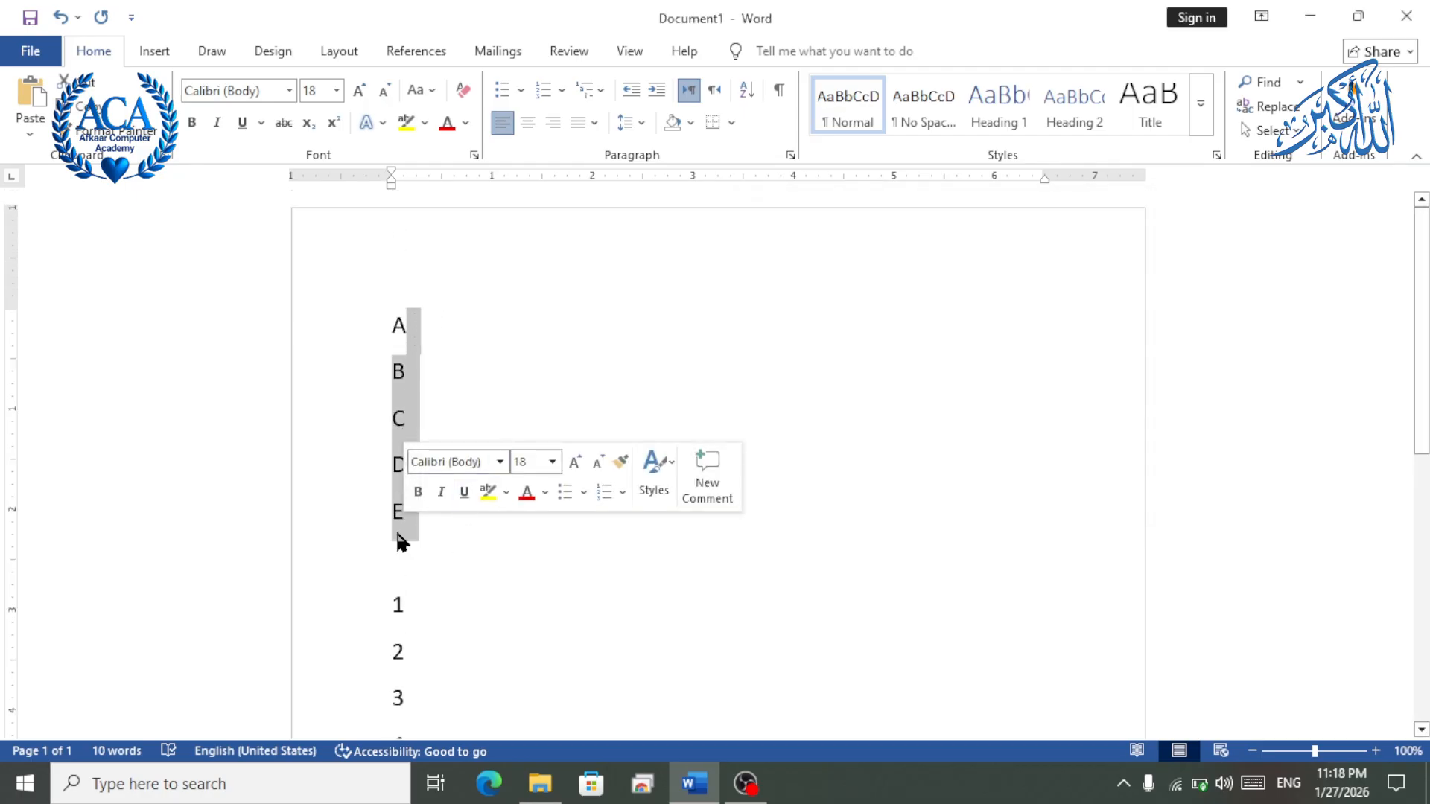
{"action": "left_click", "coordinate": [437, 549]}
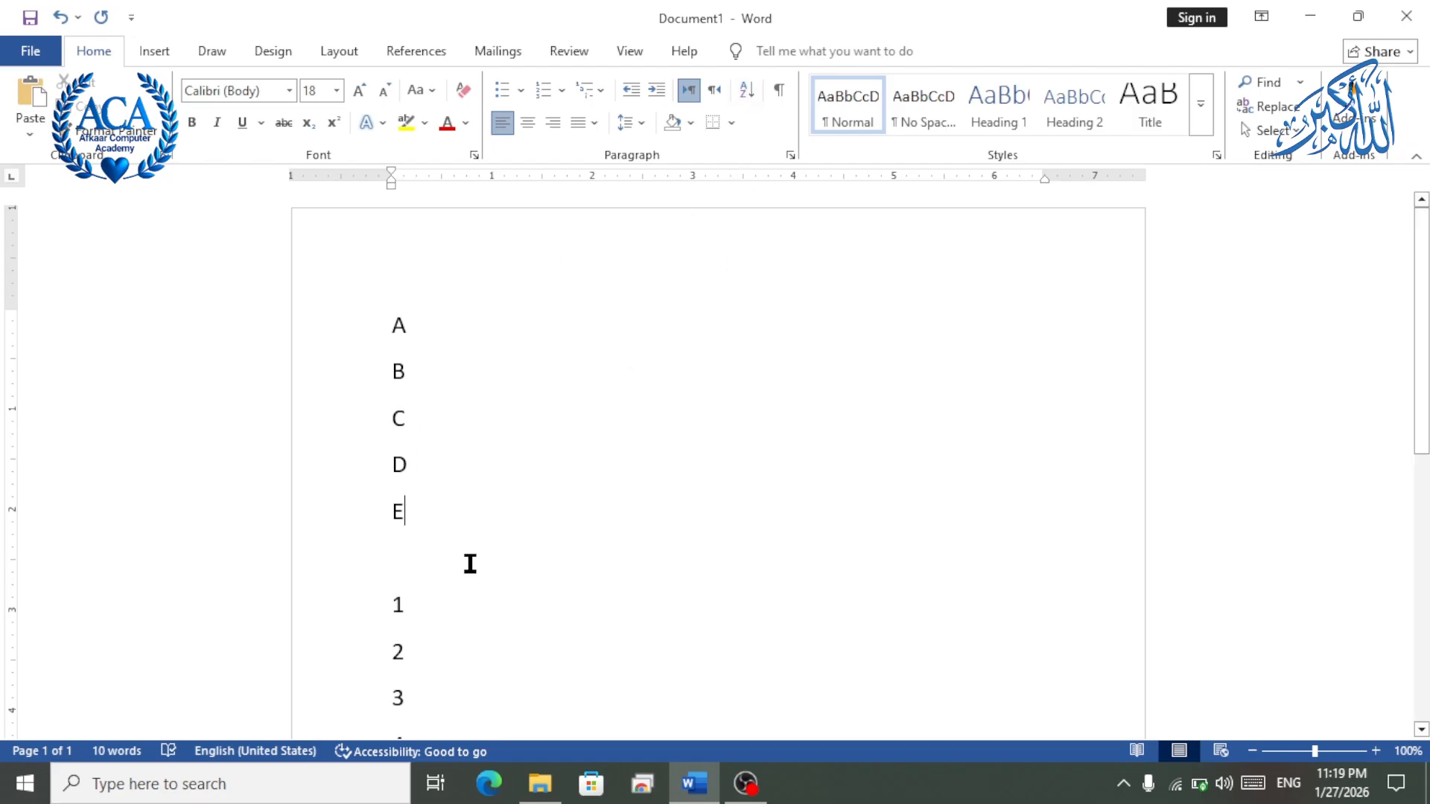
Change the last entry of the number list to 5.
{"action": "scroll", "coordinate": [470, 563], "scroll_direction": "down", "scroll_amount": 3}
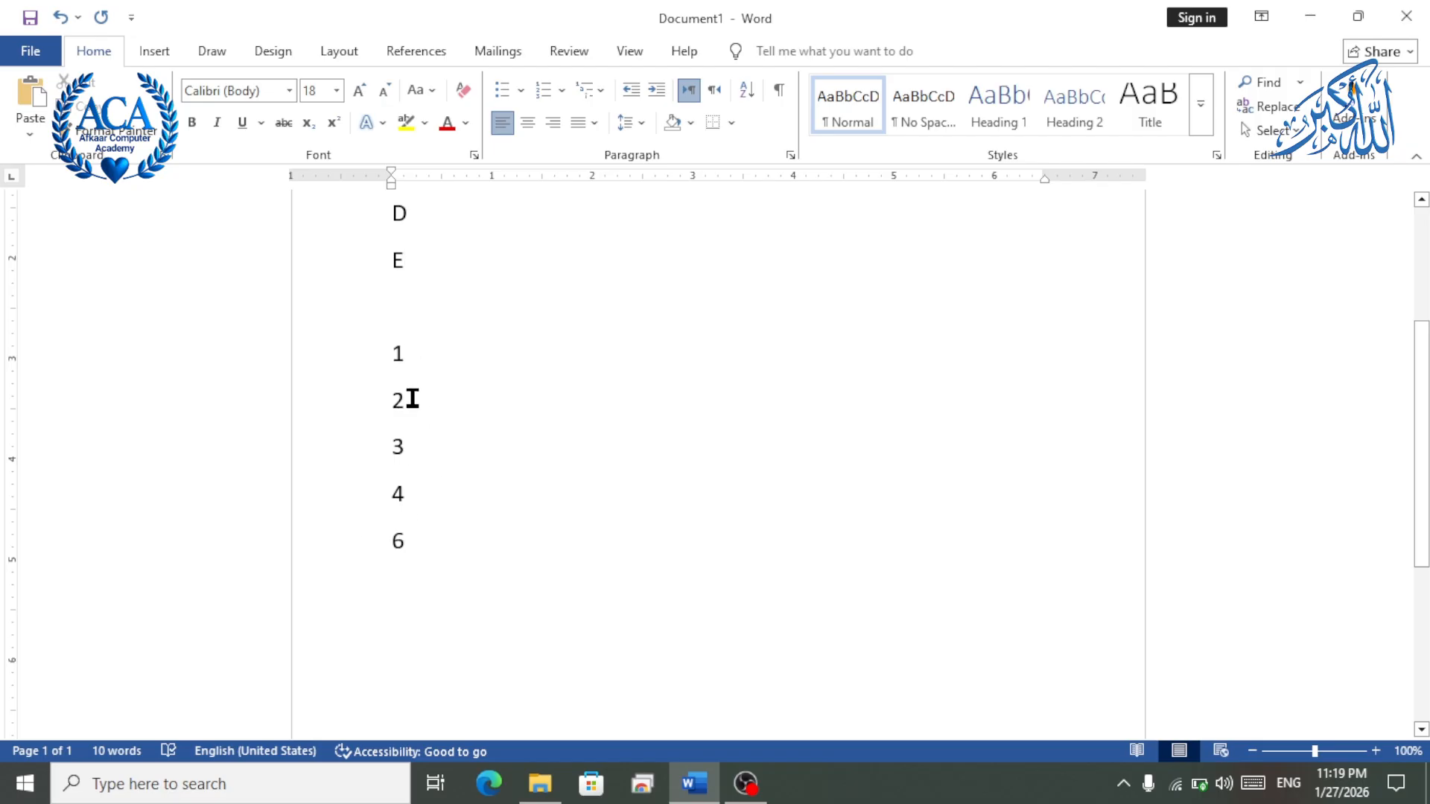
{"action": "left_click", "coordinate": [412, 541]}
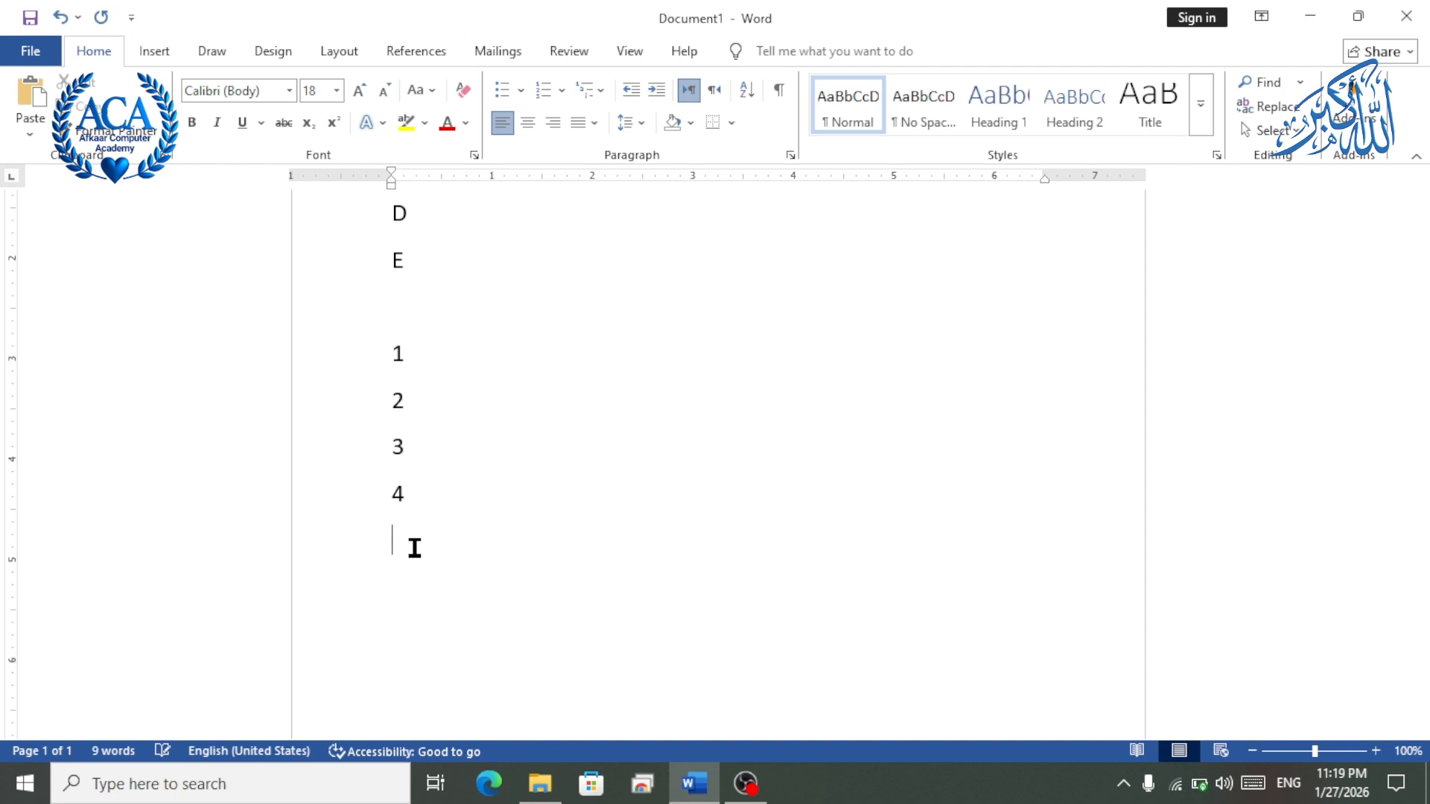
{"action": "type", "text": "5"}
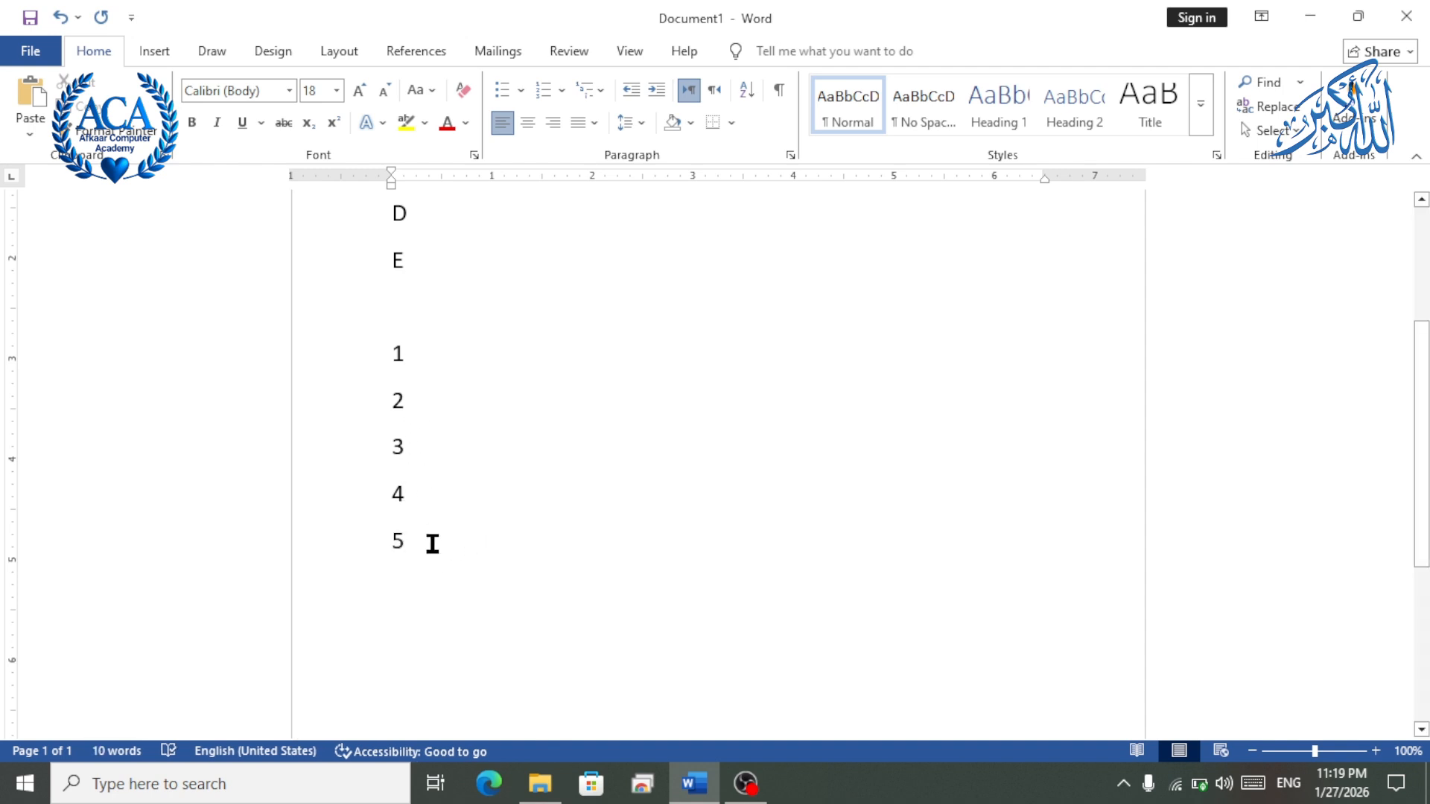
{"action": "scroll", "coordinate": [433, 544], "scroll_direction": "up", "scroll_amount": 2}
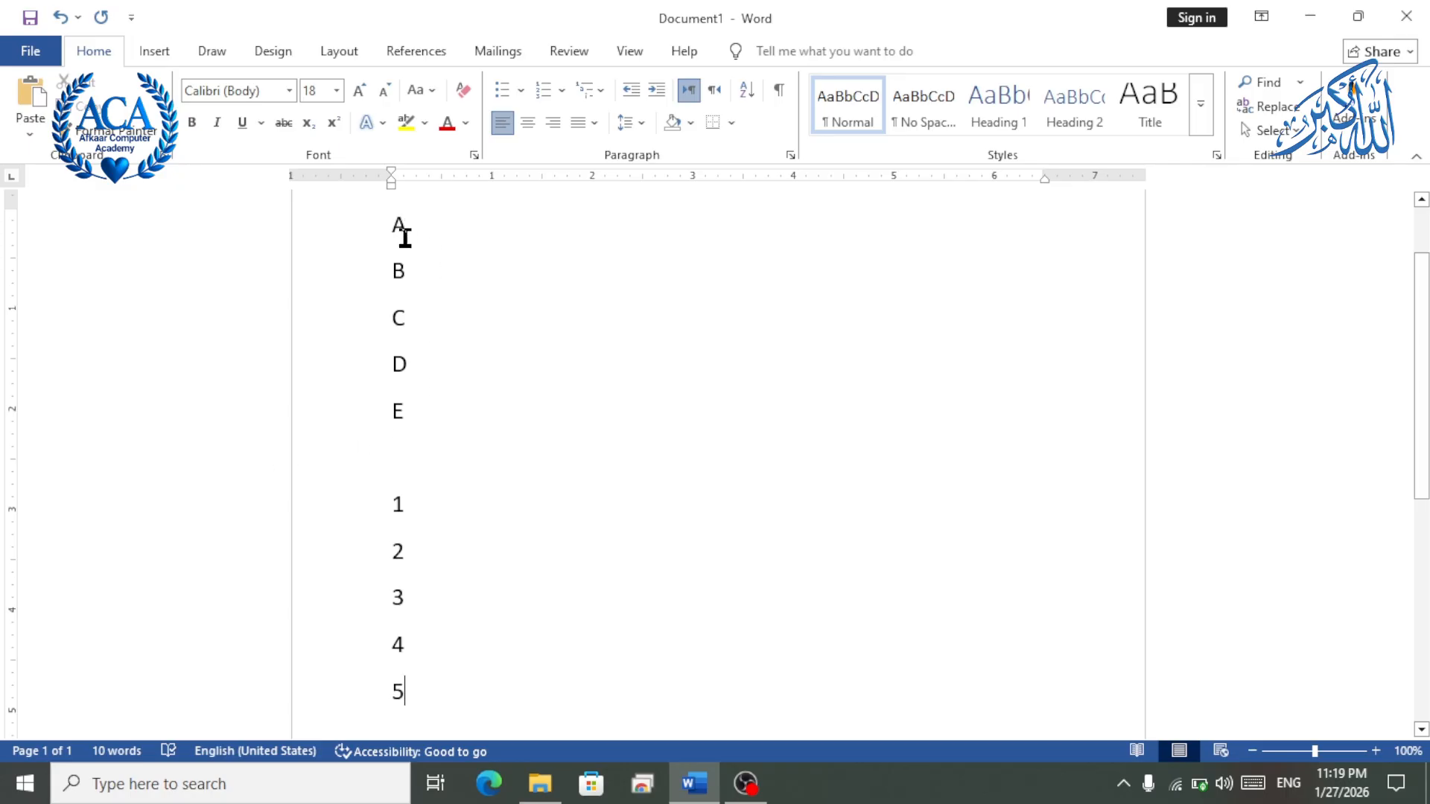
{"action": "left_click_drag", "start_coordinate": [405, 239], "coordinate": [387, 415]}
{"action": "left_click", "coordinate": [419, 462]}
{"action": "left_click_drag", "start_coordinate": [421, 503], "coordinate": [379, 718]}
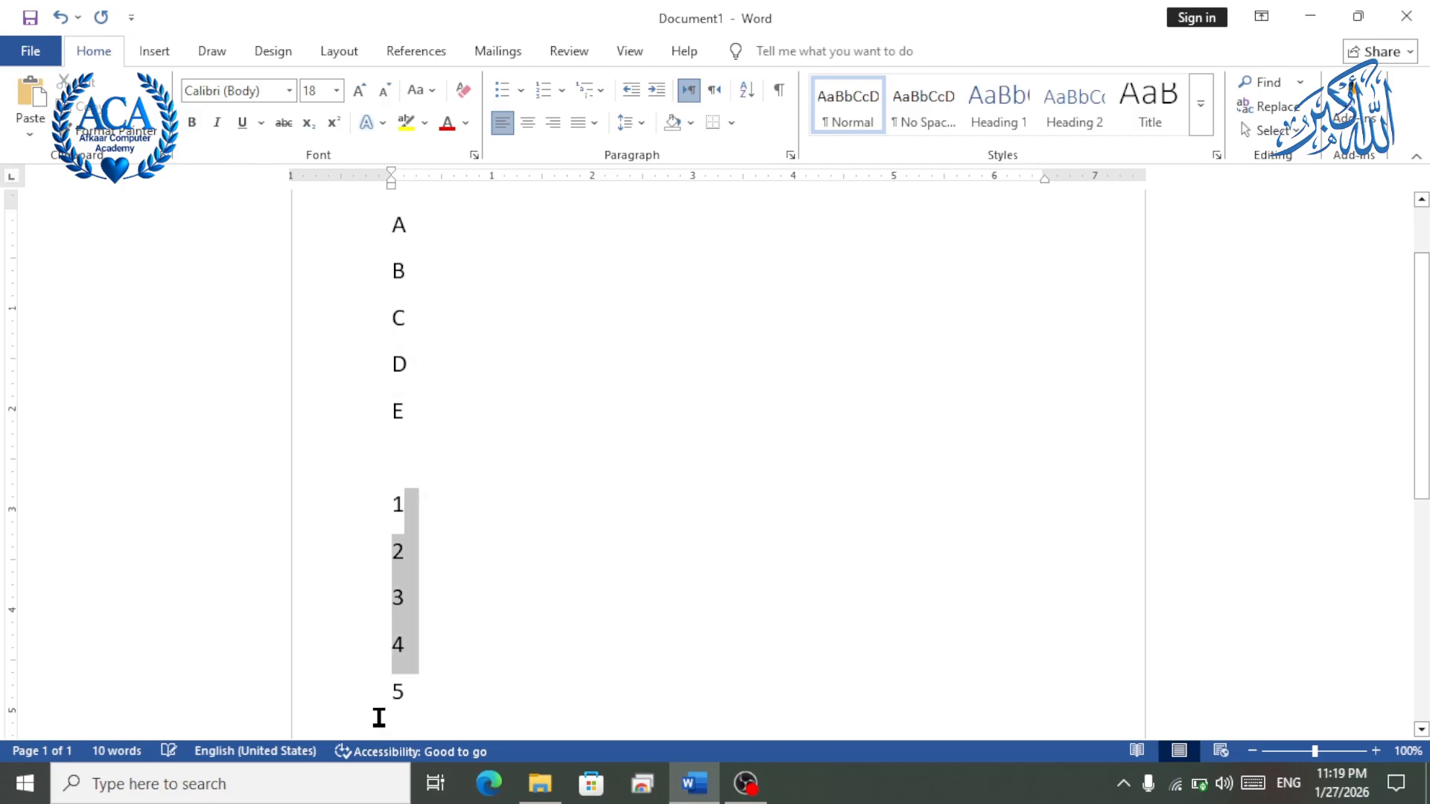
Select the letters A to E and set up a text sort by Paragraphs with the type Text.
{"action": "left_click_drag", "start_coordinate": [406, 227], "coordinate": [369, 445]}
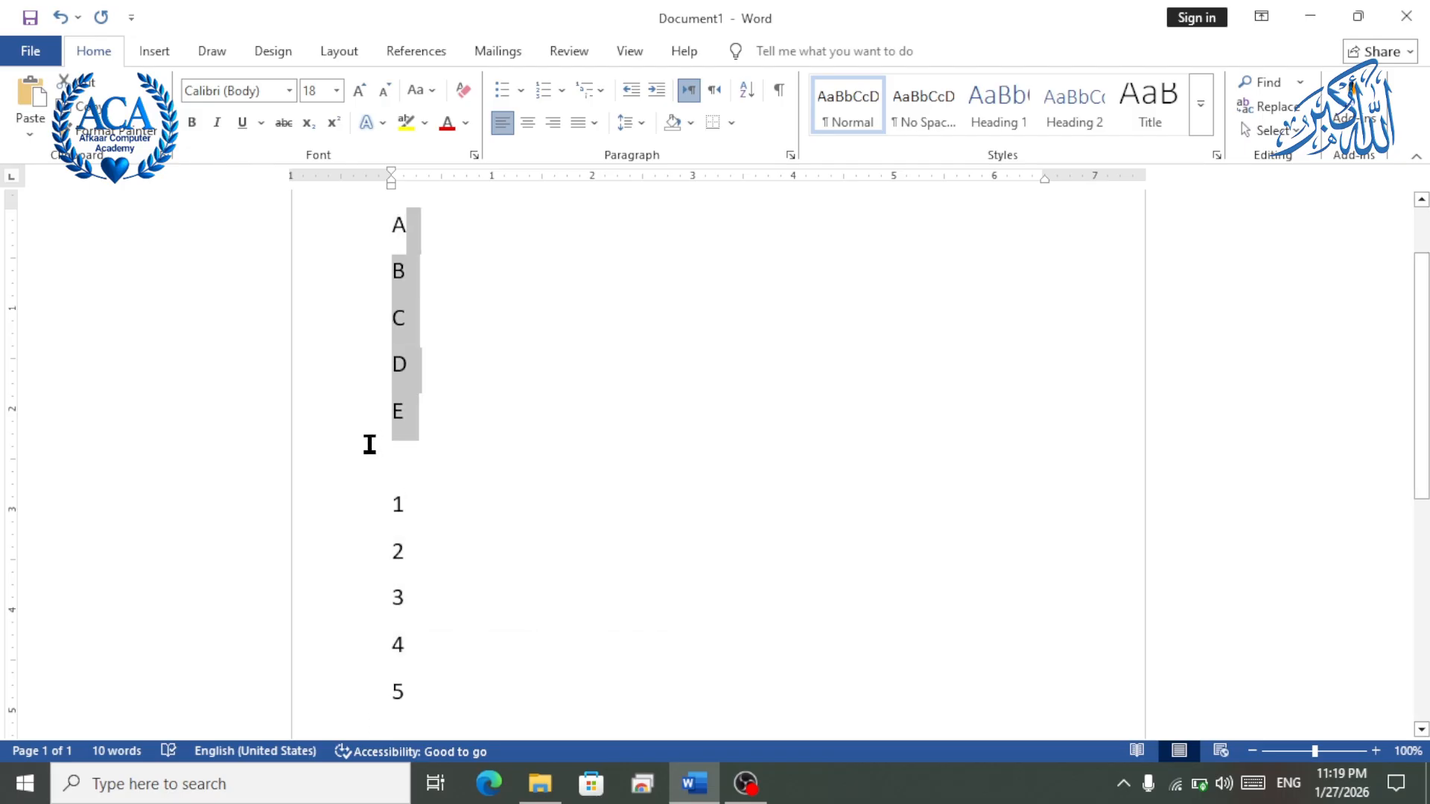
{"action": "left_click", "coordinate": [747, 90]}
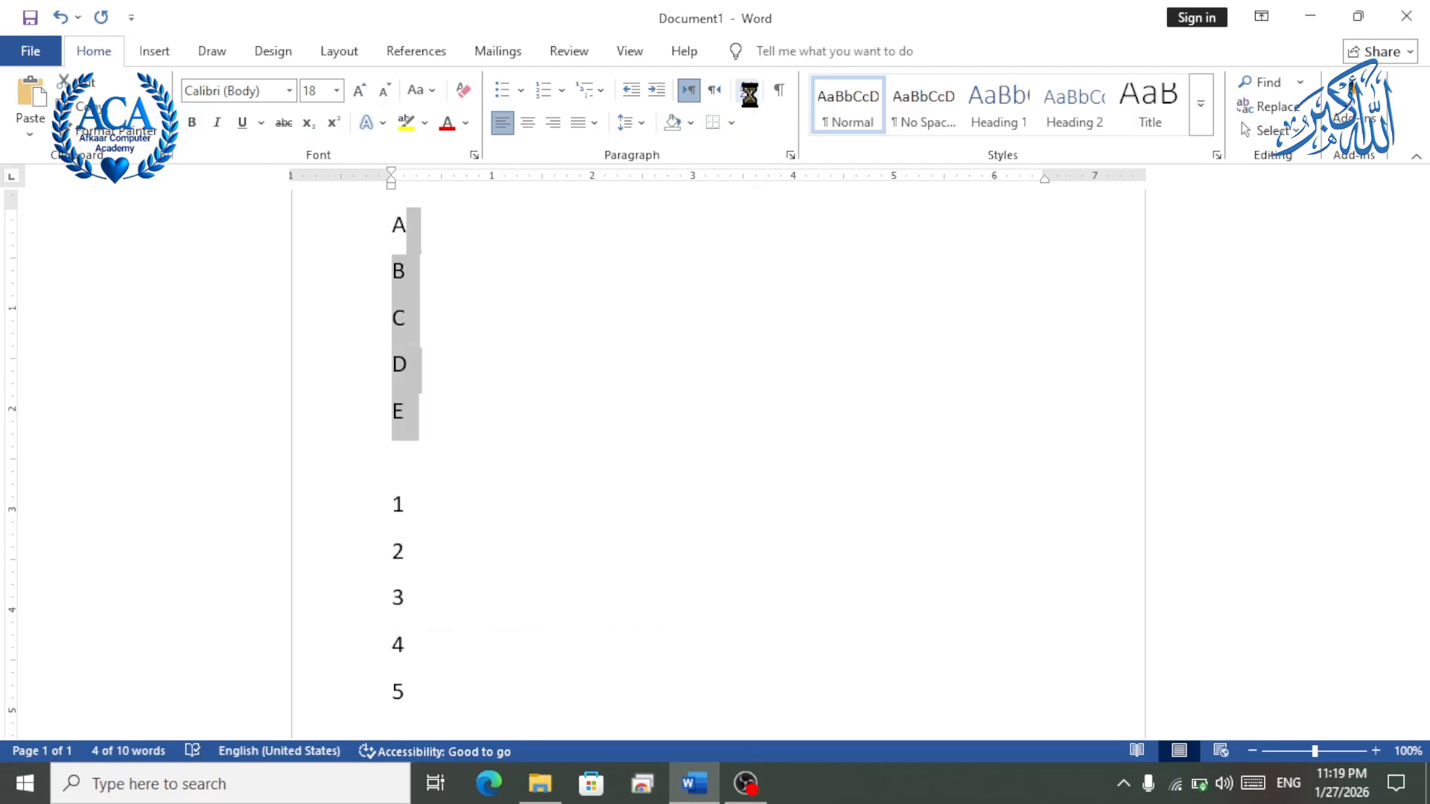
{"action": "left_click", "coordinate": [914, 274]}
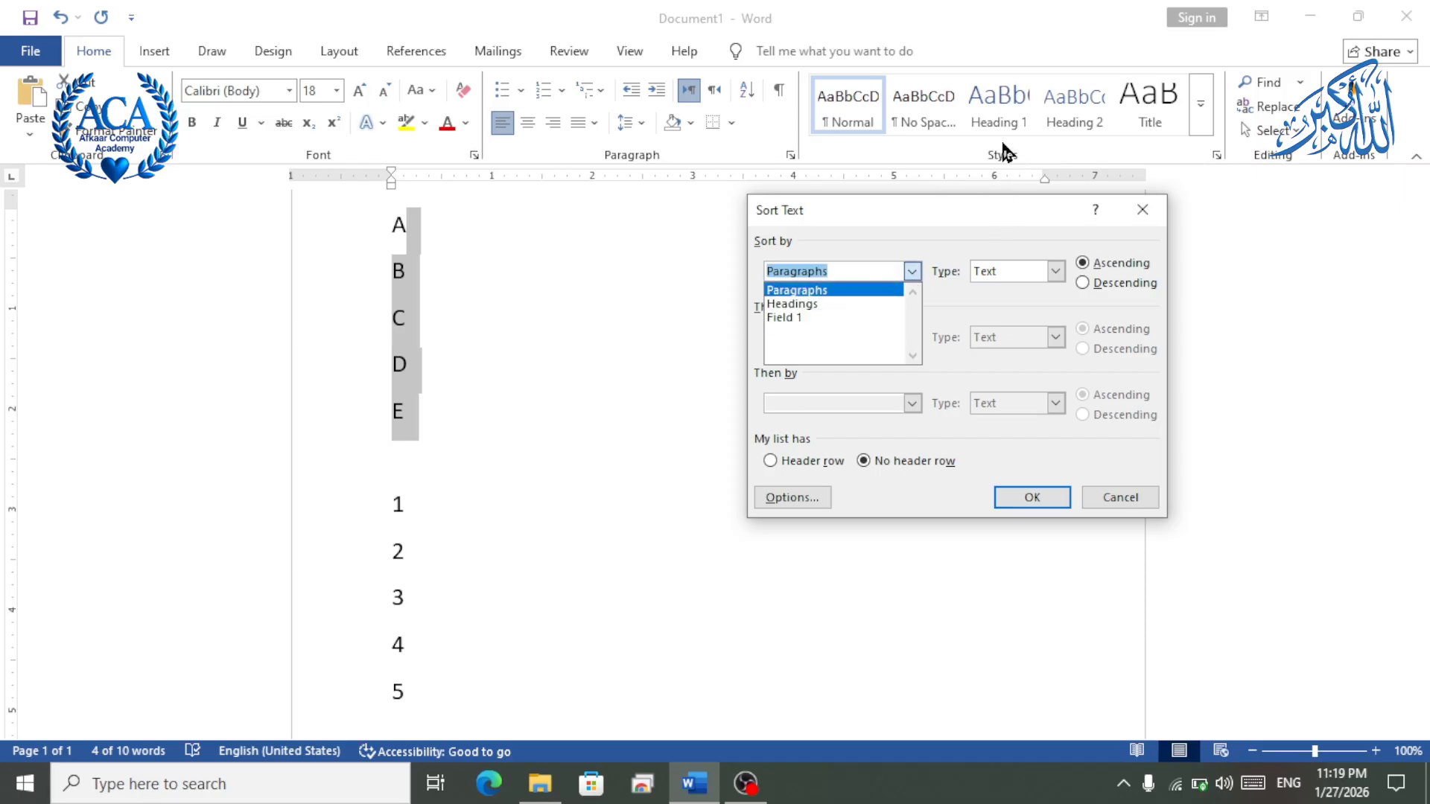
{"action": "left_click", "coordinate": [913, 272]}
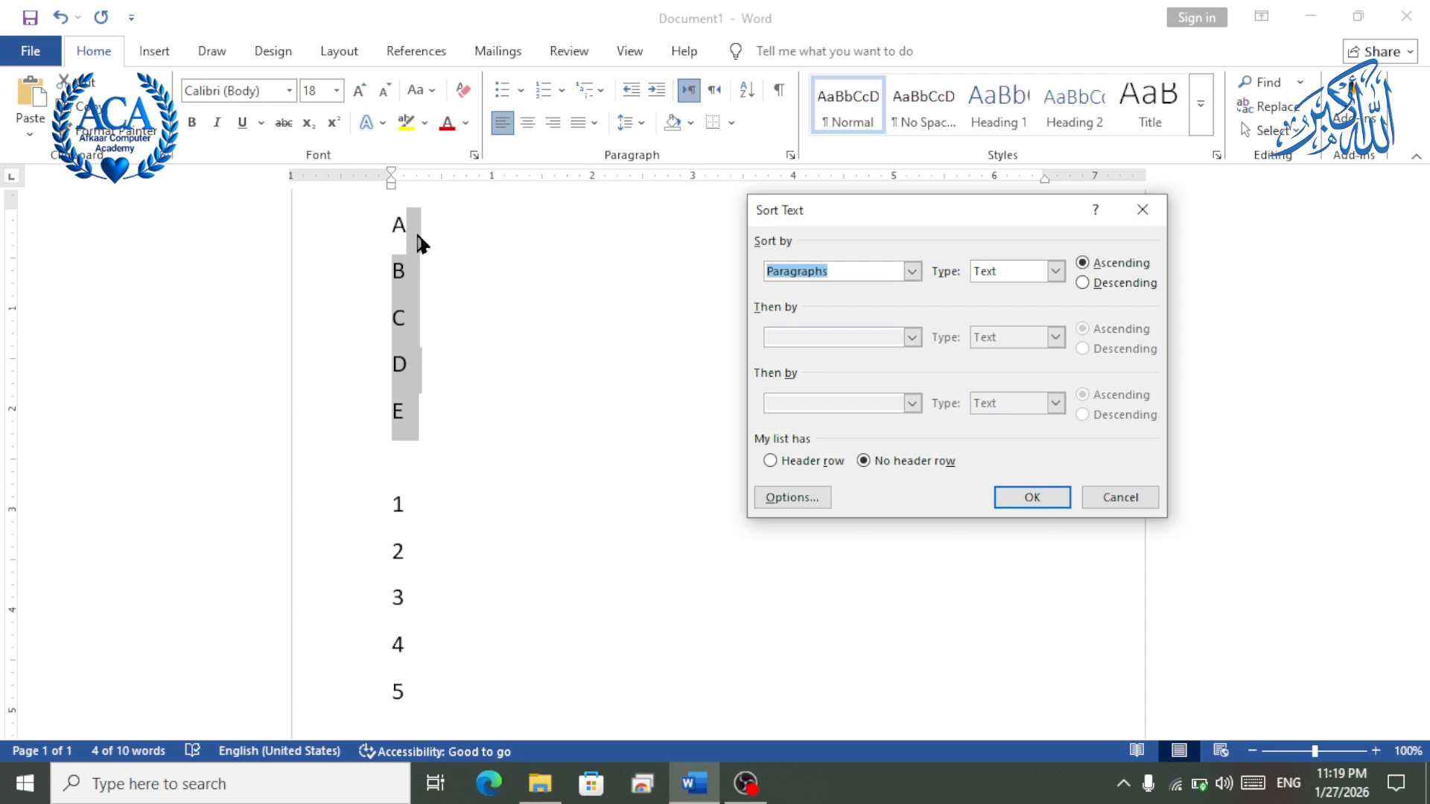
{"action": "left_click", "coordinate": [914, 275]}
{"action": "left_click", "coordinate": [834, 292]}
{"action": "left_click", "coordinate": [1055, 271]}
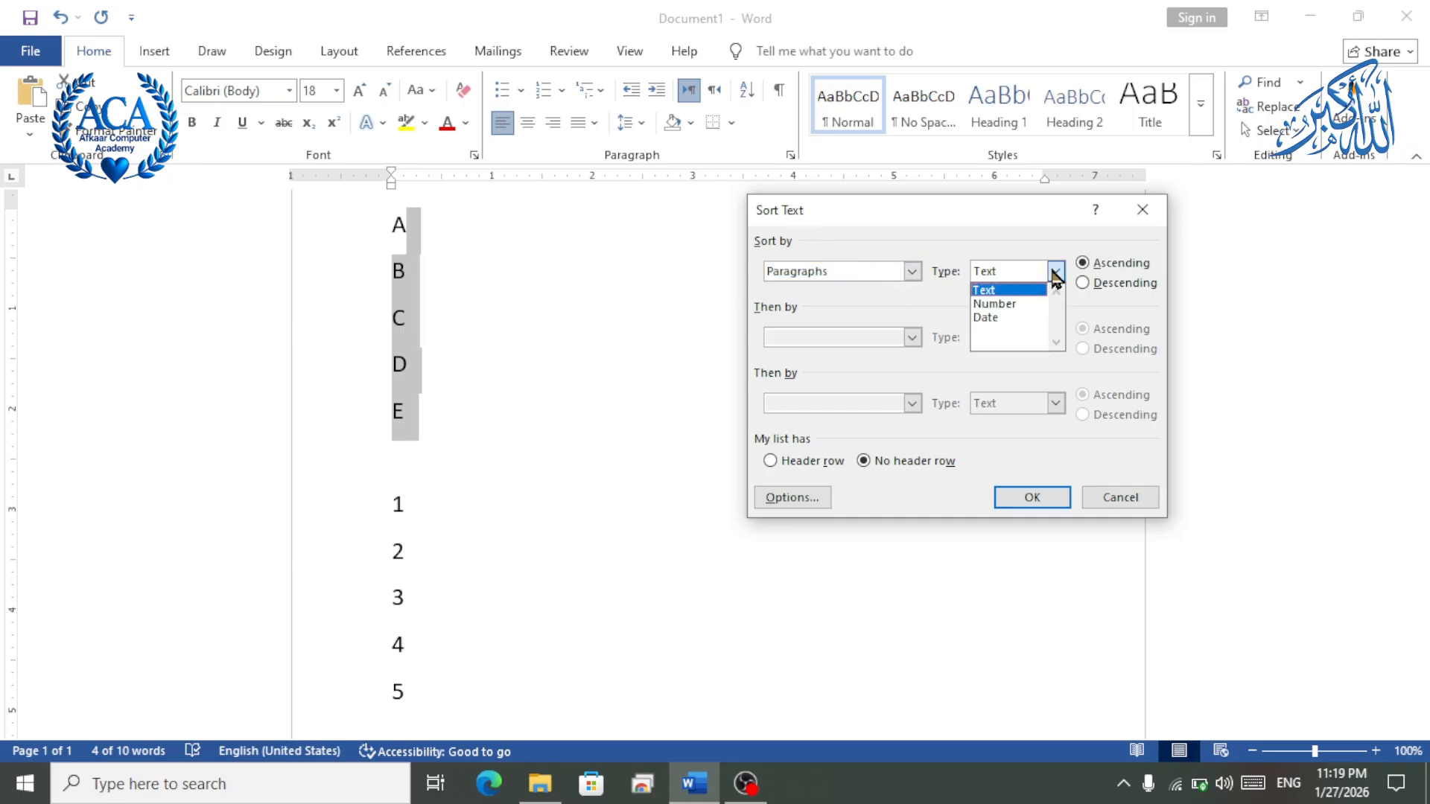
{"action": "left_click", "coordinate": [1007, 292]}
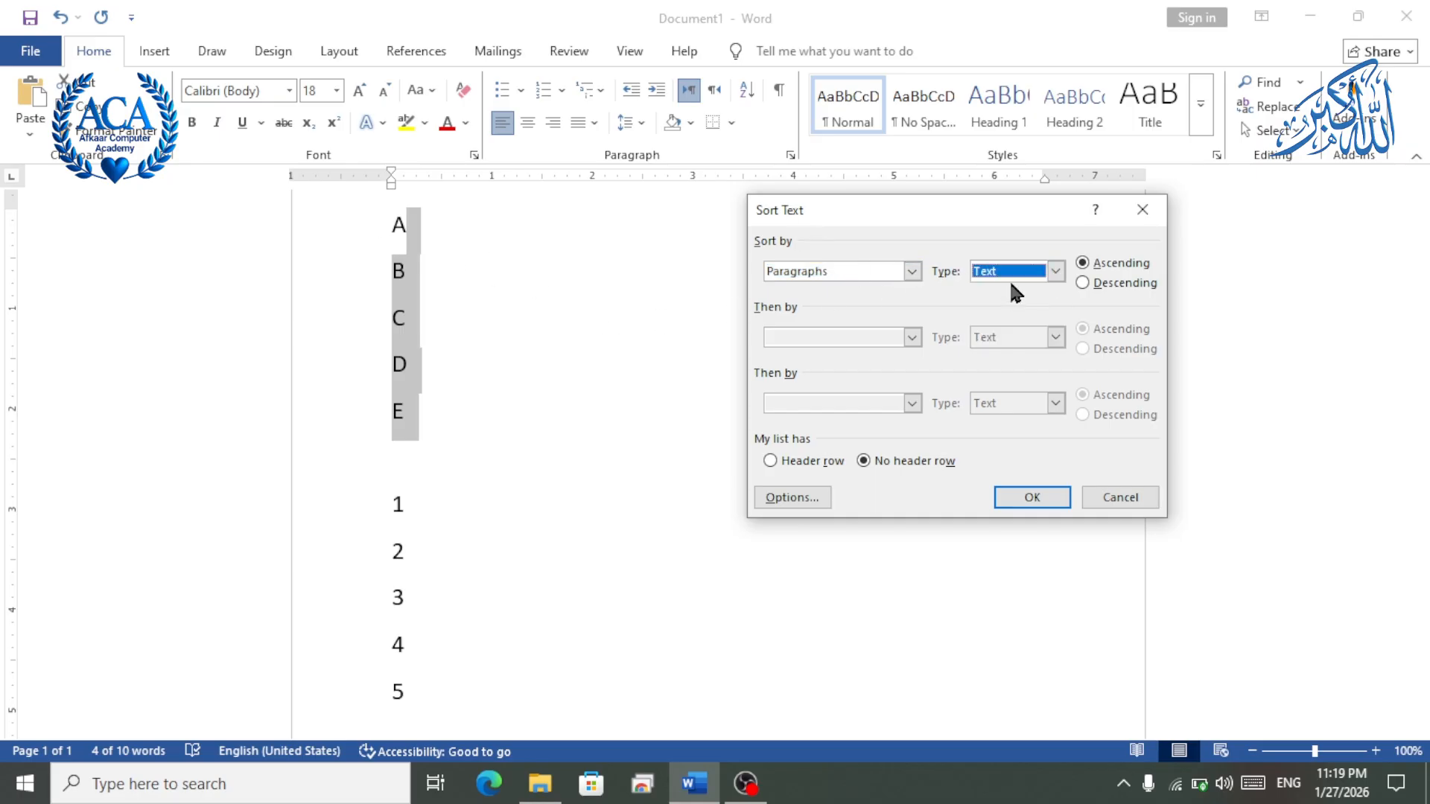
Sort the selected letter list in descending order, keeping Text as the sort type.
{"action": "left_click", "coordinate": [1056, 274]}
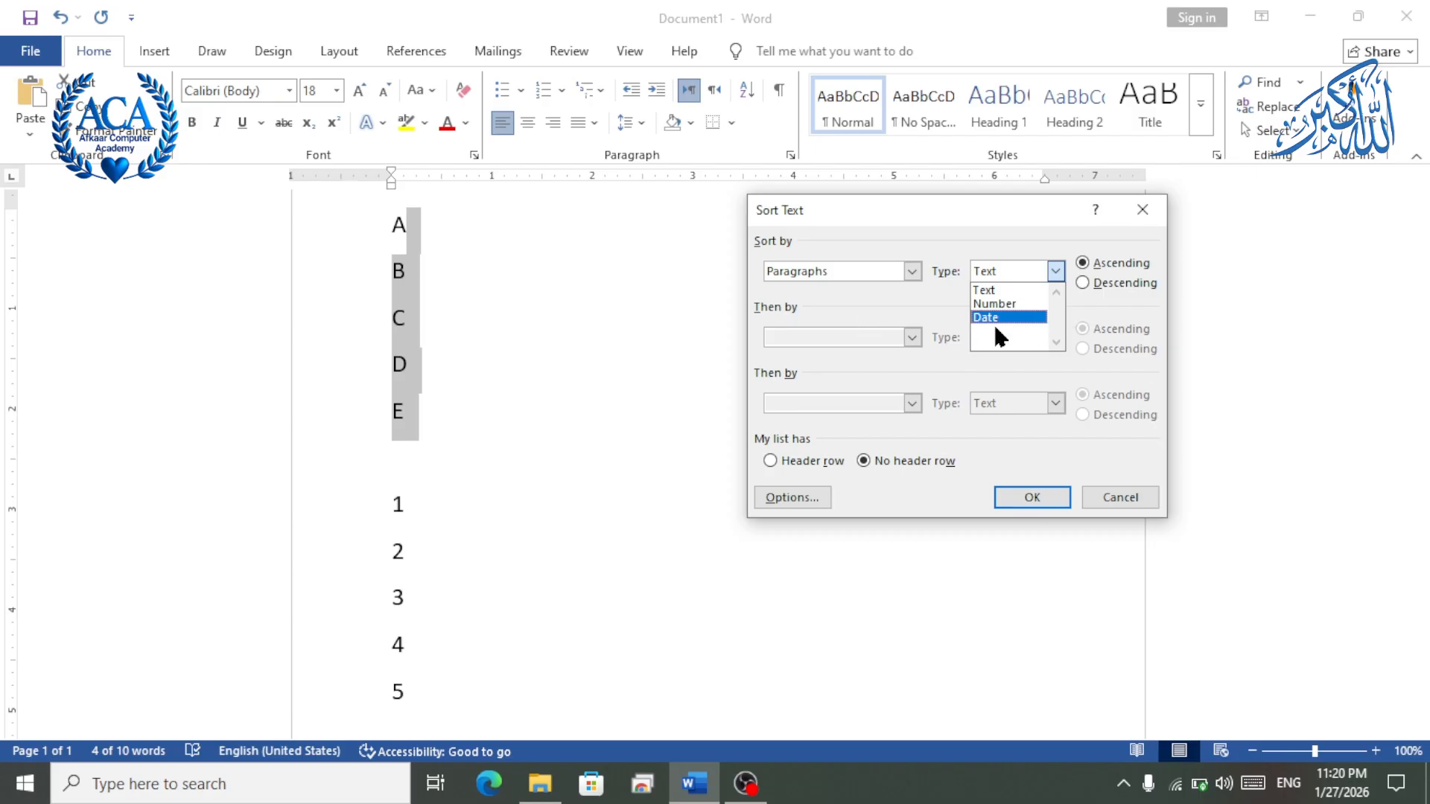
{"action": "left_click", "coordinate": [1074, 275]}
{"action": "left_click", "coordinate": [1095, 282]}
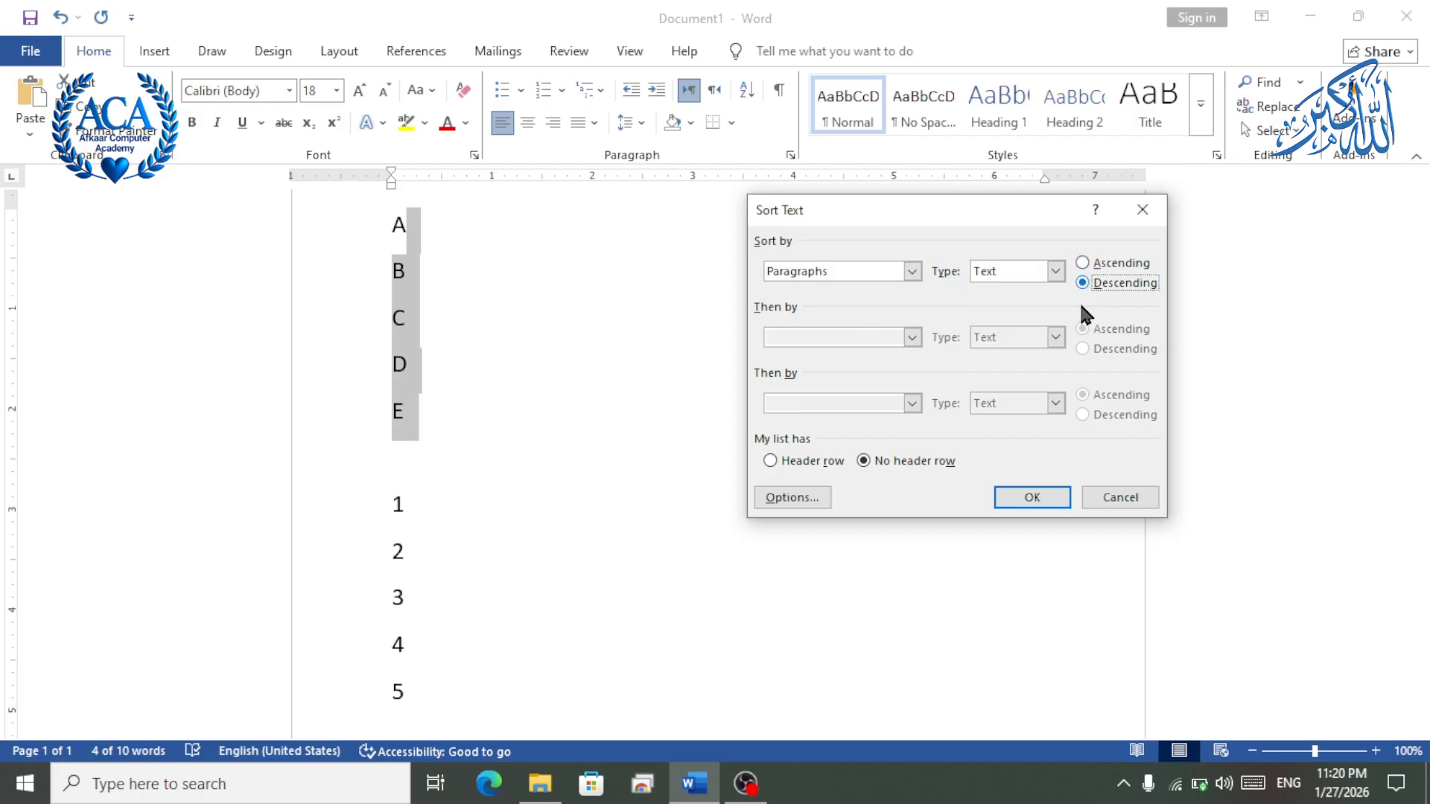
{"action": "left_click", "coordinate": [1046, 497]}
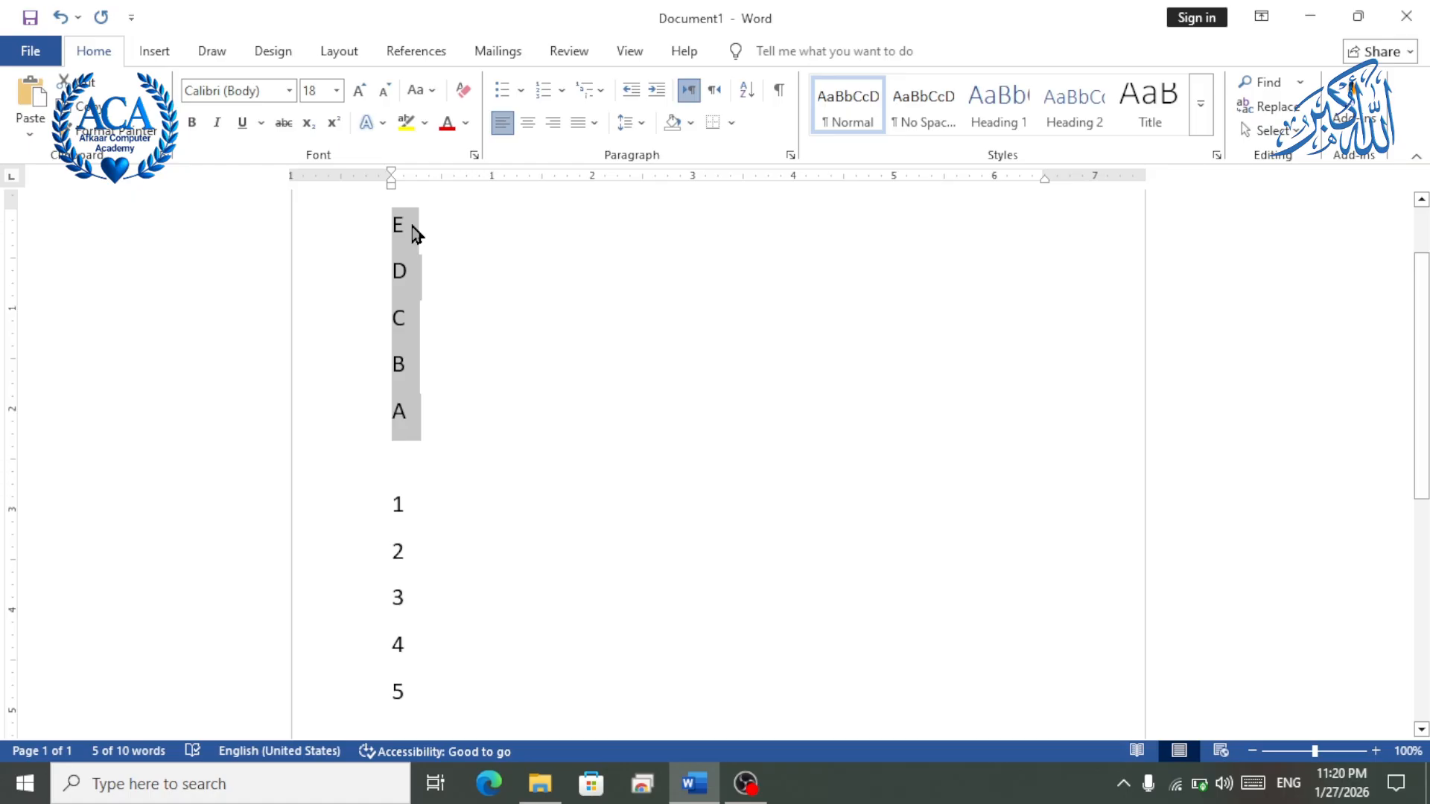
Sort the selected letter list again in ascending order.
{"action": "left_click", "coordinate": [747, 90]}
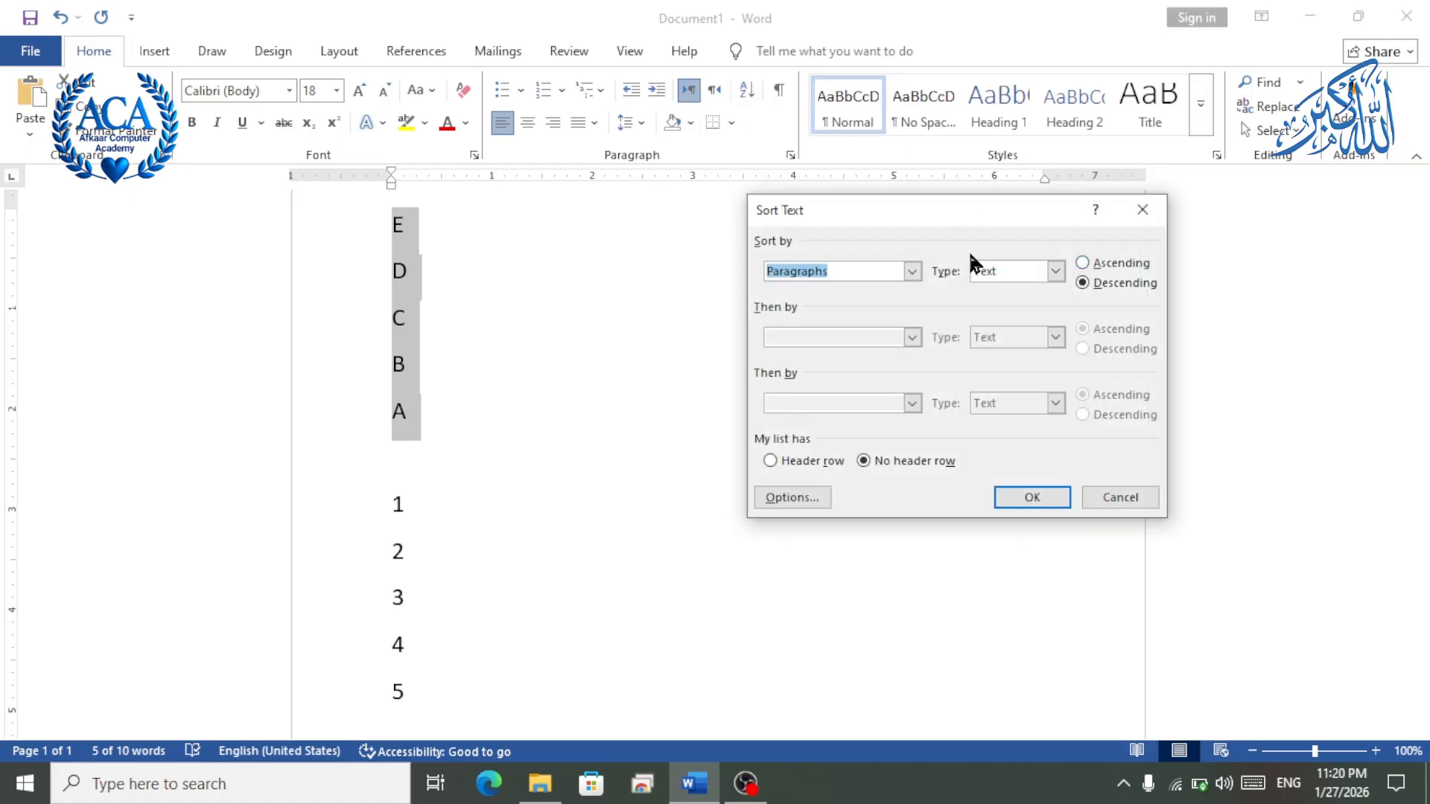
{"action": "left_click", "coordinate": [1084, 265]}
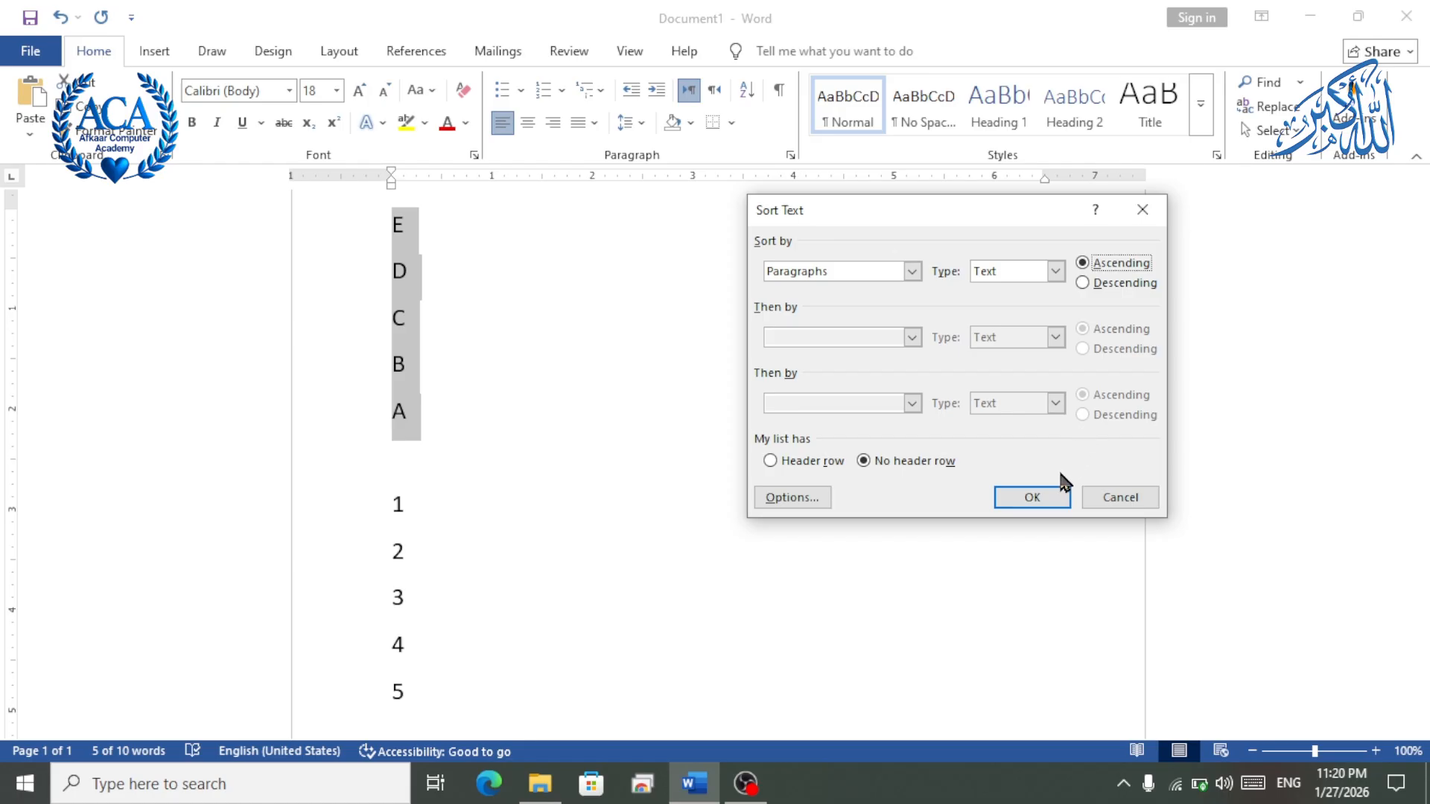
{"action": "left_click", "coordinate": [1053, 496]}
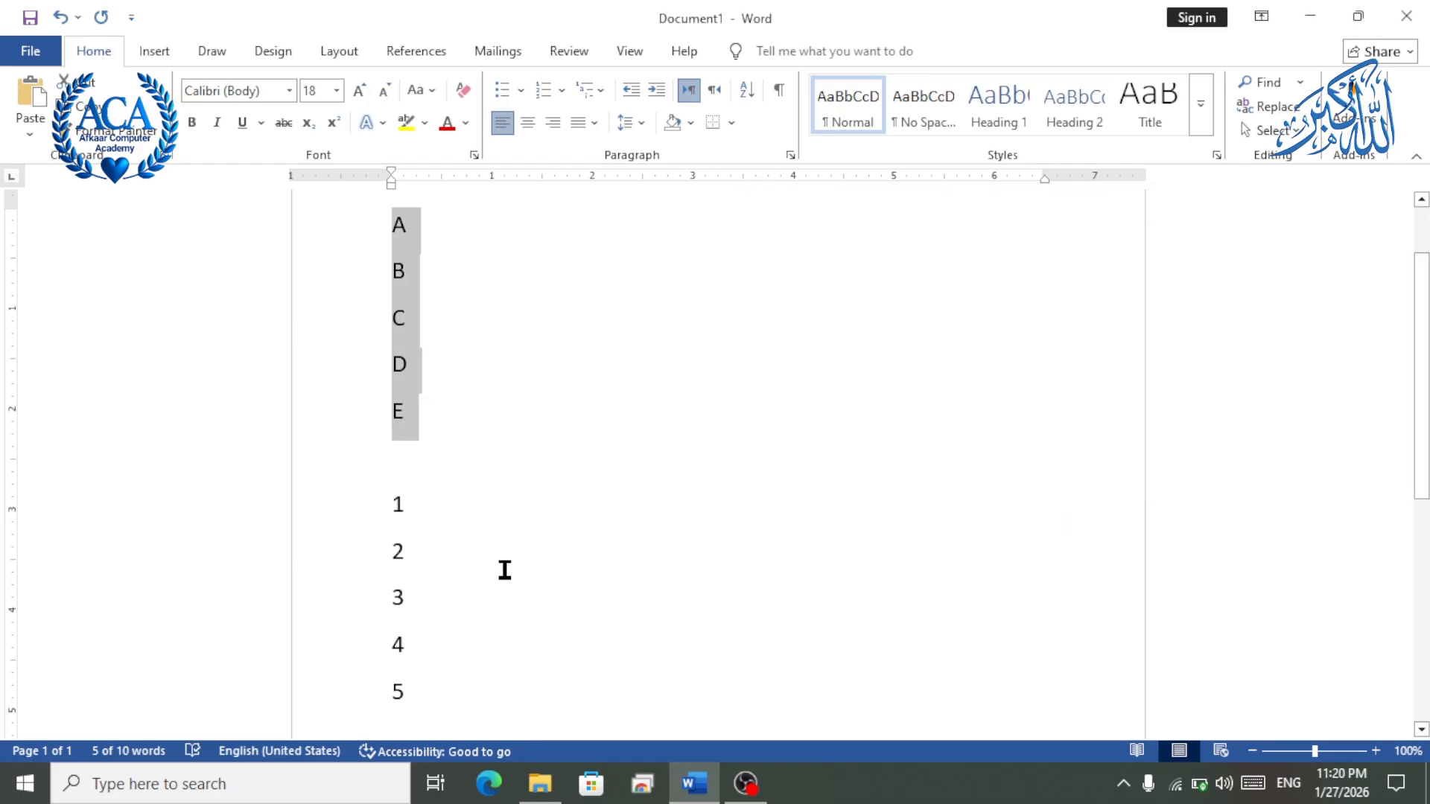
Sort the number list 1 to 5 in descending order by Paragraphs, using the type Number.
{"action": "scroll", "coordinate": [499, 639], "scroll_direction": "down", "scroll_amount": 2}
{"action": "left_click", "coordinate": [911, 274]}
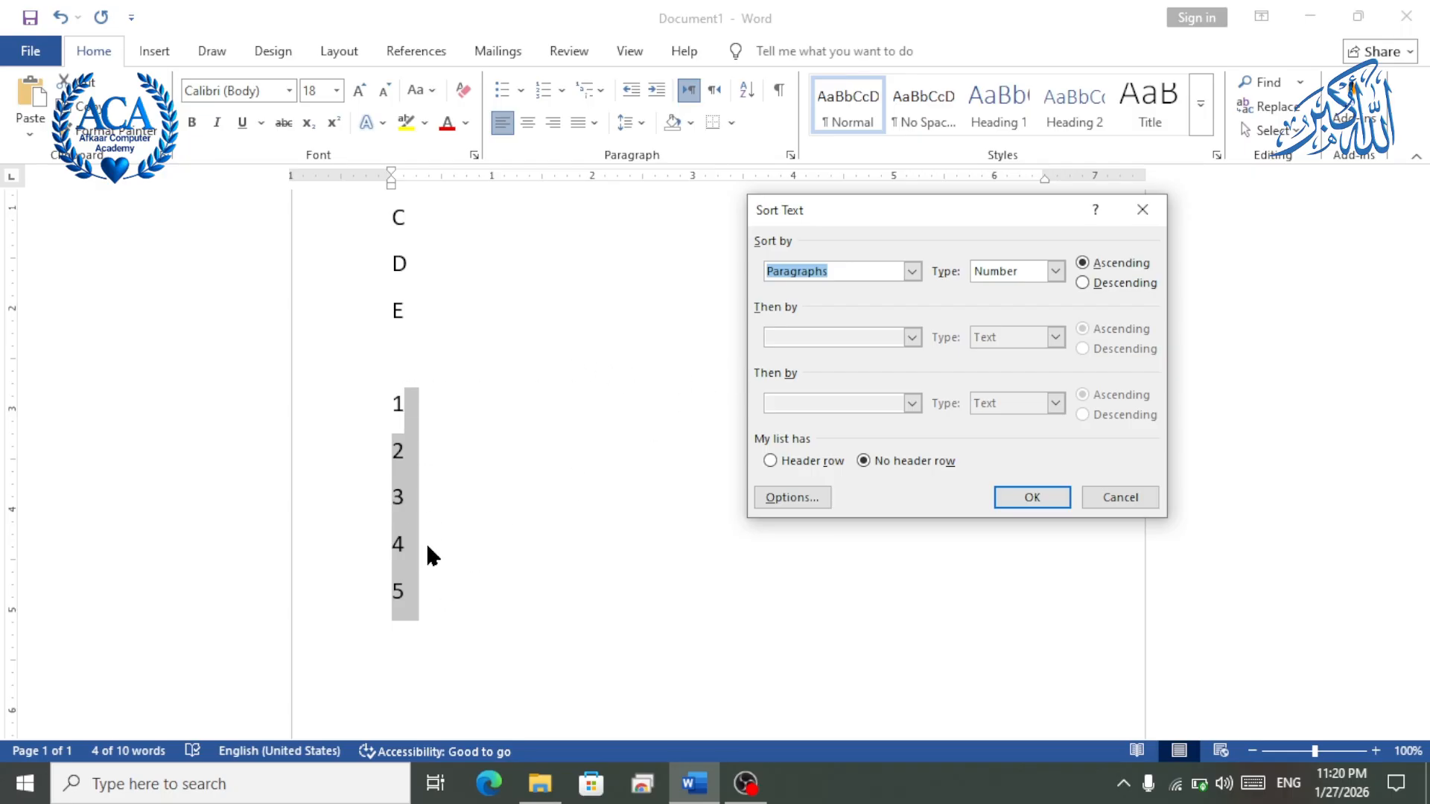
{"action": "left_click", "coordinate": [1056, 271]}
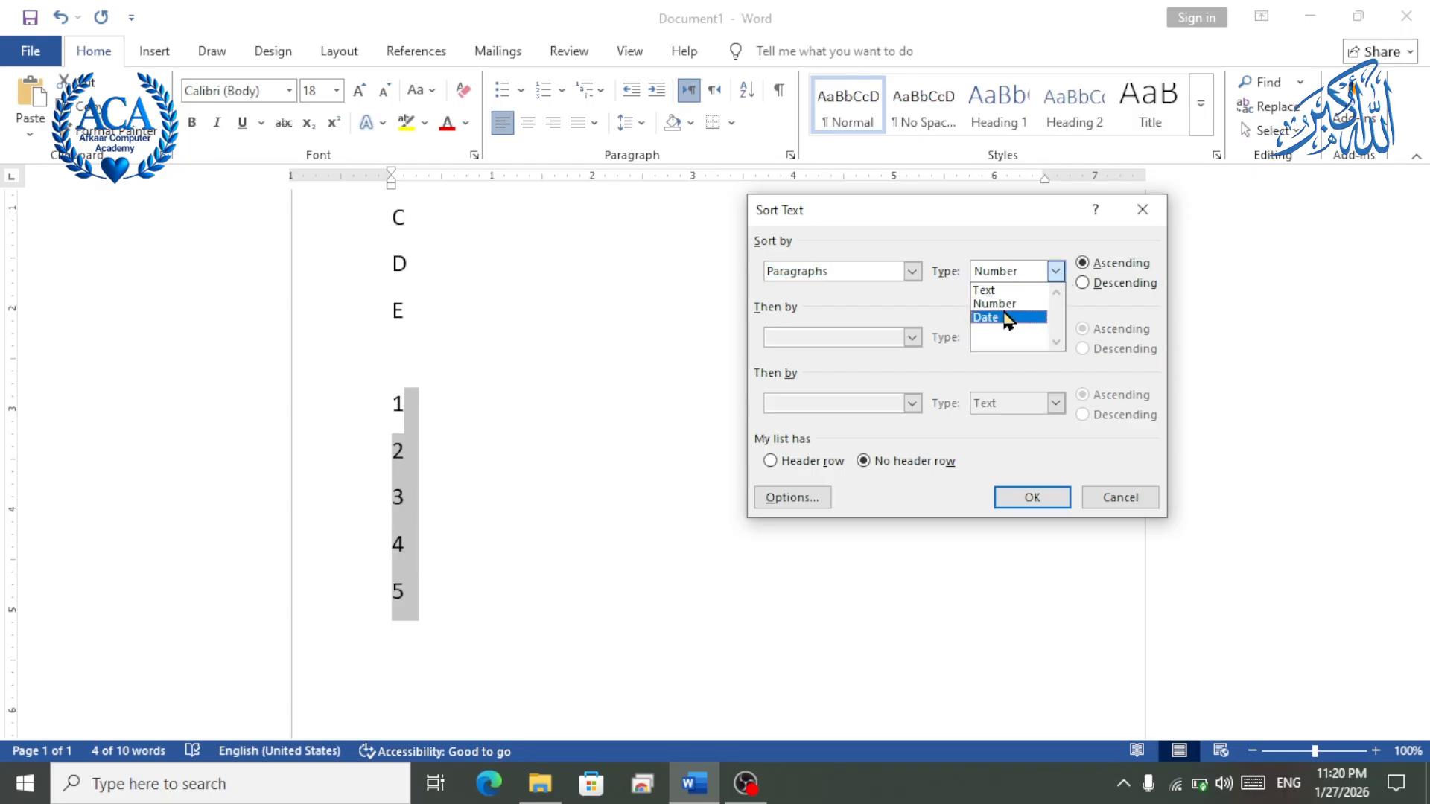
{"action": "left_click", "coordinate": [1011, 304]}
{"action": "left_click", "coordinate": [1082, 284]}
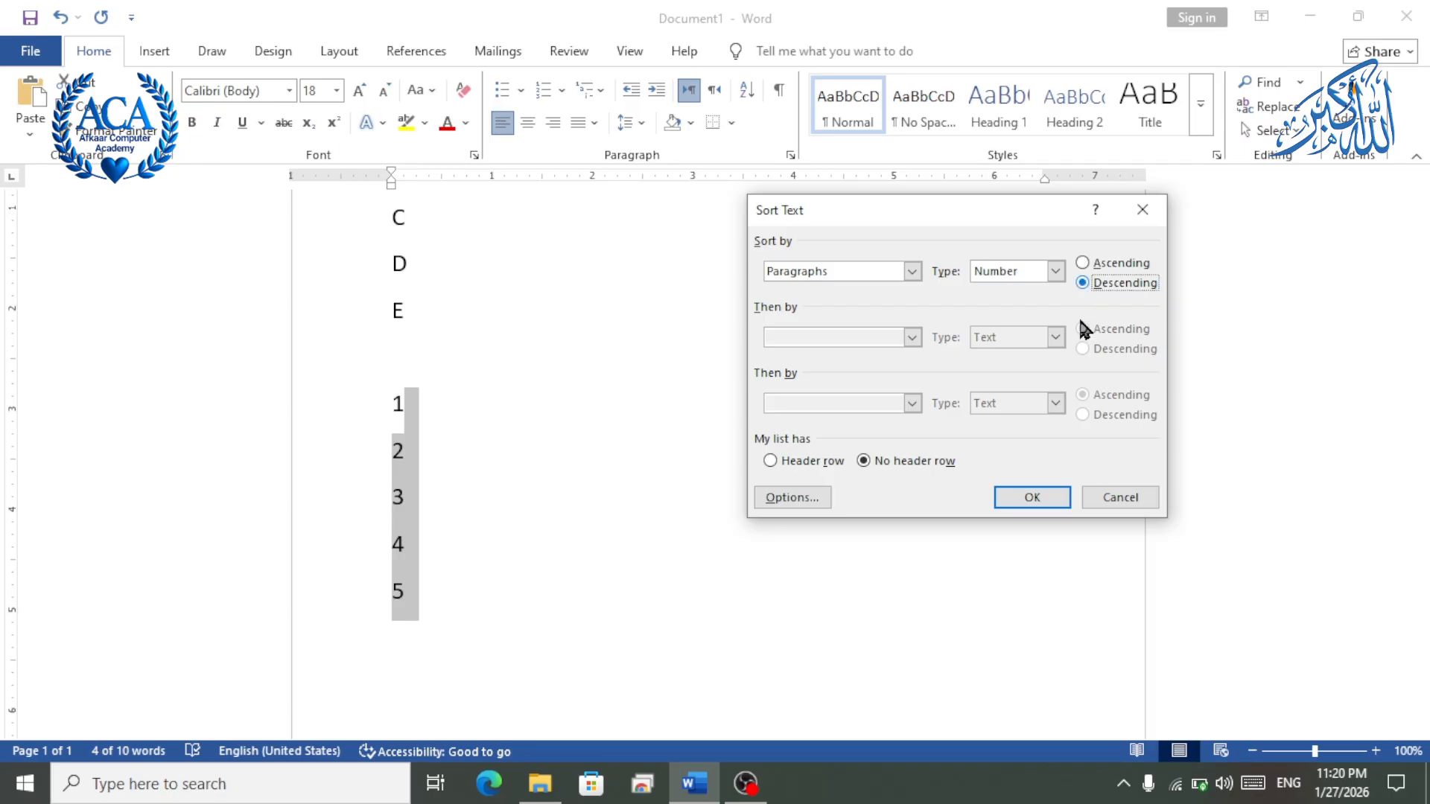
{"action": "left_click", "coordinate": [1028, 499]}
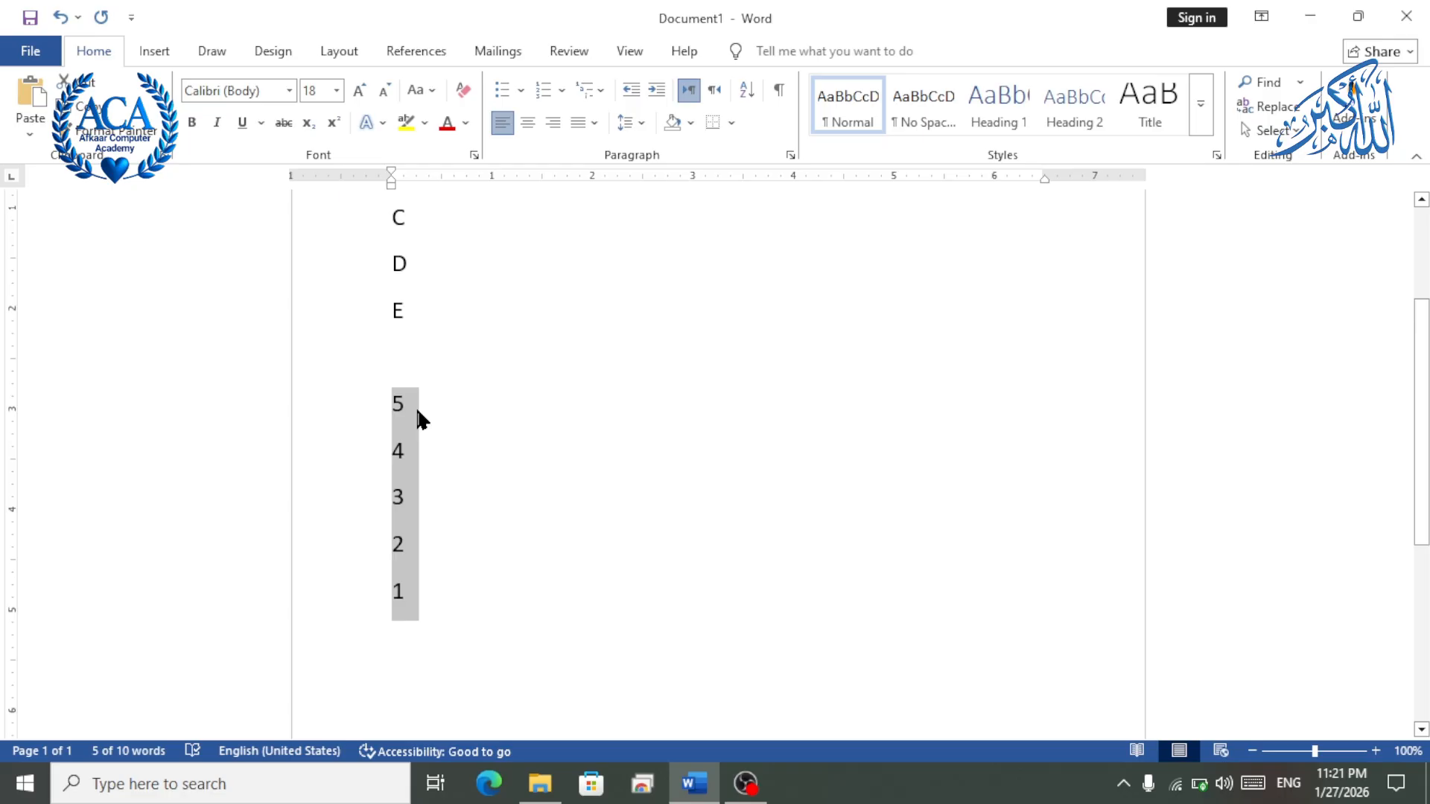
Reopen the sort settings for the selected number list and choose Number as the sort type.
{"action": "left_click", "coordinate": [746, 90]}
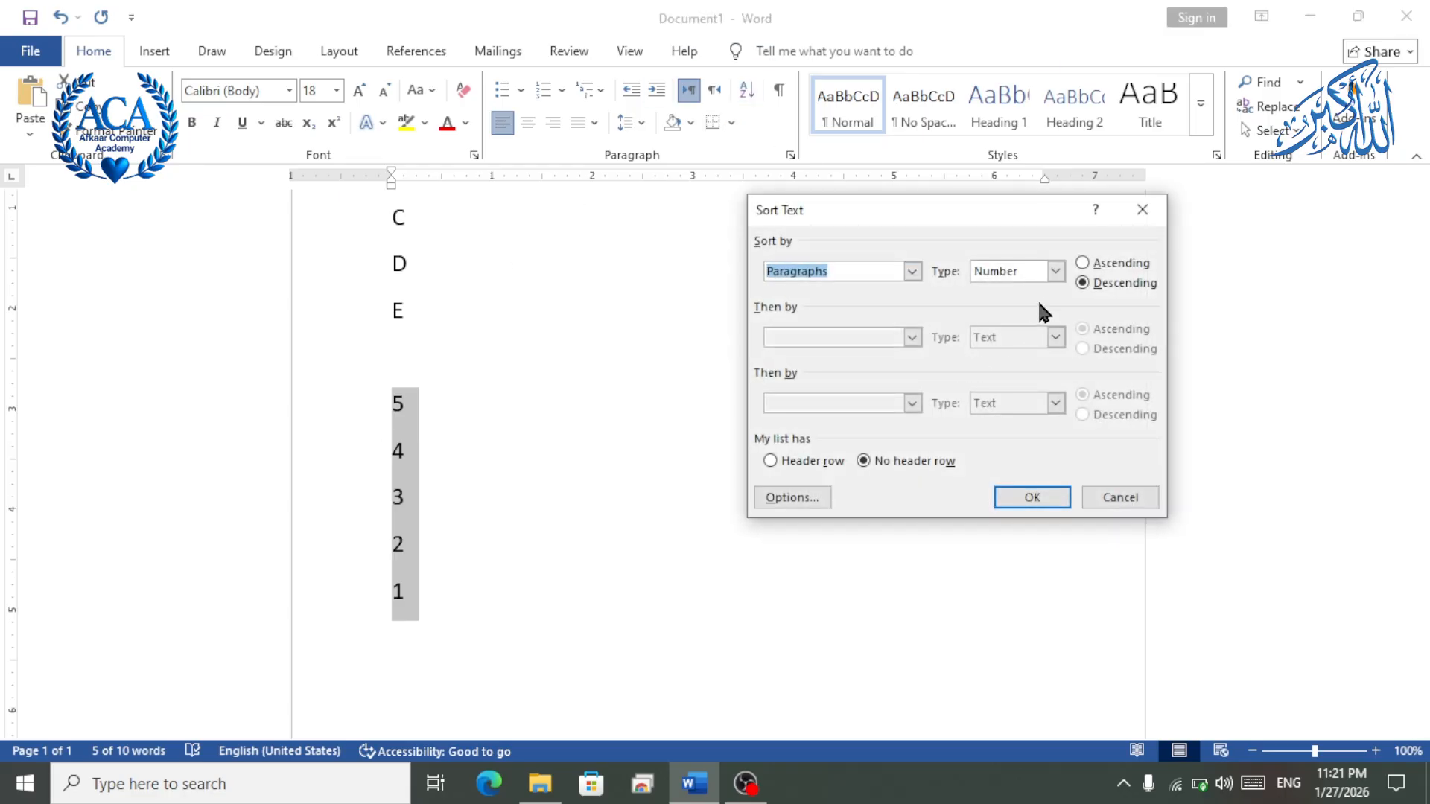
{"action": "left_click", "coordinate": [1056, 273]}
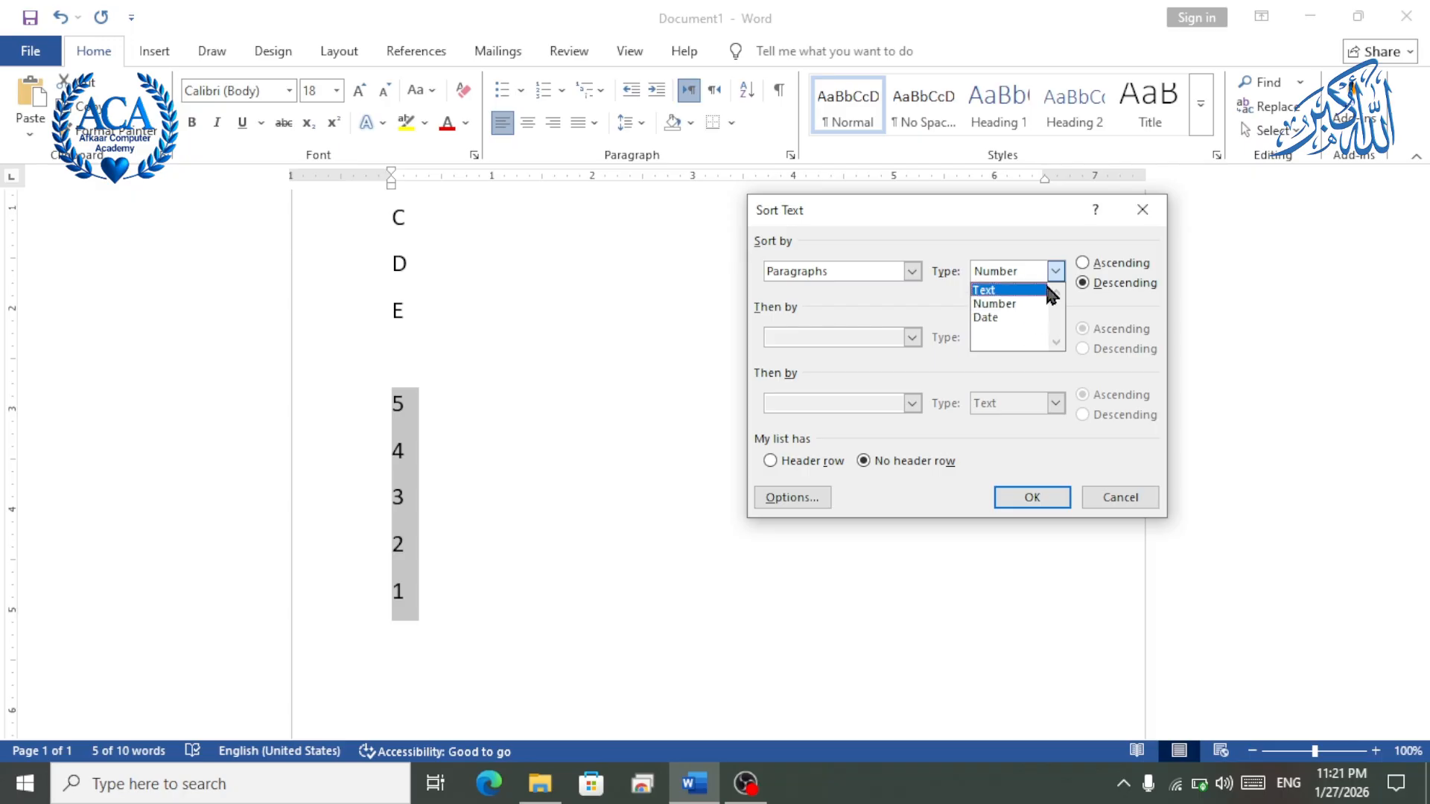
{"action": "left_click", "coordinate": [1016, 305]}
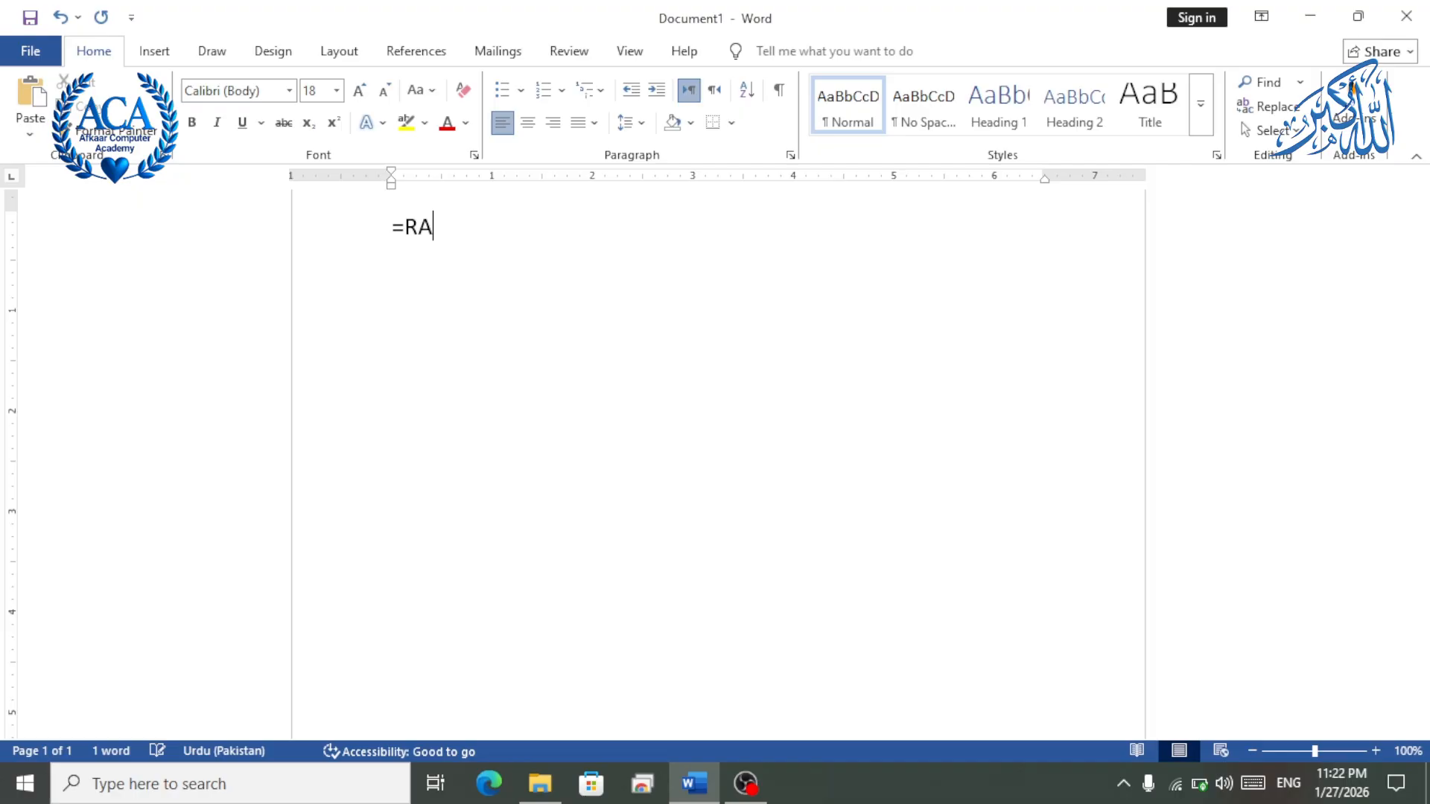
Generate sample paragraphs in the empty document with the =RAND() function.
{"action": "type", "text": "N"}
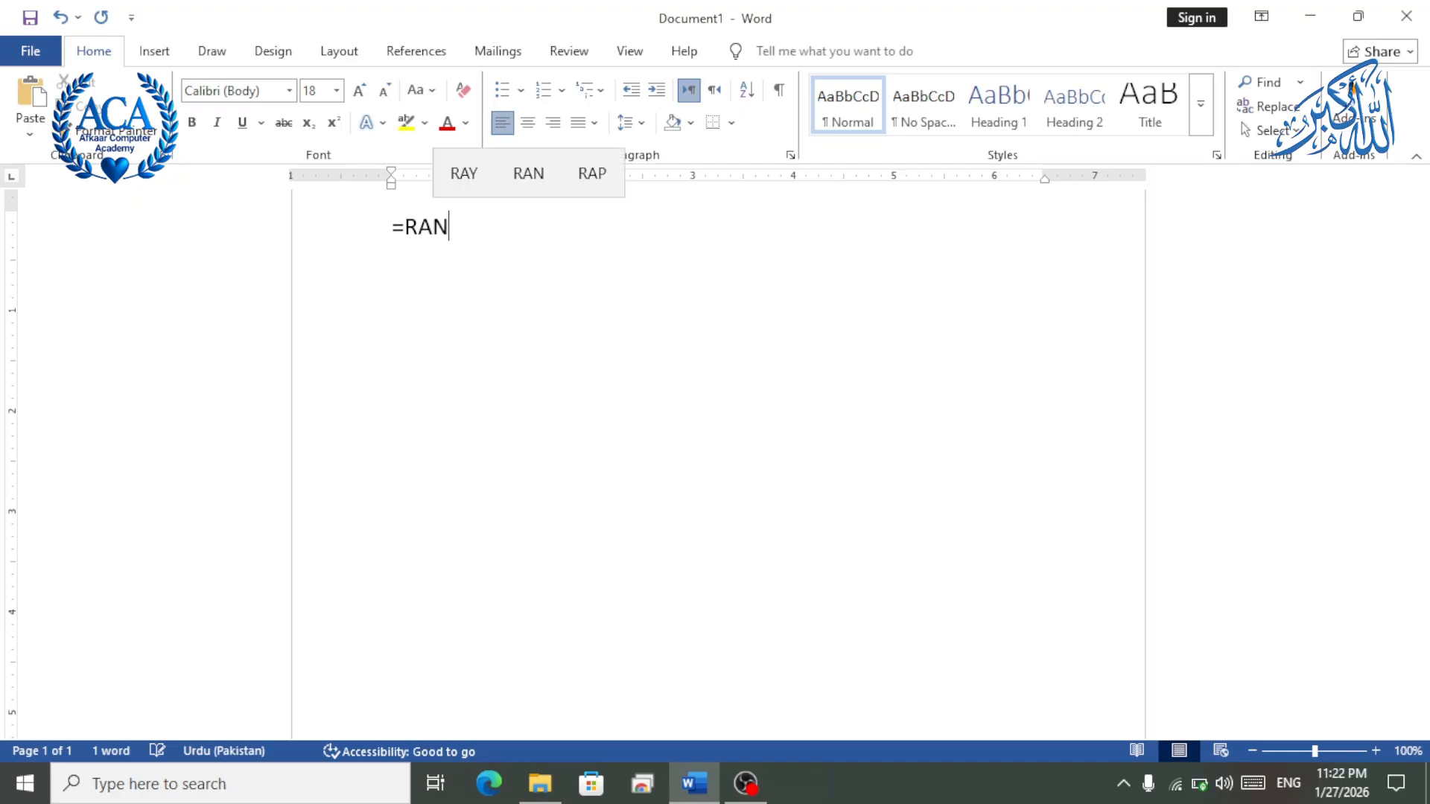
{"action": "type", "text": "D()"}
{"action": "key", "text": "Return"}
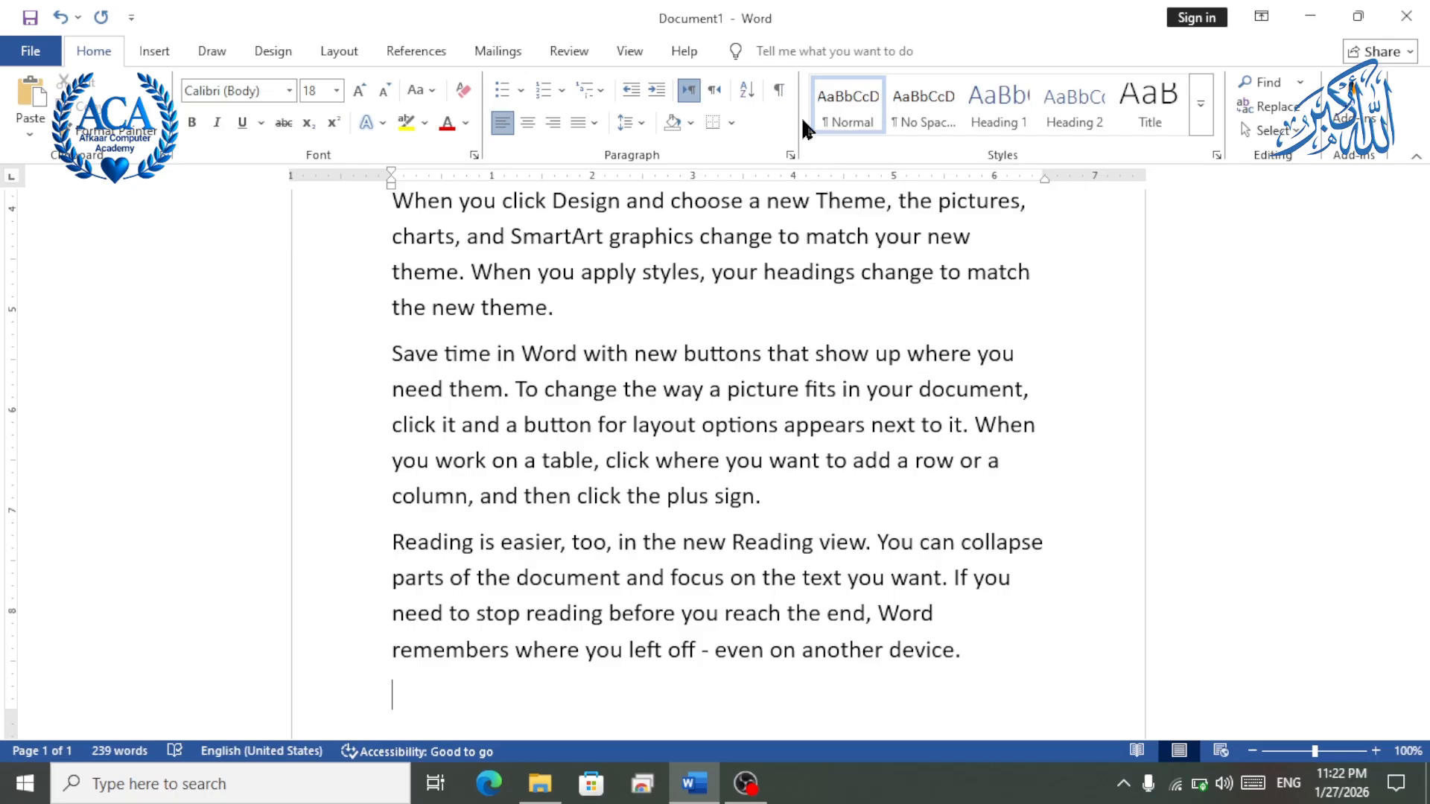
Show the paragraph marks and other hidden formatting symbols in the sample text.
{"action": "left_click", "coordinate": [779, 90]}
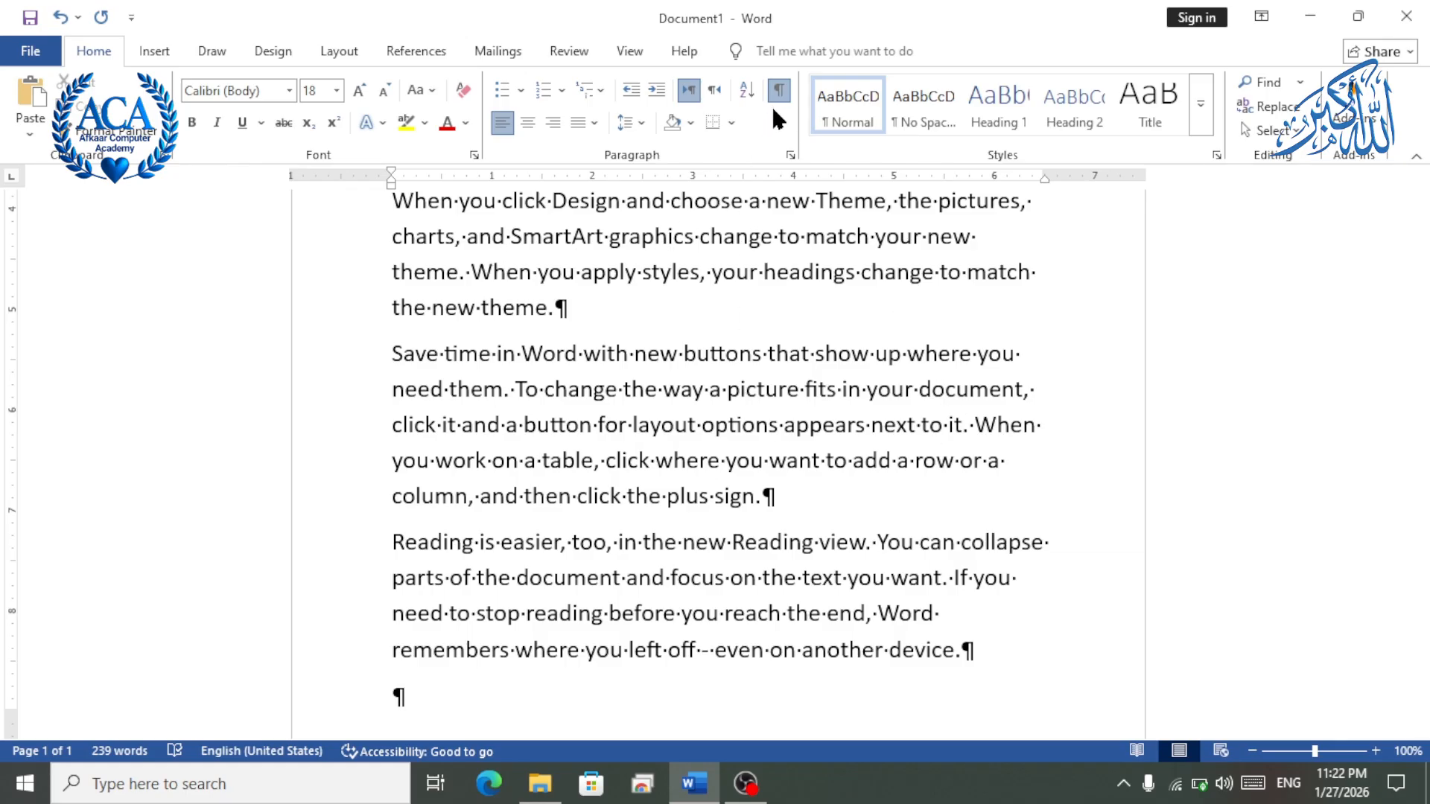
{"action": "left_click", "coordinate": [426, 56]}
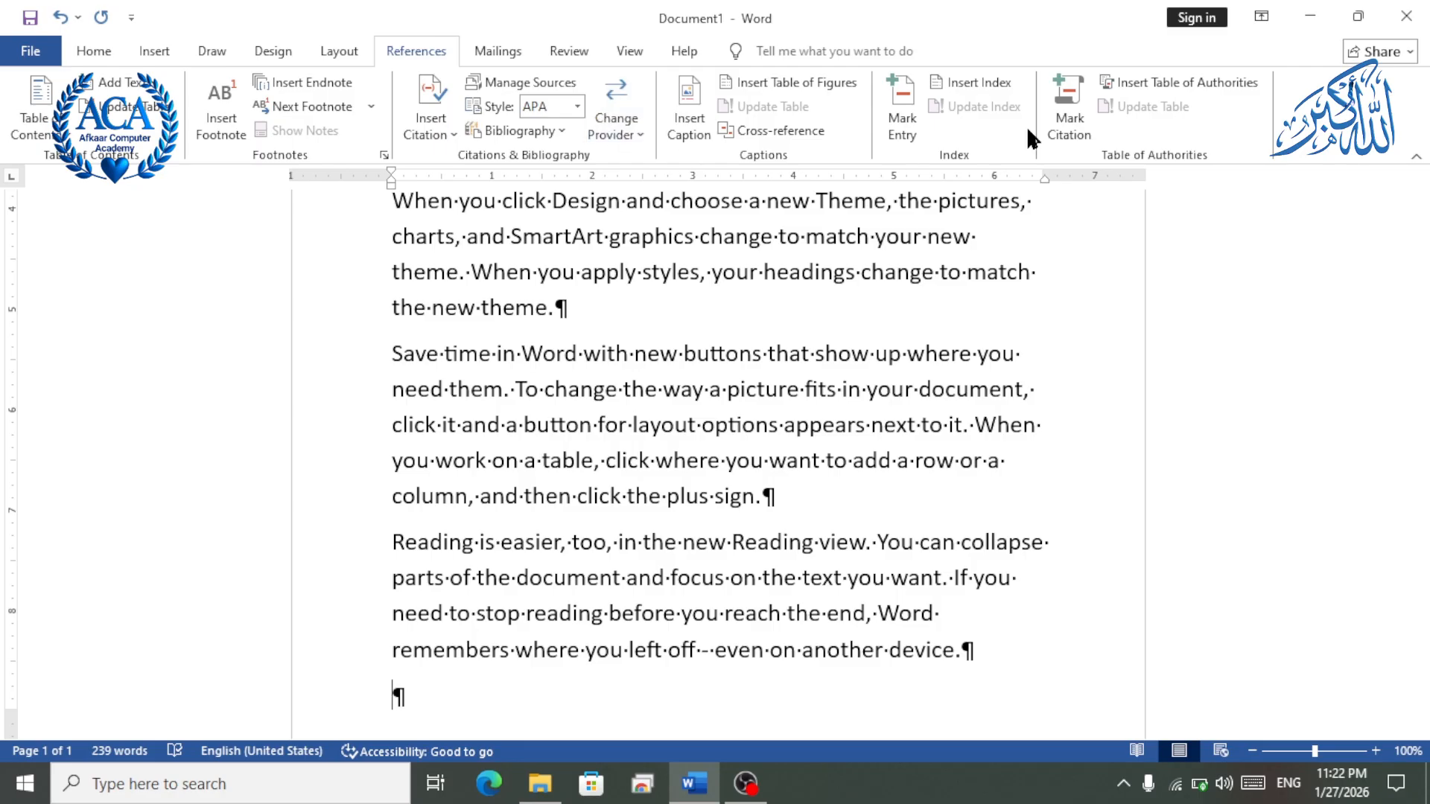
{"action": "left_click", "coordinate": [95, 53]}
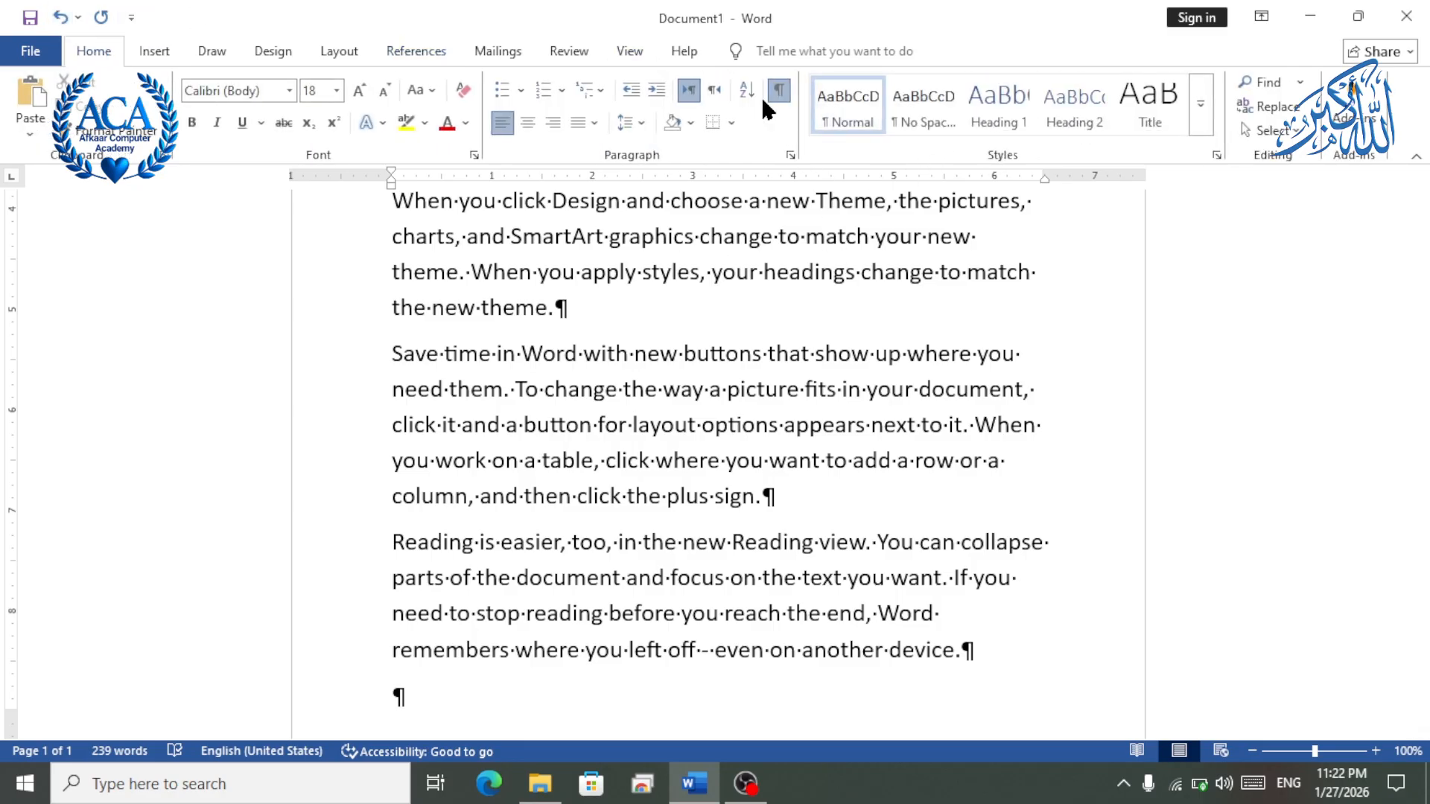
Break the second paragraph after "Click Insert and then choose" so that "the elements you want" starts a new paragraph.
{"action": "scroll", "coordinate": [814, 223], "scroll_direction": "up", "scroll_amount": 2}
{"action": "scroll", "coordinate": [799, 220], "scroll_direction": "up", "scroll_amount": 2, "text": "ctrl"}
{"action": "scroll", "coordinate": [795, 218], "scroll_direction": "up", "scroll_amount": 4, "text": "ctrl"}
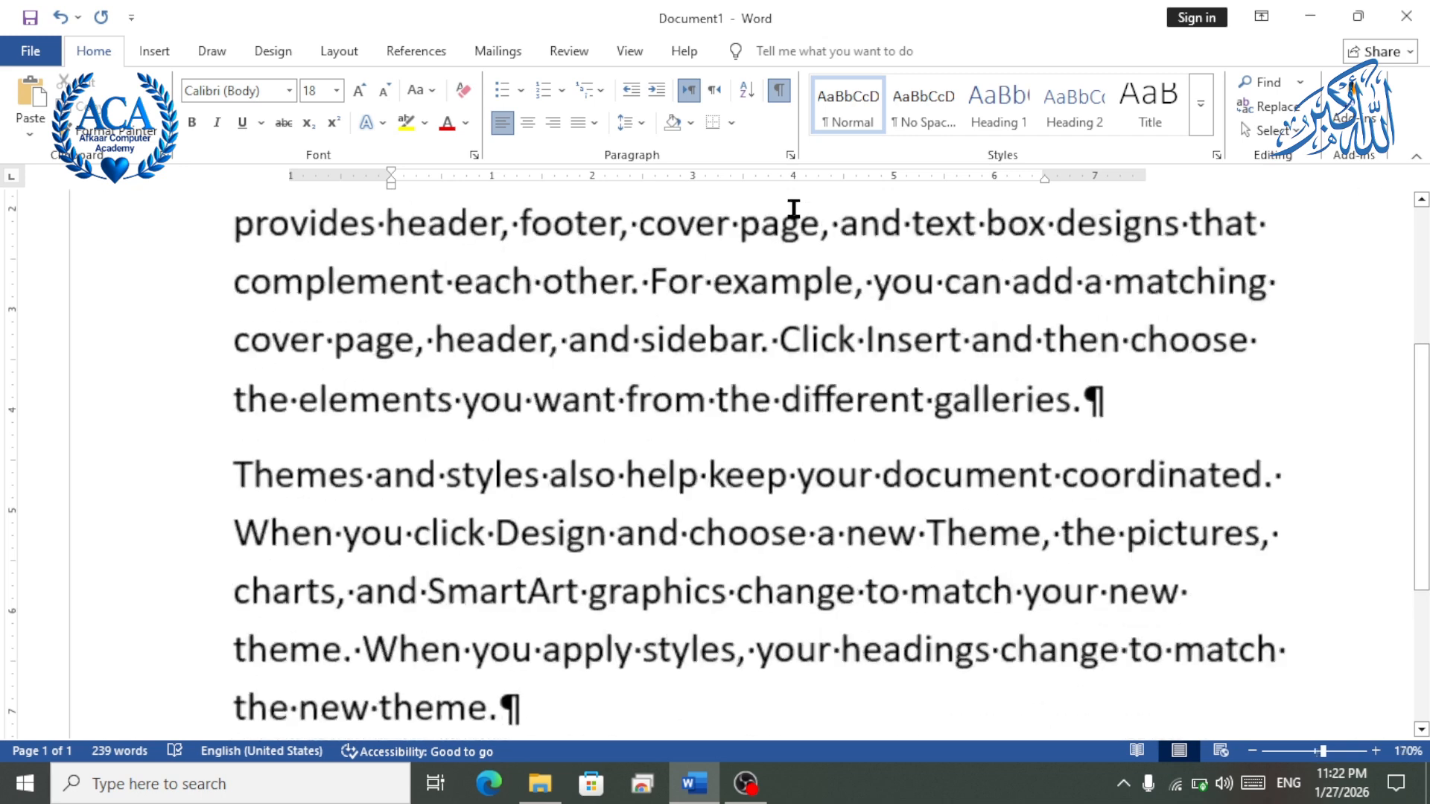
{"action": "scroll", "coordinate": [502, 235], "scroll_direction": "up", "scroll_amount": 1, "text": "ctrl"}
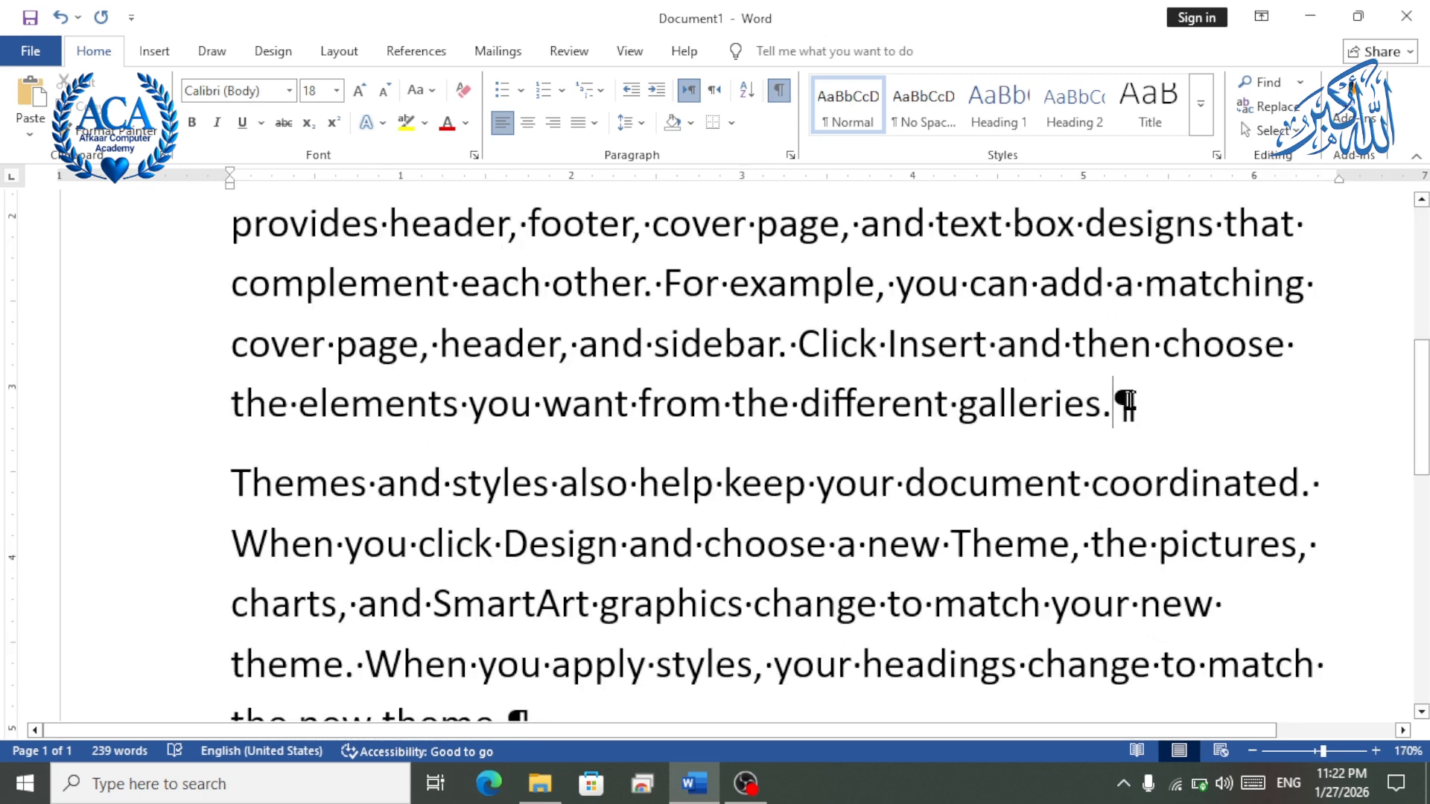
{"action": "left_click", "coordinate": [1296, 344]}
{"action": "key", "text": "Return"}
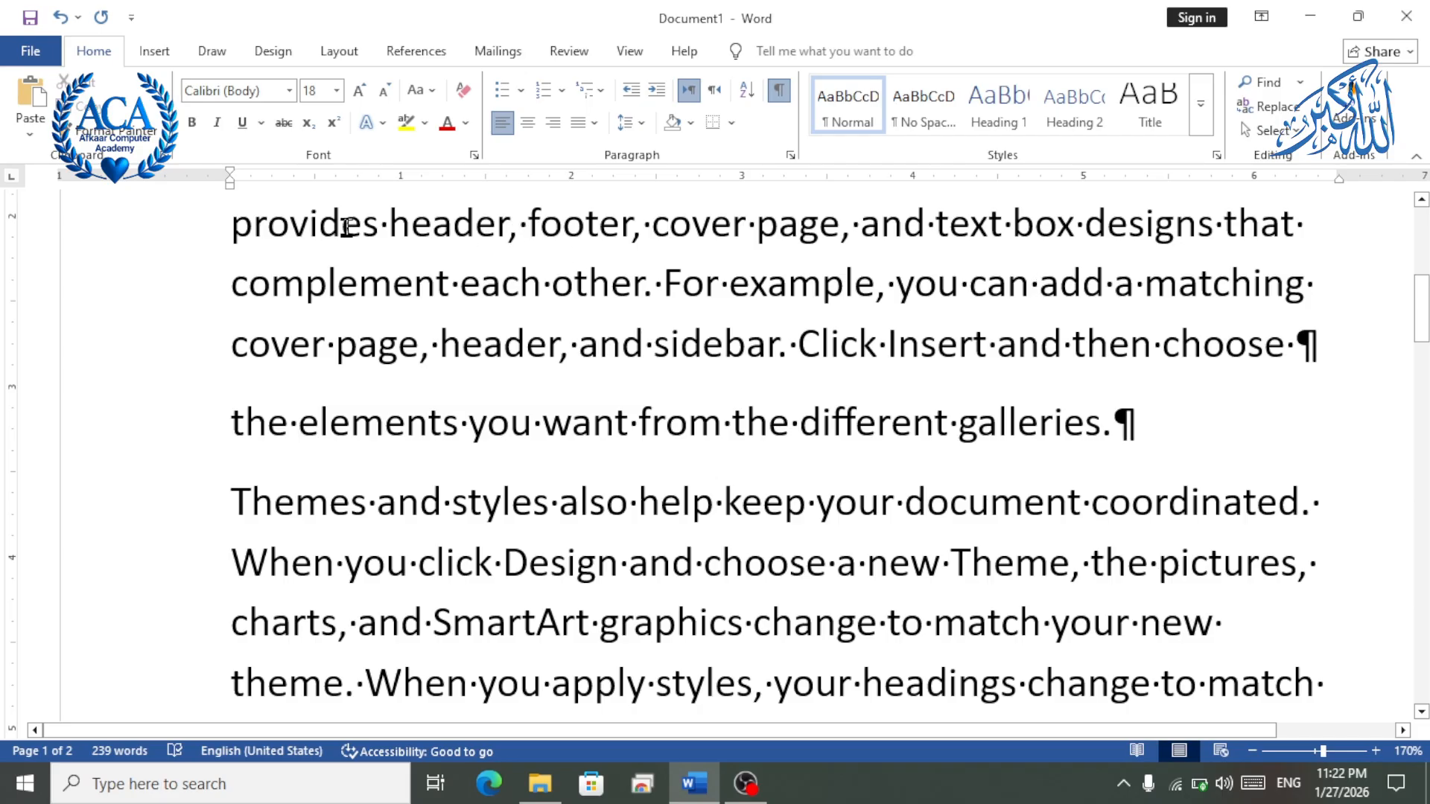
Add a second space between "a" and "powerful" in the first sentence.
{"action": "left_click_drag", "start_coordinate": [378, 222], "coordinate": [388, 224]}
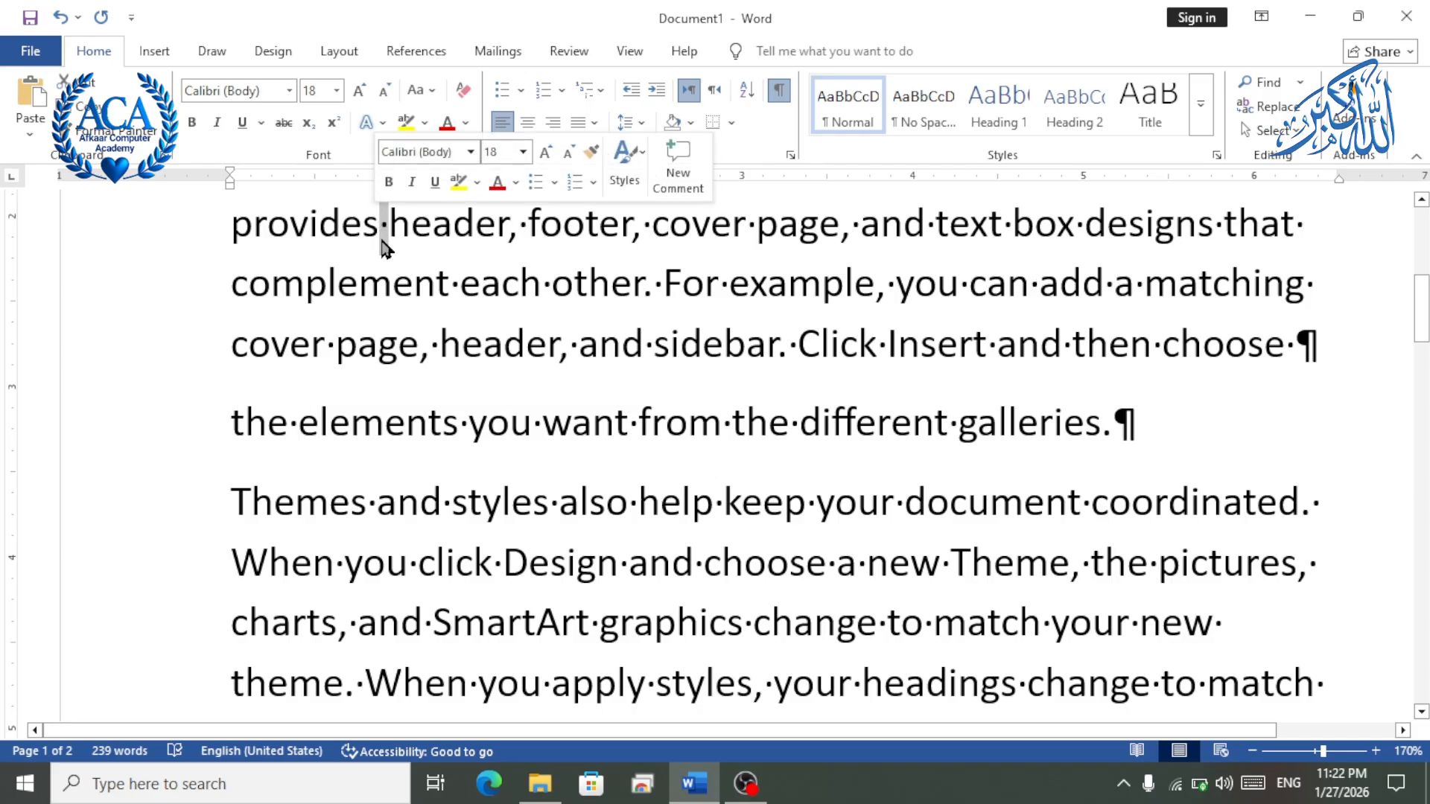
{"action": "scroll", "coordinate": [385, 249], "scroll_direction": "up", "scroll_amount": 20, "text": "ctrl"}
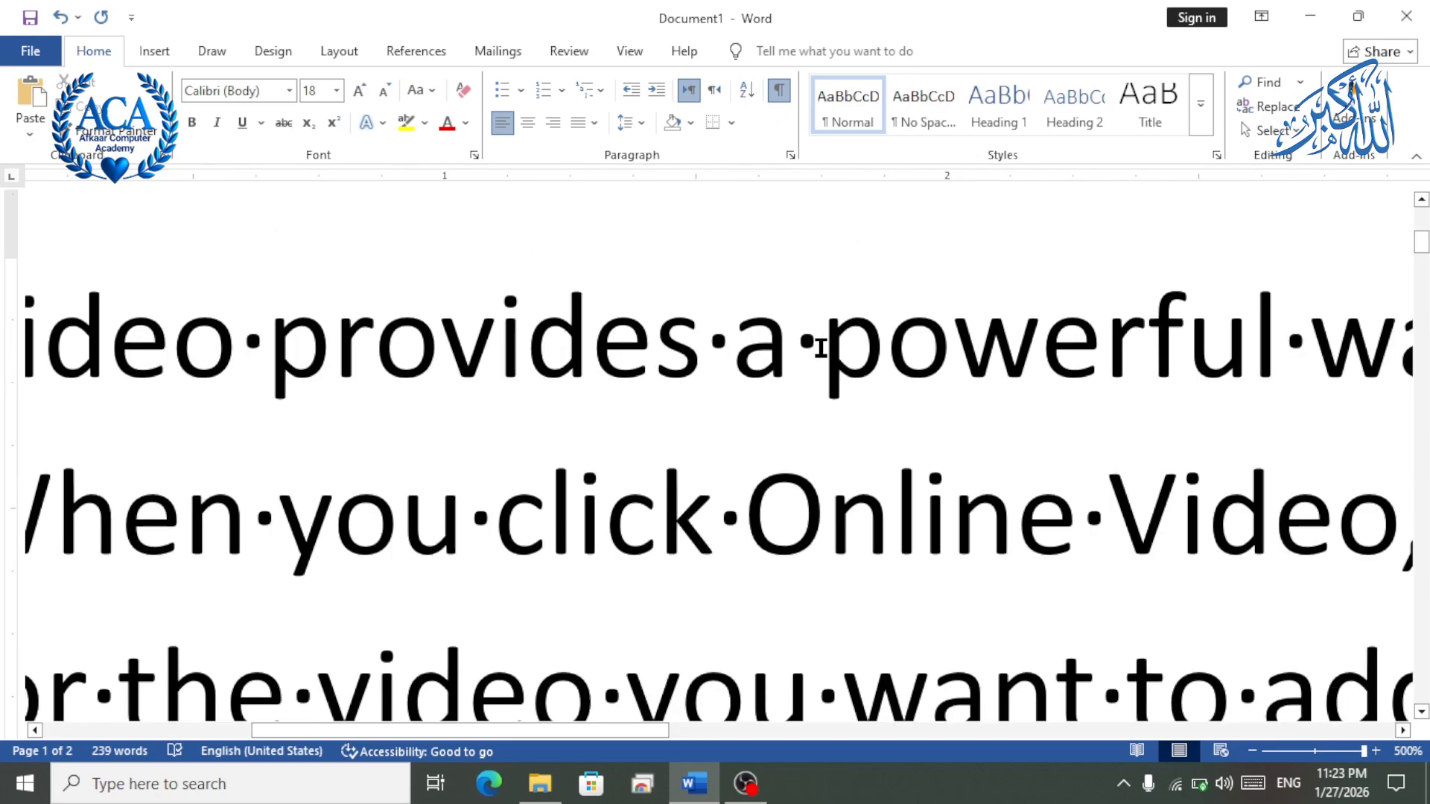
{"action": "left_click", "coordinate": [824, 356]}
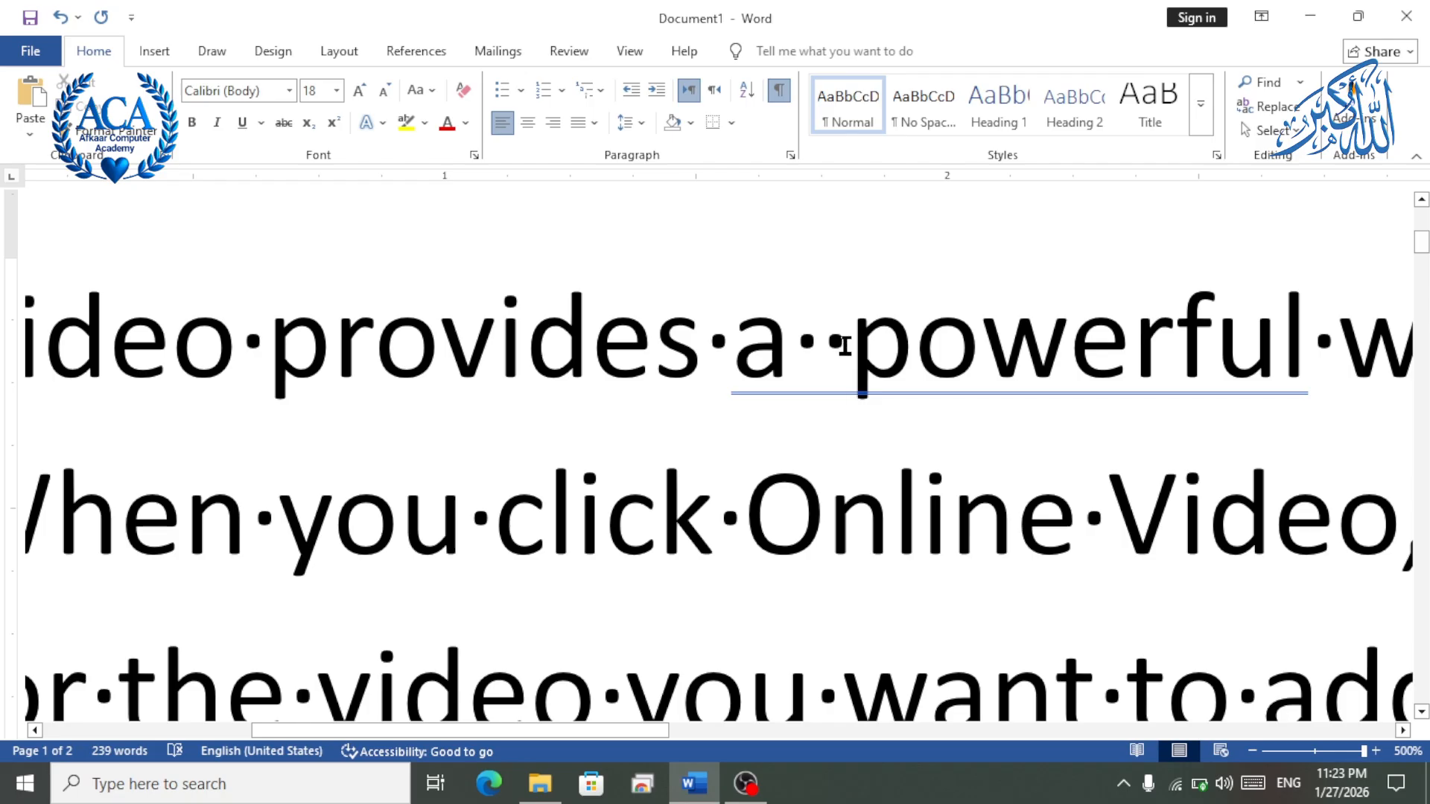
Highlight the space marks between "a" and "powerful" and delete the extra space.
{"action": "left_click_drag", "start_coordinate": [845, 352], "coordinate": [822, 352]}
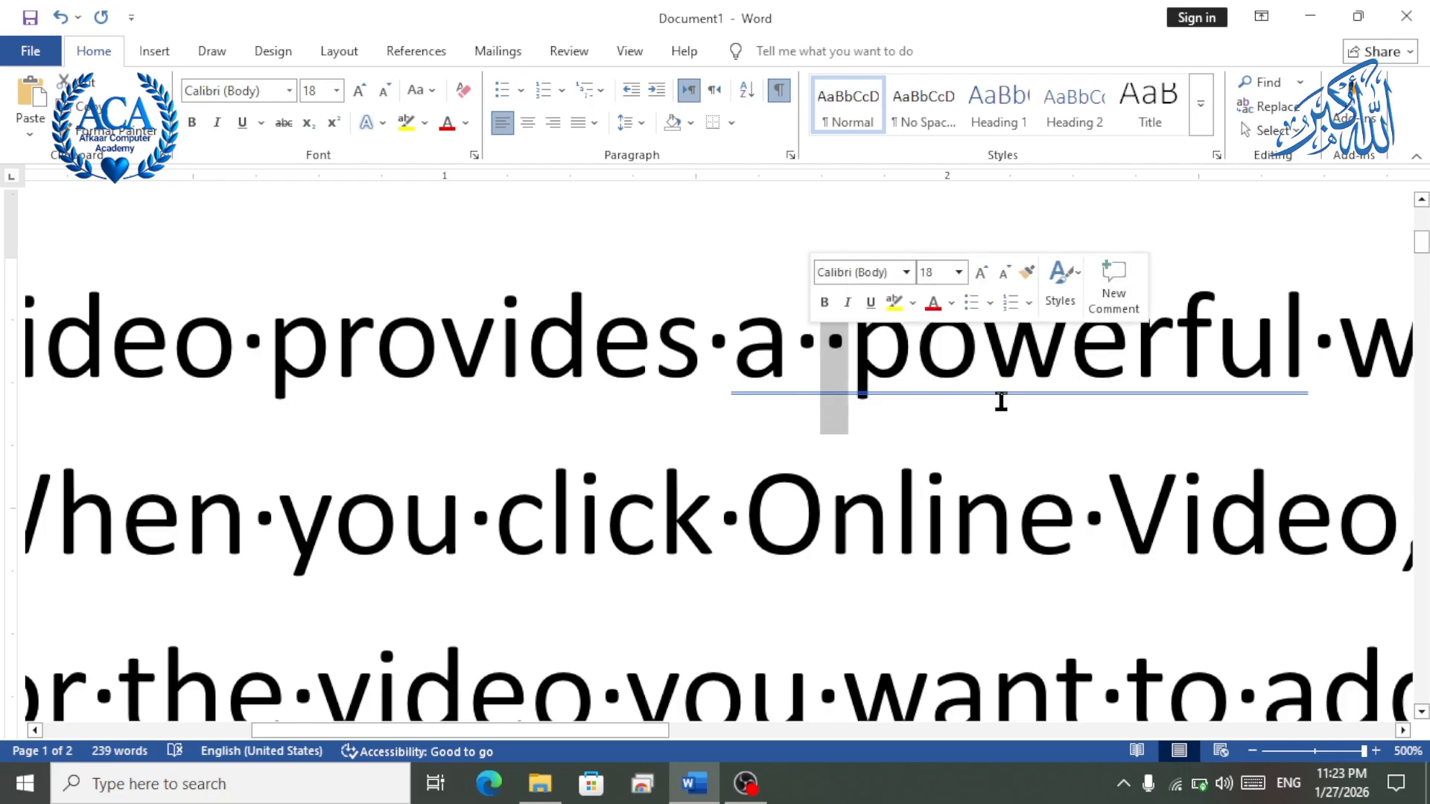
{"action": "left_click", "coordinate": [853, 359]}
{"action": "double_click", "coordinate": [828, 341]}
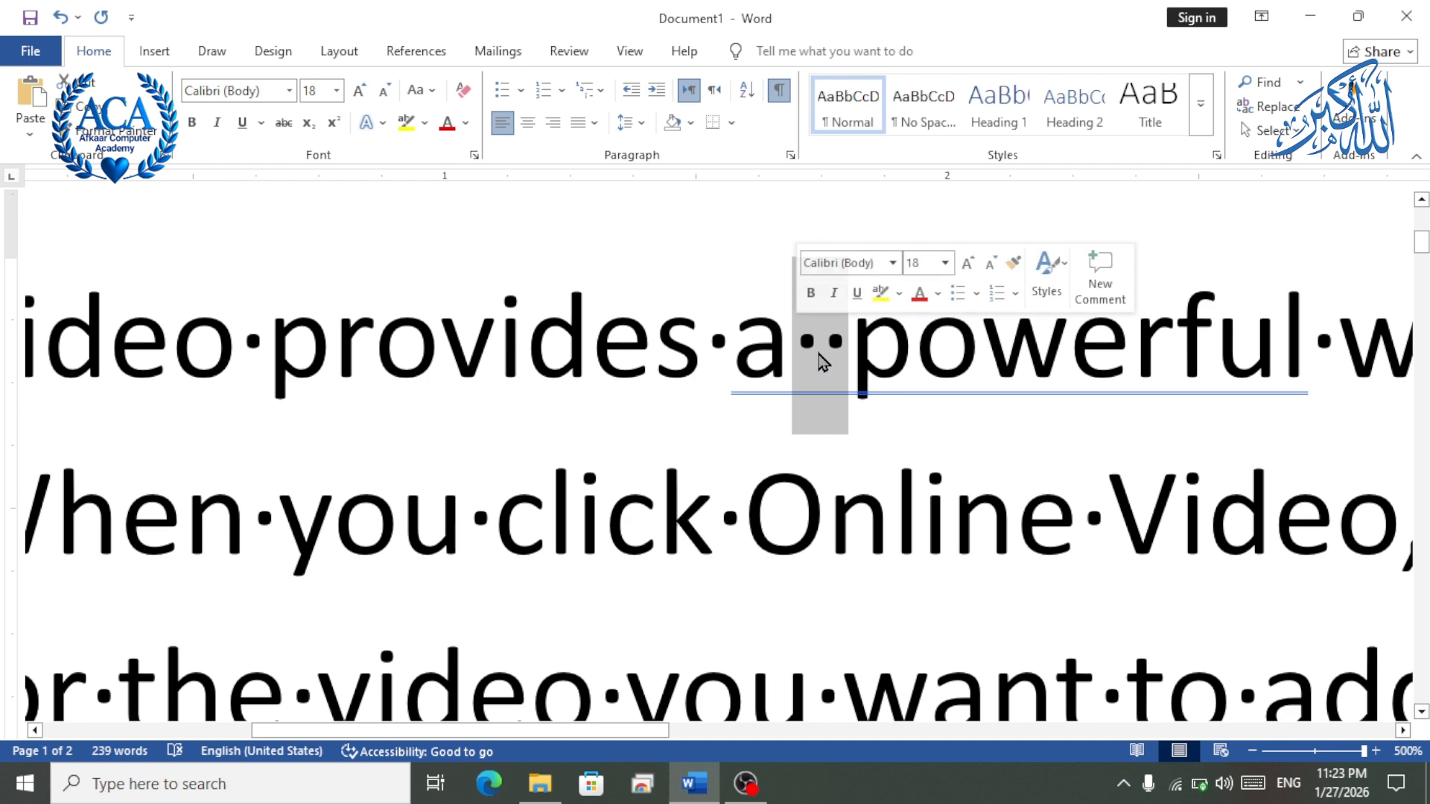
{"action": "left_click", "coordinate": [847, 364]}
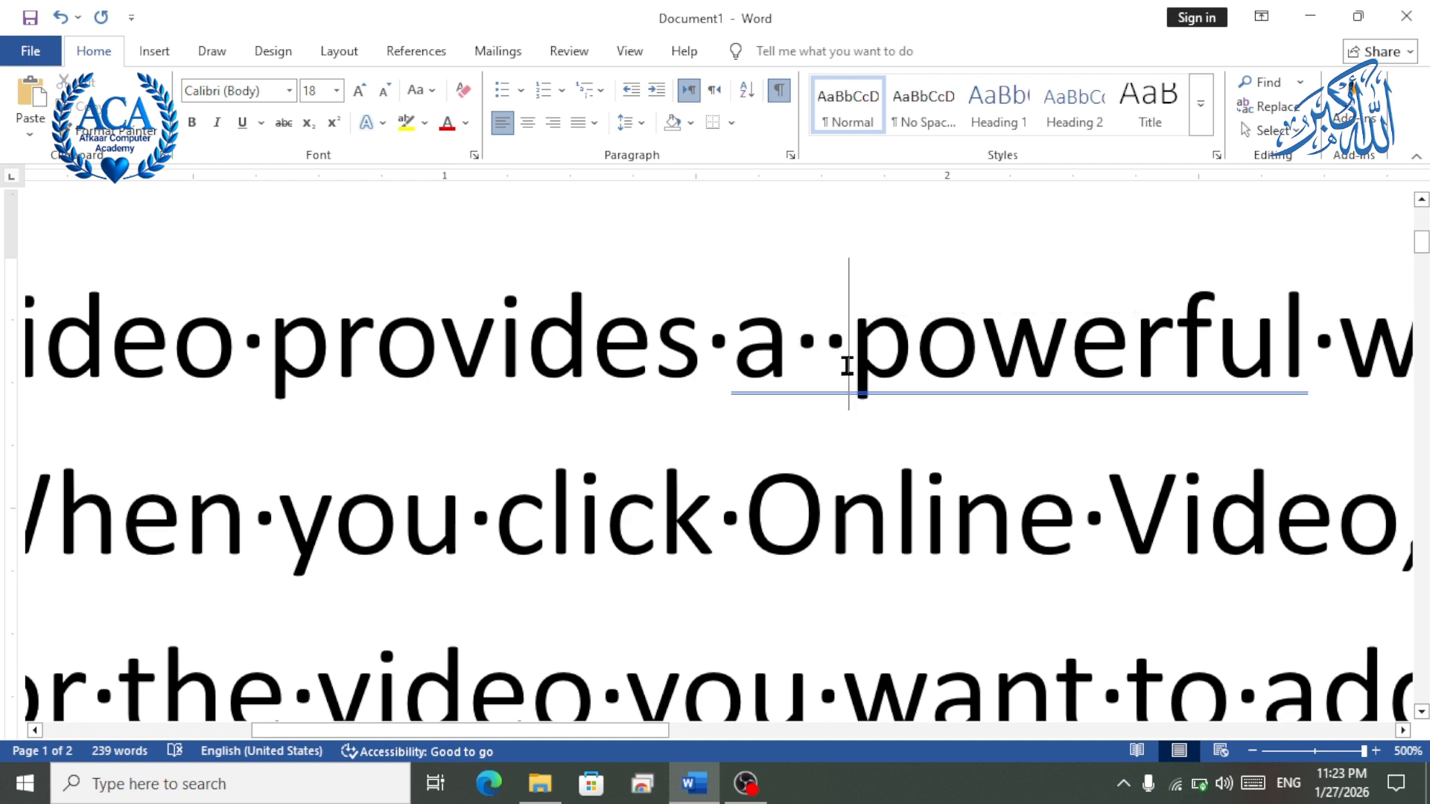
{"action": "key", "text": "BackSpace"}
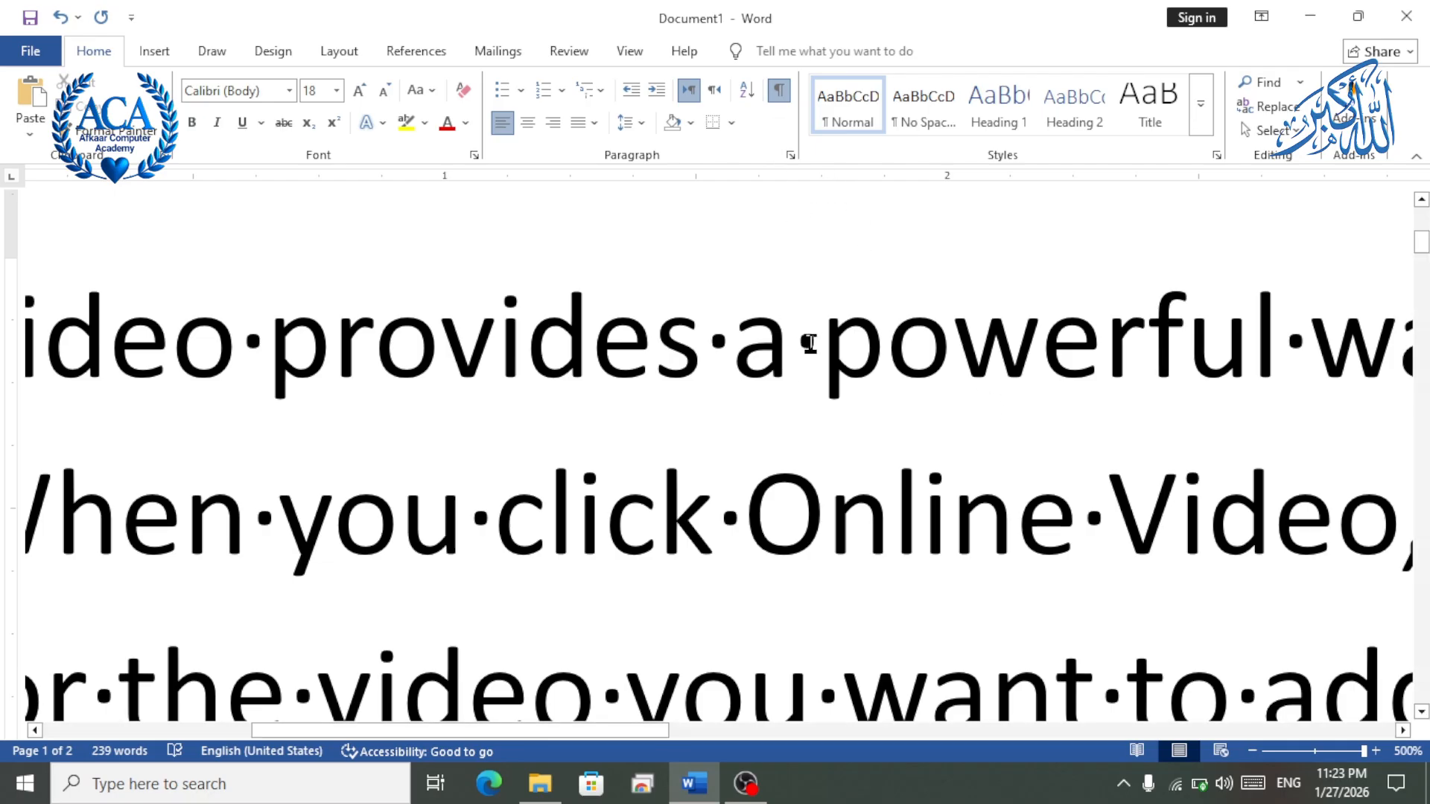
Toggle the formatting marks off and on to compare the text, and finally leave them hidden.
{"action": "scroll", "coordinate": [857, 387], "scroll_direction": "down", "scroll_amount": 14, "text": "ctrl"}
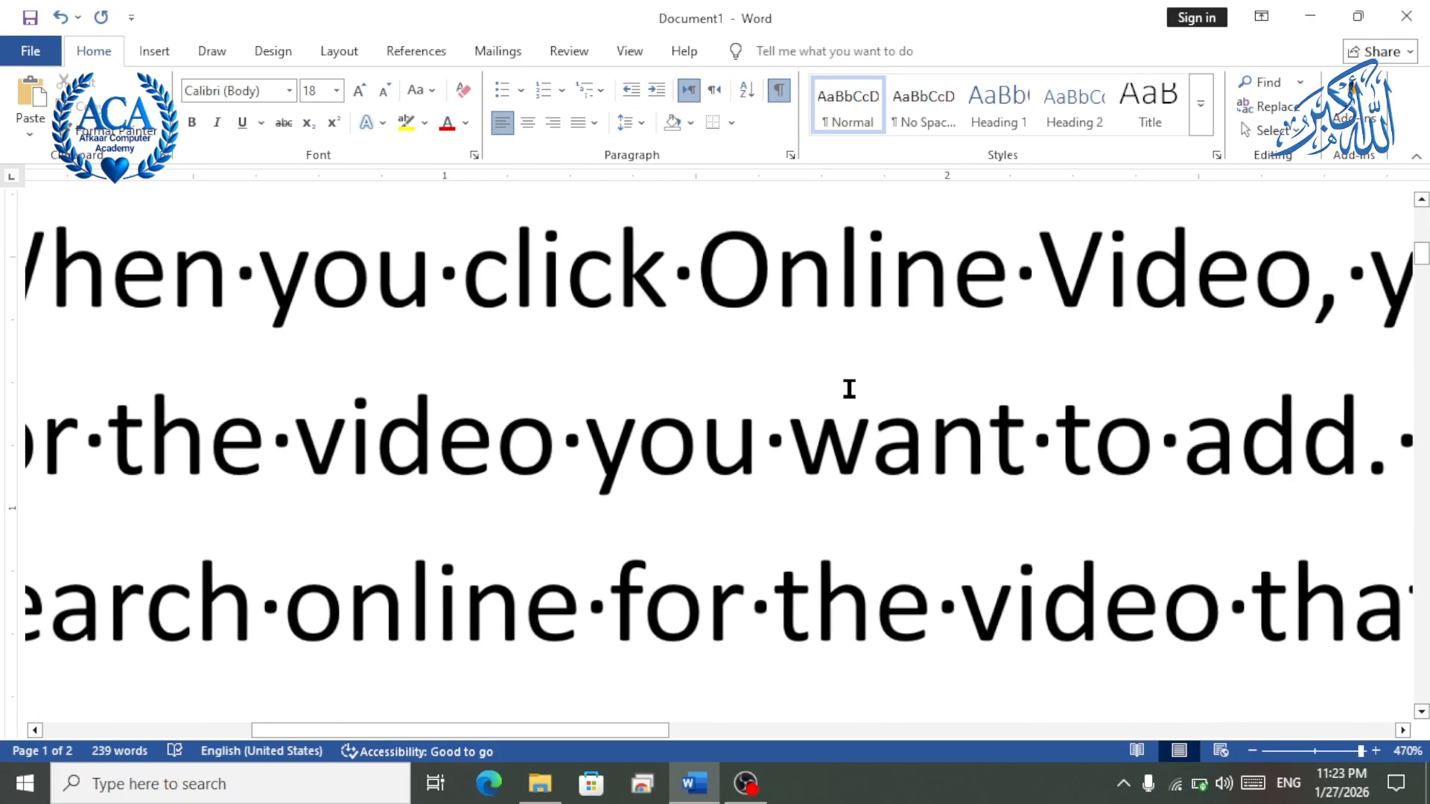
{"action": "scroll", "coordinate": [841, 398], "scroll_direction": "down", "scroll_amount": 16, "text": "ctrl"}
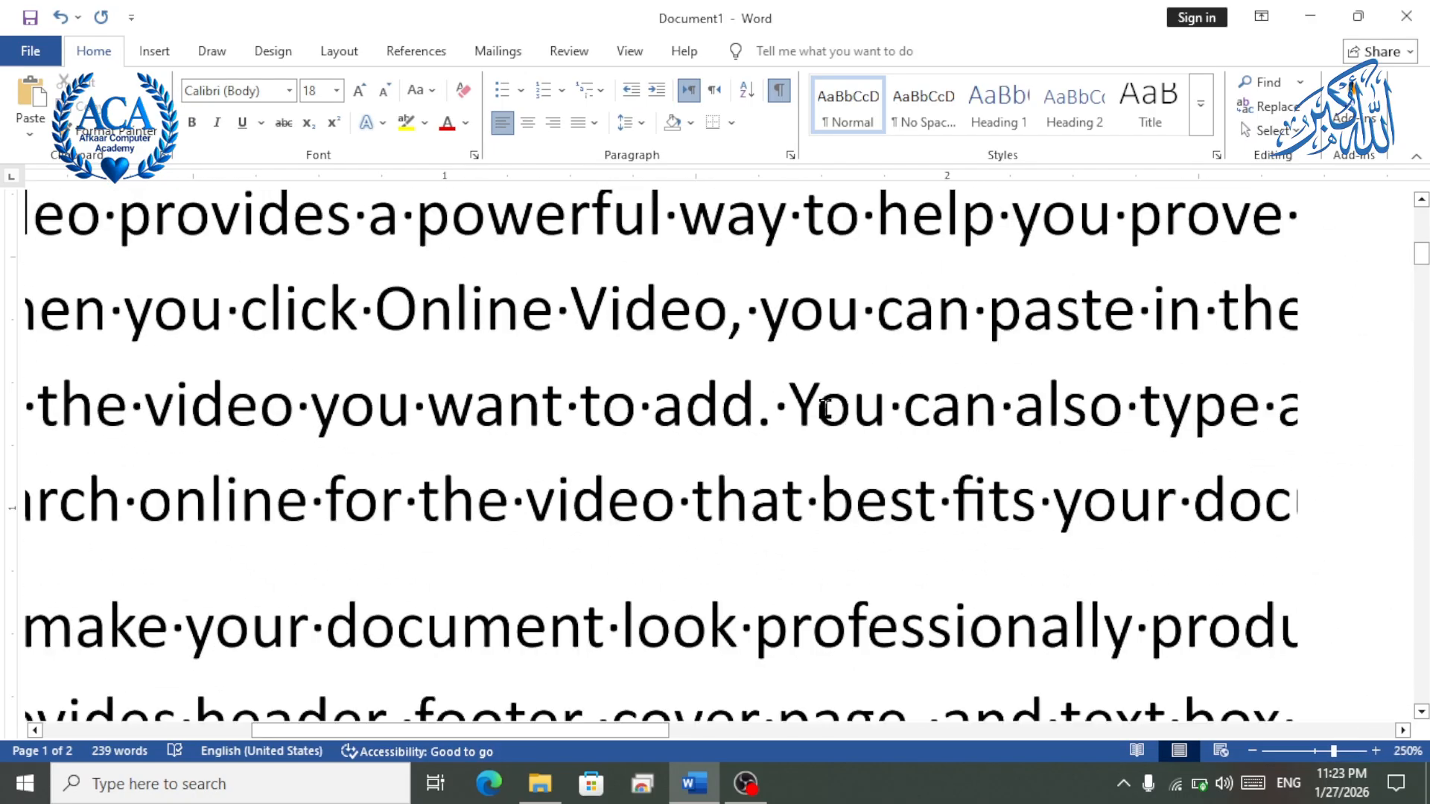
{"action": "scroll", "coordinate": [817, 415], "scroll_direction": "down", "scroll_amount": 5, "text": "ctrl"}
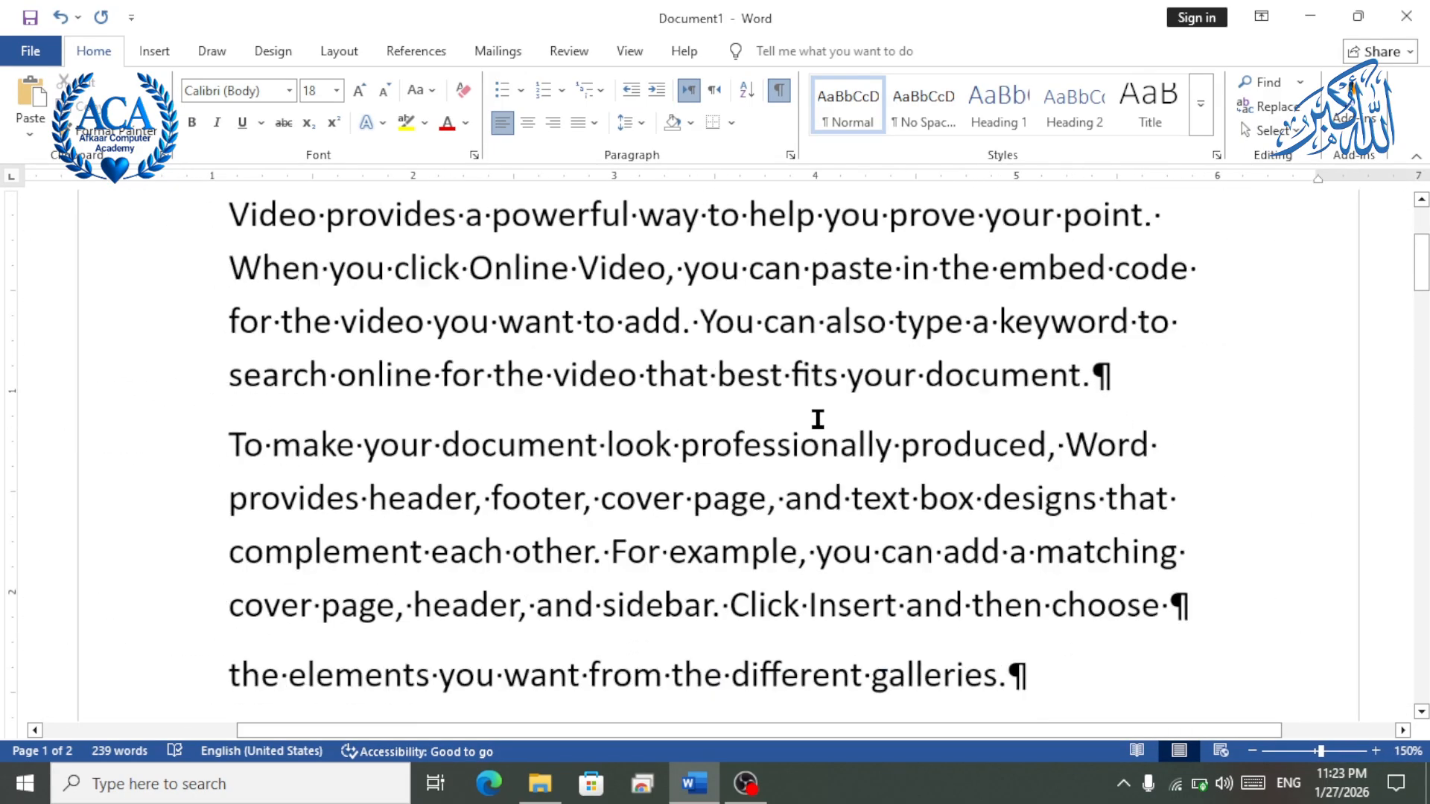
{"action": "scroll", "coordinate": [817, 415], "scroll_direction": "down", "scroll_amount": 1}
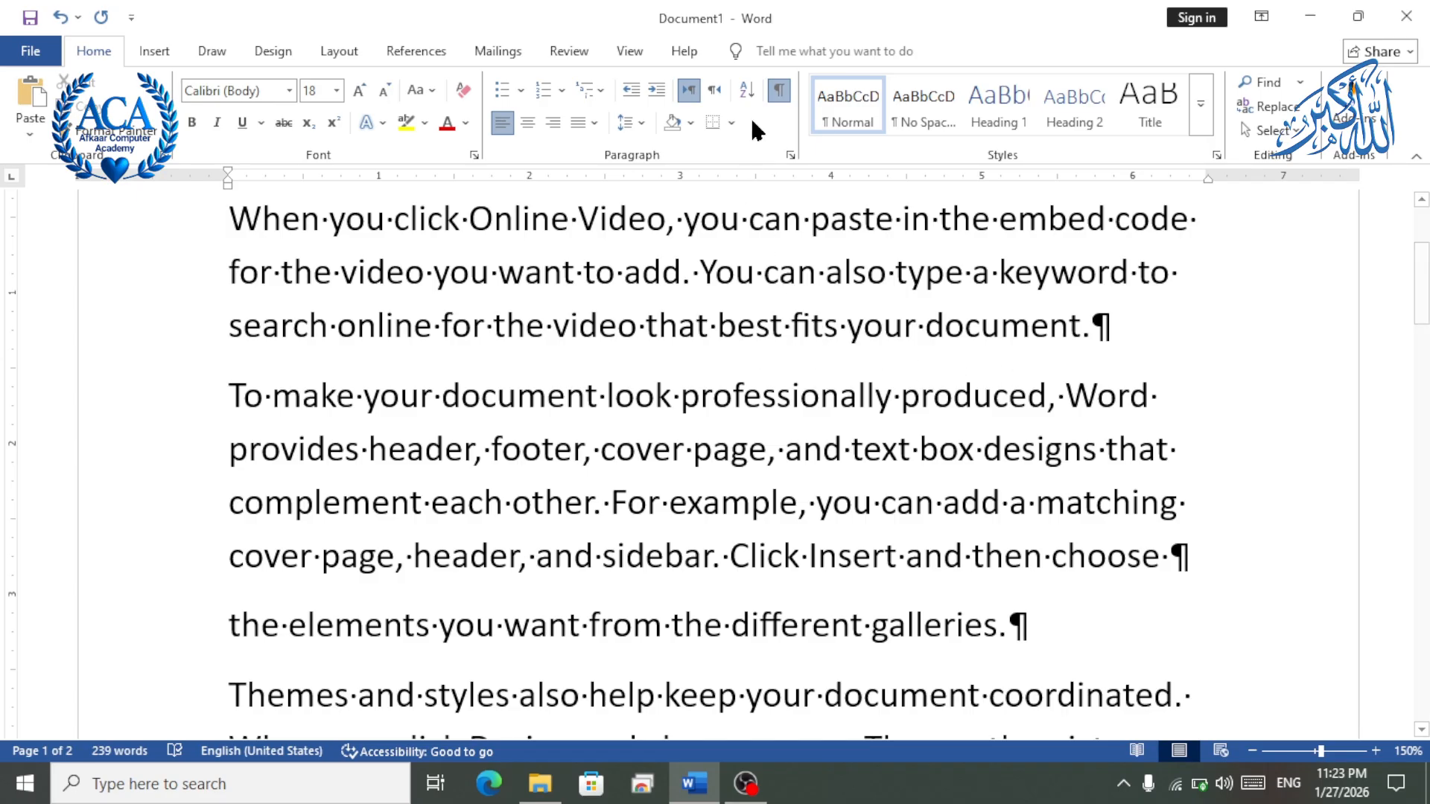
{"action": "left_click", "coordinate": [779, 91]}
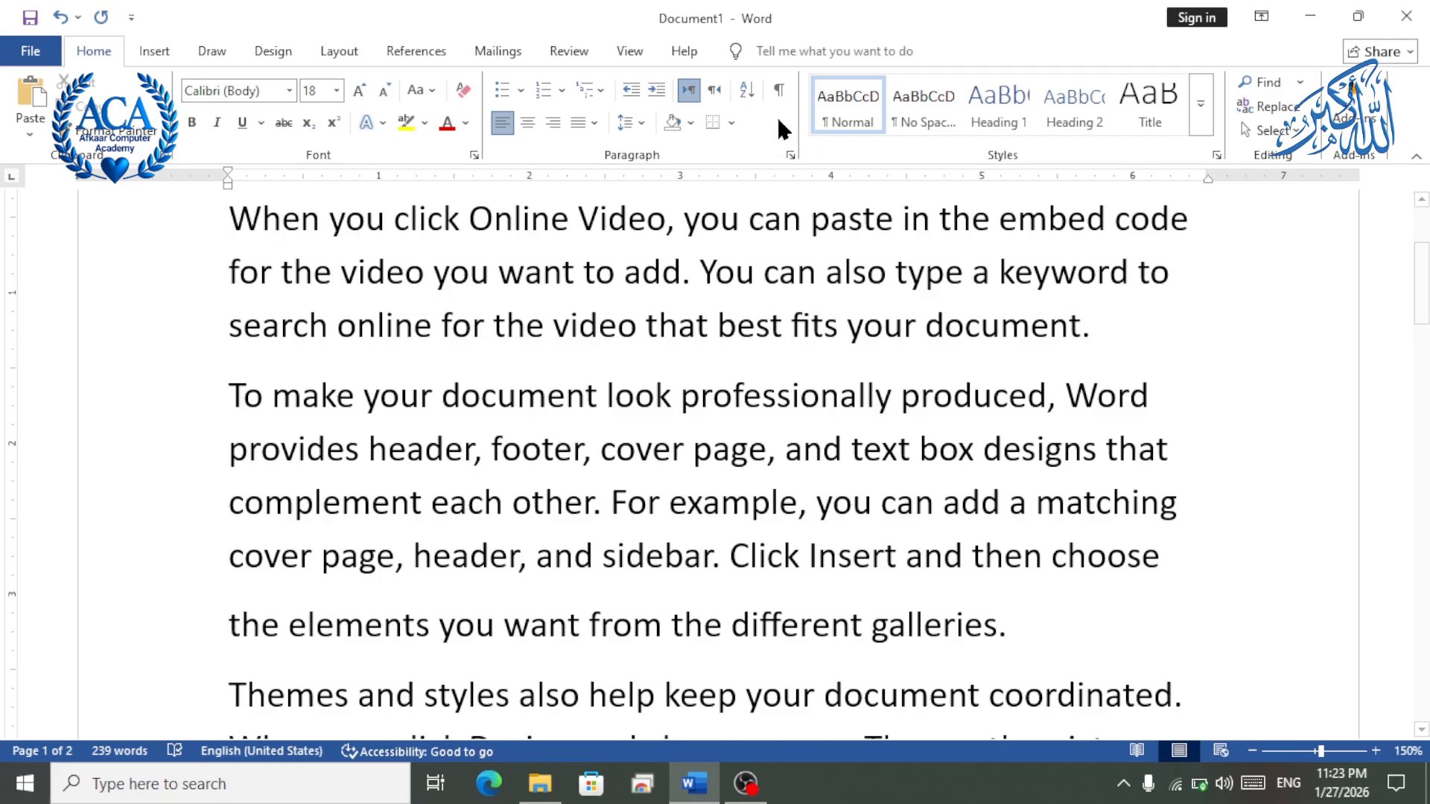
{"action": "left_click", "coordinate": [780, 91]}
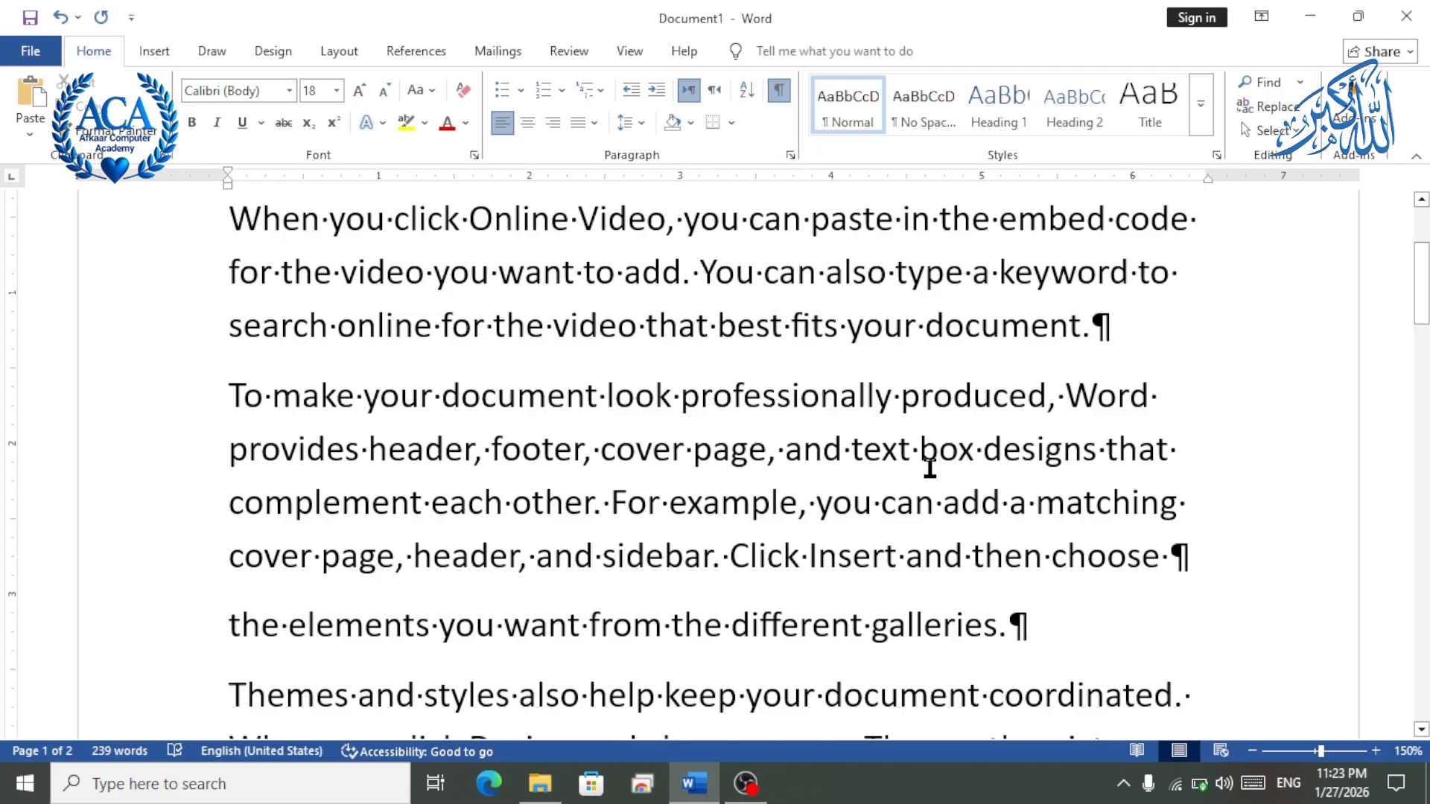
{"action": "scroll", "coordinate": [930, 468], "scroll_direction": "up", "scroll_amount": 2}
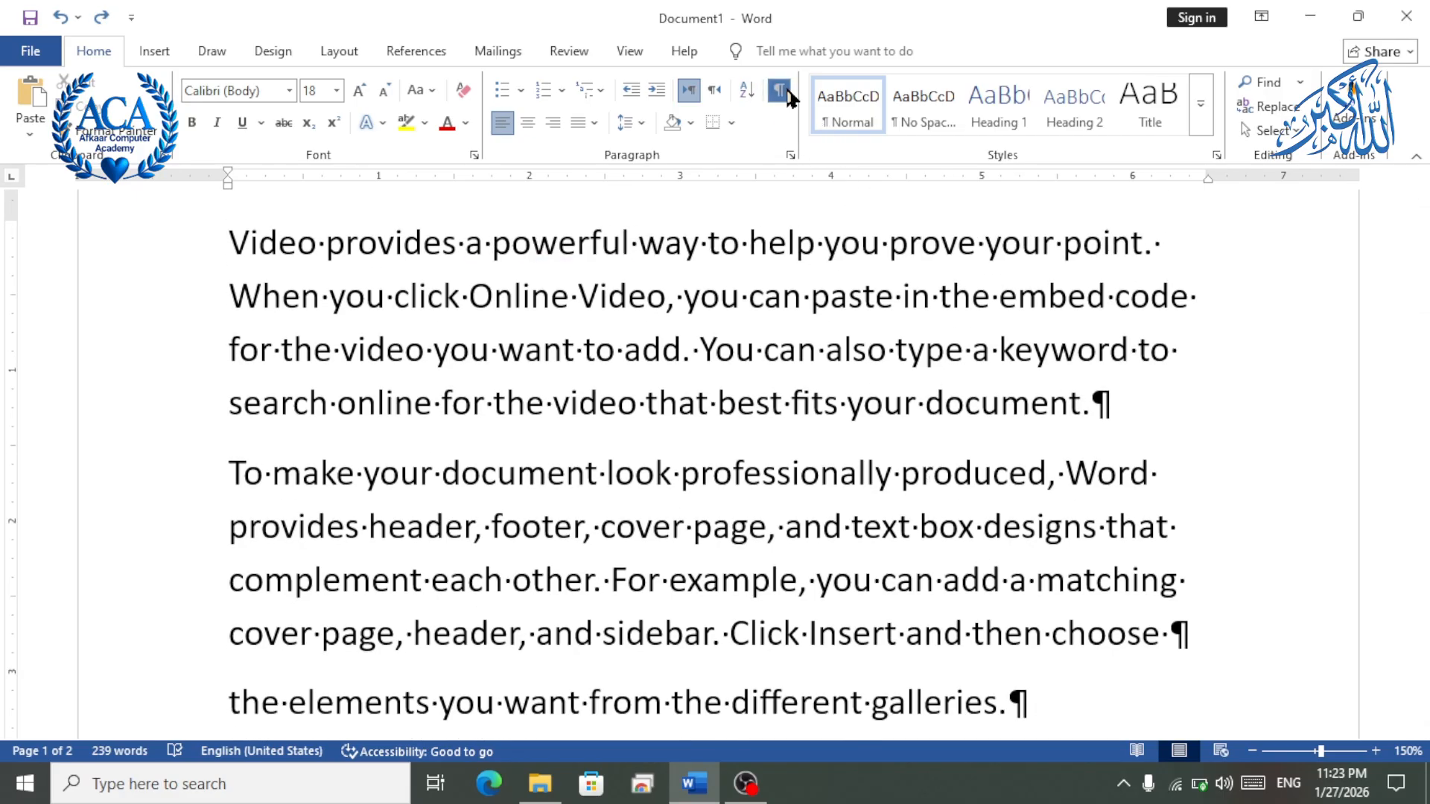
{"action": "left_click", "coordinate": [782, 92]}
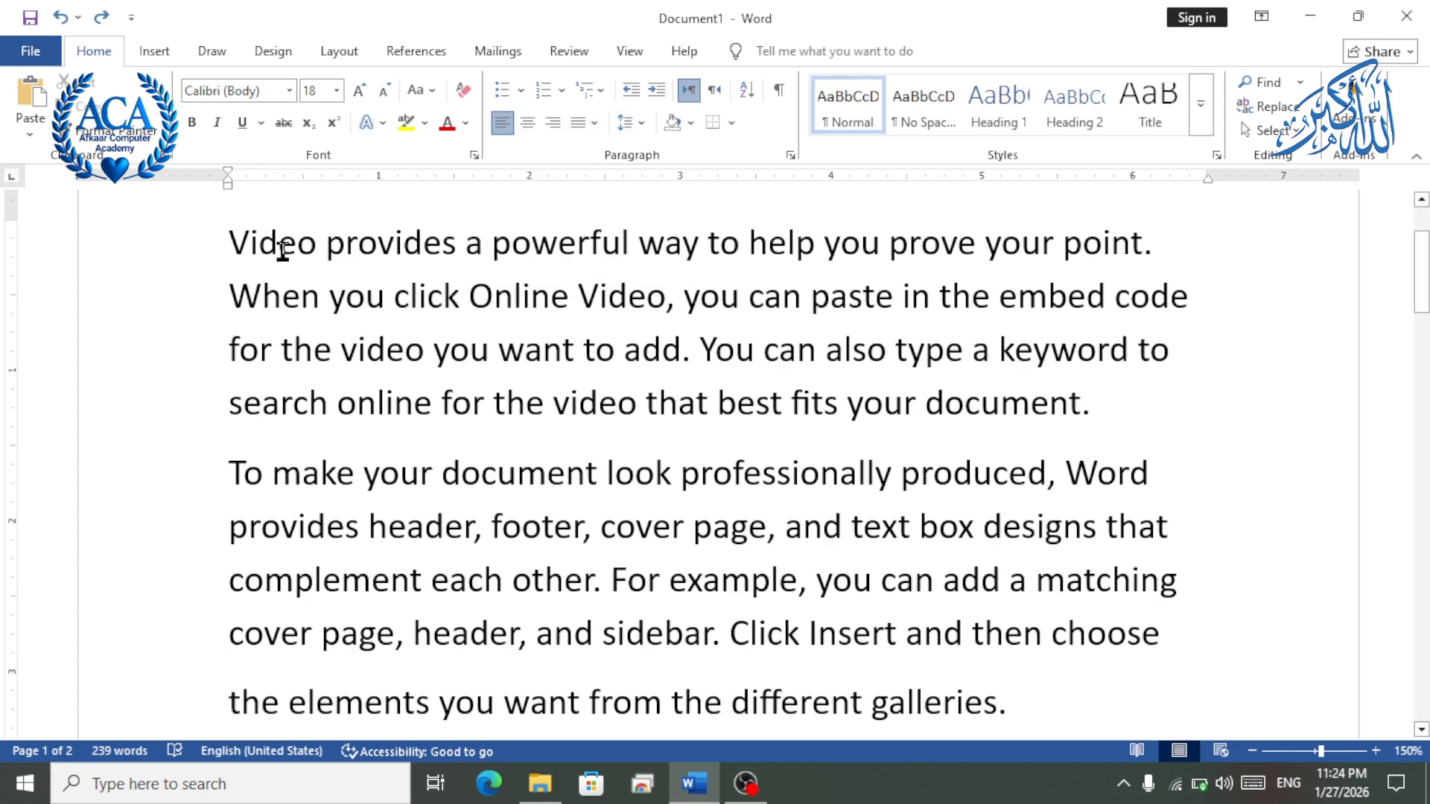
Center the first paragraph, which begins with "Video provides a powerful way".
{"action": "scroll", "coordinate": [293, 294], "scroll_direction": "down", "scroll_amount": 6}
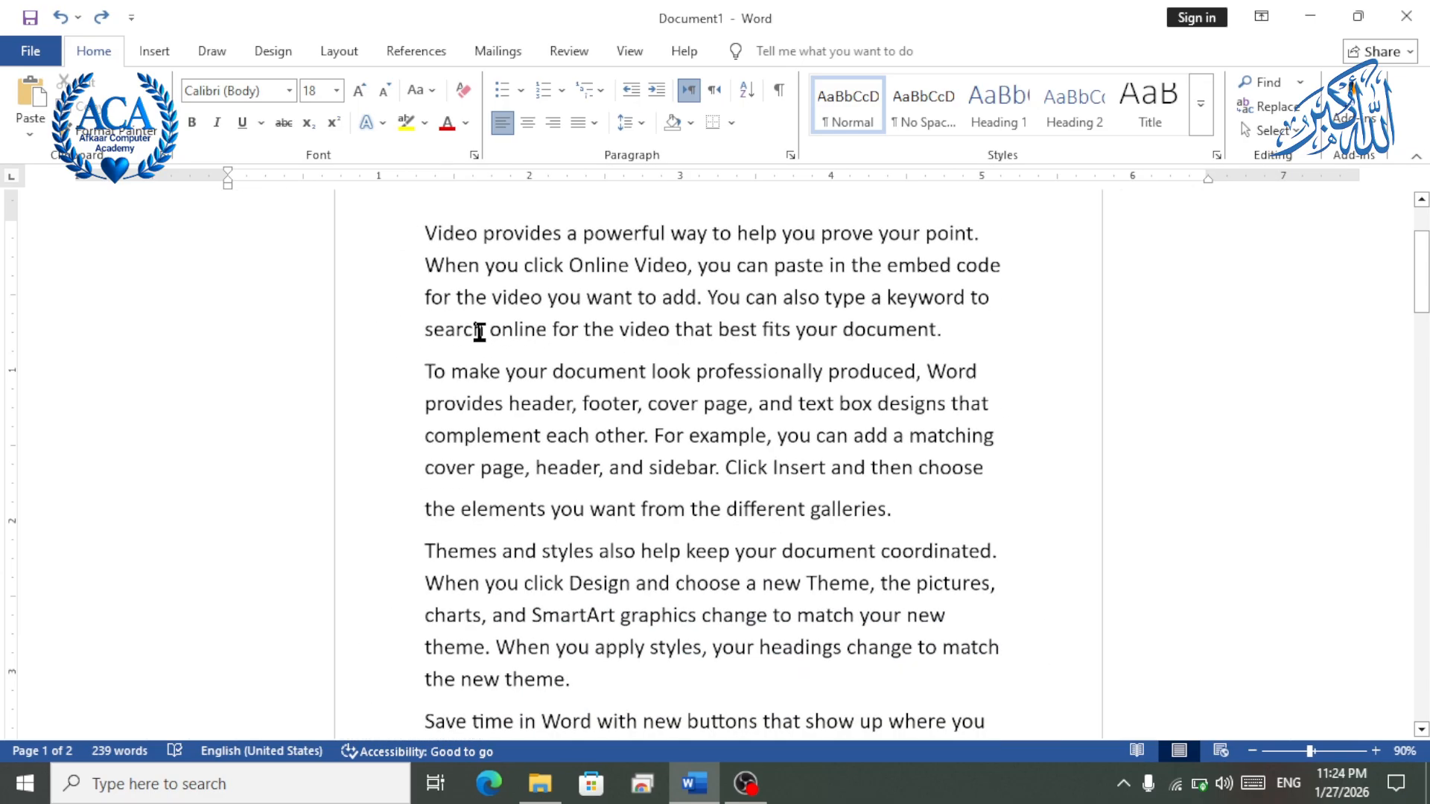
{"action": "scroll", "coordinate": [451, 246], "scroll_direction": "up", "scroll_amount": 1}
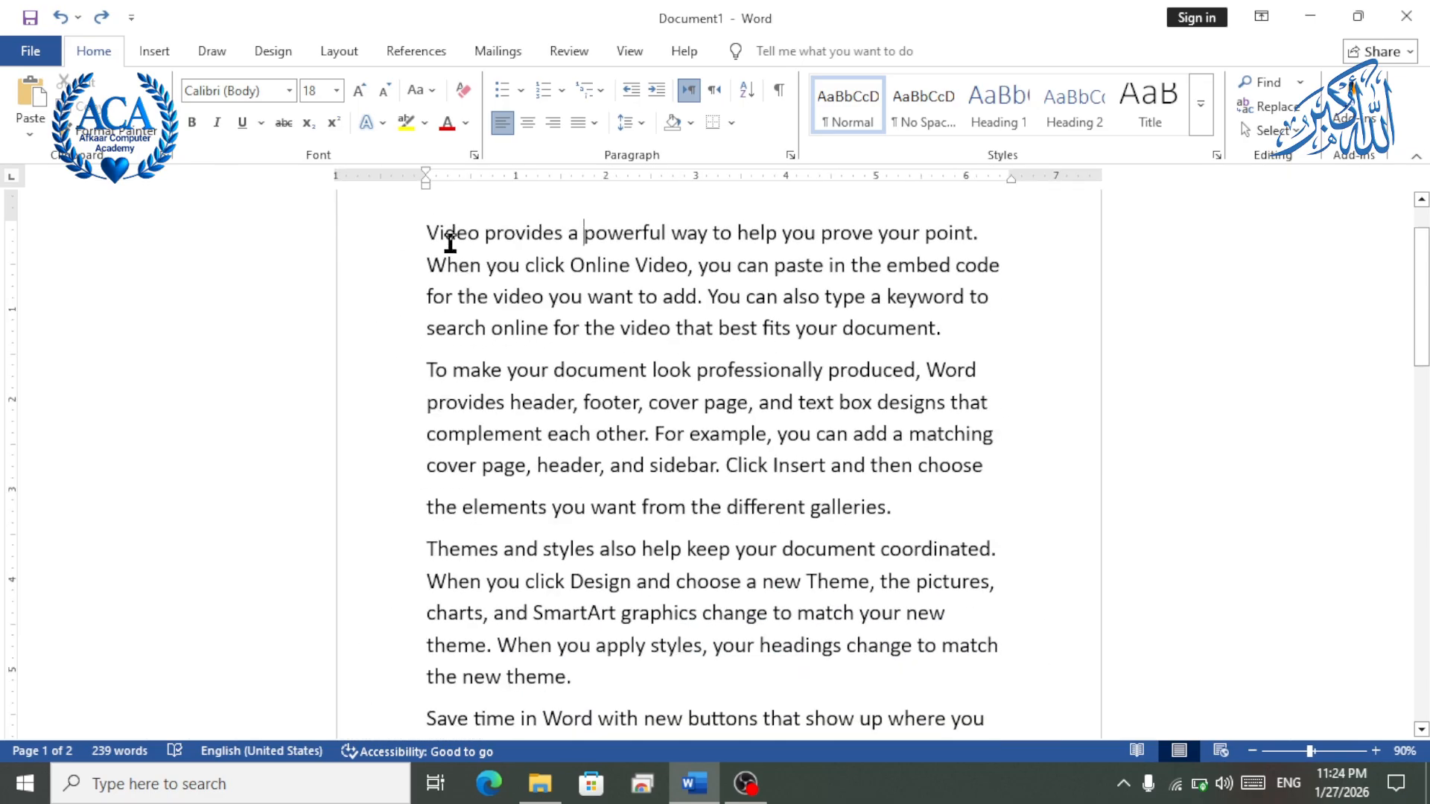
{"action": "scroll", "coordinate": [441, 251], "scroll_direction": "up", "scroll_amount": 2}
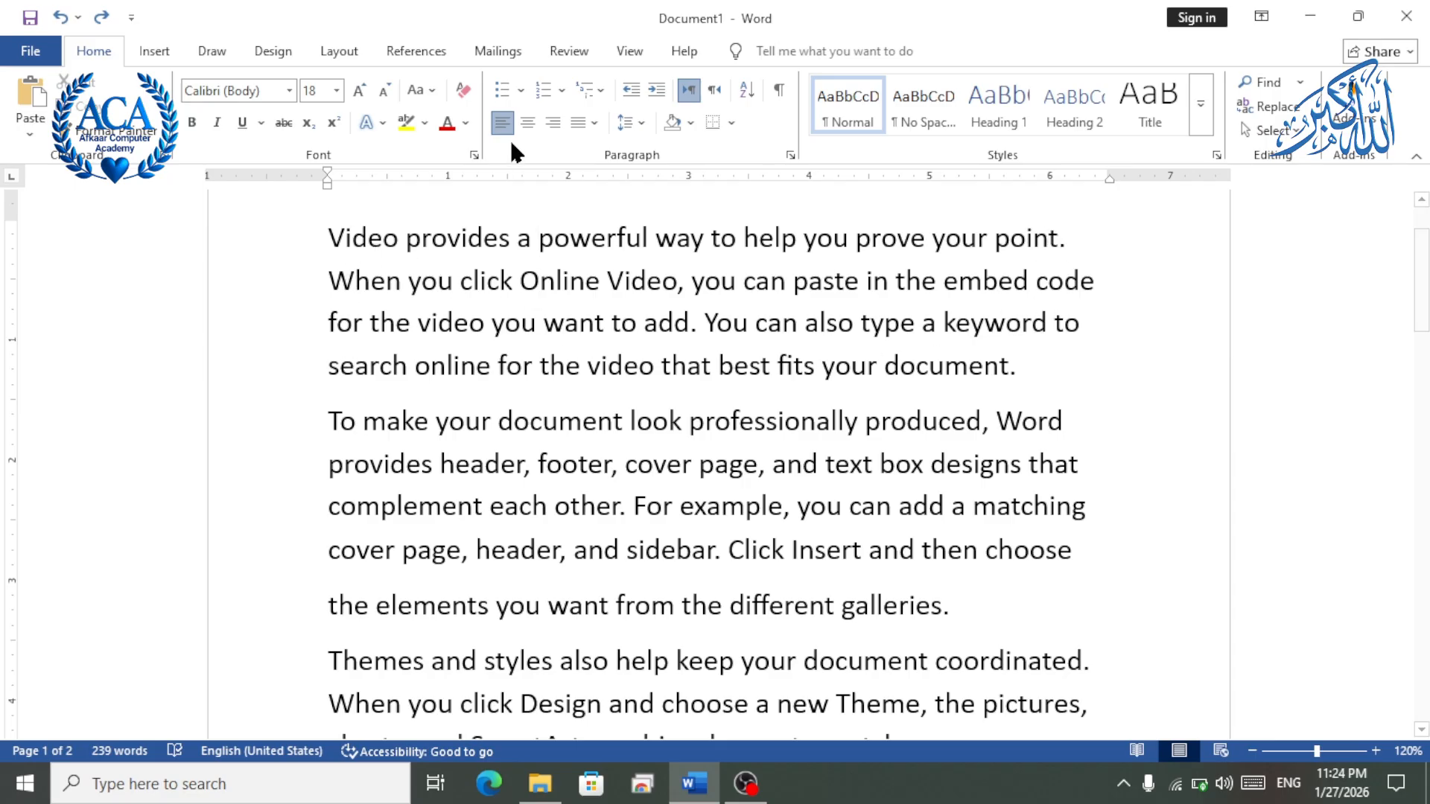
{"action": "left_click", "coordinate": [528, 123]}
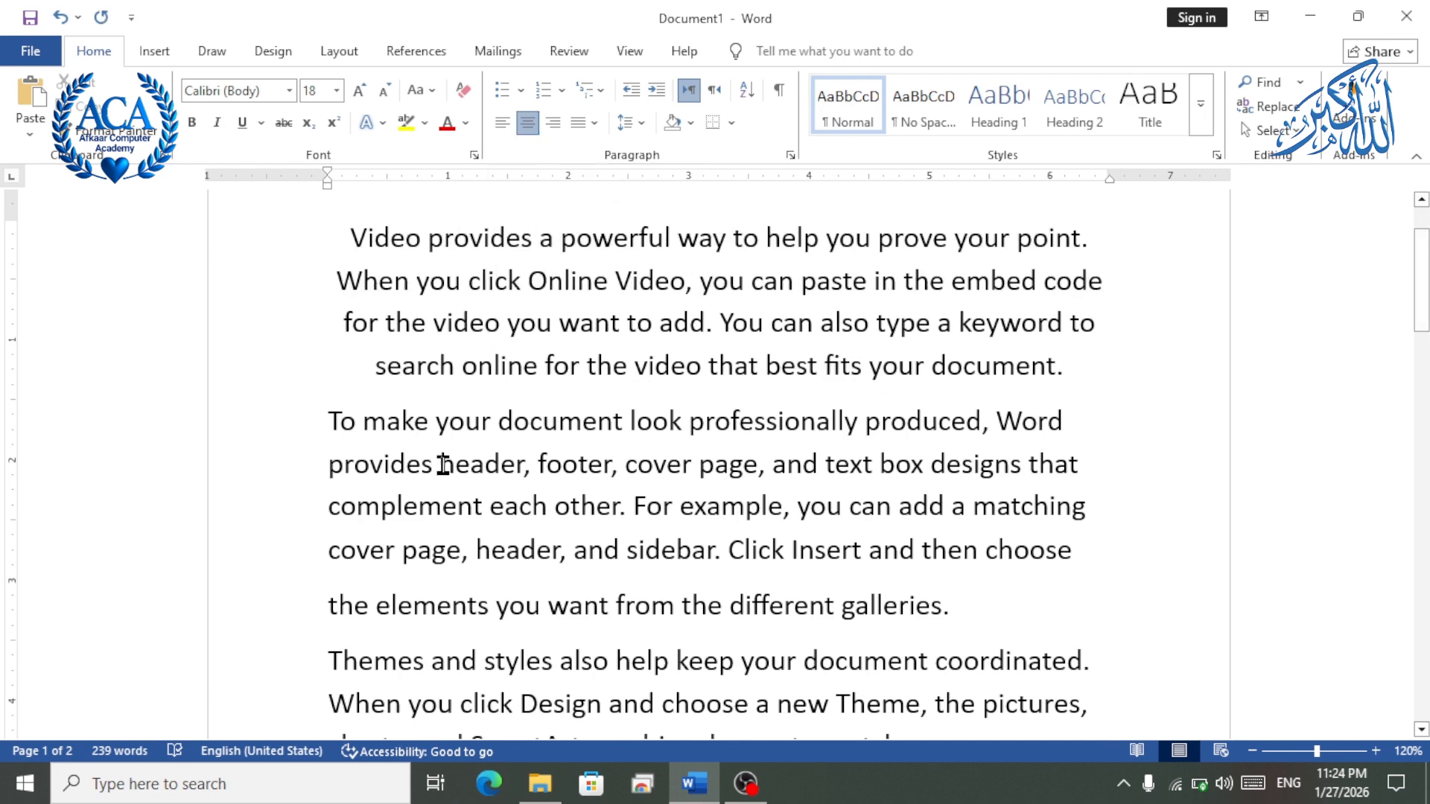
Select the whole document and compare its centered, left and right alignment, ending with right alignment.
{"action": "key", "text": "ctrl+a"}
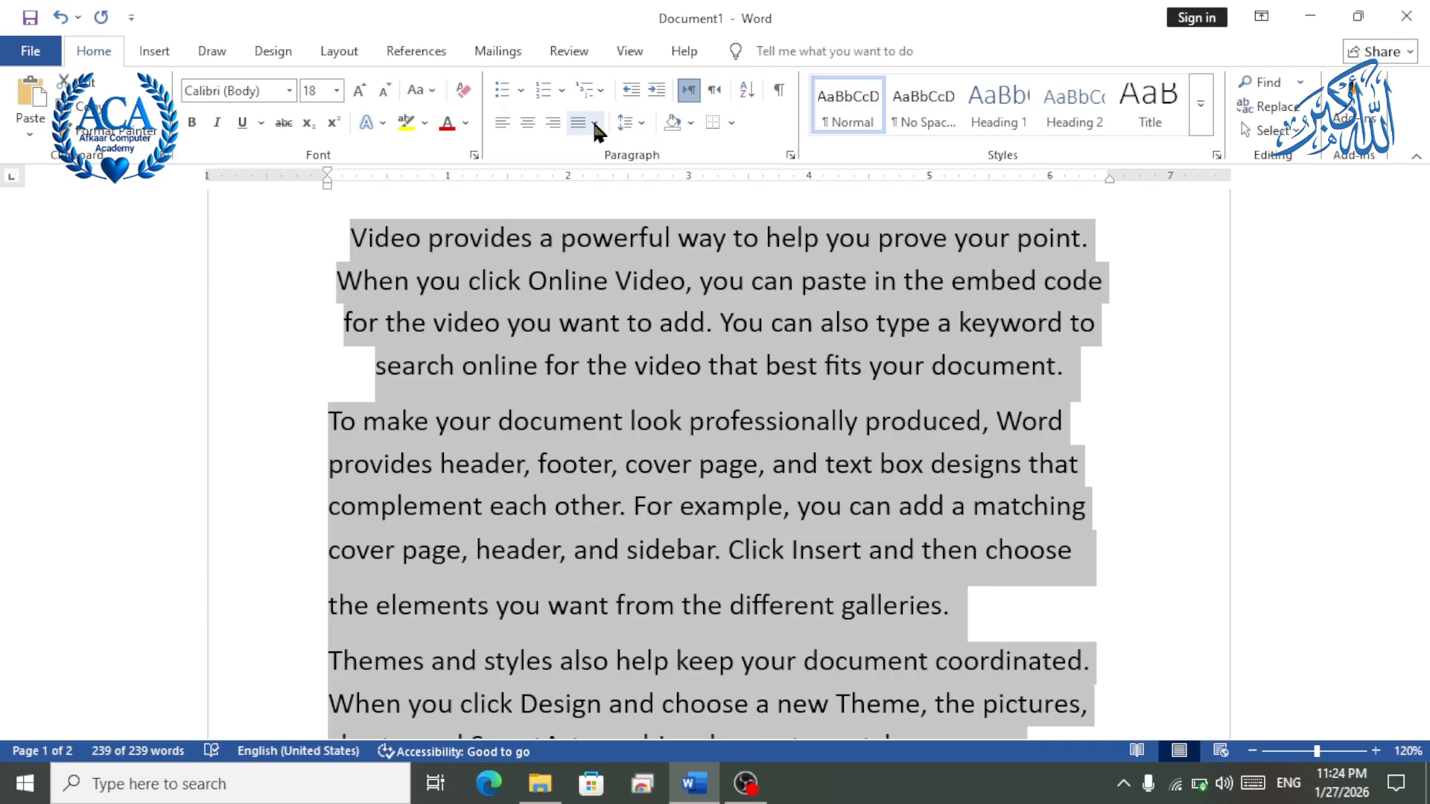
{"action": "left_click", "coordinate": [528, 124]}
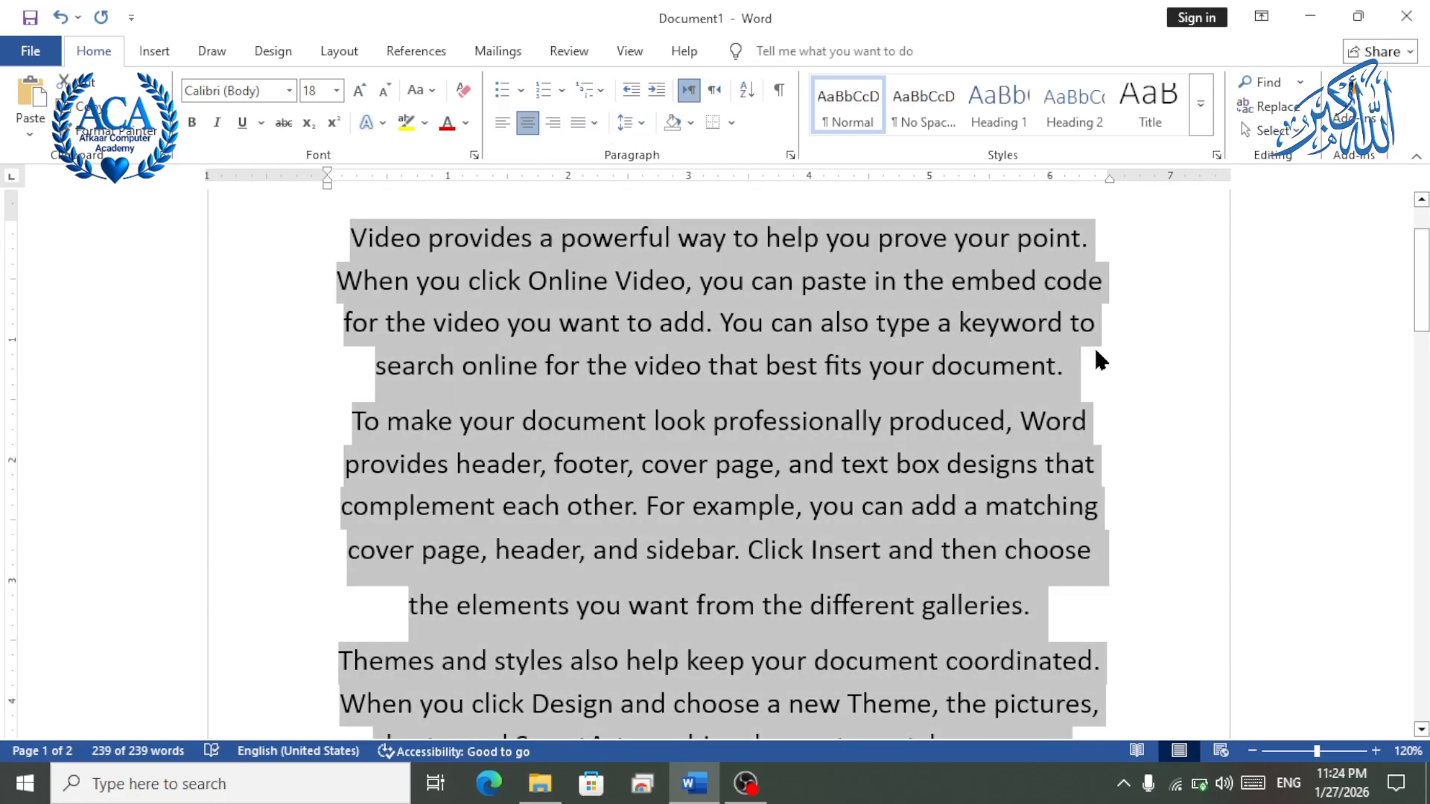
{"action": "left_click", "coordinate": [508, 126]}
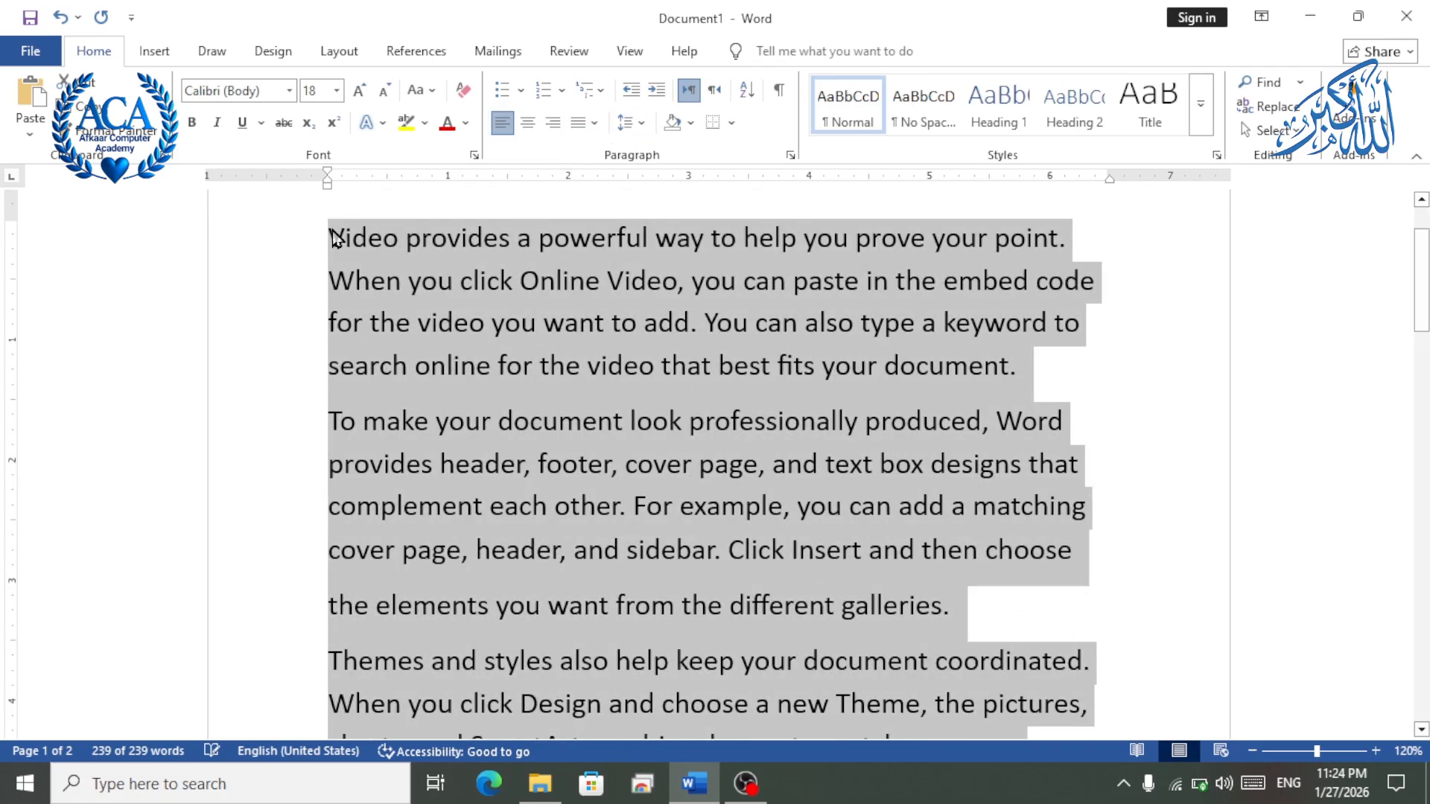
{"action": "left_click", "coordinate": [528, 125]}
{"action": "left_click", "coordinate": [554, 124]}
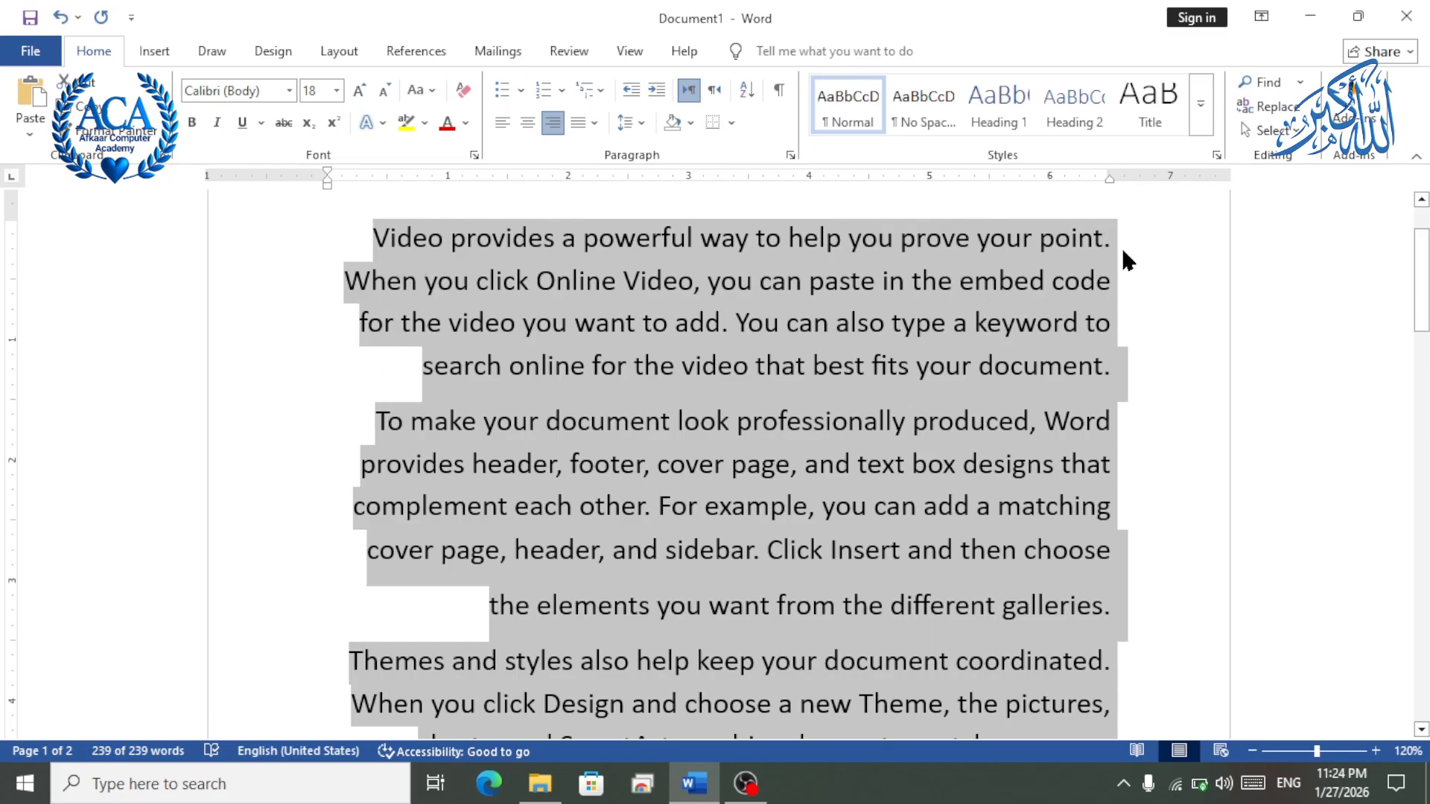
Try Justify, Justify High, Justify Medium and Justify Low on the whole document, ending with plain Justify.
{"action": "left_click", "coordinate": [594, 124]}
{"action": "left_click", "coordinate": [594, 148]}
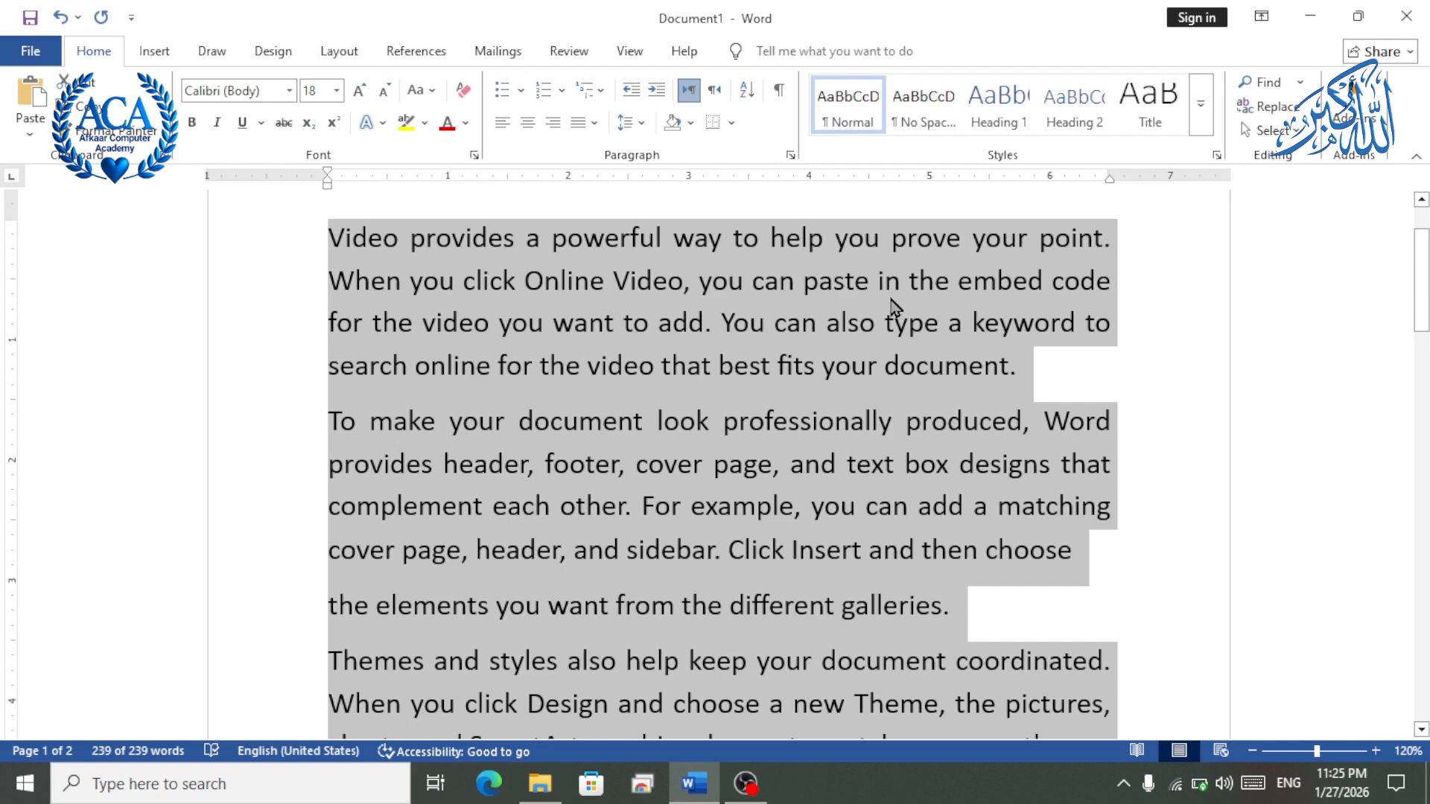
{"action": "left_click", "coordinate": [594, 123]}
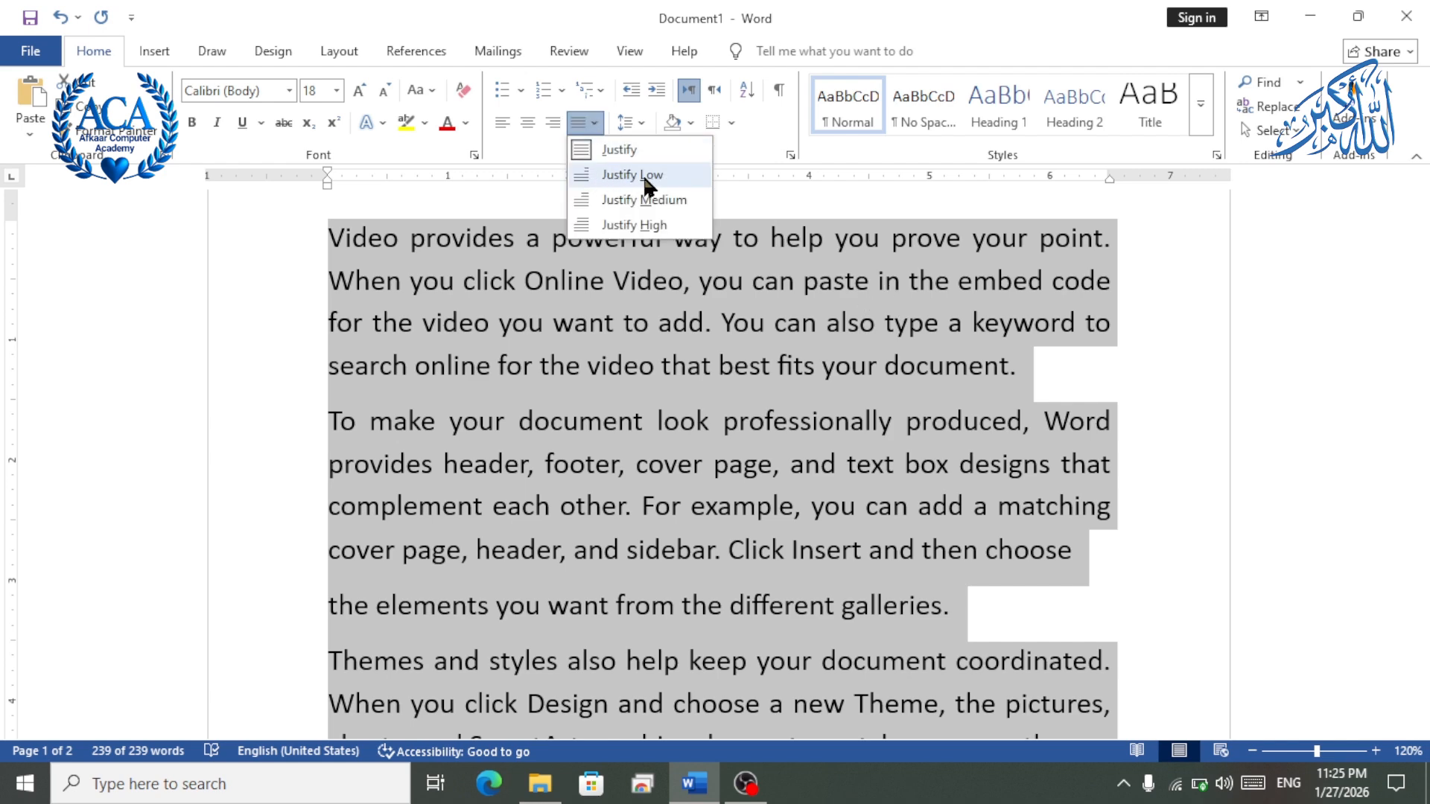
{"action": "left_click", "coordinate": [642, 224]}
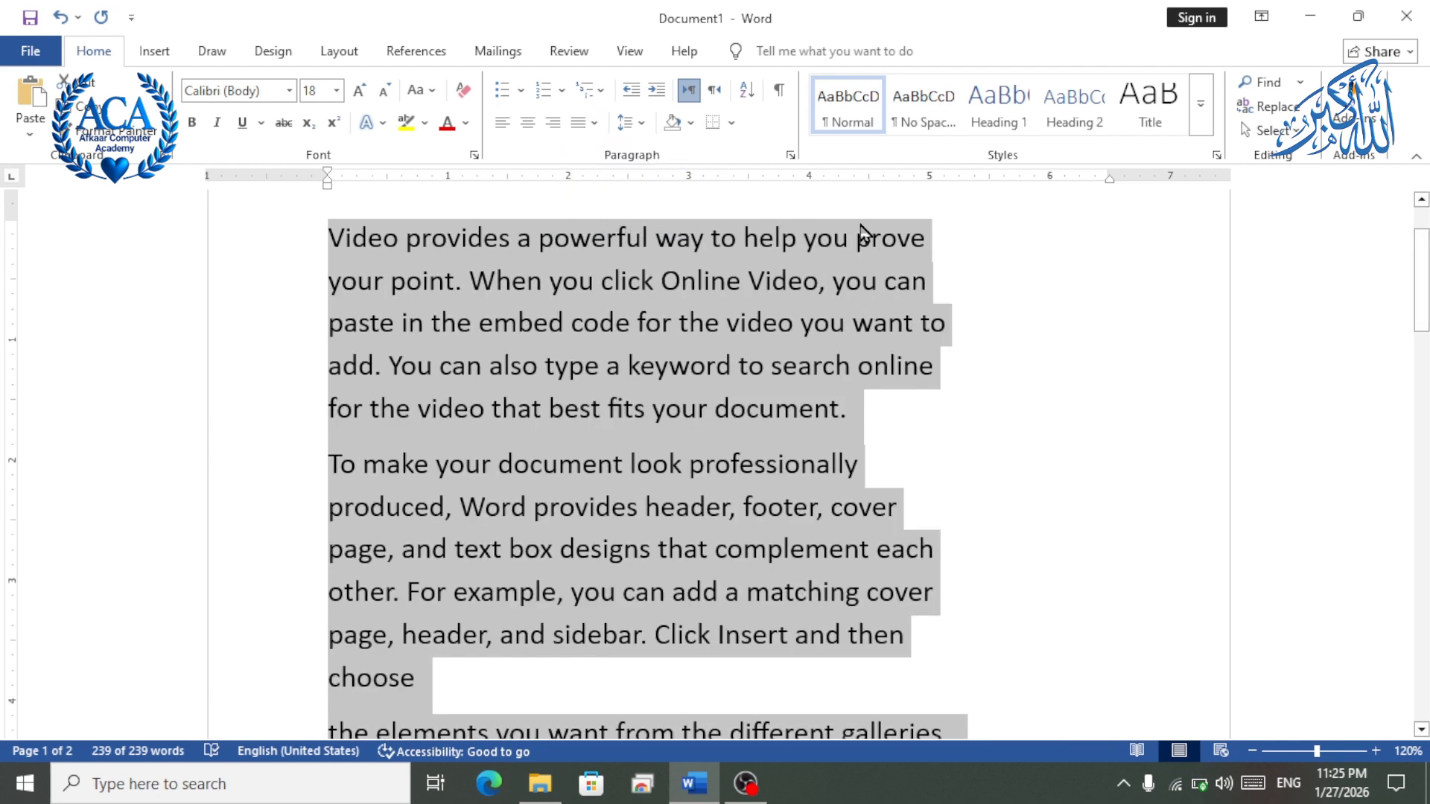
{"action": "left_click", "coordinate": [594, 124]}
{"action": "left_click", "coordinate": [655, 199]}
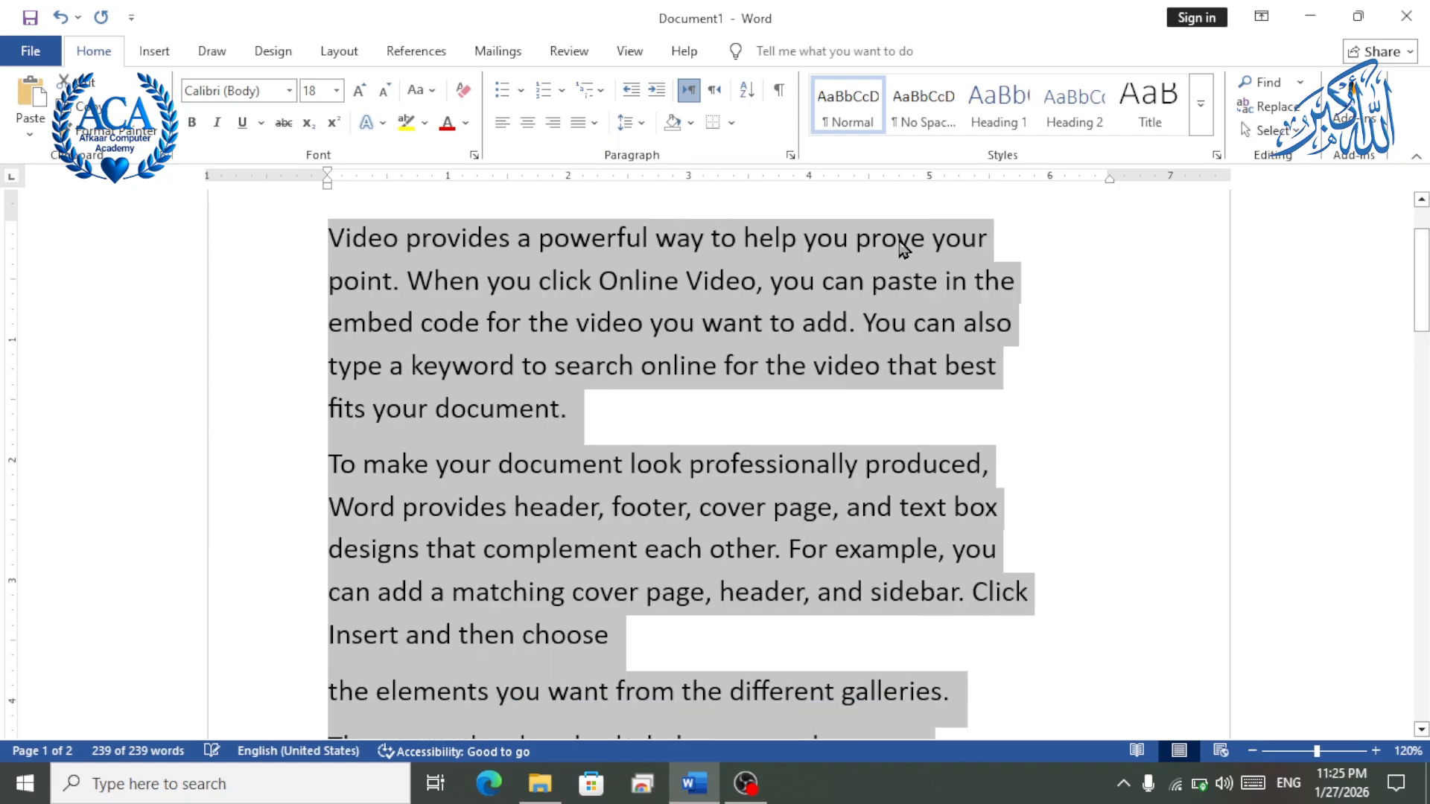
{"action": "left_click", "coordinate": [600, 125]}
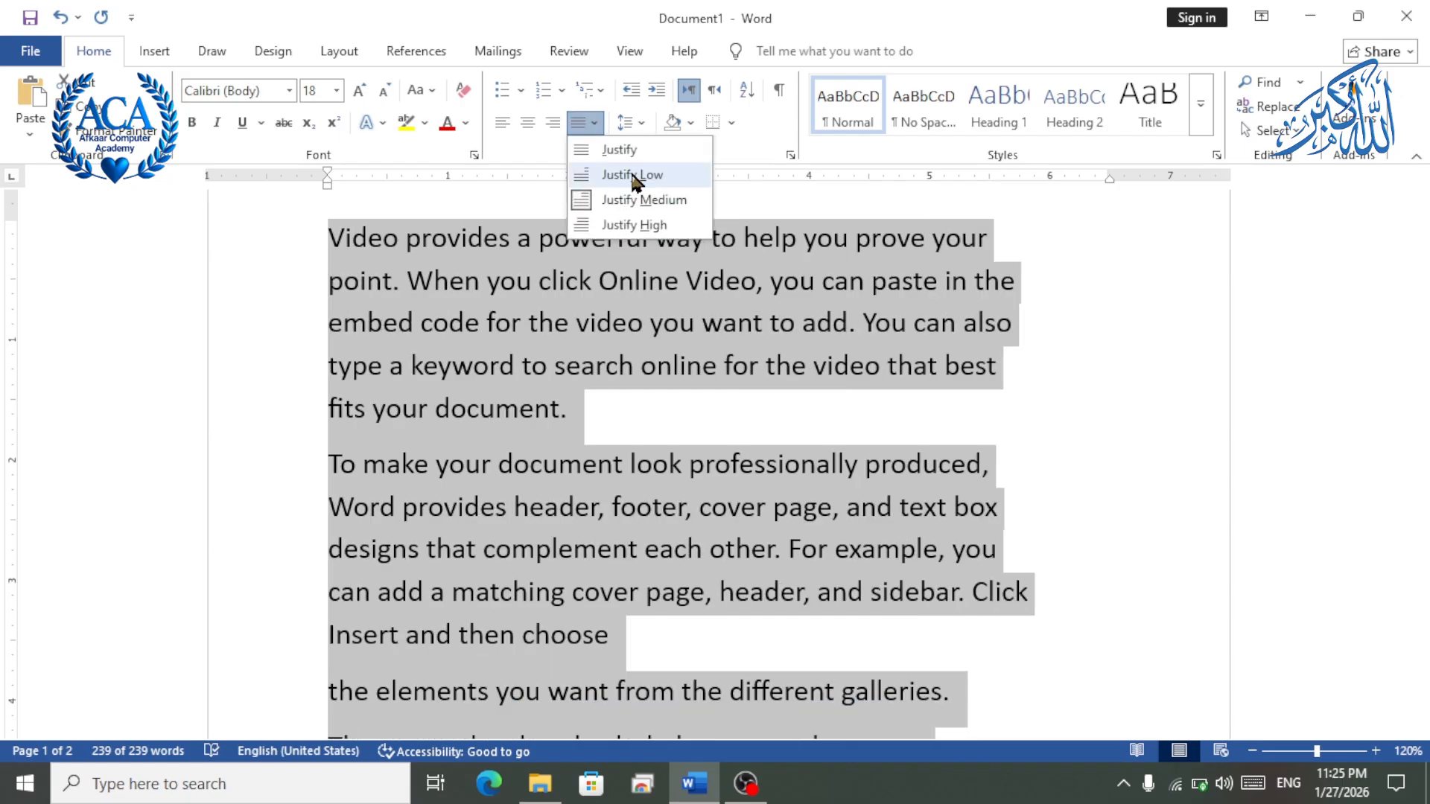
{"action": "left_click", "coordinate": [635, 176]}
{"action": "left_click", "coordinate": [600, 124]}
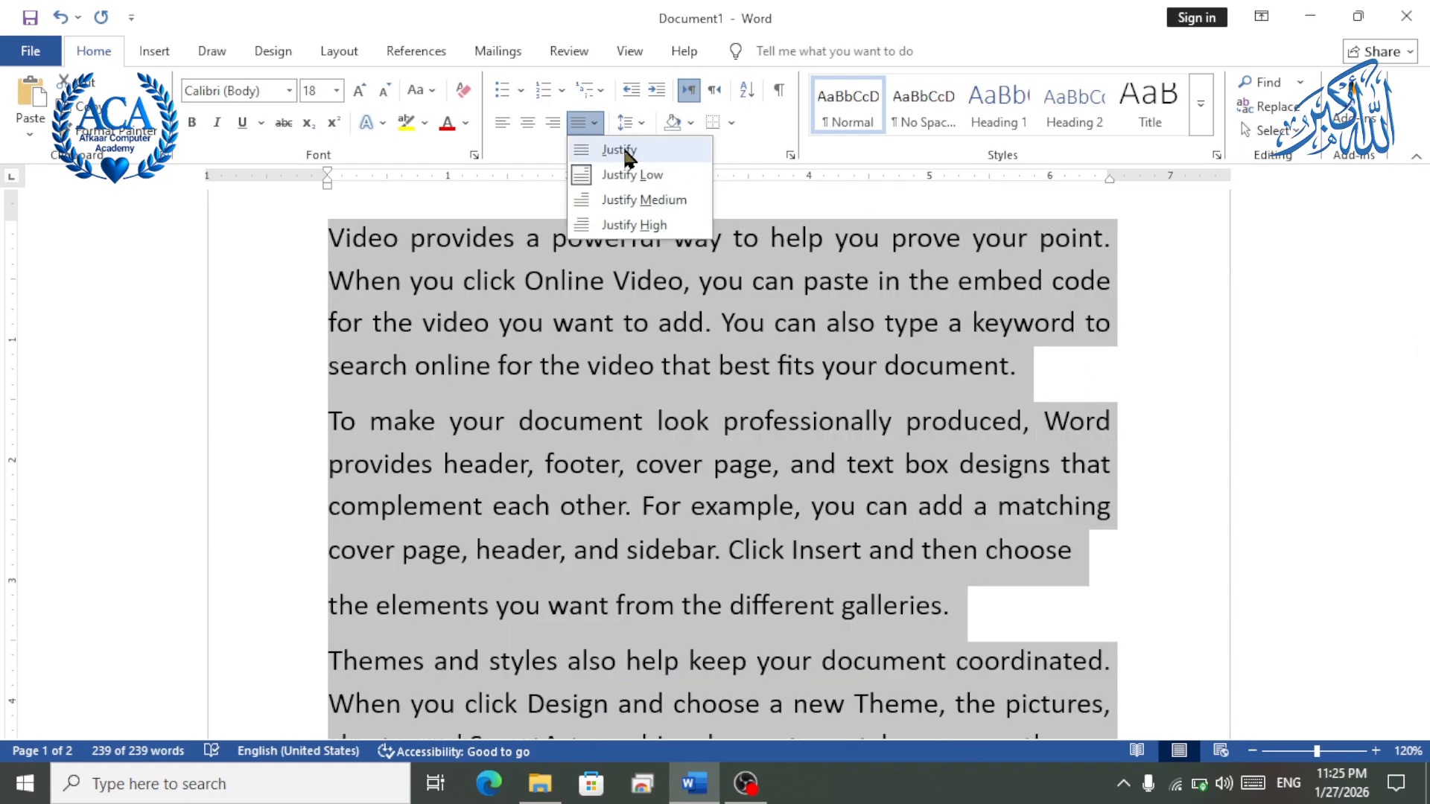
{"action": "left_click", "coordinate": [626, 150]}
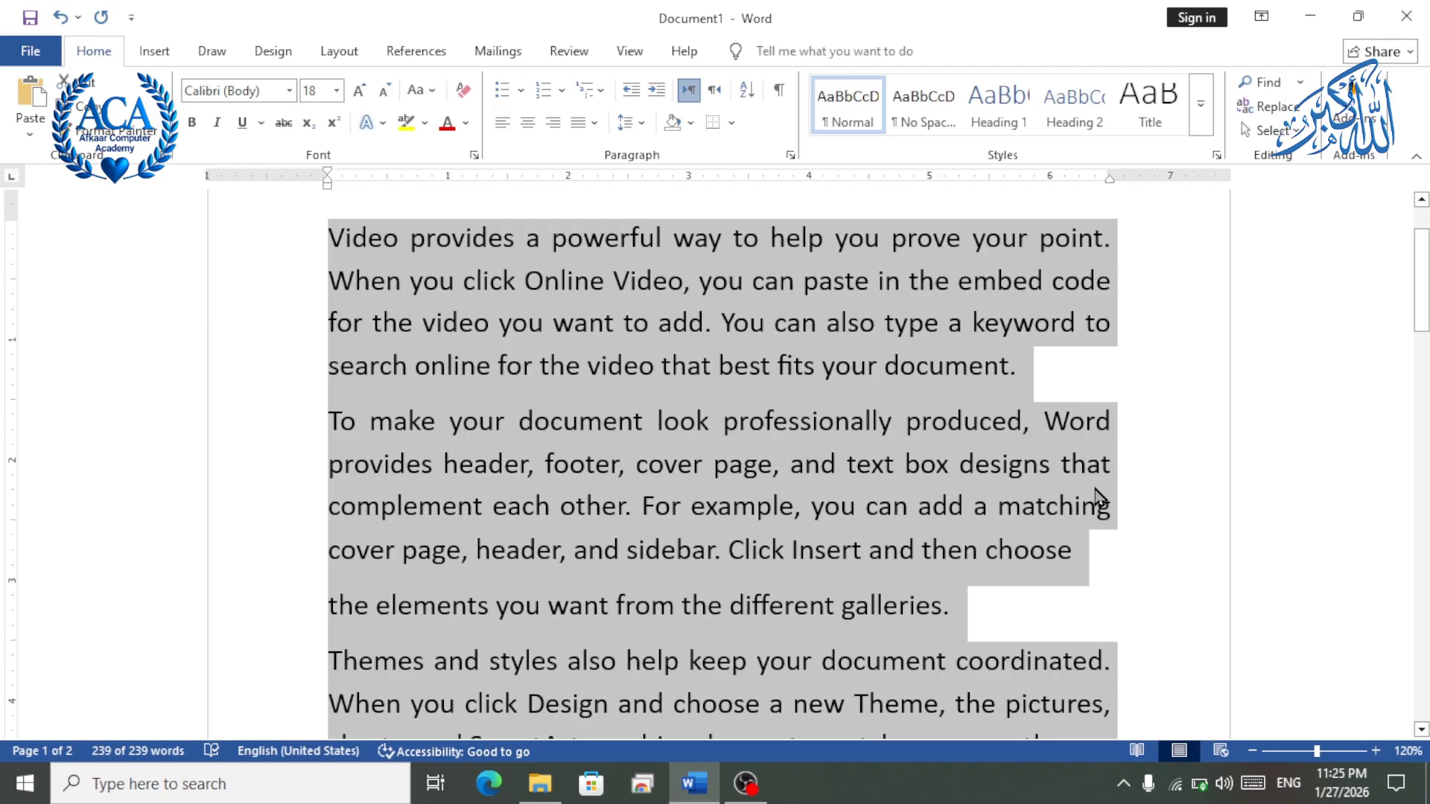
{"action": "left_click", "coordinate": [588, 122]}
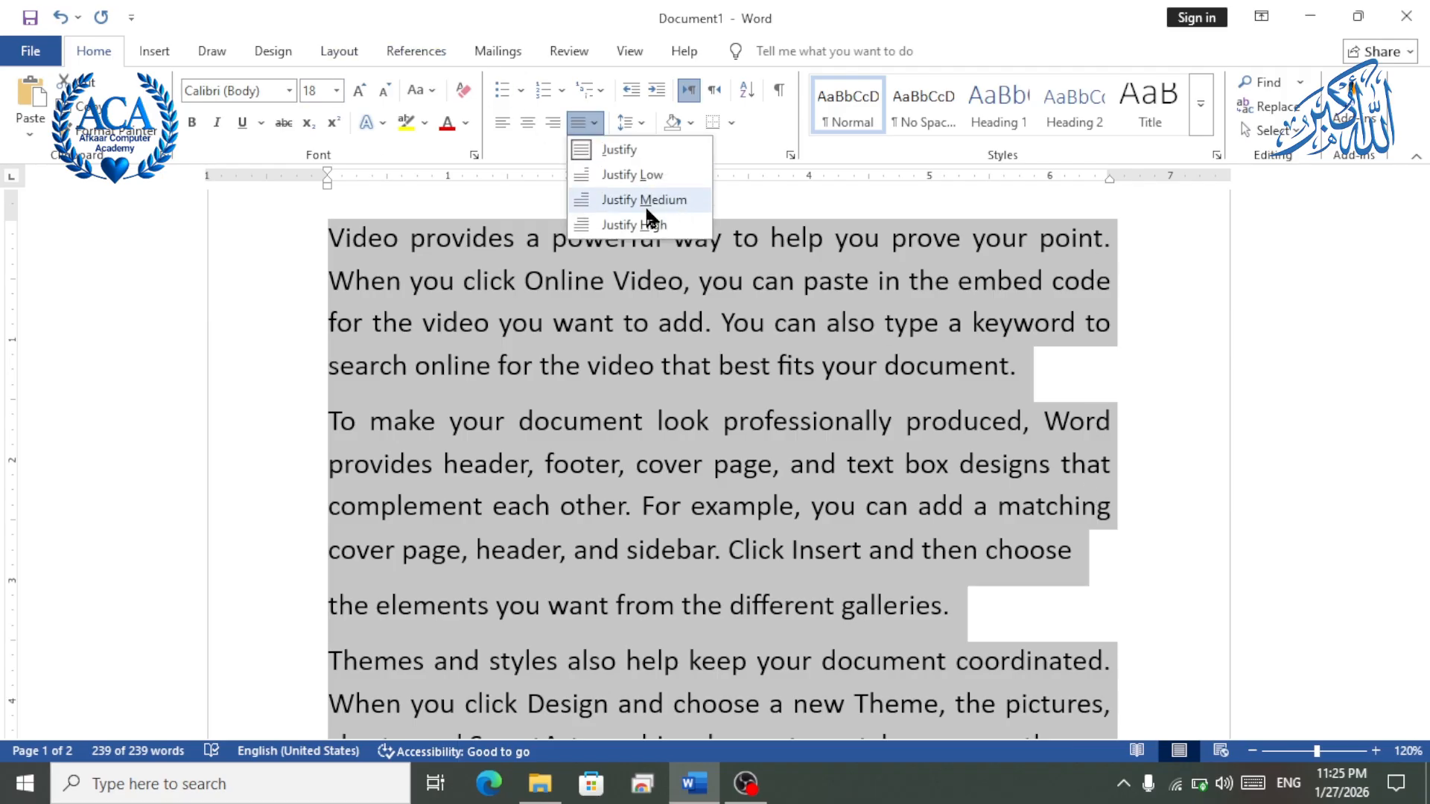
{"action": "left_click", "coordinate": [484, 288]}
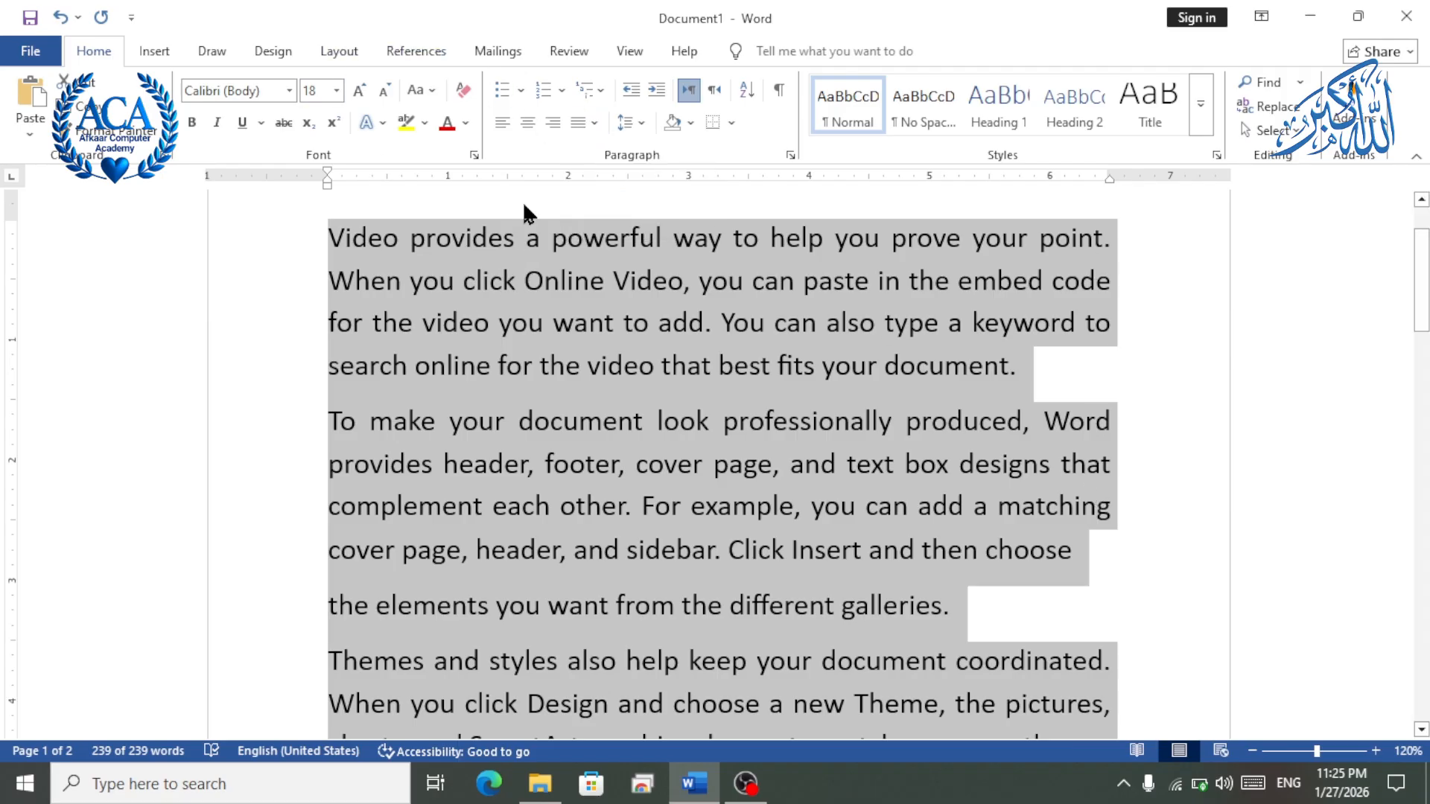
Switch the whole document through left, centered, right and justified alignment, ending with right alignment.
{"action": "left_click", "coordinate": [497, 127]}
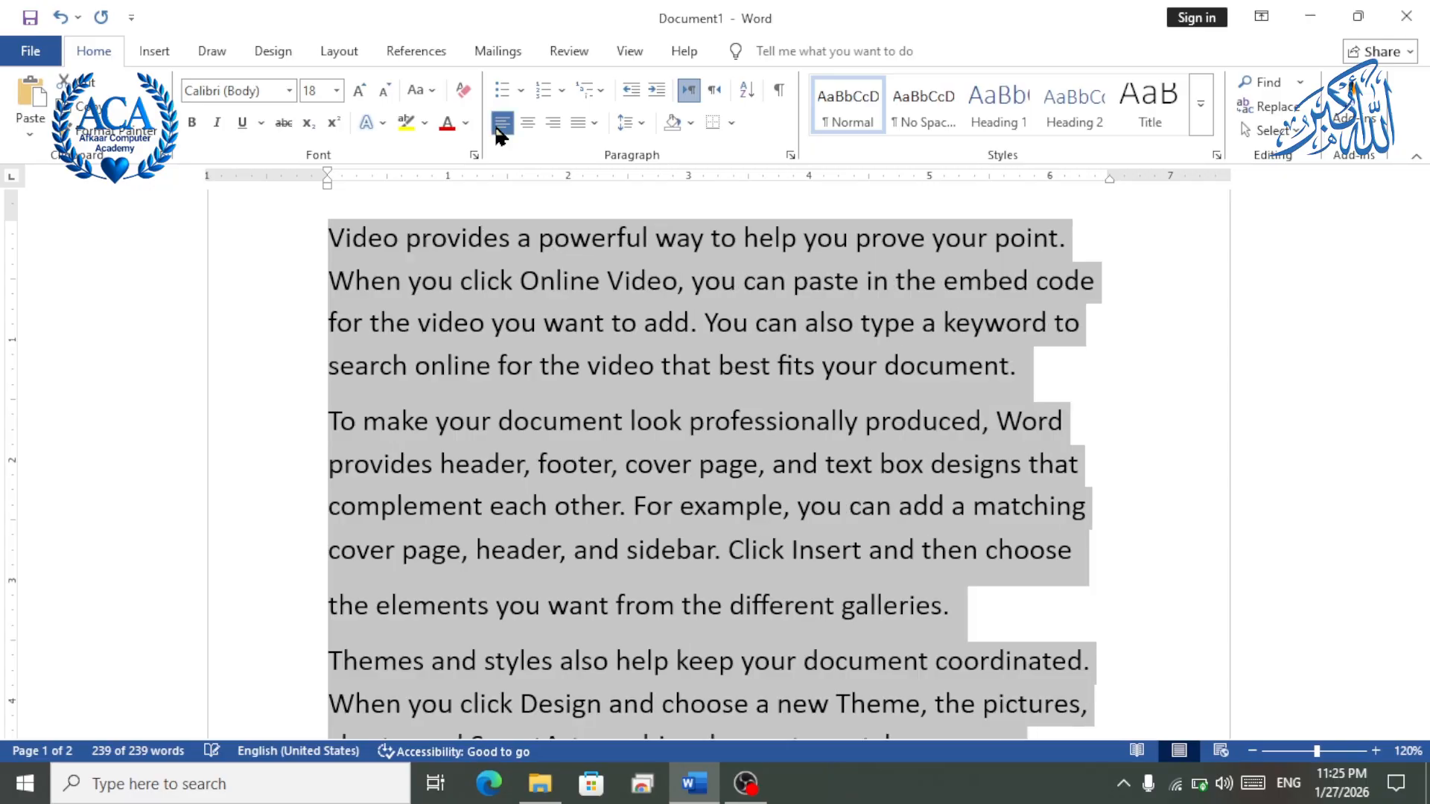
{"action": "key", "text": "ctrl+e"}
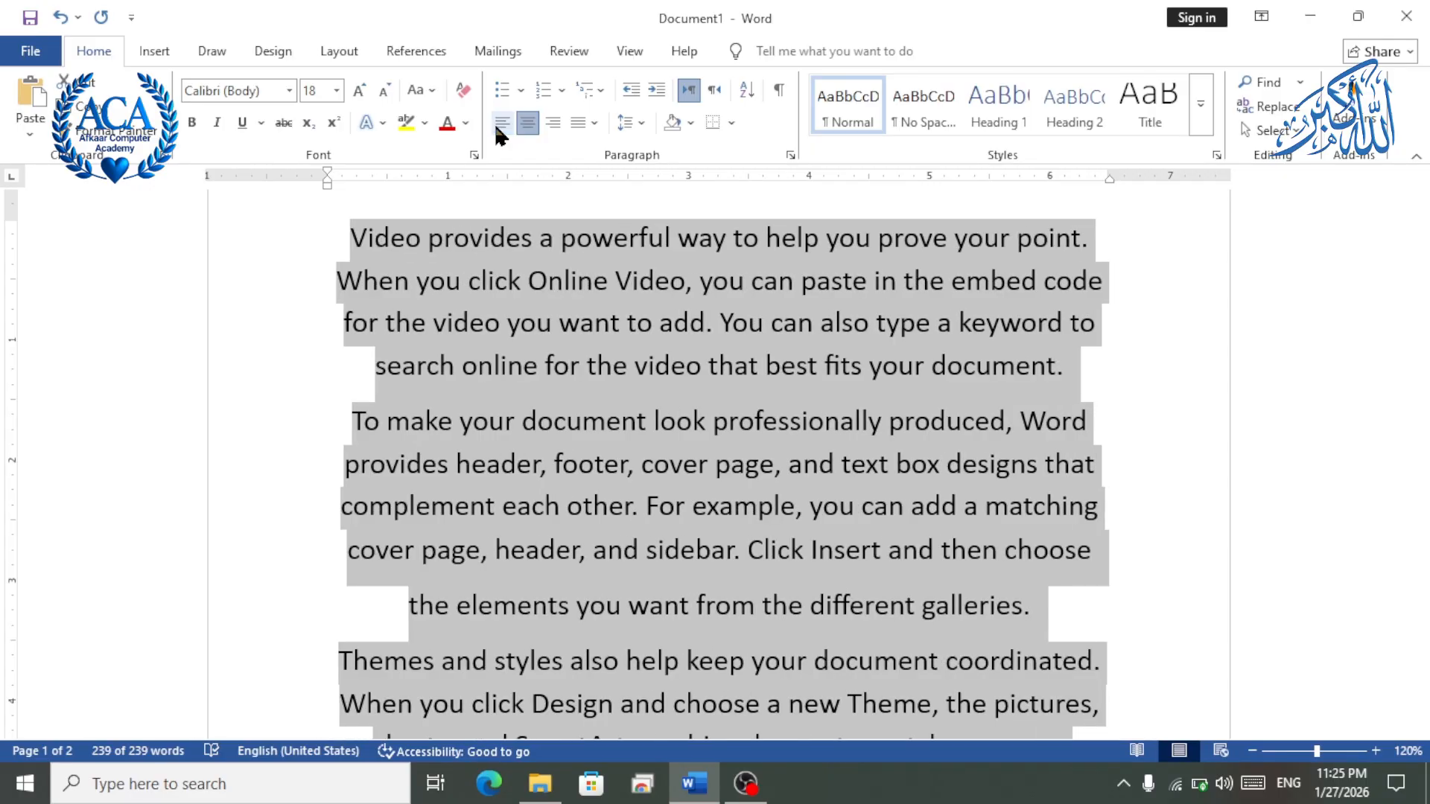
{"action": "key", "text": "ctrl+r"}
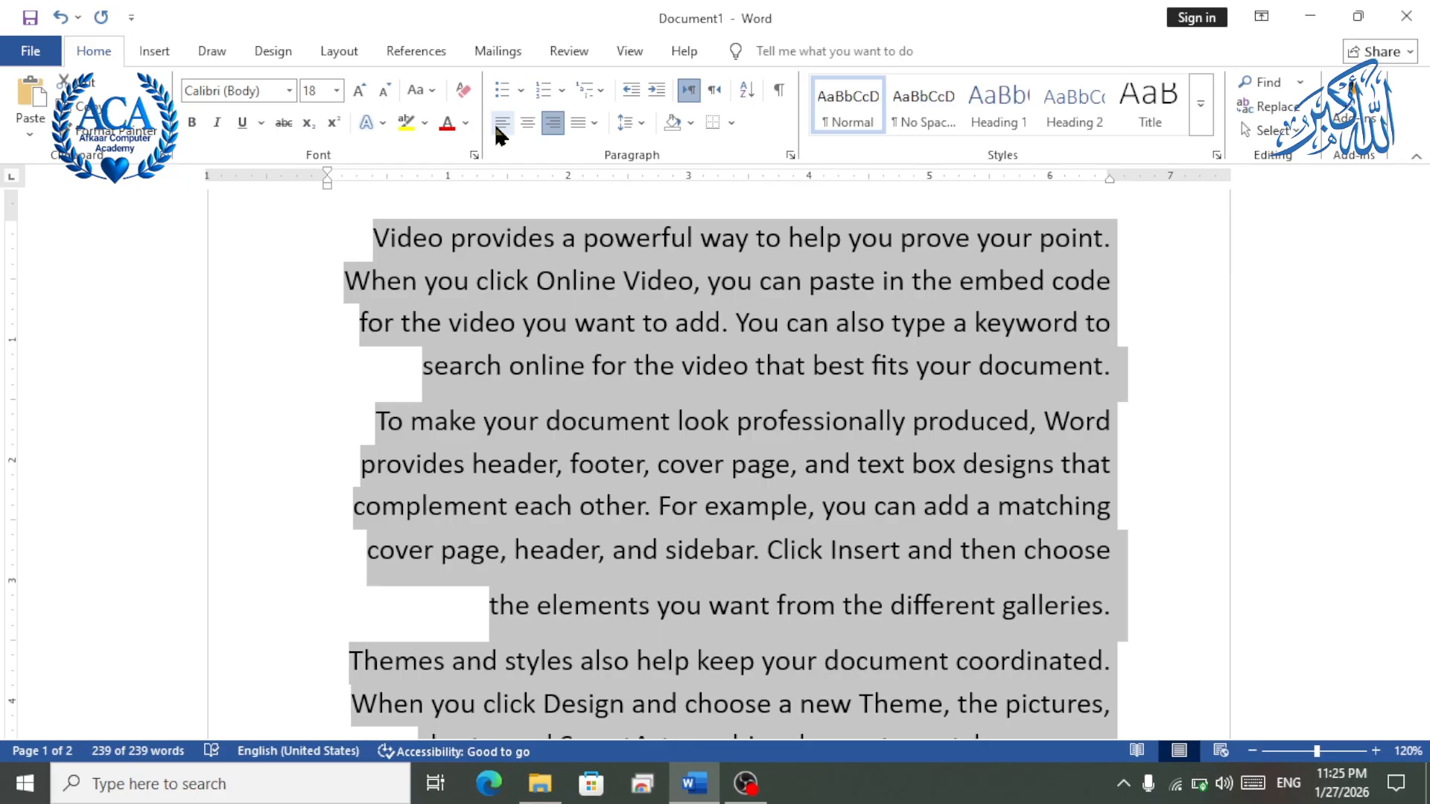
{"action": "key", "text": "ctrl+j"}
{"action": "key", "text": "ctrl+r"}
Select the whole document and set its line spacing to 3.0.
{"action": "left_click", "coordinate": [641, 128]}
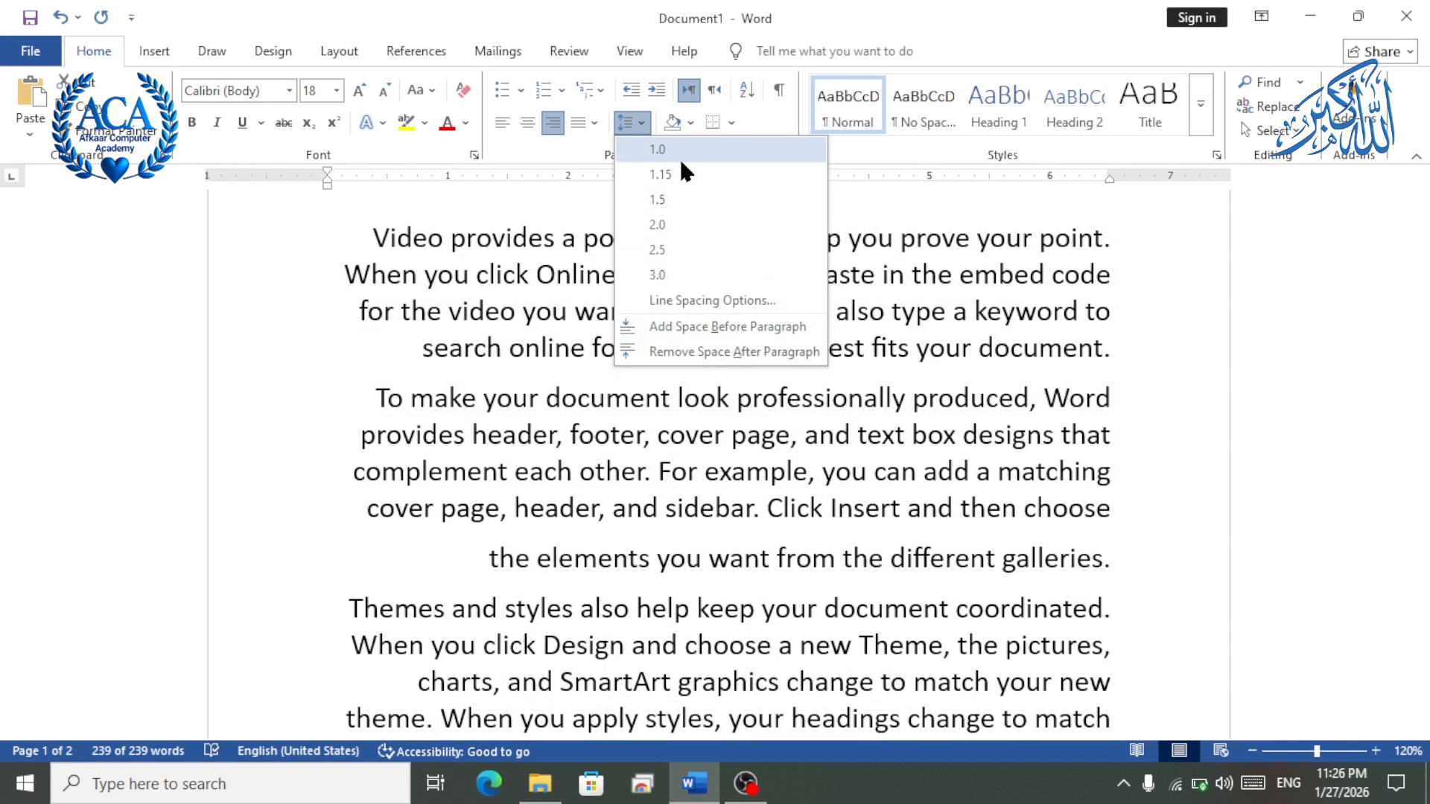
{"action": "left_click", "coordinate": [1000, 373]}
{"action": "key", "text": "ctrl+a"}
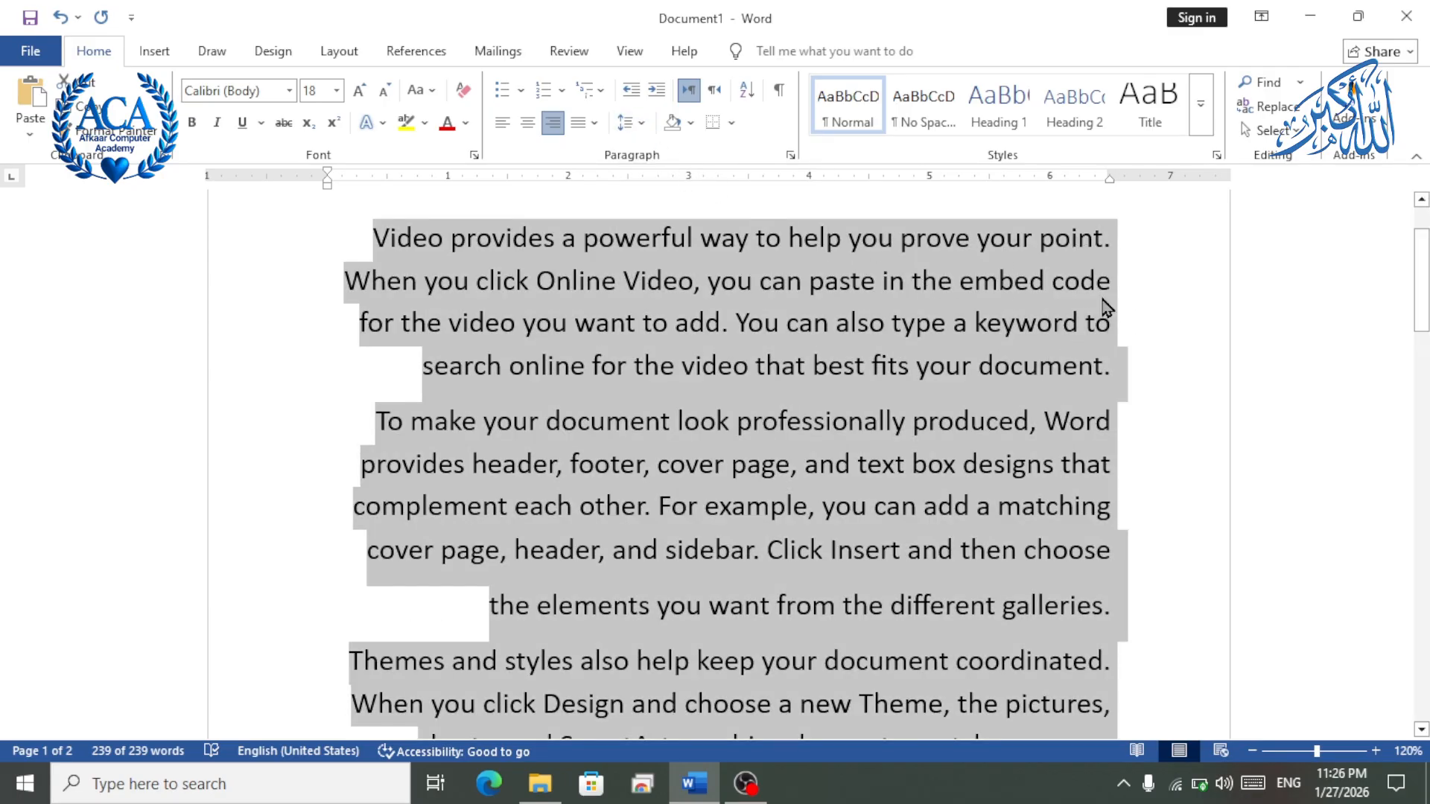
{"action": "left_click", "coordinate": [640, 123]}
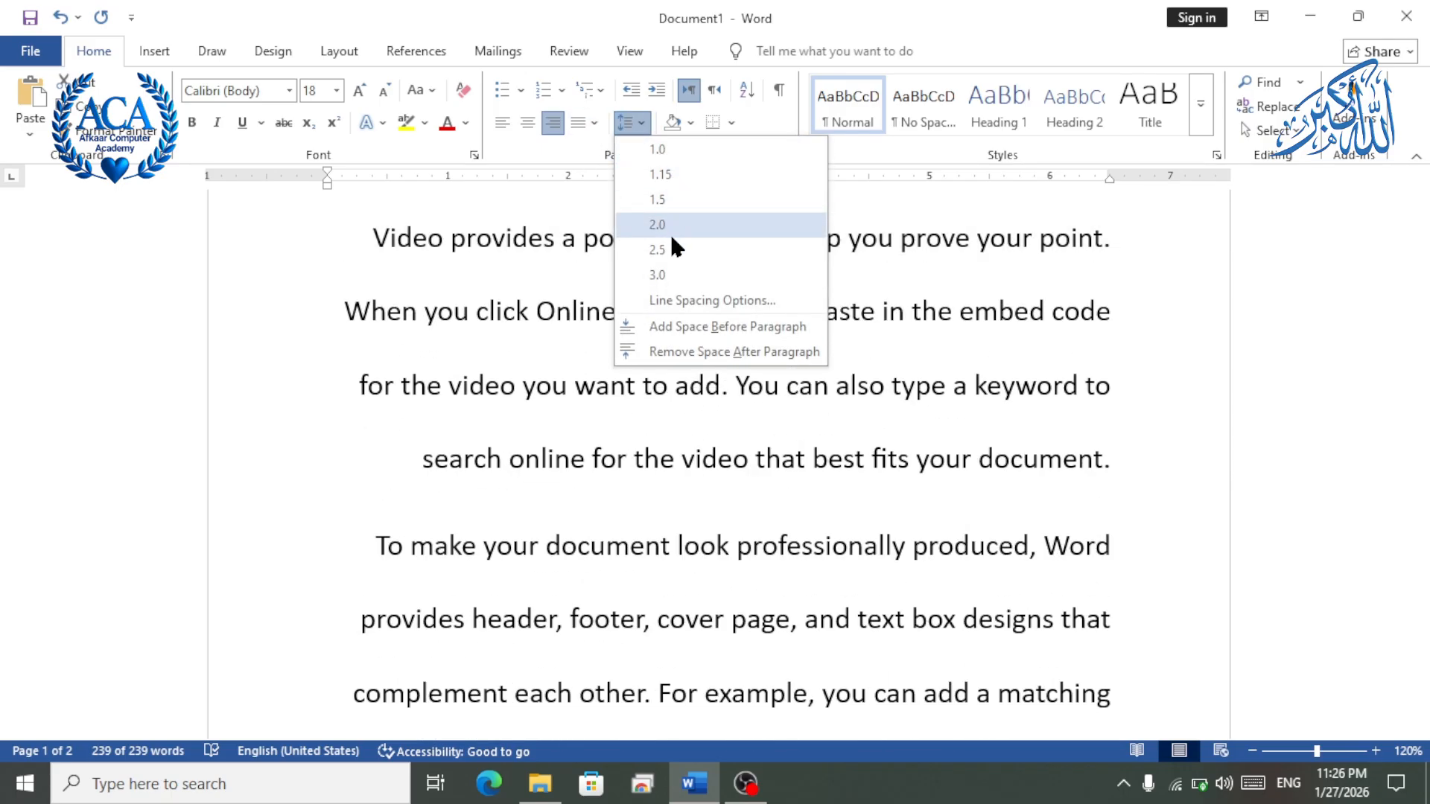
{"action": "left_click", "coordinate": [659, 276]}
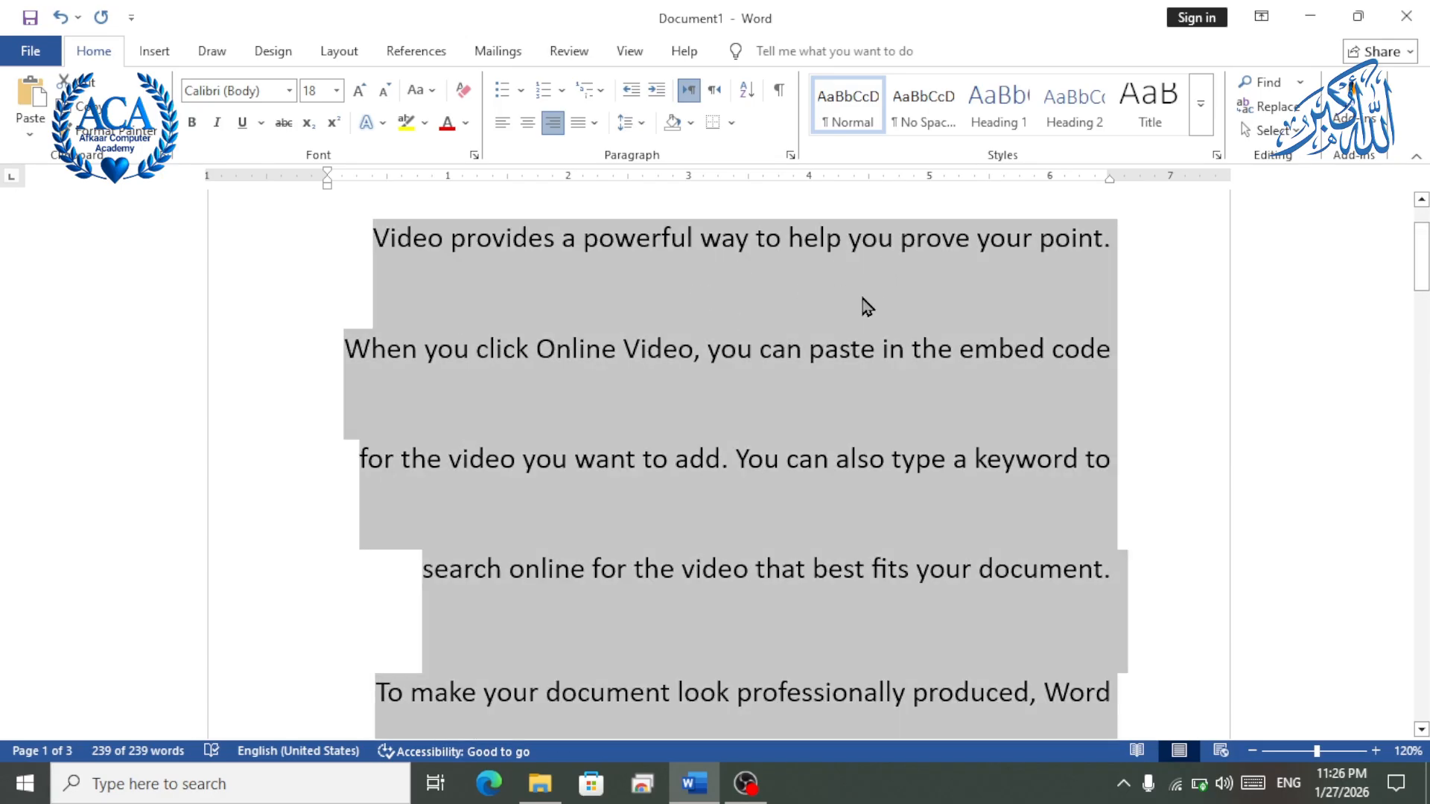
Set the whole document's line spacing to 1.0 and highlight a few lines of the first paragraph.
{"action": "left_click", "coordinate": [632, 124]}
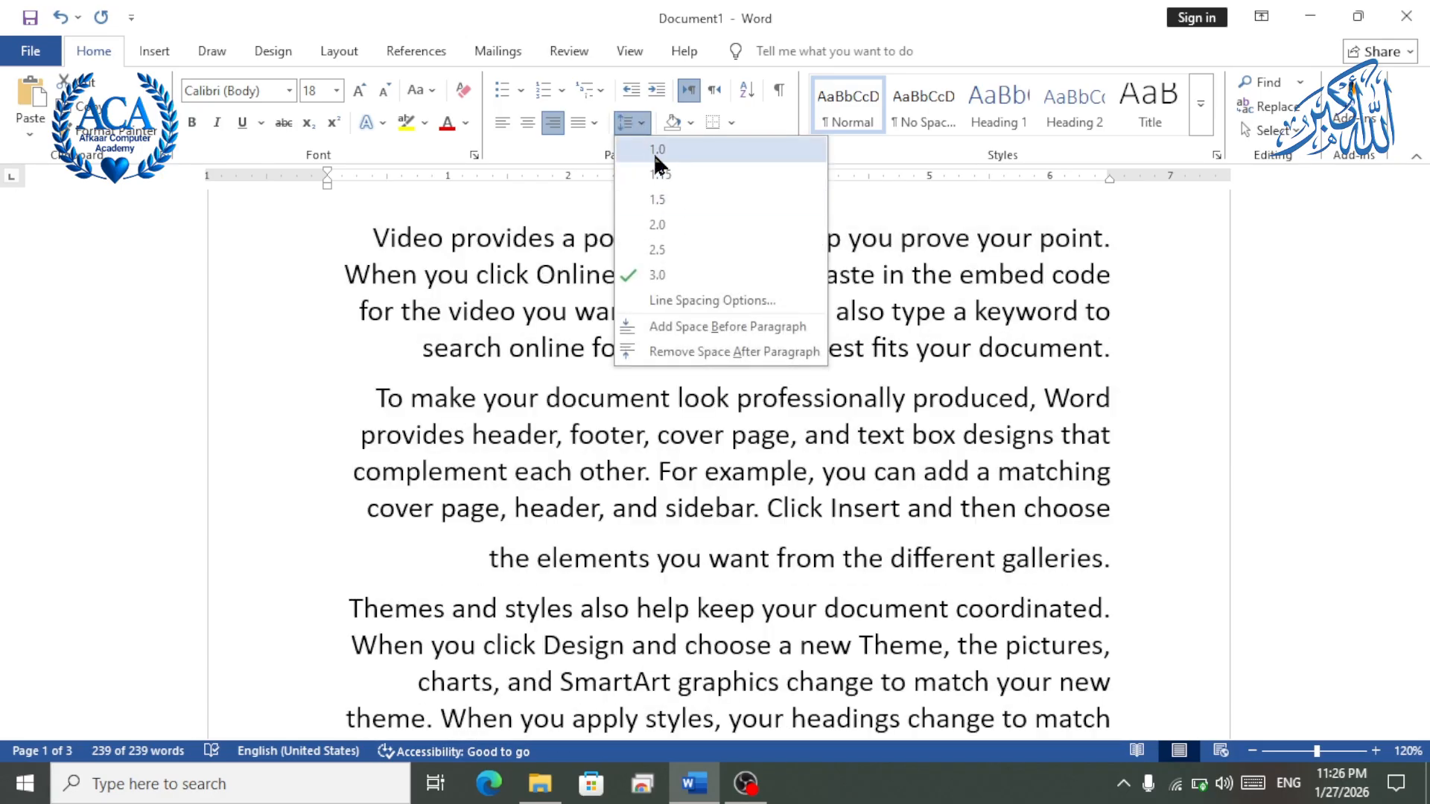
{"action": "left_click", "coordinate": [655, 149]}
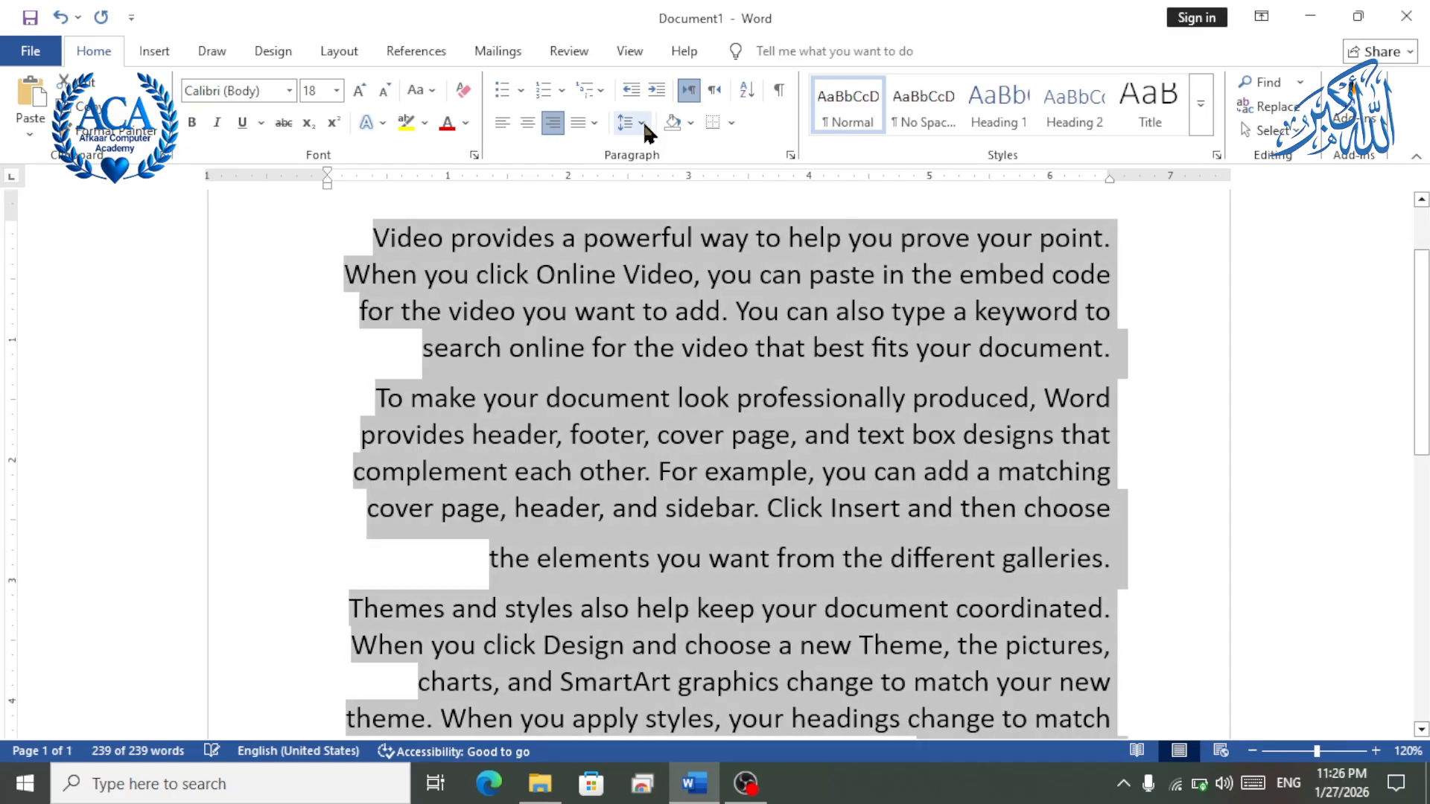
{"action": "left_click_drag", "start_coordinate": [1108, 274], "coordinate": [766, 275]}
{"action": "left_click_drag", "start_coordinate": [1070, 367], "coordinate": [728, 387]}
{"action": "left_click_drag", "start_coordinate": [1105, 319], "coordinate": [875, 233]}
{"action": "left_click", "coordinate": [631, 501]}
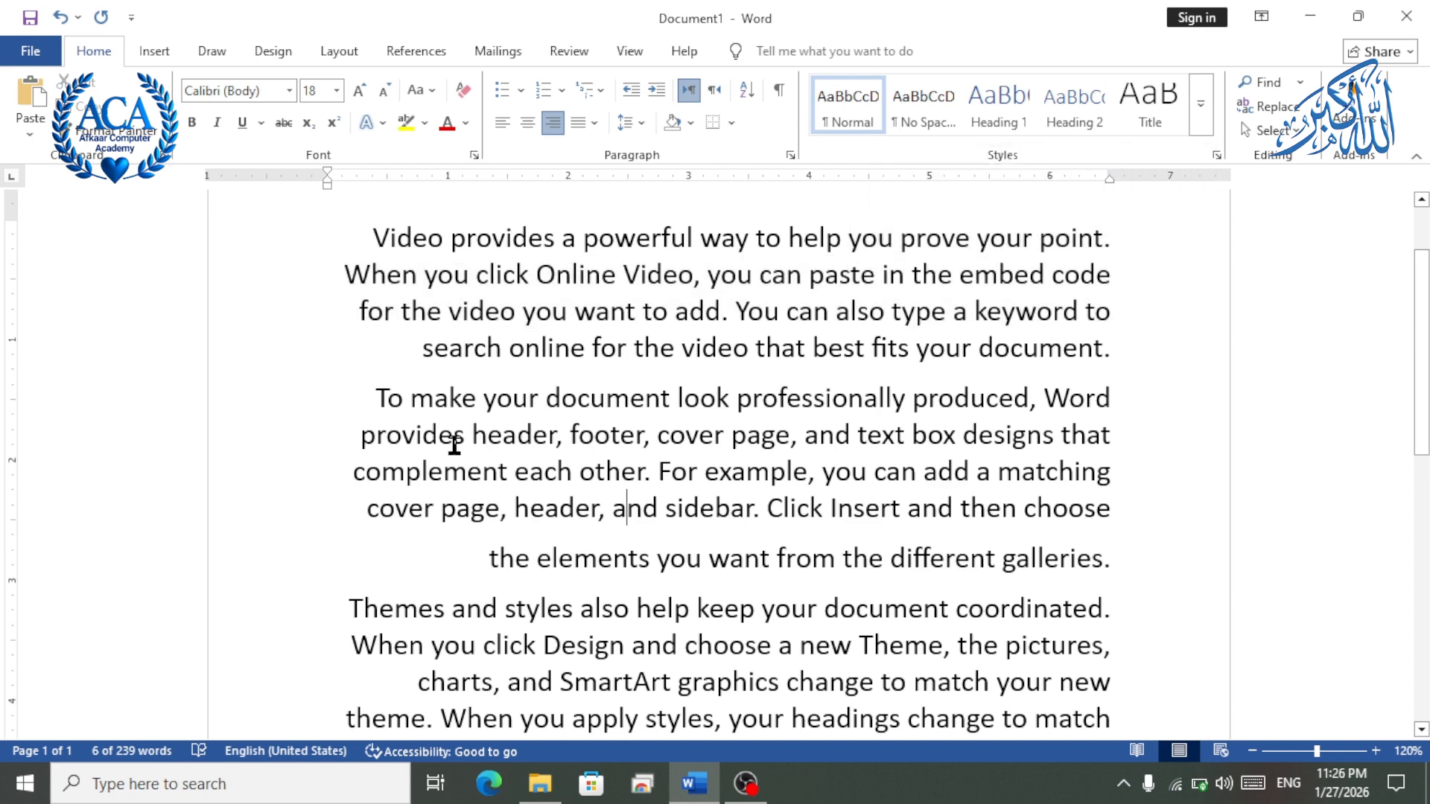
Left-align the paragraph beginning with "To make your document look professionally produced" and undo the last formatting change.
{"action": "left_click_drag", "start_coordinate": [380, 400], "coordinate": [727, 554]}
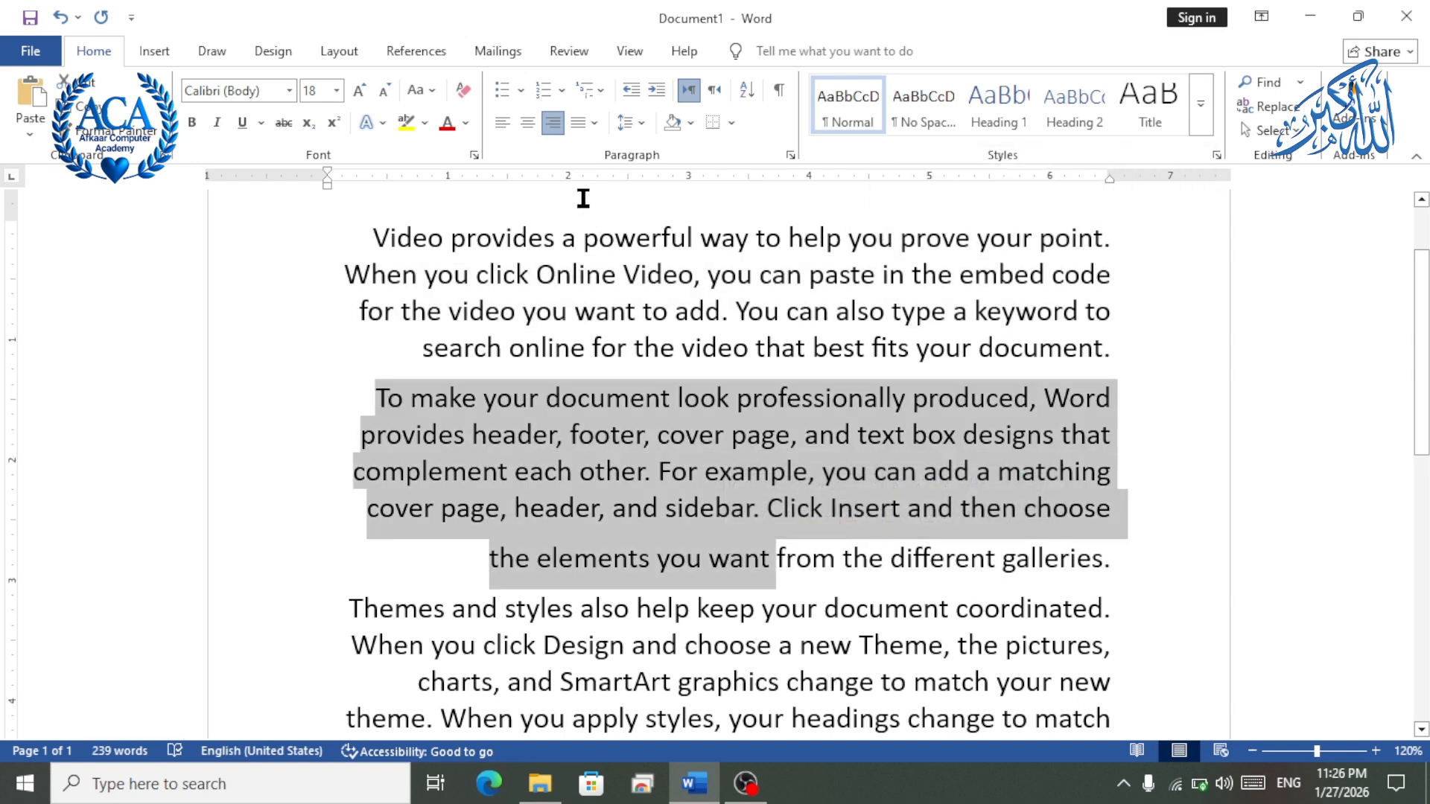
{"action": "key", "text": "ctrl+l"}
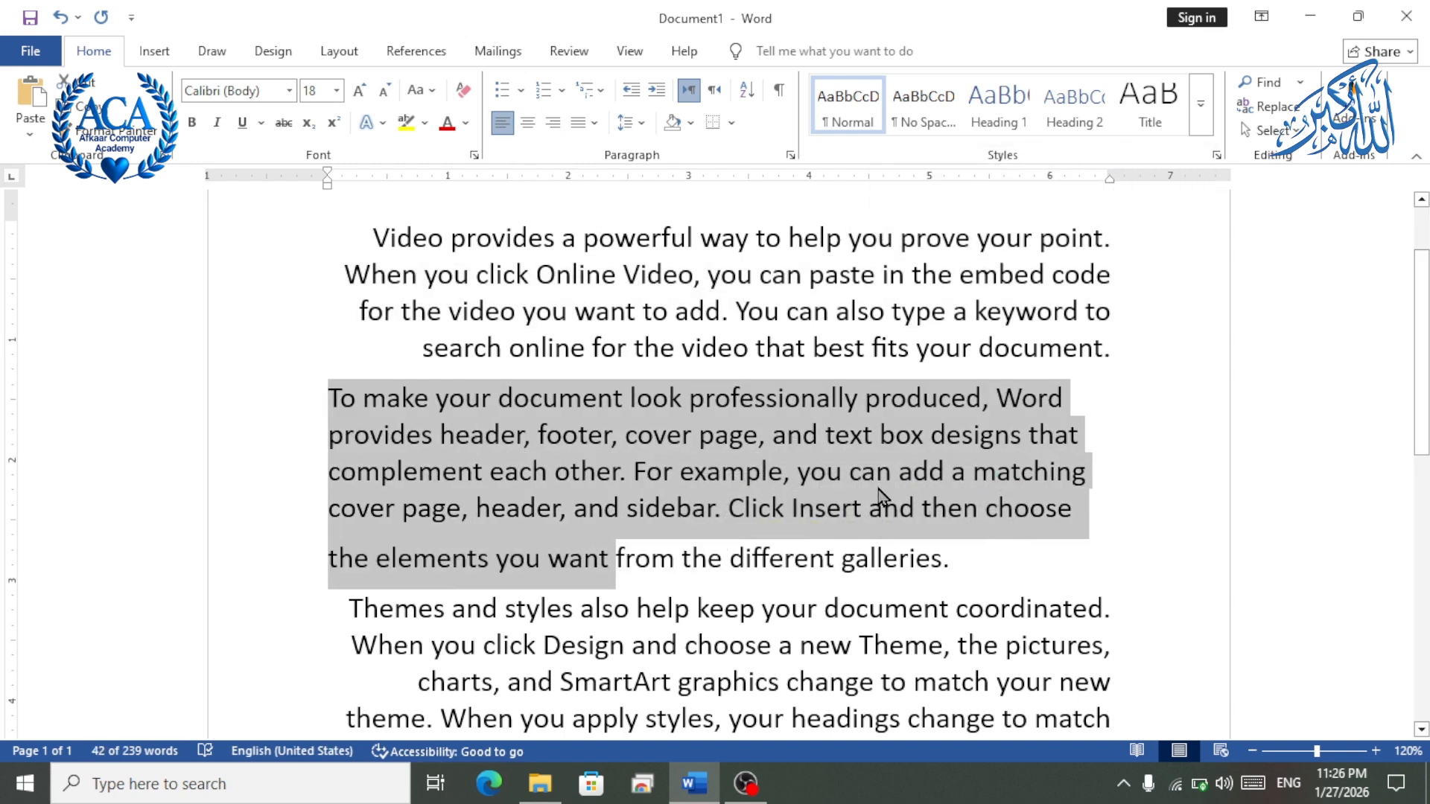
{"action": "key", "text": "ctrl+z"}
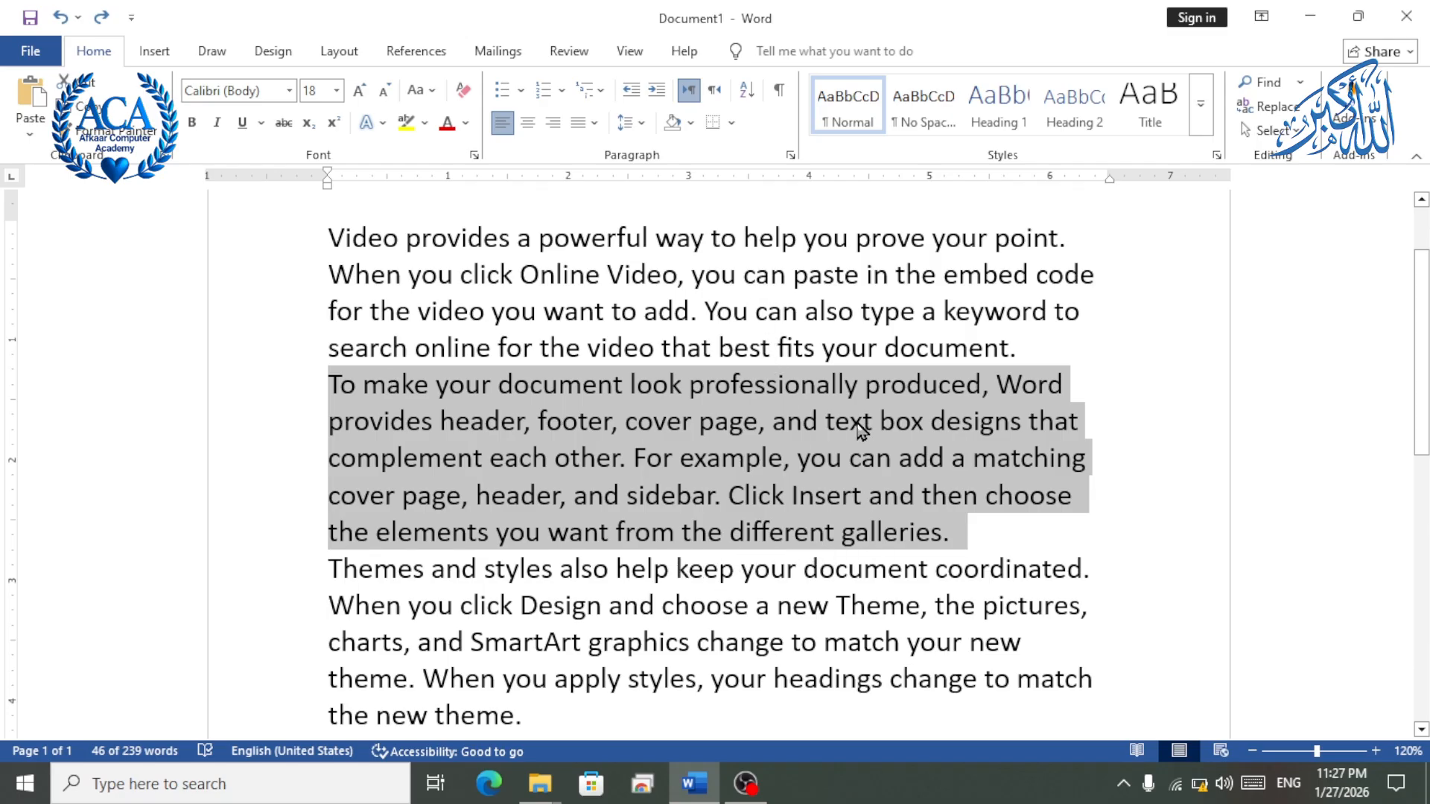
Add space after the paragraph beginning with "To make your document look", and undo that spacing.
{"action": "left_click", "coordinate": [626, 122]}
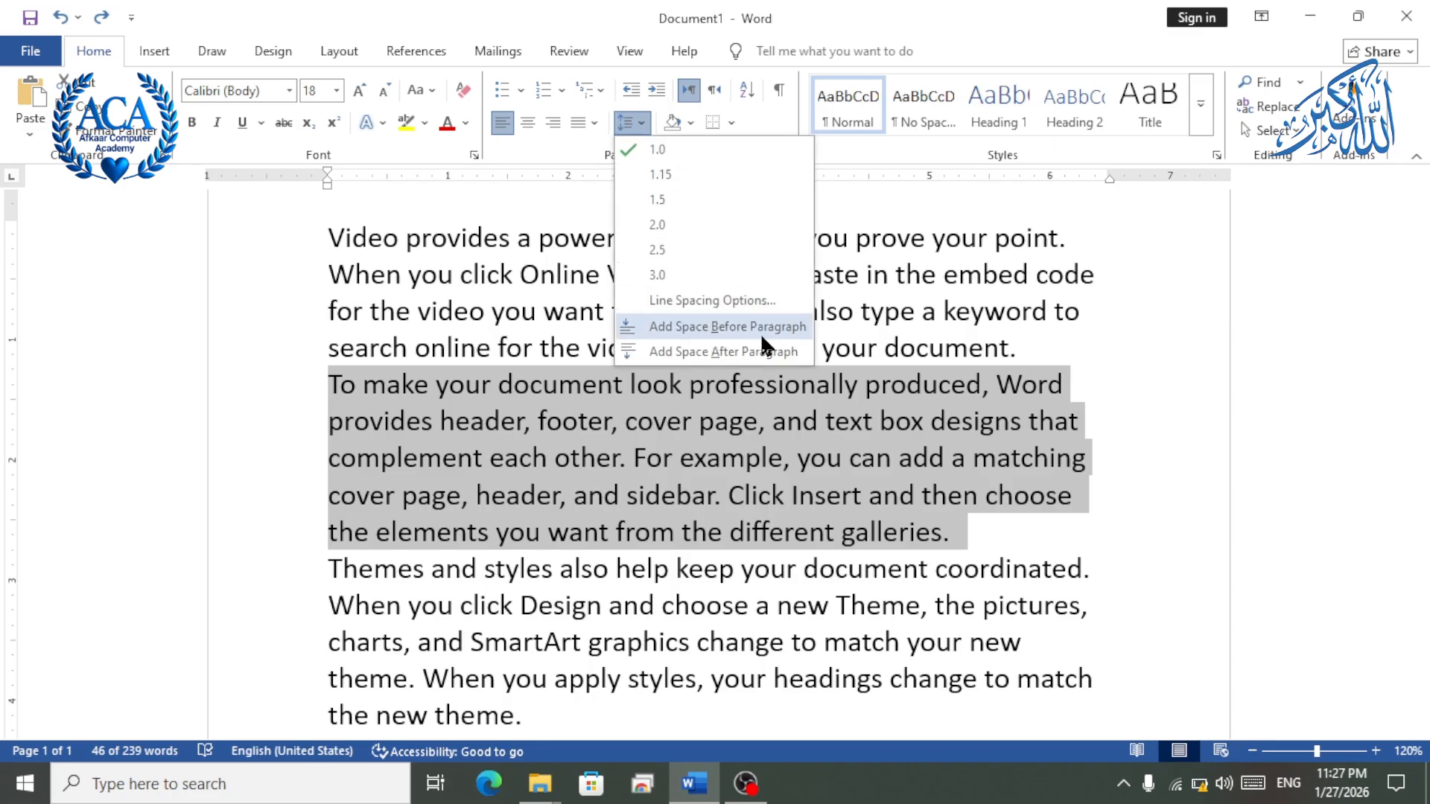
{"action": "left_click", "coordinate": [726, 352]}
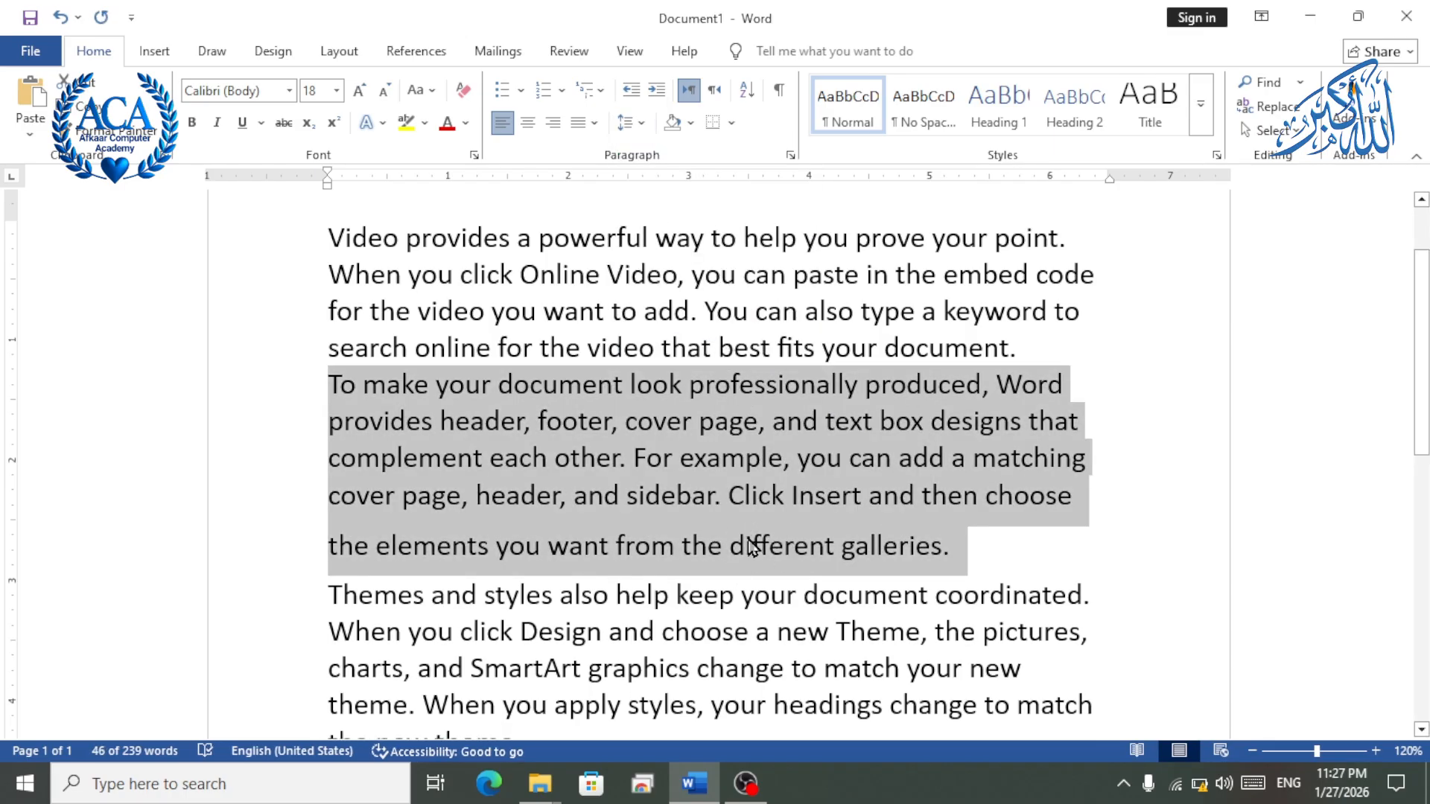
{"action": "key", "text": "ctrl+z"}
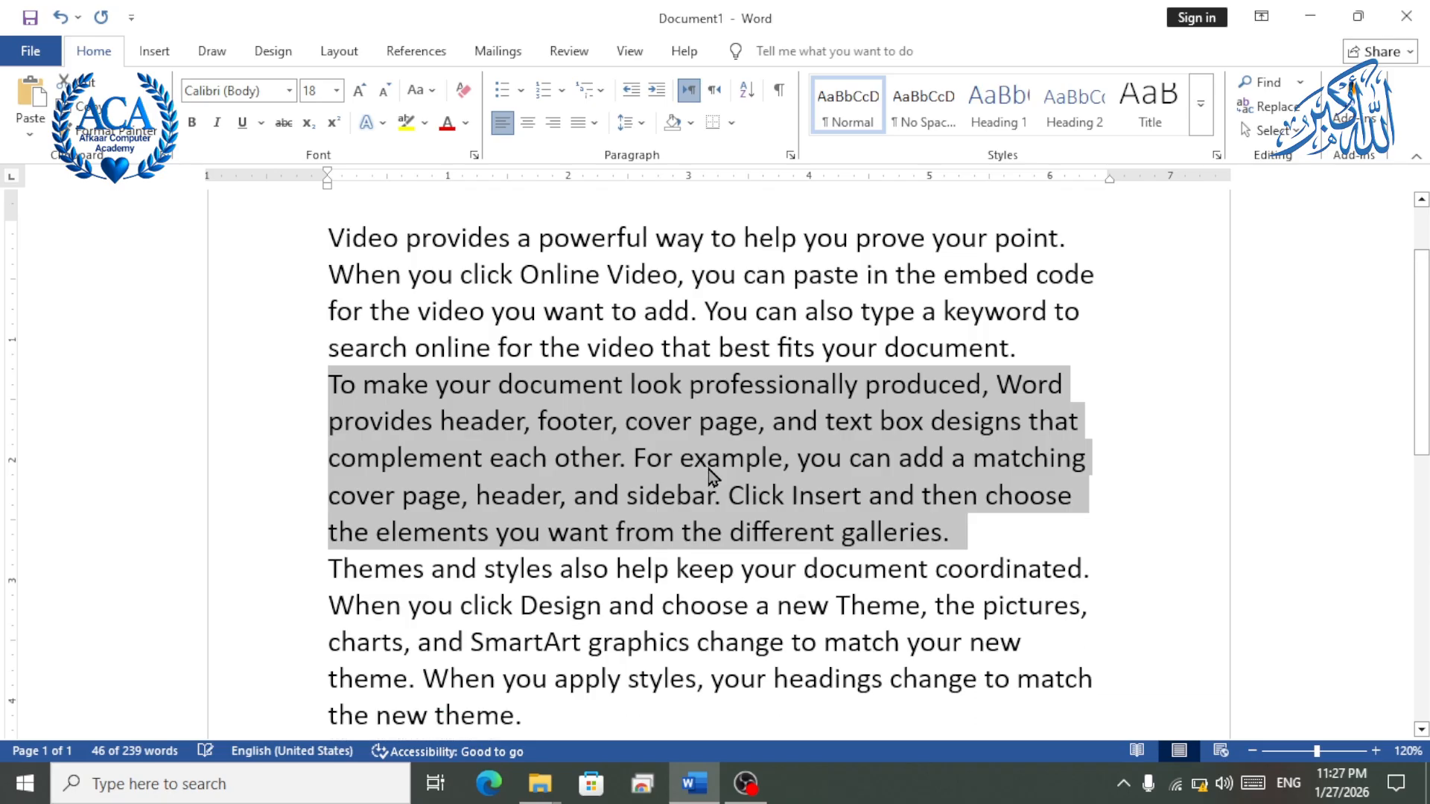
Add space before the paragraph beginning with "To make your document look" and reopen its line spacing choices.
{"action": "left_click", "coordinate": [642, 124]}
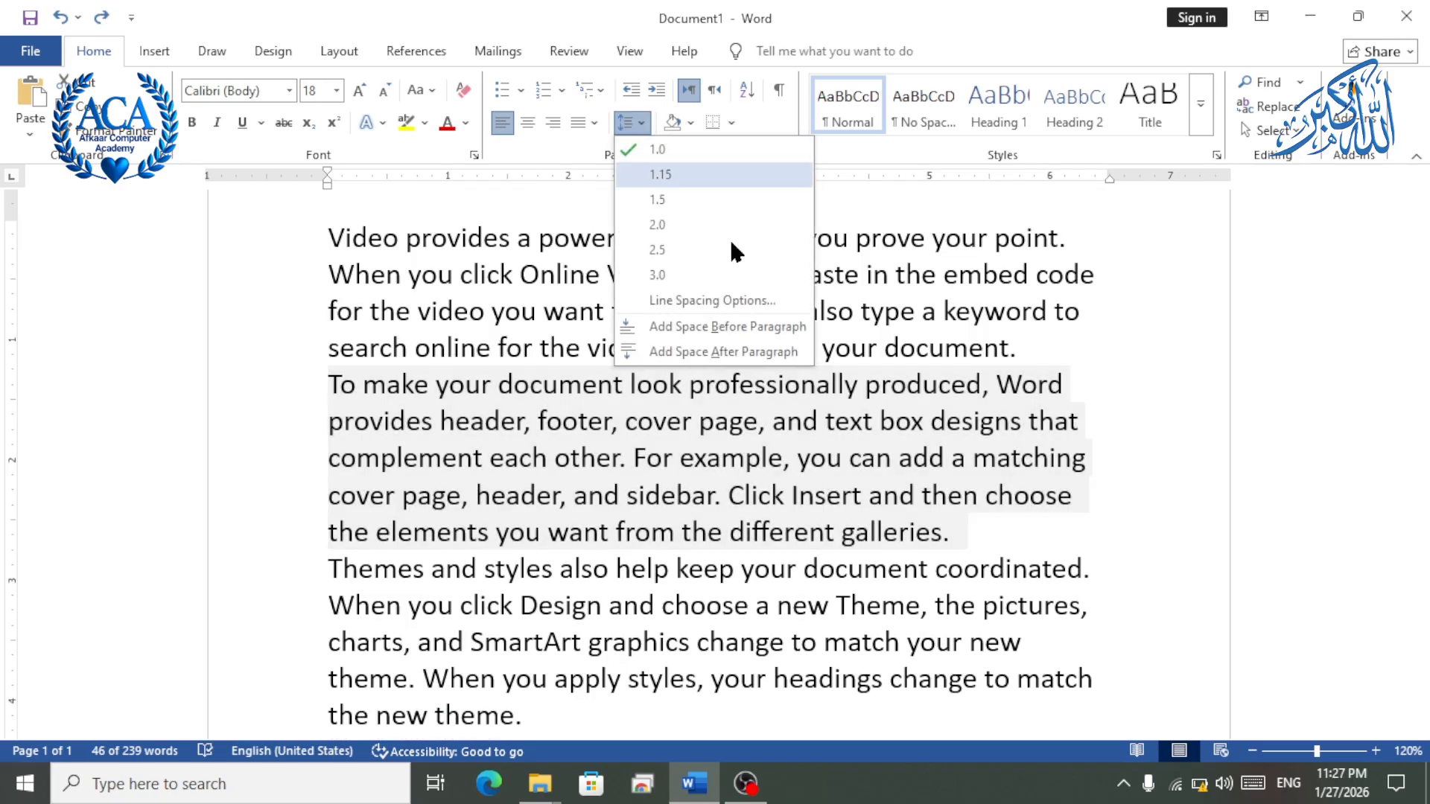
{"action": "left_click", "coordinate": [720, 334]}
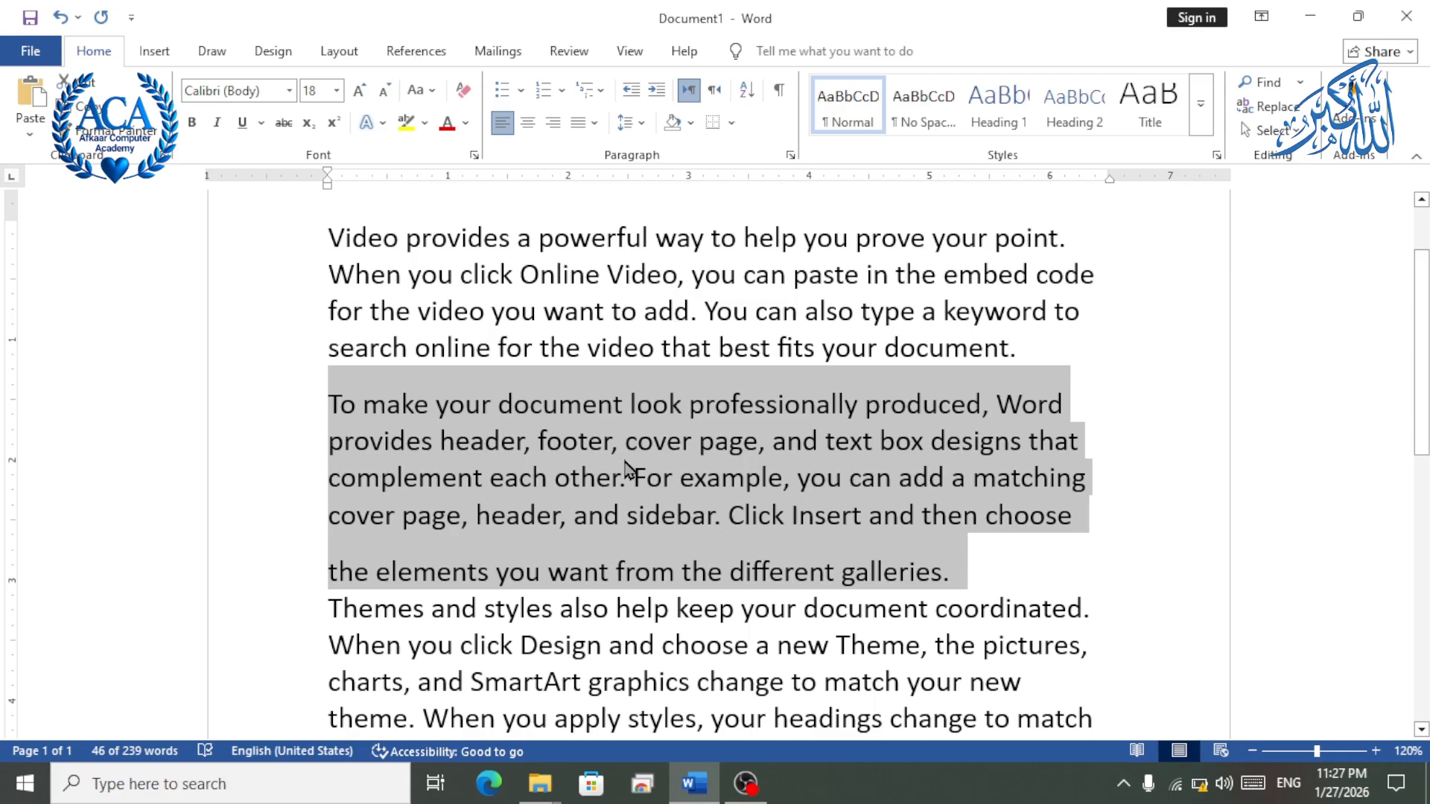
{"action": "left_click", "coordinate": [642, 123]}
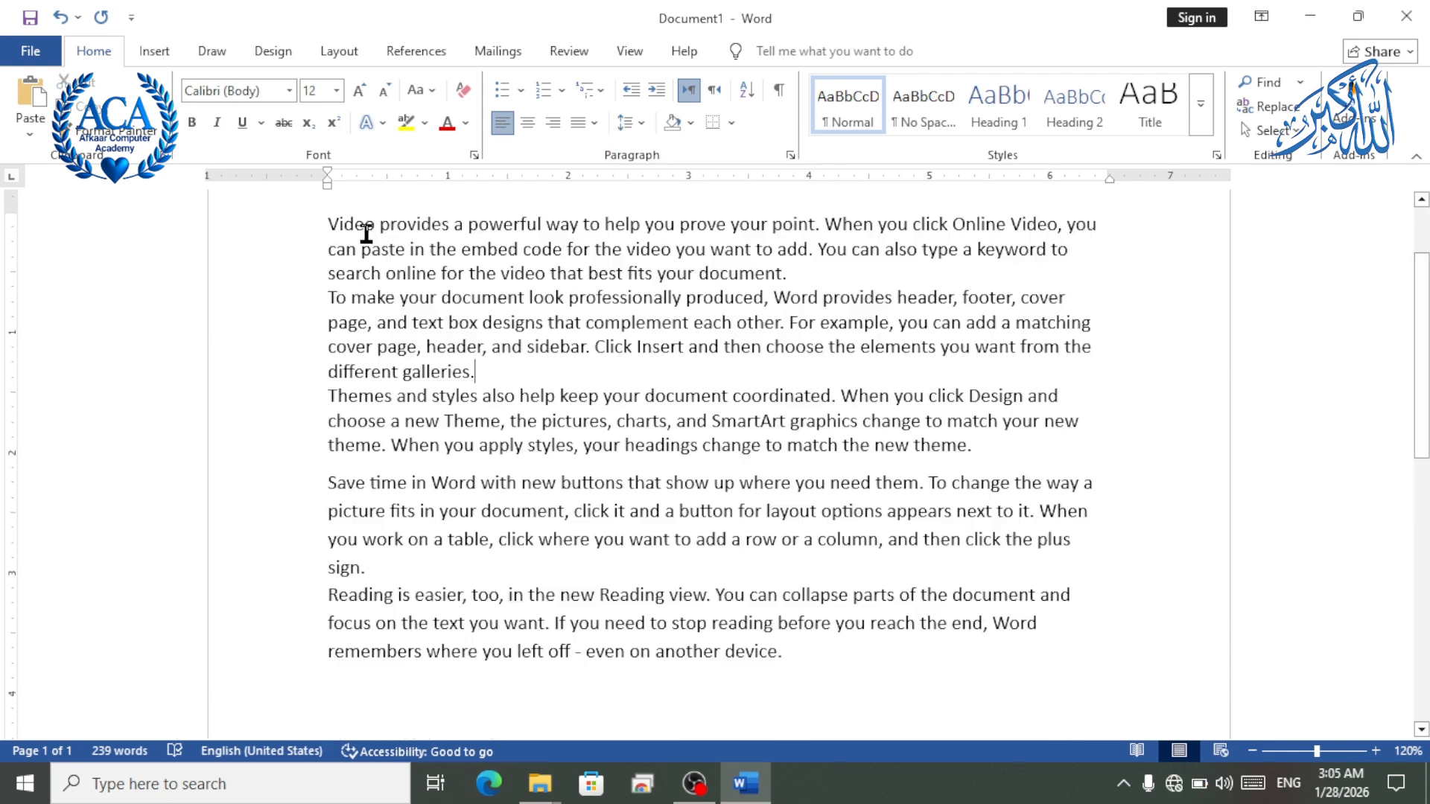
Select the first two paragraphs and examine the alignment choices in their paragraph settings and the available justify options.
{"action": "scroll", "coordinate": [367, 262], "scroll_direction": "up", "scroll_amount": 3}
{"action": "left_click_drag", "start_coordinate": [328, 298], "coordinate": [492, 493]}
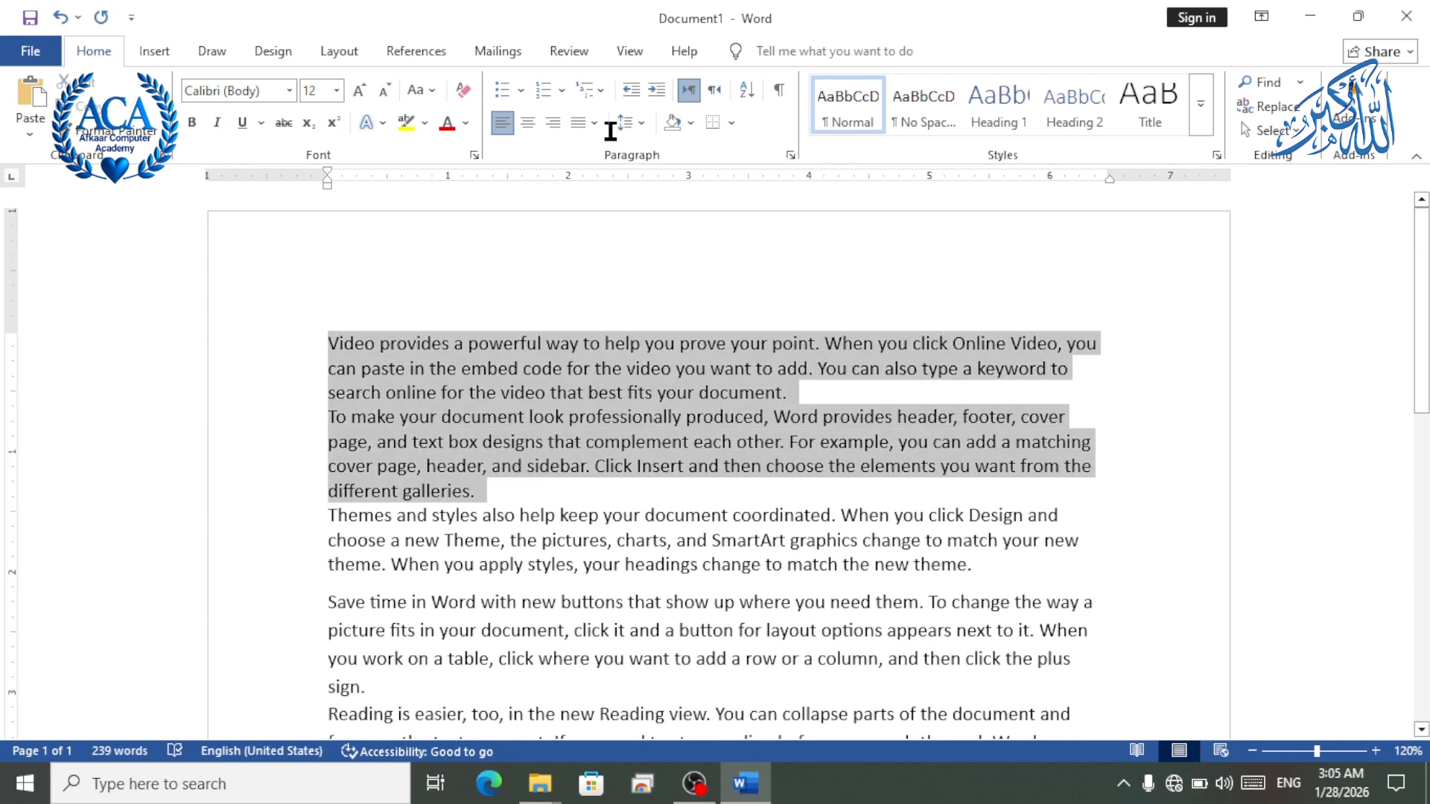
{"action": "left_click", "coordinate": [624, 123]}
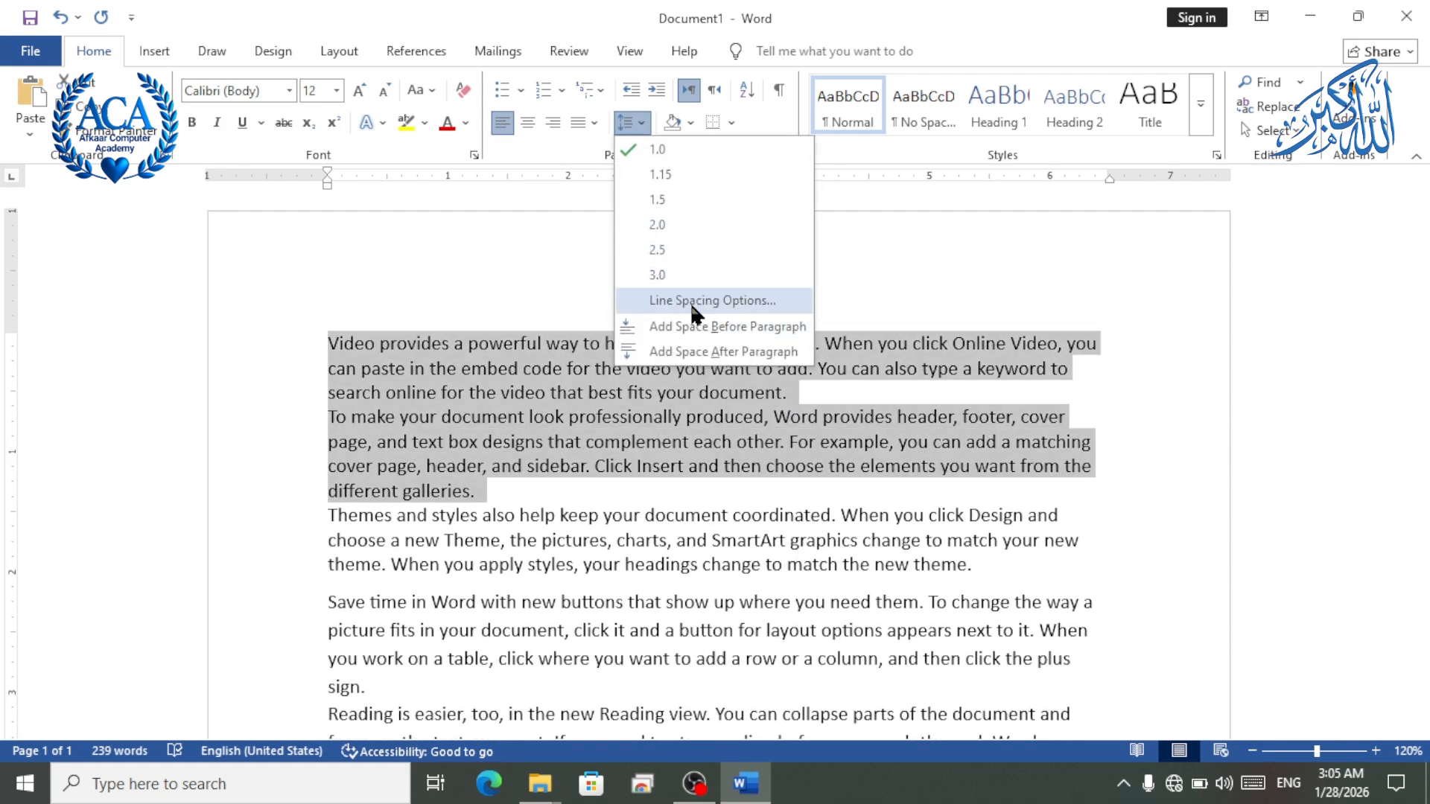
{"action": "left_click", "coordinate": [696, 300]}
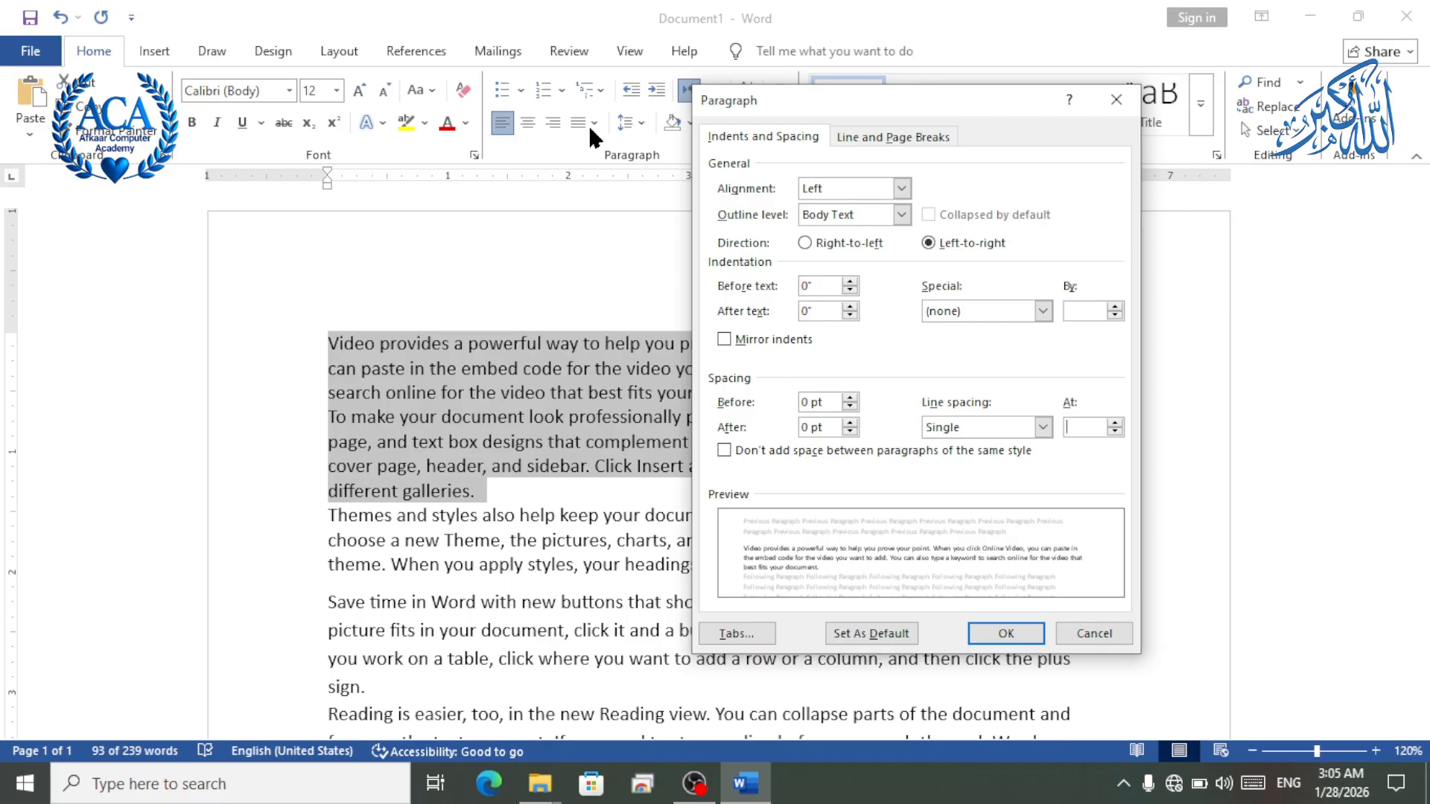
{"action": "left_click", "coordinate": [901, 189]}
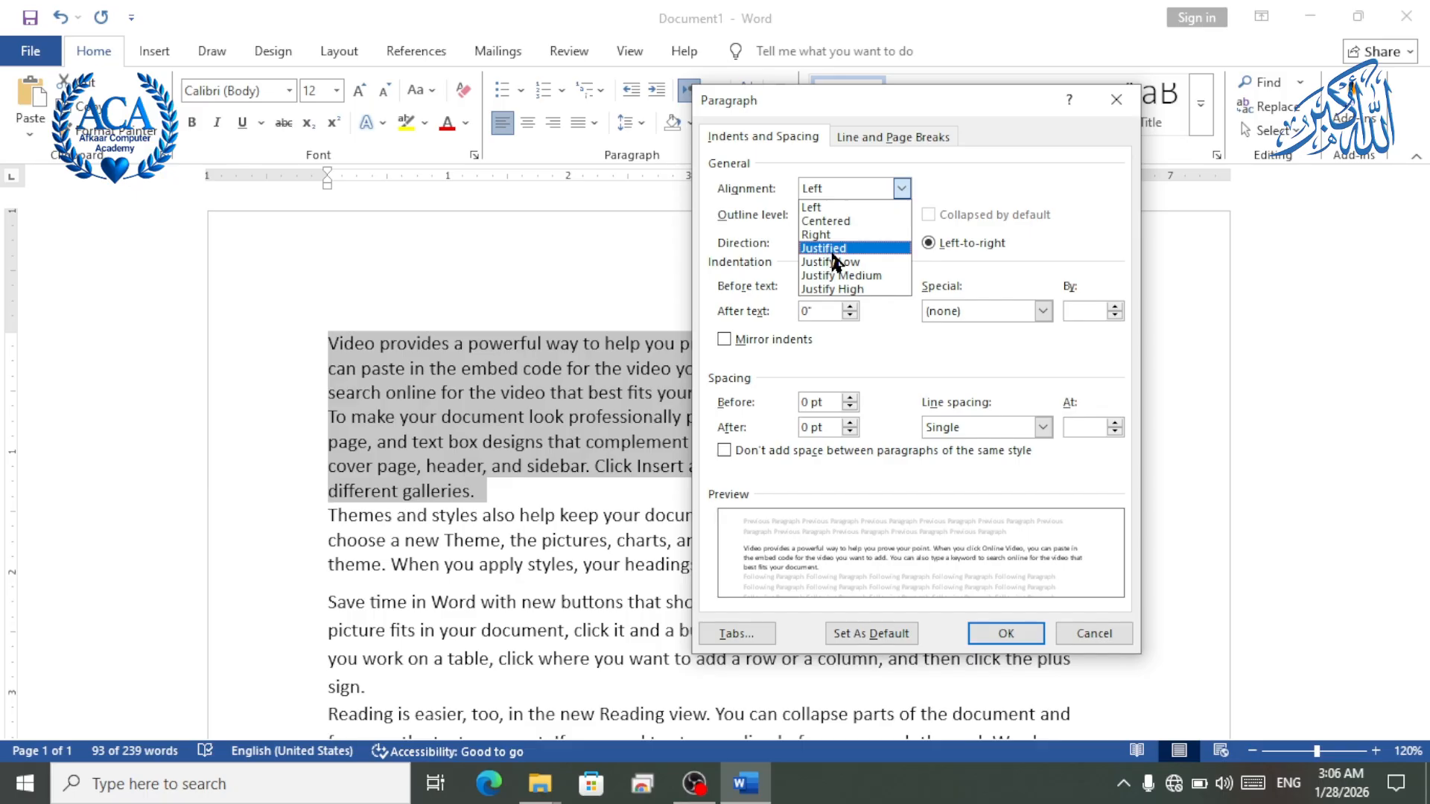
{"action": "left_click", "coordinate": [1117, 104]}
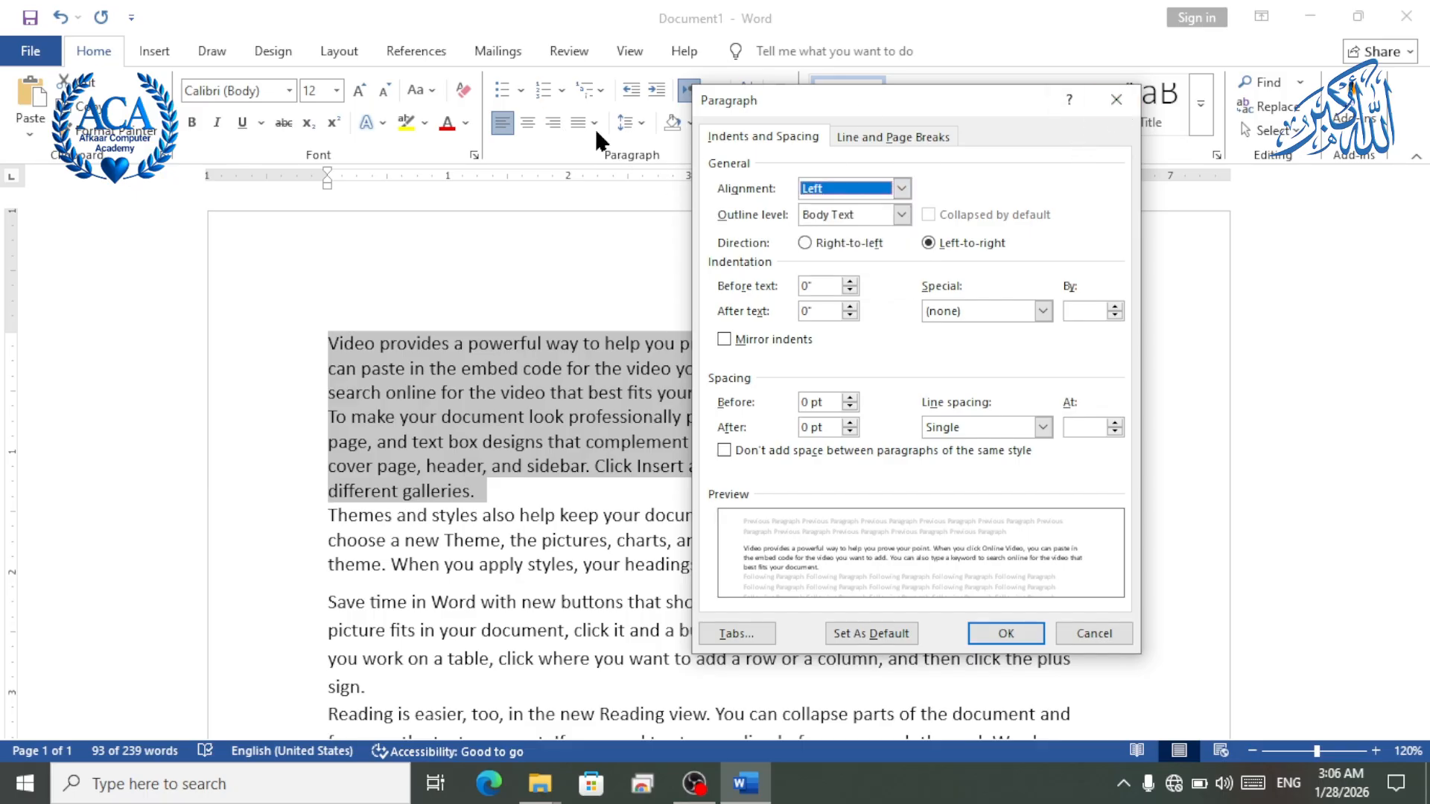
{"action": "left_click", "coordinate": [1115, 100]}
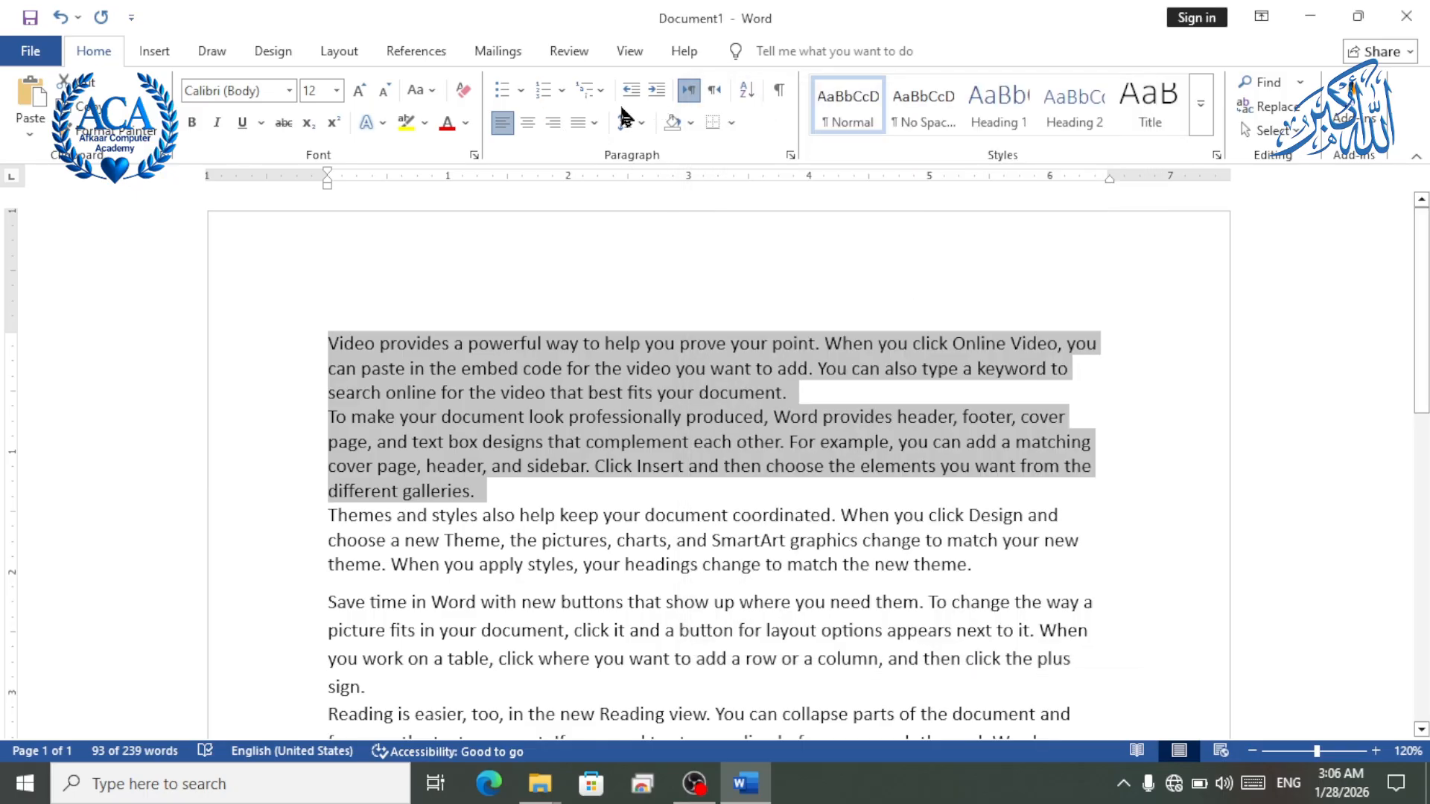
{"action": "left_click", "coordinate": [595, 125]}
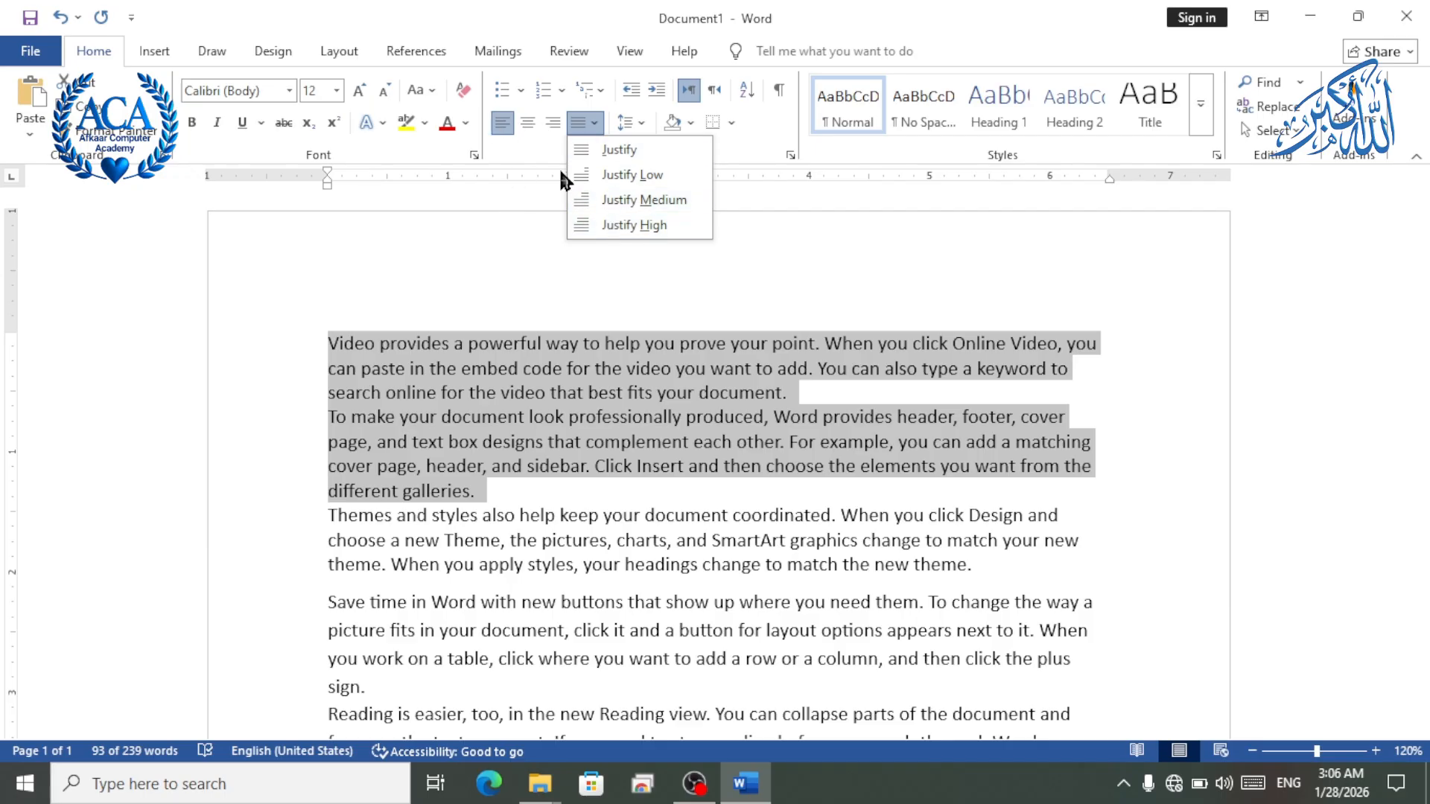
Set the outline level of the first two paragraphs to Level 3 through the line spacing options.
{"action": "left_click", "coordinate": [648, 121]}
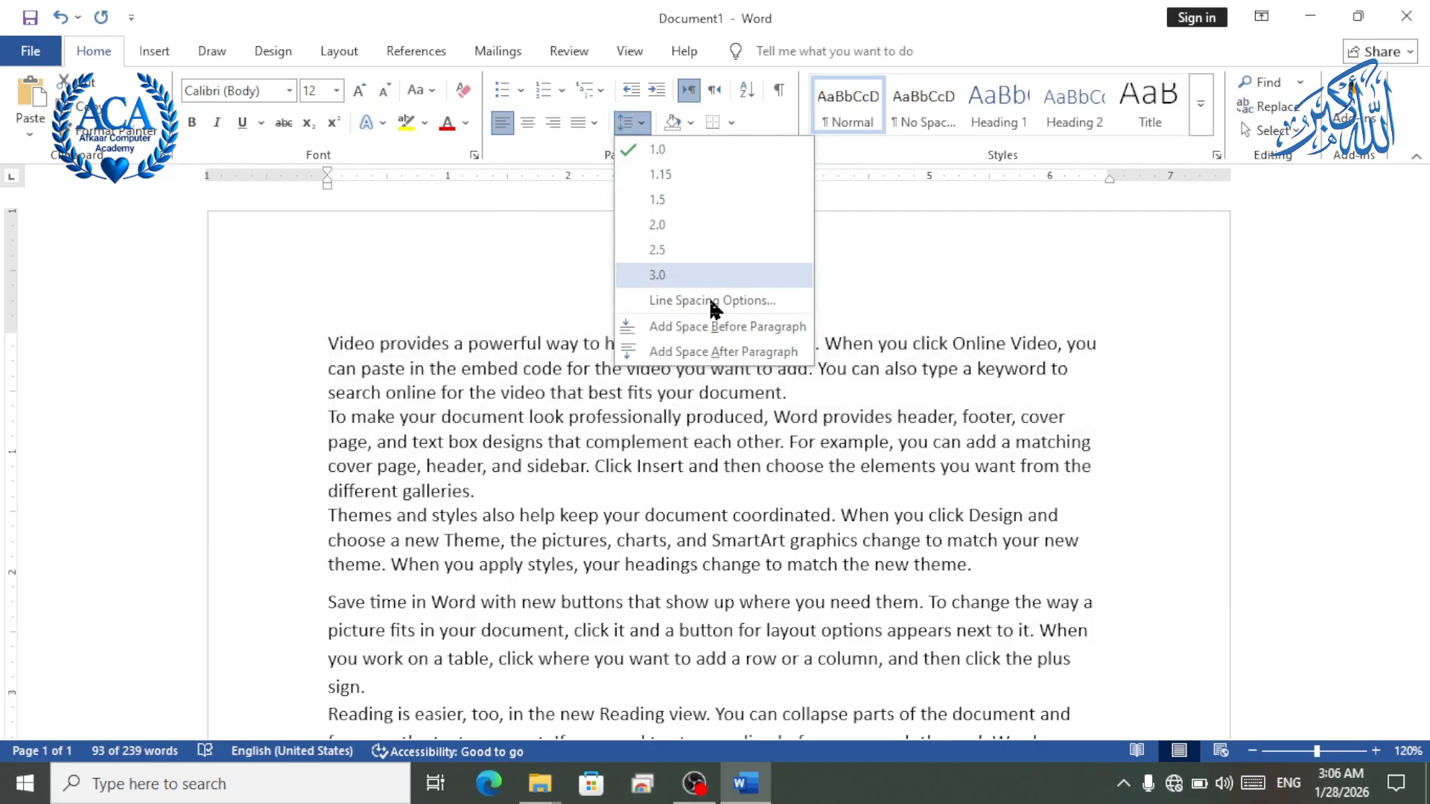
{"action": "left_click", "coordinate": [708, 299]}
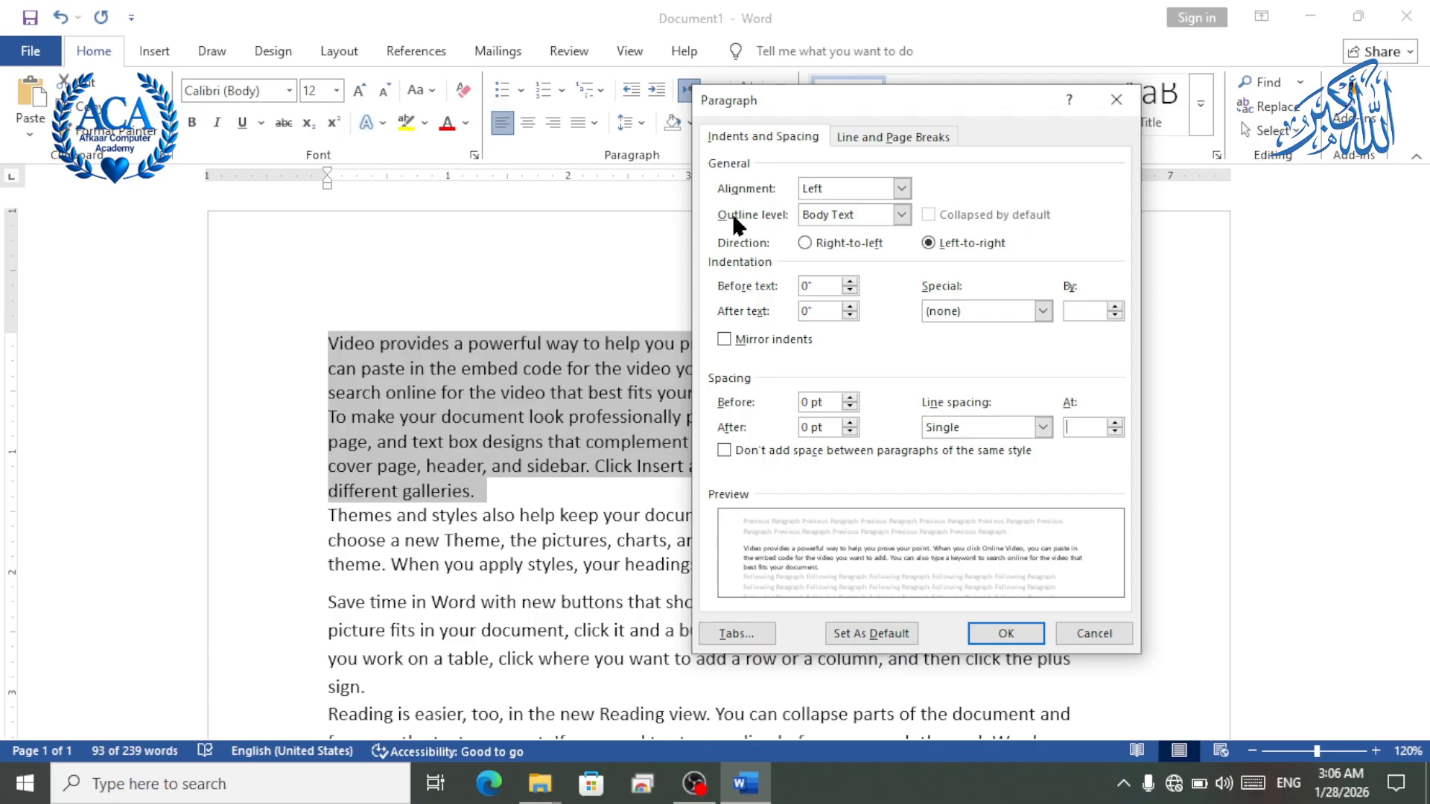
{"action": "left_click", "coordinate": [901, 216]}
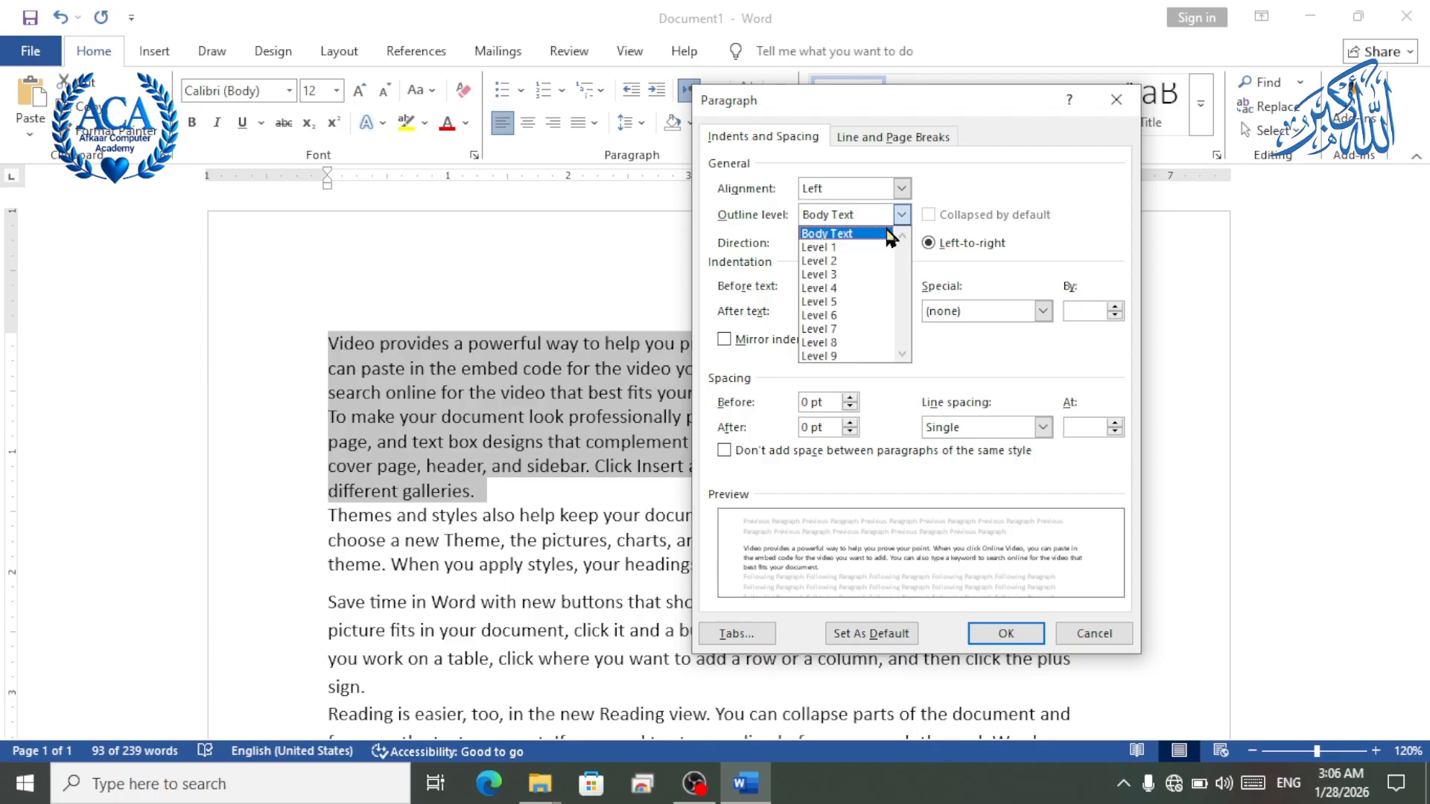
{"action": "left_click", "coordinate": [832, 274]}
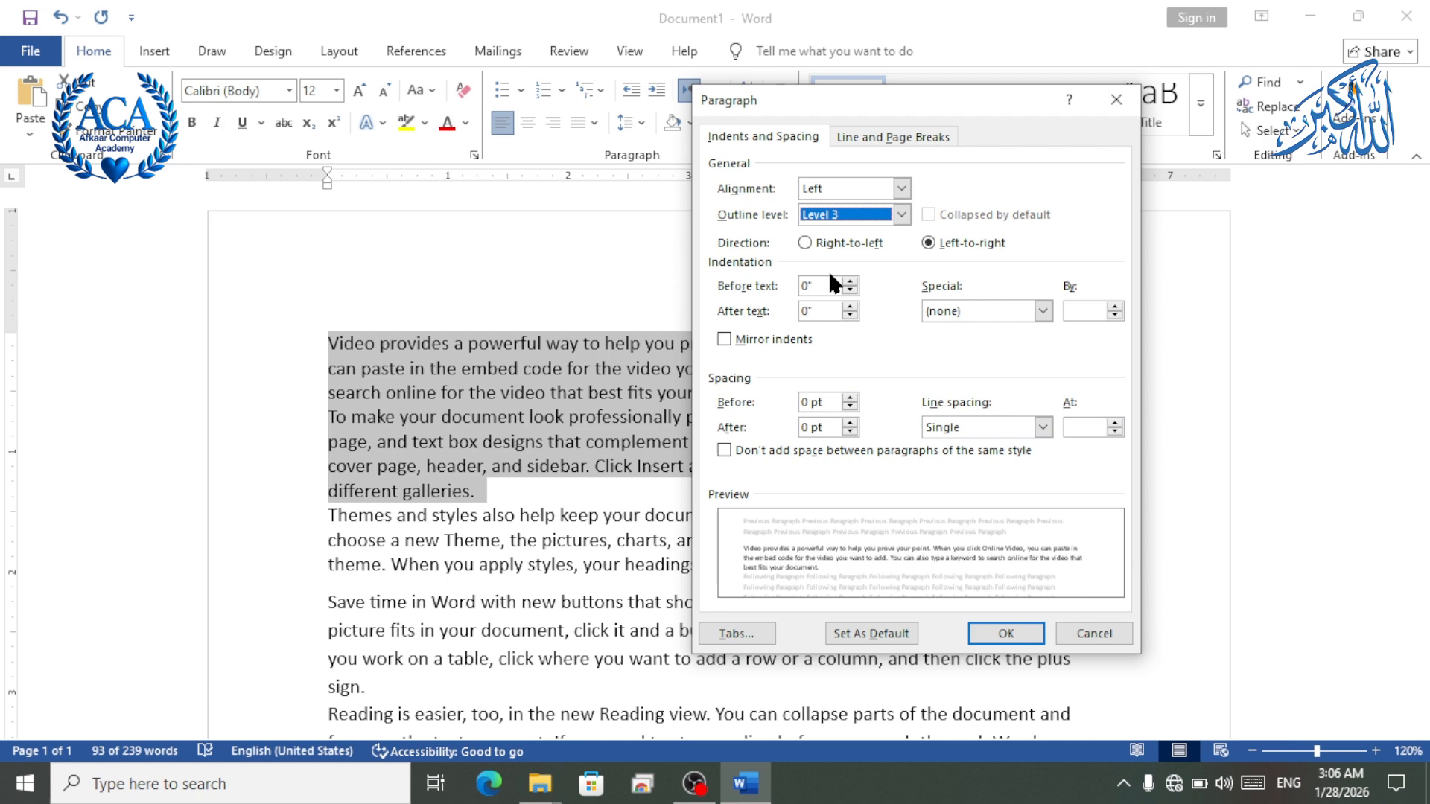
{"action": "left_click", "coordinate": [1007, 633]}
{"action": "mouse_move", "coordinate": [600, 361]}
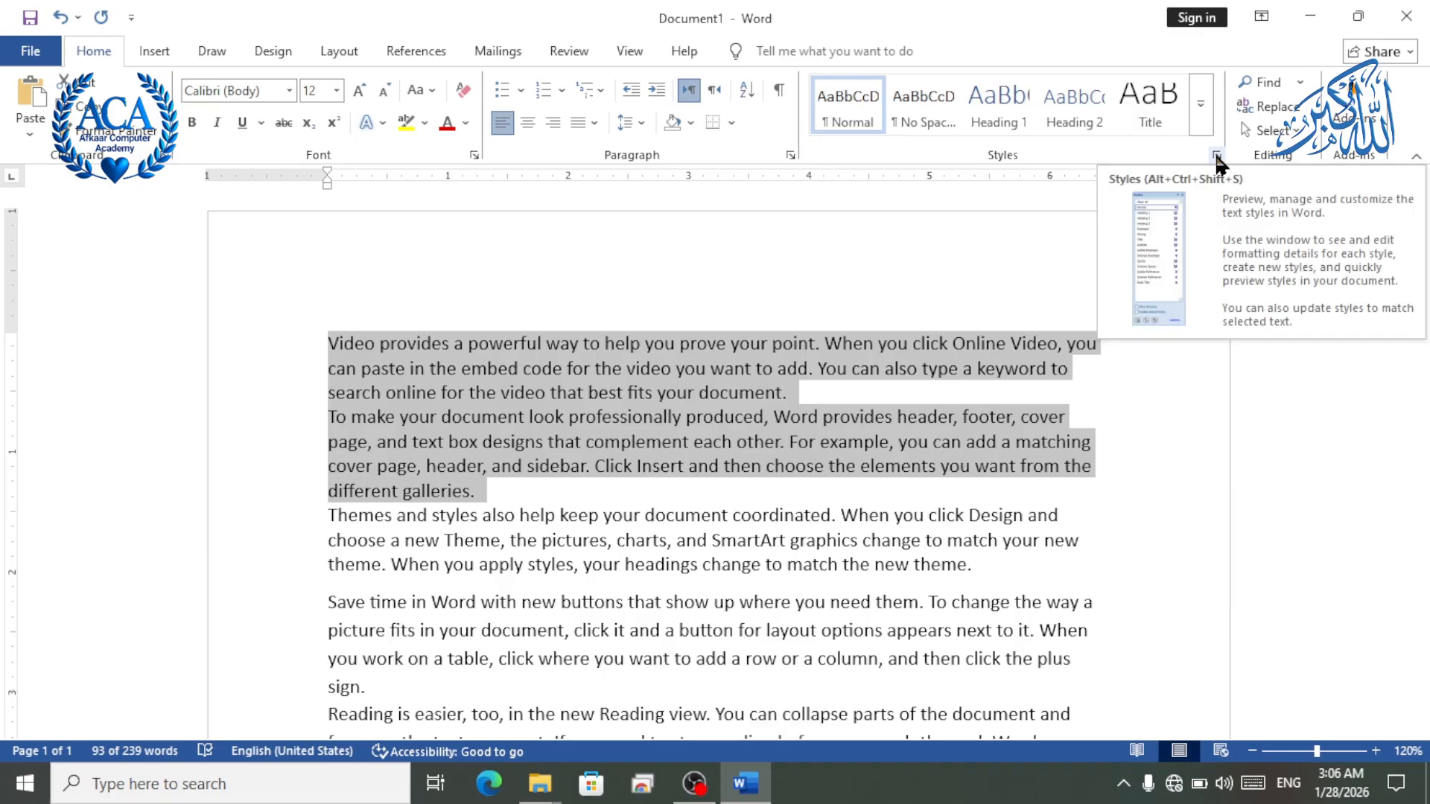
Examine the style gallery and the table of contents text levels for the selected two paragraphs.
{"action": "left_click", "coordinate": [1200, 108]}
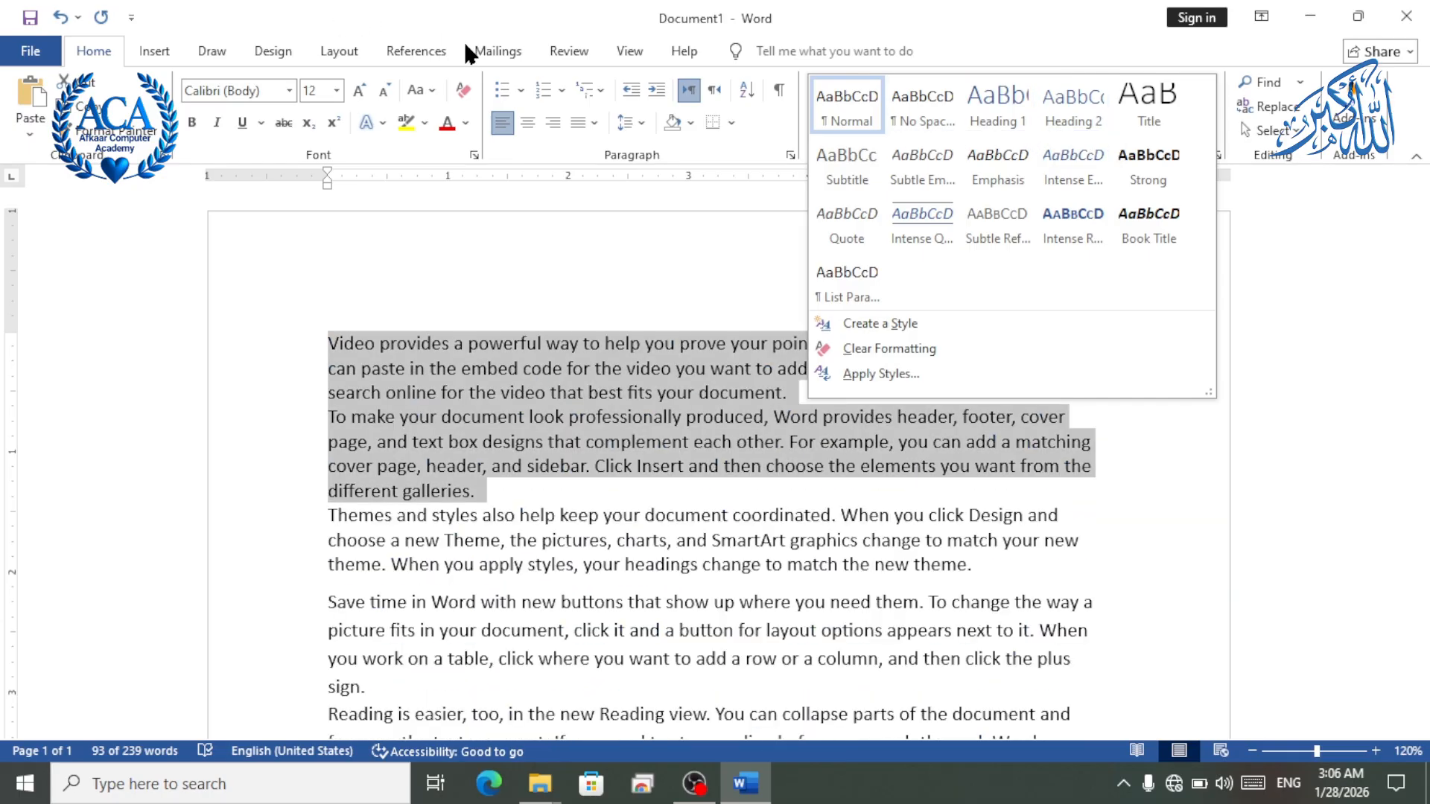
{"action": "left_click", "coordinate": [422, 58]}
{"action": "left_click", "coordinate": [416, 50]}
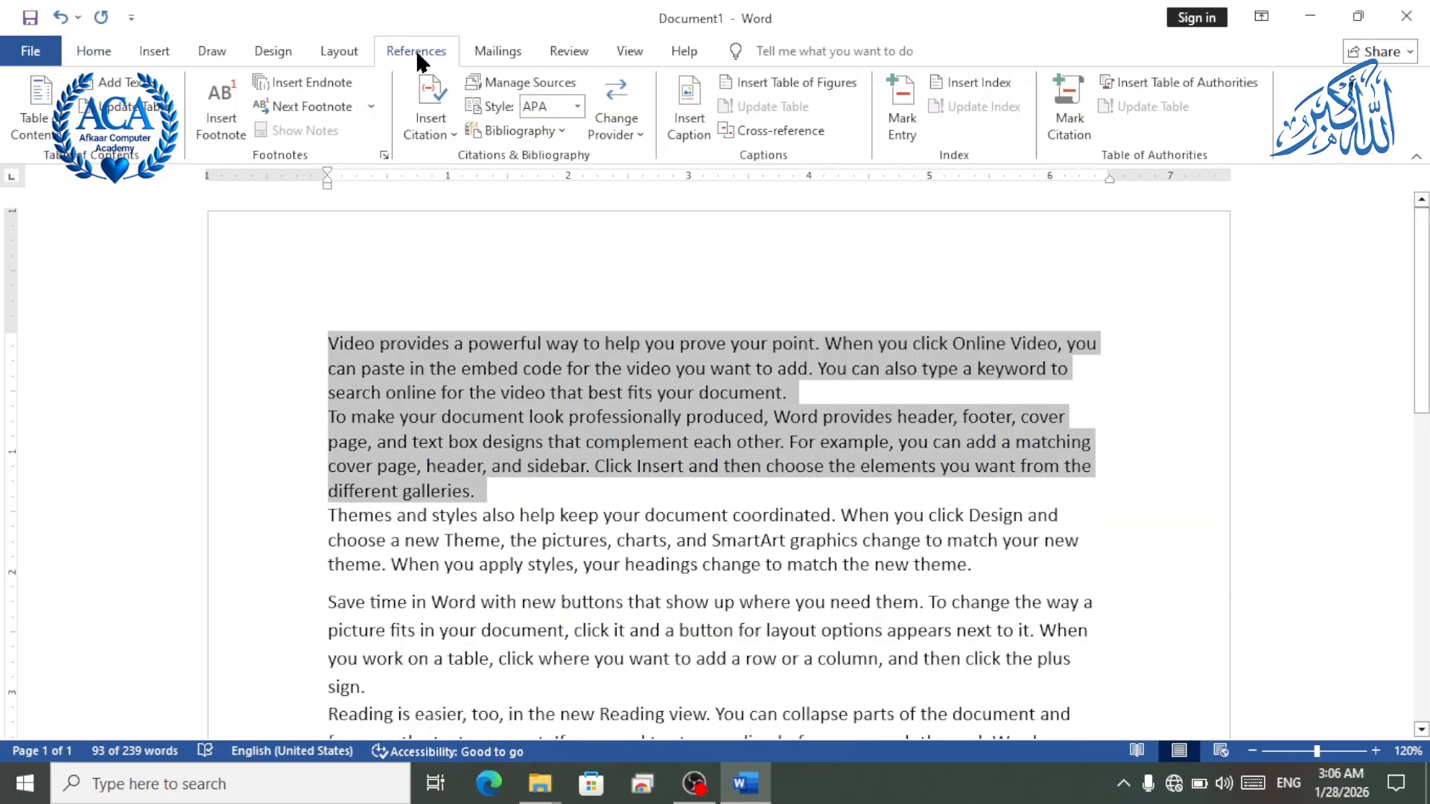
{"action": "left_click", "coordinate": [151, 91]}
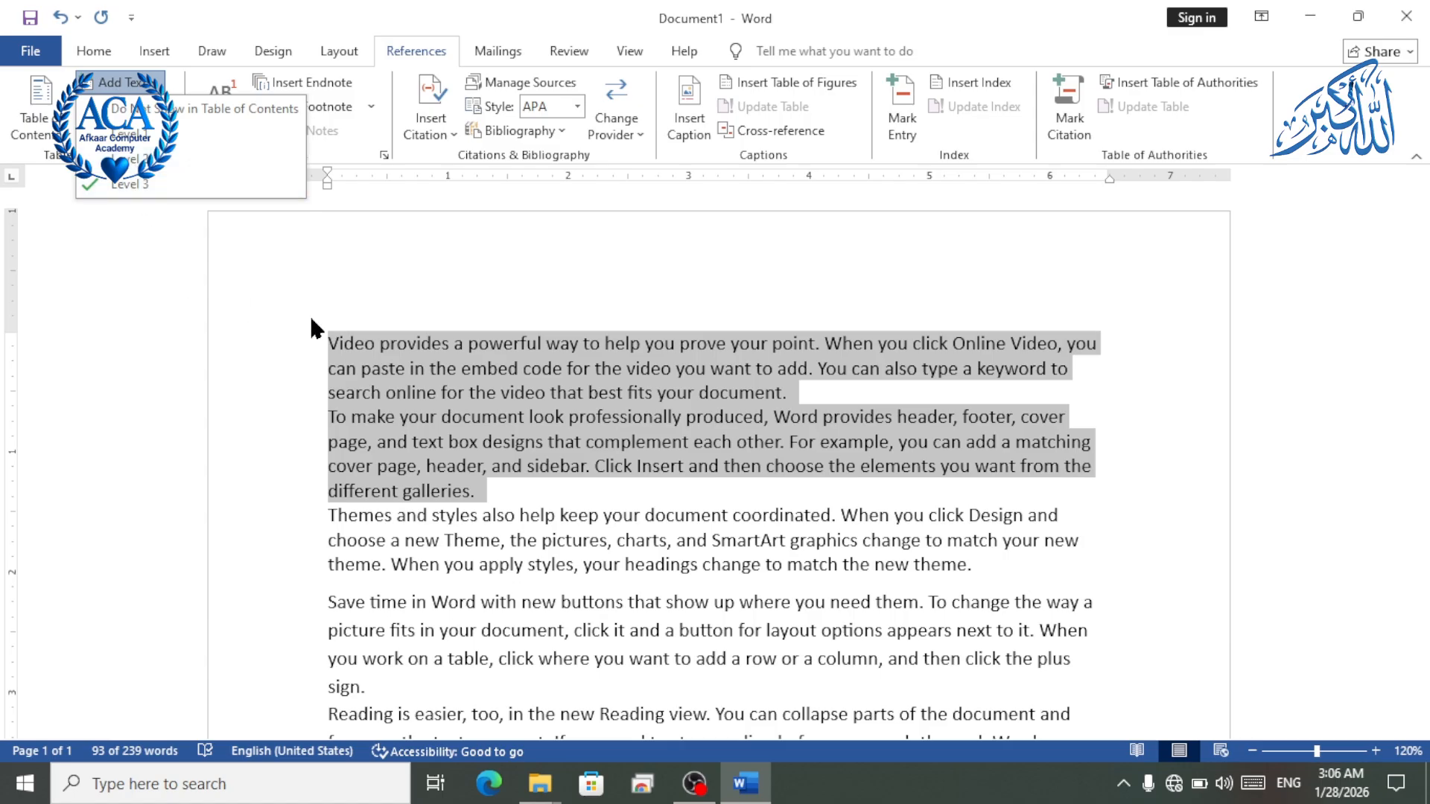
{"action": "left_click", "coordinate": [782, 230]}
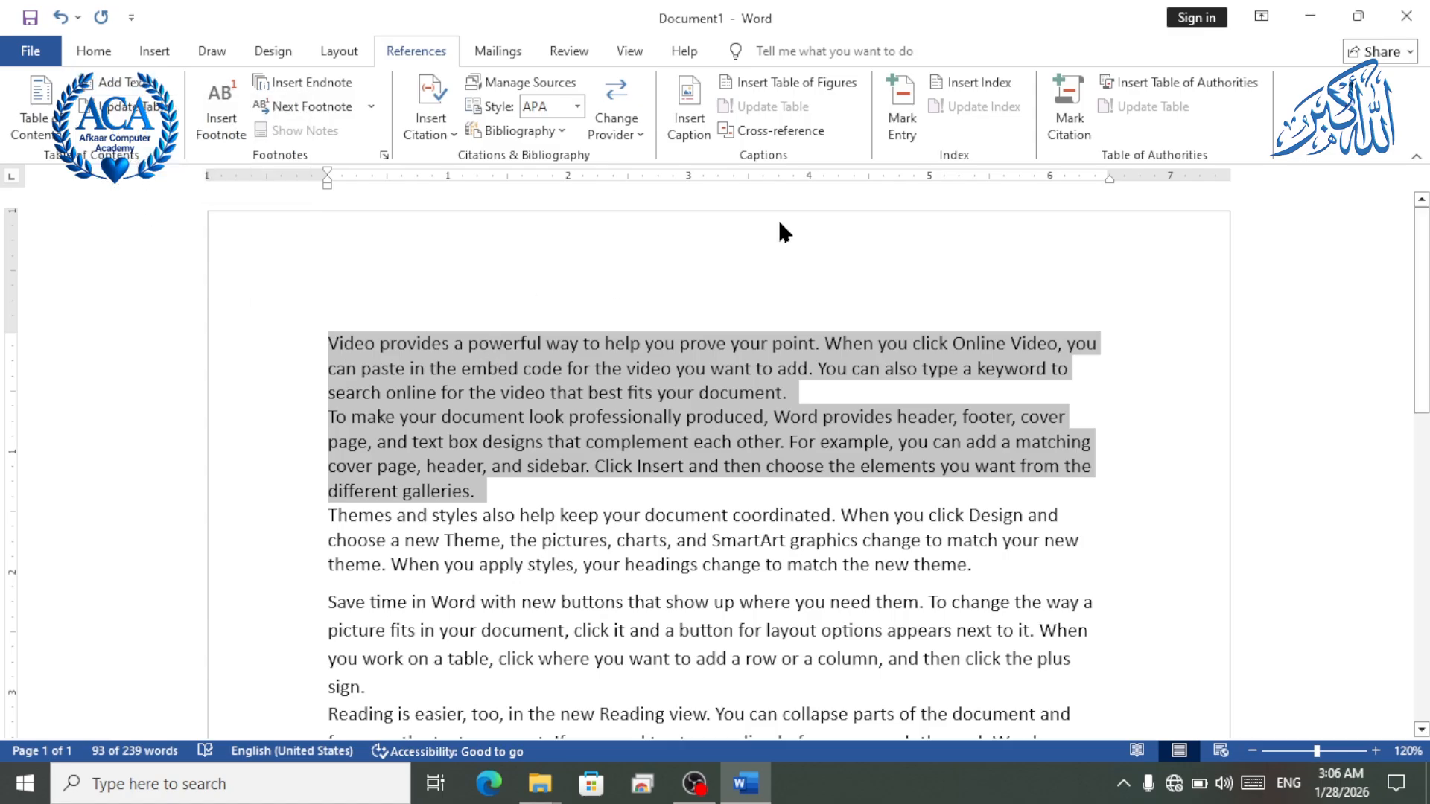
{"action": "left_click", "coordinate": [94, 52]}
{"action": "left_click", "coordinate": [1200, 104]}
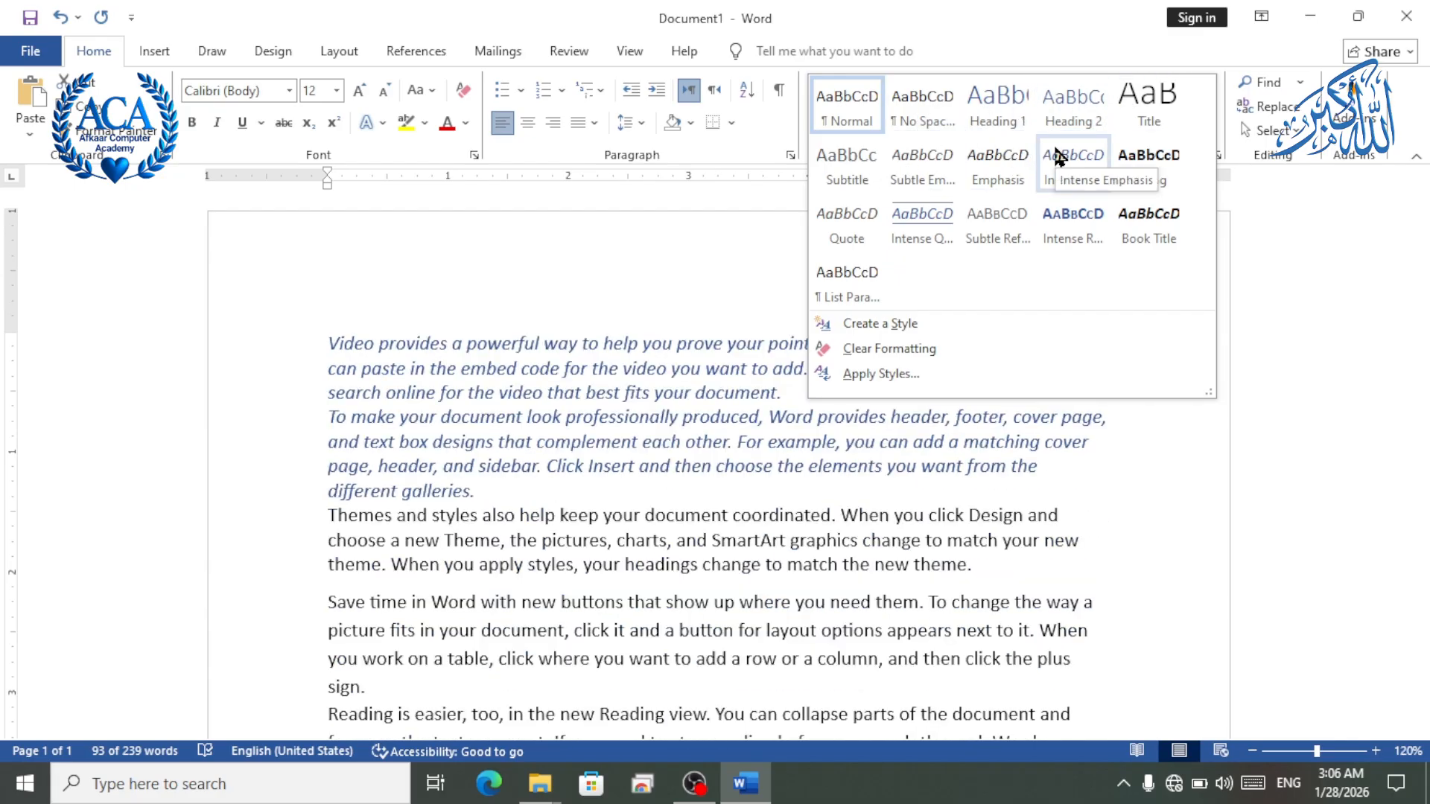
{"action": "left_click", "coordinate": [535, 325]}
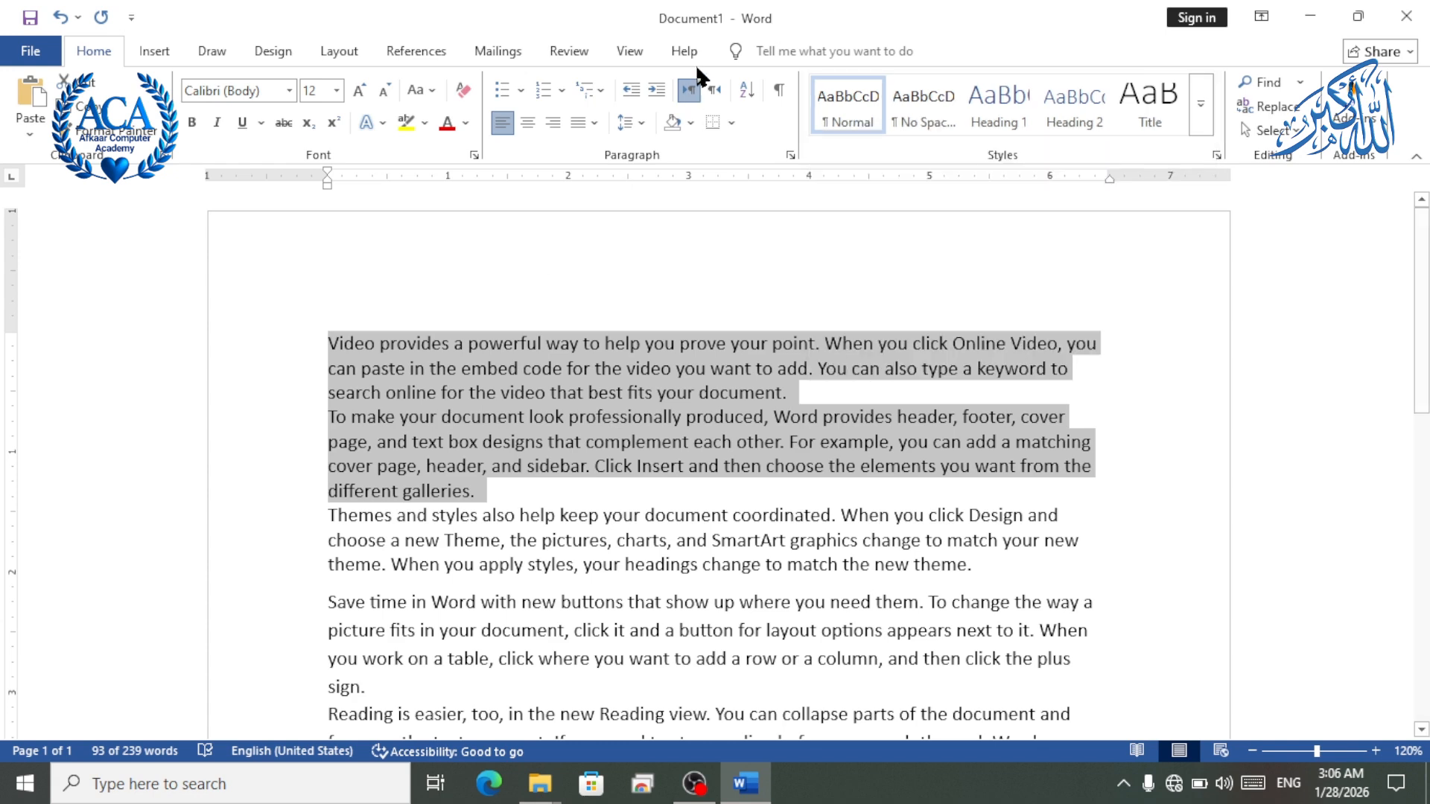
Compare both text directions in the paragraph settings of the first two paragraphs, and choose Right-to-left.
{"action": "left_click", "coordinate": [631, 122]}
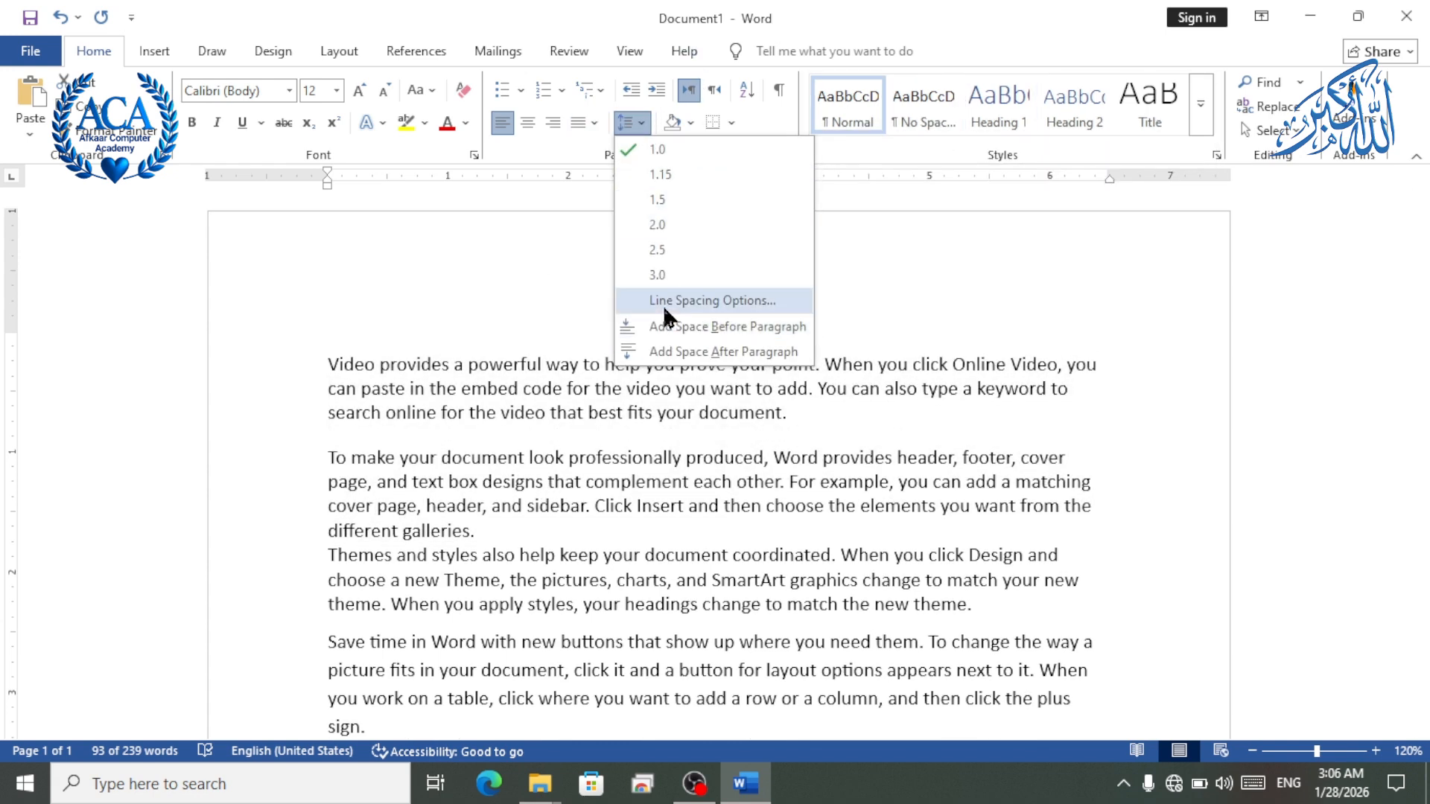
{"action": "left_click", "coordinate": [670, 302]}
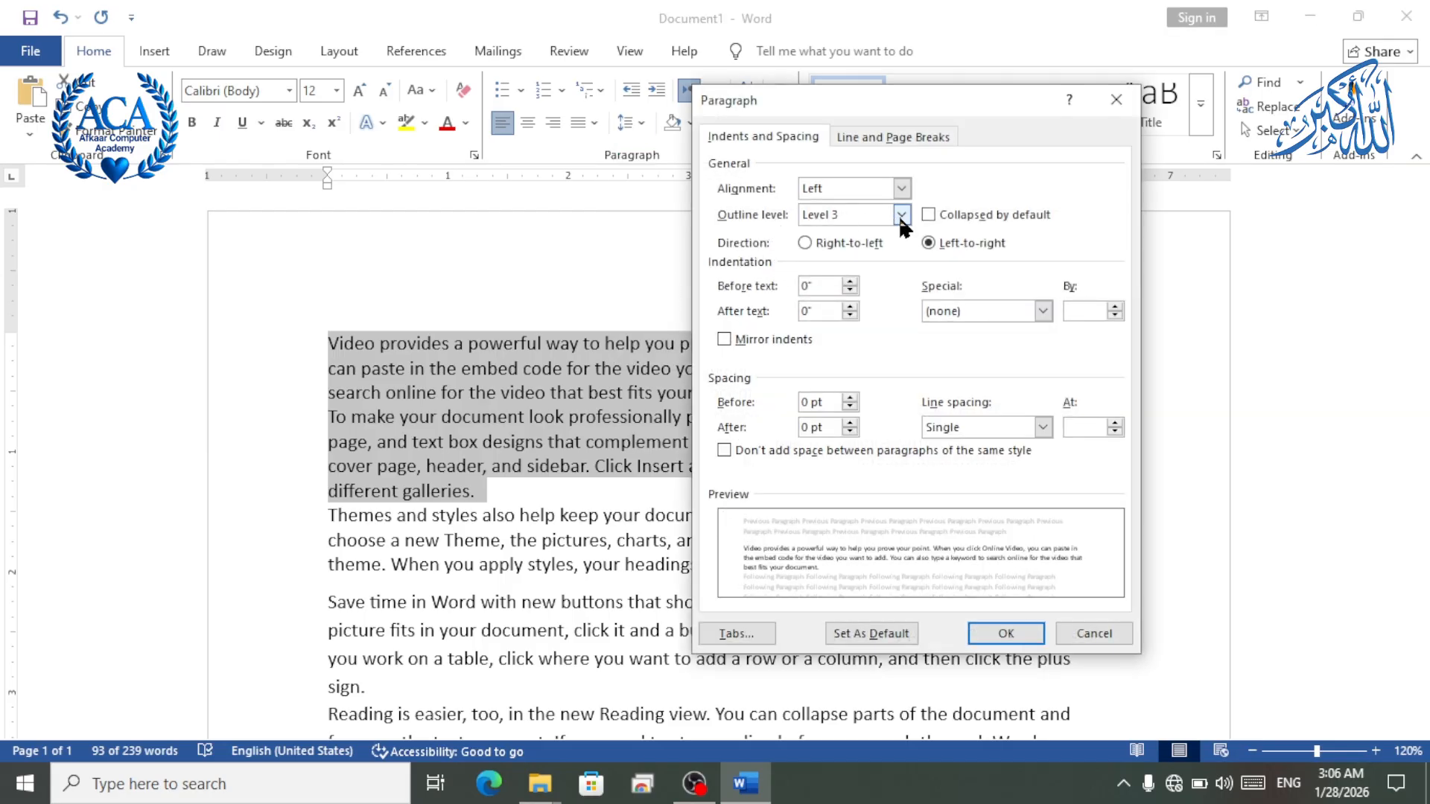
{"action": "left_click", "coordinate": [804, 243]}
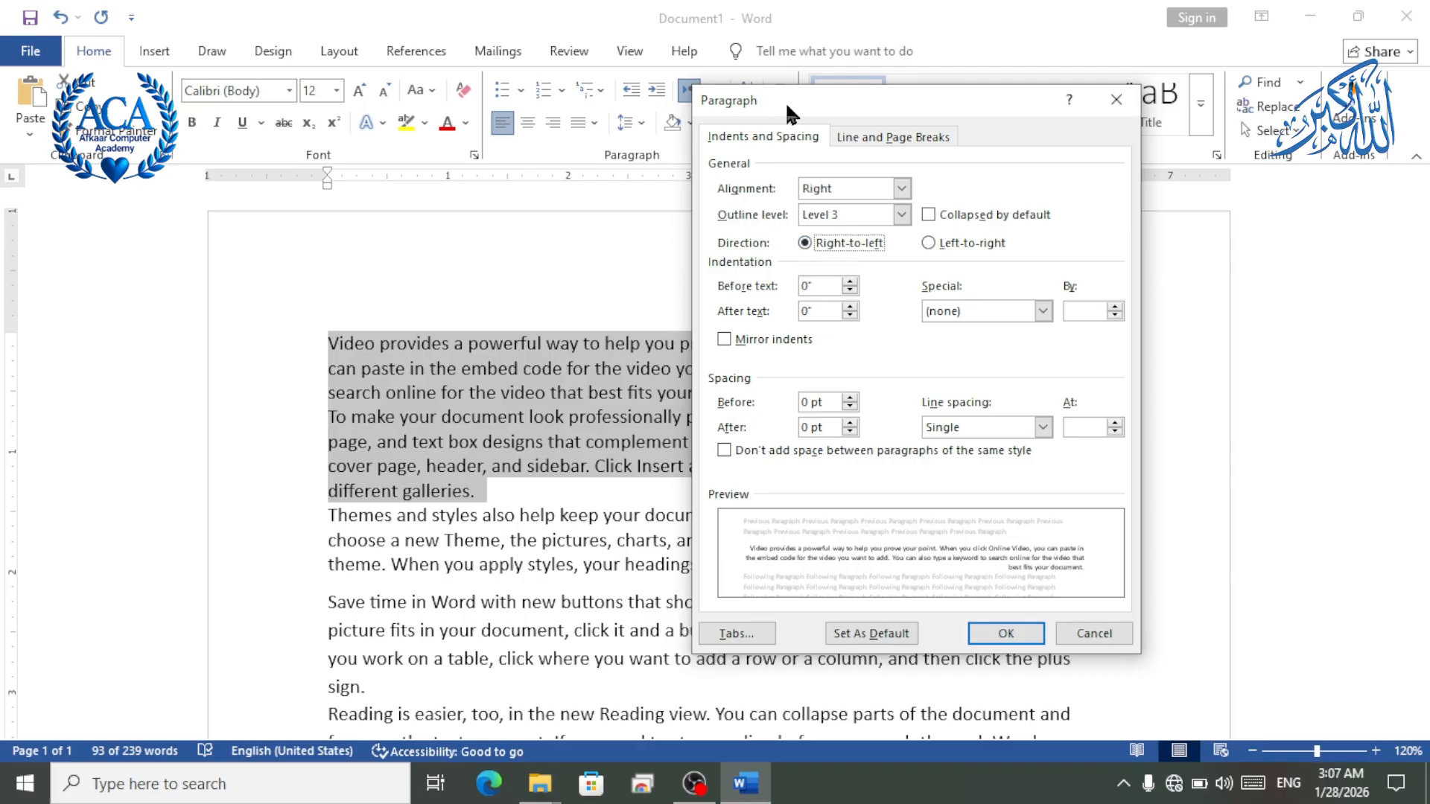
{"action": "left_click_drag", "start_coordinate": [785, 101], "coordinate": [787, 171]}
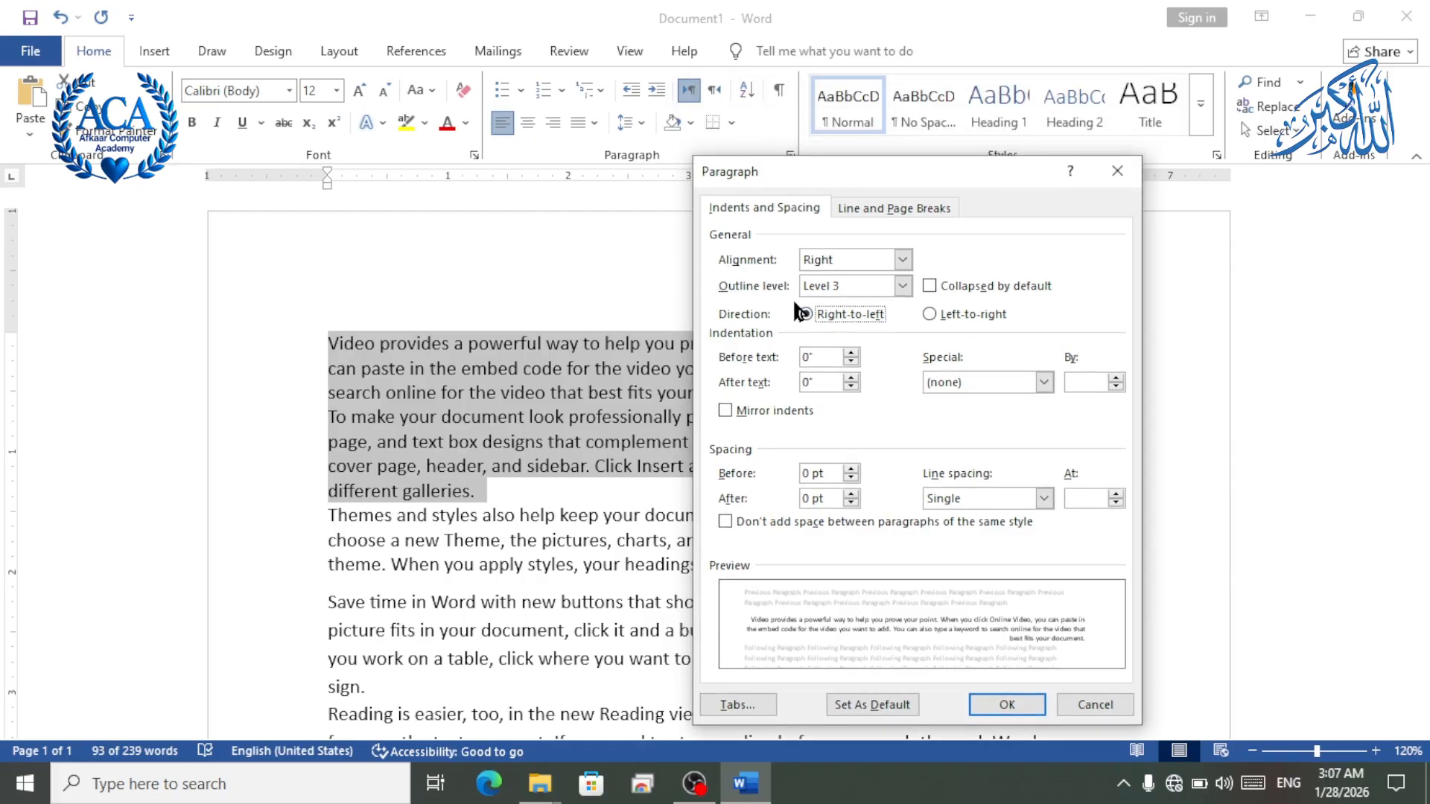
{"action": "left_click", "coordinate": [929, 314]}
{"action": "left_click", "coordinate": [806, 314]}
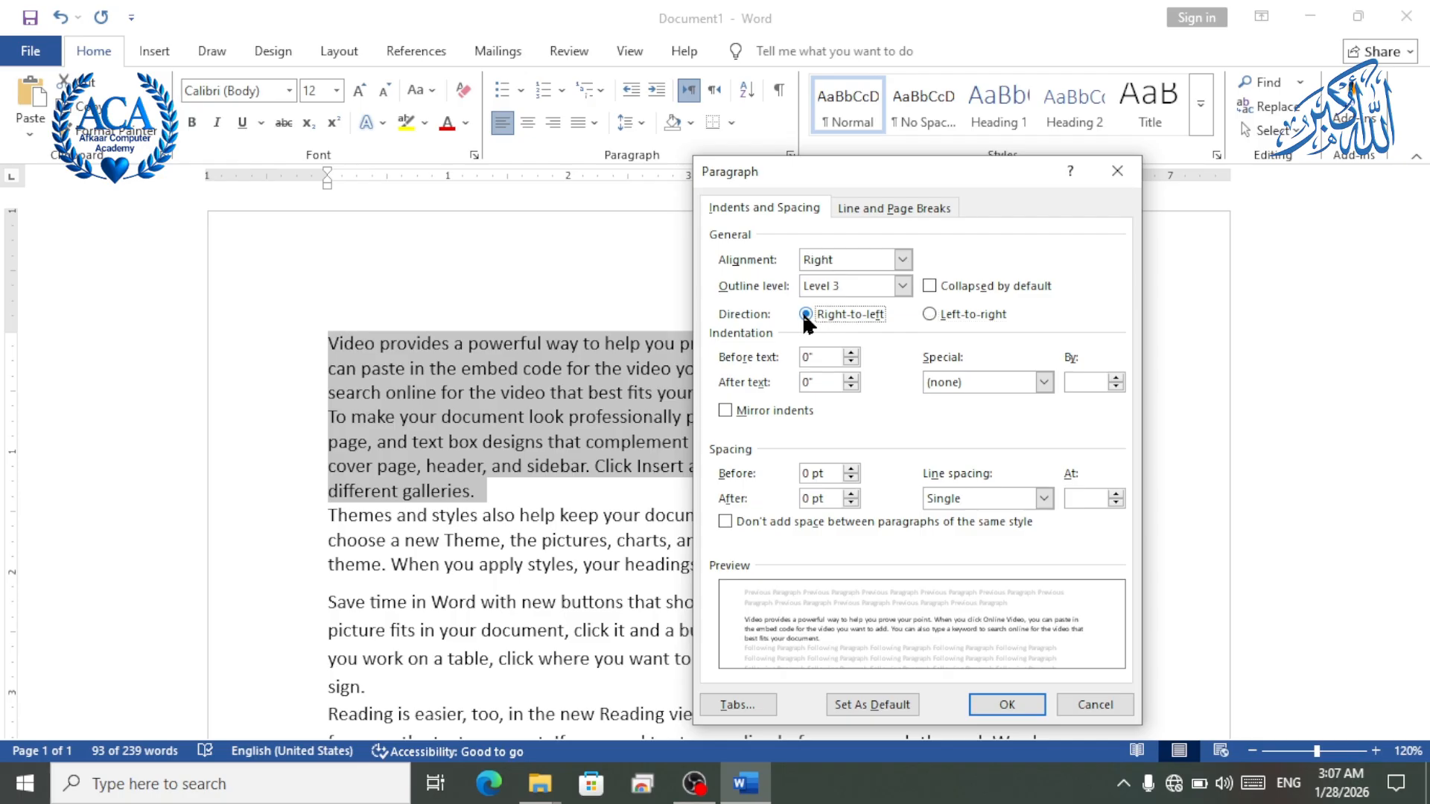
{"action": "left_click_drag", "start_coordinate": [884, 176], "coordinate": [818, 226]}
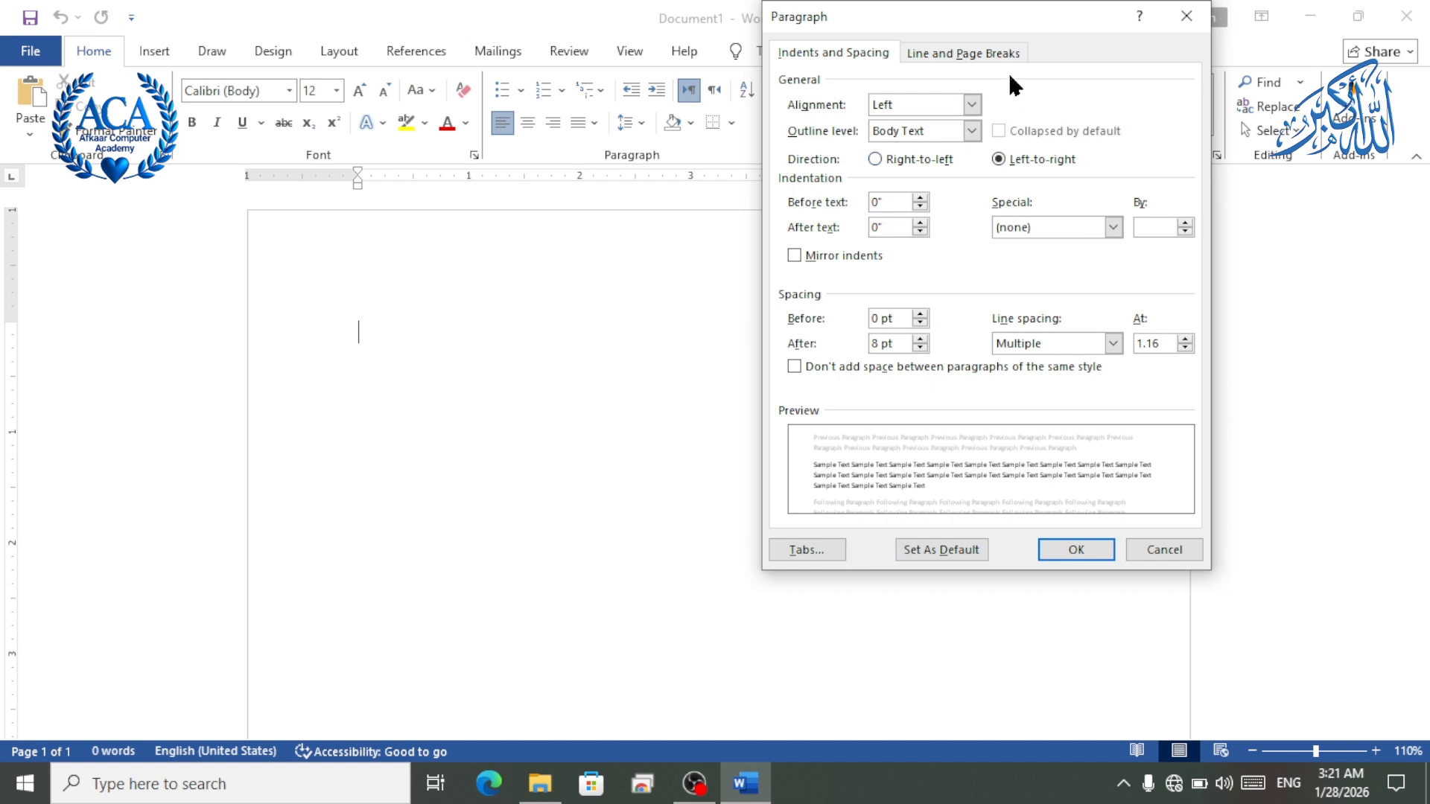
View the tab stop settings from the blank document's paragraph settings and close them.
{"action": "left_click_drag", "start_coordinate": [1028, 11], "coordinate": [946, 208]}
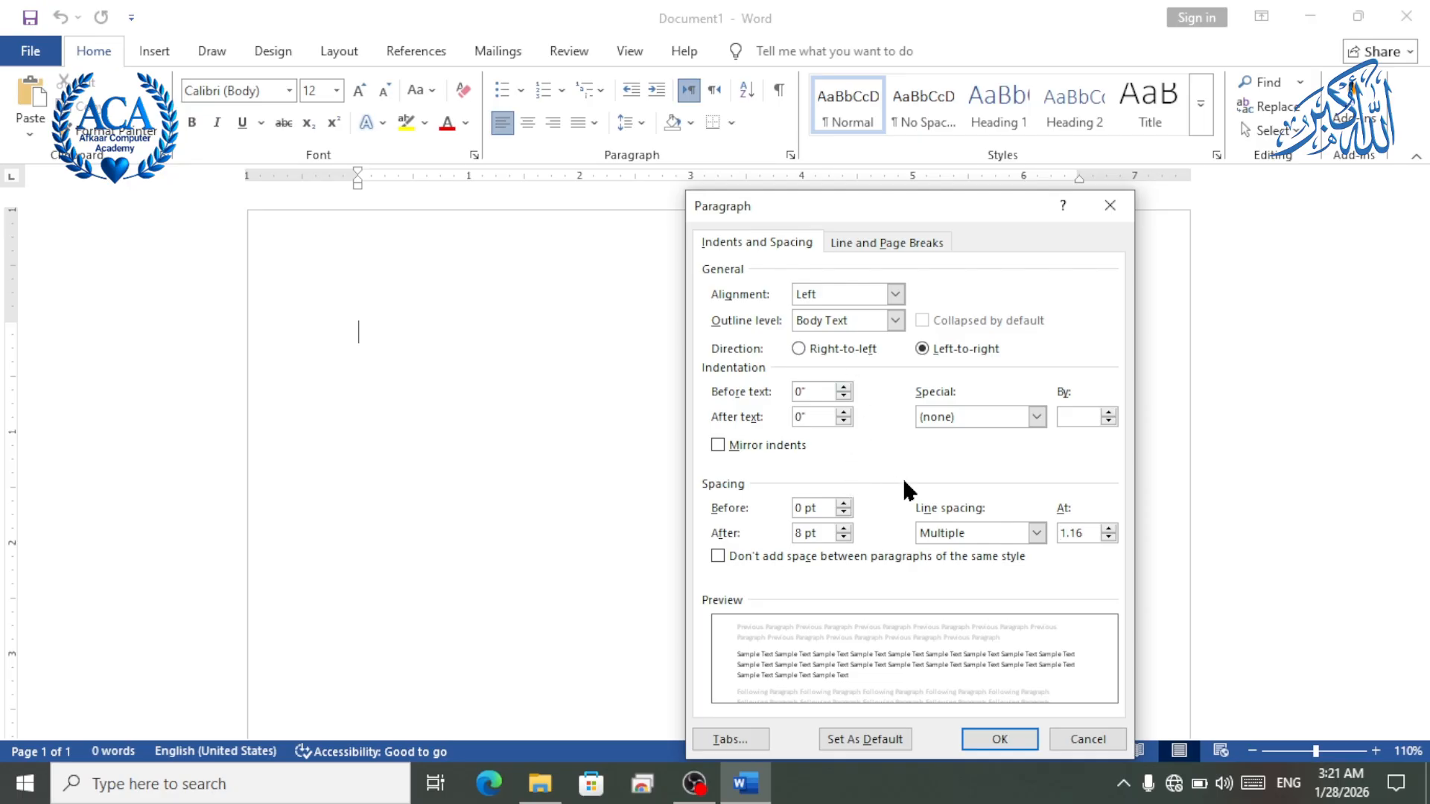
{"action": "left_click_drag", "start_coordinate": [927, 208], "coordinate": [973, 107]}
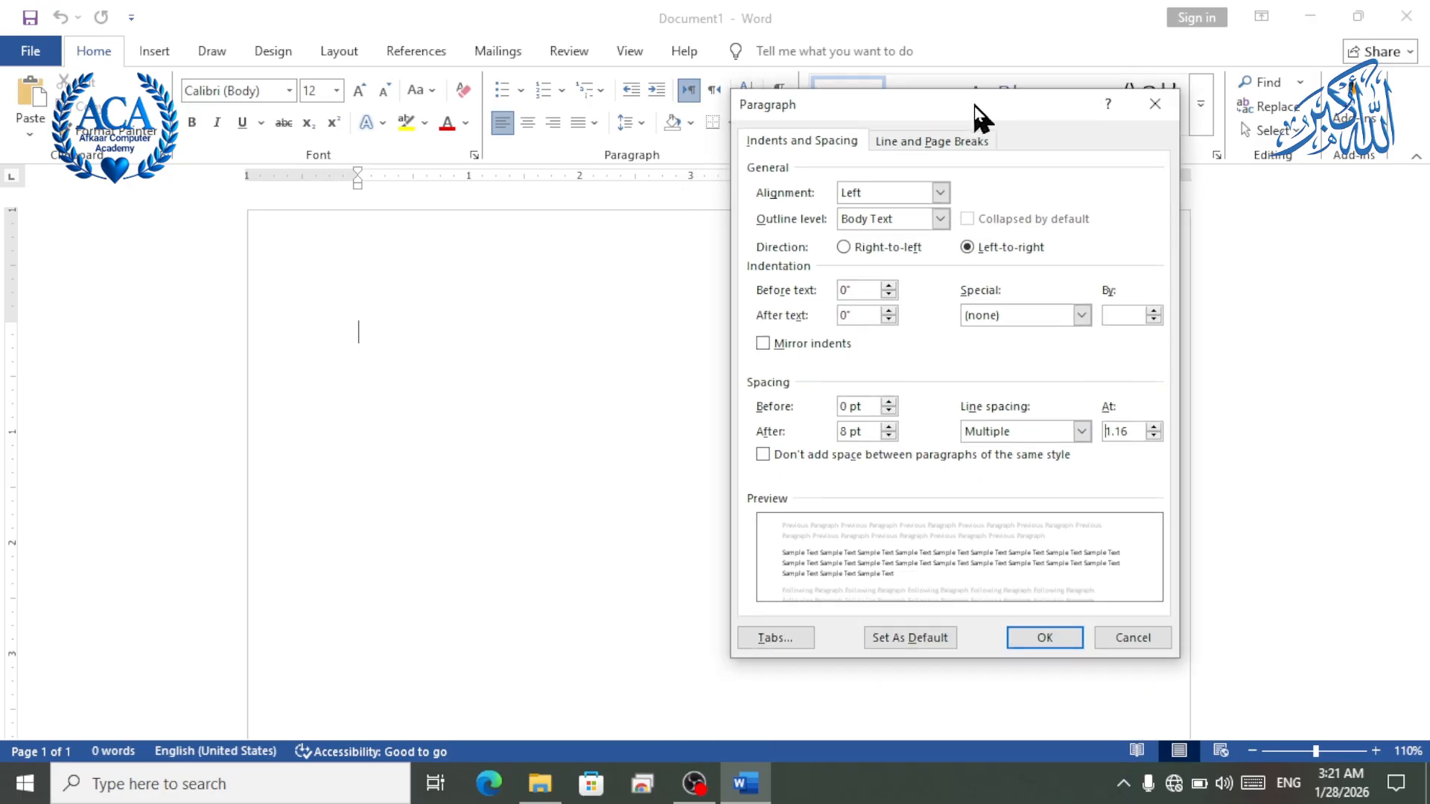
{"action": "left_click", "coordinate": [794, 645]}
{"action": "left_click_drag", "start_coordinate": [441, 344], "coordinate": [769, 216]}
{"action": "left_click", "coordinate": [951, 219]}
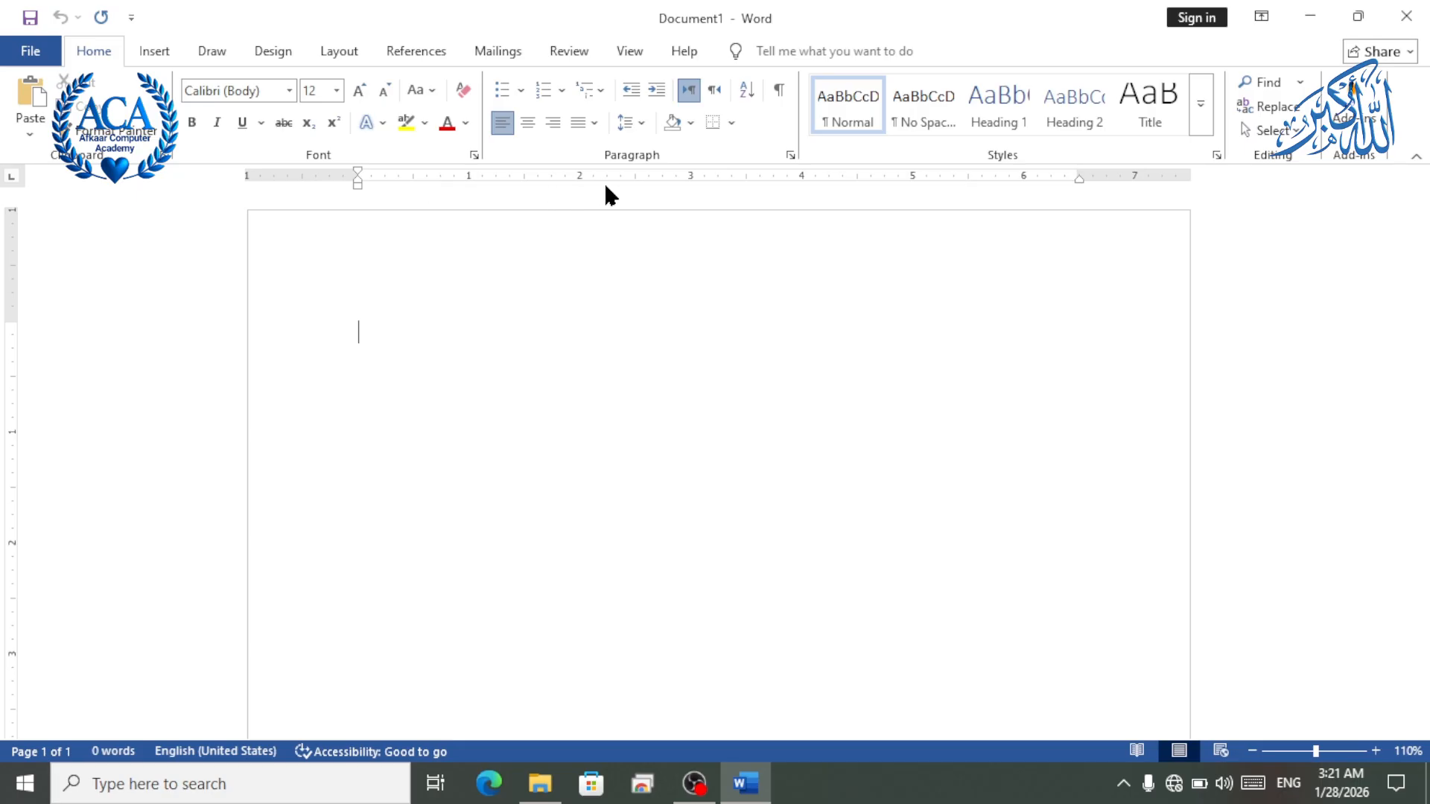
Place a left tab stop at 4" in the blank document, view its tab settings and close them.
{"action": "left_click", "coordinate": [802, 177]}
{"action": "double_click", "coordinate": [803, 180]}
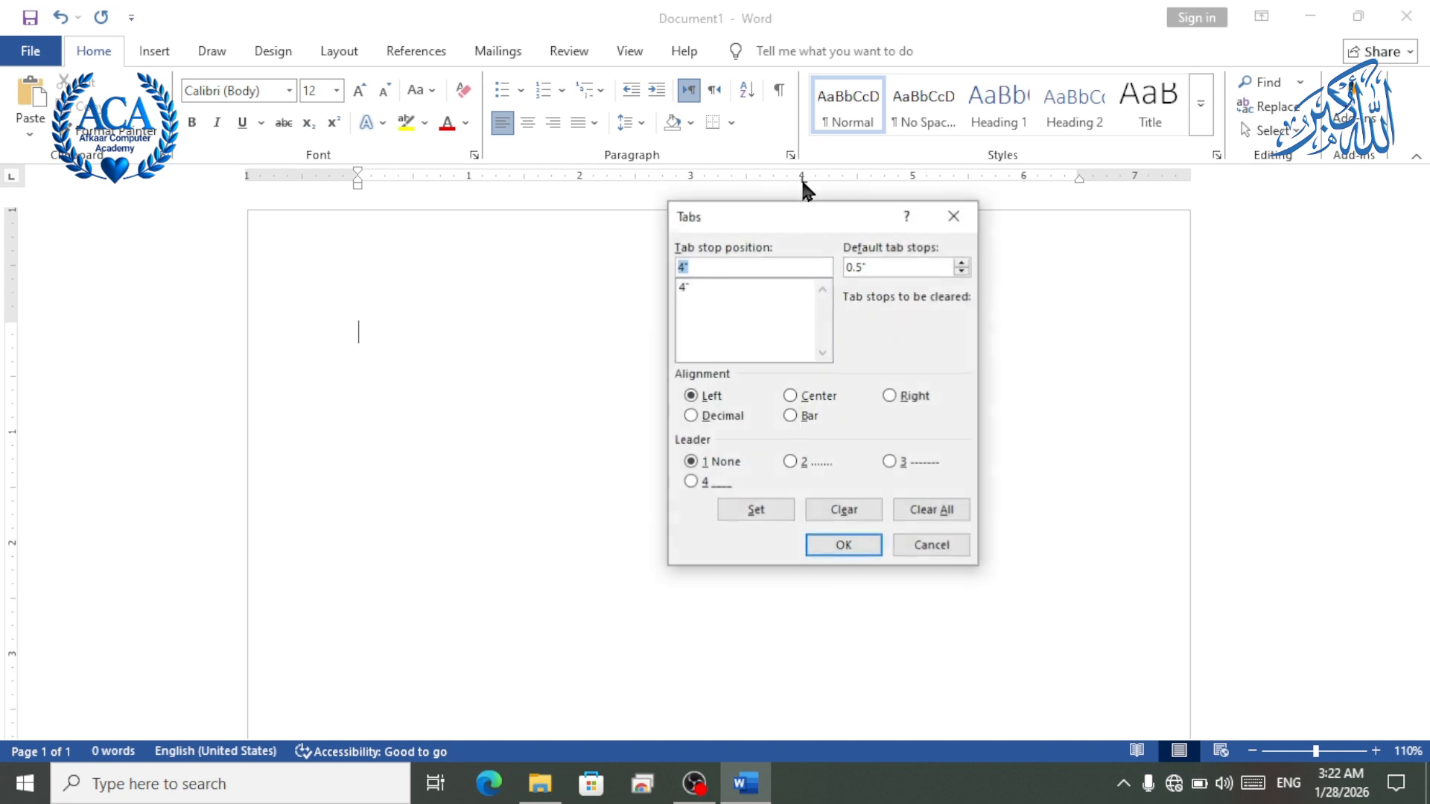
{"action": "left_click_drag", "start_coordinate": [849, 236], "coordinate": [707, 275]}
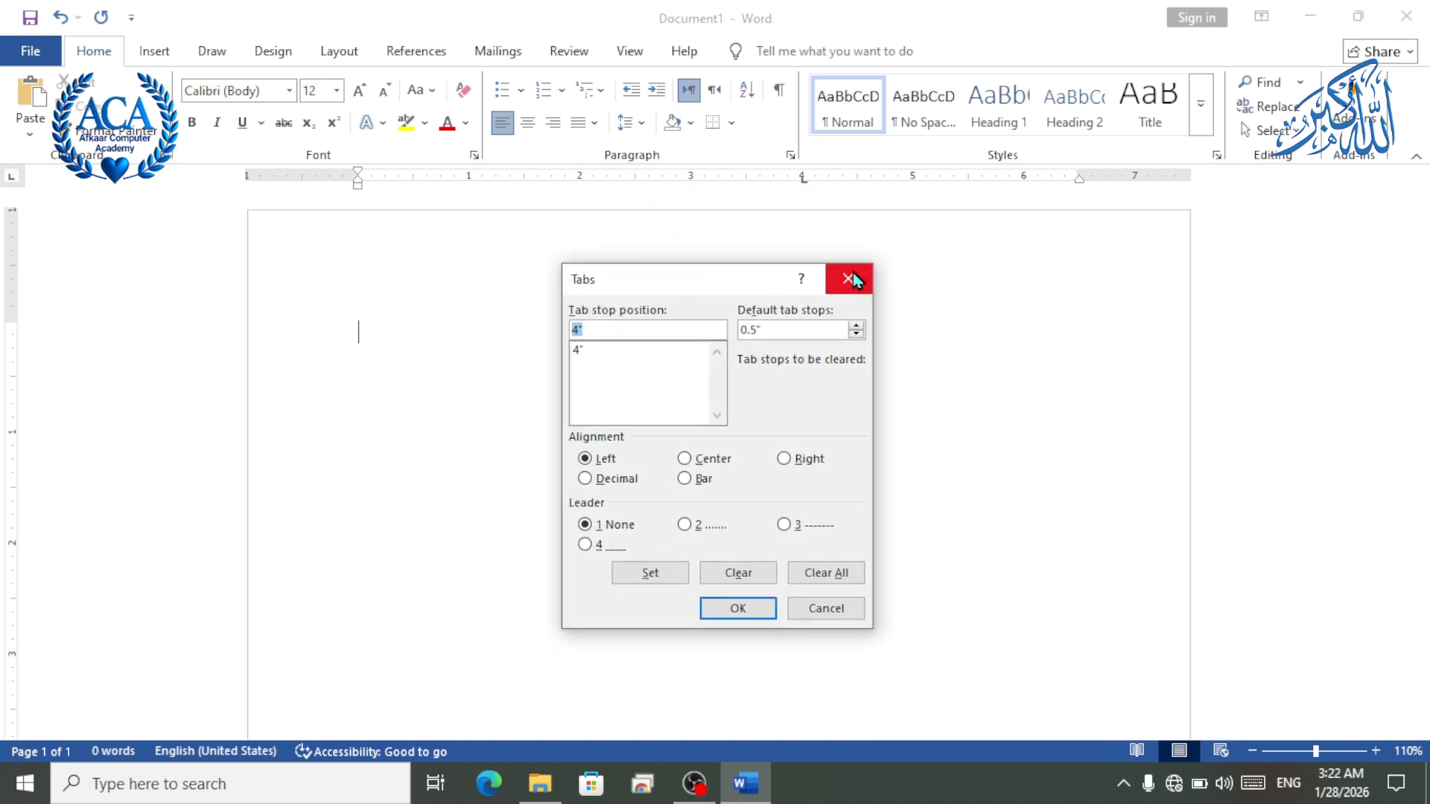
{"action": "left_click", "coordinate": [847, 280]}
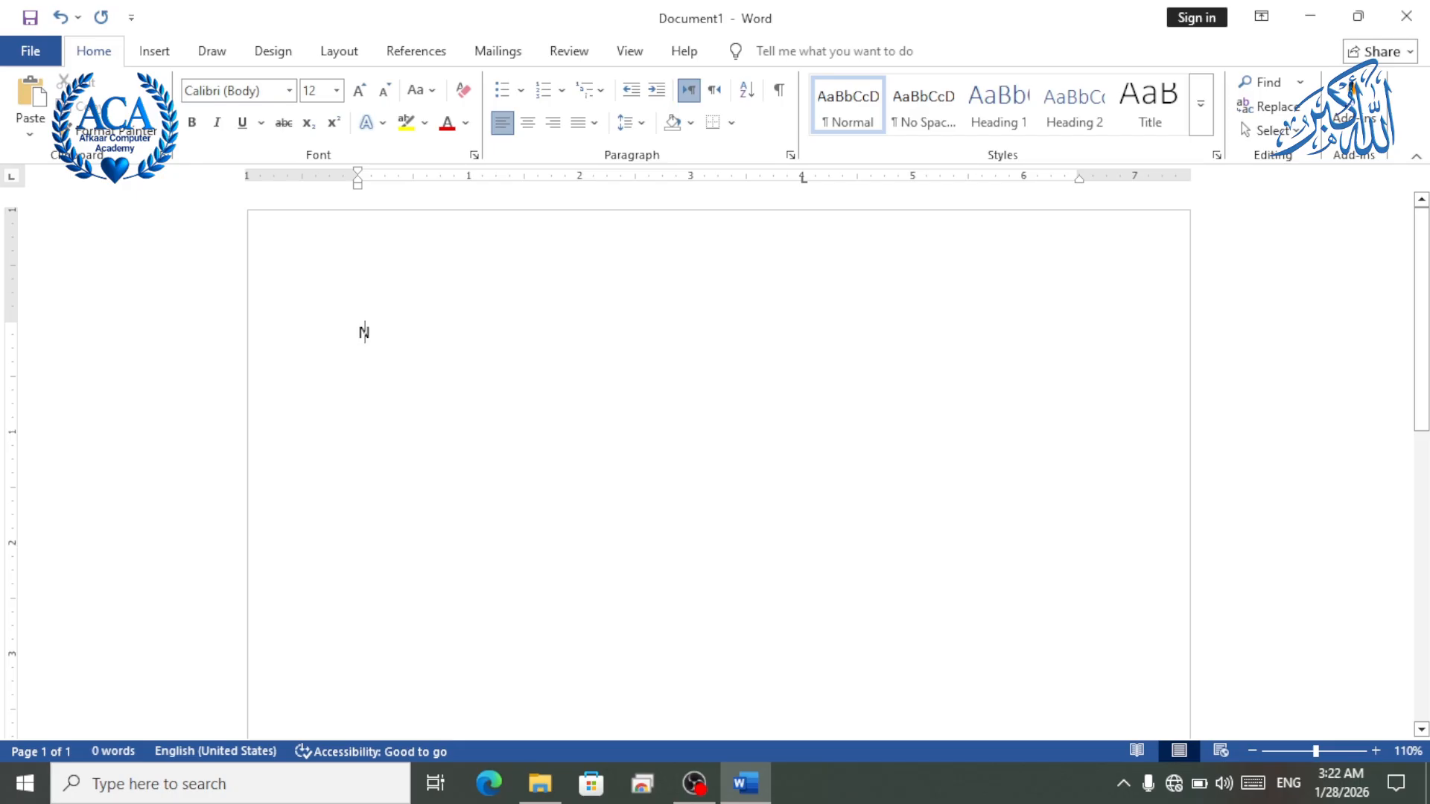
Write the label "NAME" with a line of underscores after it, and replace the underscores with a colon.
{"action": "type", "text": "NAME"}
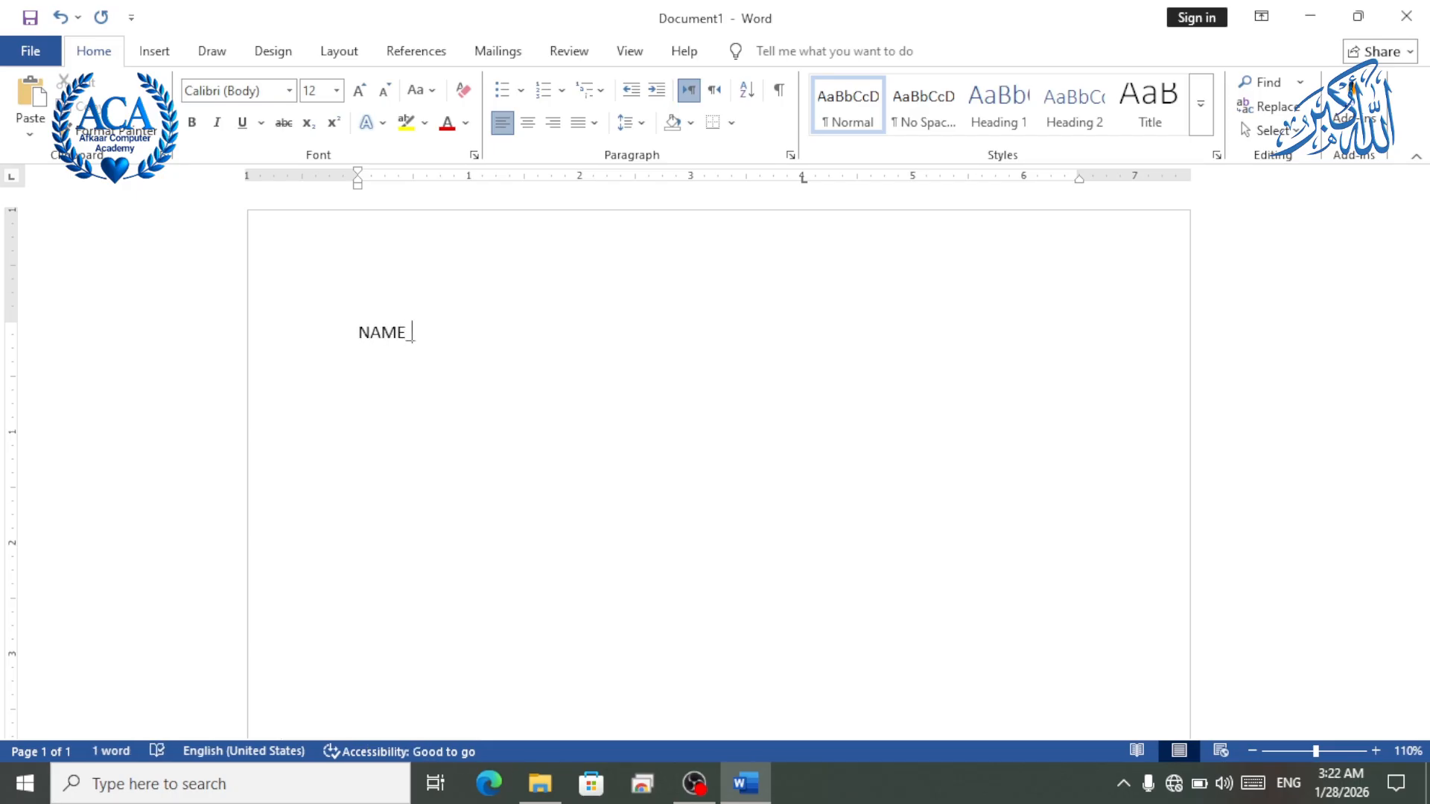
{"action": "type", "text": " ____________________________"}
{"action": "key", "text": "BackSpace"}
{"action": "key", "text": "BackSpace"}
{"action": "key", "text": "BackSpace"}
{"action": "key", "text": "BackSpace"}
{"action": "key", "text": "BackSpace"}
{"action": "key", "text": "BackSpace"}
{"action": "key", "text": "BackSpace"}
{"action": "key", "text": "BackSpace"}
{"action": "key", "text": "BackSpace"}
{"action": "key", "text": "BackSpace"}
{"action": "key", "text": "BackSpace"}
{"action": "key", "text": "BackSpace"}
{"action": "key", "text": "BackSpace"}
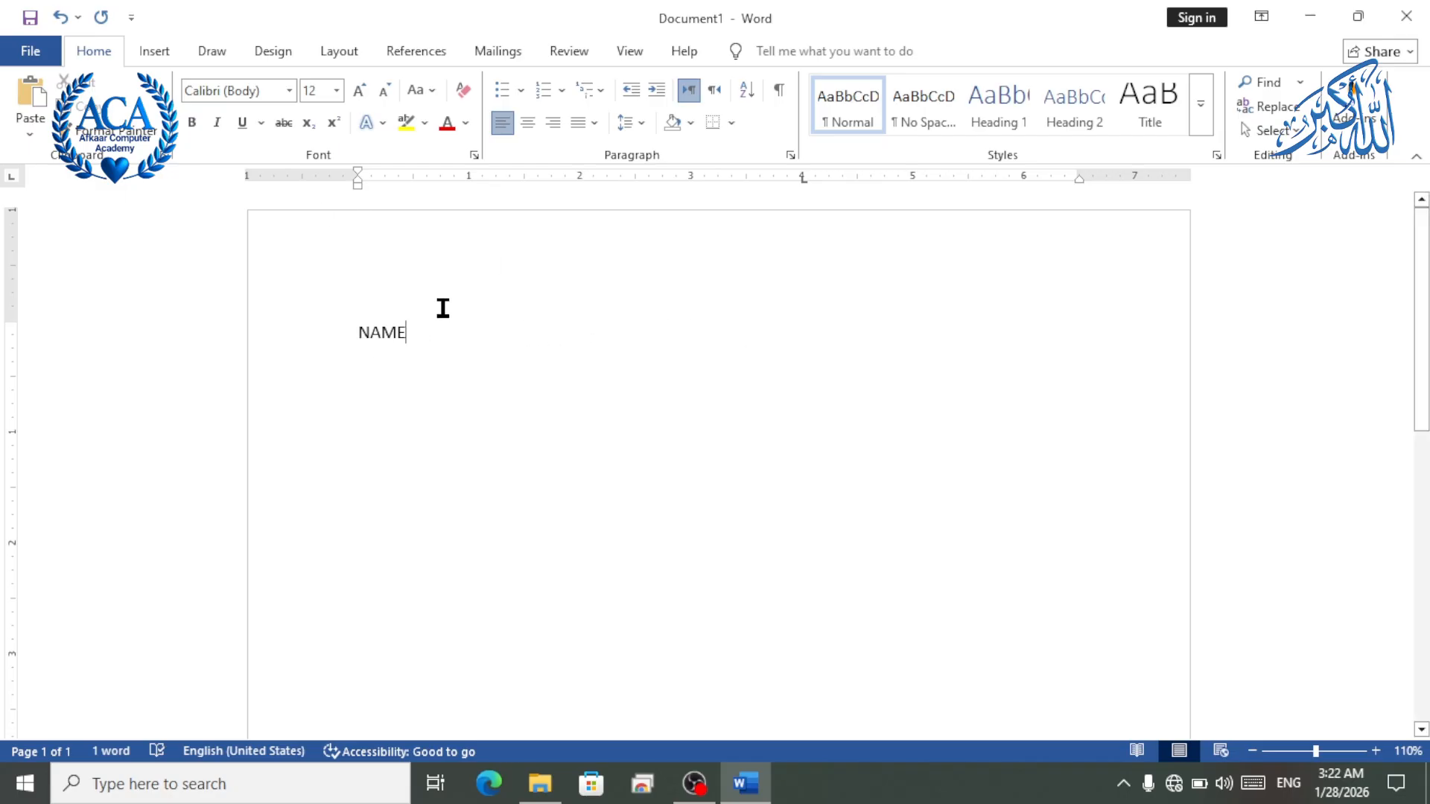
{"action": "type", "text": ":"}
Give the NAME line's 4" tab stop a dotted leader (option 2).
{"action": "left_click", "coordinate": [801, 180]}
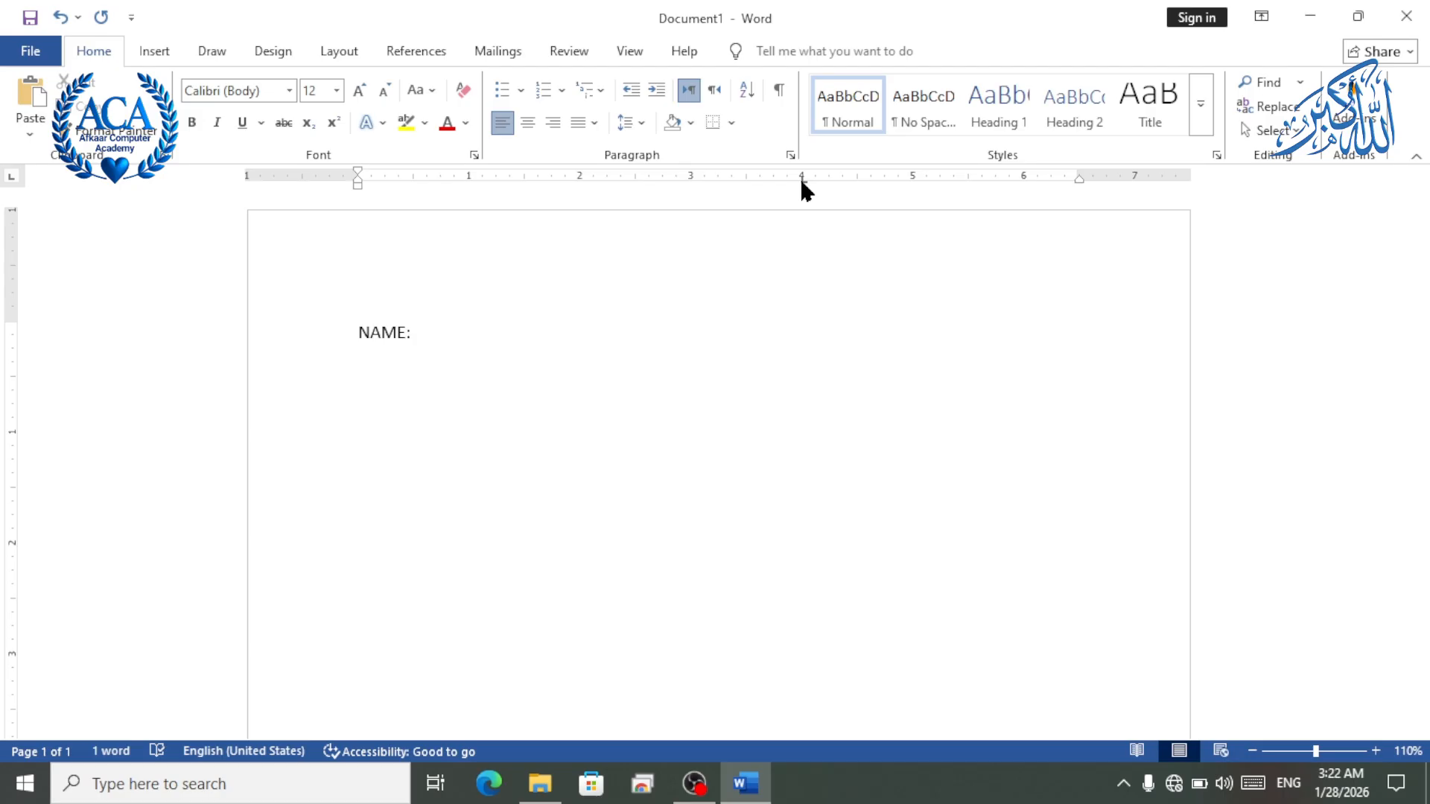
{"action": "double_click", "coordinate": [801, 177]}
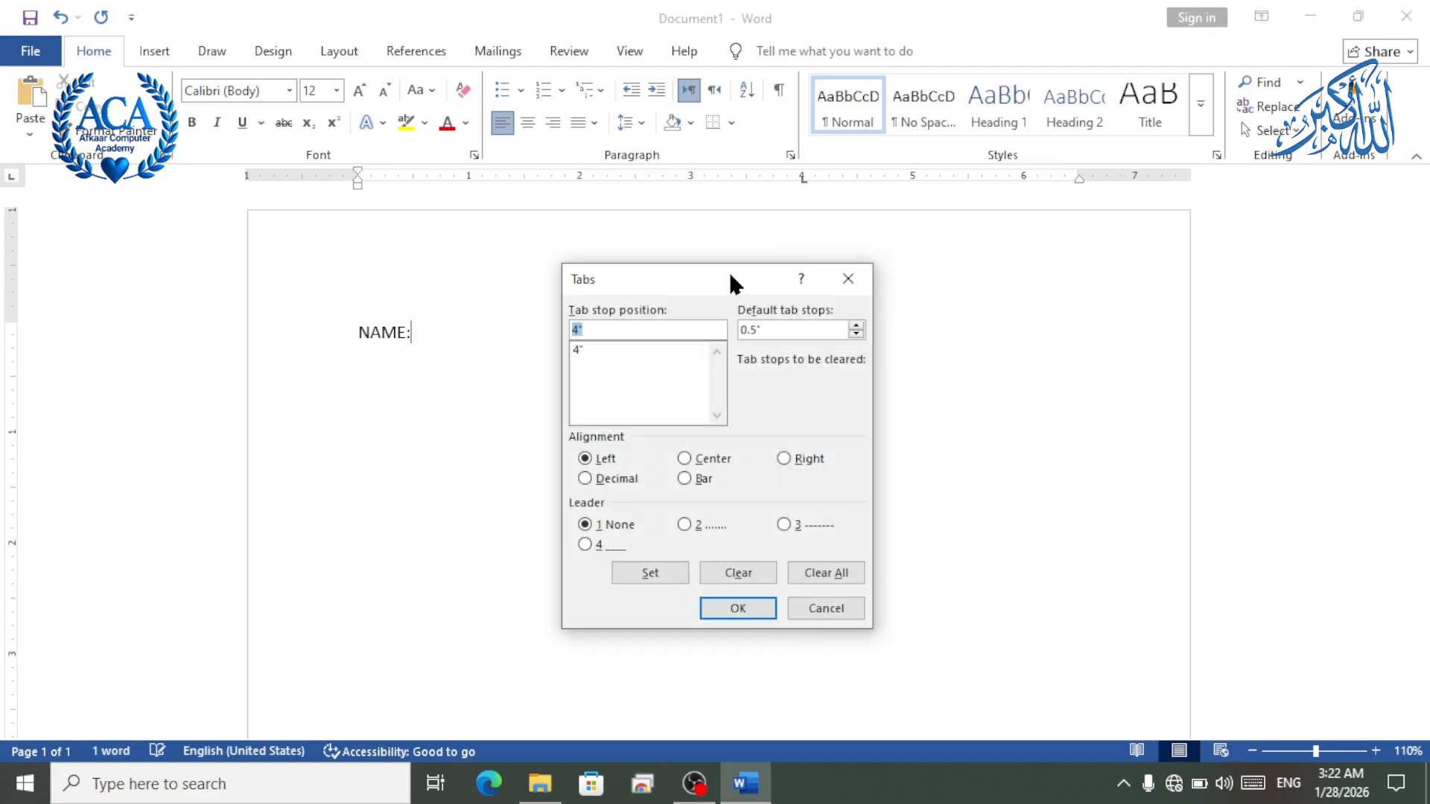
{"action": "left_click_drag", "start_coordinate": [731, 275], "coordinate": [768, 232]}
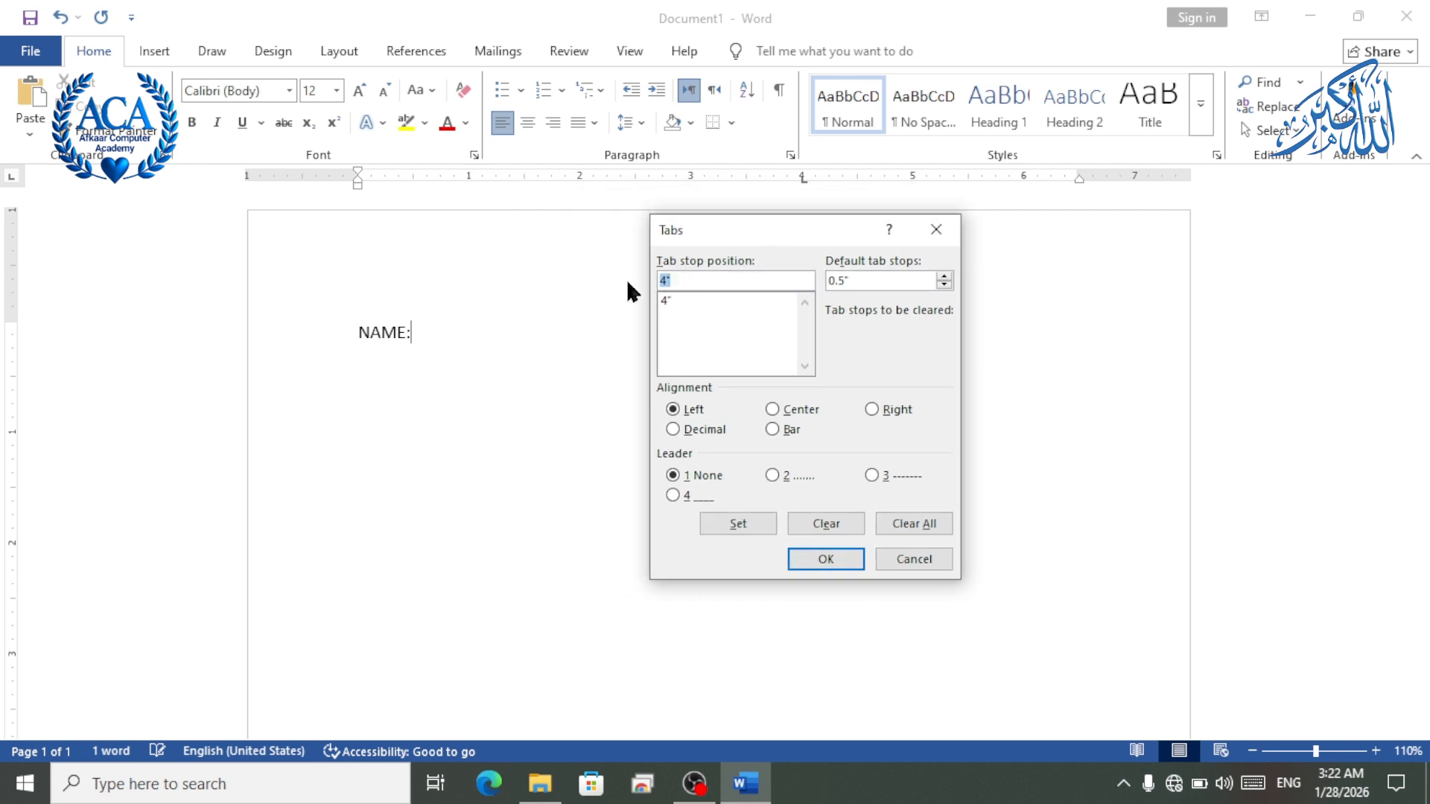
{"action": "left_click_drag", "start_coordinate": [761, 228], "coordinate": [842, 223]}
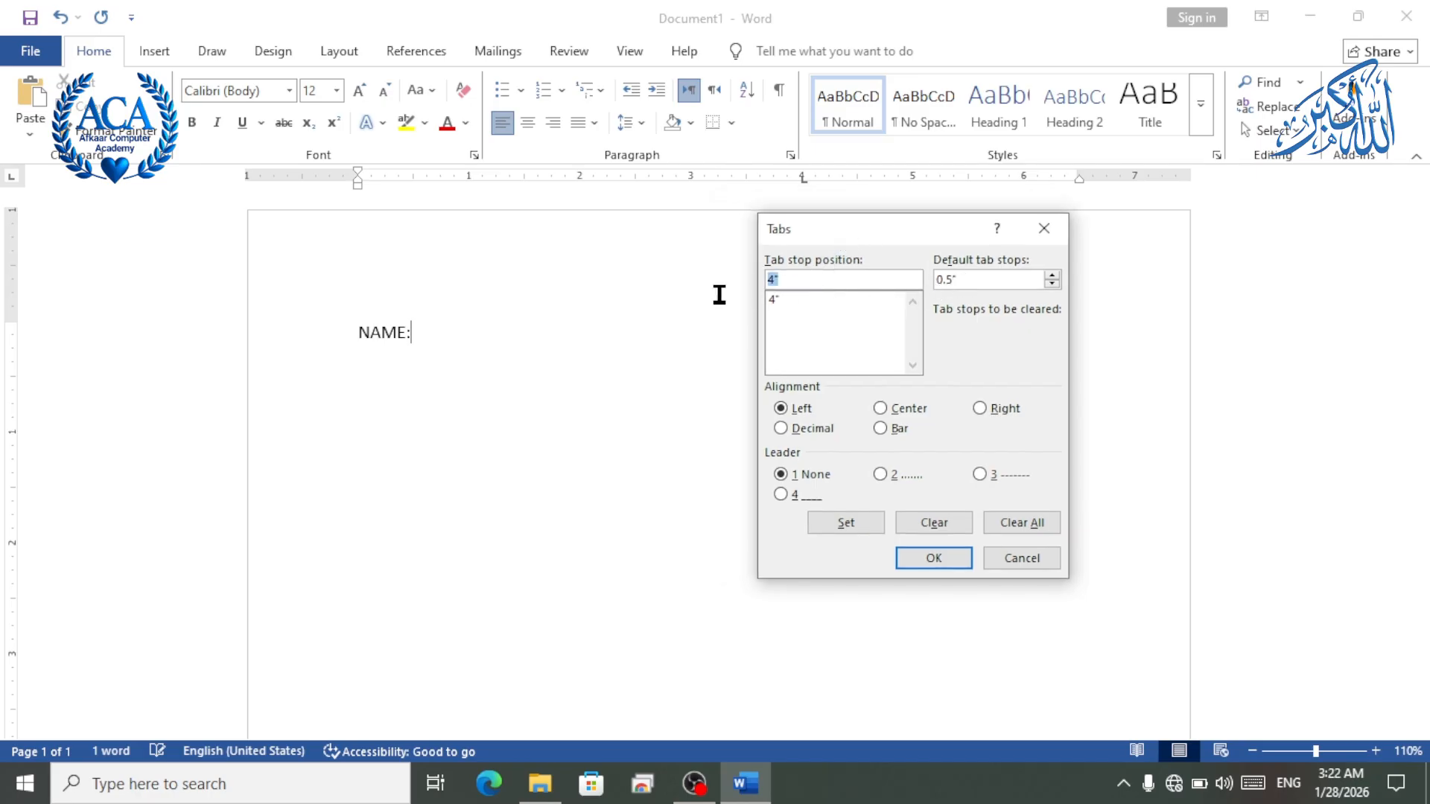
{"action": "key", "text": "Delete"}
{"action": "type", "text": "4"}
{"action": "left_click", "coordinate": [890, 478]}
{"action": "left_click", "coordinate": [846, 523]}
{"action": "left_click", "coordinate": [940, 560]}
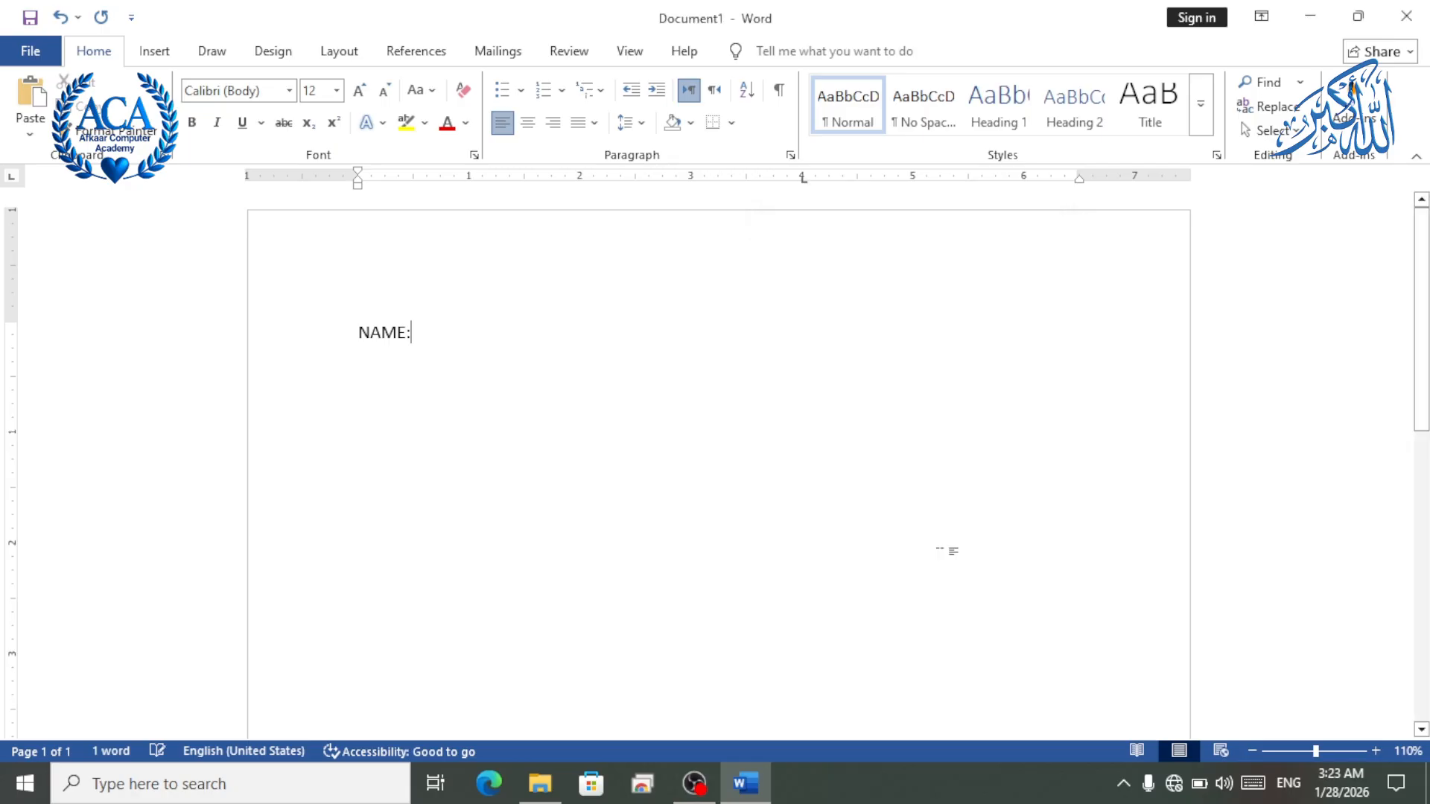
Extend the NAME line with the dotted leader and add an "FT:" line with the same dotted leader below it.
{"action": "key", "text": "Tab"}
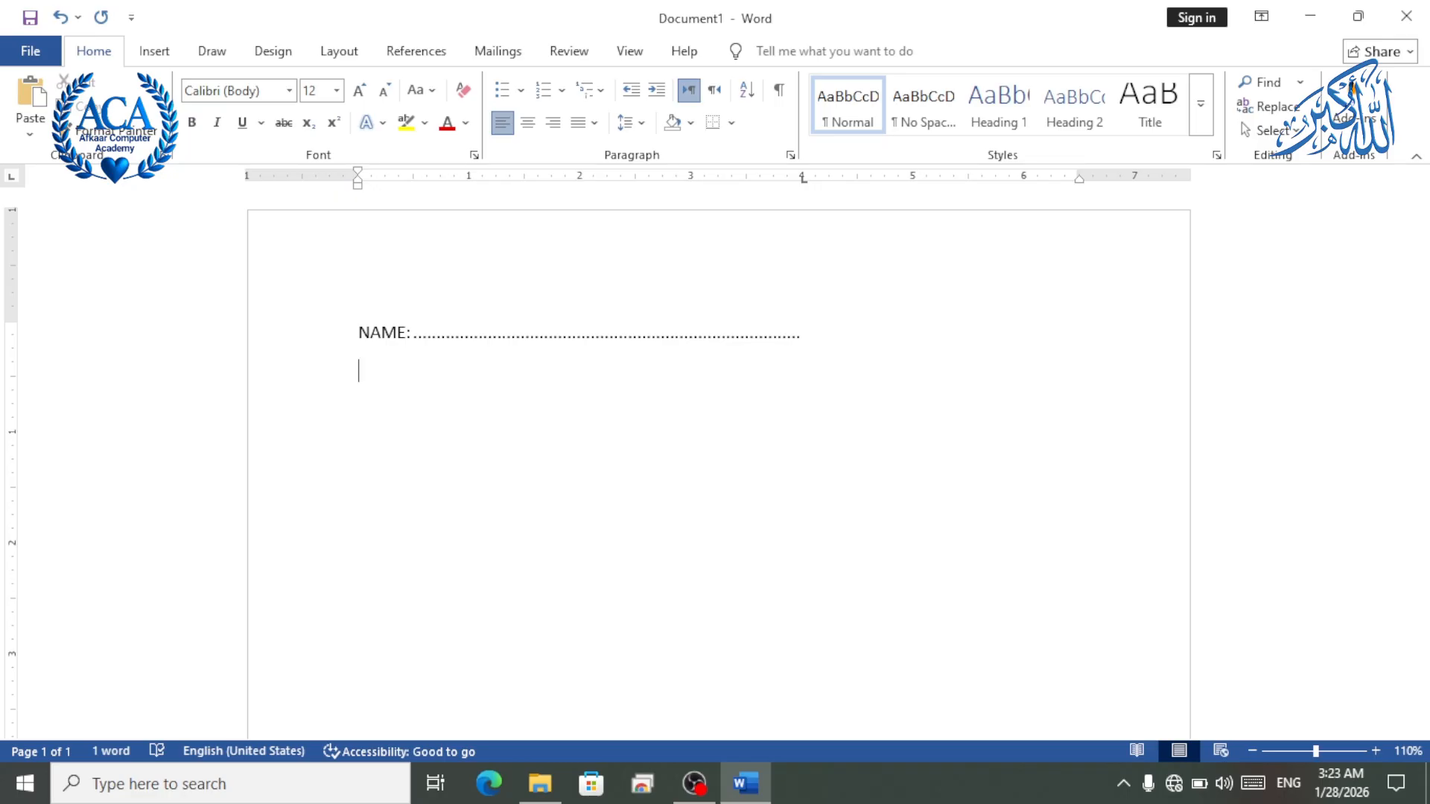
{"action": "type", "text": "T"}
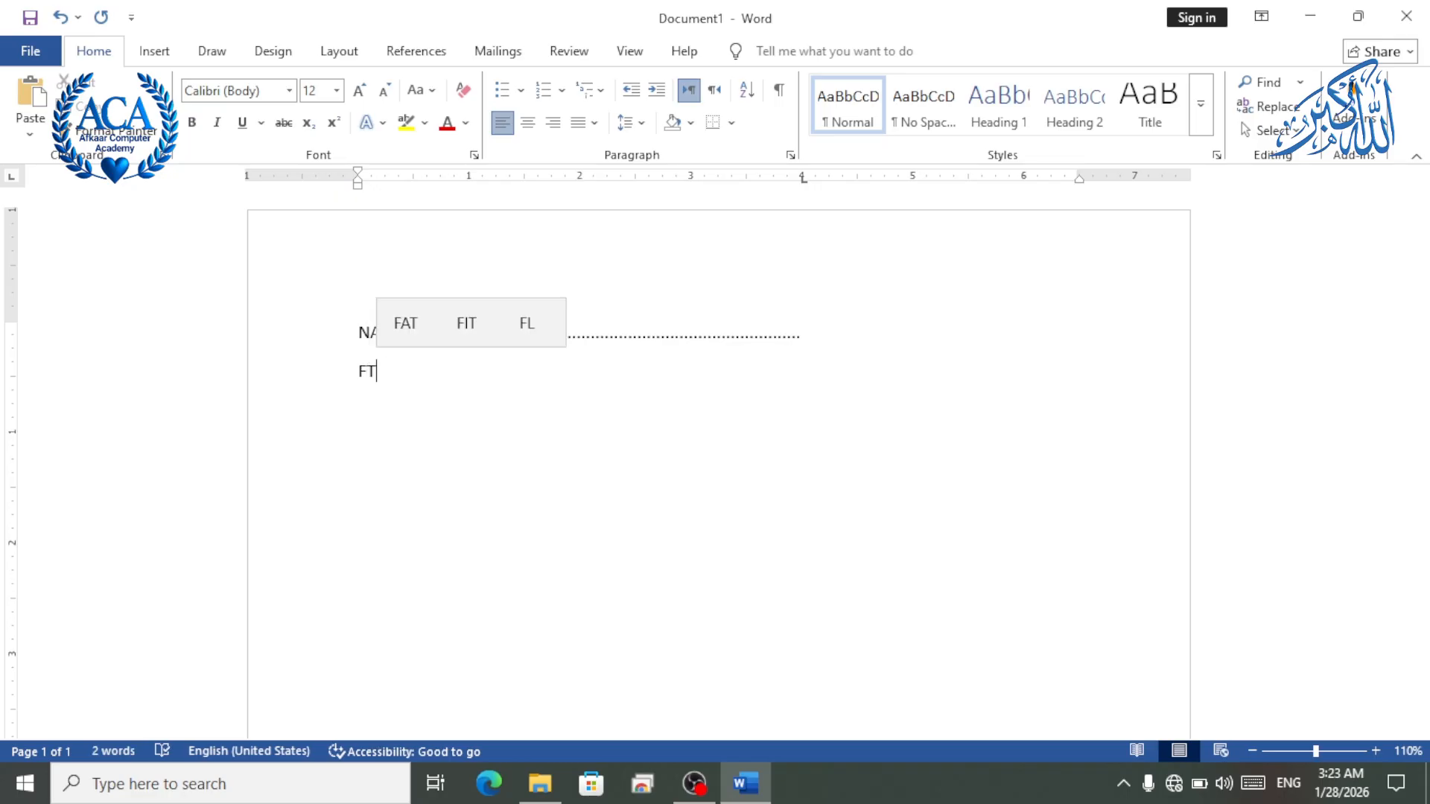
{"action": "type", "text": ":"}
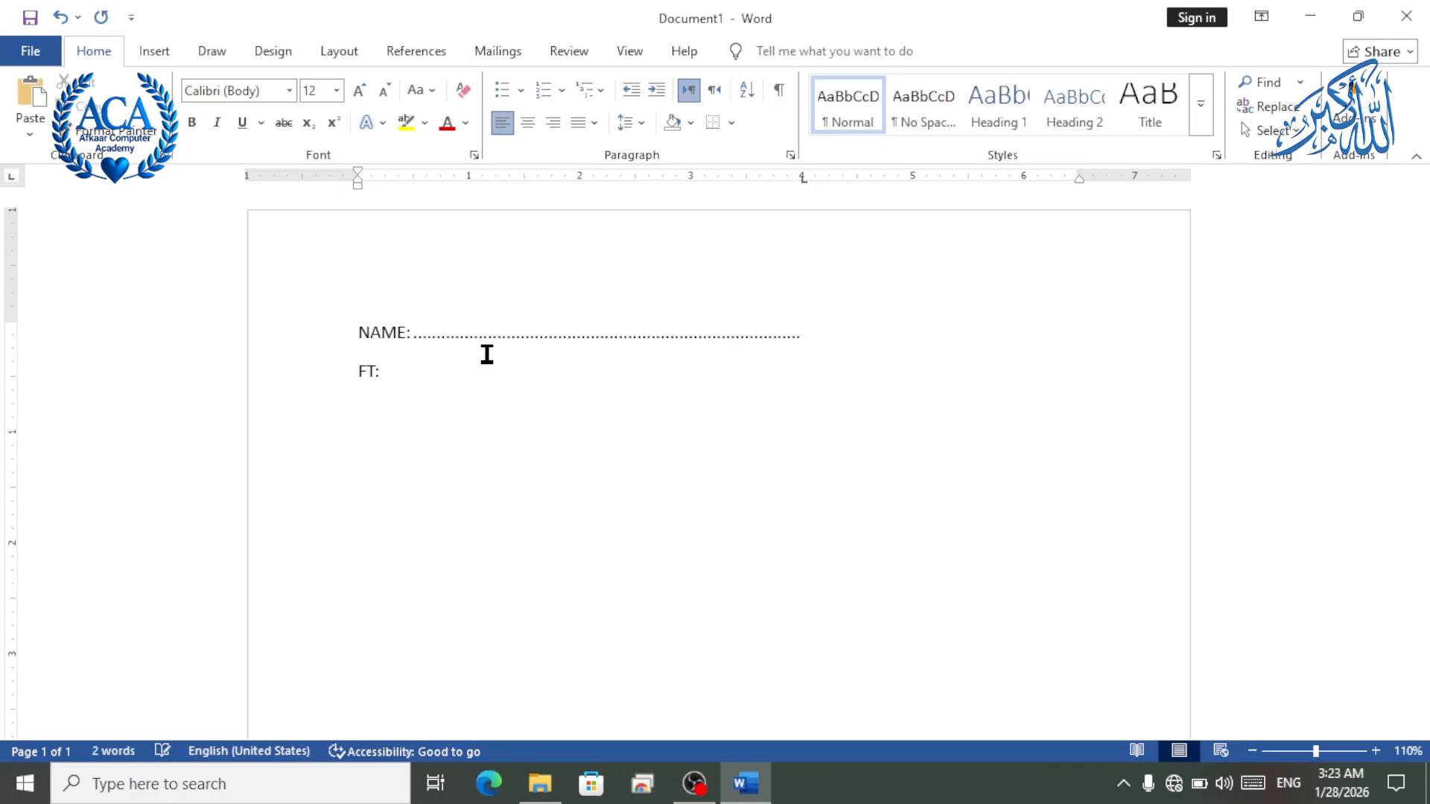
{"action": "key", "text": "Tab"}
Add eight unlabelled dotted leader lines below the FT line, each reaching the 4" tab stop.
{"action": "key", "text": "Tab"}
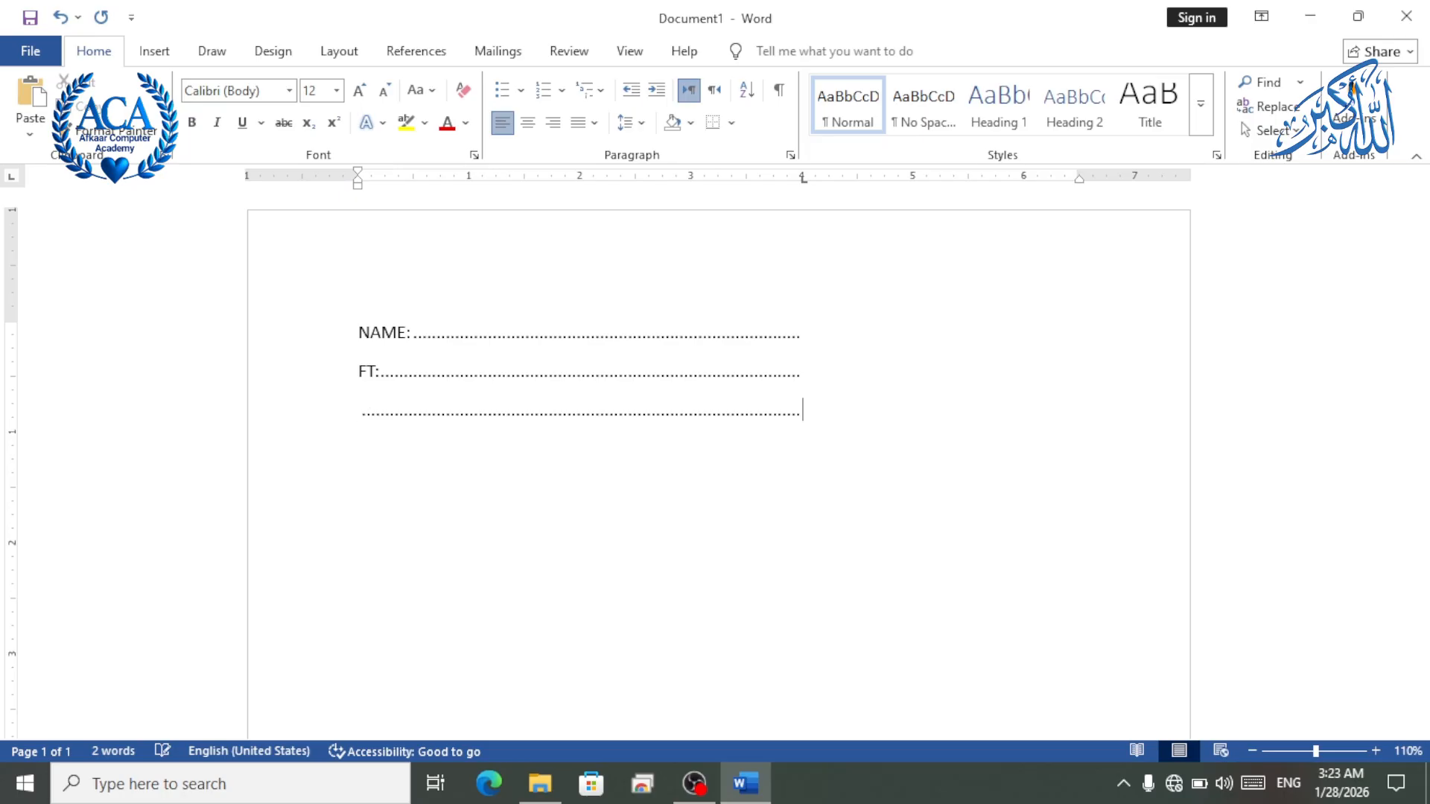
{"action": "key", "text": "Tab"}
{"action": "key", "text": "Return"}
{"action": "key", "text": "Tab"}
{"action": "key", "text": "Return"}
{"action": "key", "text": "Tab"}
{"action": "key", "text": "Return"}
{"action": "key", "text": "Tab"}
{"action": "key", "text": "Return"}
{"action": "key", "text": "Tab"}
{"action": "key", "text": "Return"}
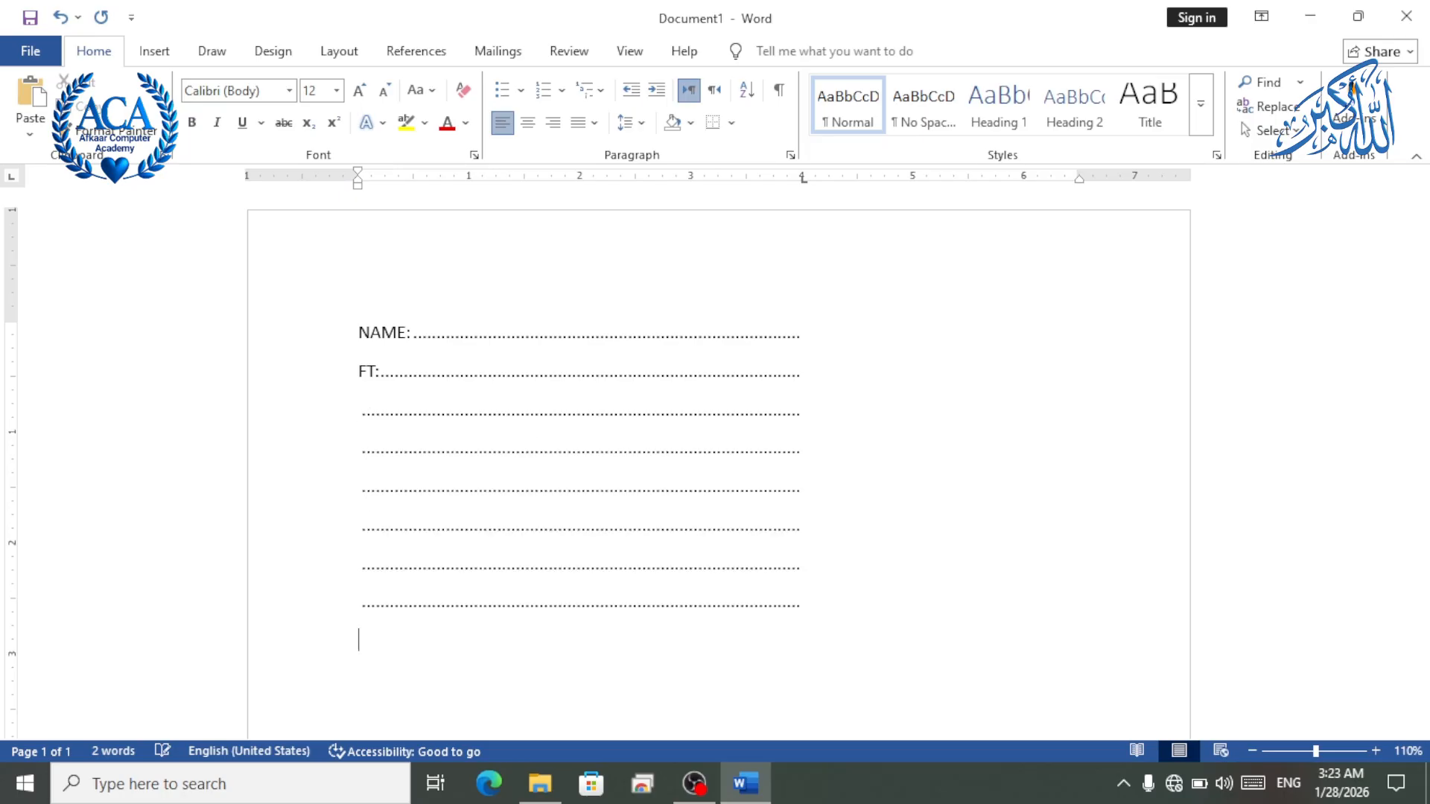
{"action": "key", "text": "Tab"}
{"action": "key", "text": "Return"}
{"action": "key", "text": "Tab"}
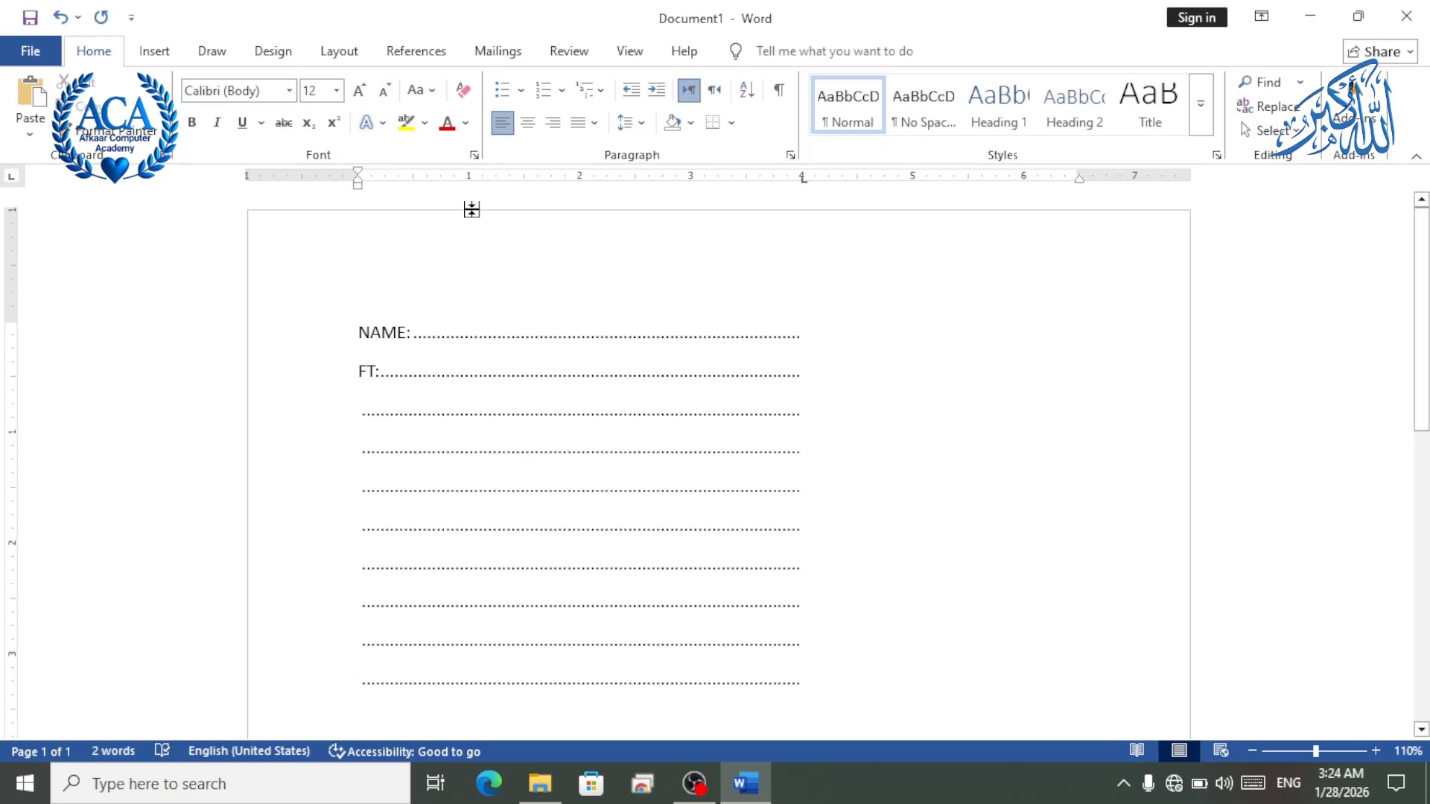
Set the 4" tab stop's leader to dashes (option 3) and add four dashed lines below the dotted ones.
{"action": "double_click", "coordinate": [802, 178]}
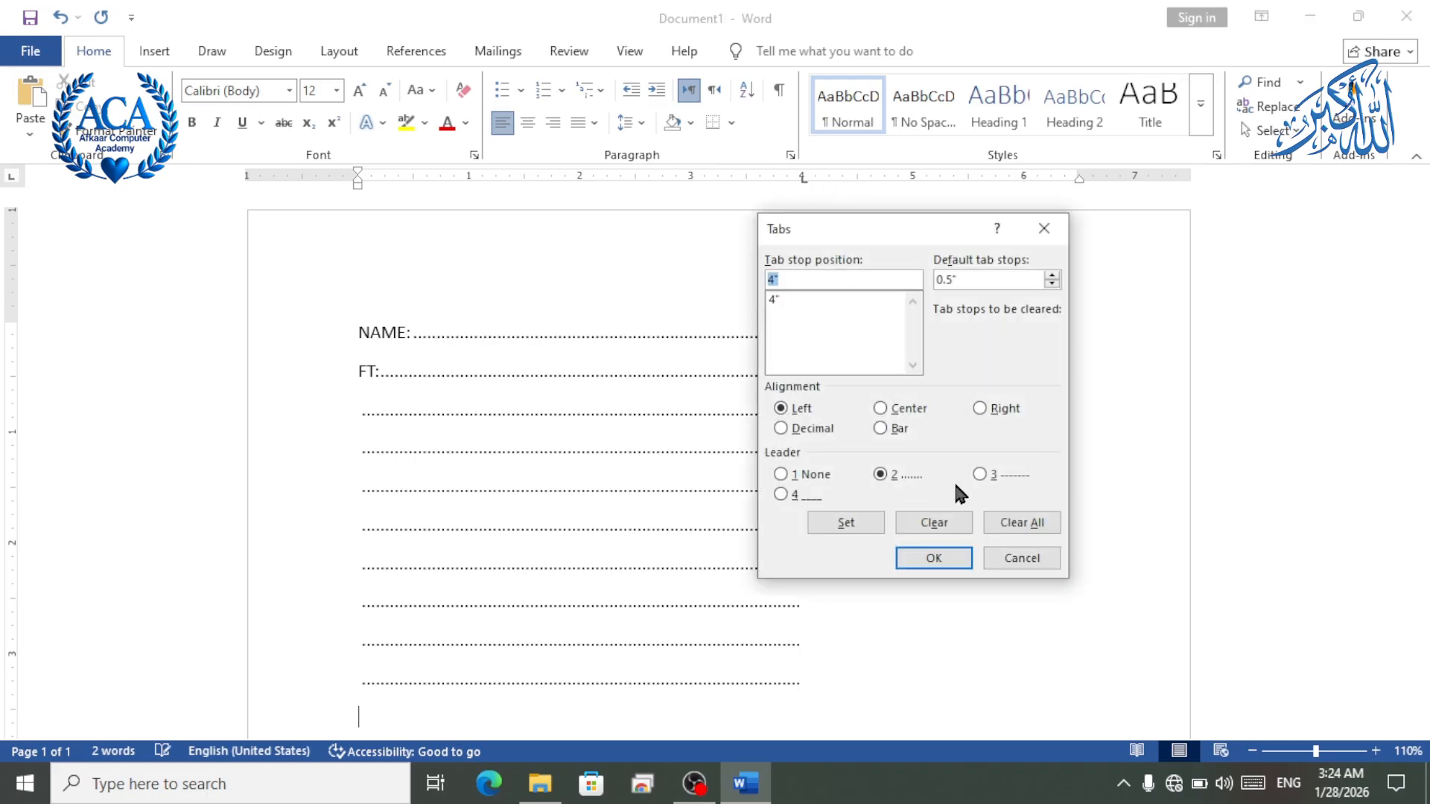
{"action": "left_click", "coordinate": [940, 561]}
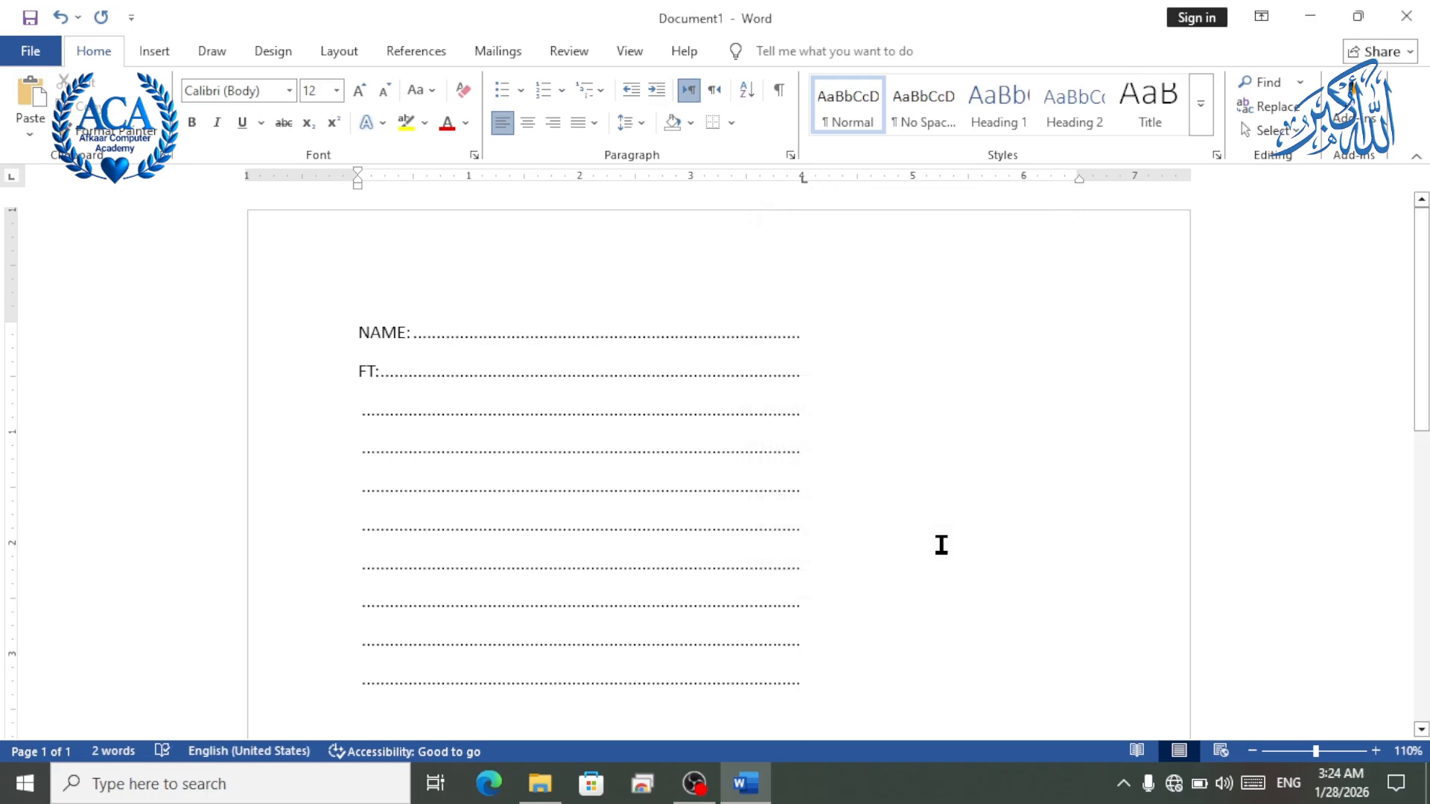
{"action": "key", "text": "Tab"}
{"action": "scroll", "coordinate": [935, 543], "scroll_direction": "down", "scroll_amount": 3}
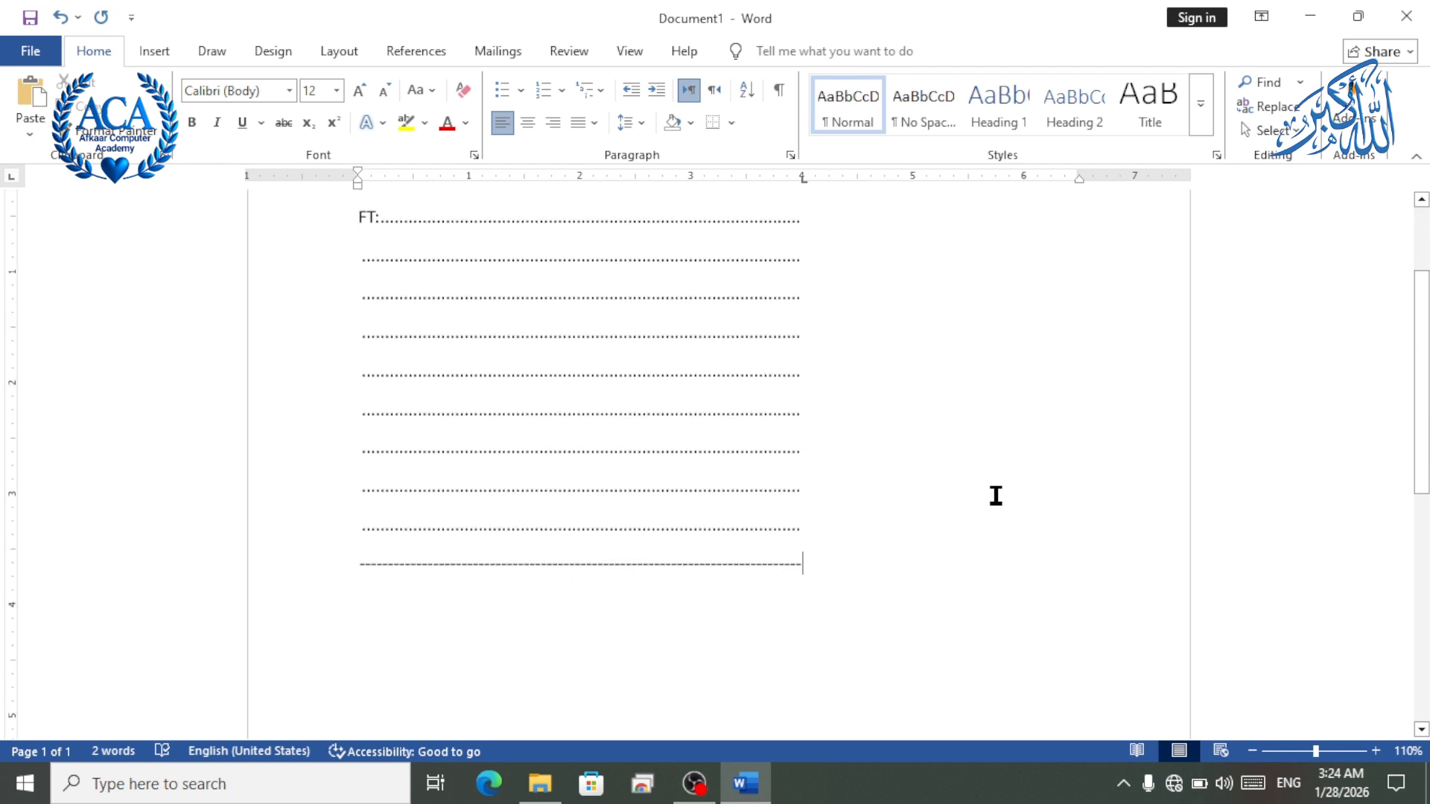
{"action": "key", "text": "Return"}
{"action": "key", "text": "Tab"}
{"action": "key", "text": "Return"}
{"action": "key", "text": "Tab"}
{"action": "key", "text": "Return"}
{"action": "key", "text": "Tab"}
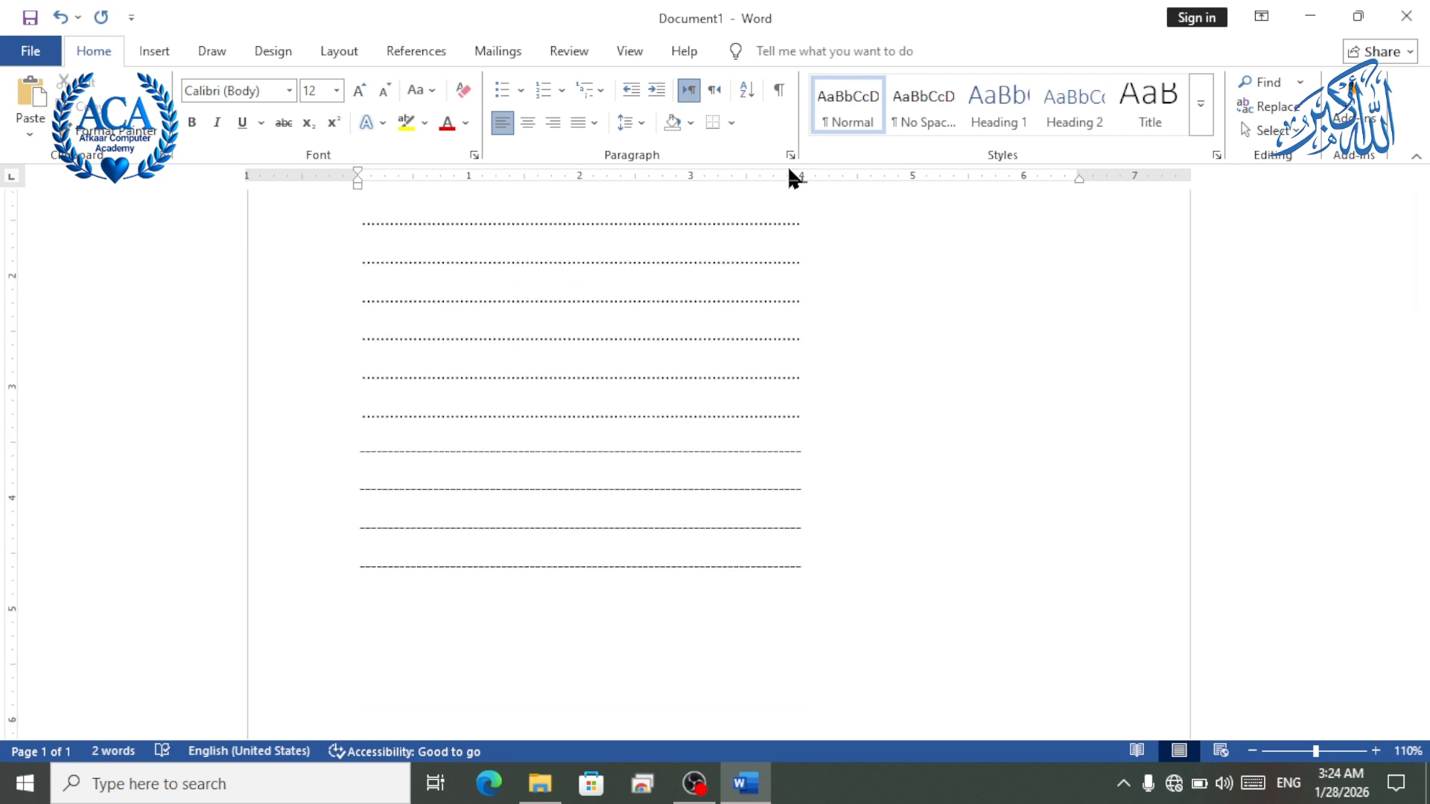
Set the last line's 4" tab stop leader to a solid line (option 4) and add four more solid lines below it.
{"action": "double_click", "coordinate": [804, 180]}
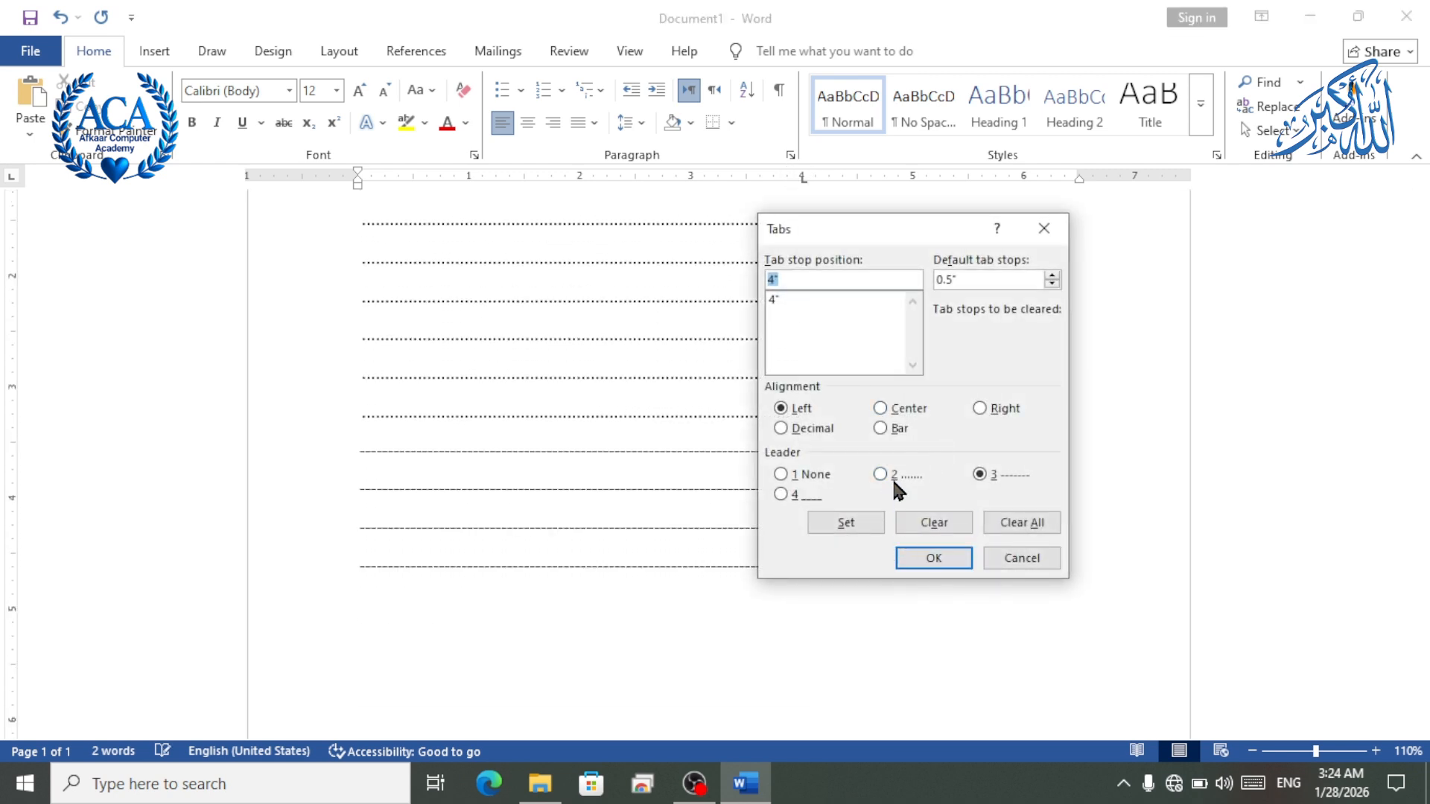
{"action": "left_click", "coordinate": [780, 495]}
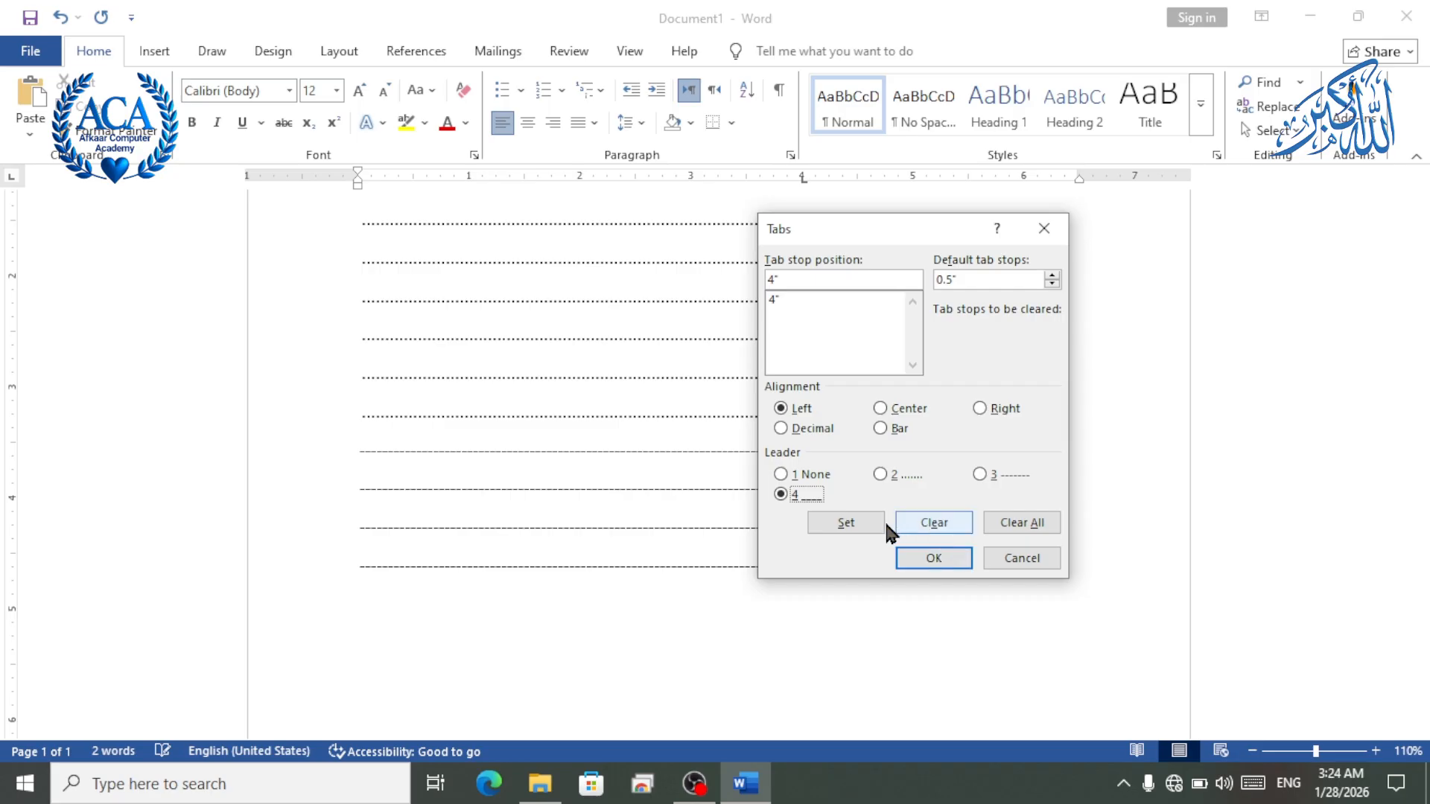
{"action": "left_click", "coordinate": [935, 560]}
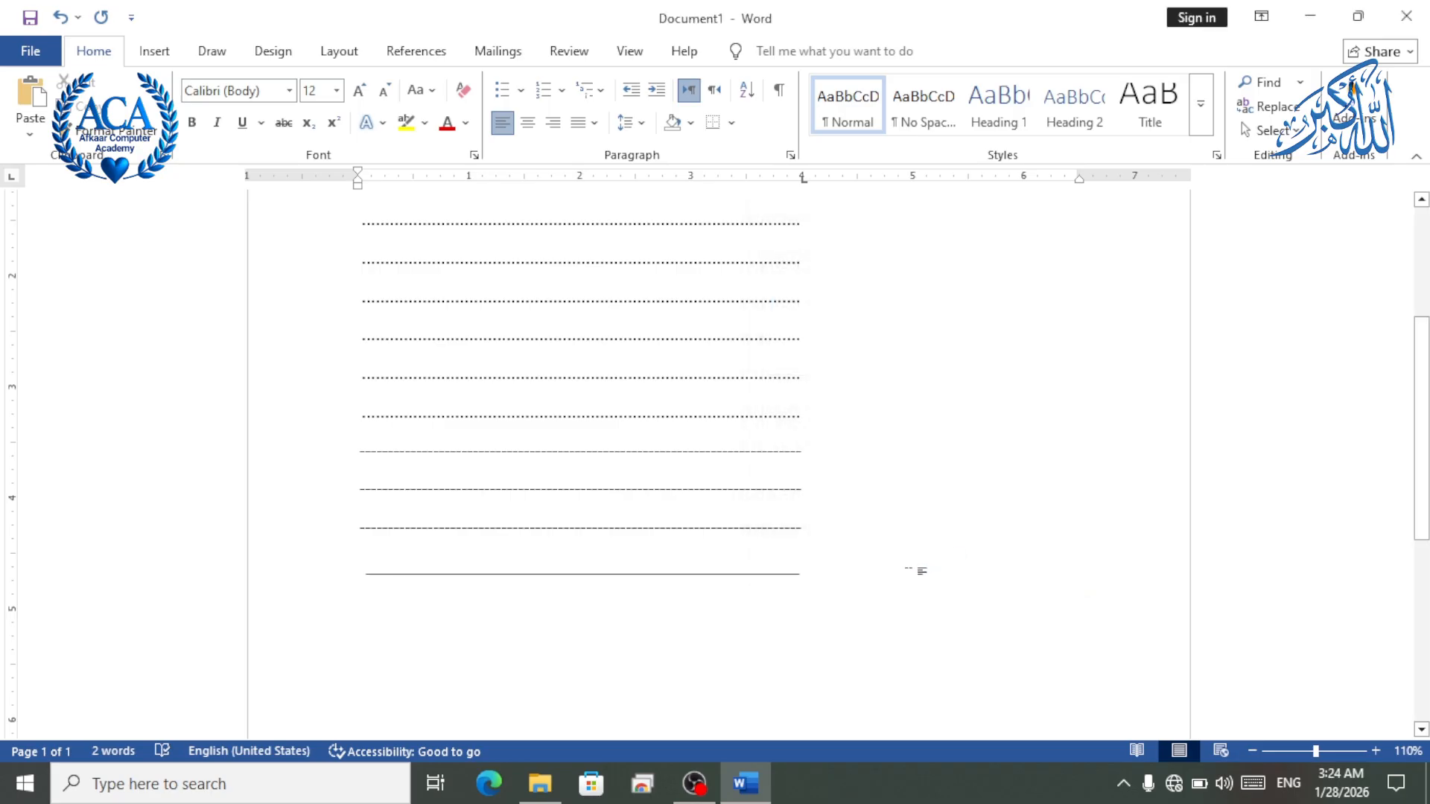
{"action": "key", "text": "Return"}
{"action": "key", "text": "Tab"}
{"action": "key", "text": "Return"}
{"action": "key", "text": "Tab"}
{"action": "key", "text": "Return"}
{"action": "key", "text": "Tab"}
{"action": "key", "text": "Return"}
{"action": "key", "text": "Tab"}
{"action": "scroll", "coordinate": [943, 600], "scroll_direction": "down", "scroll_amount": 3}
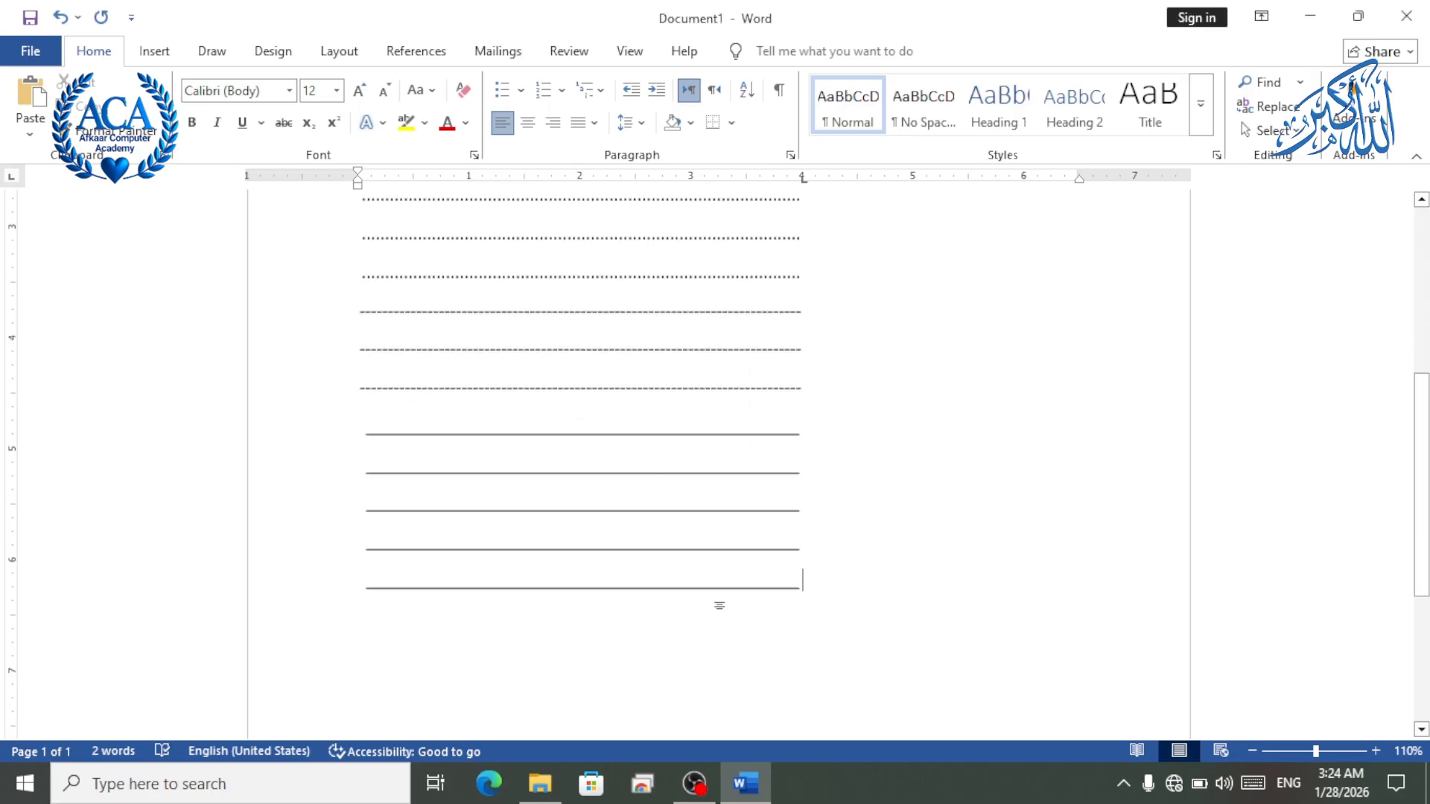
Delete everything on the page and add two solid leader lines reaching the 4" tab stop.
{"action": "left_click_drag", "start_coordinate": [328, 585], "coordinate": [310, 298]}
{"action": "key", "text": "Delete"}
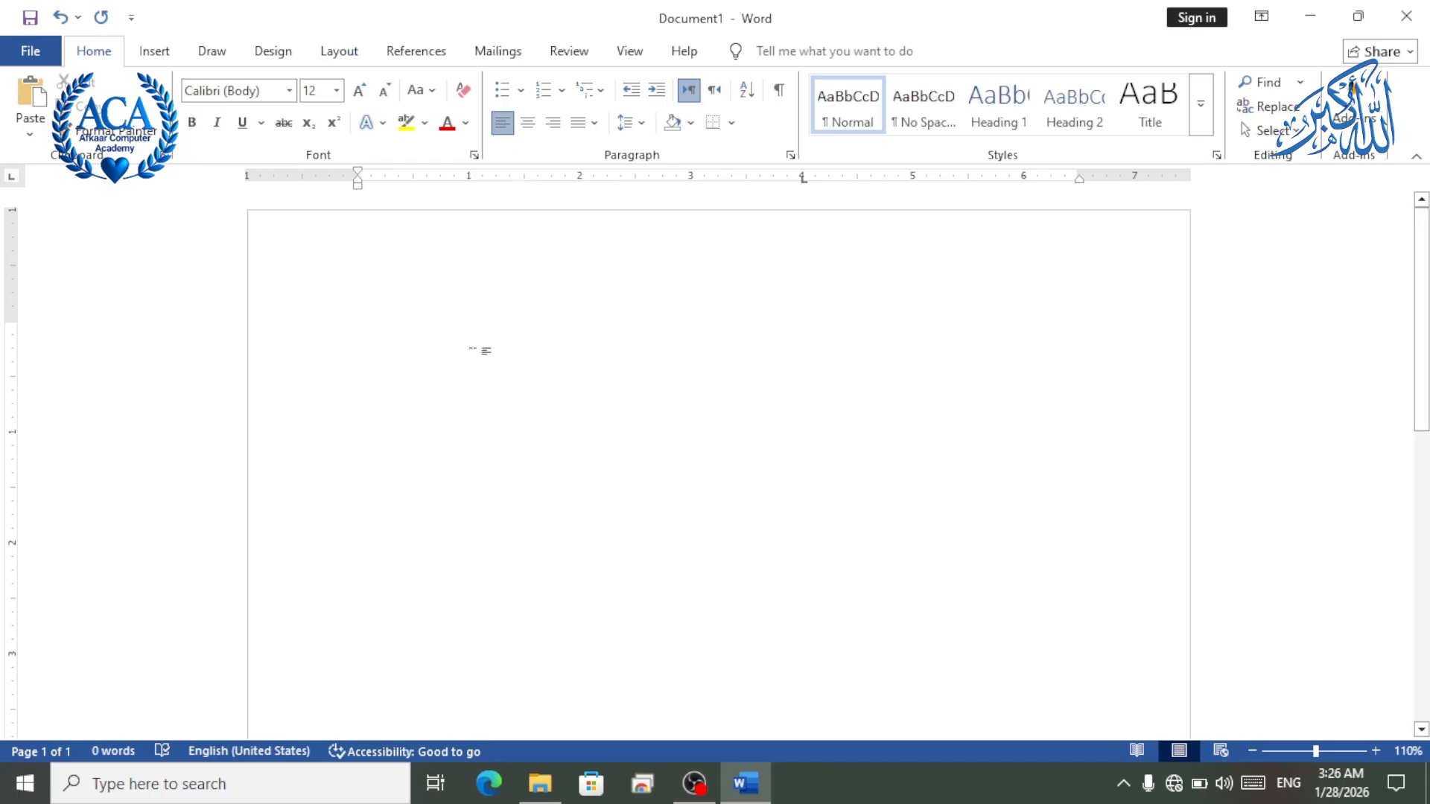
{"action": "key", "text": "Tab"}
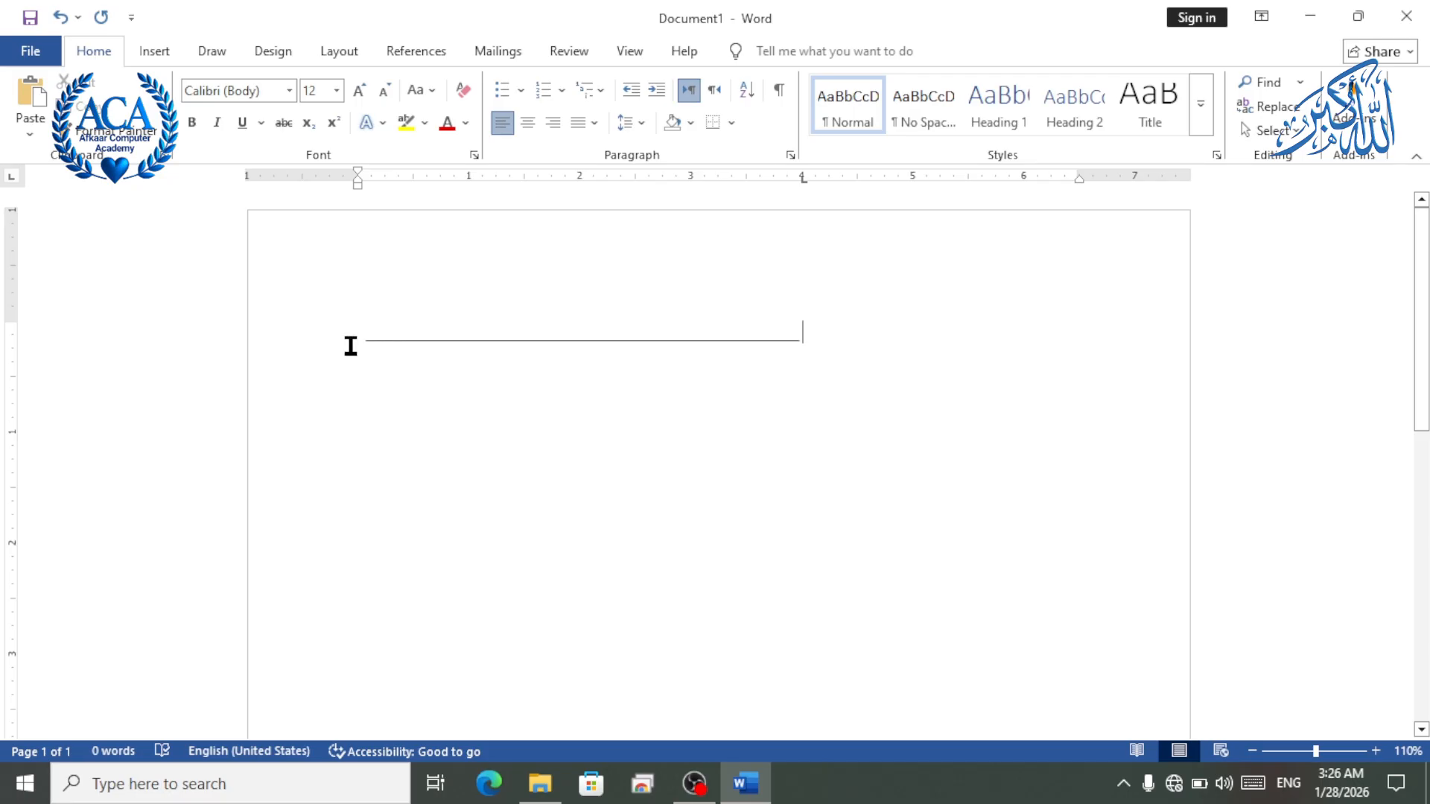
{"action": "key", "text": "Return"}
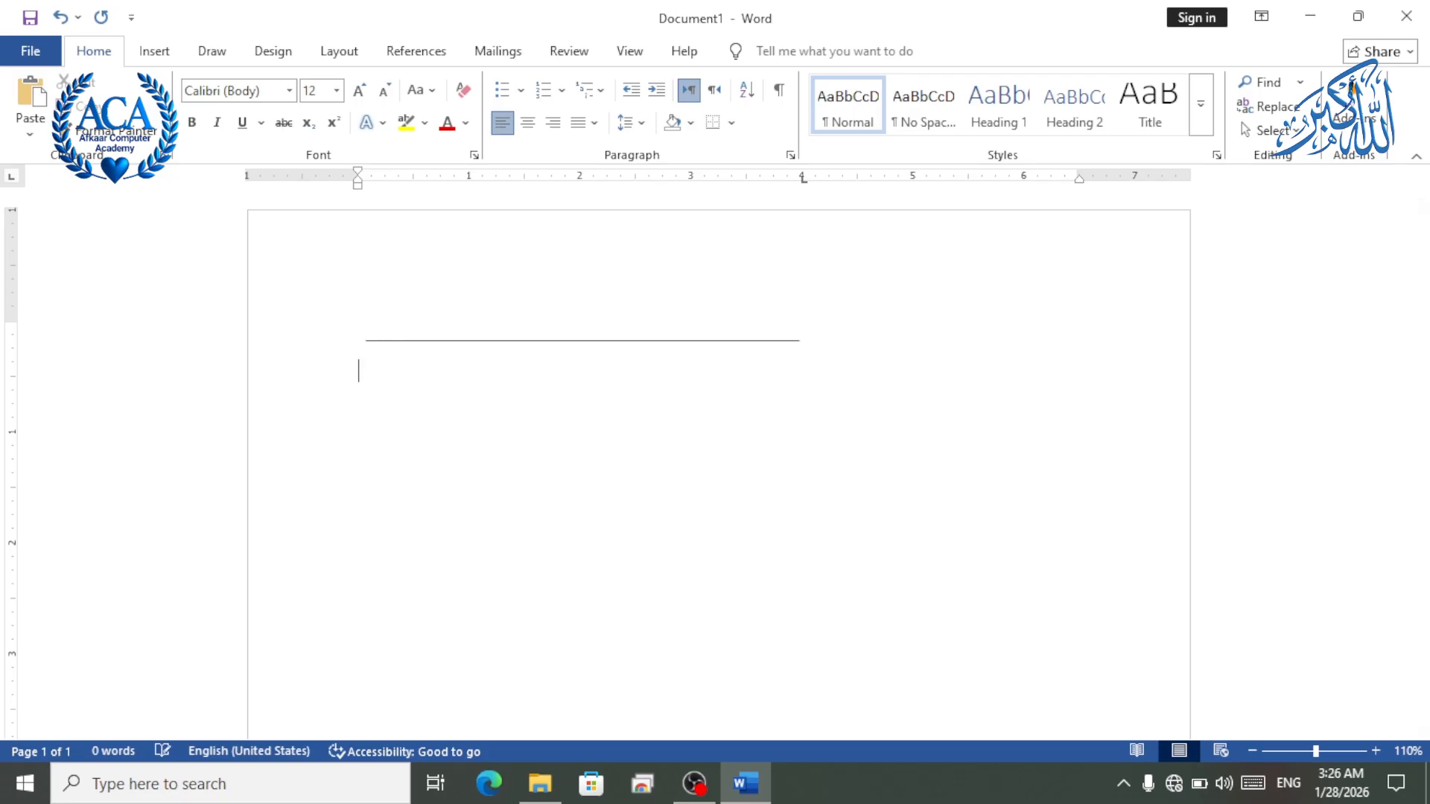
{"action": "key", "text": "Tab"}
{"action": "key", "text": "Return"}
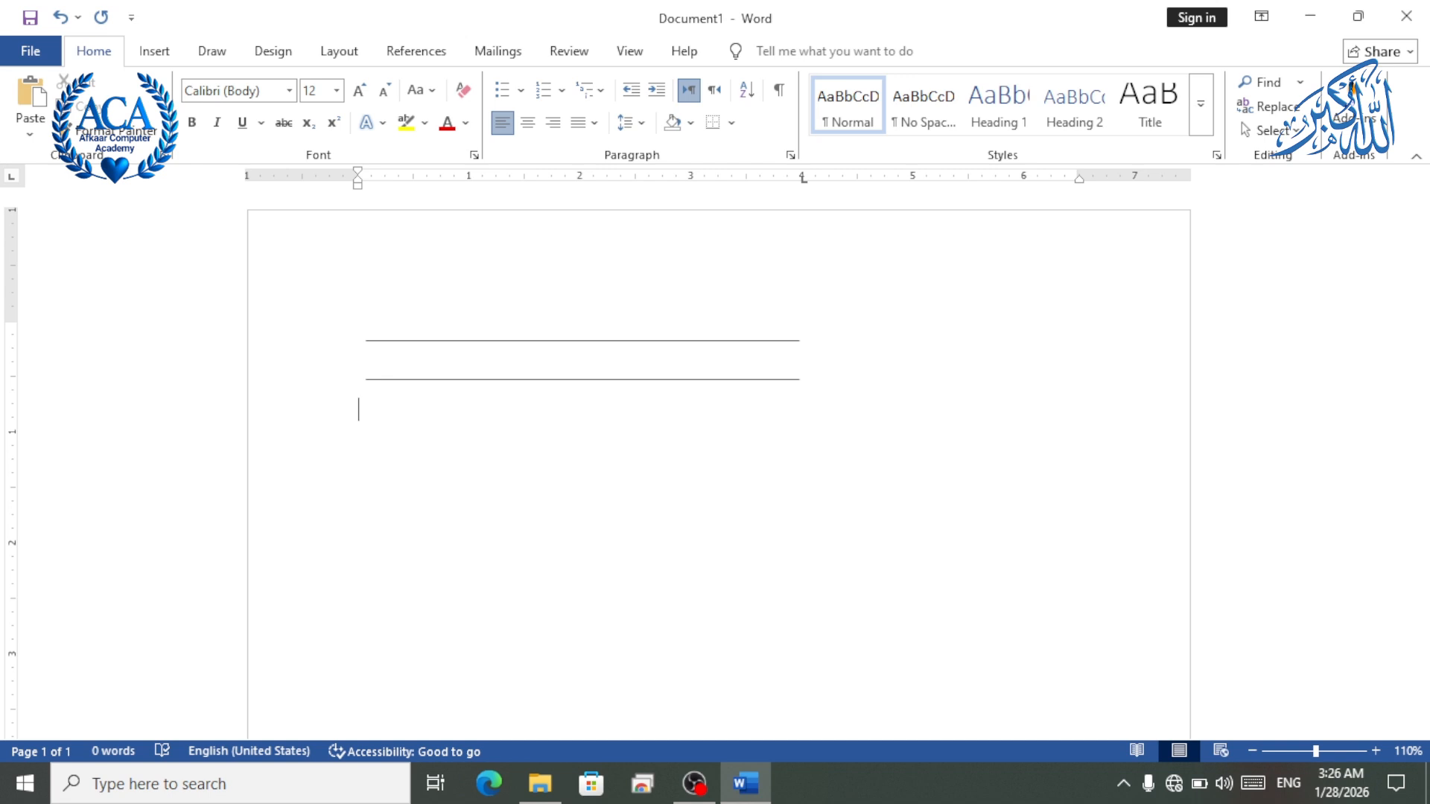
Create a thin horizontal line from three hyphens and a thick one from underscores, using automatic border lines.
{"action": "type", "text": "---"}
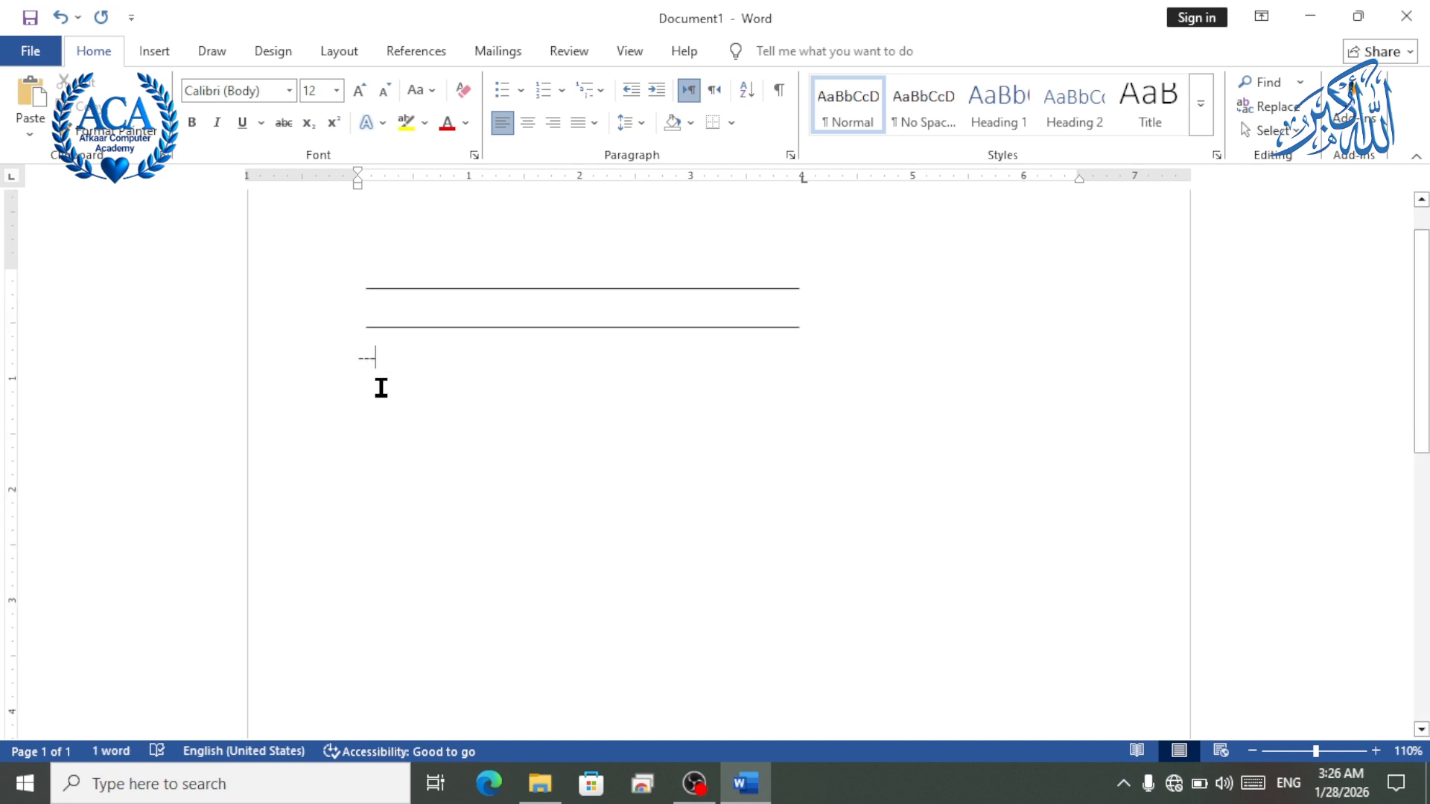
{"action": "scroll", "coordinate": [376, 395], "scroll_direction": "up", "scroll_amount": 16}
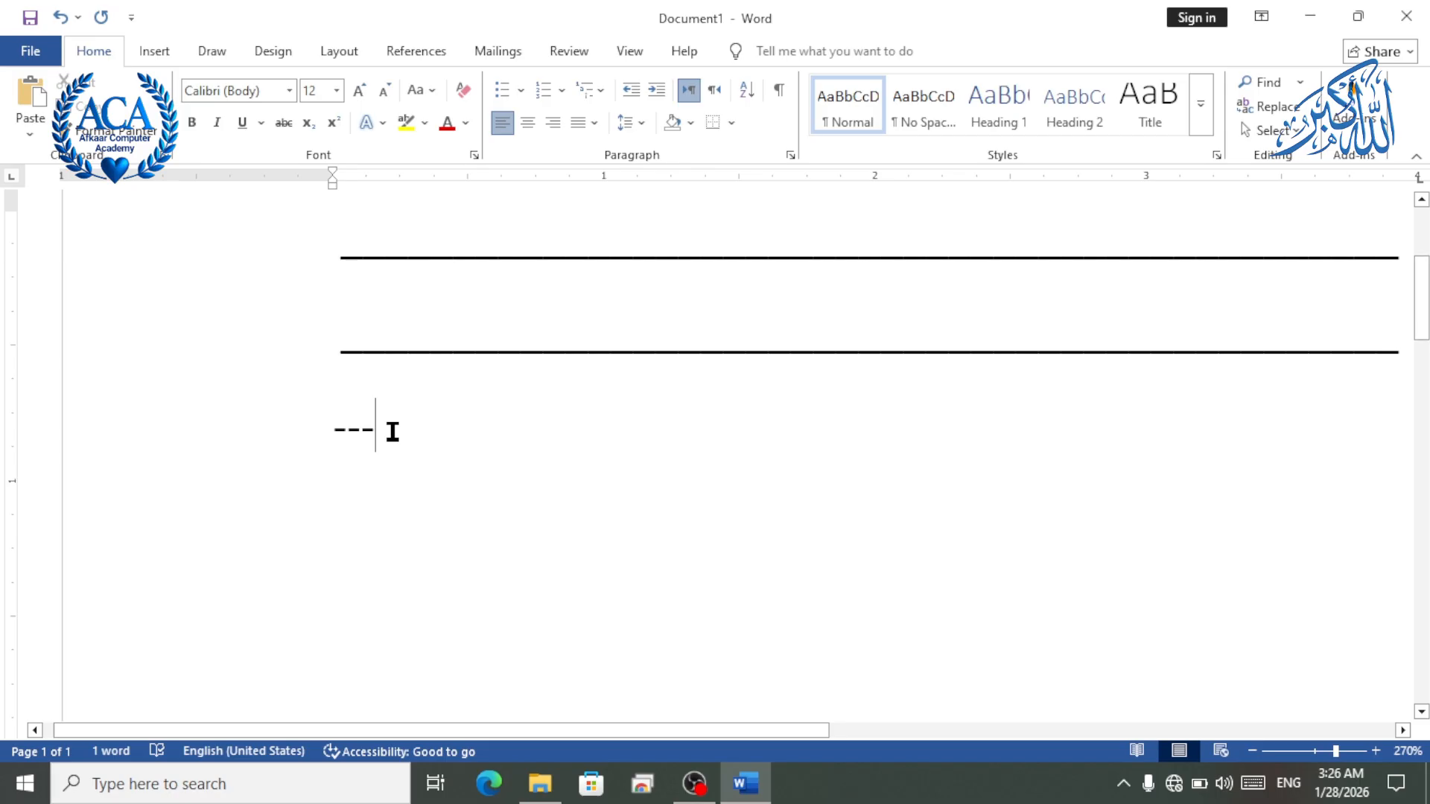
{"action": "key", "text": "Return"}
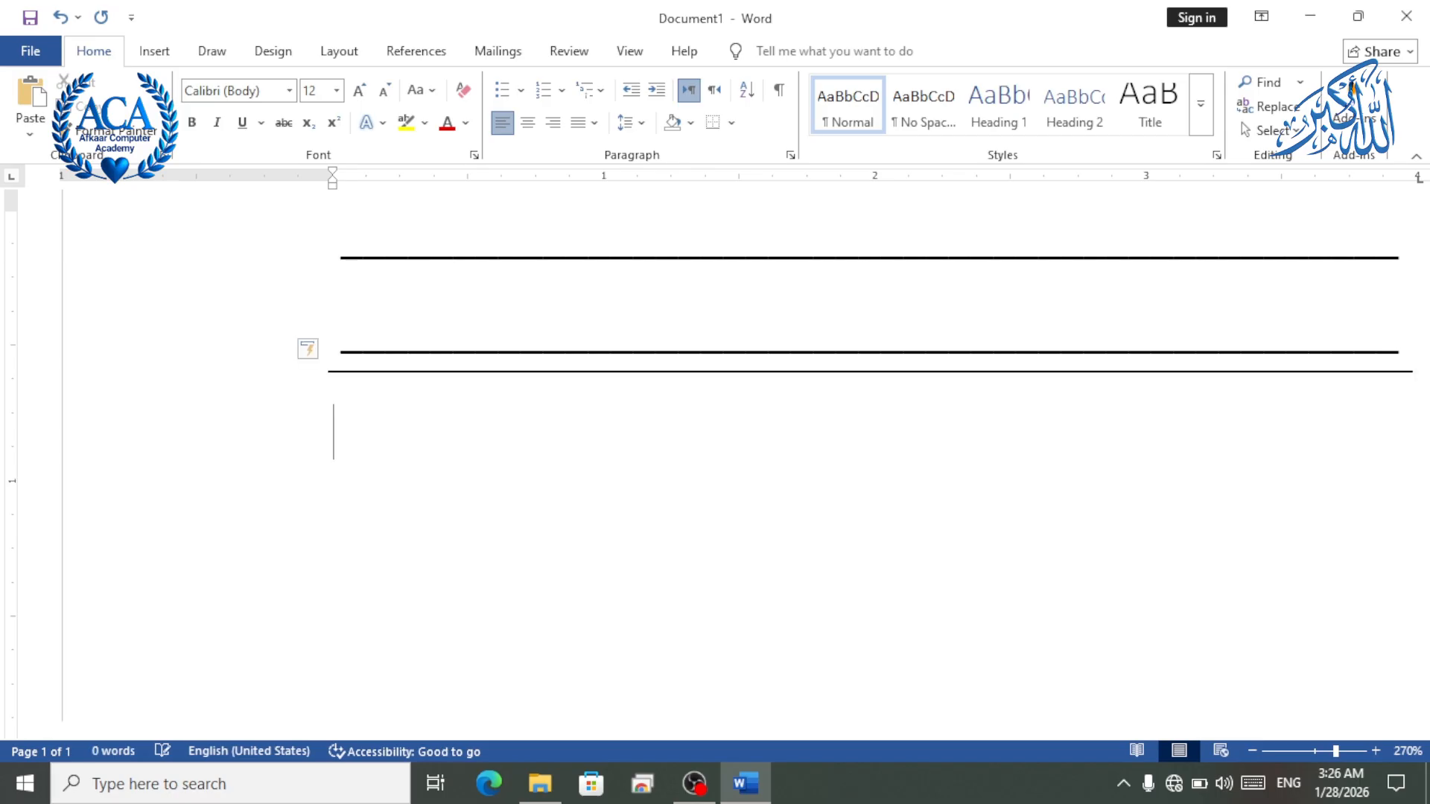
{"action": "type", "text": "____"}
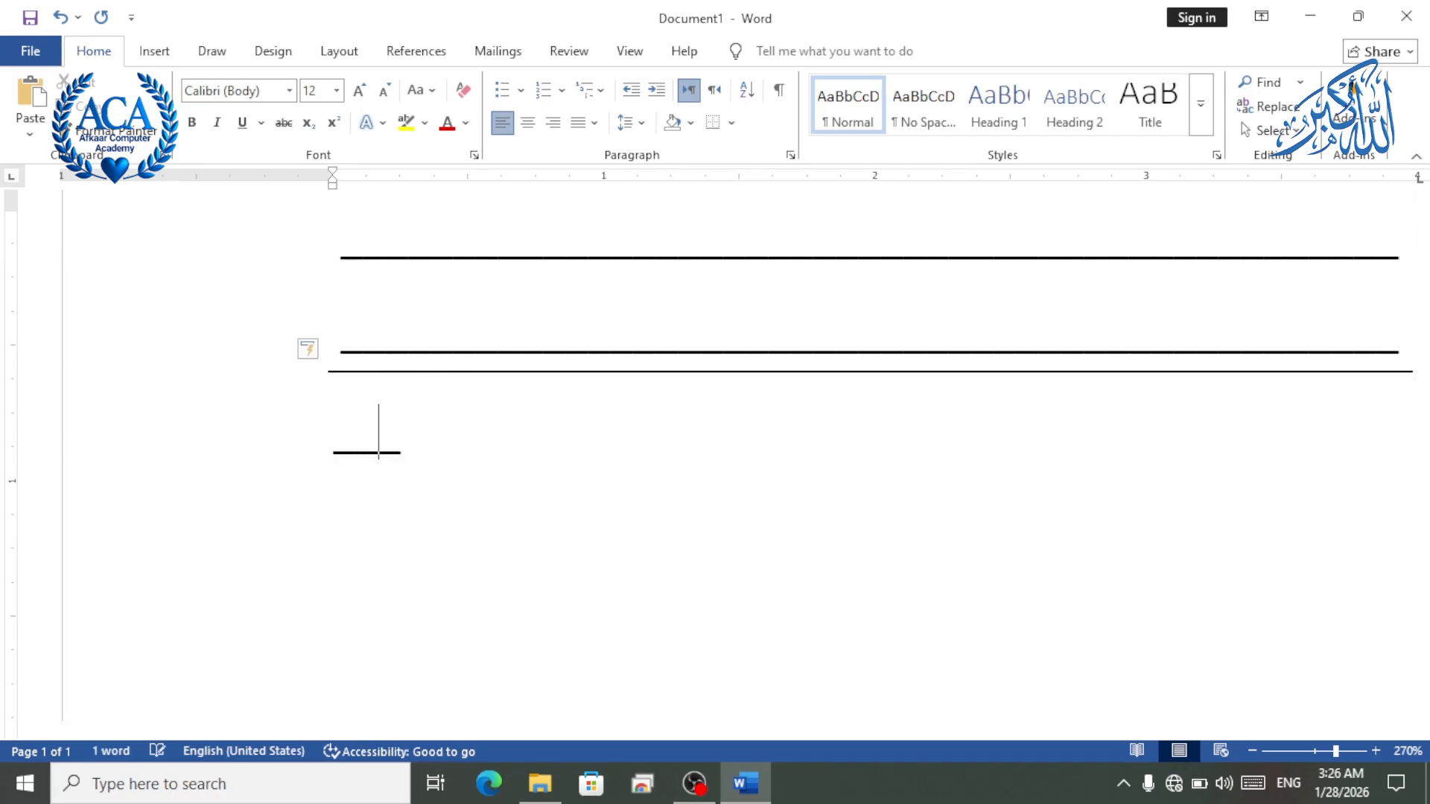
{"action": "key", "text": "Return"}
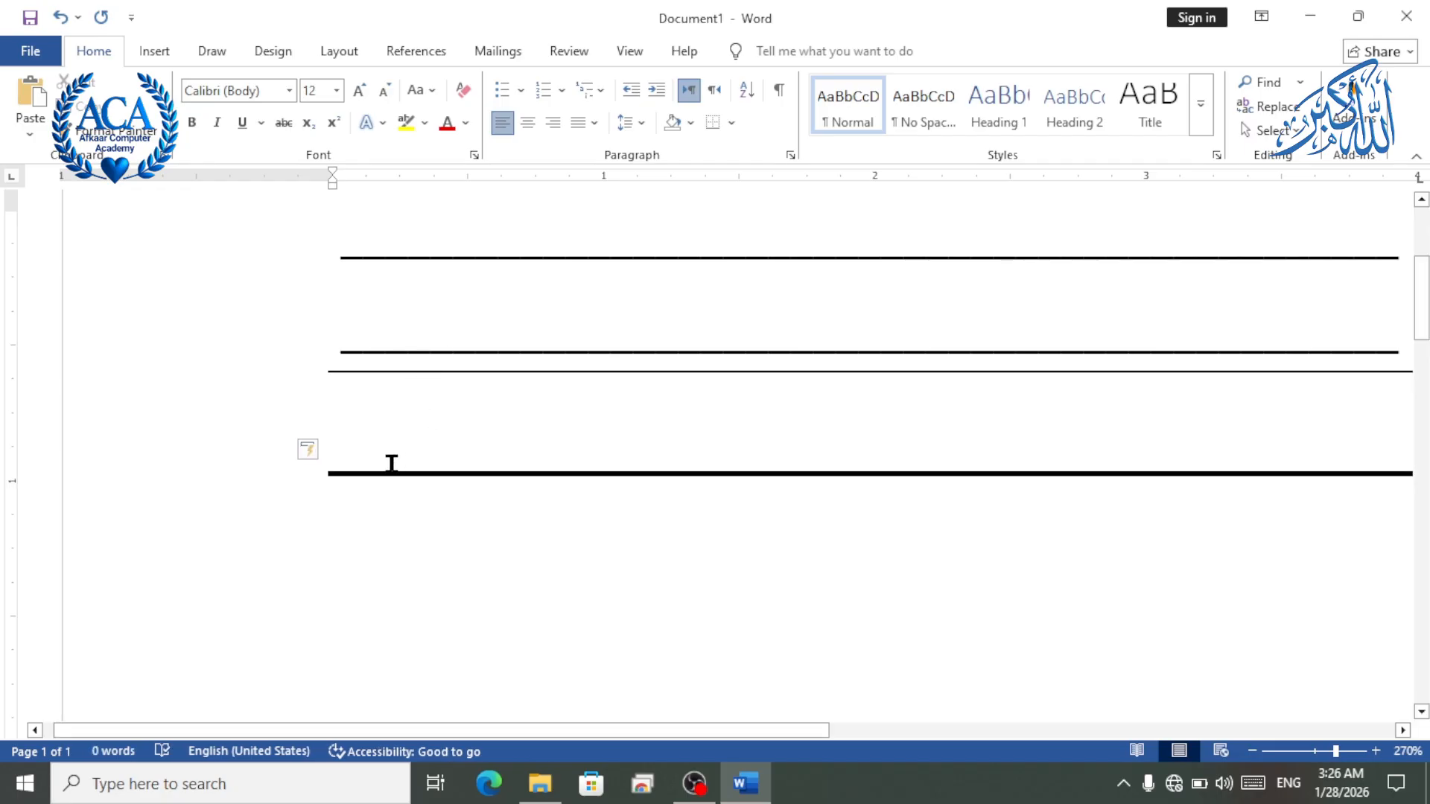
Create a double horizontal line from "===" and a line of square dots from "***" below the thick line.
{"action": "type", "text": "==="}
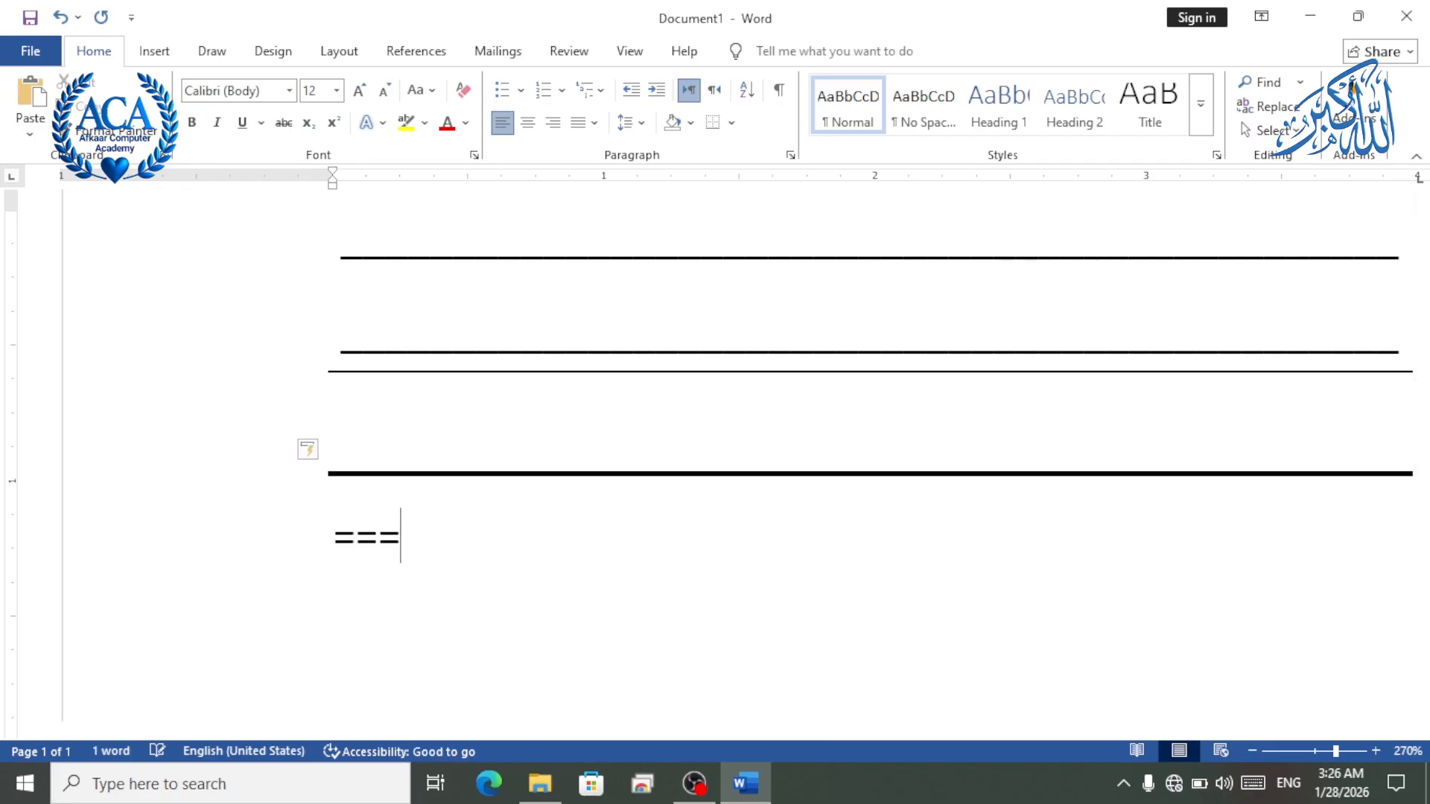
{"action": "key", "text": "Return"}
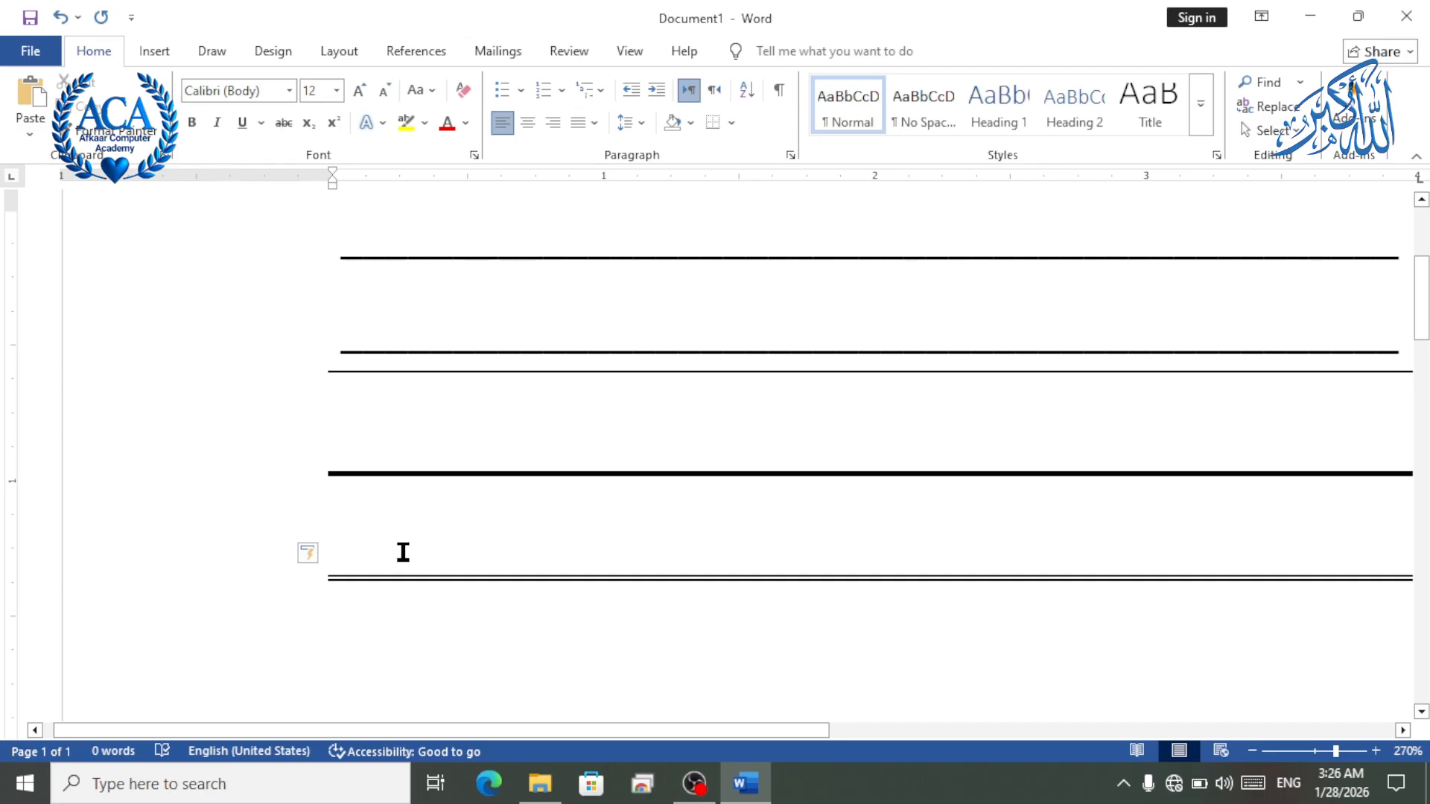
{"action": "type", "text": "88"}
{"action": "key", "text": "BackSpace"}
{"action": "key", "text": "BackSpace"}
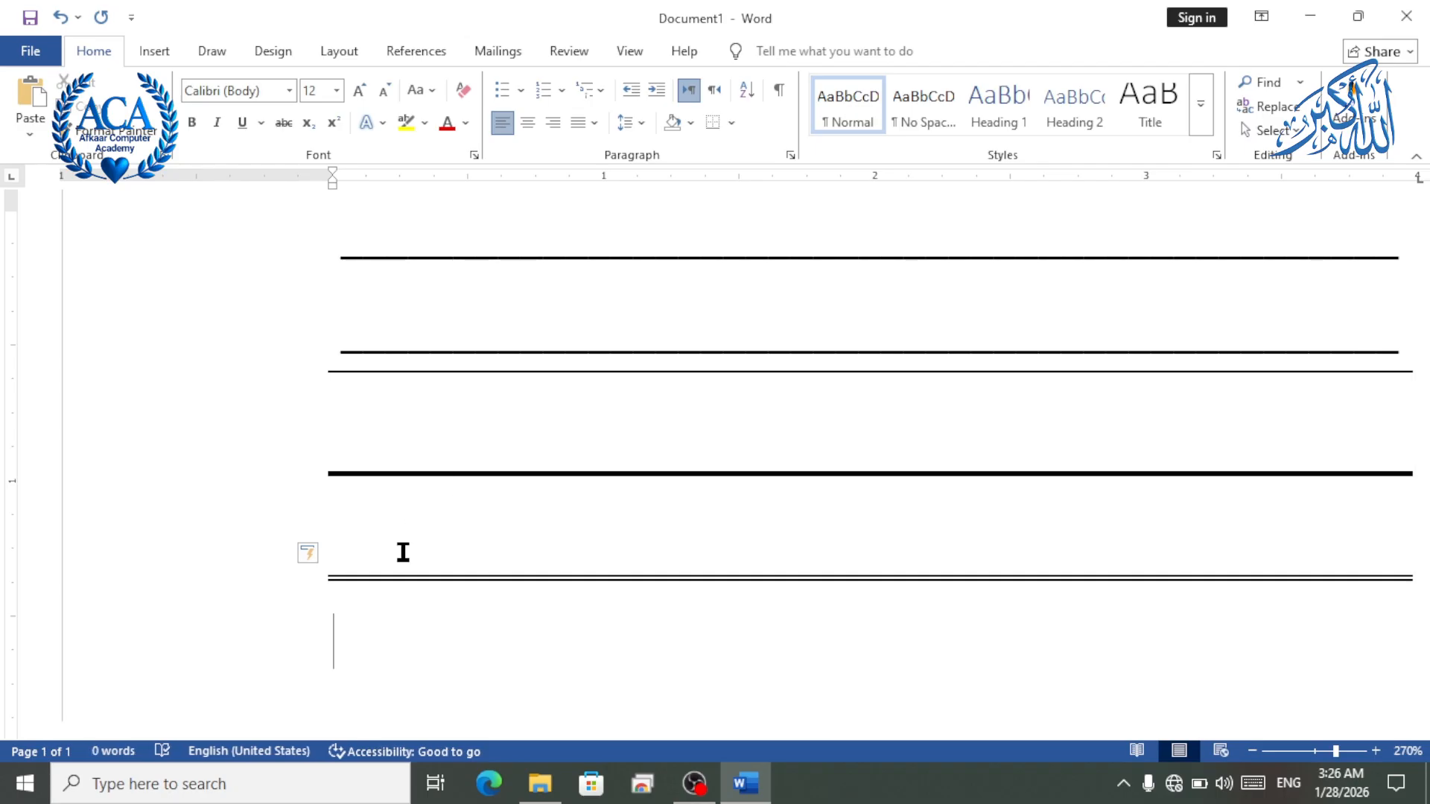
{"action": "type", "text": "***"}
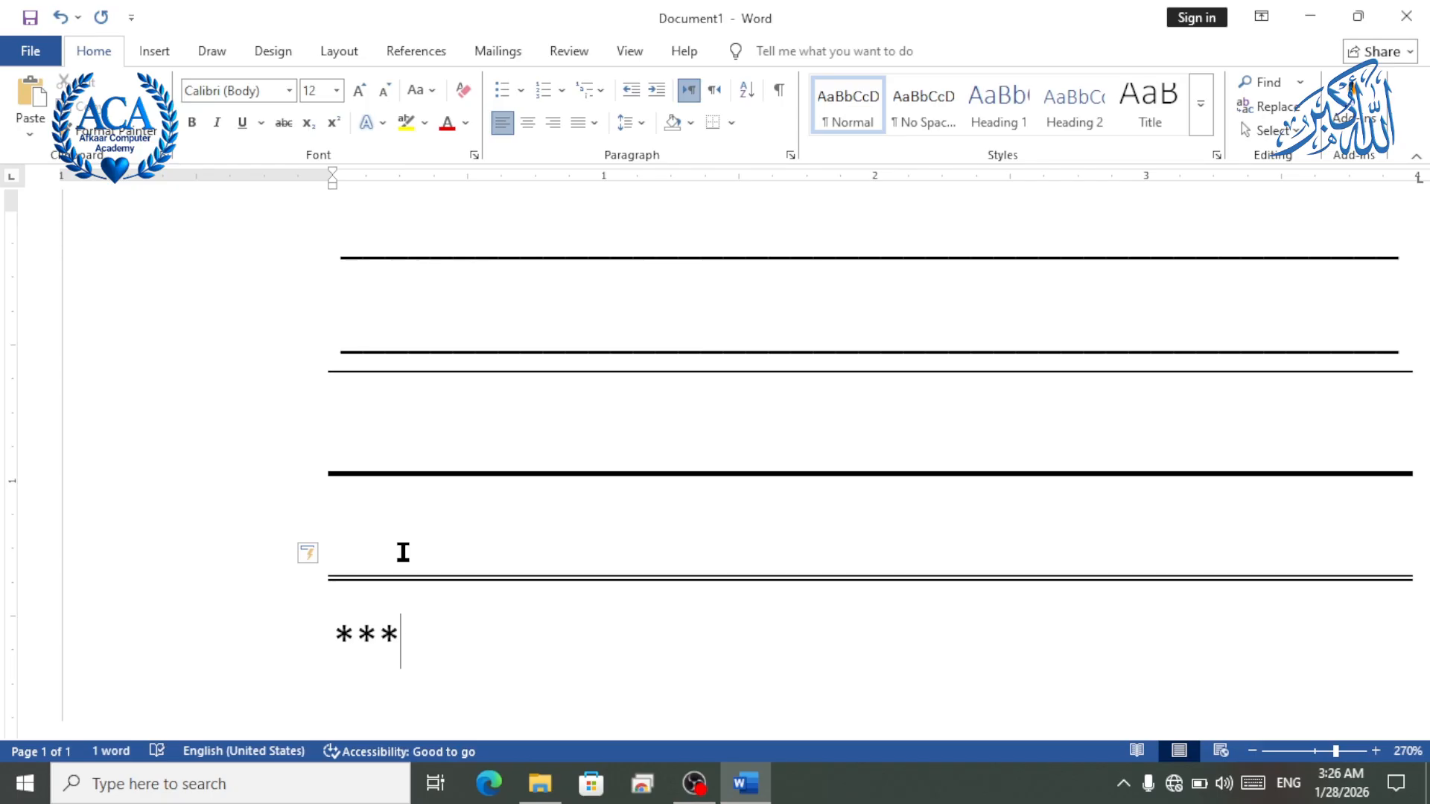
{"action": "key", "text": "Return"}
Create a triple horizontal line from "###" below the line of square dots.
{"action": "scroll", "coordinate": [642, 463], "scroll_direction": "down", "scroll_amount": 4}
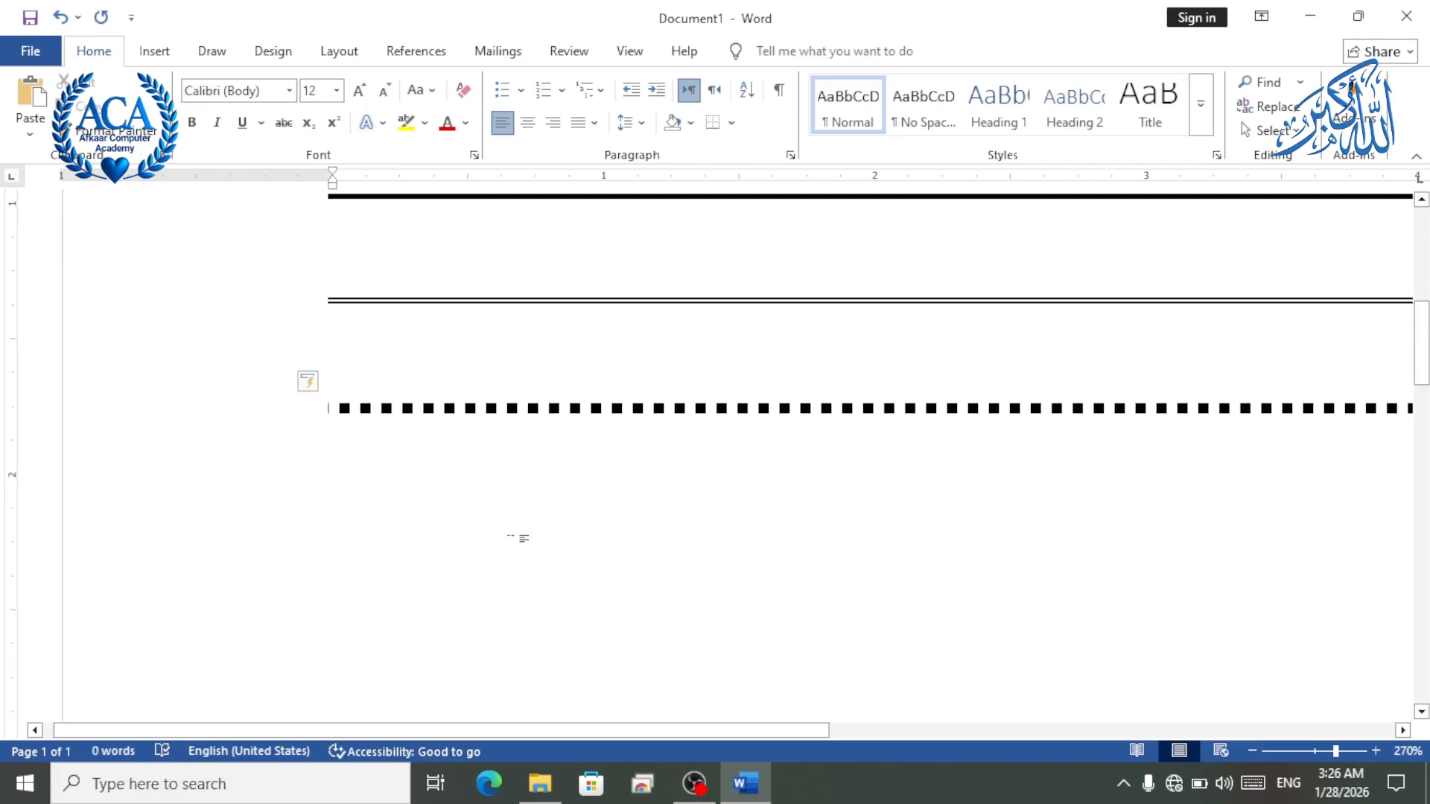
{"action": "type", "text": "###"}
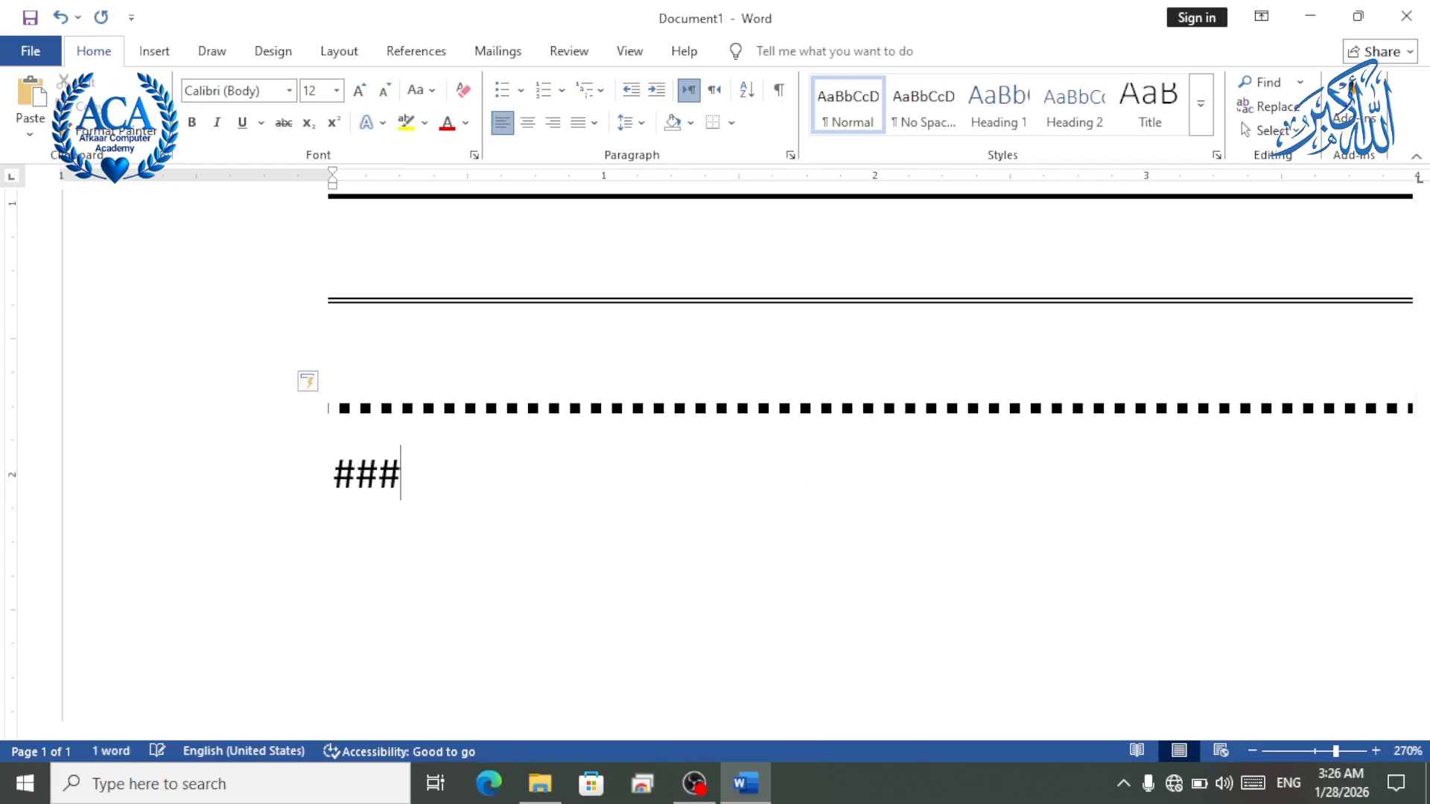
{"action": "key", "text": "Return"}
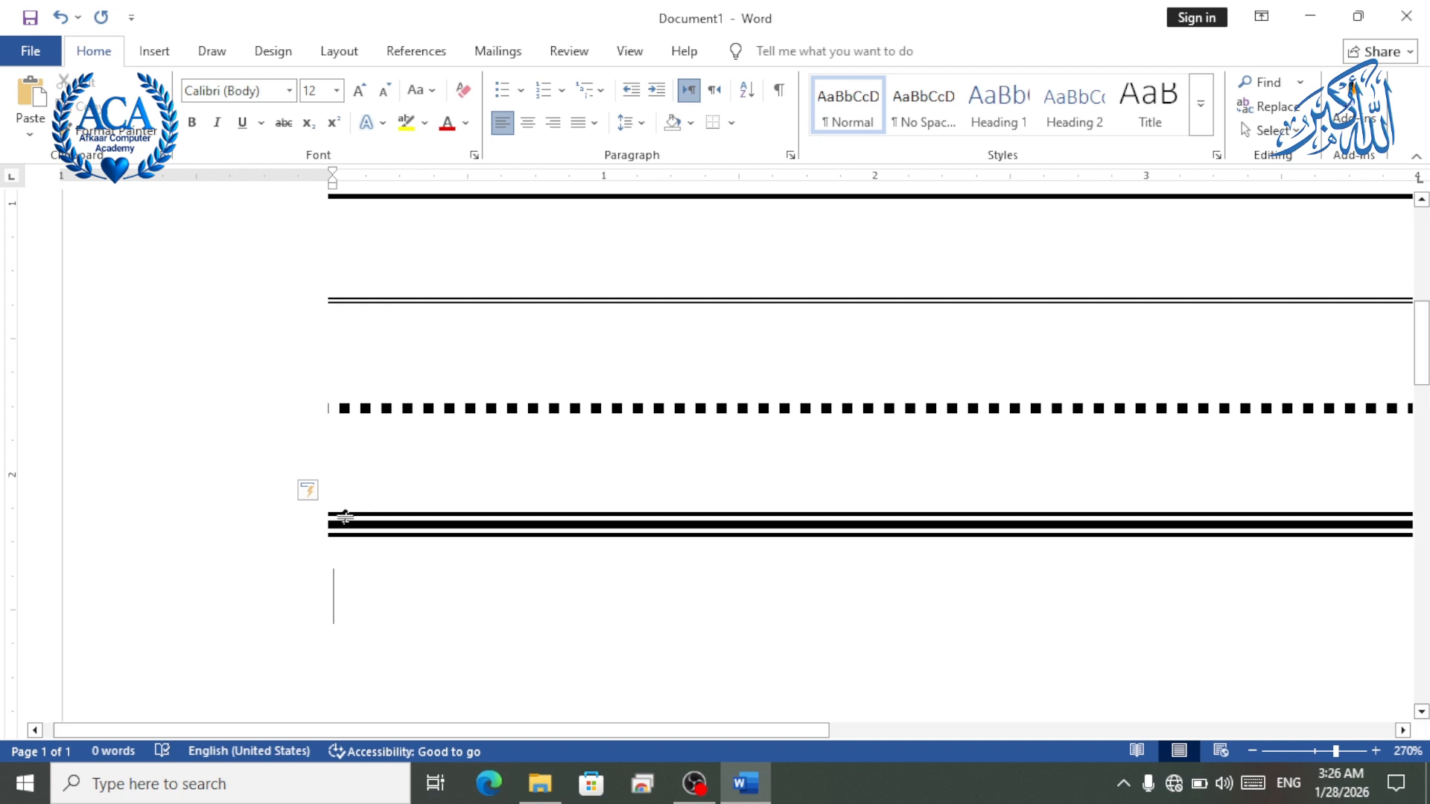
Delete all the horizontal lines from the page.
{"action": "scroll", "coordinate": [529, 526], "scroll_direction": "up", "scroll_amount": 7}
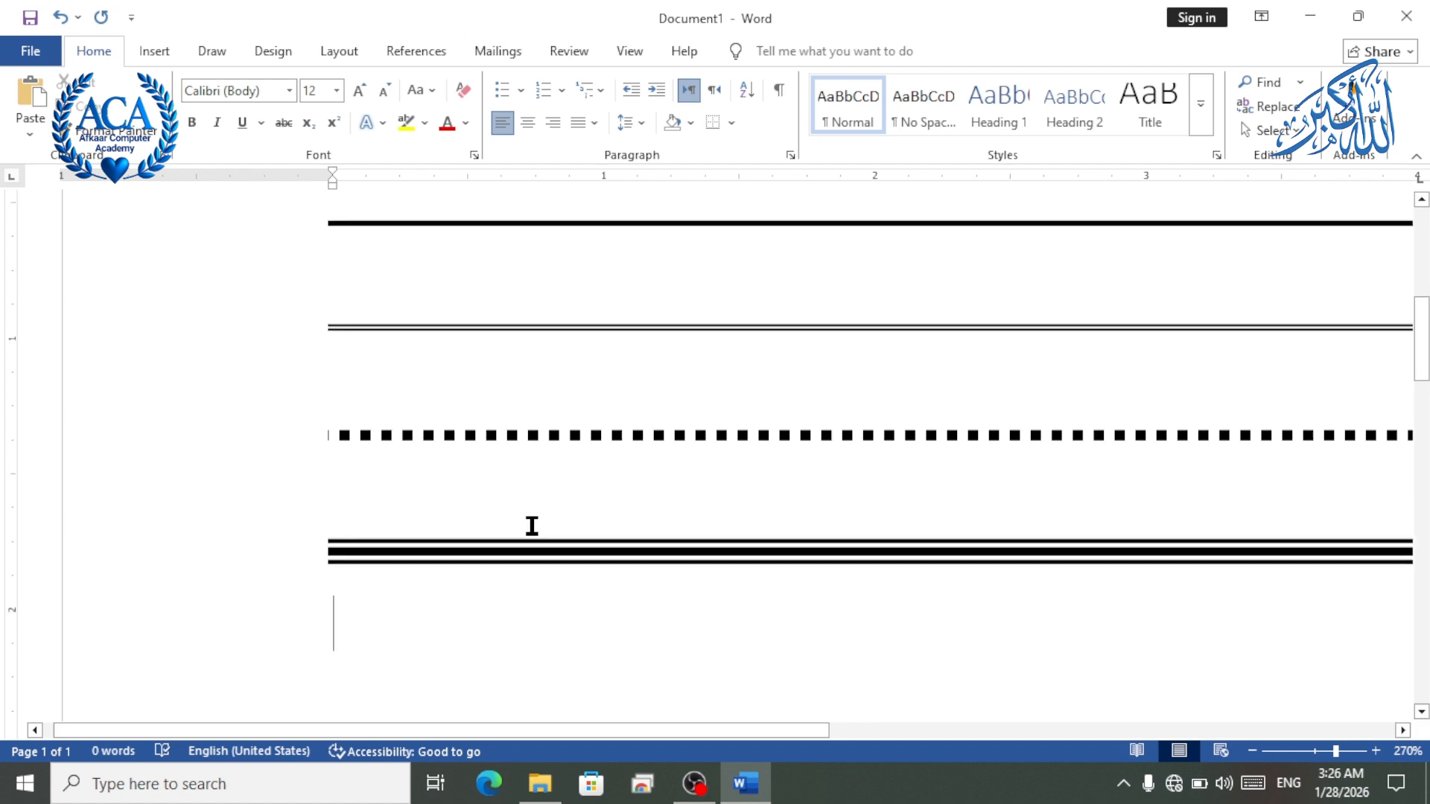
{"action": "scroll", "coordinate": [521, 513], "scroll_direction": "down", "scroll_amount": 6}
{"action": "scroll", "coordinate": [494, 469], "scroll_direction": "up", "scroll_amount": 6}
{"action": "scroll", "coordinate": [400, 438], "scroll_direction": "down", "scroll_amount": 4}
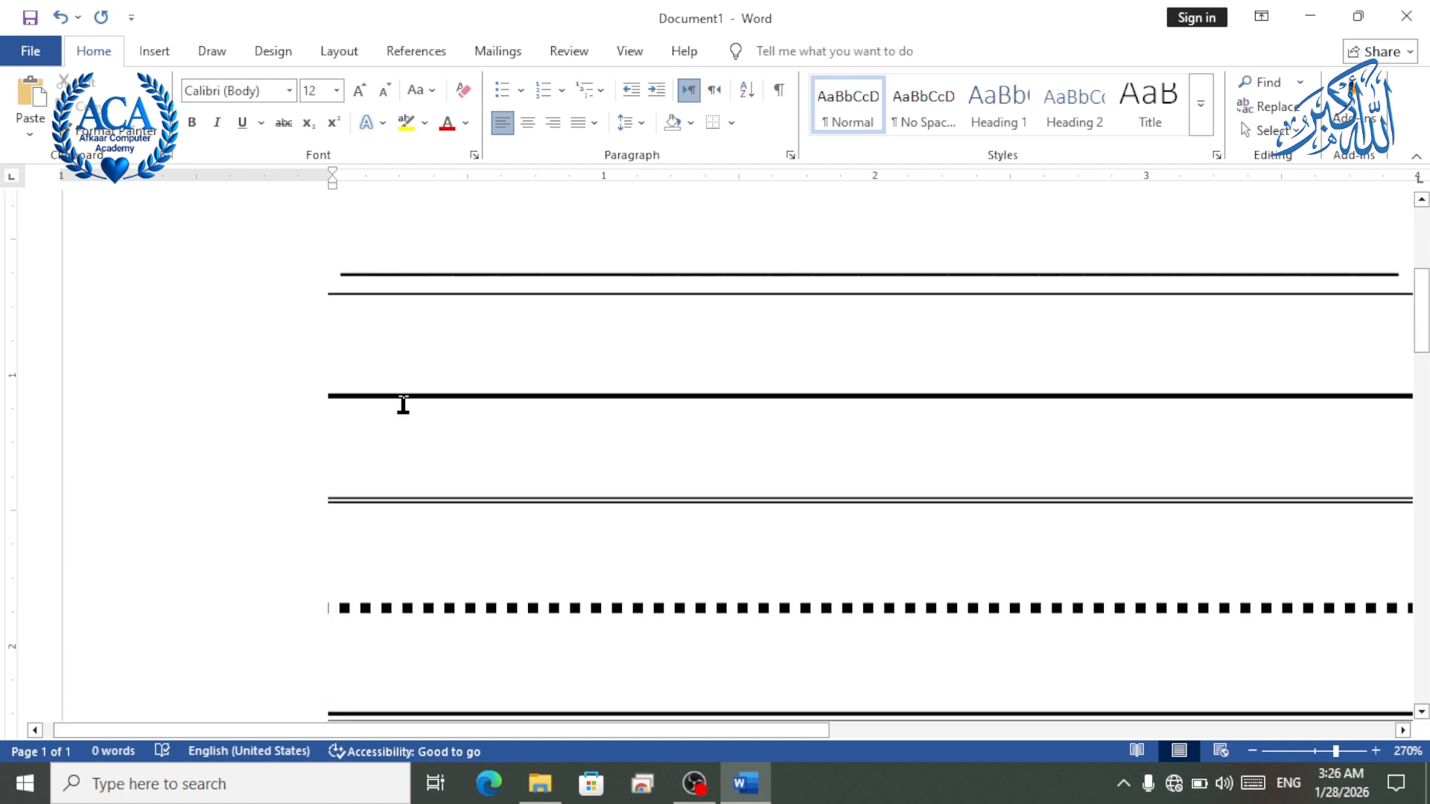
{"action": "mouse_move", "coordinate": [380, 246]}
{"action": "left_mouse_down"}
{"action": "mouse_move", "coordinate": [524, 702]}
{"action": "mouse_move", "coordinate": [482, 600]}
{"action": "left_mouse_up"}
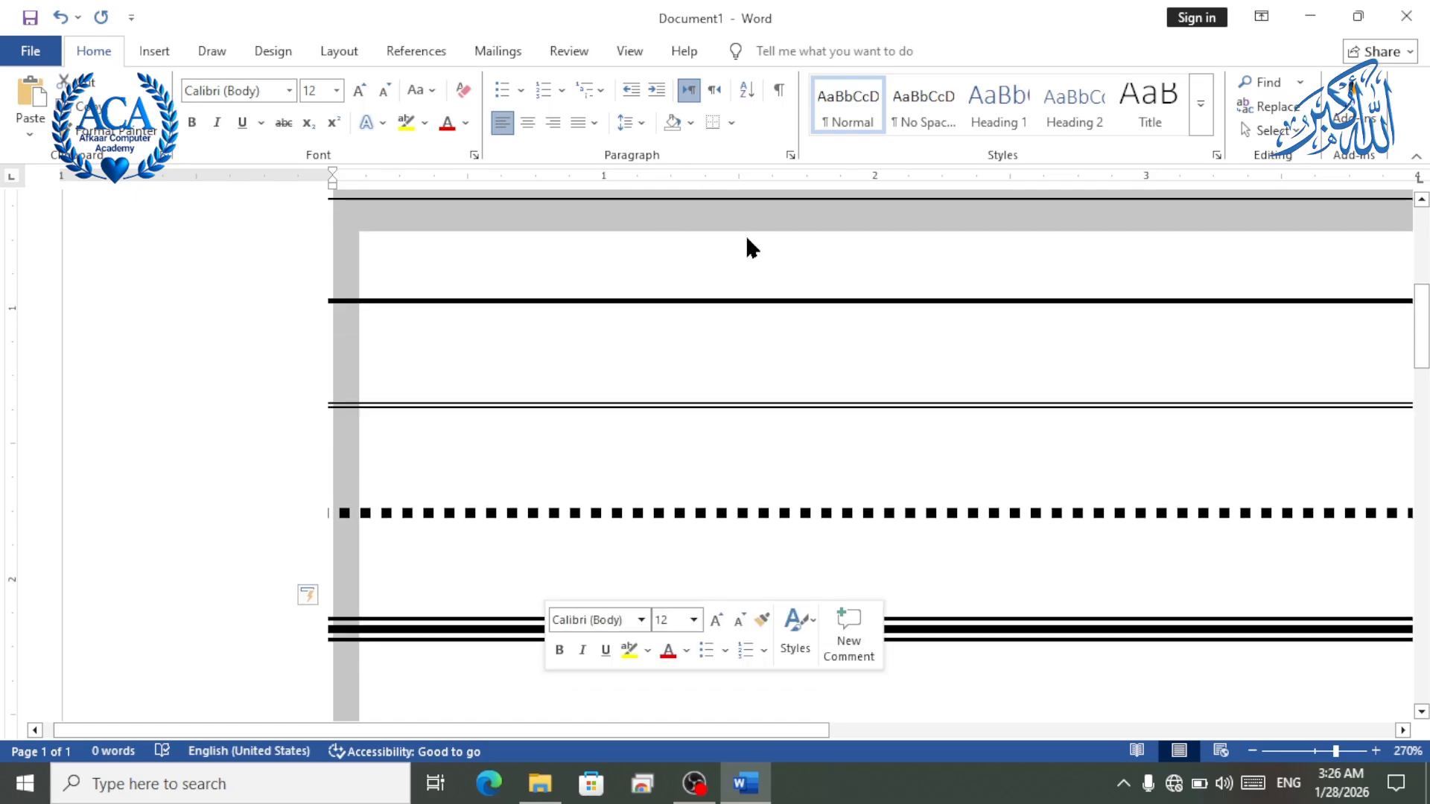
{"action": "key", "text": "Delete"}
Examine the color choices offered for paragraph shading and for text highlighting.
{"action": "left_click", "coordinate": [691, 125]}
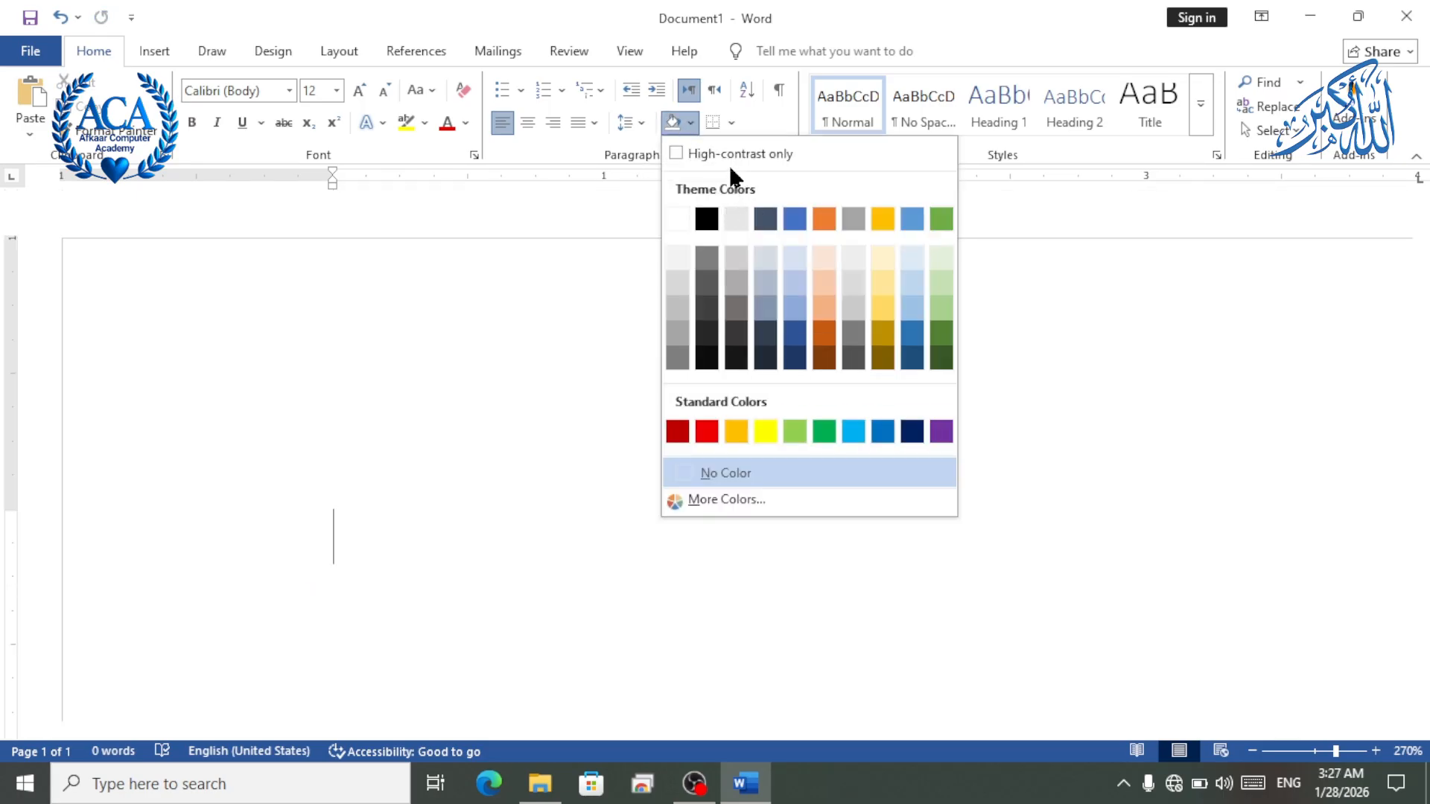
{"action": "left_click", "coordinate": [530, 286]}
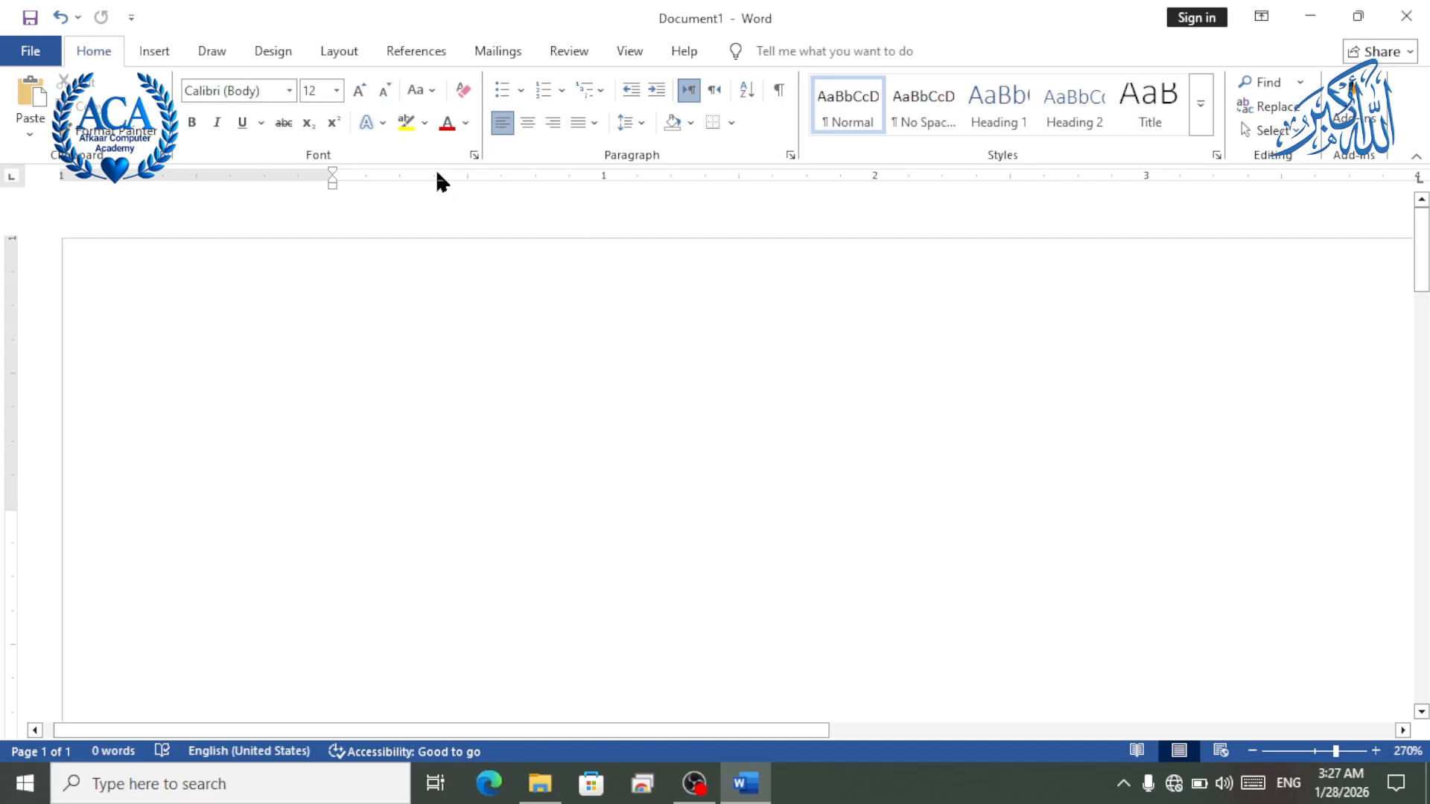
{"action": "left_click", "coordinate": [424, 125]}
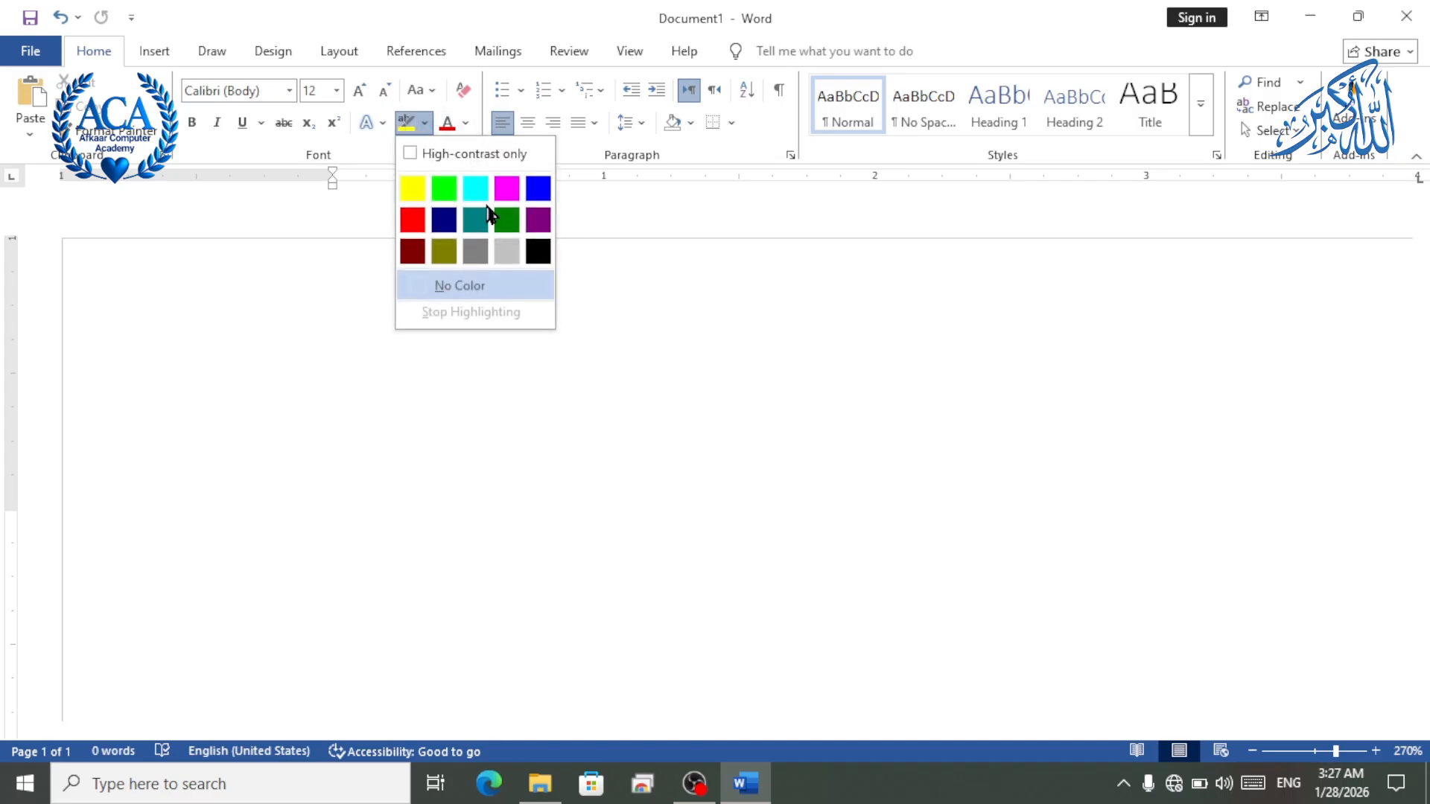
{"action": "left_click", "coordinate": [562, 269]}
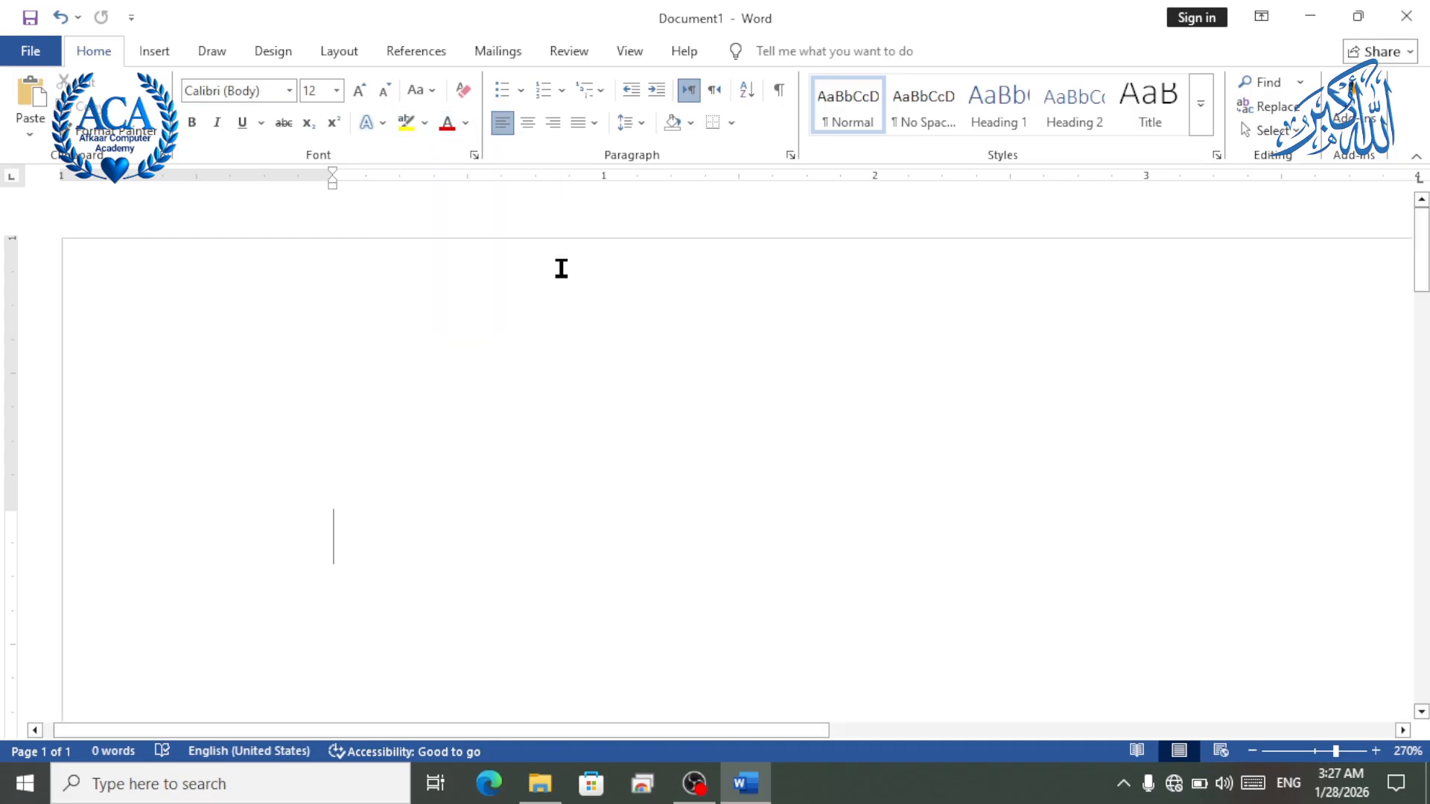
Fill the empty page with paragraphs of sample text using Word's random-text formula.
{"action": "left_click", "coordinate": [642, 123]}
{"action": "left_click", "coordinate": [530, 494]}
{"action": "type", "text": "=r"}
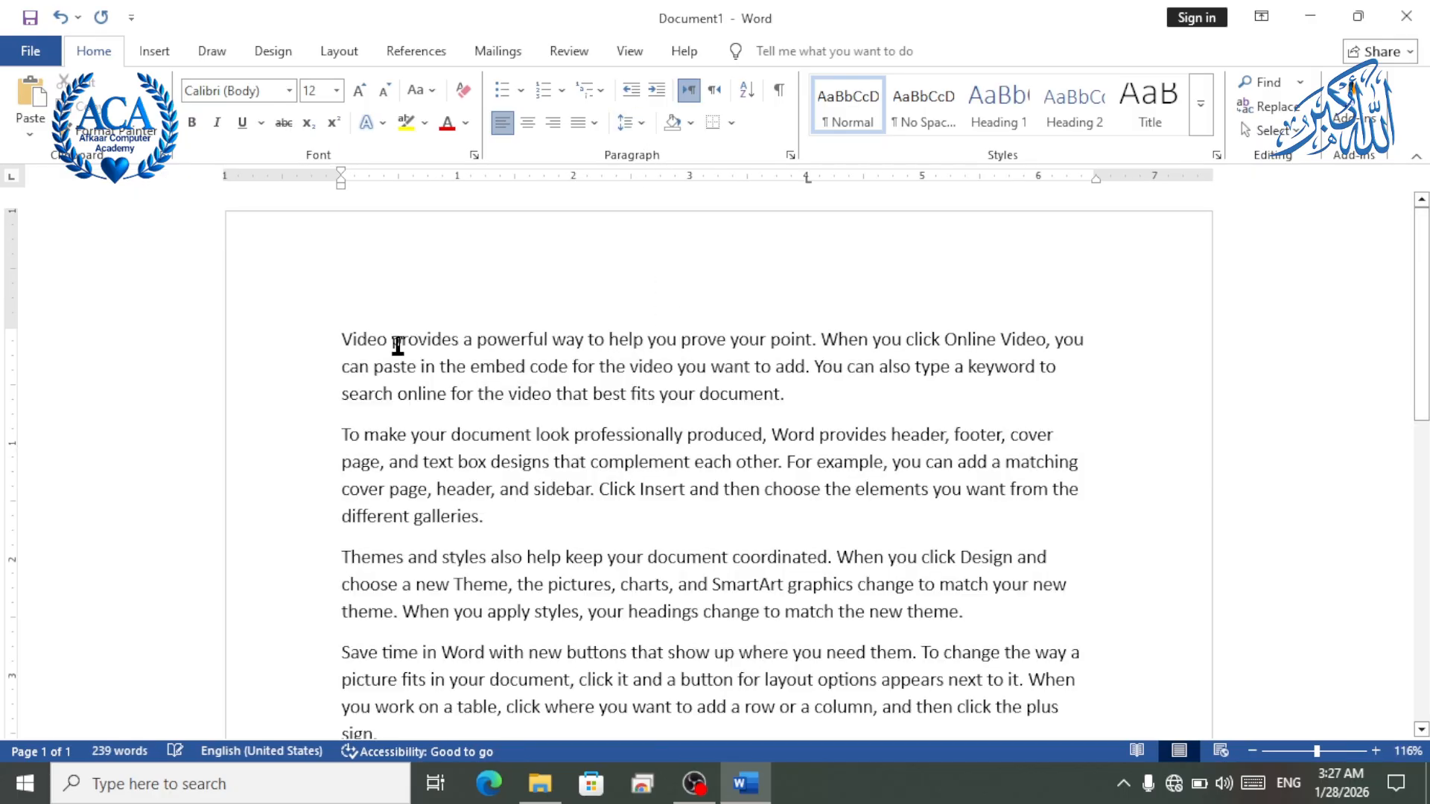
Highlight the text of the first paragraph in yellow.
{"action": "left_click_drag", "start_coordinate": [358, 333], "coordinate": [787, 448]}
{"action": "left_click", "coordinate": [813, 408]}
{"action": "triple_click", "coordinate": [355, 338]}
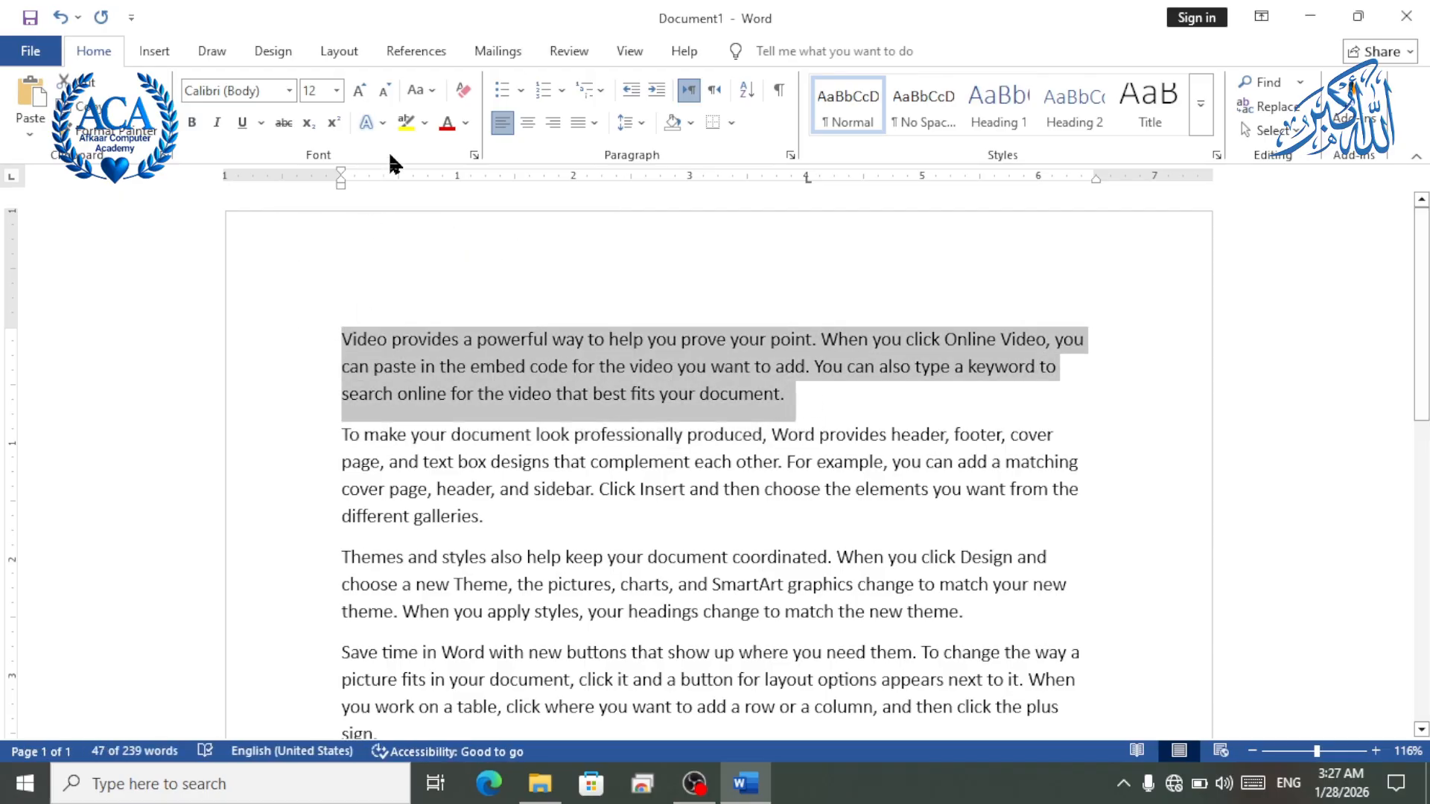
{"action": "left_click", "coordinate": [424, 123]}
{"action": "left_click", "coordinate": [409, 183]}
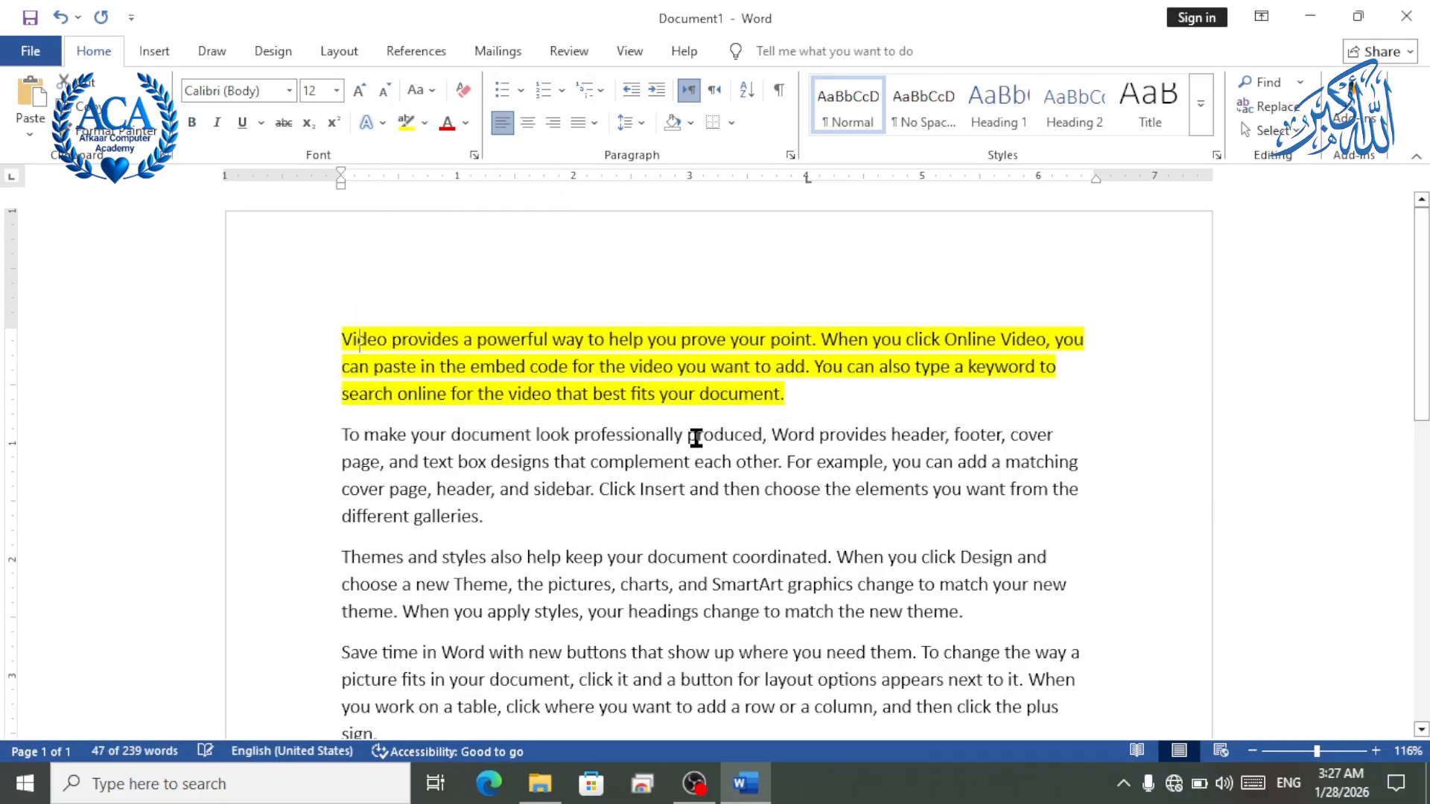
Apply yellow shading to the second paragraph, starting "To make your document look professionally produced".
{"action": "left_click", "coordinate": [655, 488]}
{"action": "triple_click", "coordinate": [479, 495]}
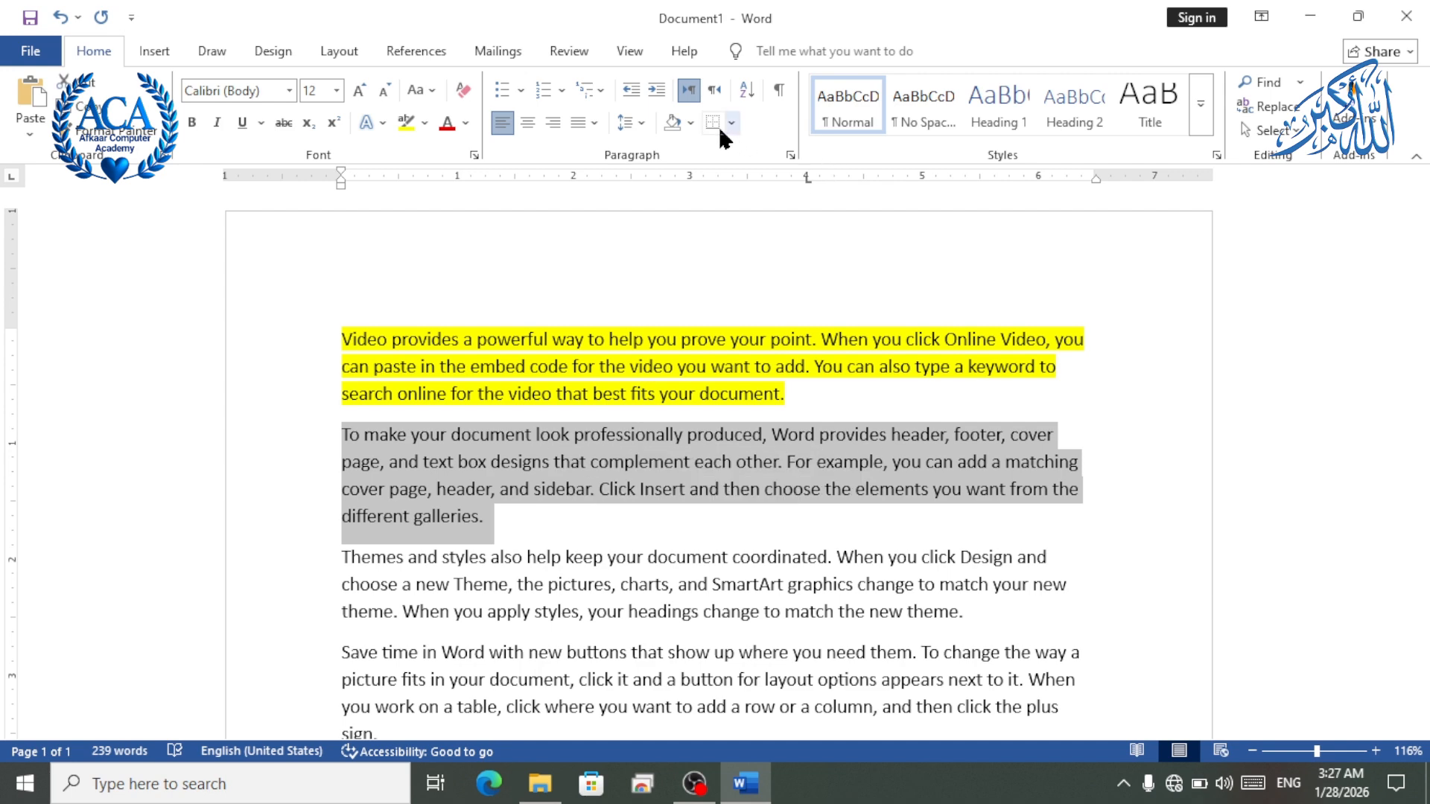
{"action": "left_click", "coordinate": [690, 127]}
{"action": "left_click", "coordinate": [754, 429]}
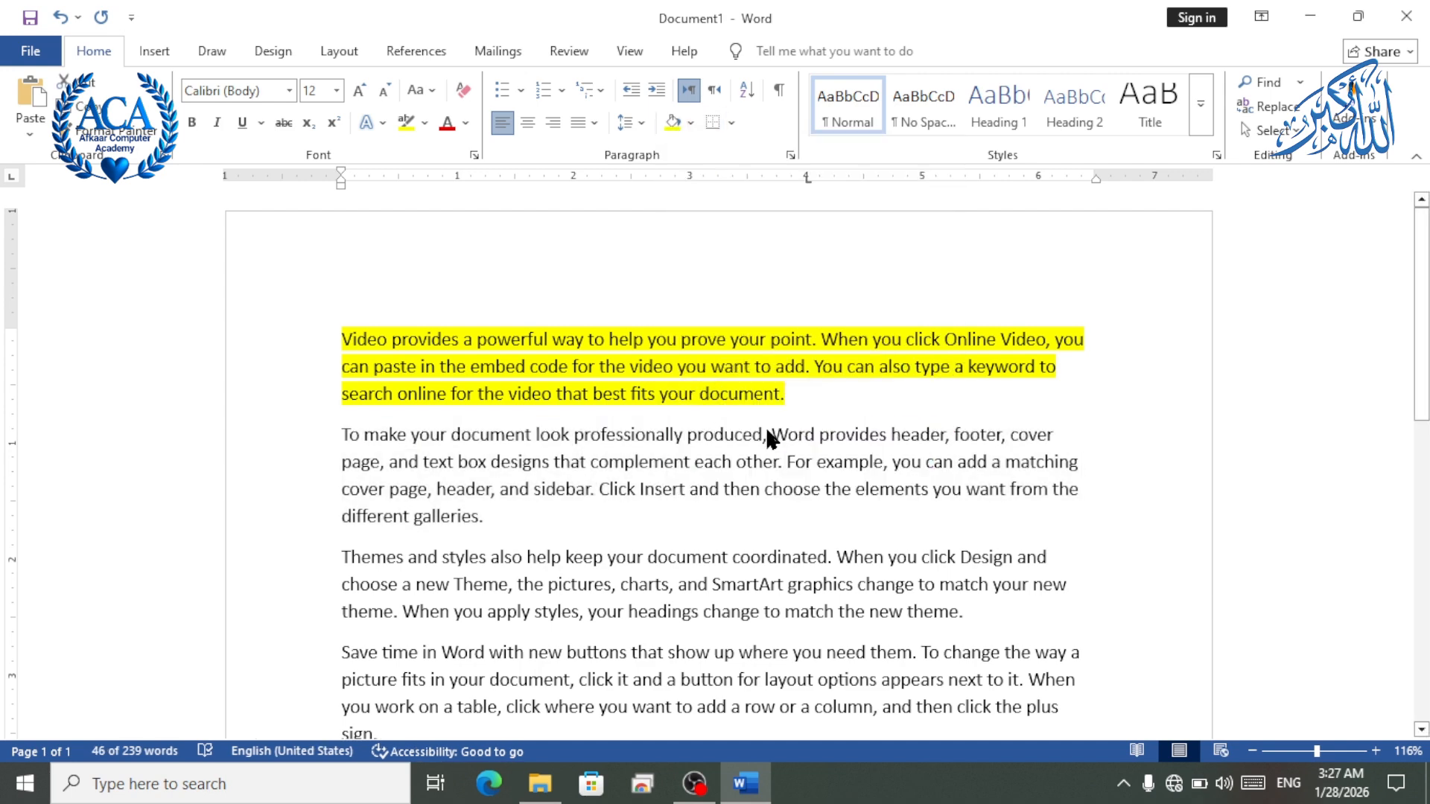
{"action": "left_click", "coordinate": [775, 393]}
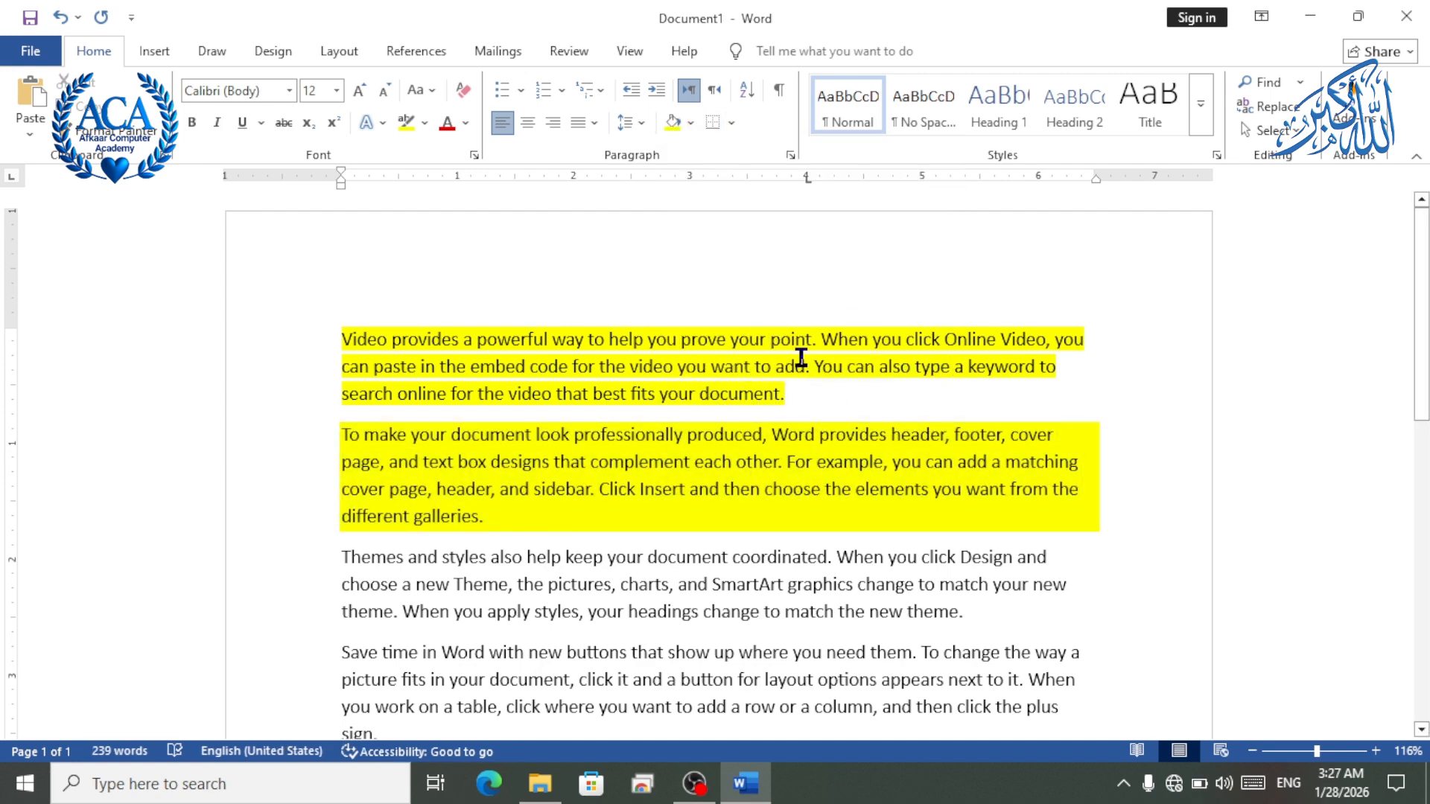
Compare the first paragraph's text highlighting with the second paragraph's shading at a larger zoom.
{"action": "scroll", "coordinate": [766, 345], "scroll_direction": "up", "scroll_amount": 8, "text": "ctrl"}
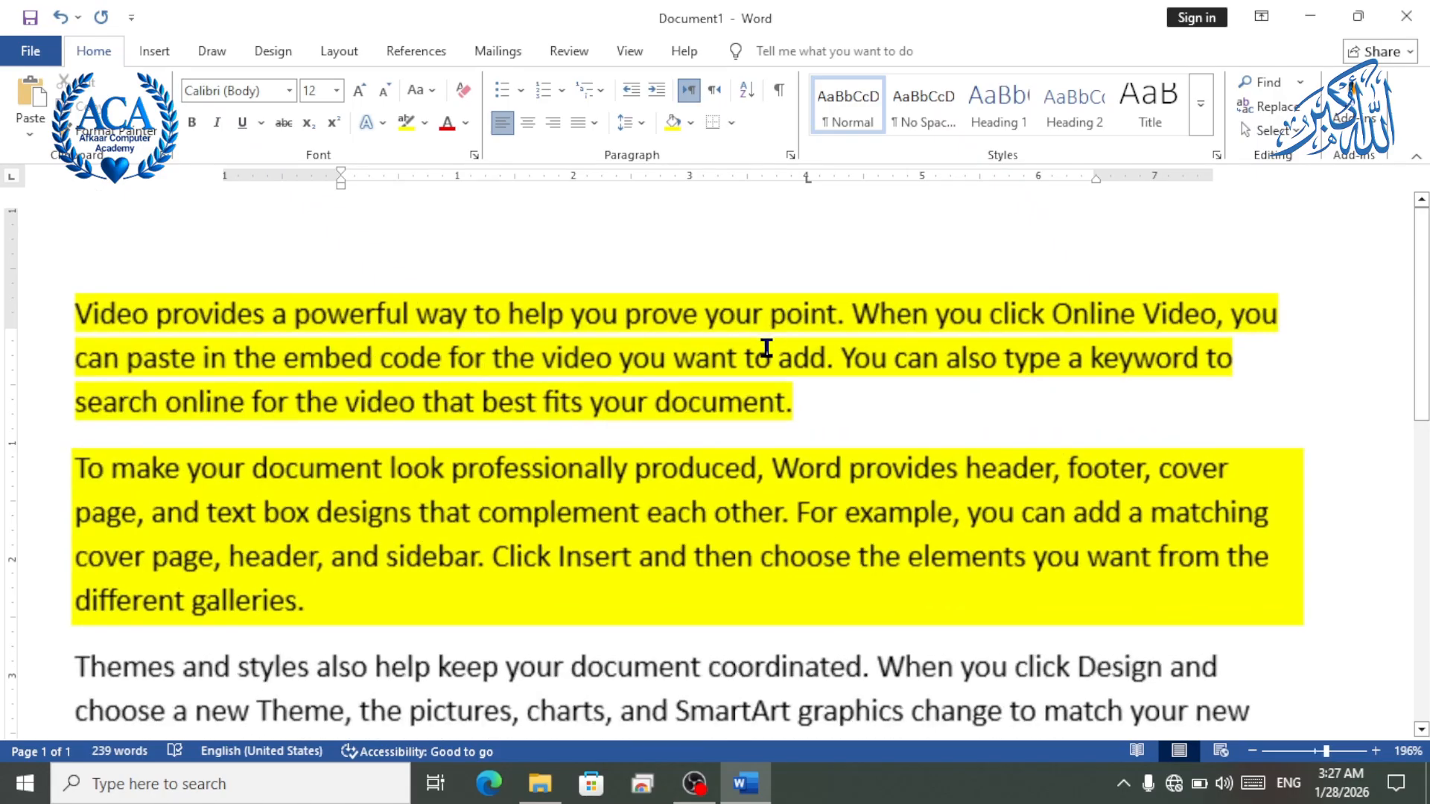
{"action": "left_click_drag", "start_coordinate": [591, 315], "coordinate": [767, 315]}
{"action": "left_click", "coordinate": [771, 471]}
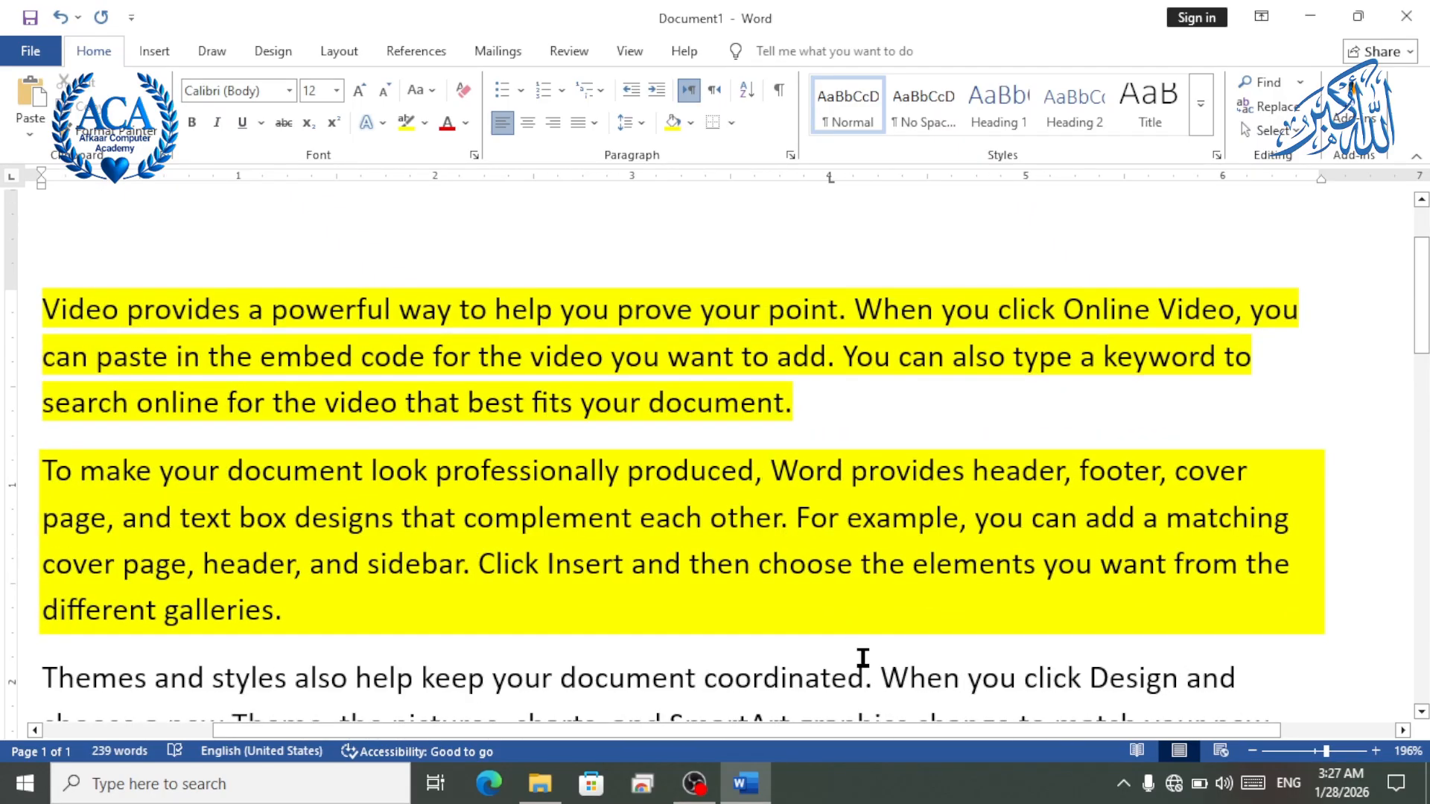
{"action": "left_click_drag", "start_coordinate": [305, 365], "coordinate": [168, 330]}
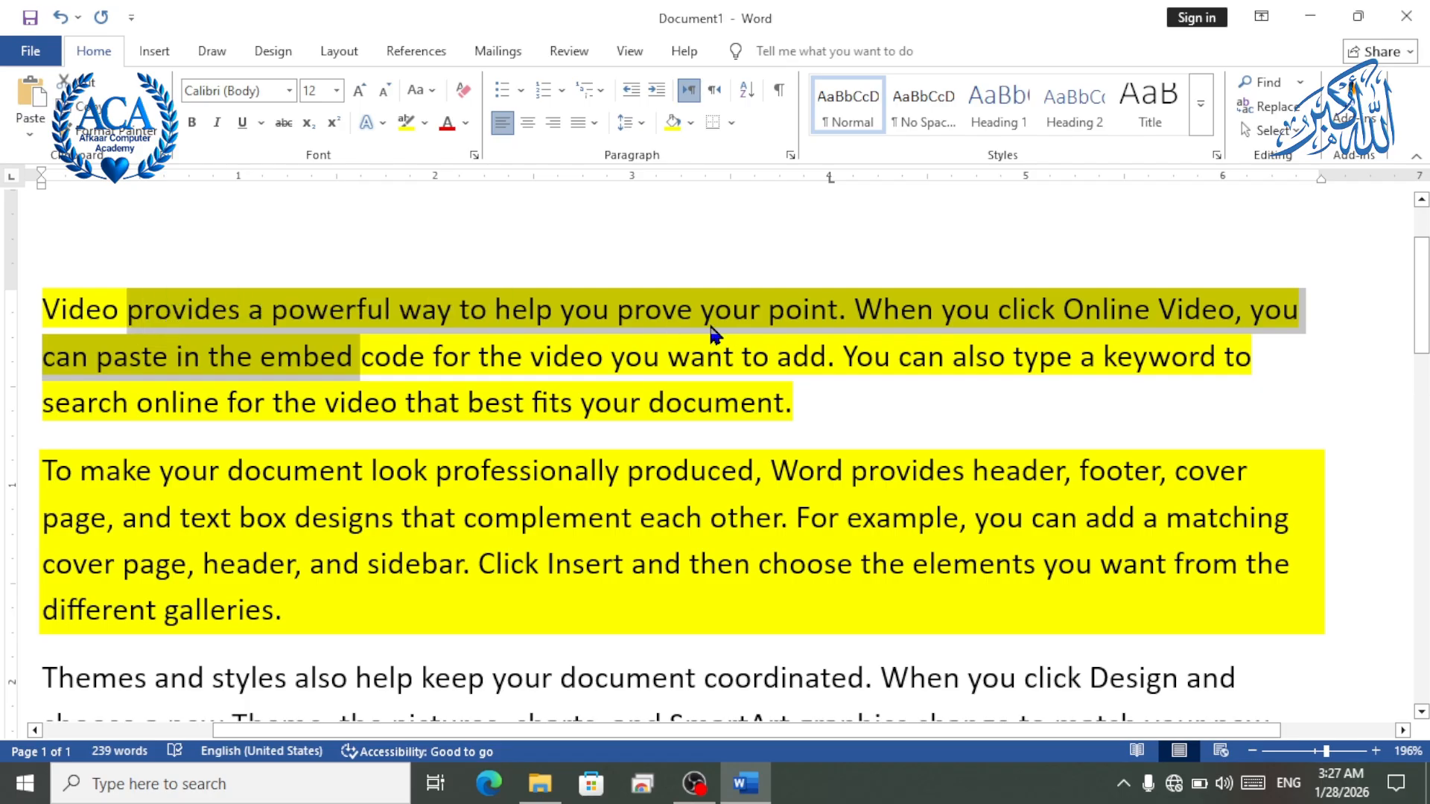
{"action": "left_click", "coordinate": [672, 350]}
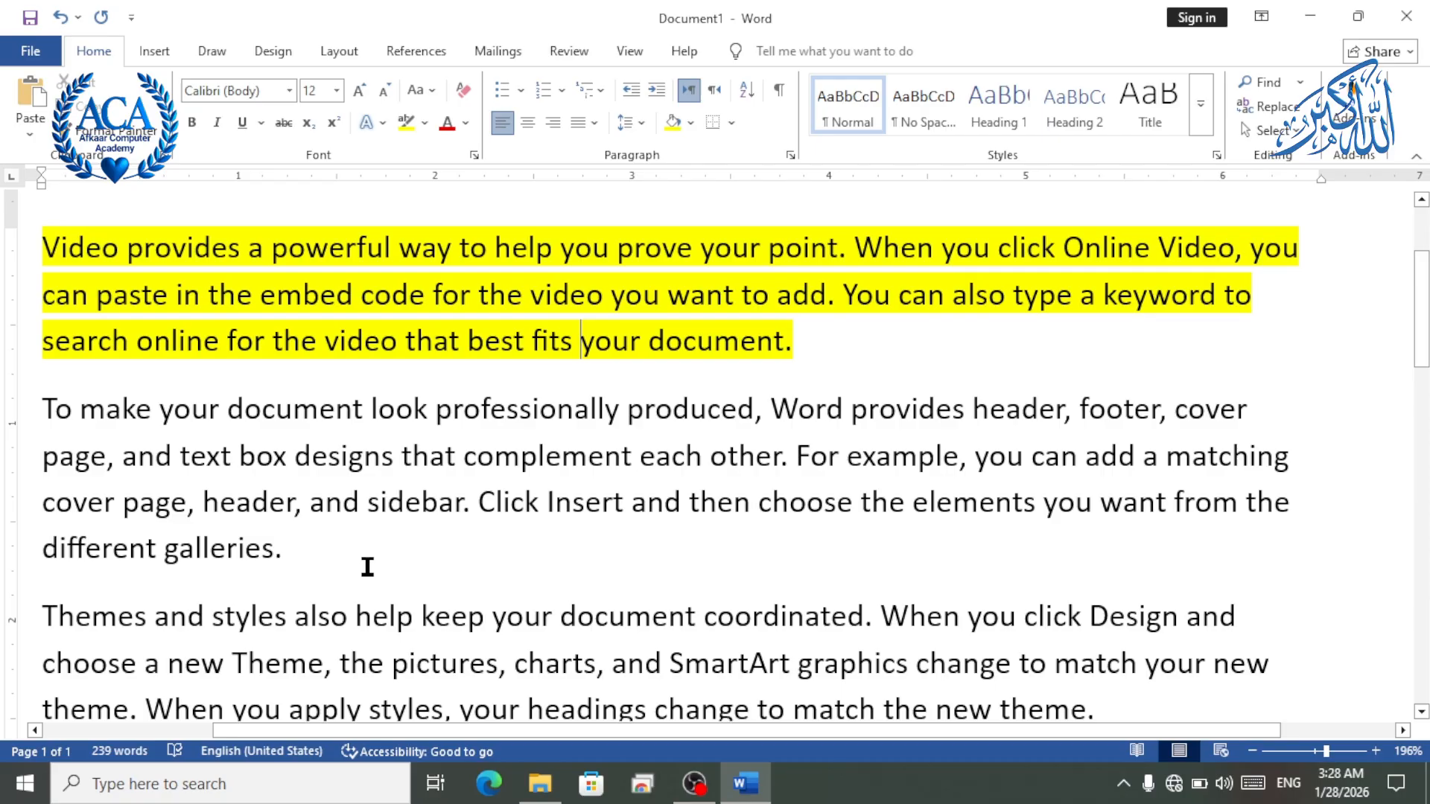
Undo the removal of the second paragraph's shading and clear all formatting from the first two paragraphs.
{"action": "key", "text": "ctrl+z"}
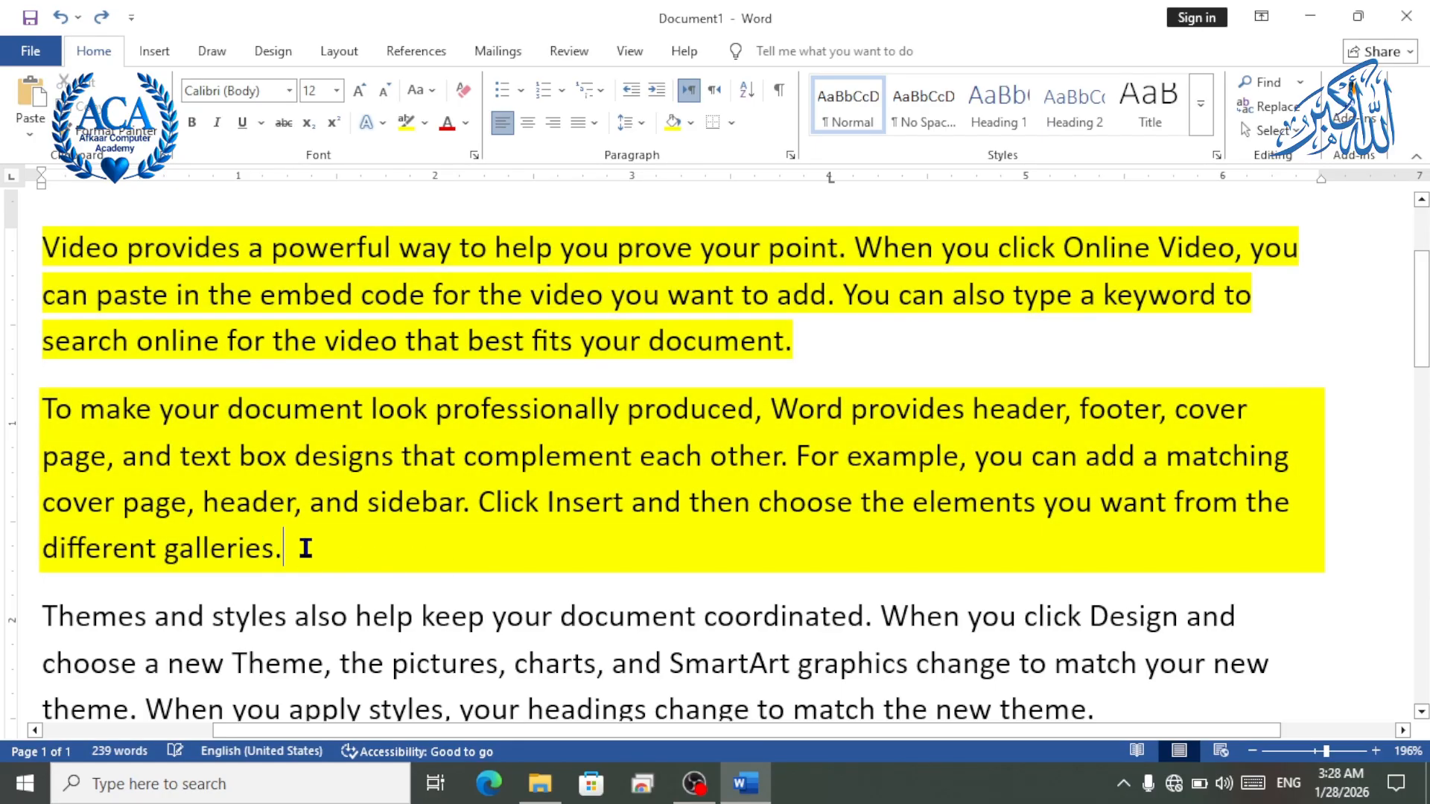
{"action": "left_click_drag", "start_coordinate": [303, 551], "coordinate": [9, 221]}
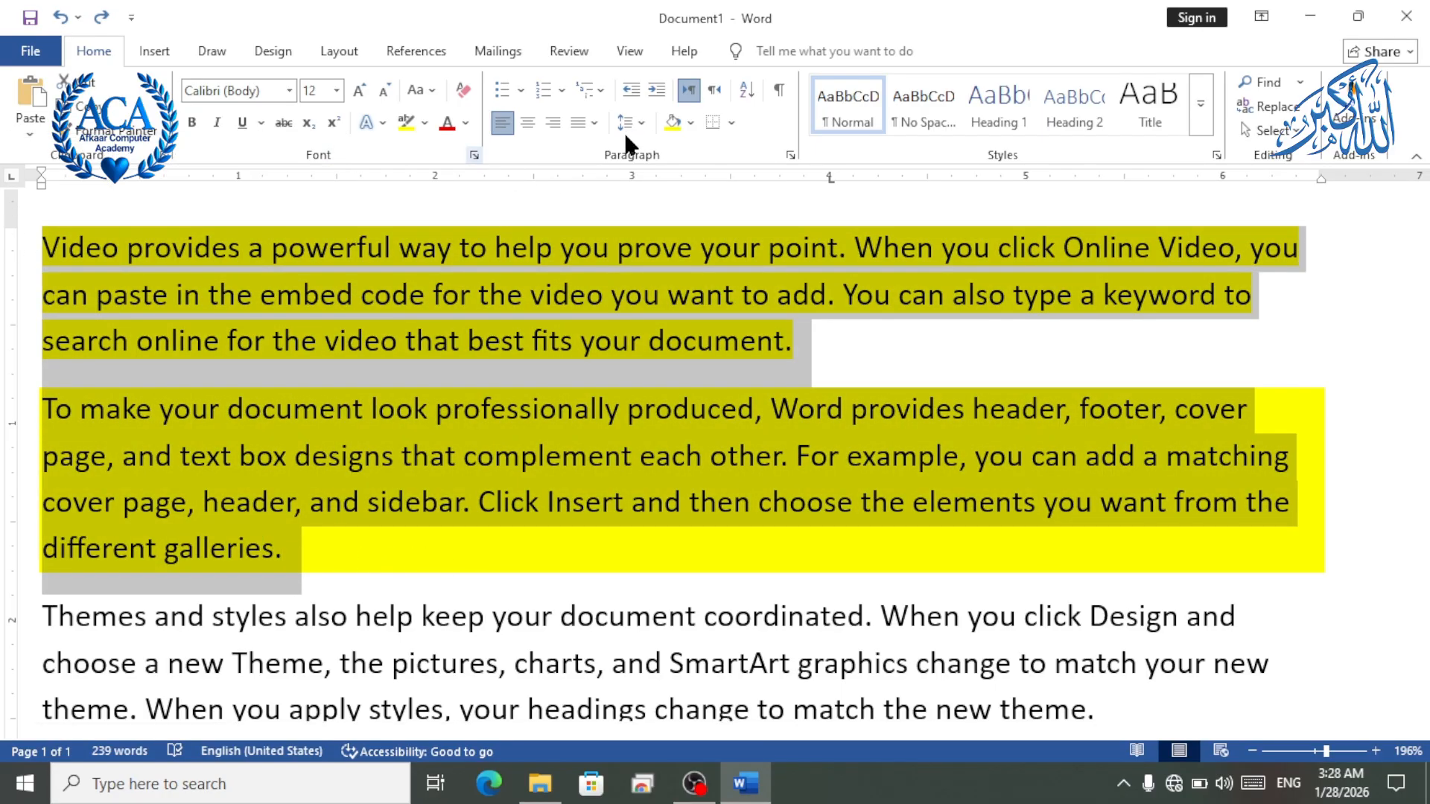
{"action": "left_click", "coordinate": [464, 92]}
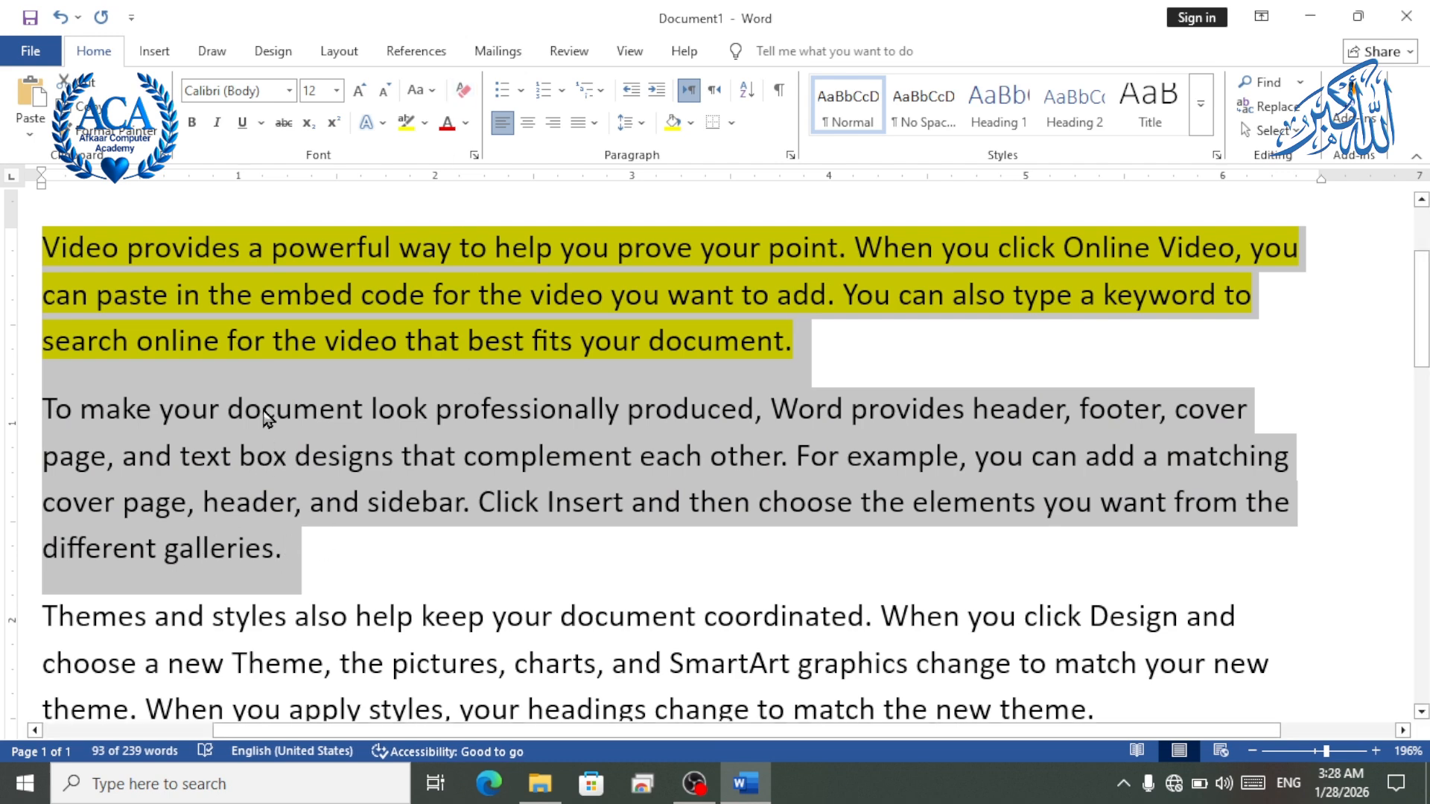
Examine the shading colors available for the first two paragraphs, including the More Colors options, without applying any.
{"action": "left_click", "coordinate": [246, 328]}
{"action": "left_click_drag", "start_coordinate": [798, 354], "coordinate": [29, 198]}
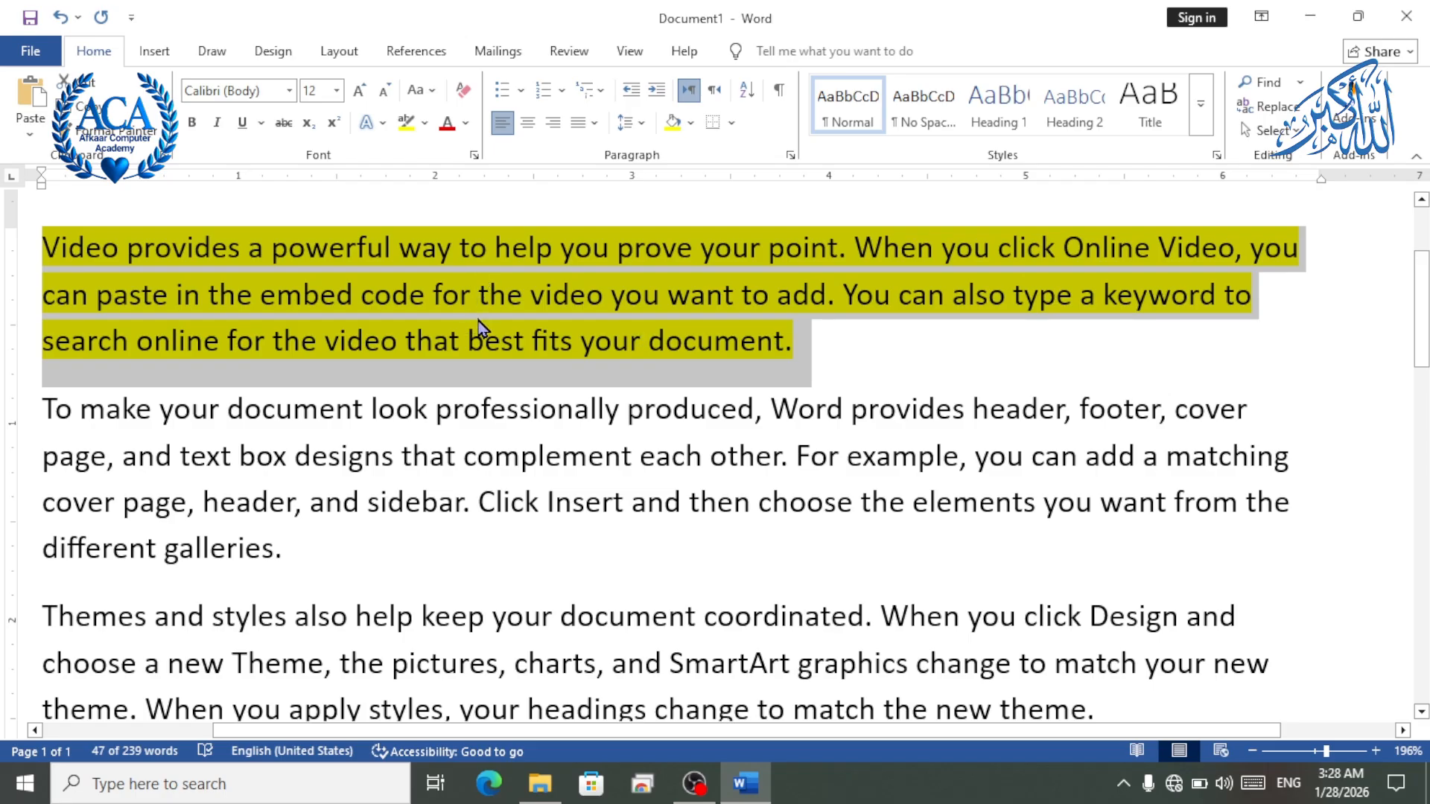
{"action": "left_click_drag", "start_coordinate": [297, 552], "coordinate": [45, 246]}
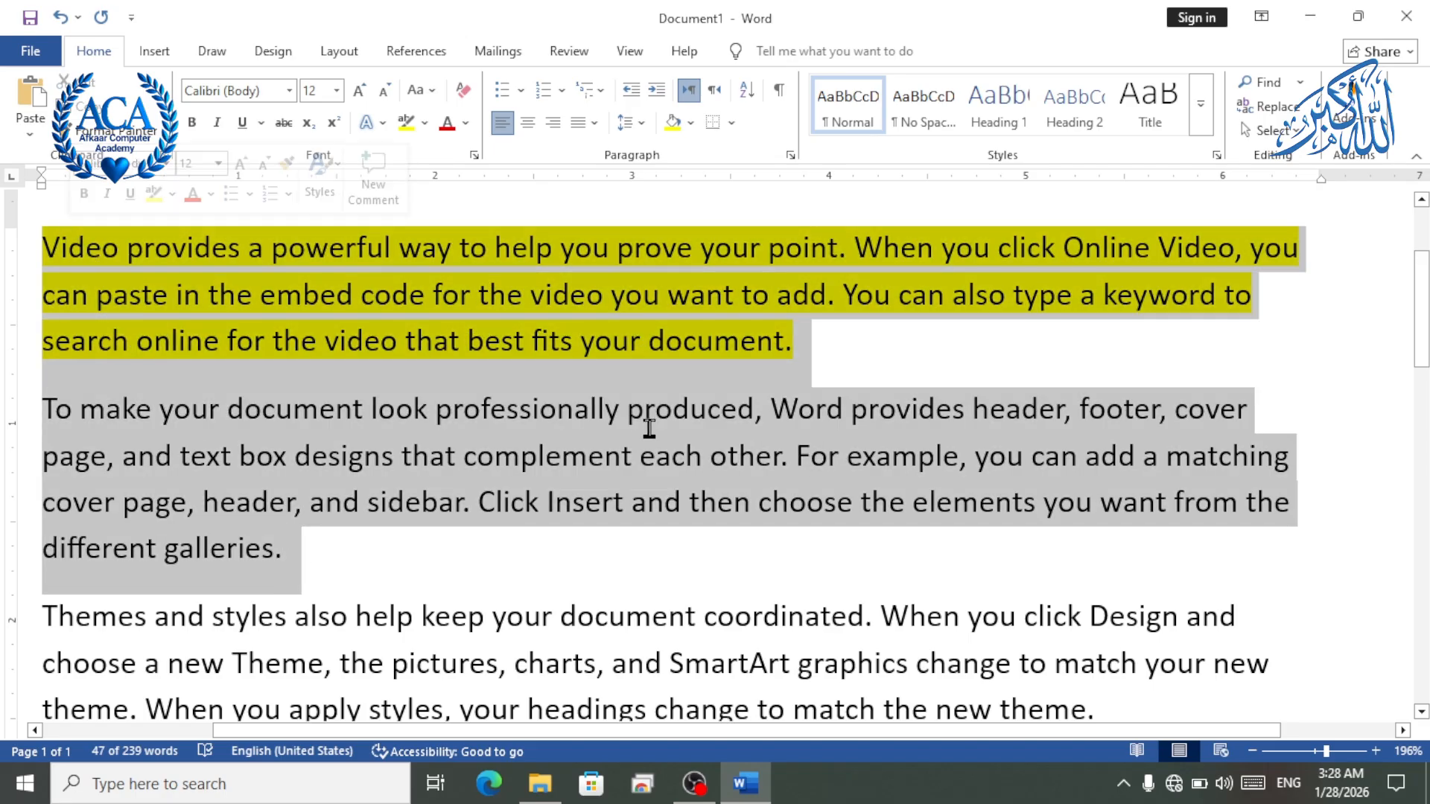
{"action": "left_click", "coordinate": [628, 124]}
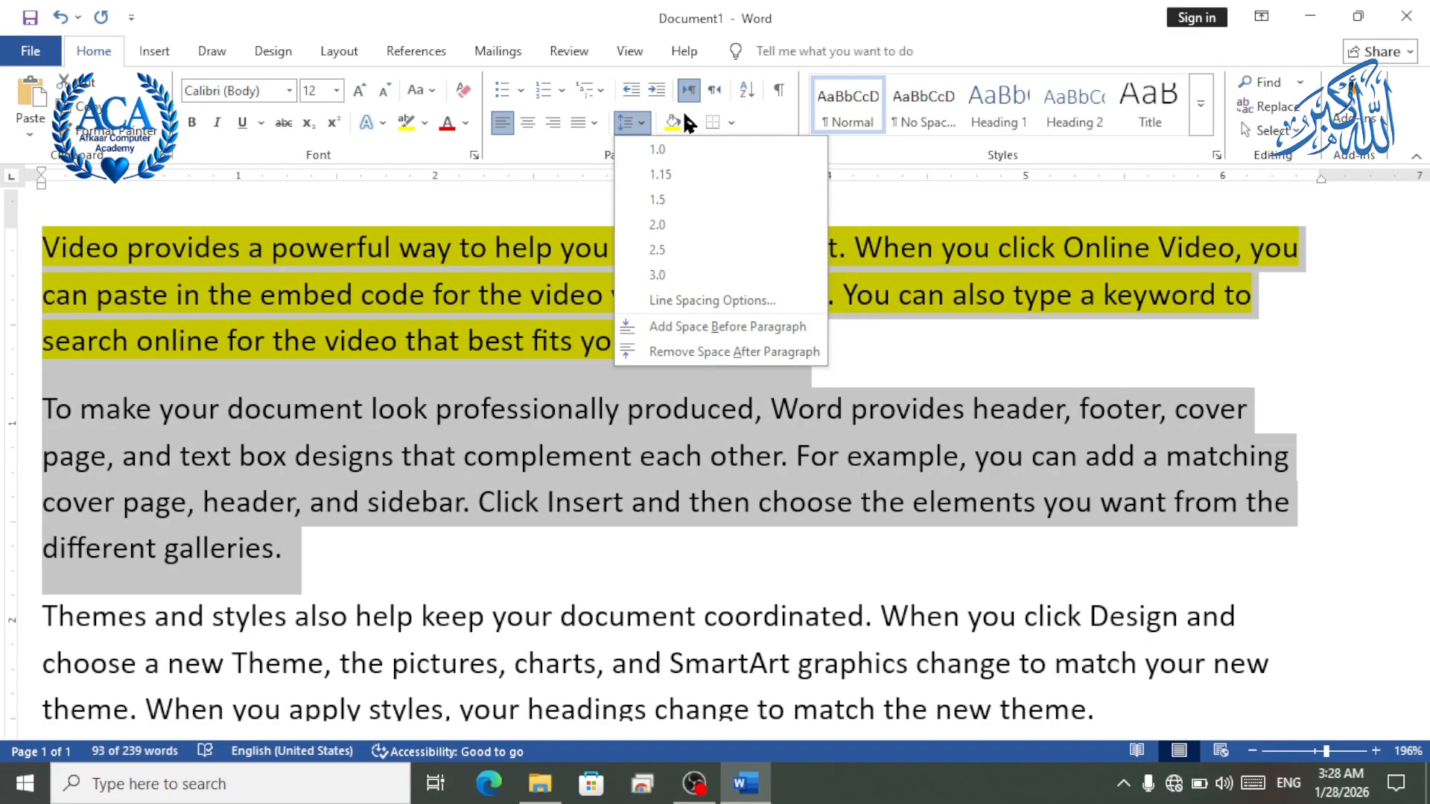
{"action": "left_click", "coordinate": [691, 123]}
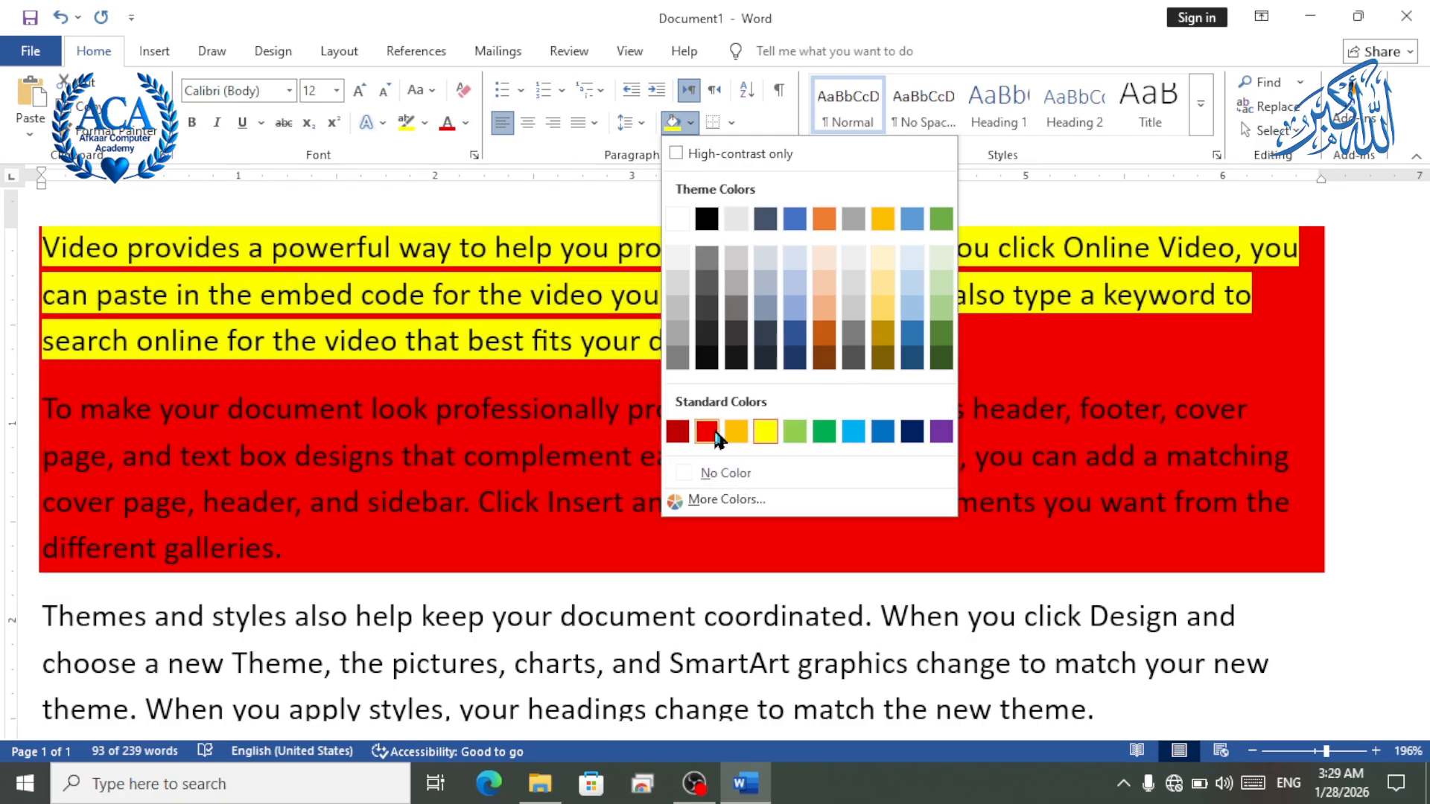
{"action": "left_click", "coordinate": [712, 503]}
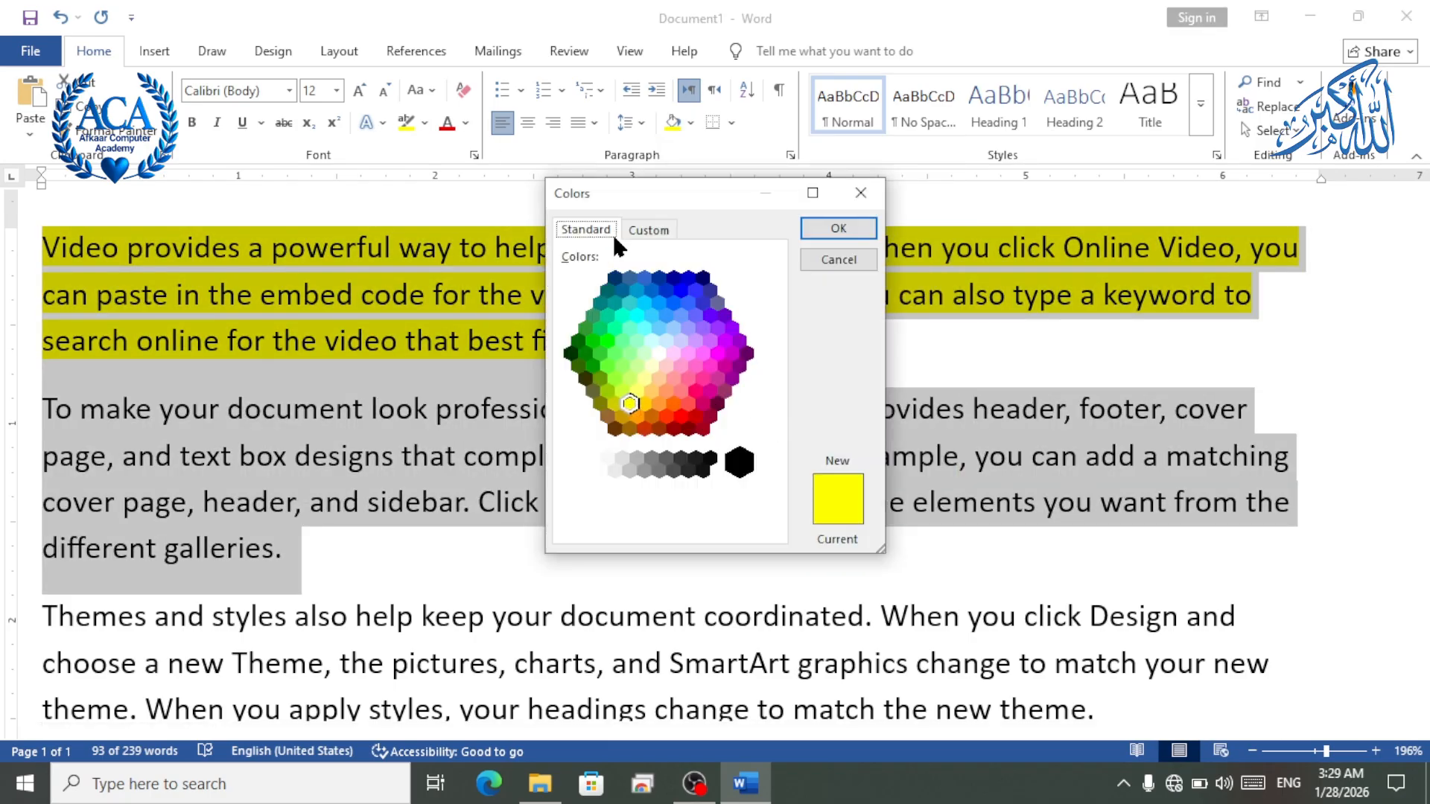
{"action": "left_click", "coordinate": [847, 197]}
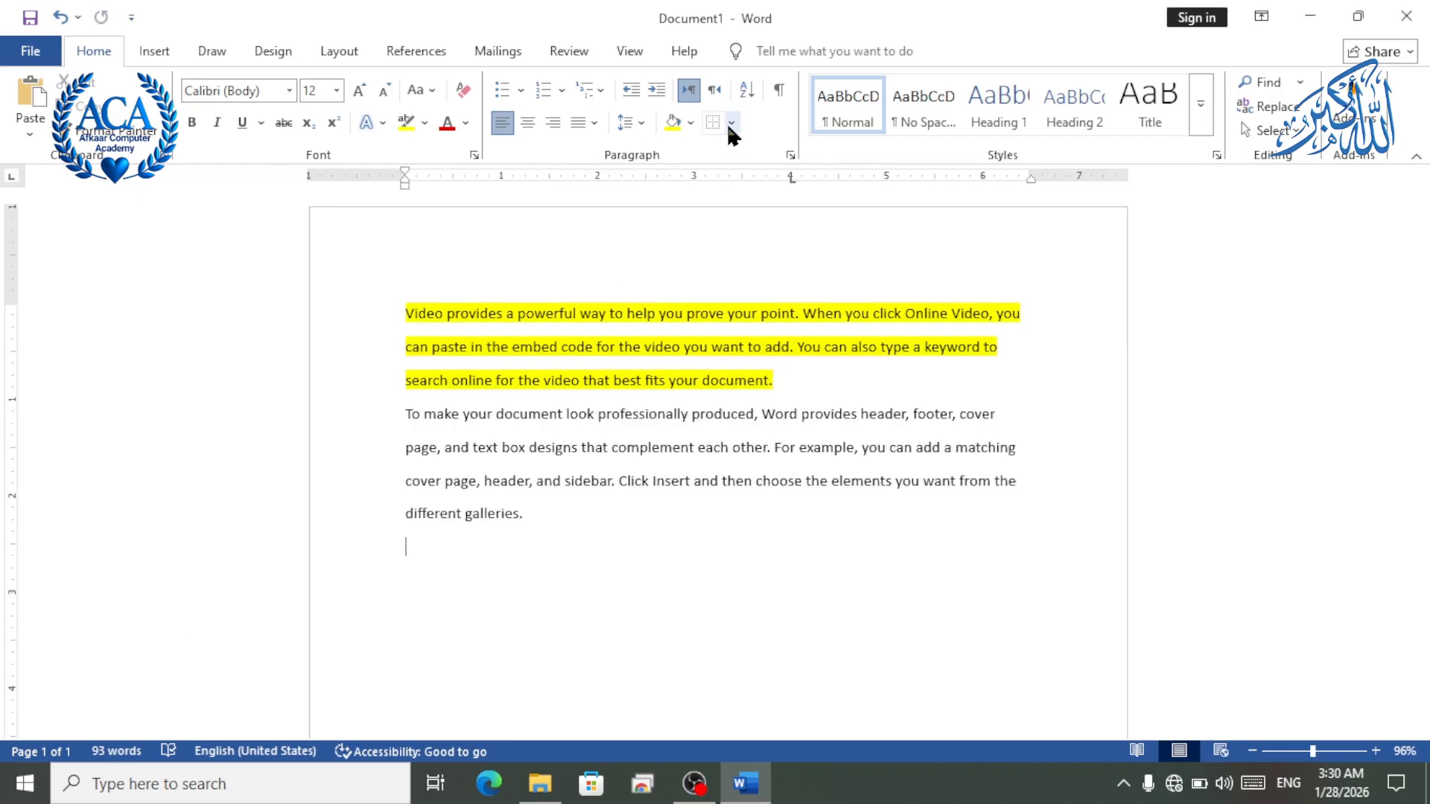
Try All Borders on both paragraphs and undo it.
{"action": "left_click_drag", "start_coordinate": [558, 543], "coordinate": [445, 447]}
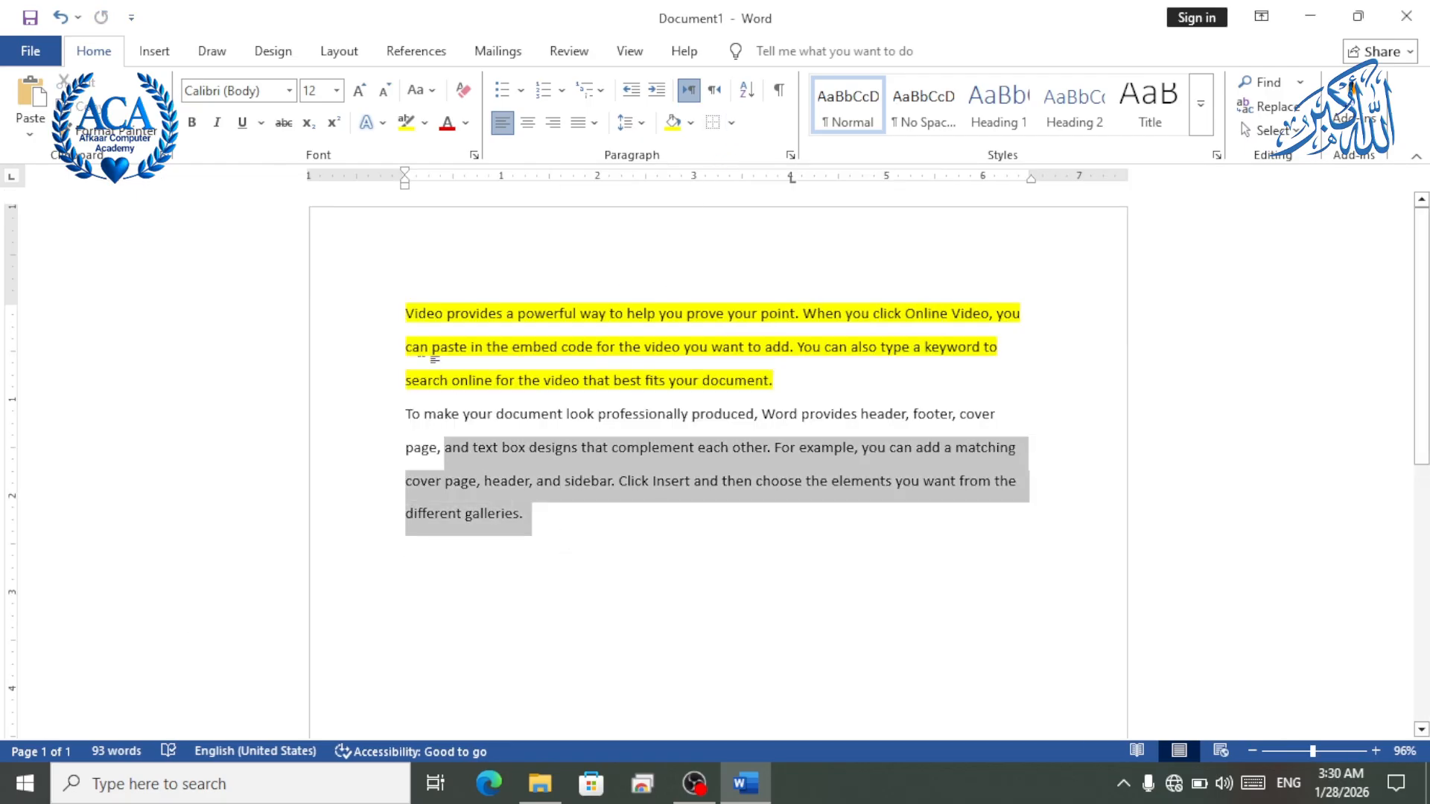
{"action": "left_click_drag", "start_coordinate": [432, 359], "coordinate": [383, 309]}
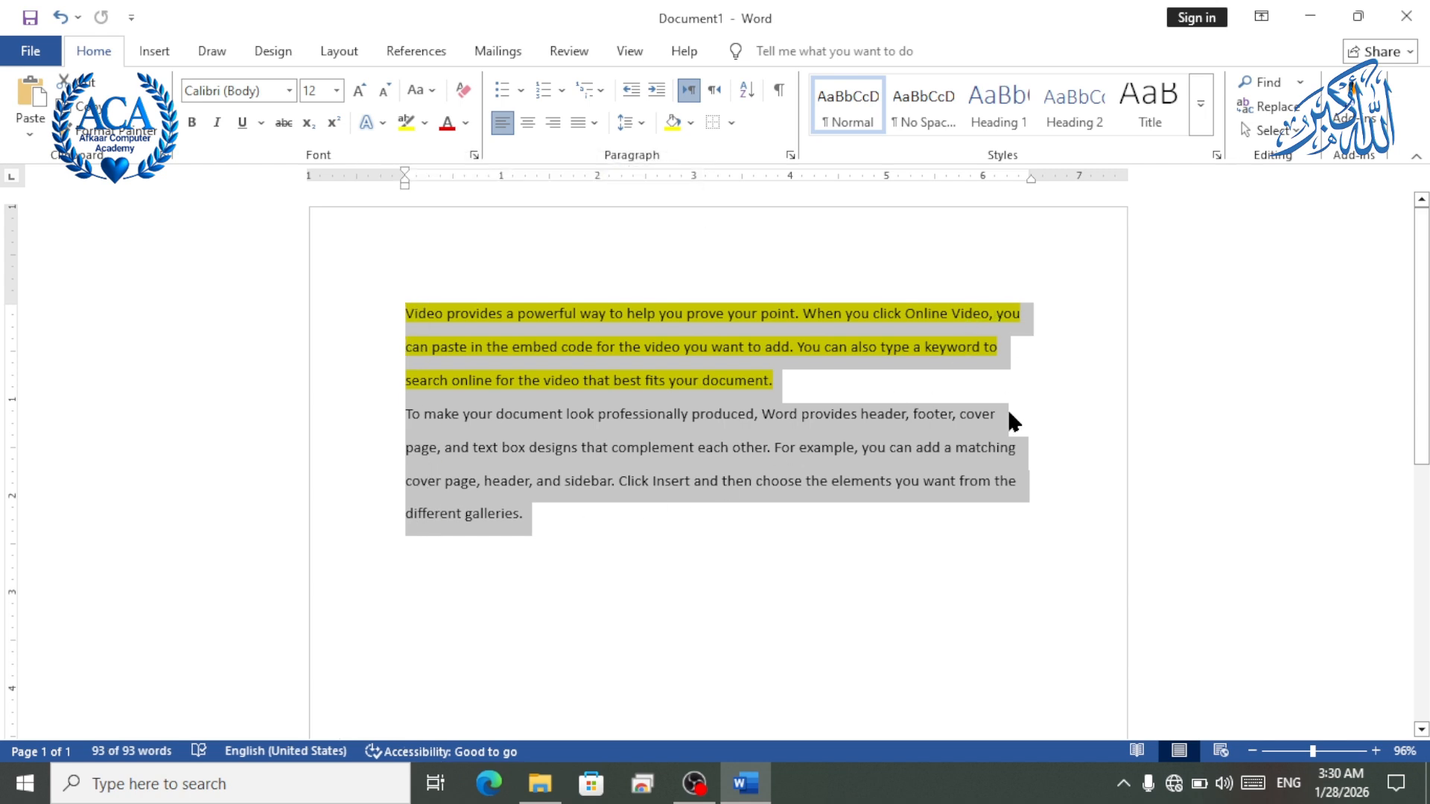
{"action": "left_click", "coordinate": [731, 123]}
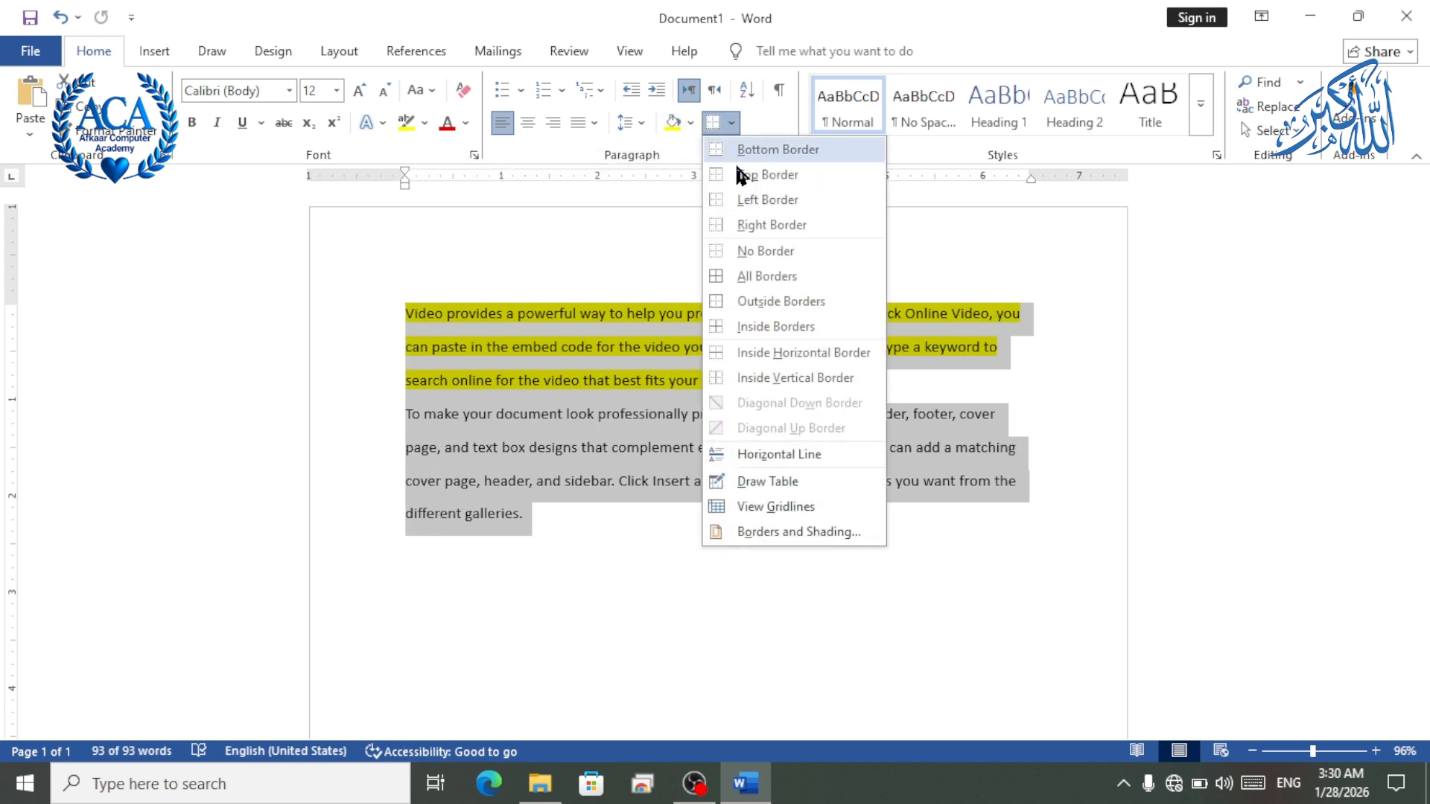
{"action": "left_click", "coordinate": [765, 279]}
{"action": "left_click", "coordinate": [647, 506]}
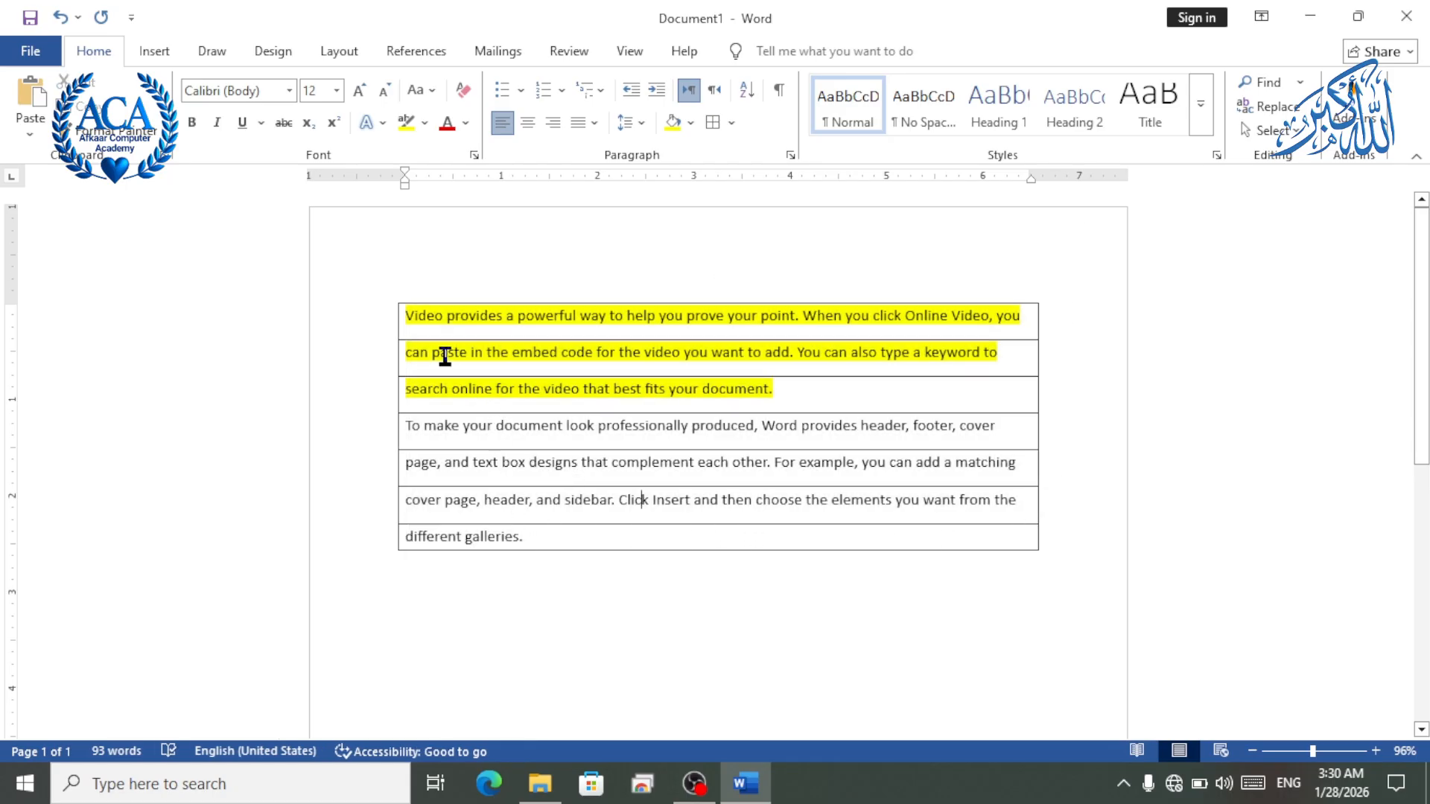
{"action": "key", "text": "ctrl+z"}
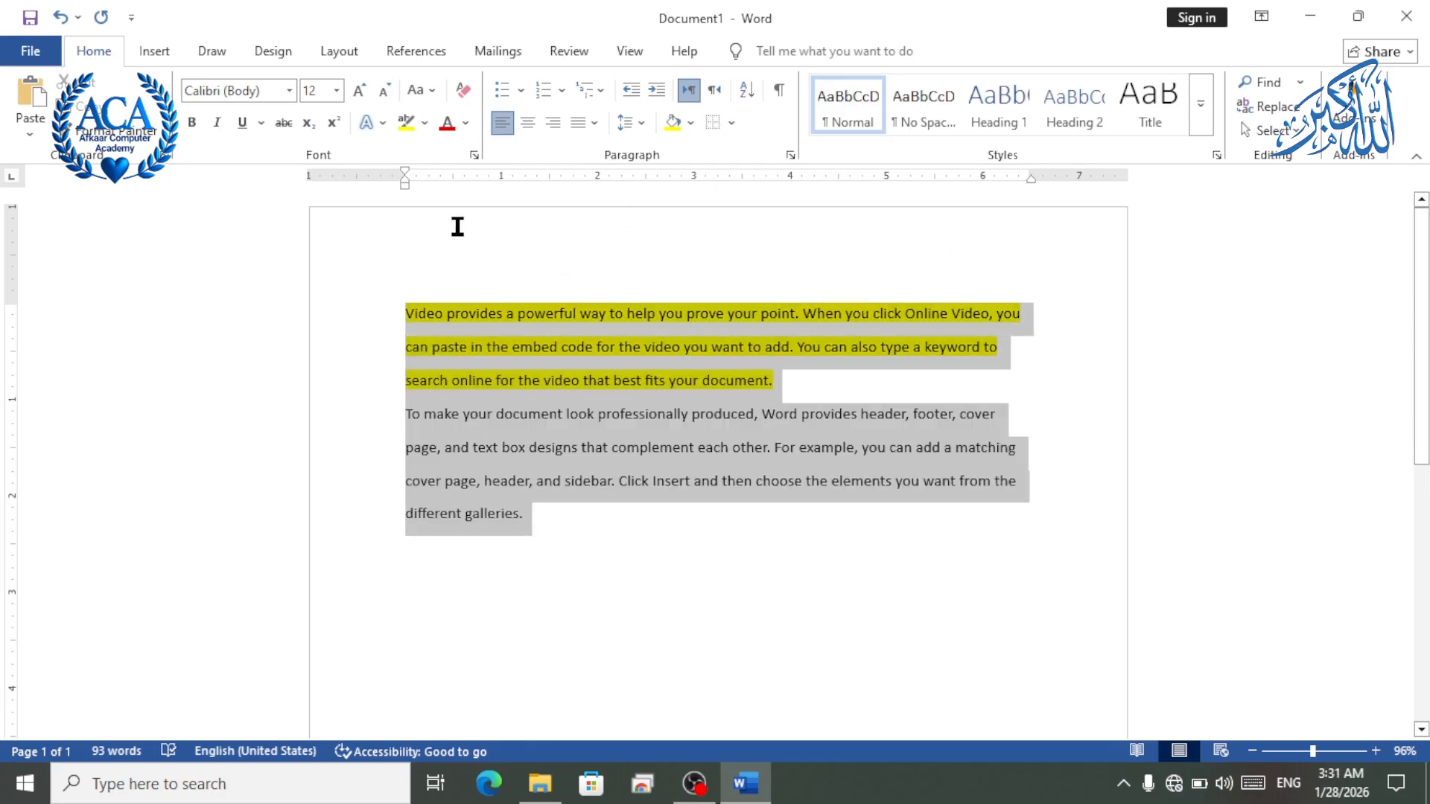
Preview the border options on both paragraphs, try replacing them with a horizontal line, and undo it.
{"action": "left_click", "coordinate": [732, 123]}
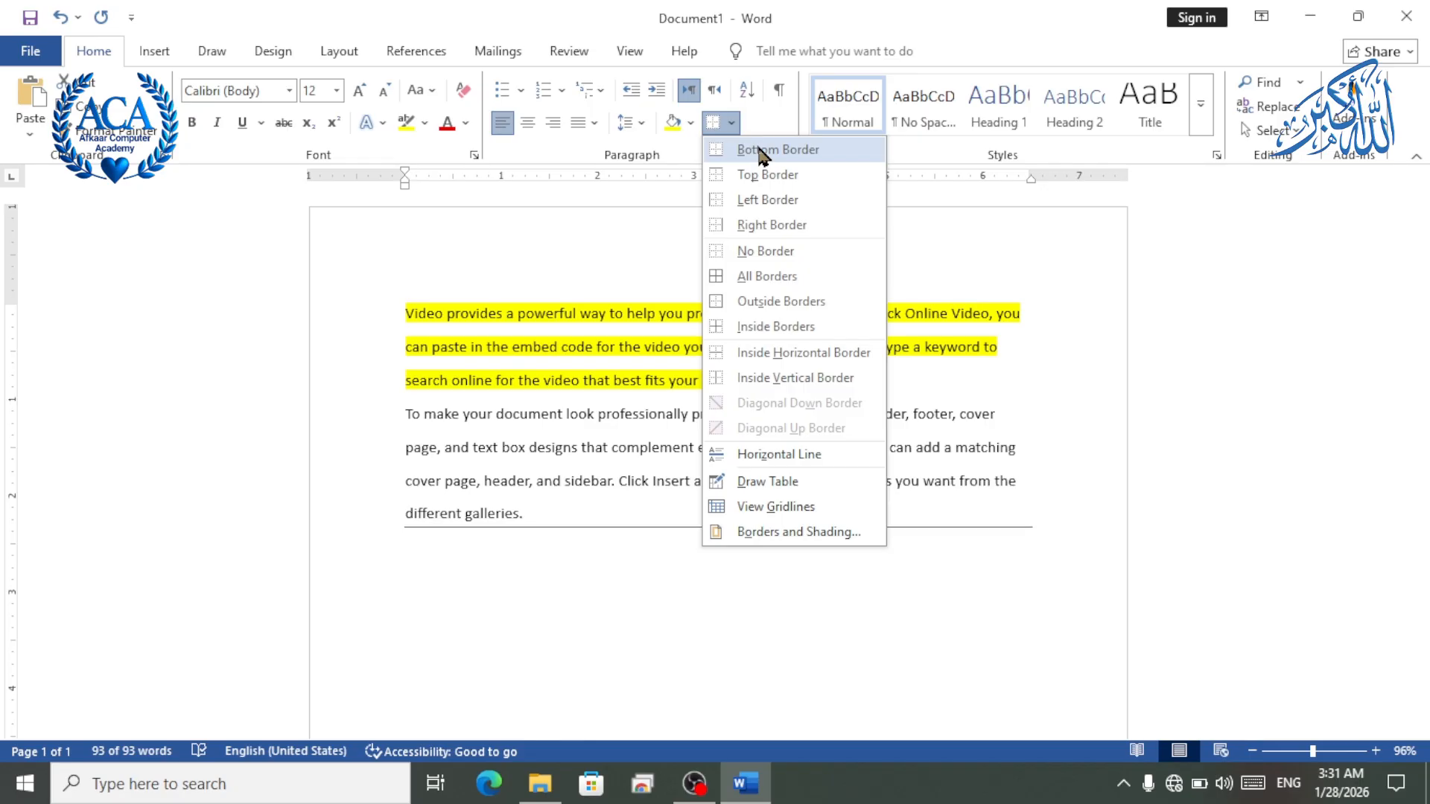
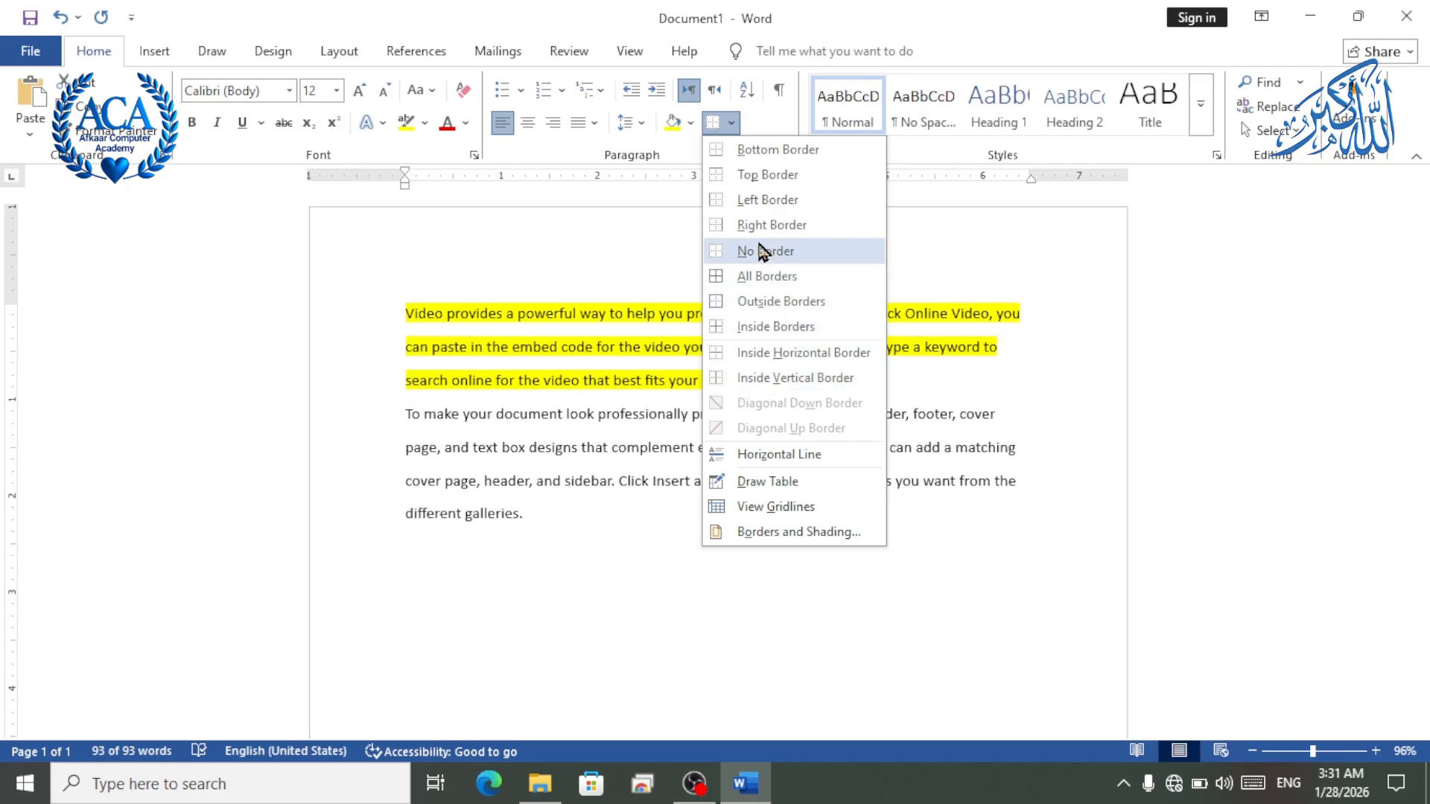
{"action": "left_click", "coordinate": [757, 456]}
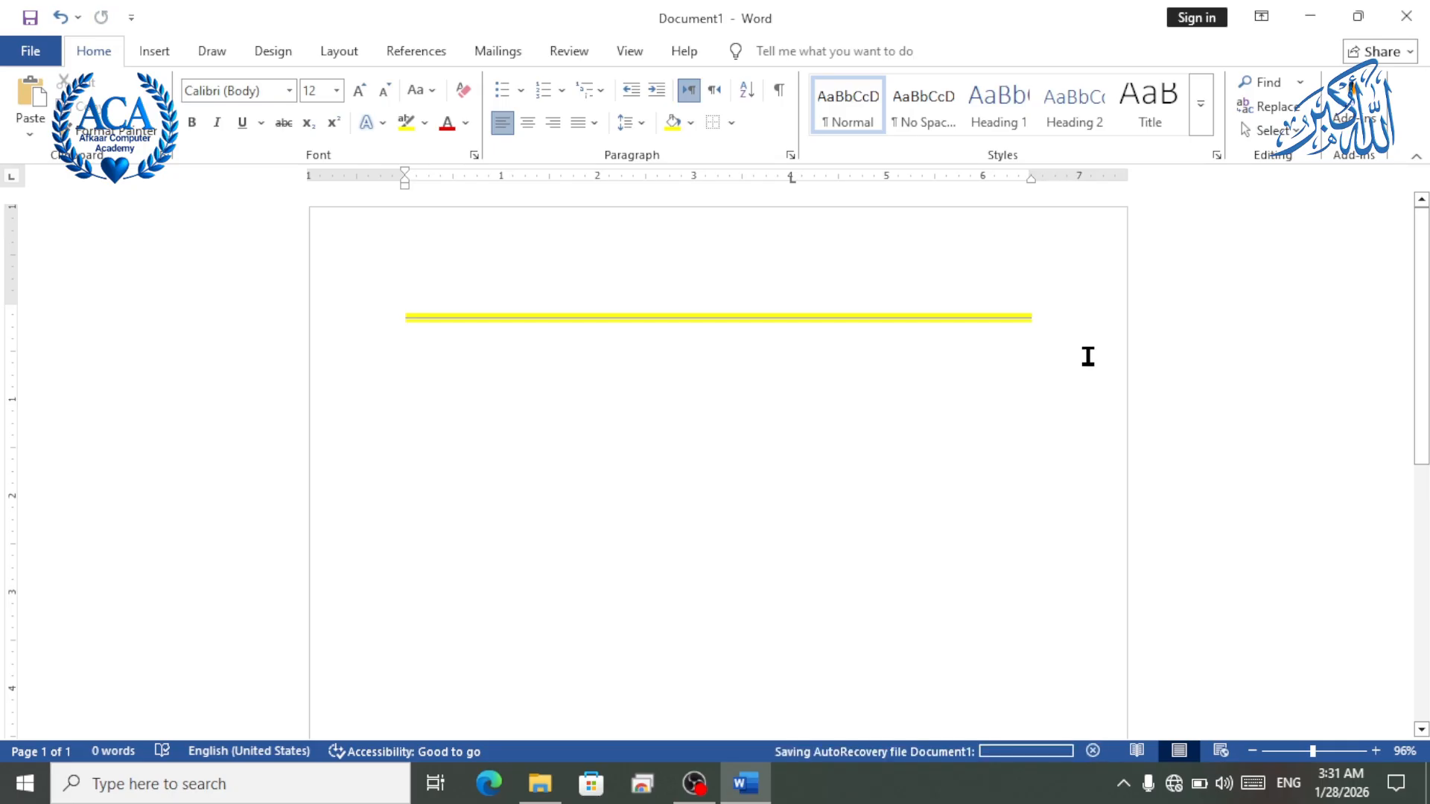
{"action": "key", "text": "ctrl+z"}
{"action": "left_click", "coordinate": [578, 521]}
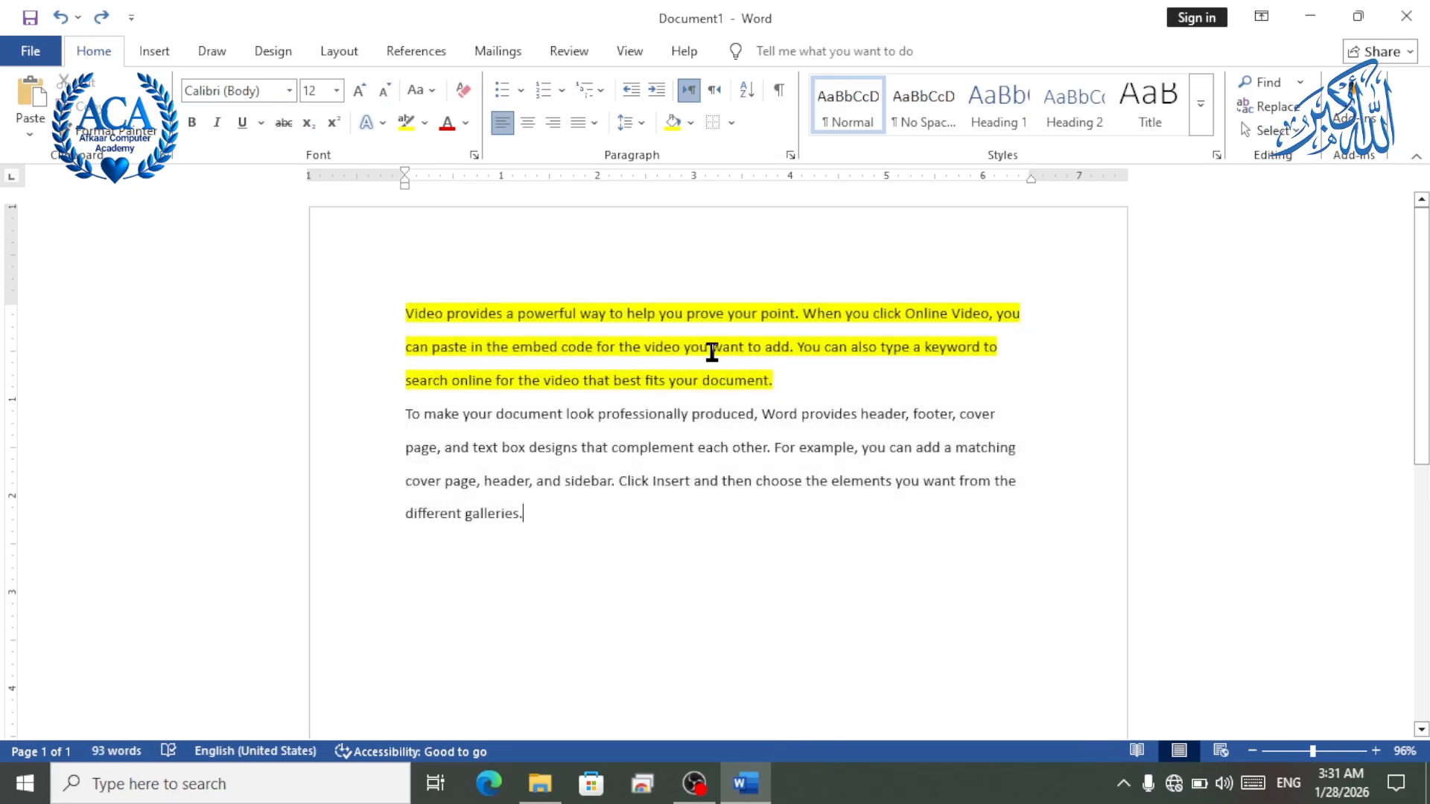
Try inserting a horizontal line after the first line of the highlighted paragraph and undo it.
{"action": "left_click", "coordinate": [732, 122]}
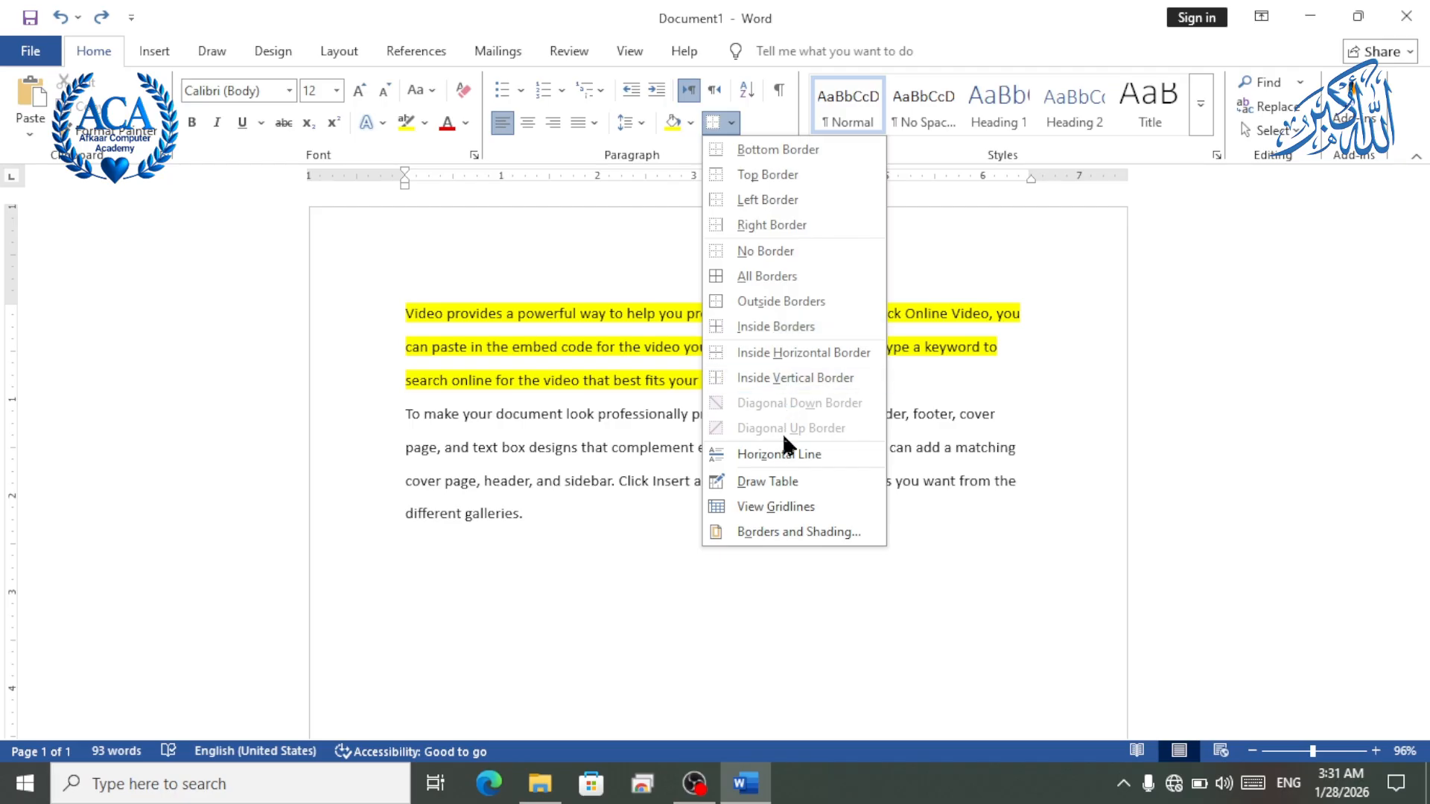
{"action": "left_click", "coordinate": [779, 452]}
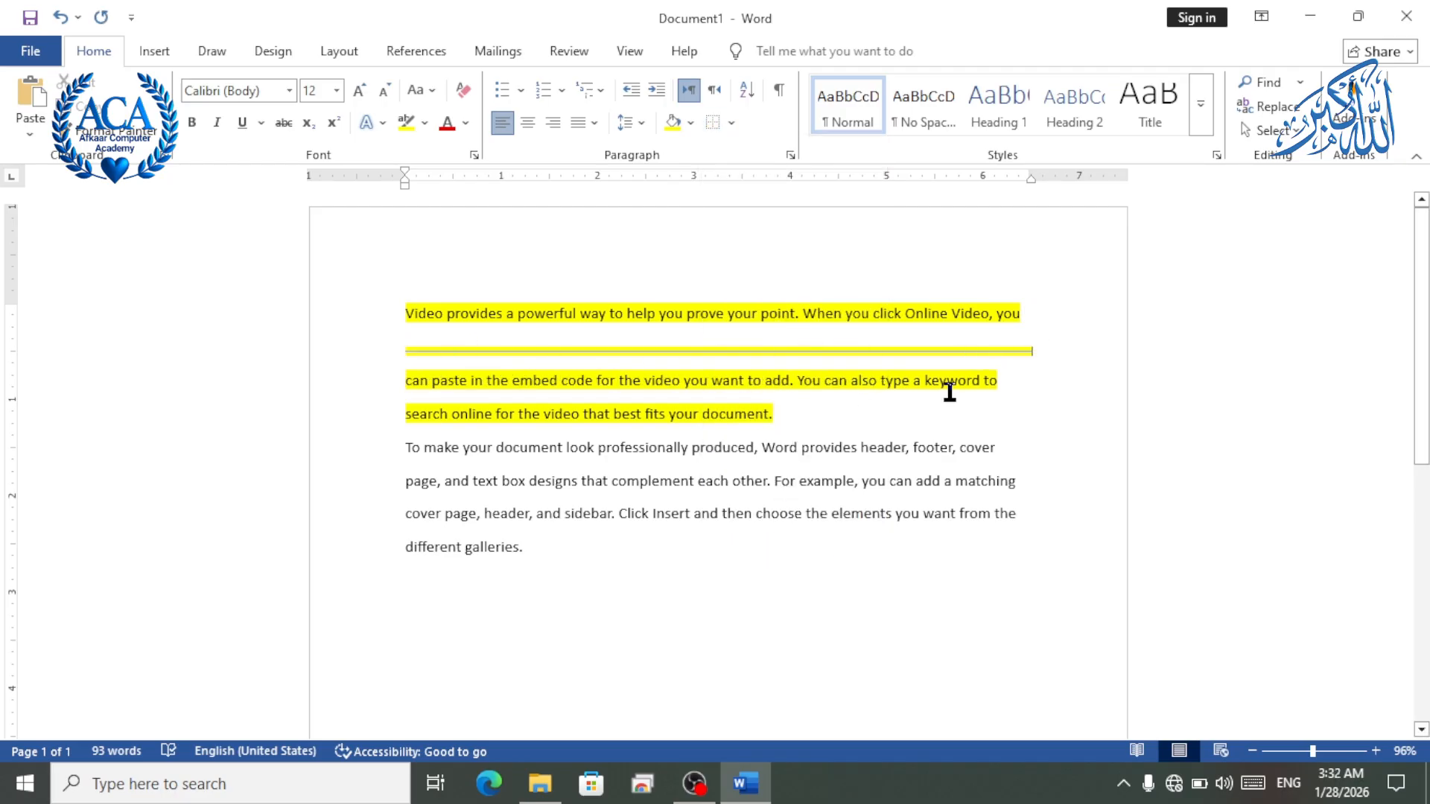
{"action": "key", "text": "ctrl+z"}
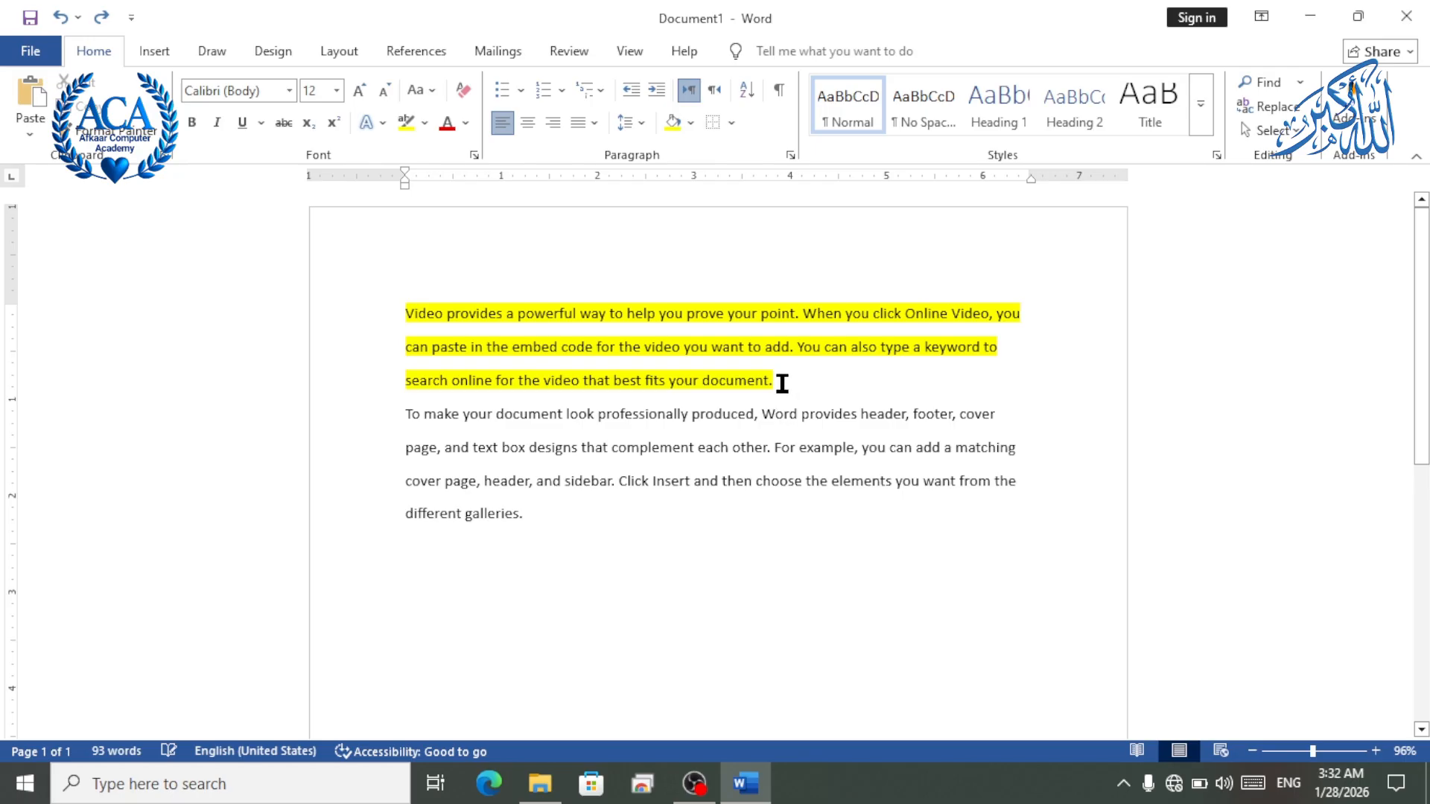
Draw a single-cell table about 1.75" wide and 0.64" high just below the second paragraph's "cover page, header, and sidebar" line.
{"action": "left_click", "coordinate": [731, 122]}
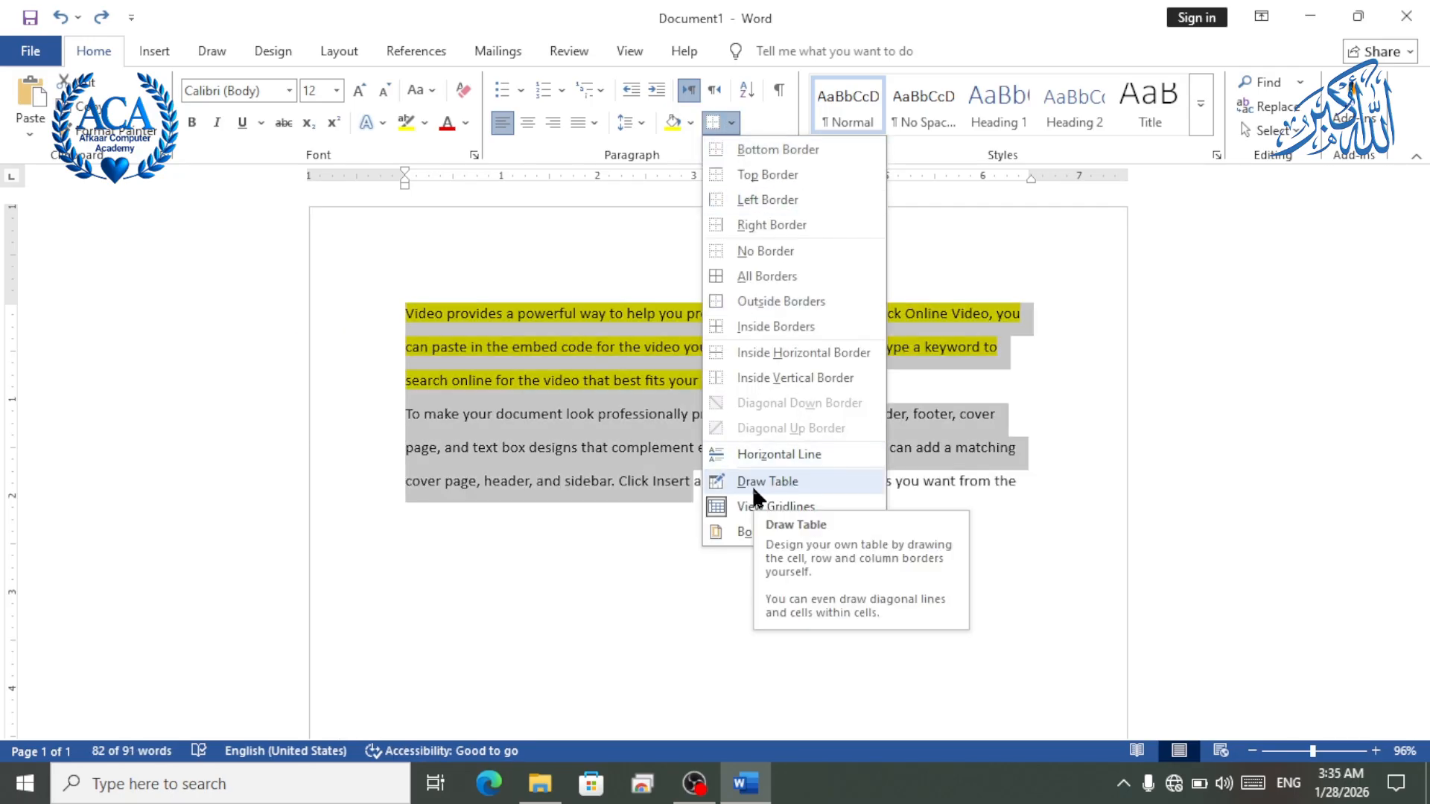
{"action": "left_click", "coordinate": [748, 483]}
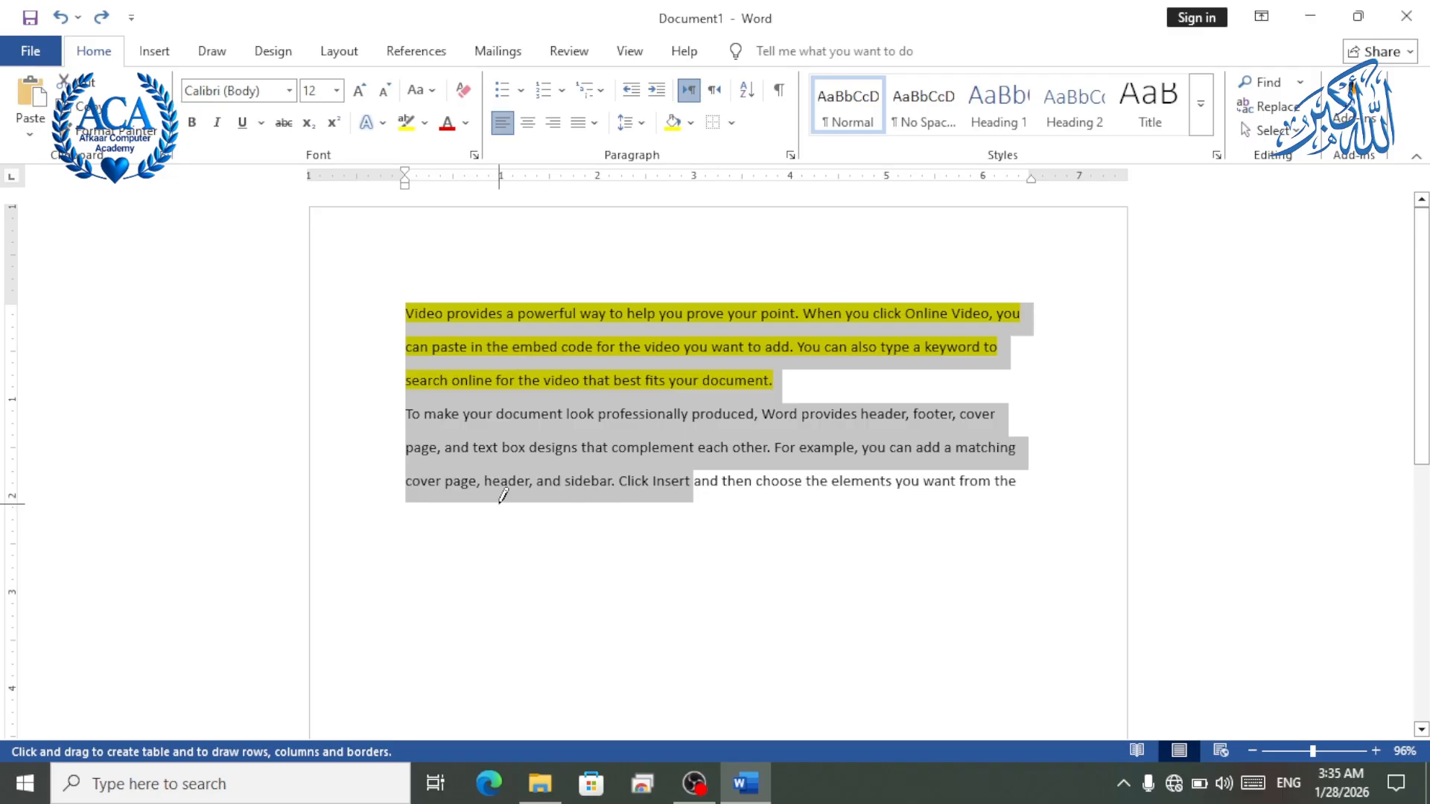
{"action": "mouse_move", "coordinate": [499, 505]}
{"action": "left_mouse_down"}
{"action": "mouse_move", "coordinate": [666, 539]}
{"action": "mouse_move", "coordinate": [666, 564]}
{"action": "left_mouse_up"}
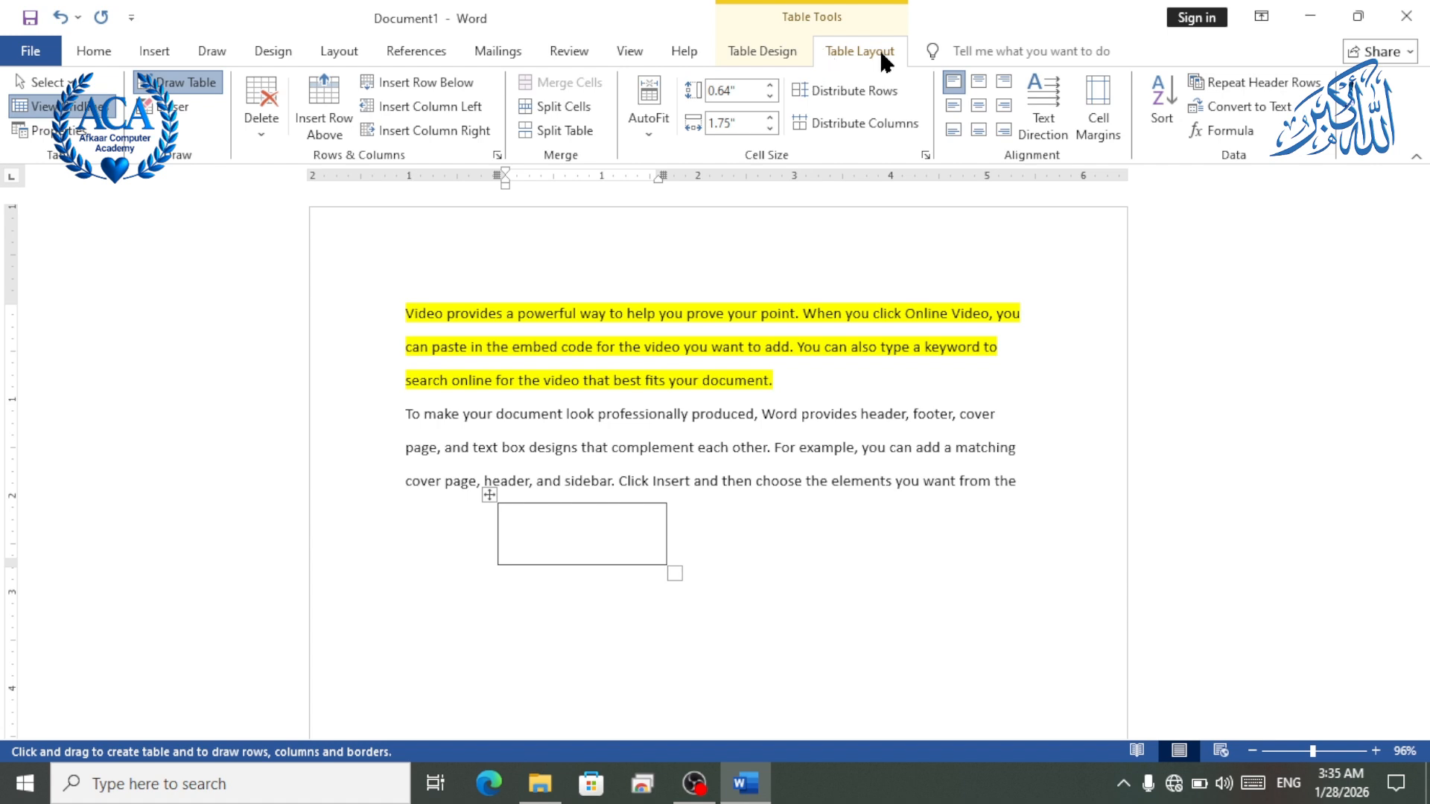
Examine the drawn table's design and layout tools and the options for inserting tables, without changing anything.
{"action": "left_click", "coordinate": [764, 52]}
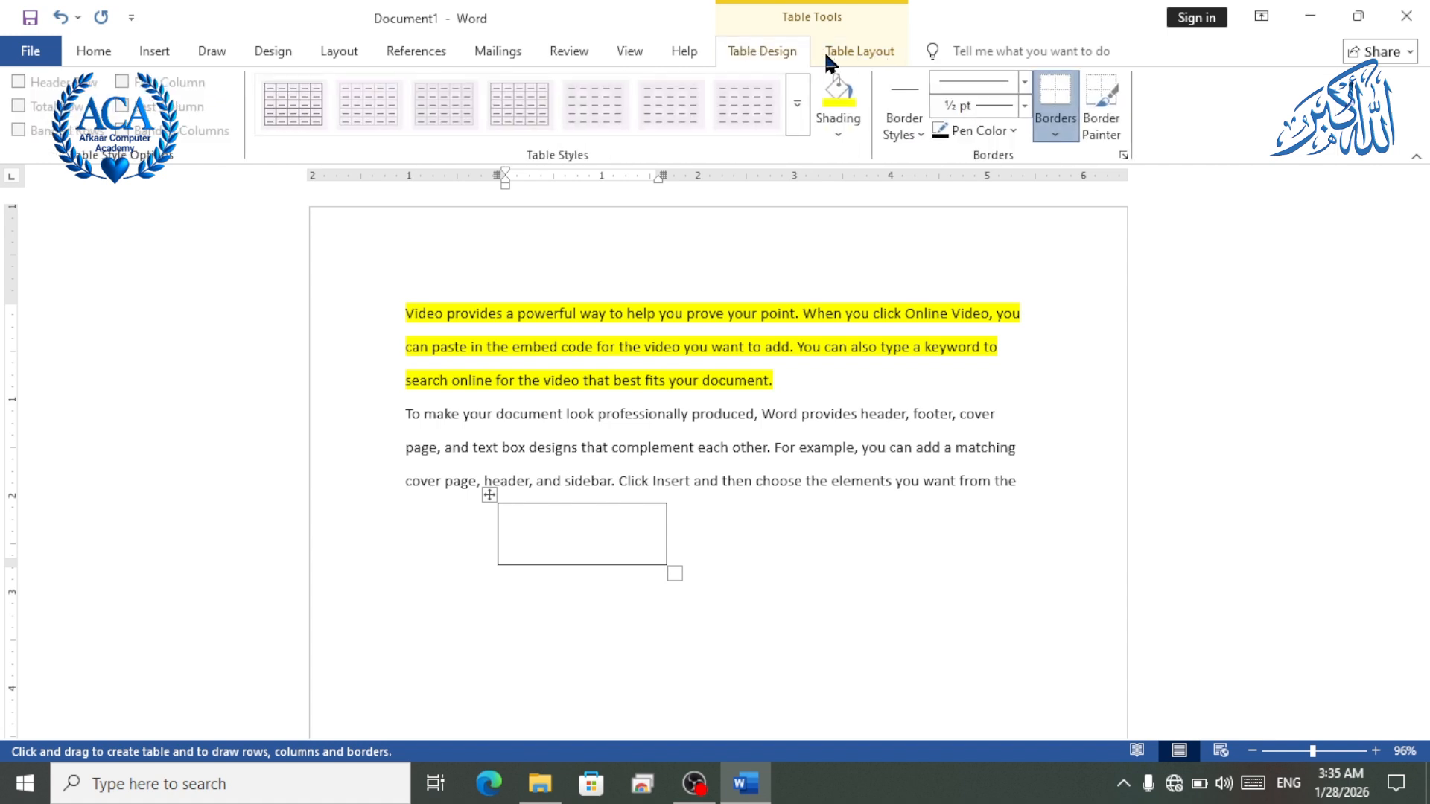
{"action": "left_click", "coordinate": [870, 63]}
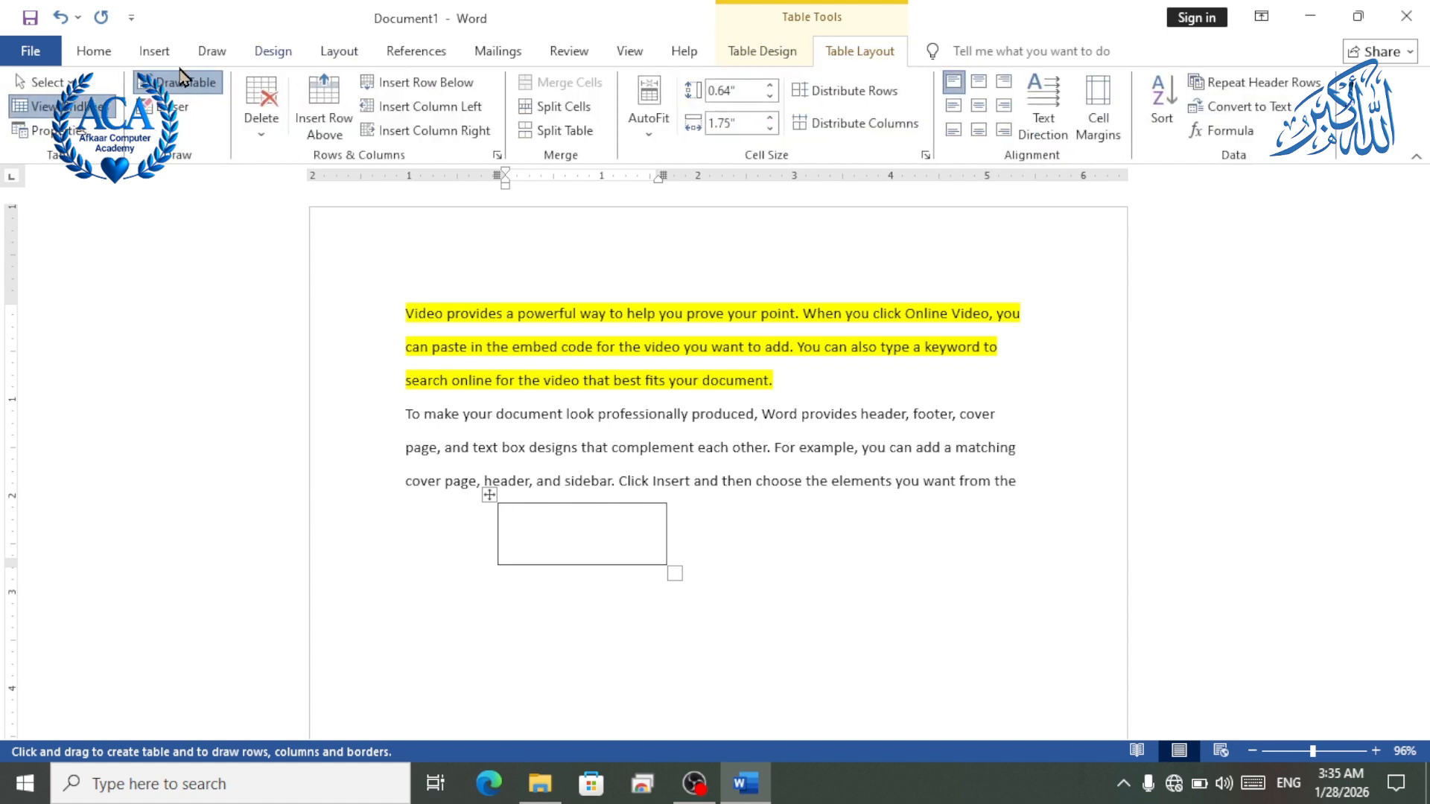
{"action": "left_click", "coordinate": [154, 52]}
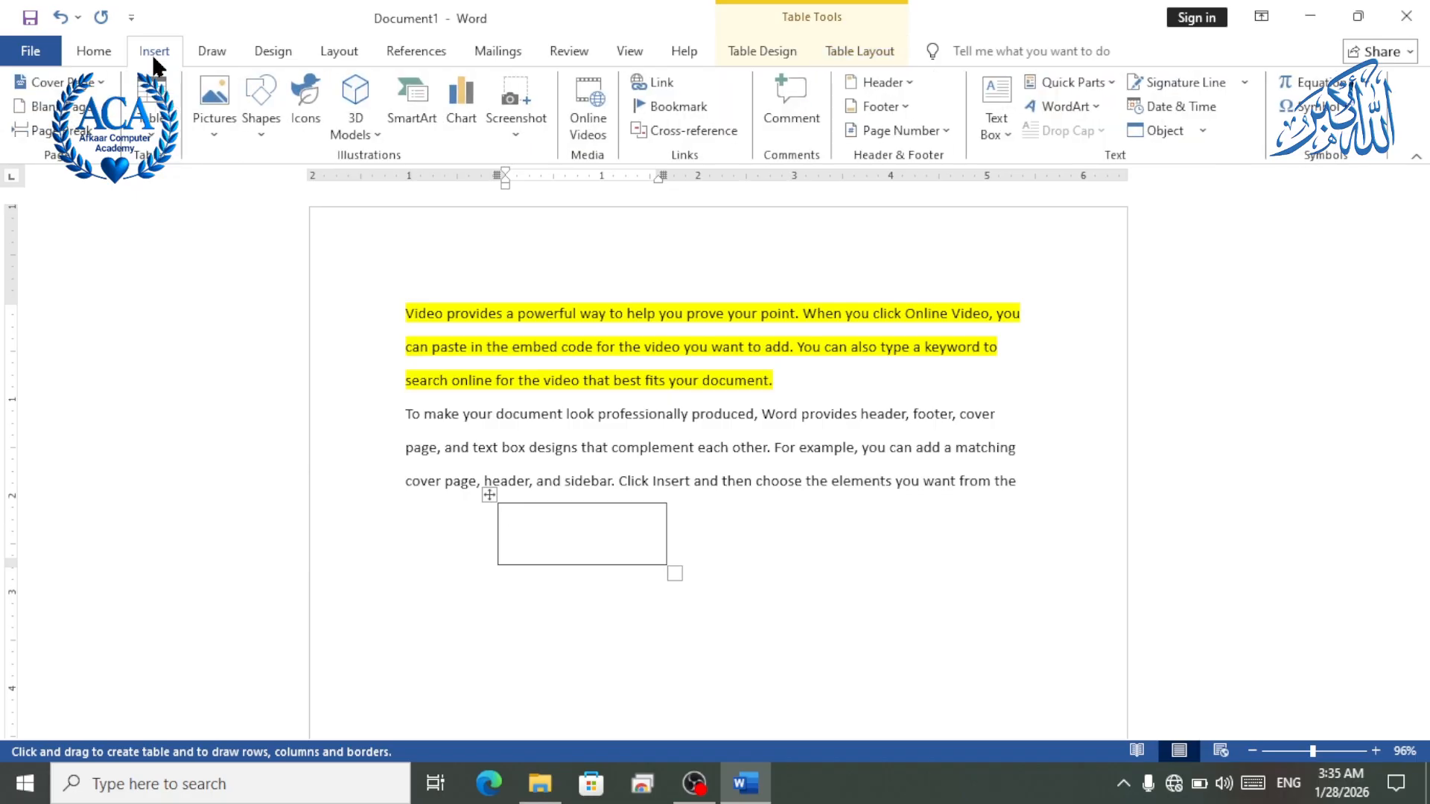
{"action": "left_click", "coordinate": [149, 147]}
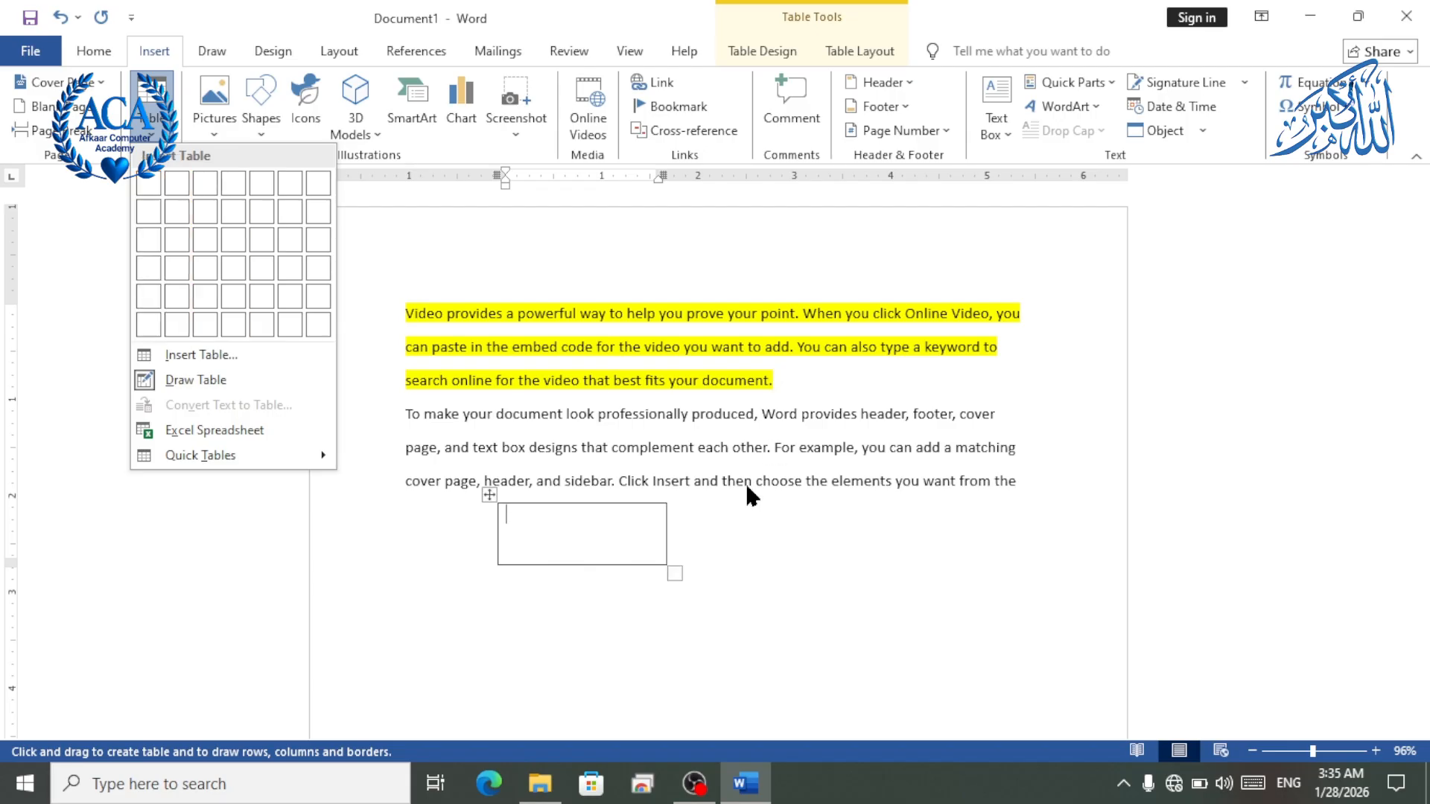
{"action": "left_click", "coordinate": [751, 516]}
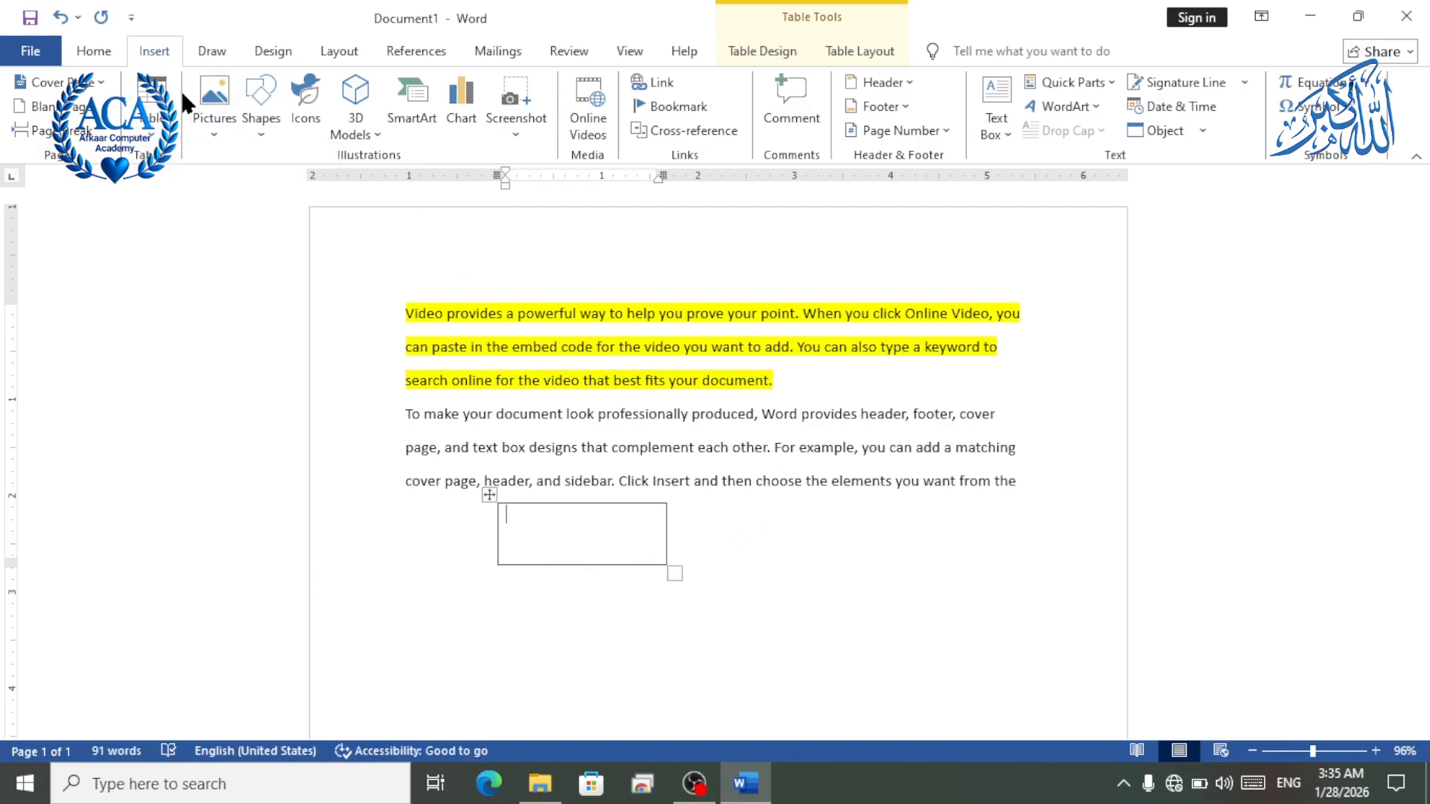
{"action": "left_click", "coordinate": [90, 54]}
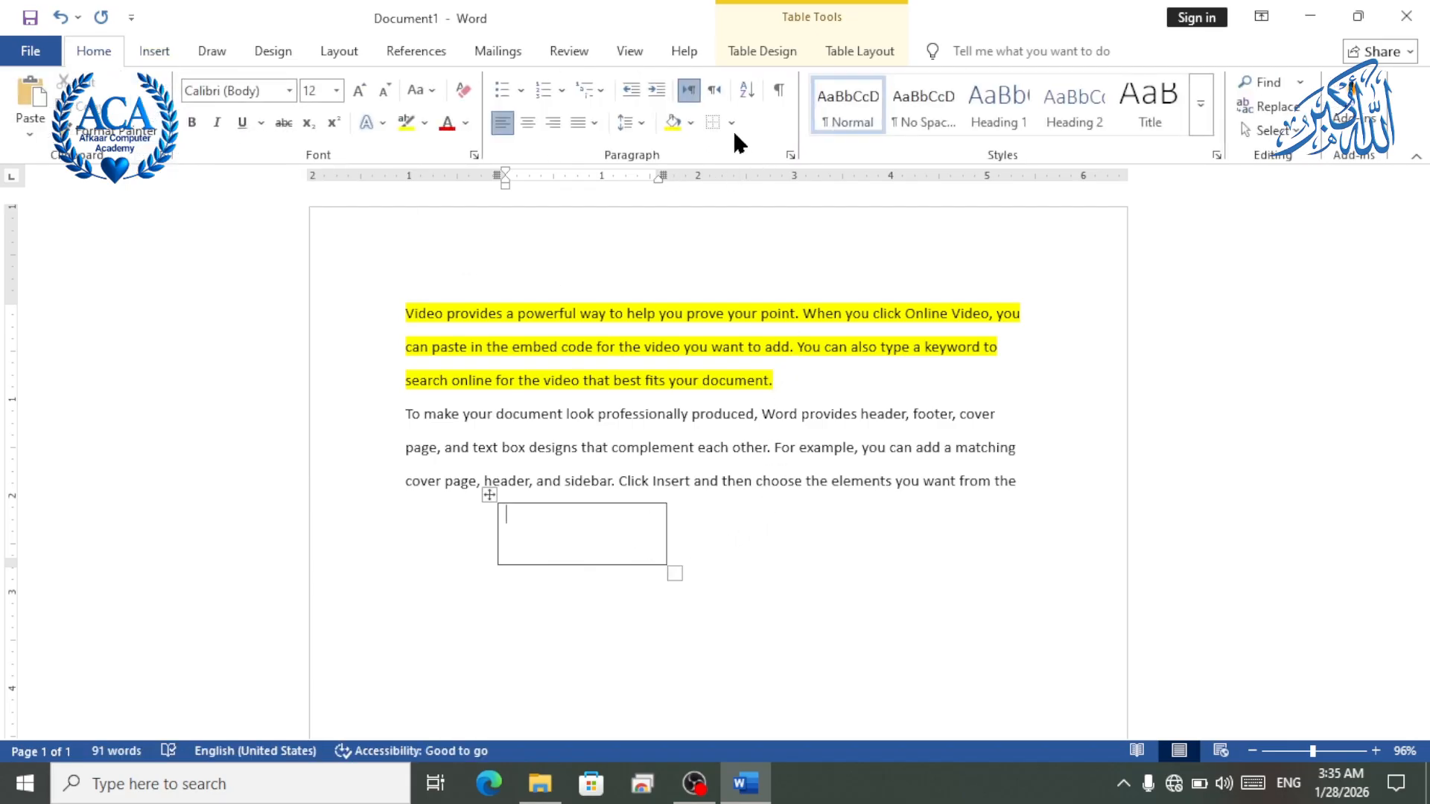
Examine the Borders and Shading settings for the table, plus the page color, page border and paragraph shading options, without applying any.
{"action": "left_click", "coordinate": [732, 123]}
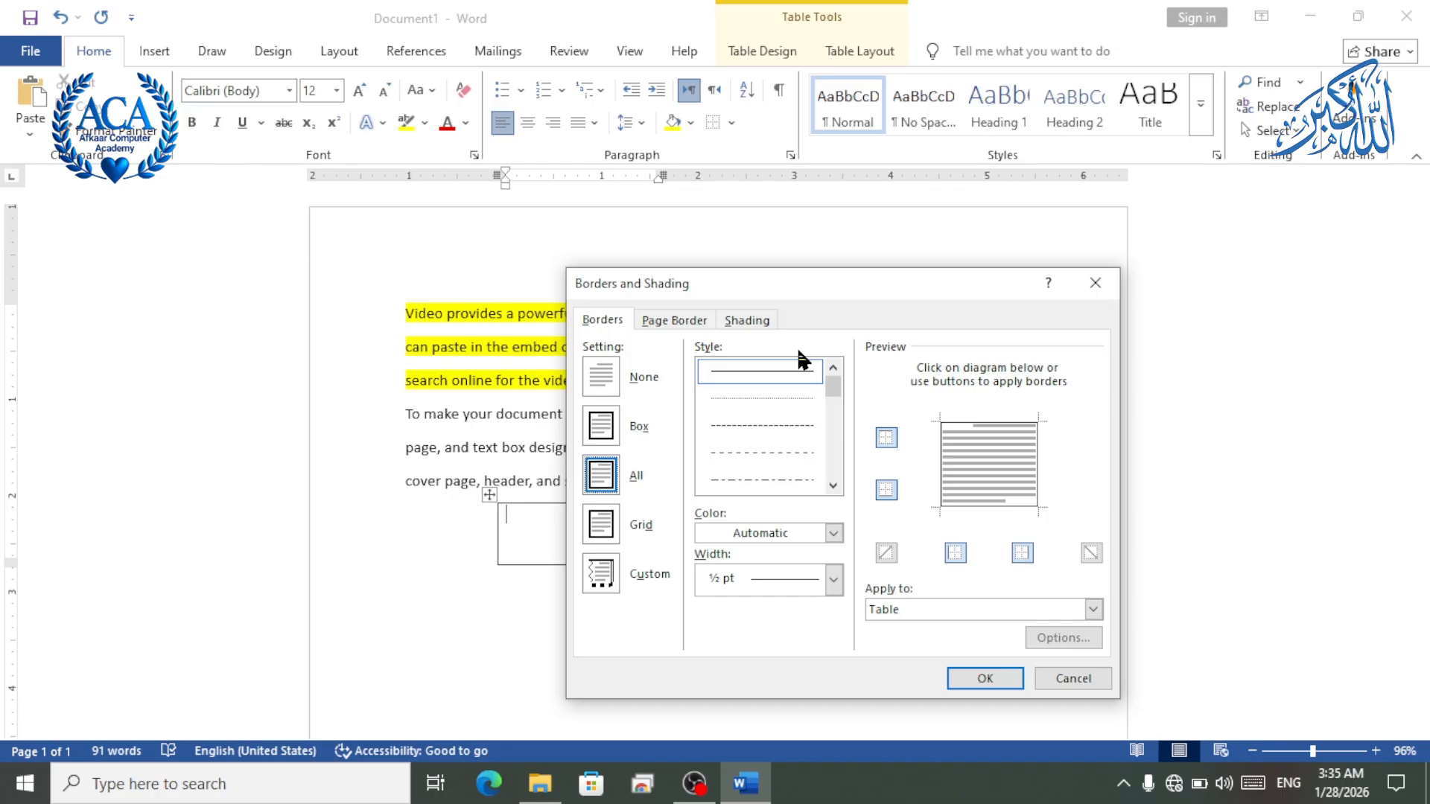
{"action": "left_click", "coordinate": [1095, 282]}
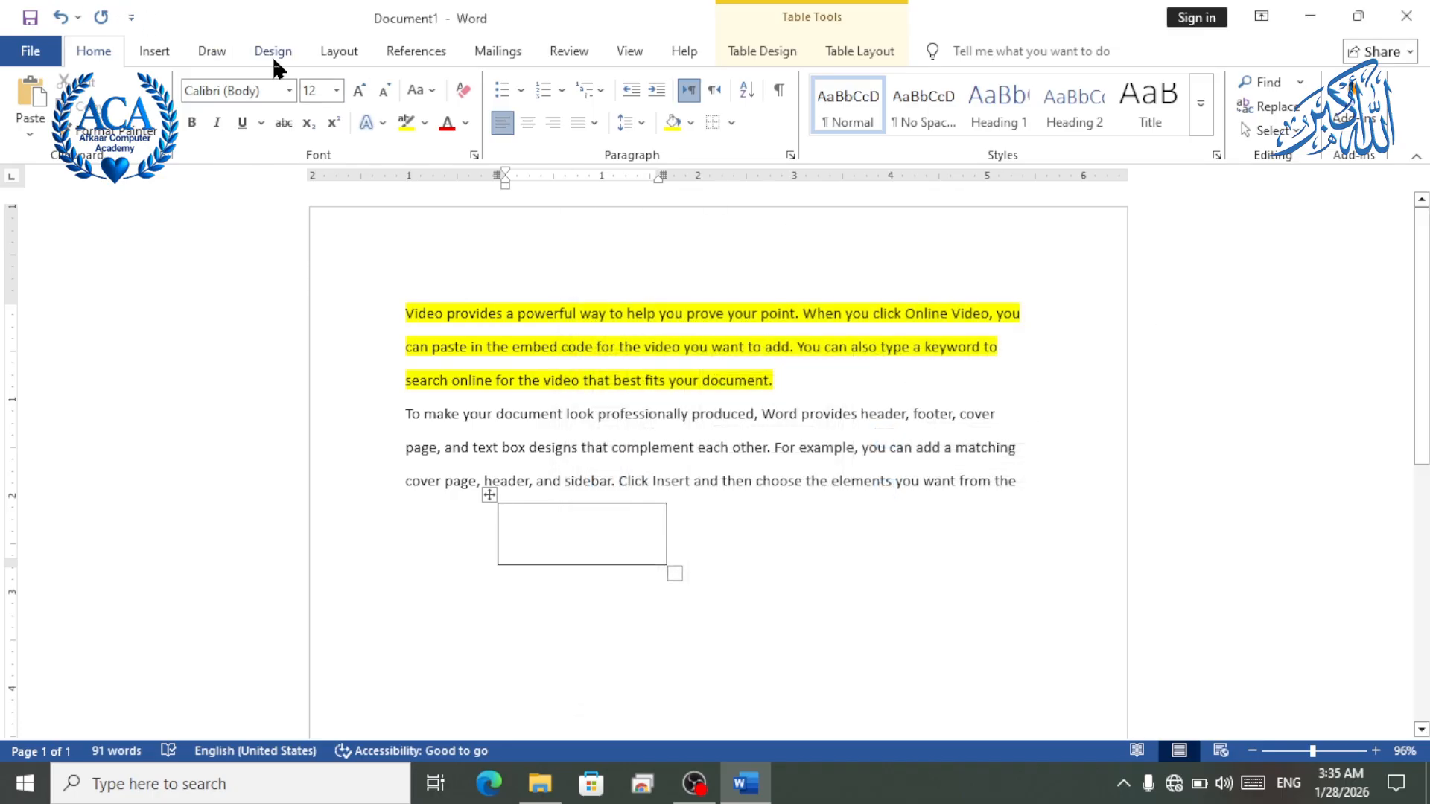
{"action": "left_click", "coordinate": [270, 54]}
{"action": "left_click", "coordinate": [1273, 138]}
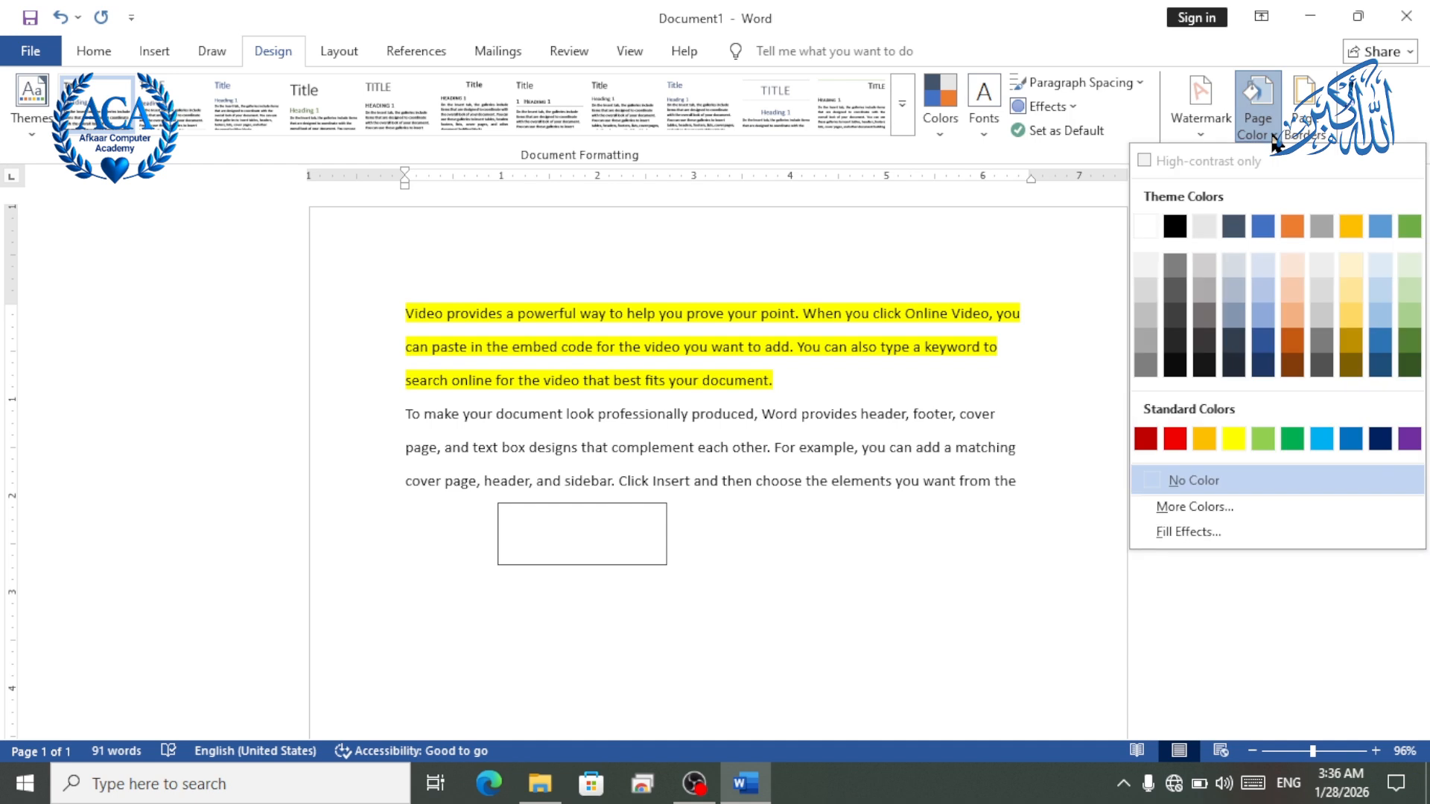
{"action": "left_click", "coordinate": [1318, 135]}
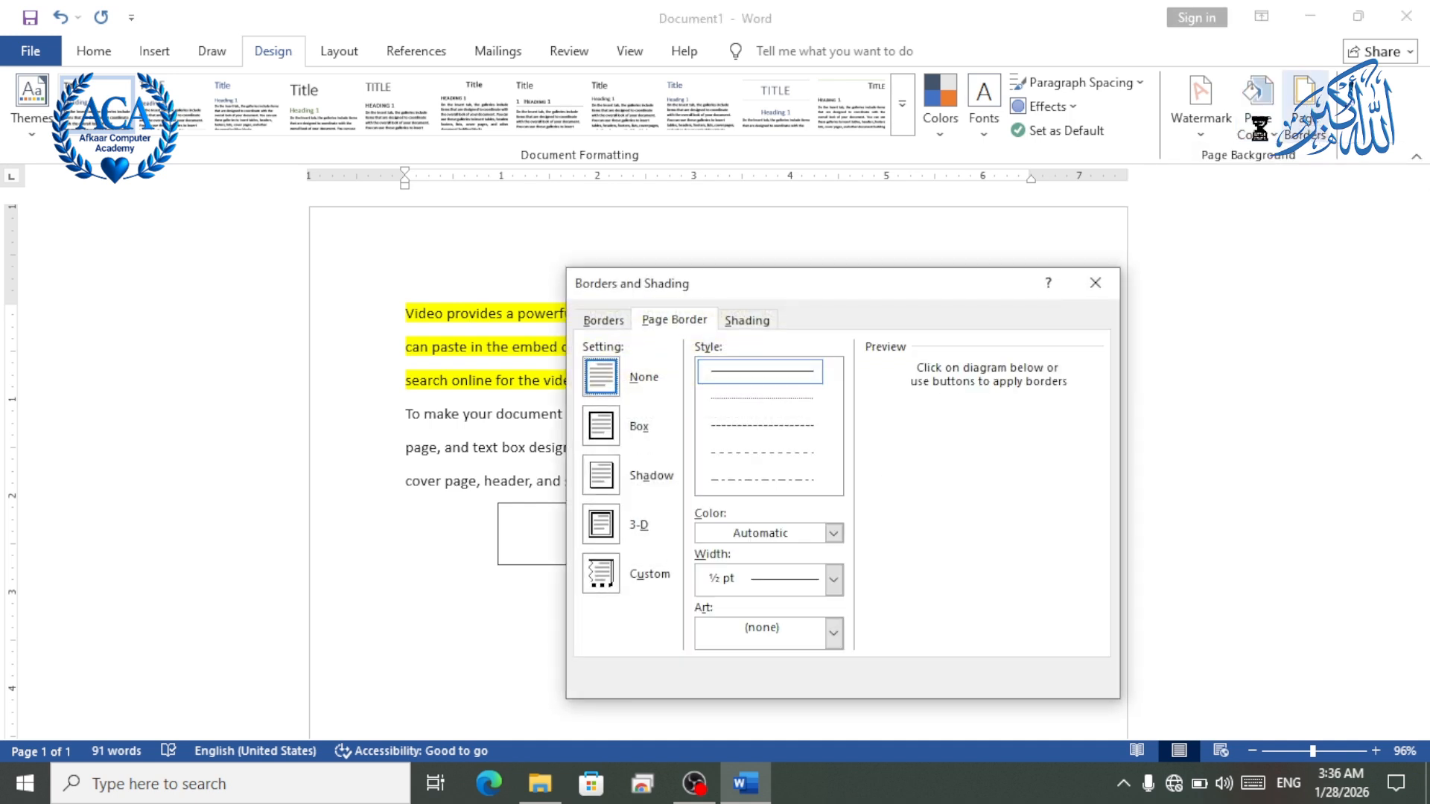
{"action": "left_click", "coordinate": [607, 320]}
{"action": "left_click", "coordinate": [659, 321]}
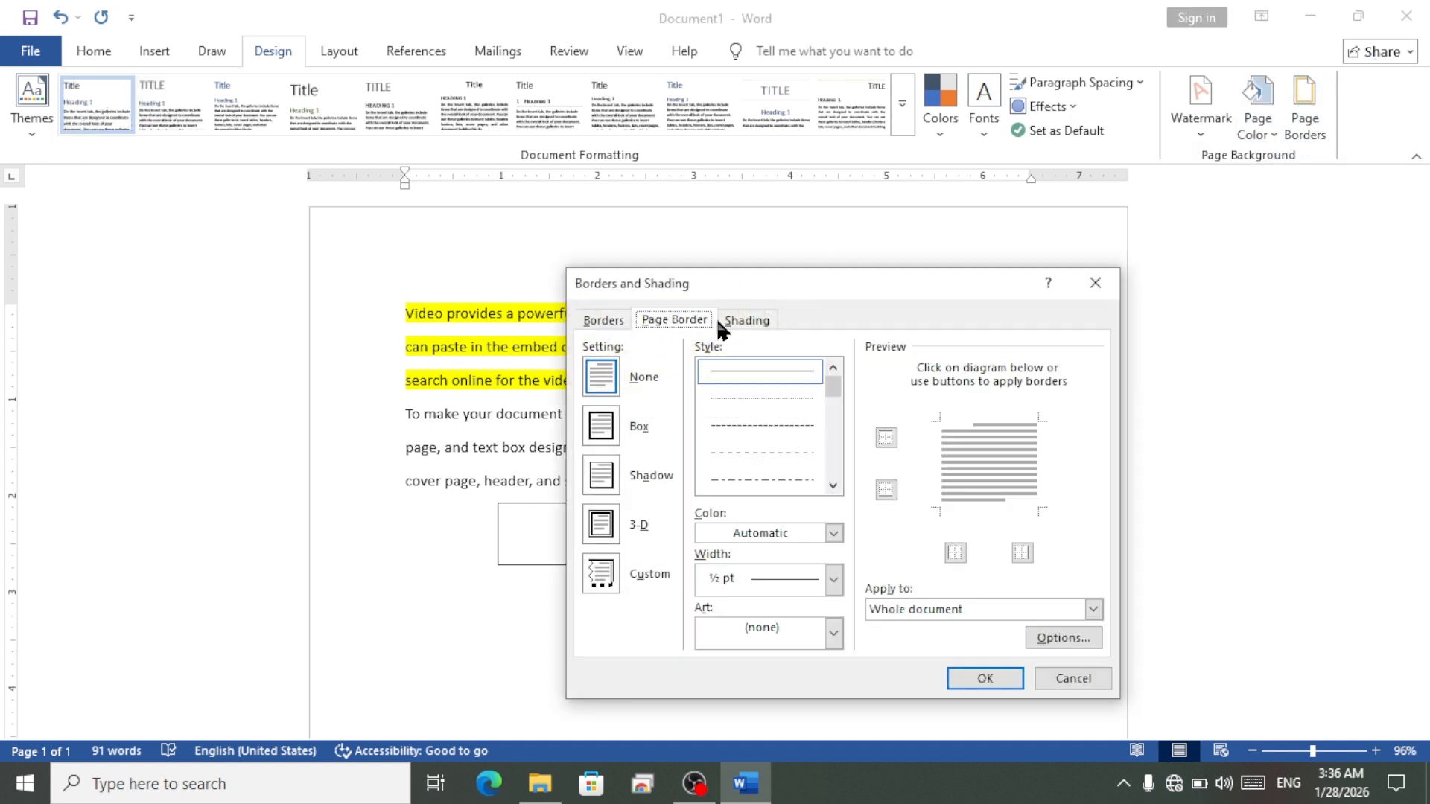
{"action": "left_click", "coordinate": [748, 321]}
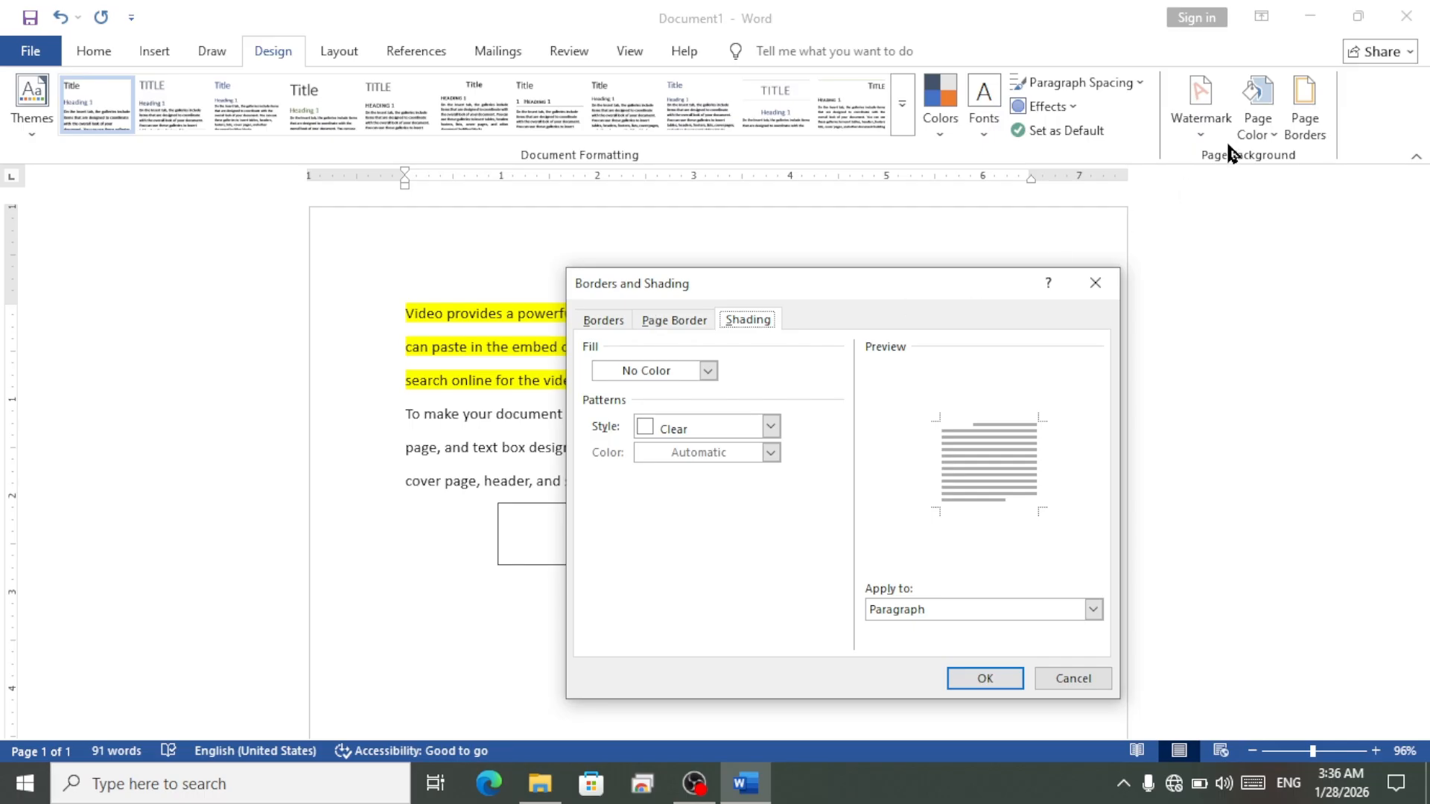
{"action": "key", "text": "Escape"}
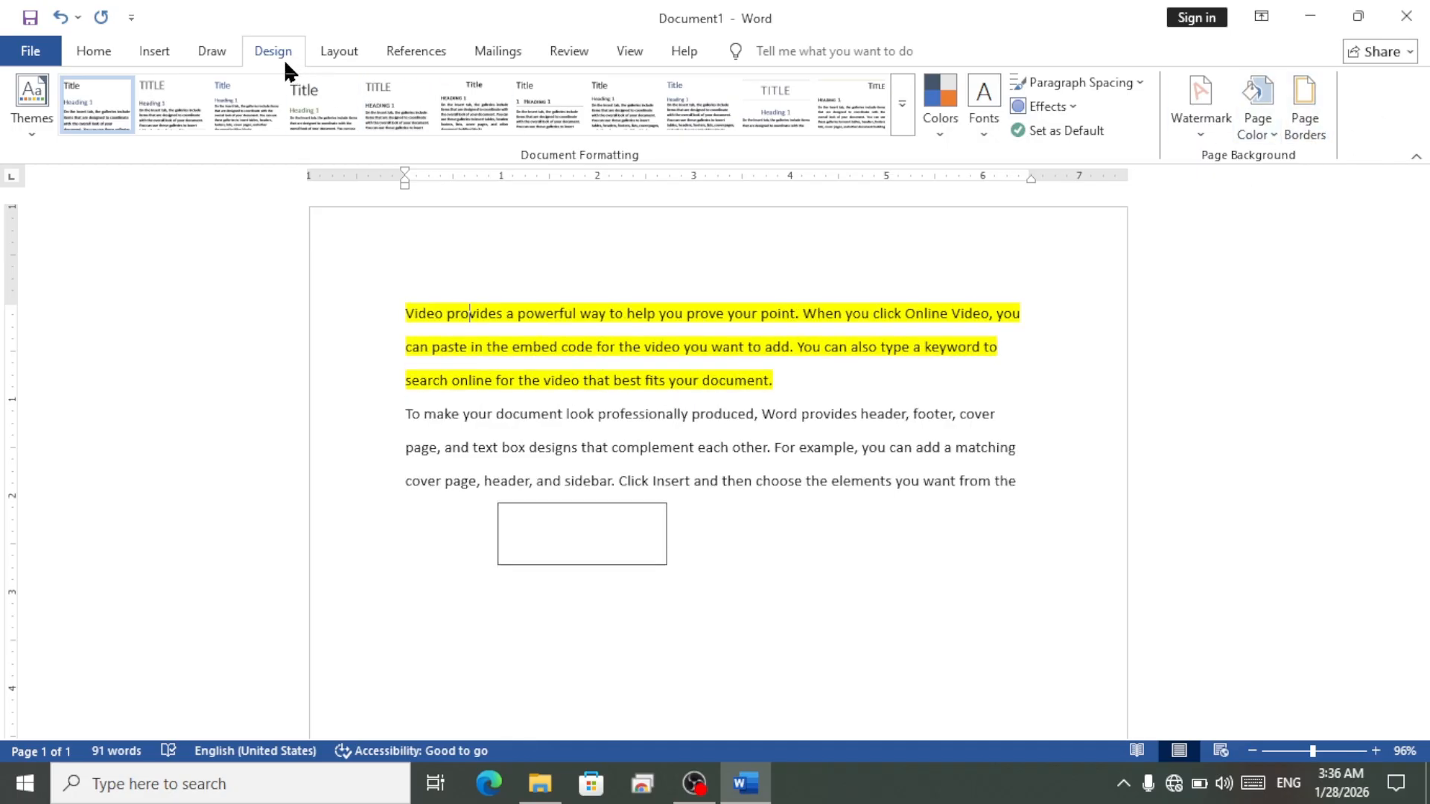
{"action": "left_click", "coordinate": [94, 52]}
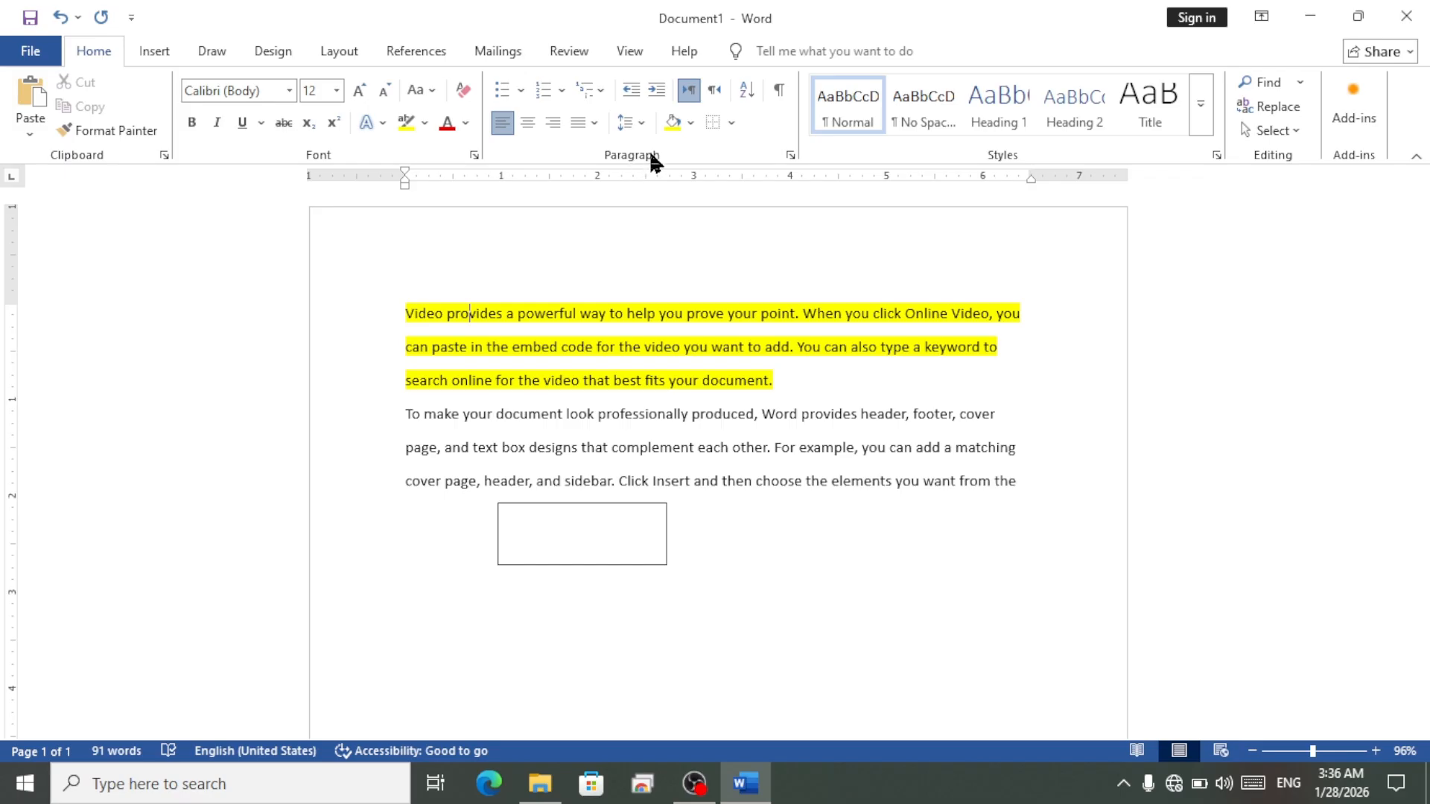